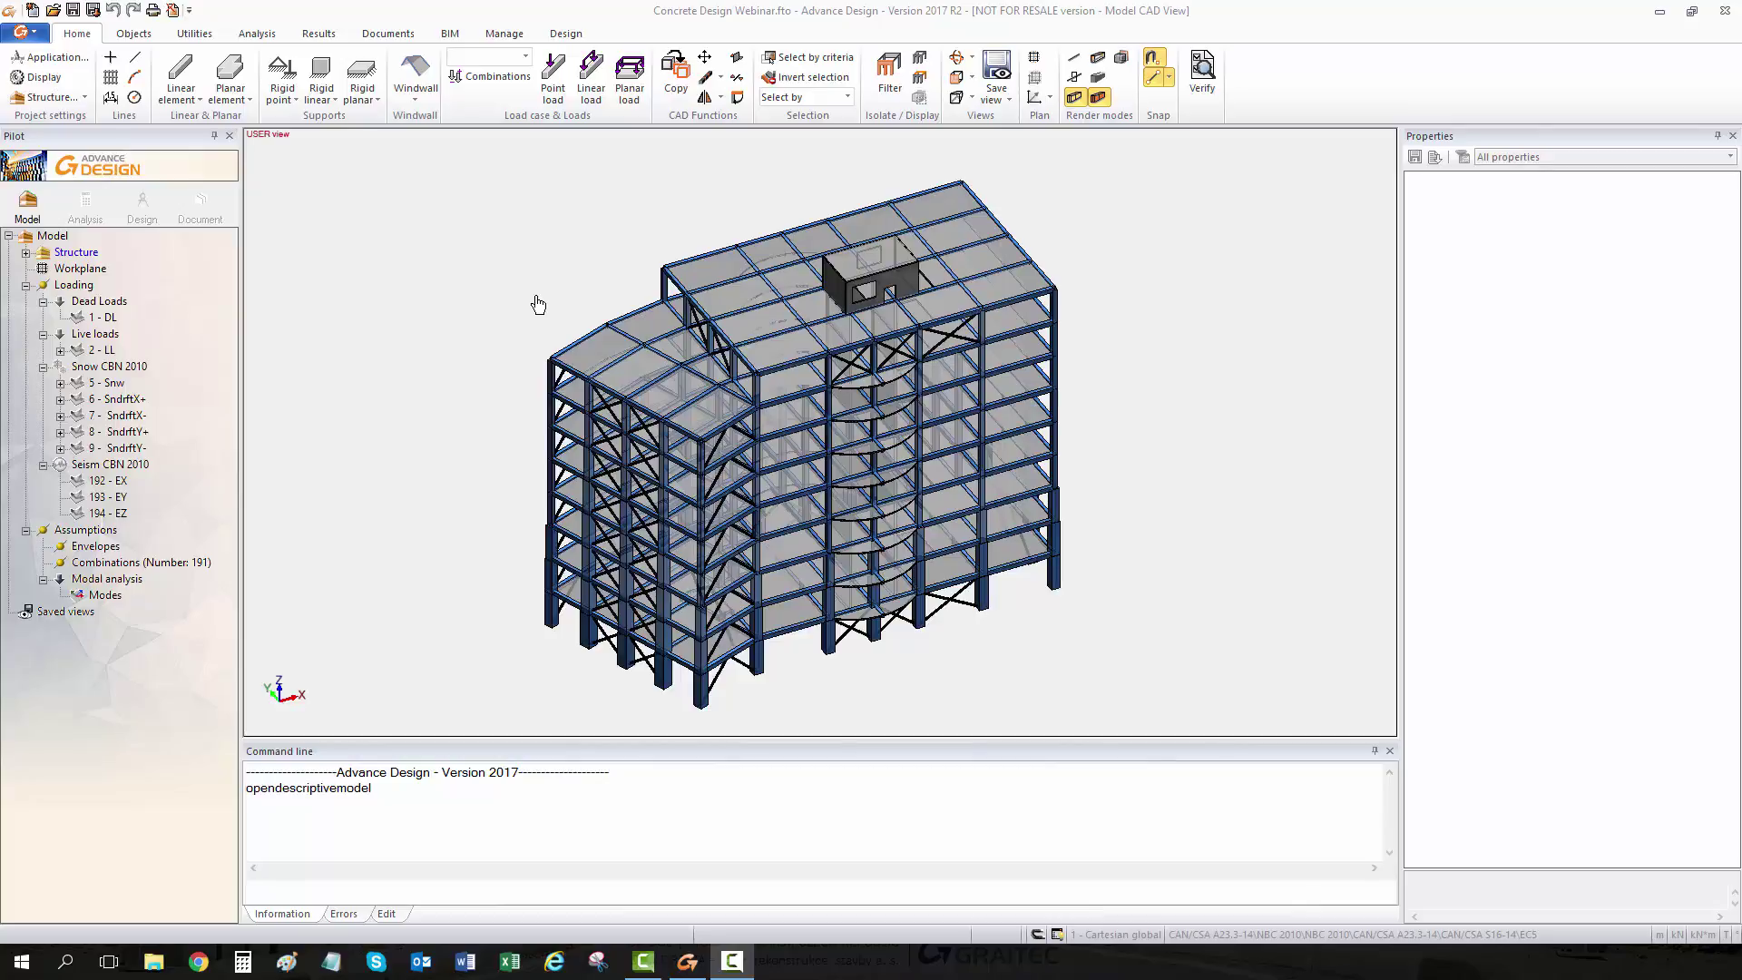
Inspect the properties of the two ground-floor C100 corner columns and the R40*50 edge beam at the first floor.
mouse_move(566, 421)
click(553, 616)
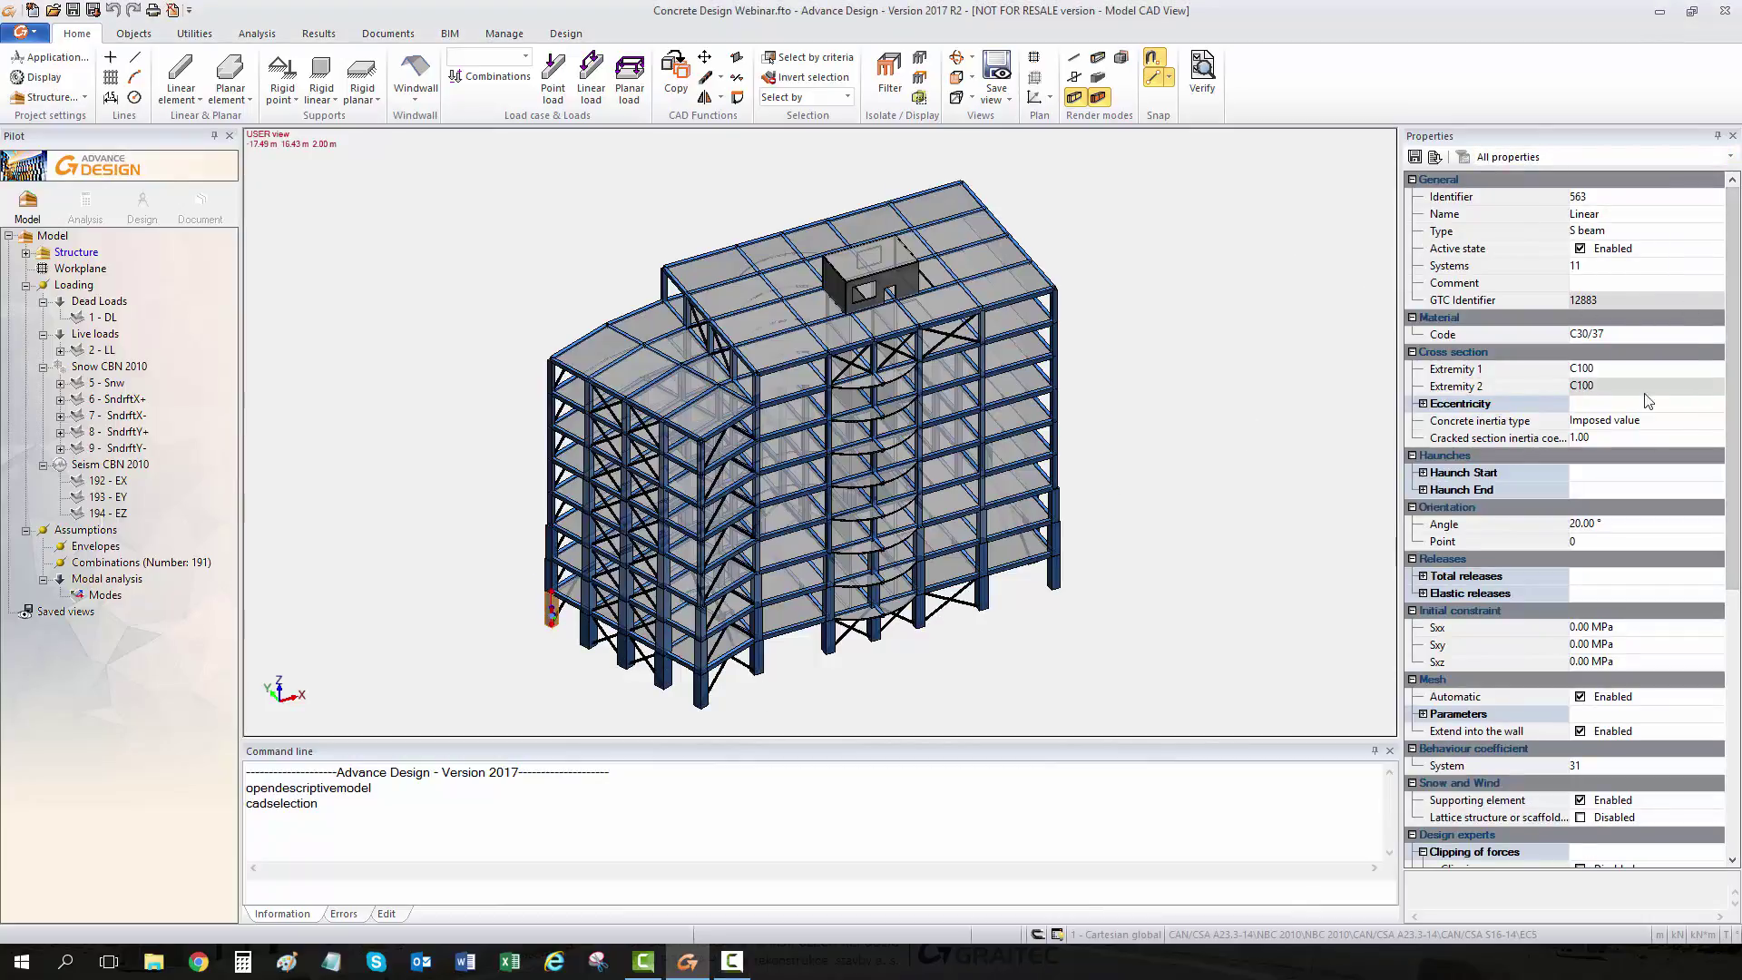
key(Escape)
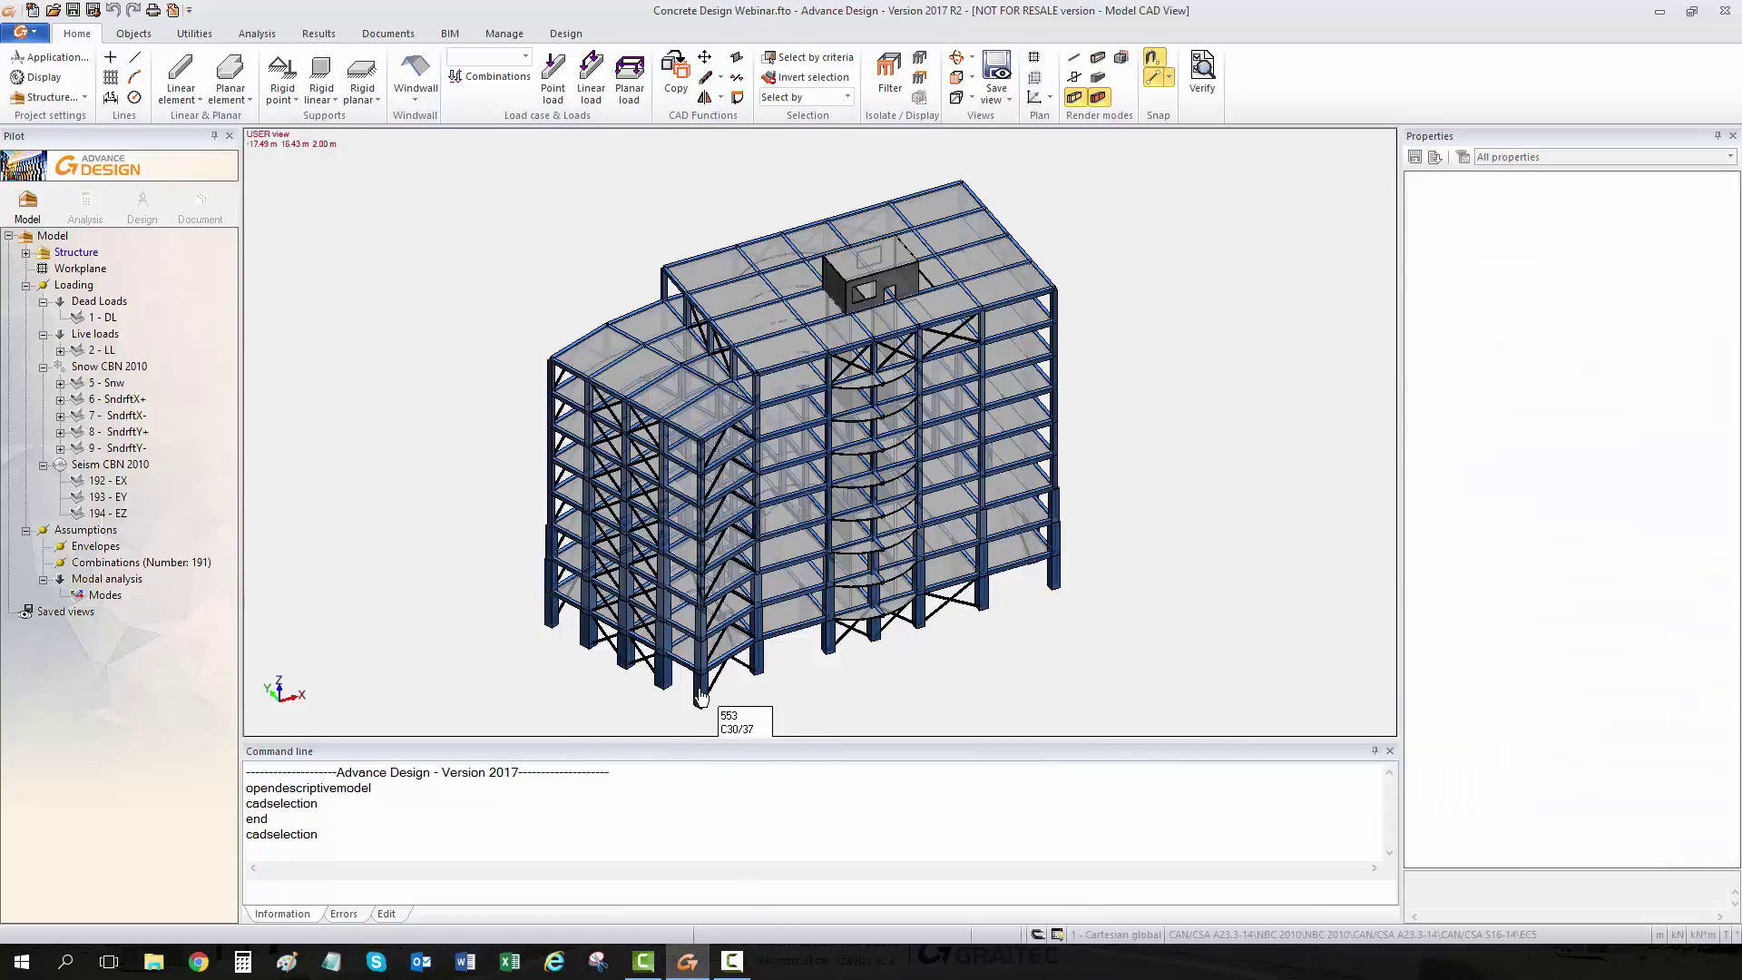
click(701, 697)
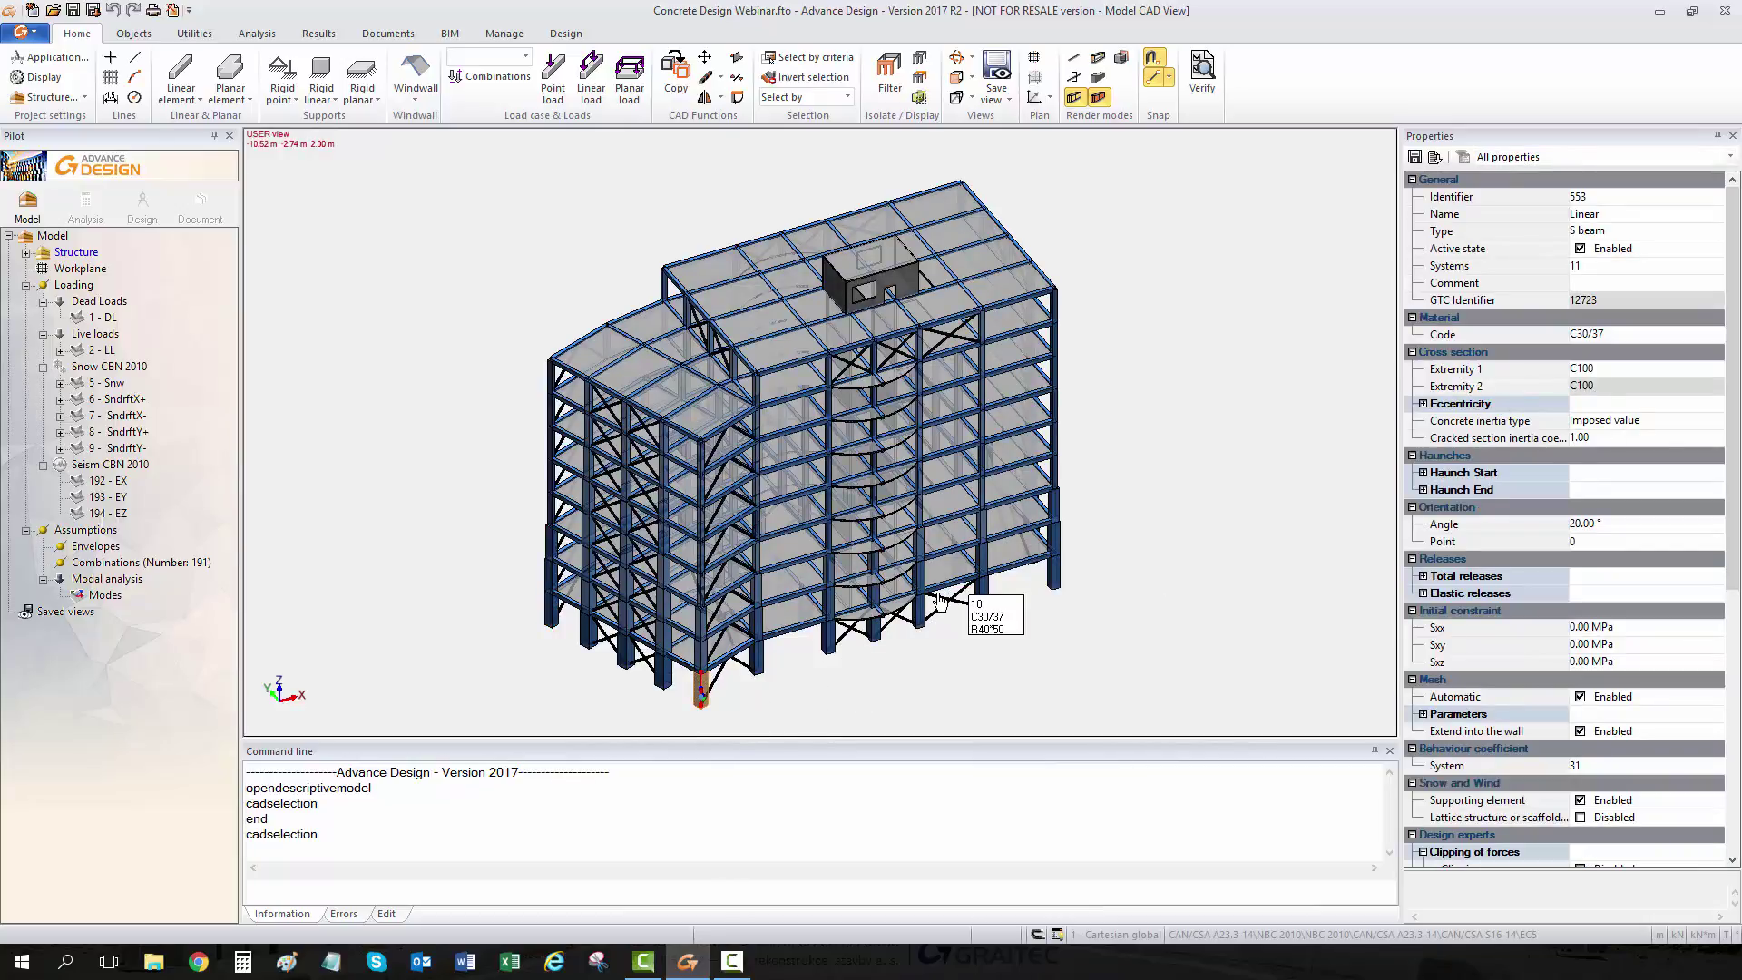
key(Escape)
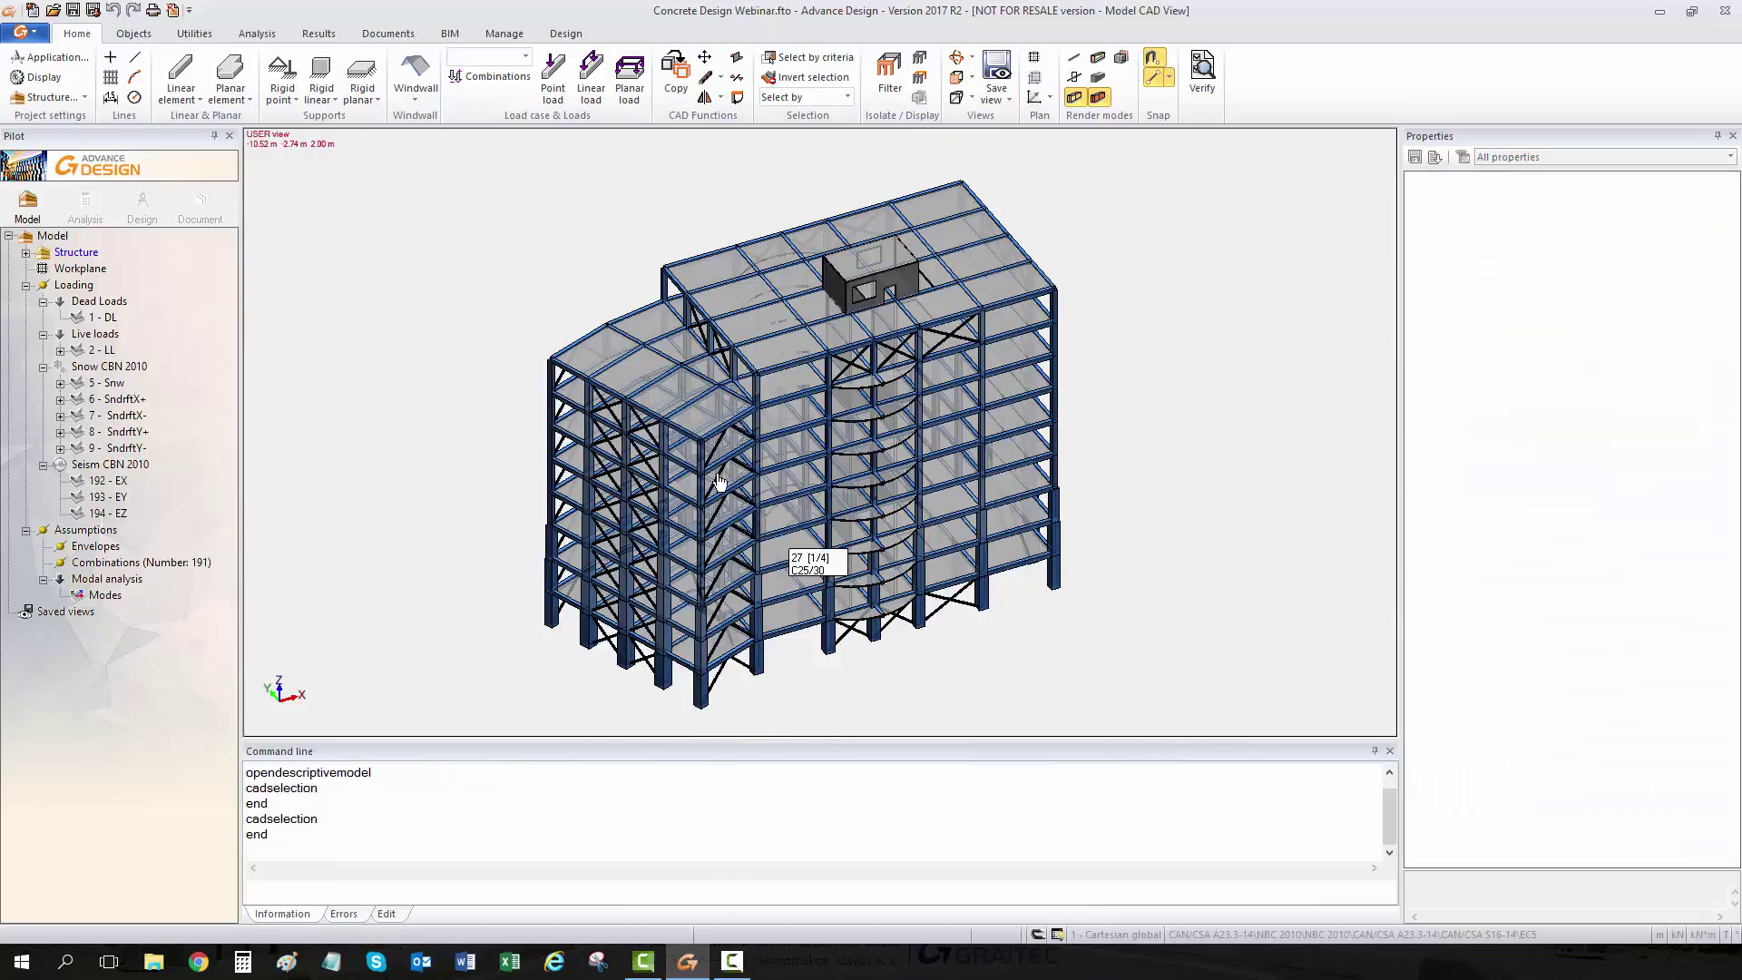
click(1003, 577)
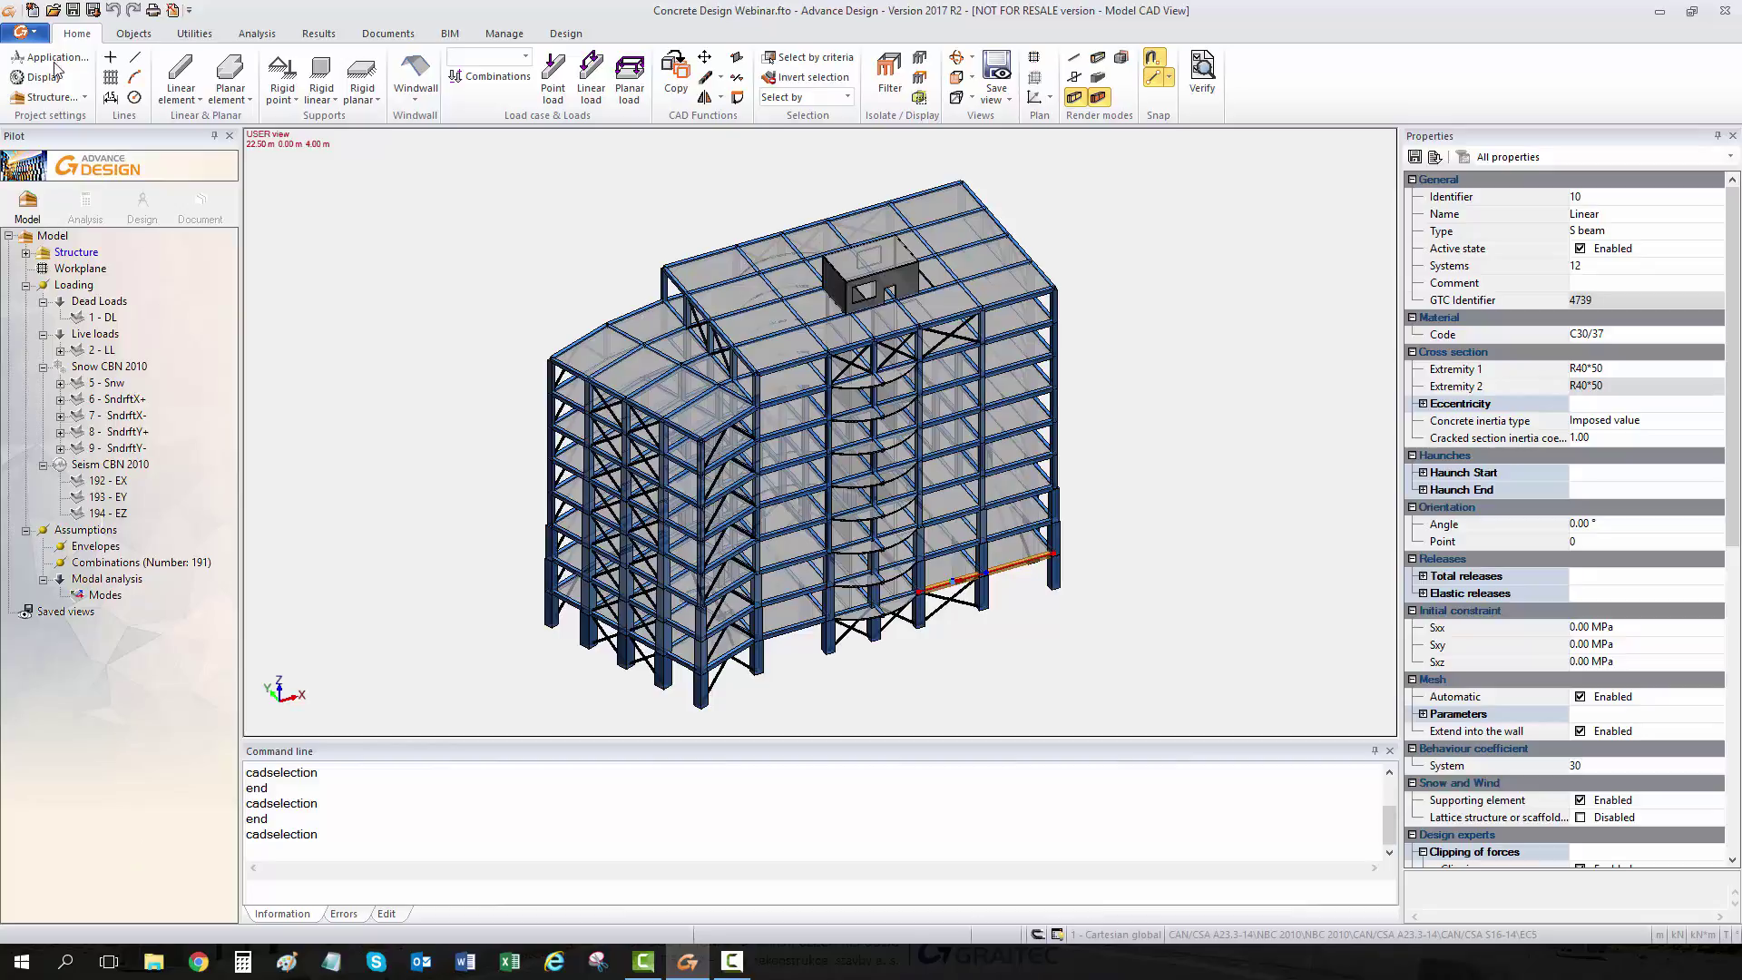
Open the current analysis model and post-process displacement D on linear and planar elements for load case 1 DL.
click(87, 206)
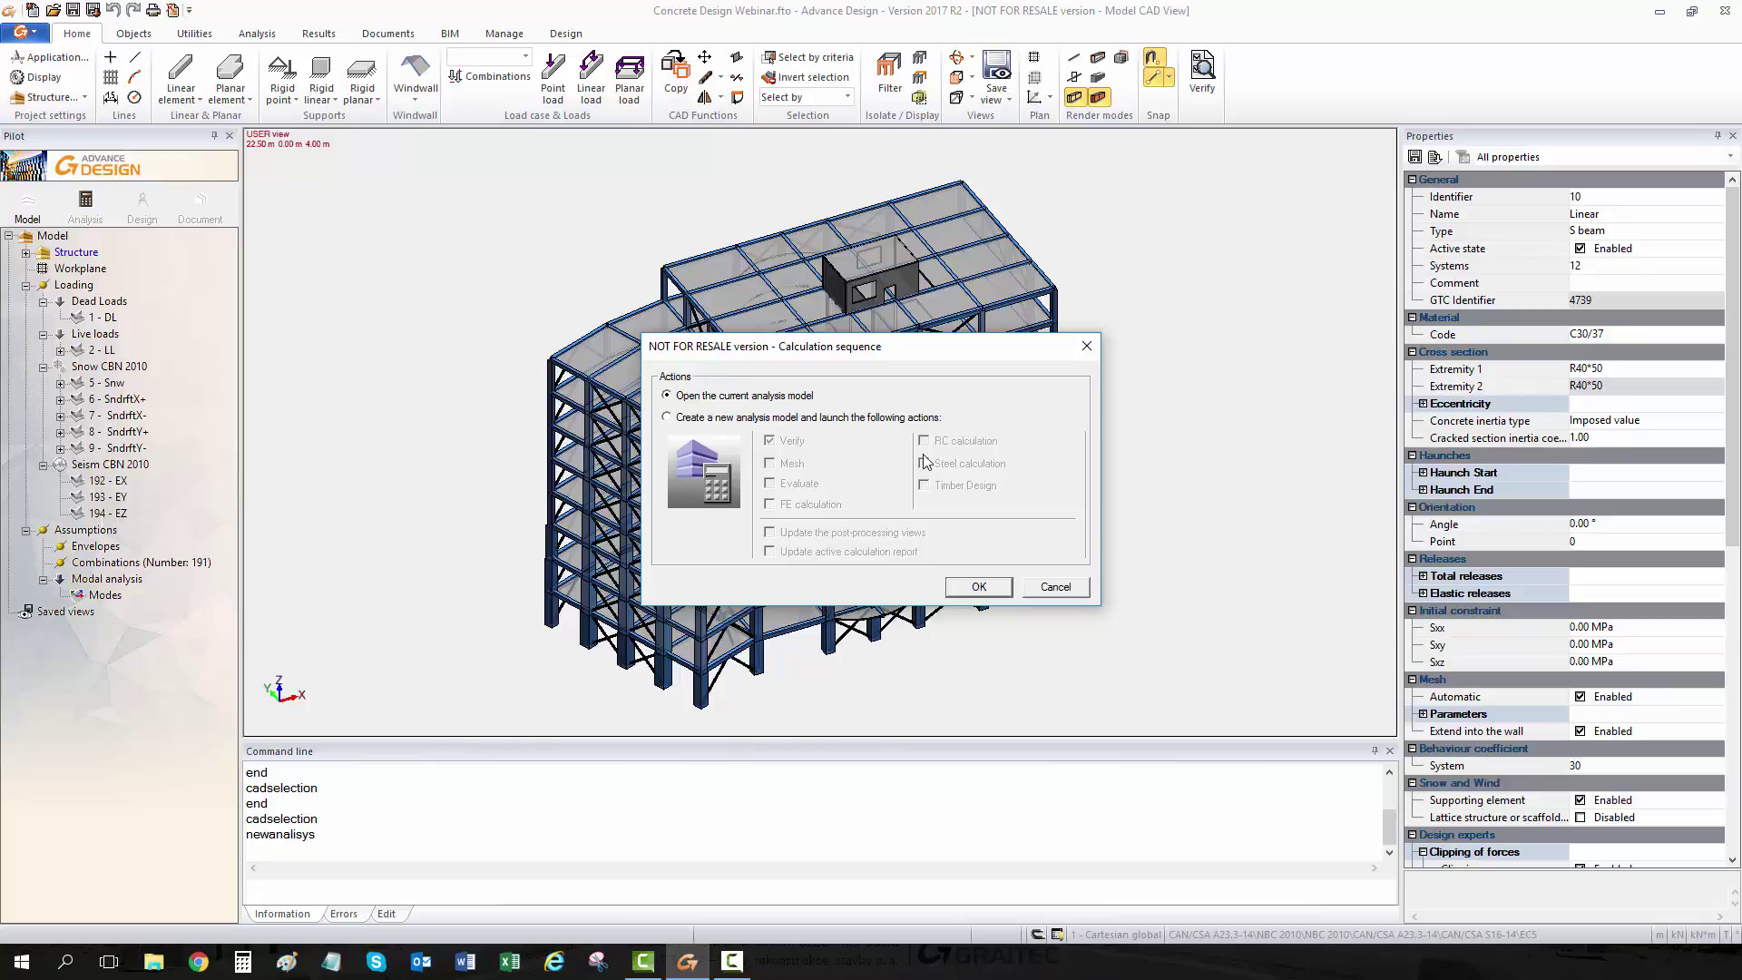
click(979, 588)
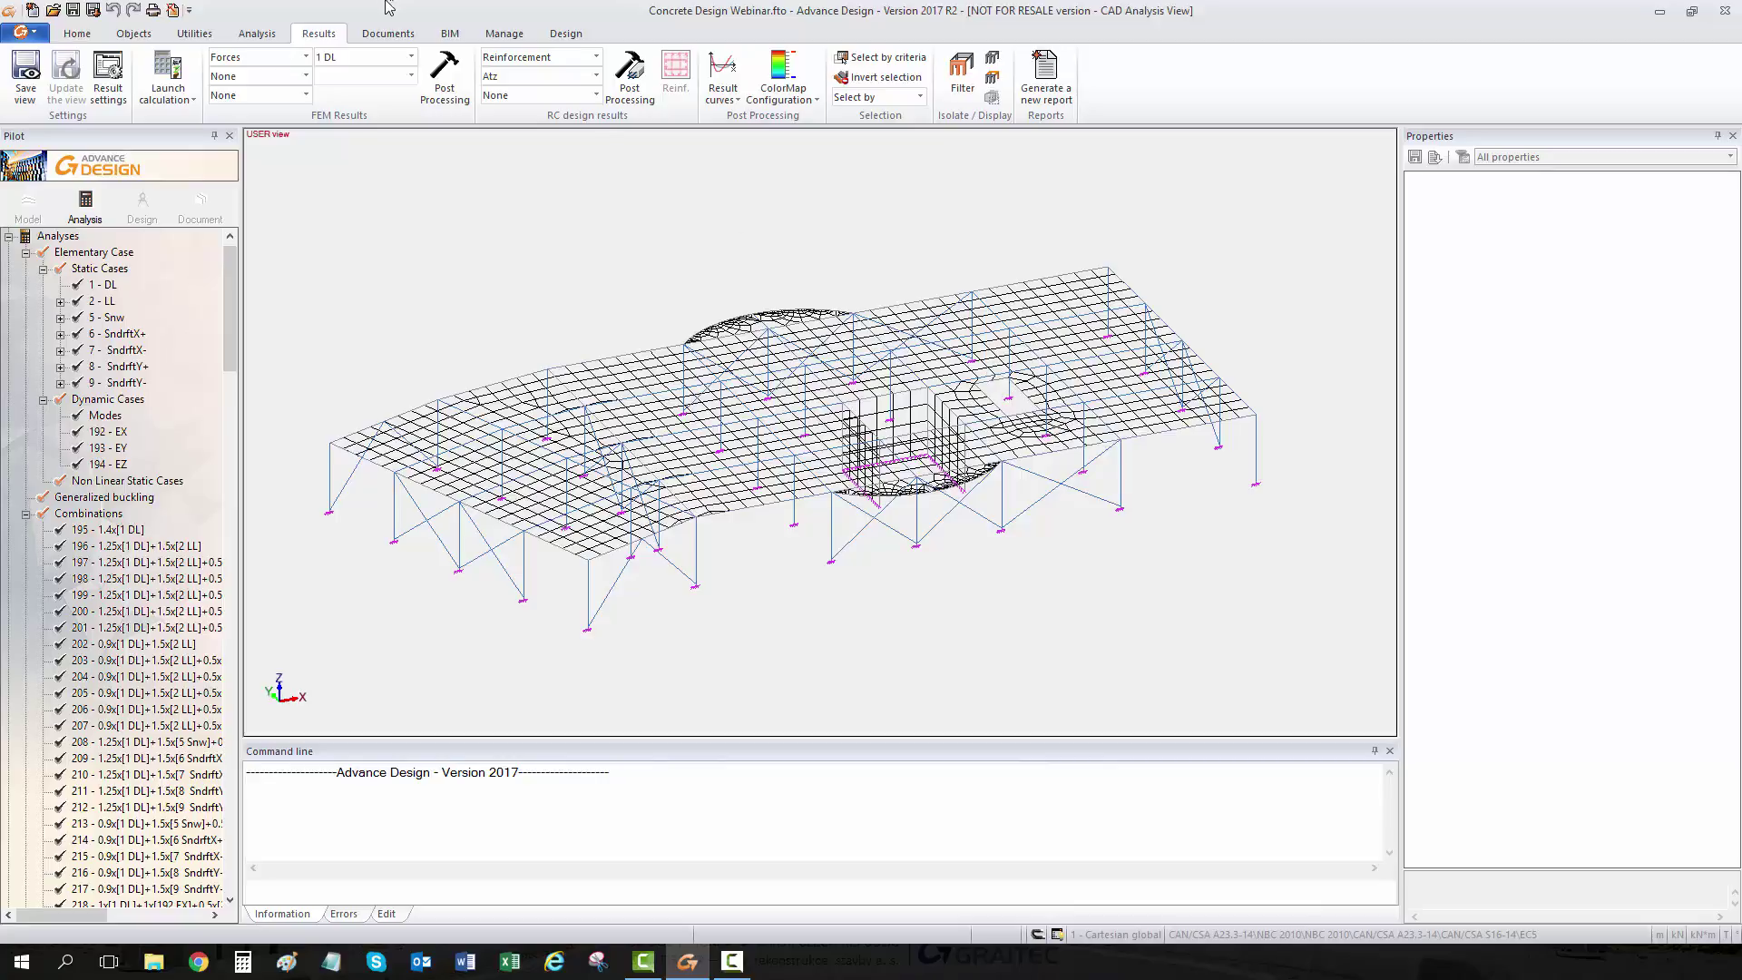
click(306, 57)
click(249, 79)
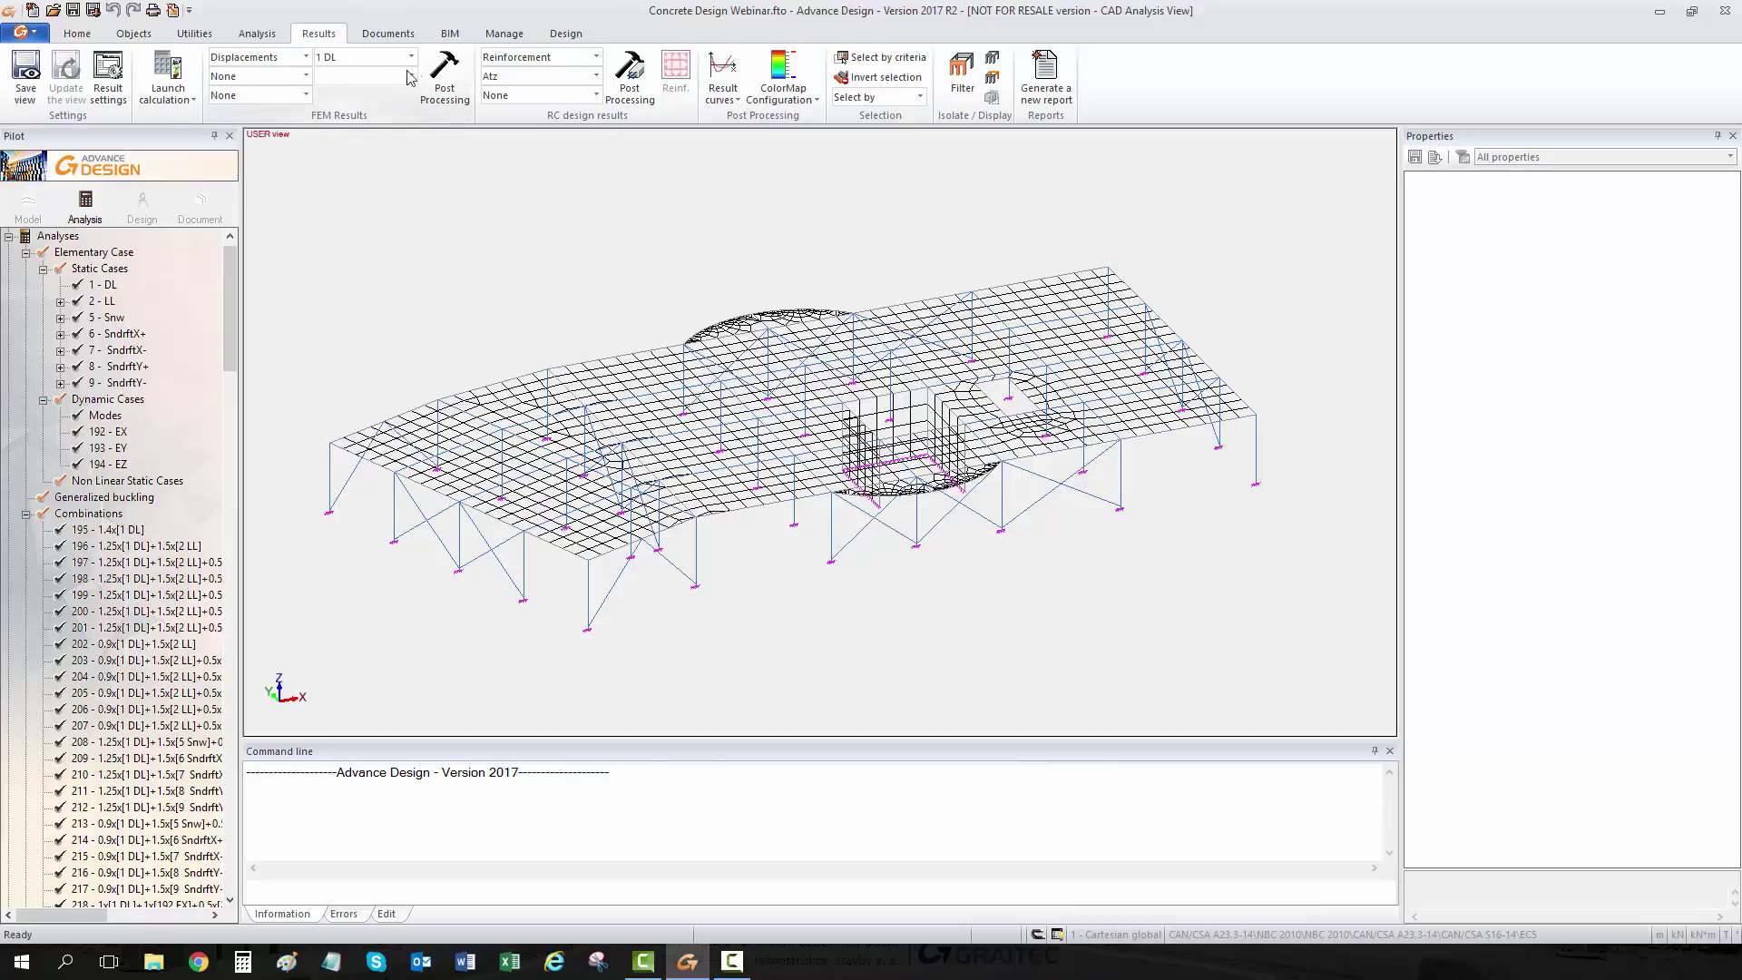
click(443, 73)
click(306, 75)
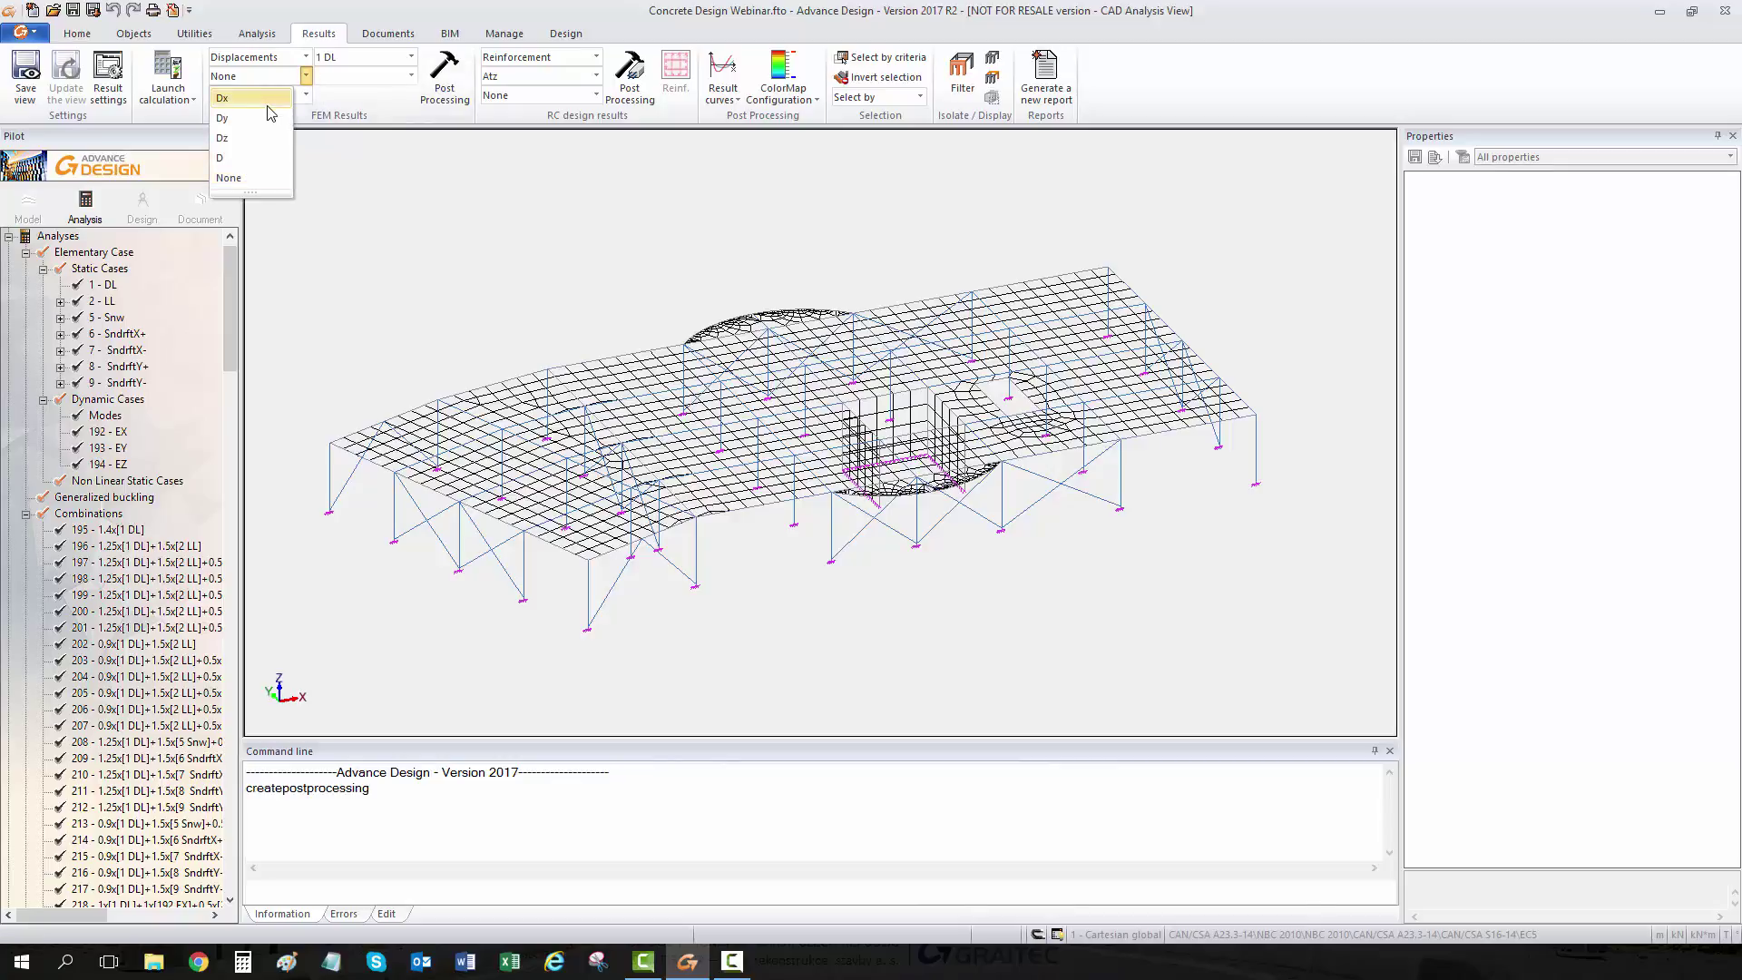
click(232, 158)
click(304, 95)
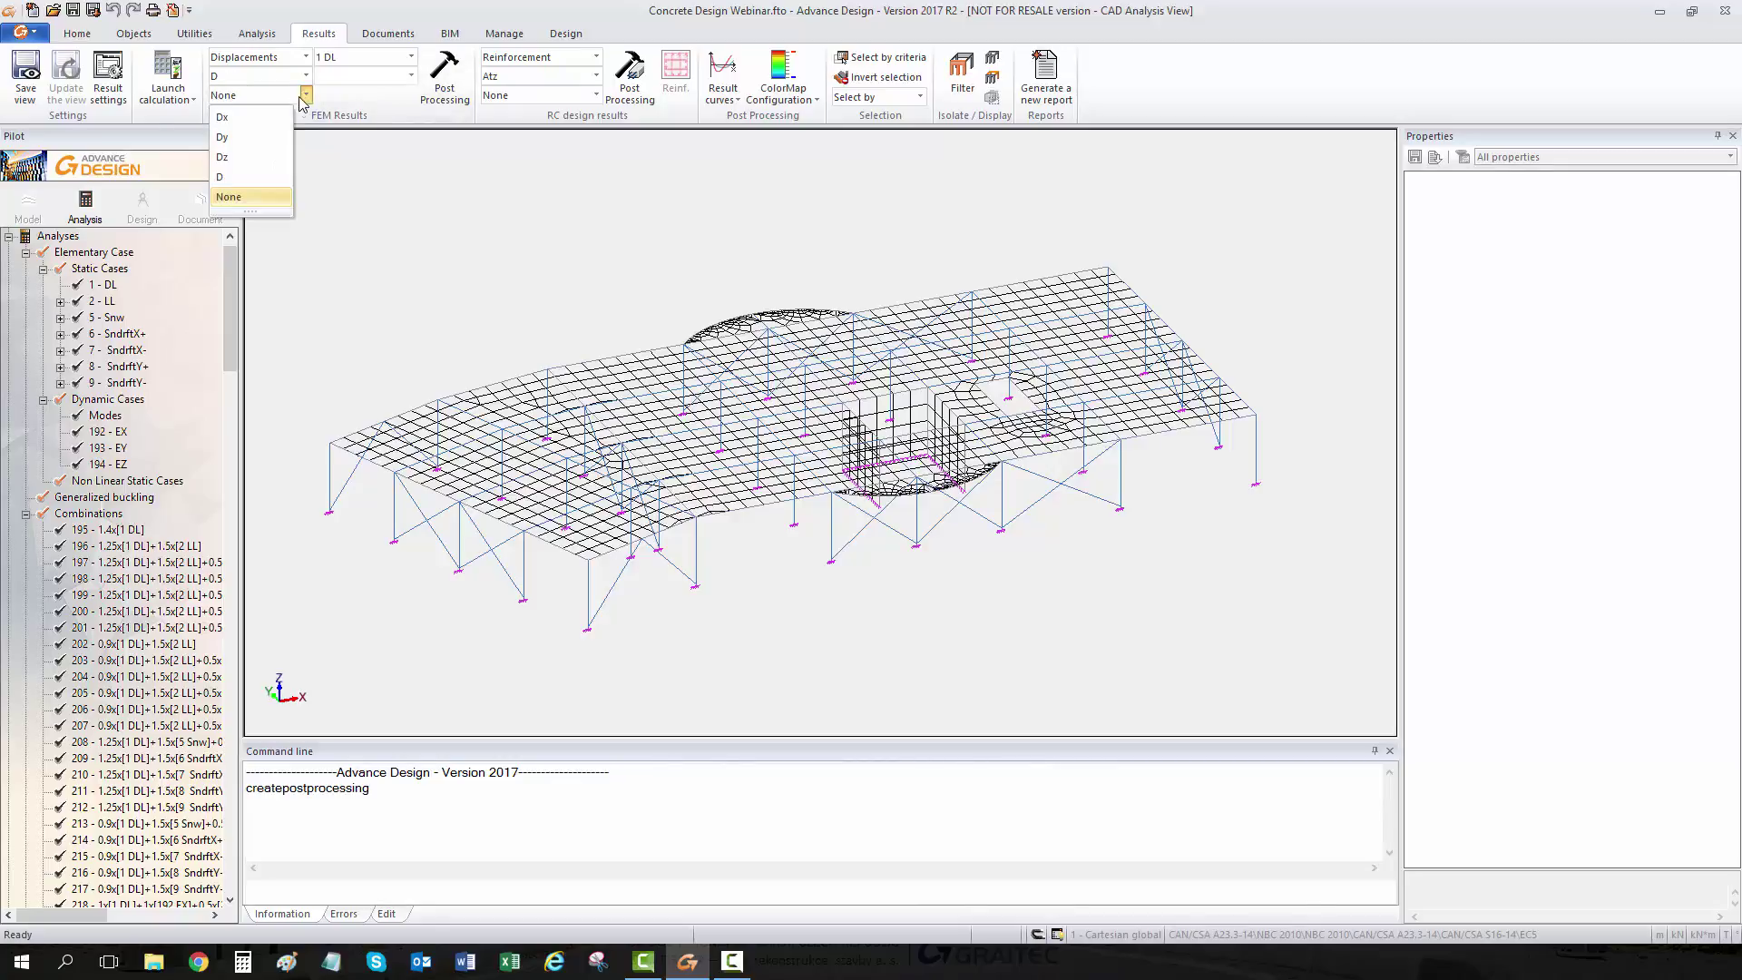
click(235, 178)
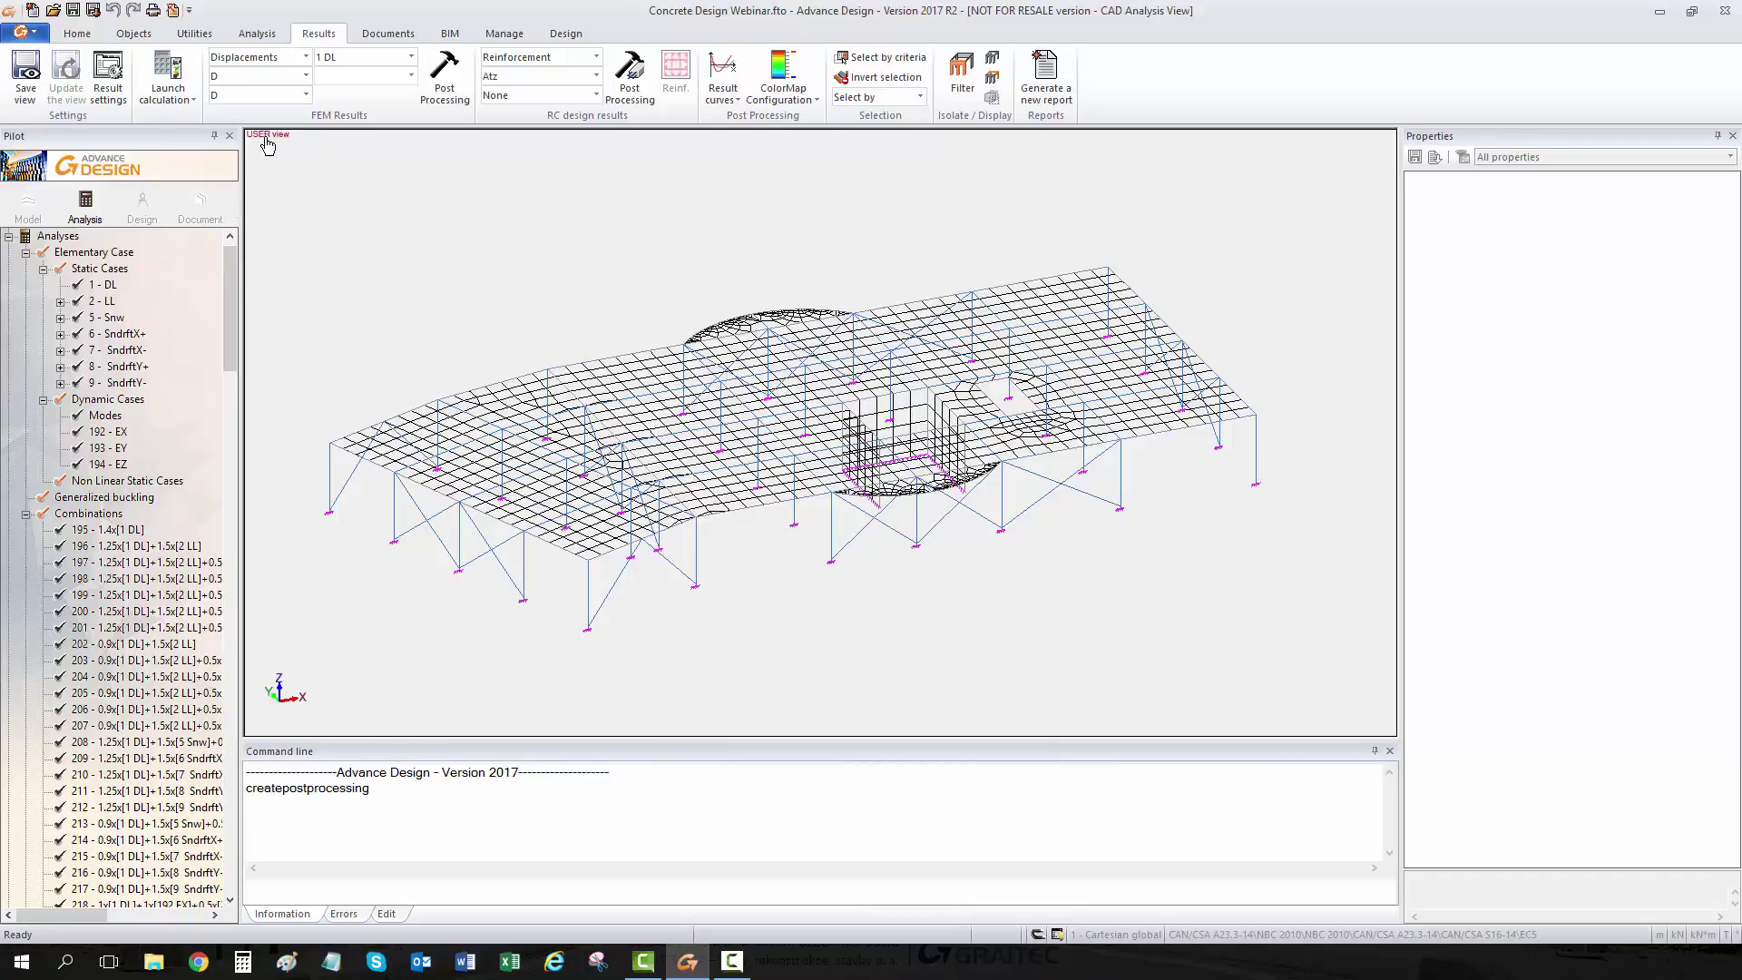
click(445, 77)
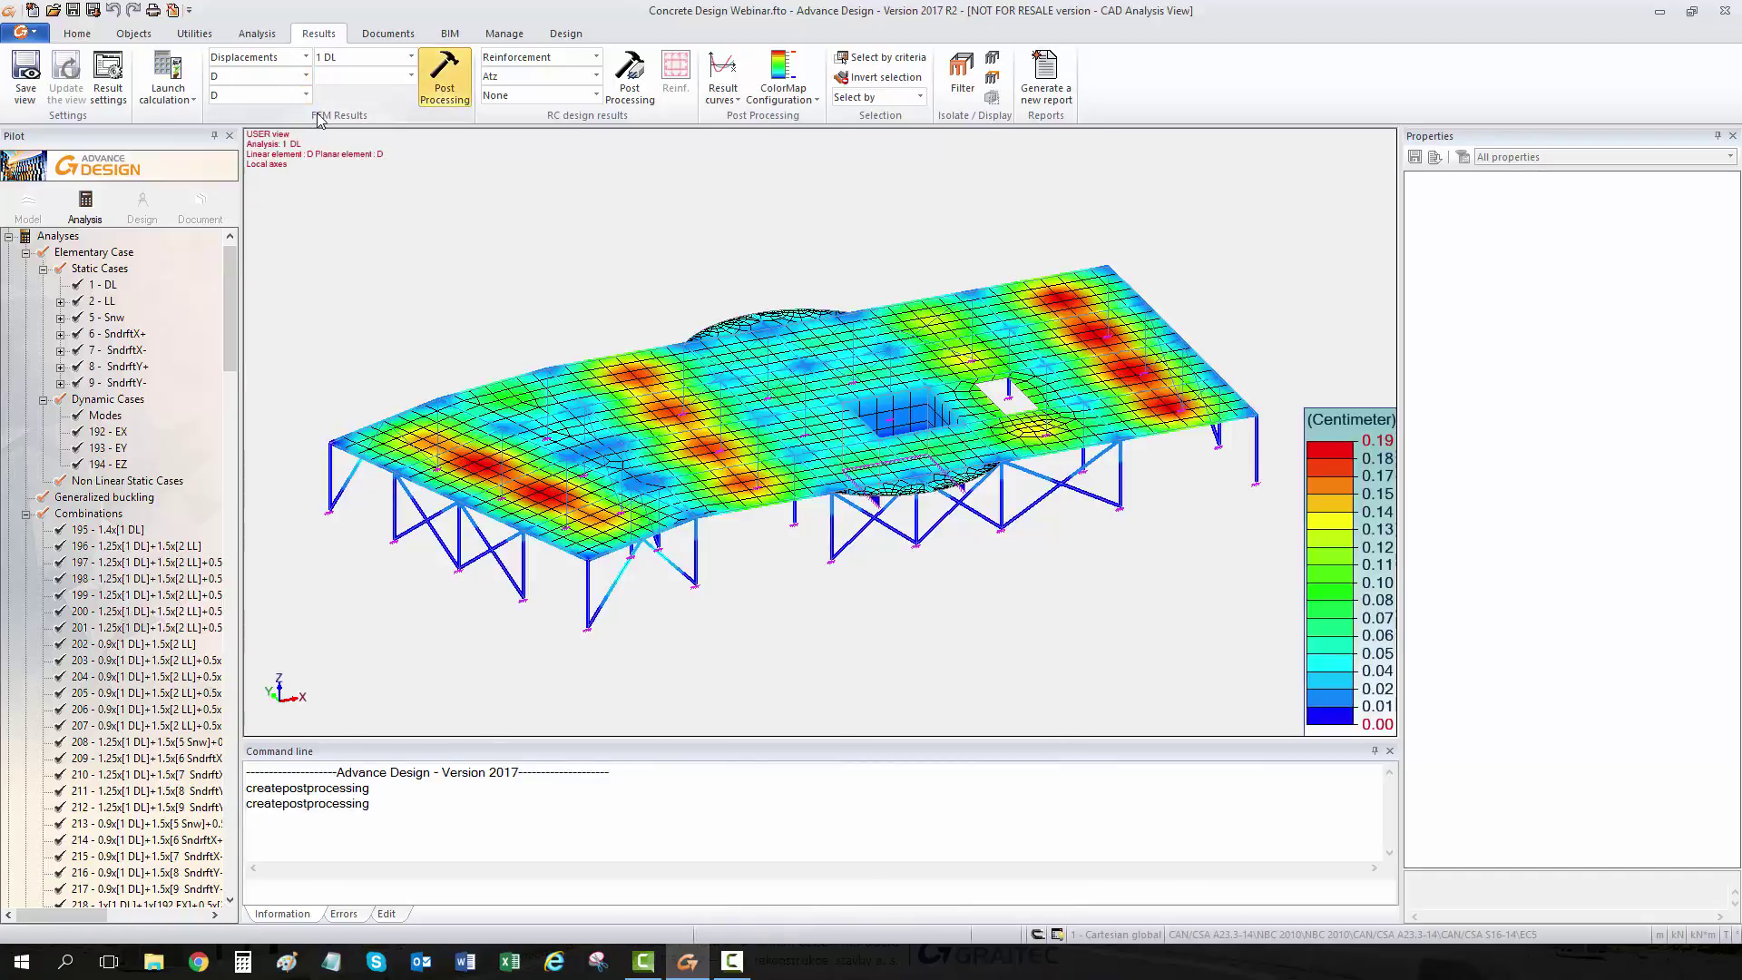
Browse the load cases and combinations available for the displacement results.
click(306, 57)
click(411, 58)
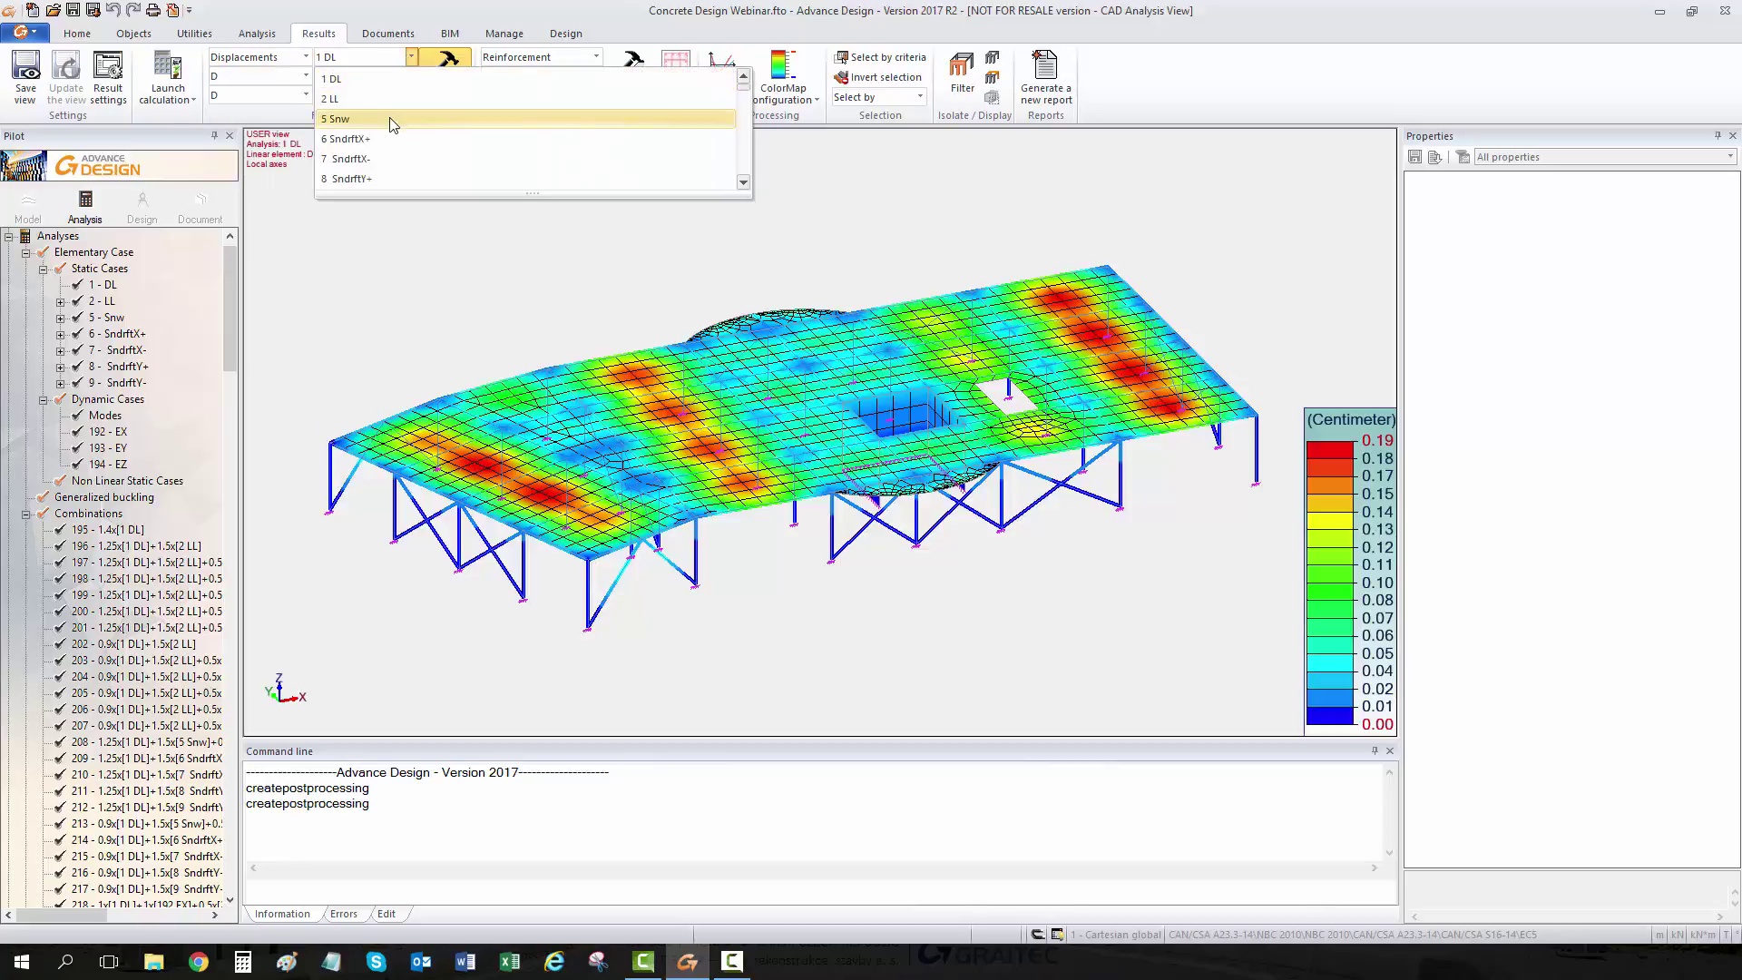
scroll(432, 150, down, 3)
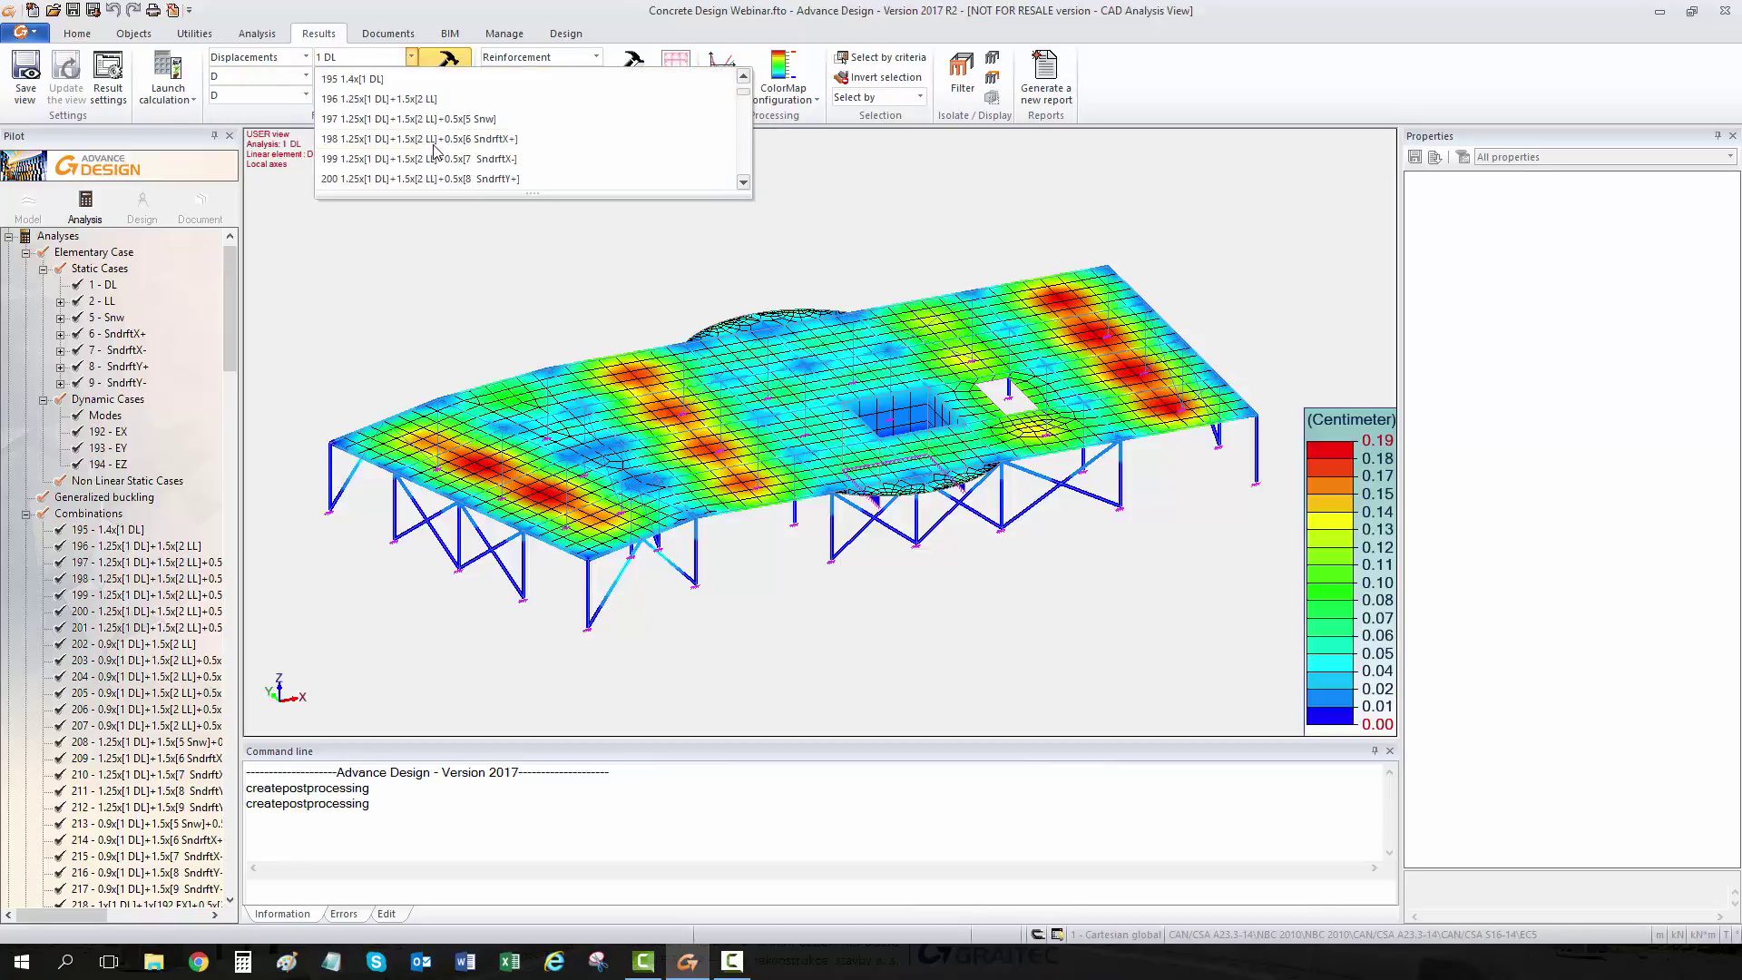
scroll(359, 89, down, 1)
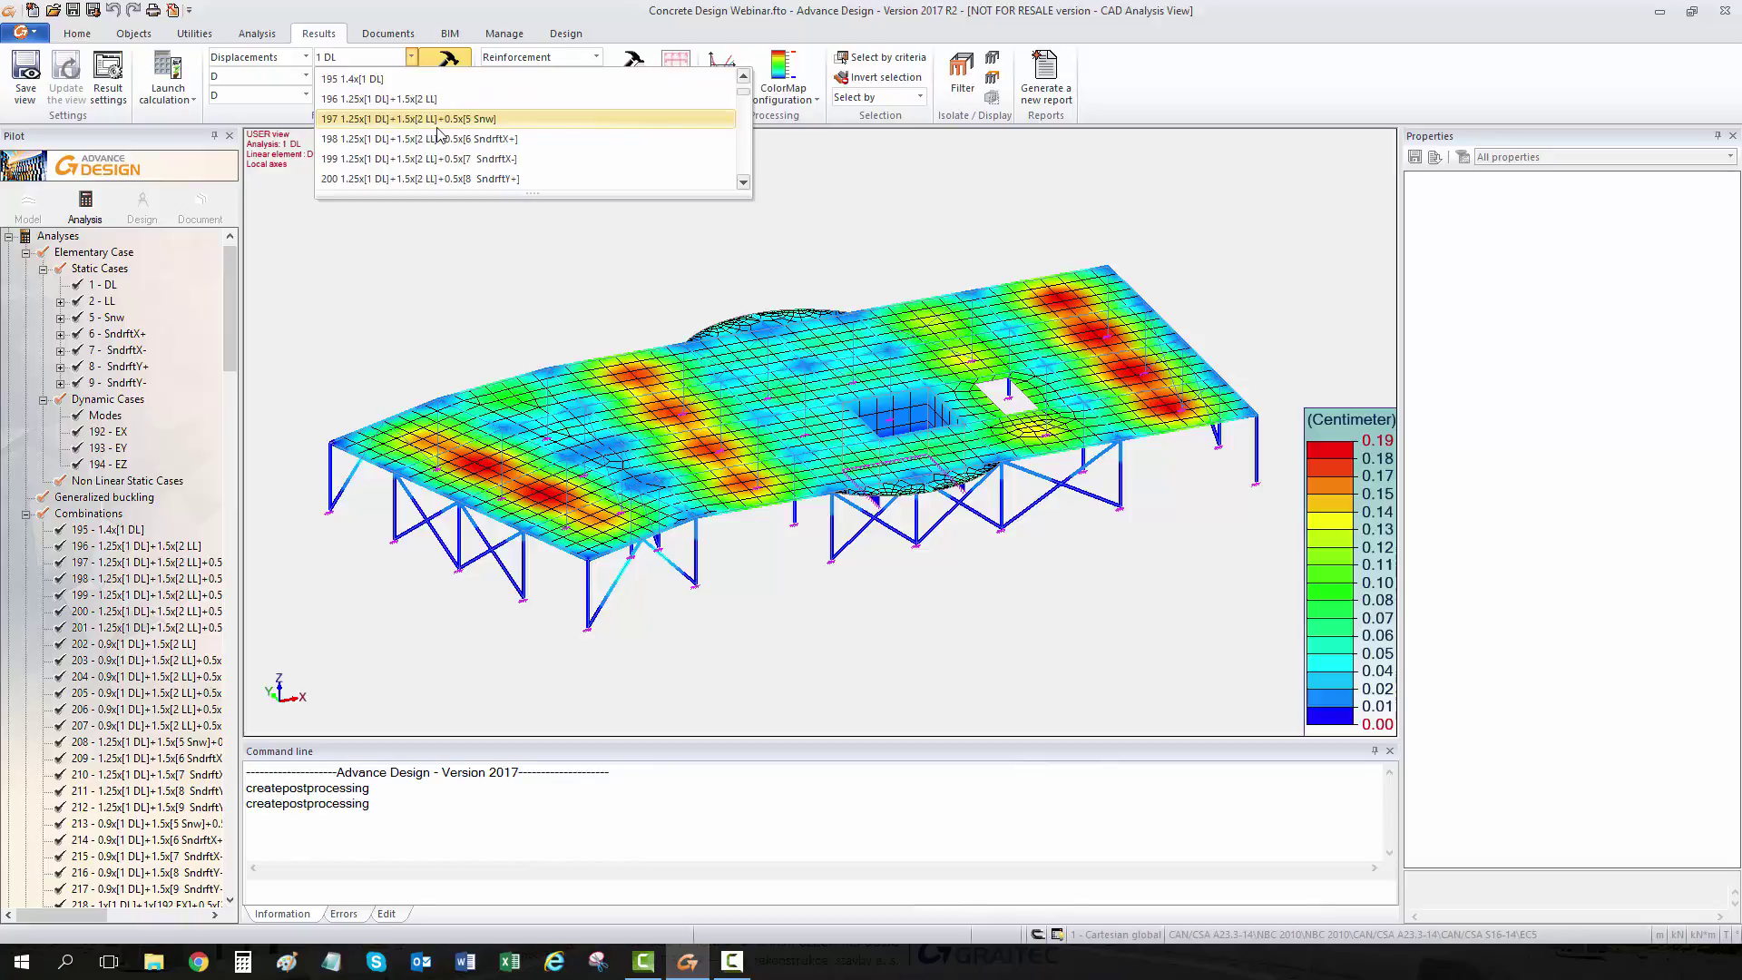
scroll(545, 138, down, 5)
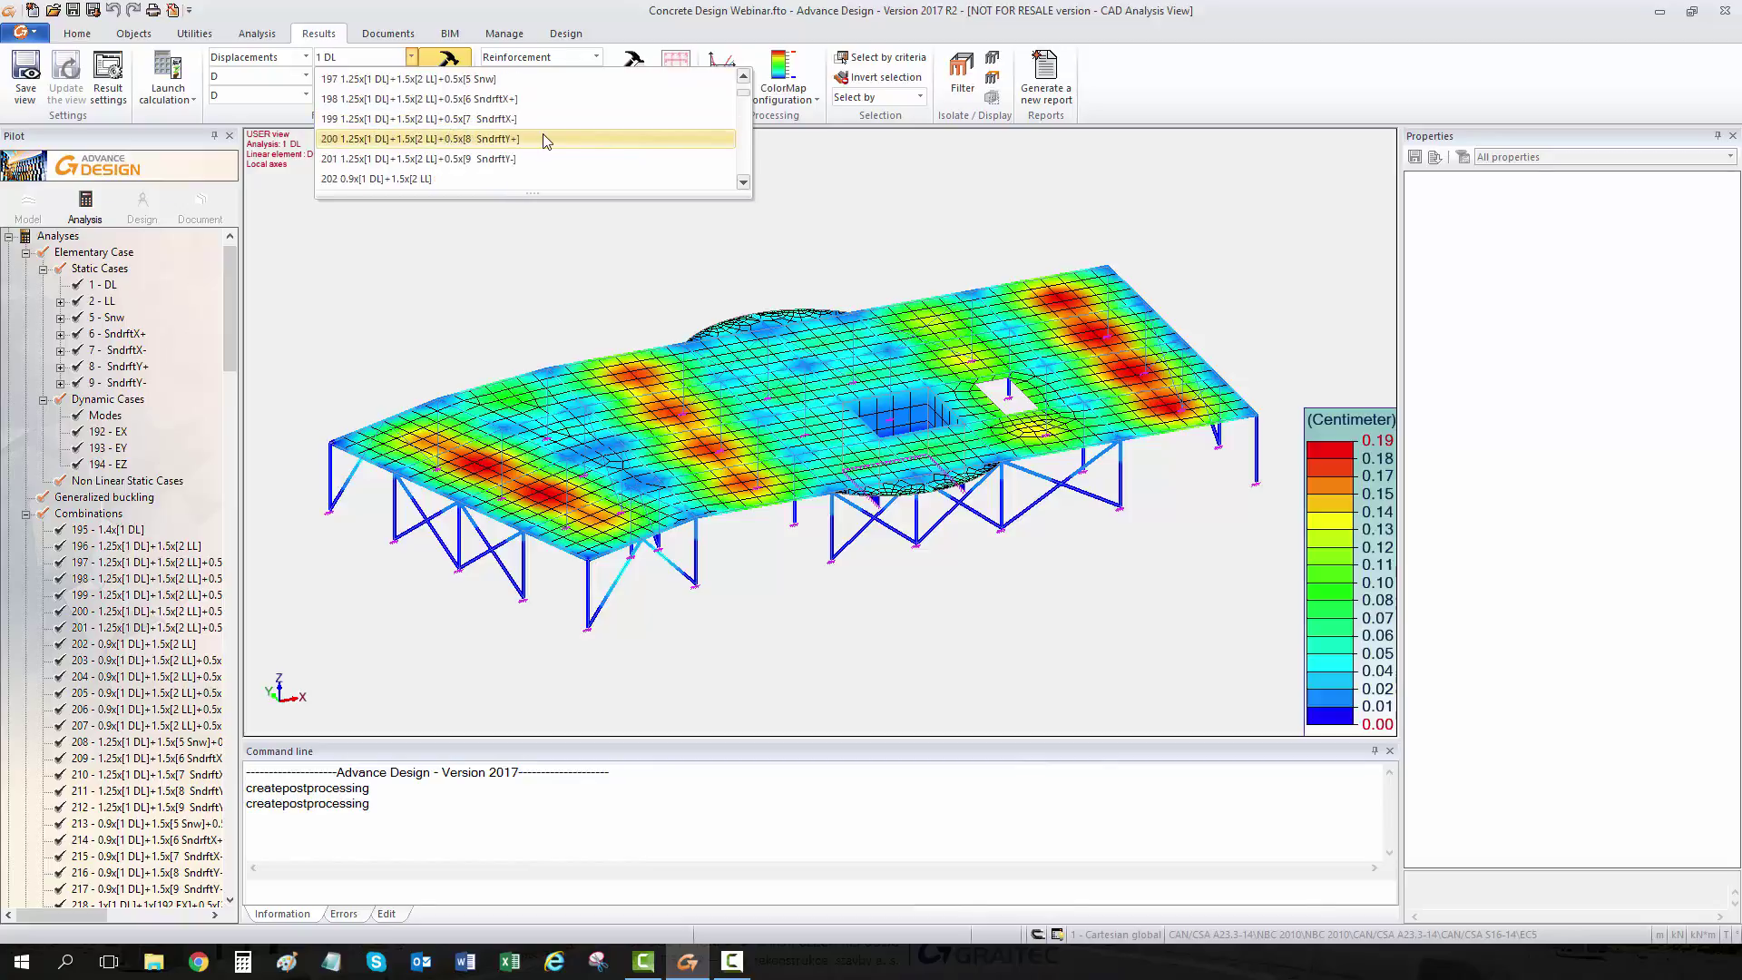
click(942, 194)
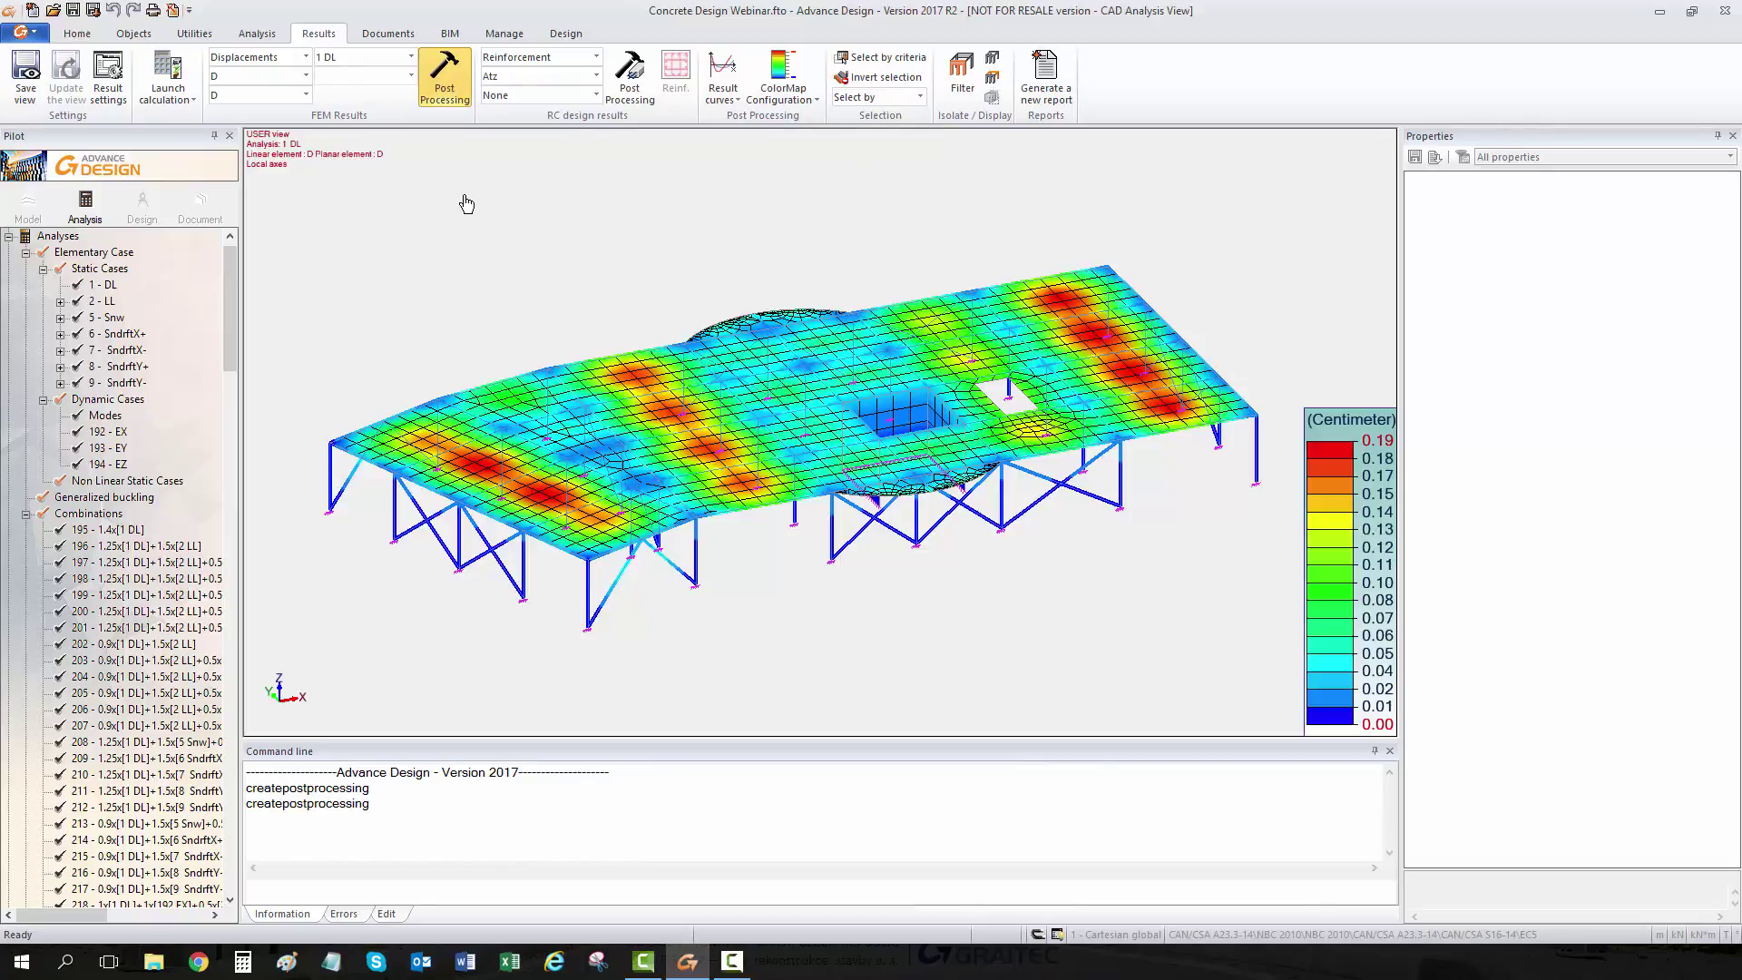
Post-process the Fx force in the front corner C100 column for load case 1 DL.
click(305, 57)
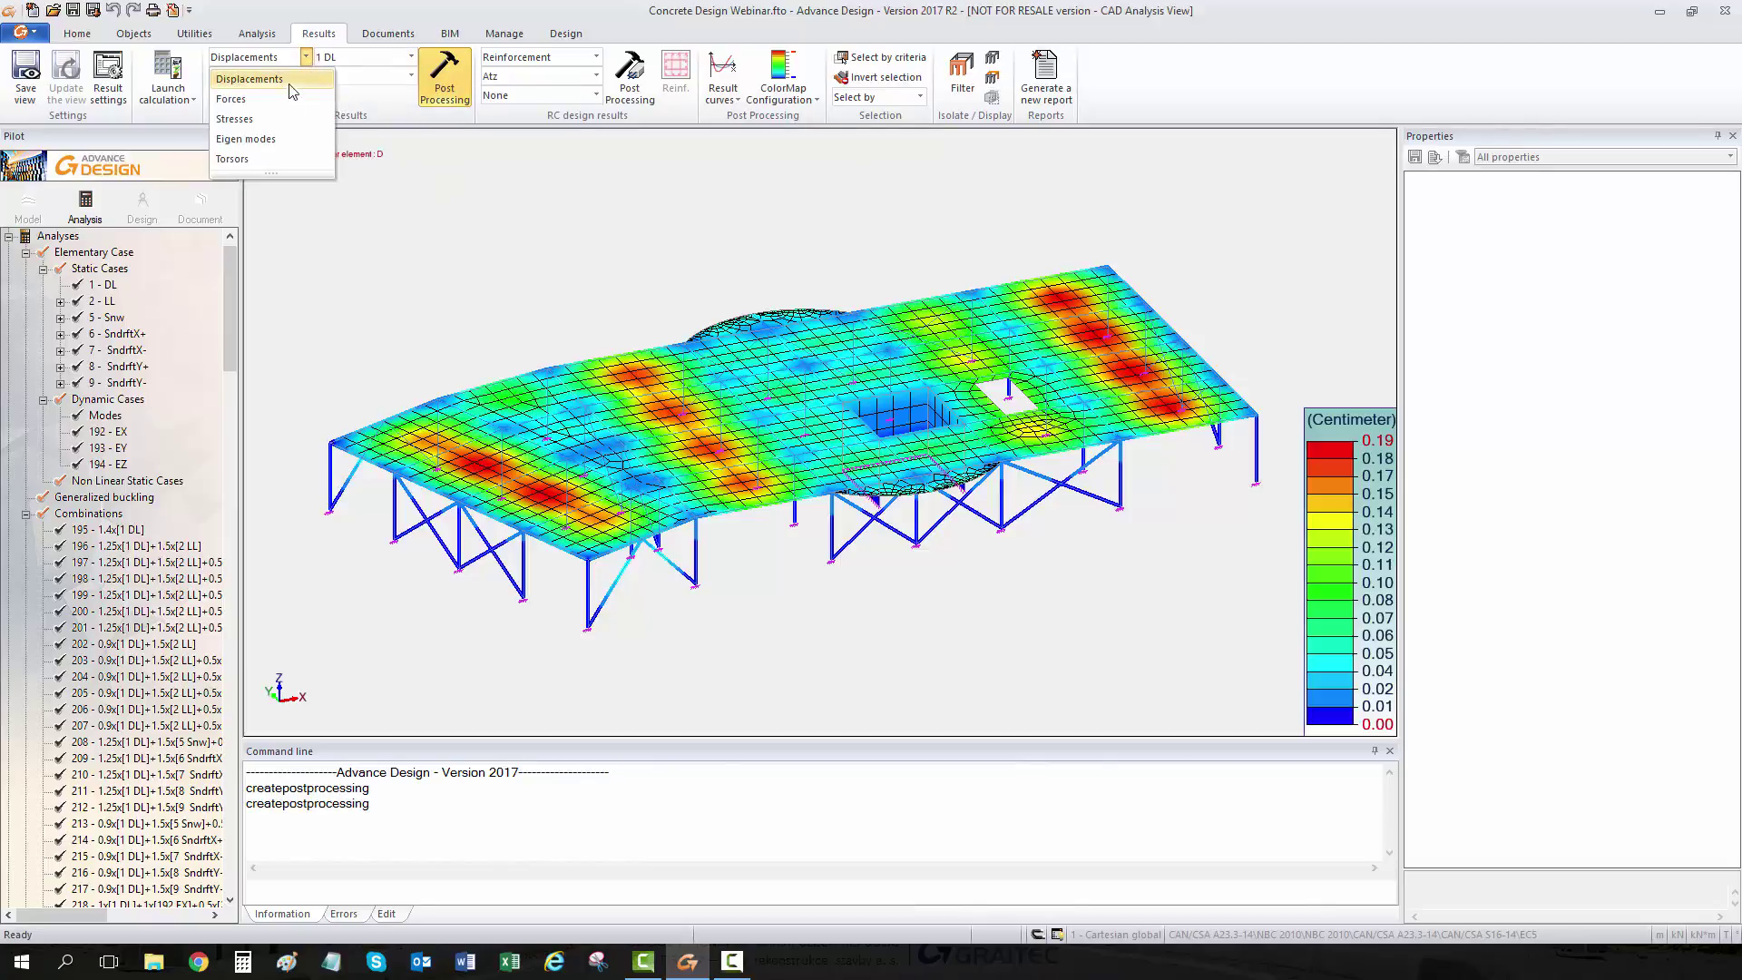
click(311, 104)
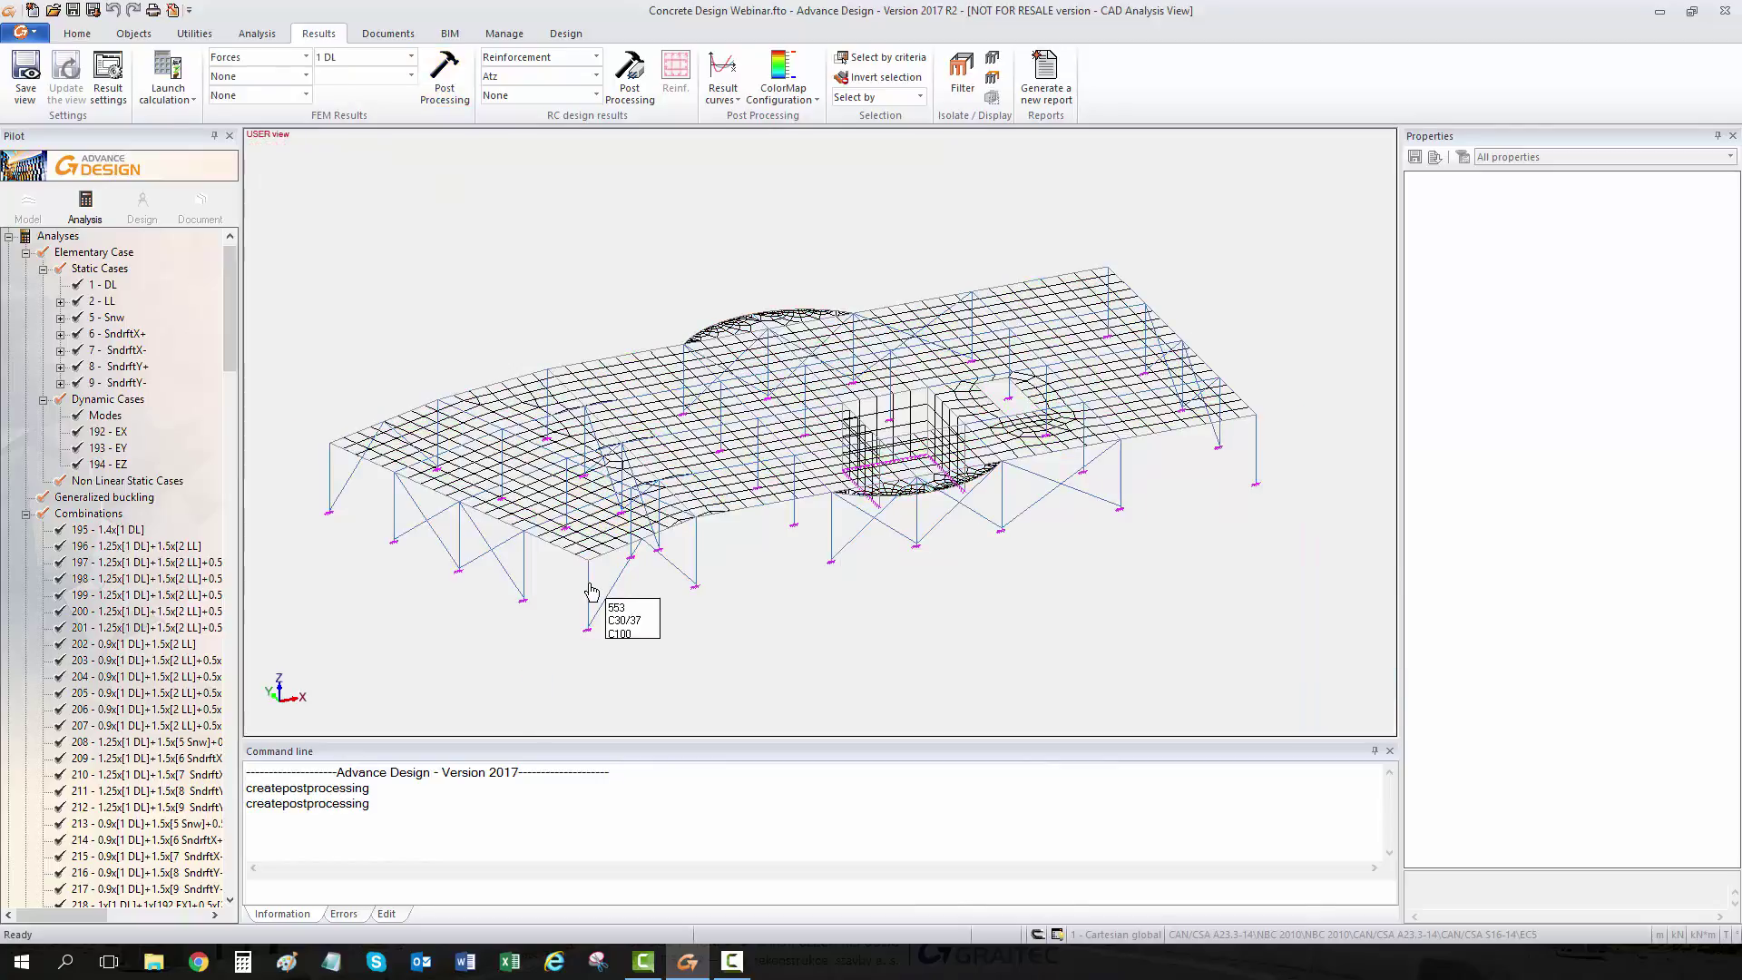
click(594, 591)
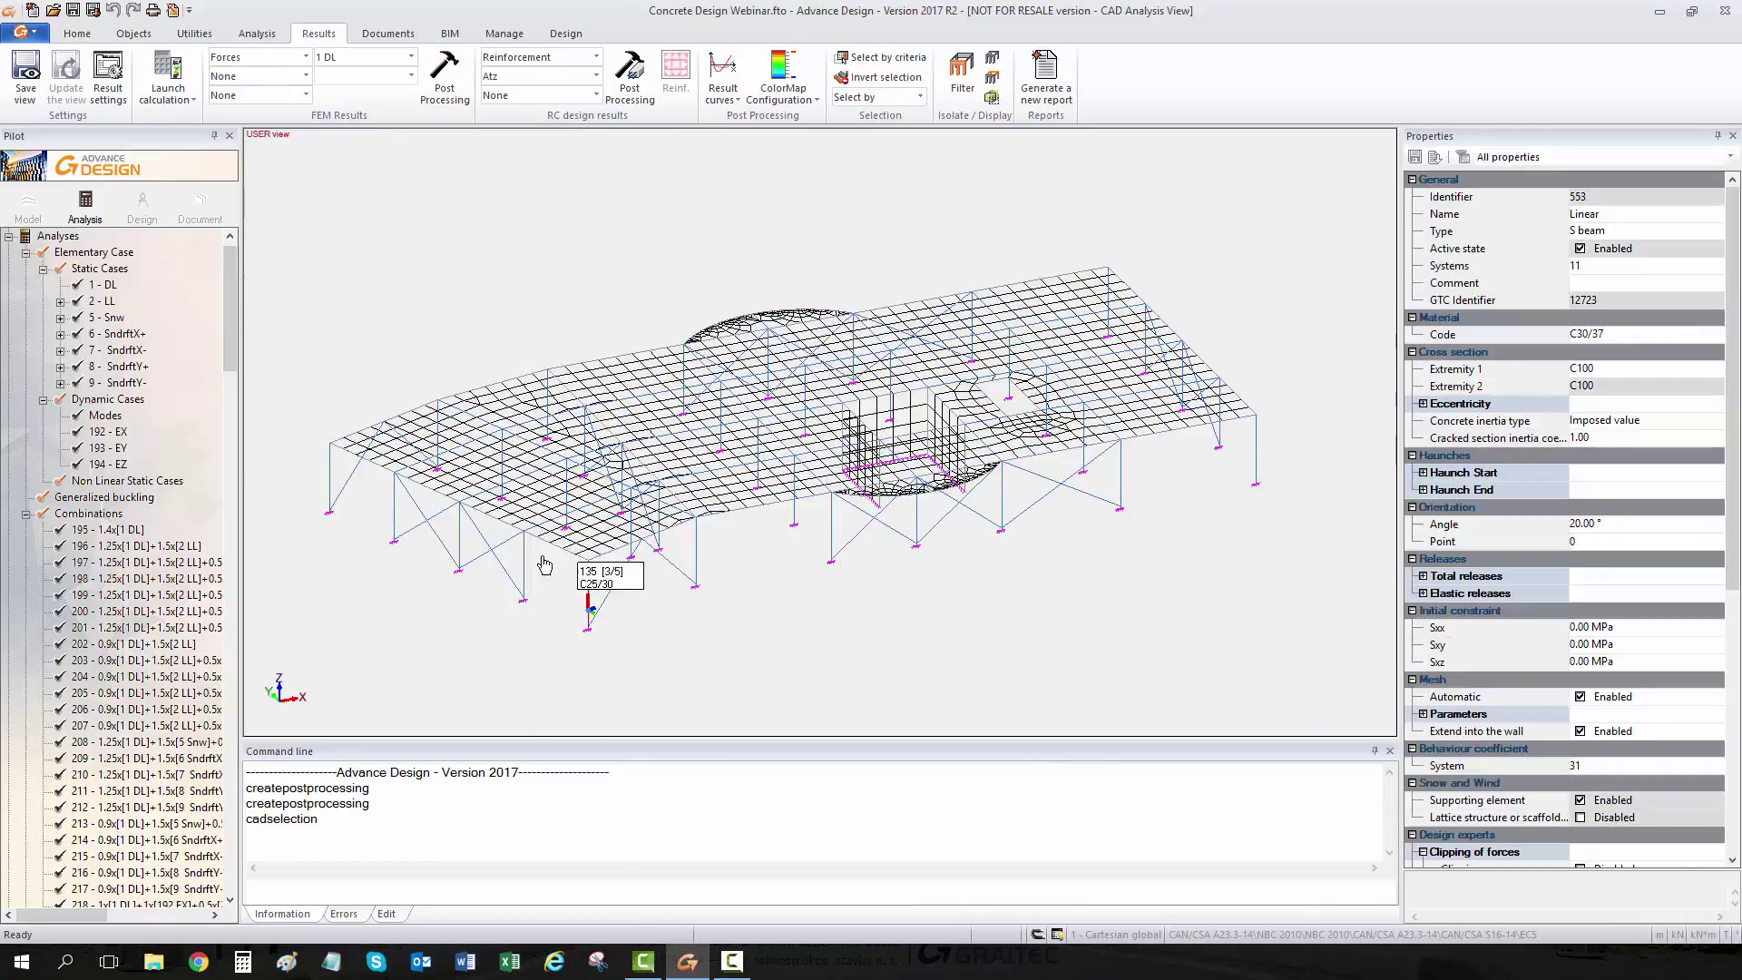
click(306, 76)
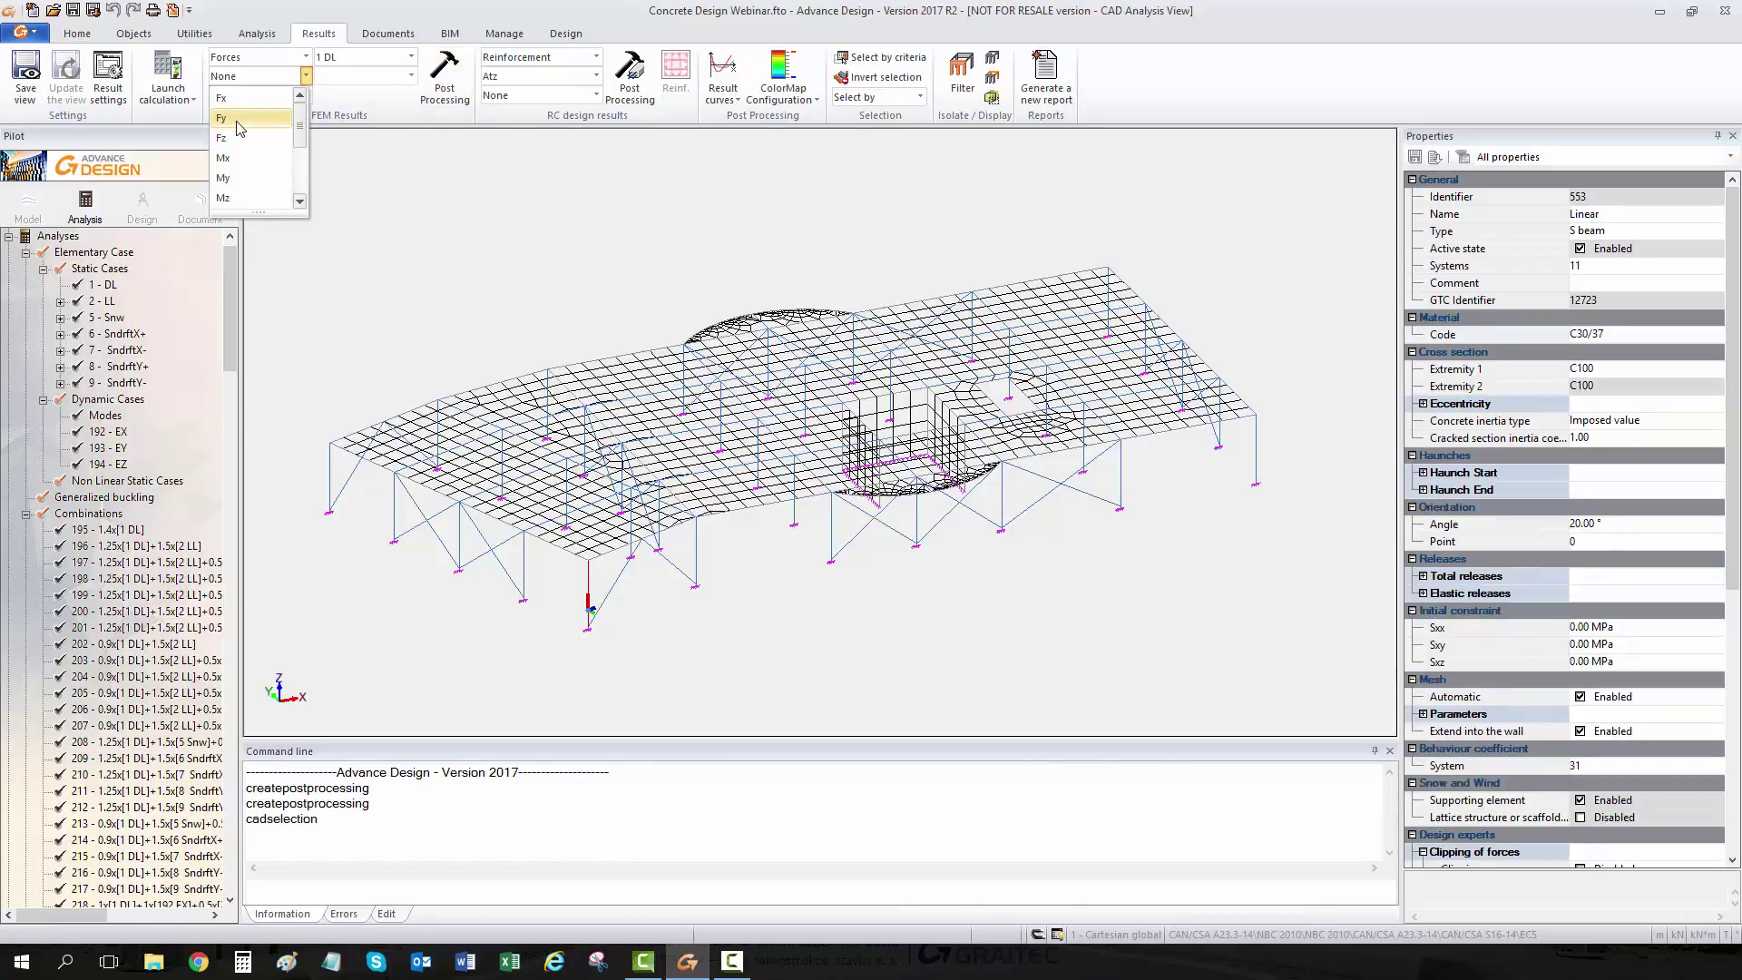
click(227, 98)
click(450, 93)
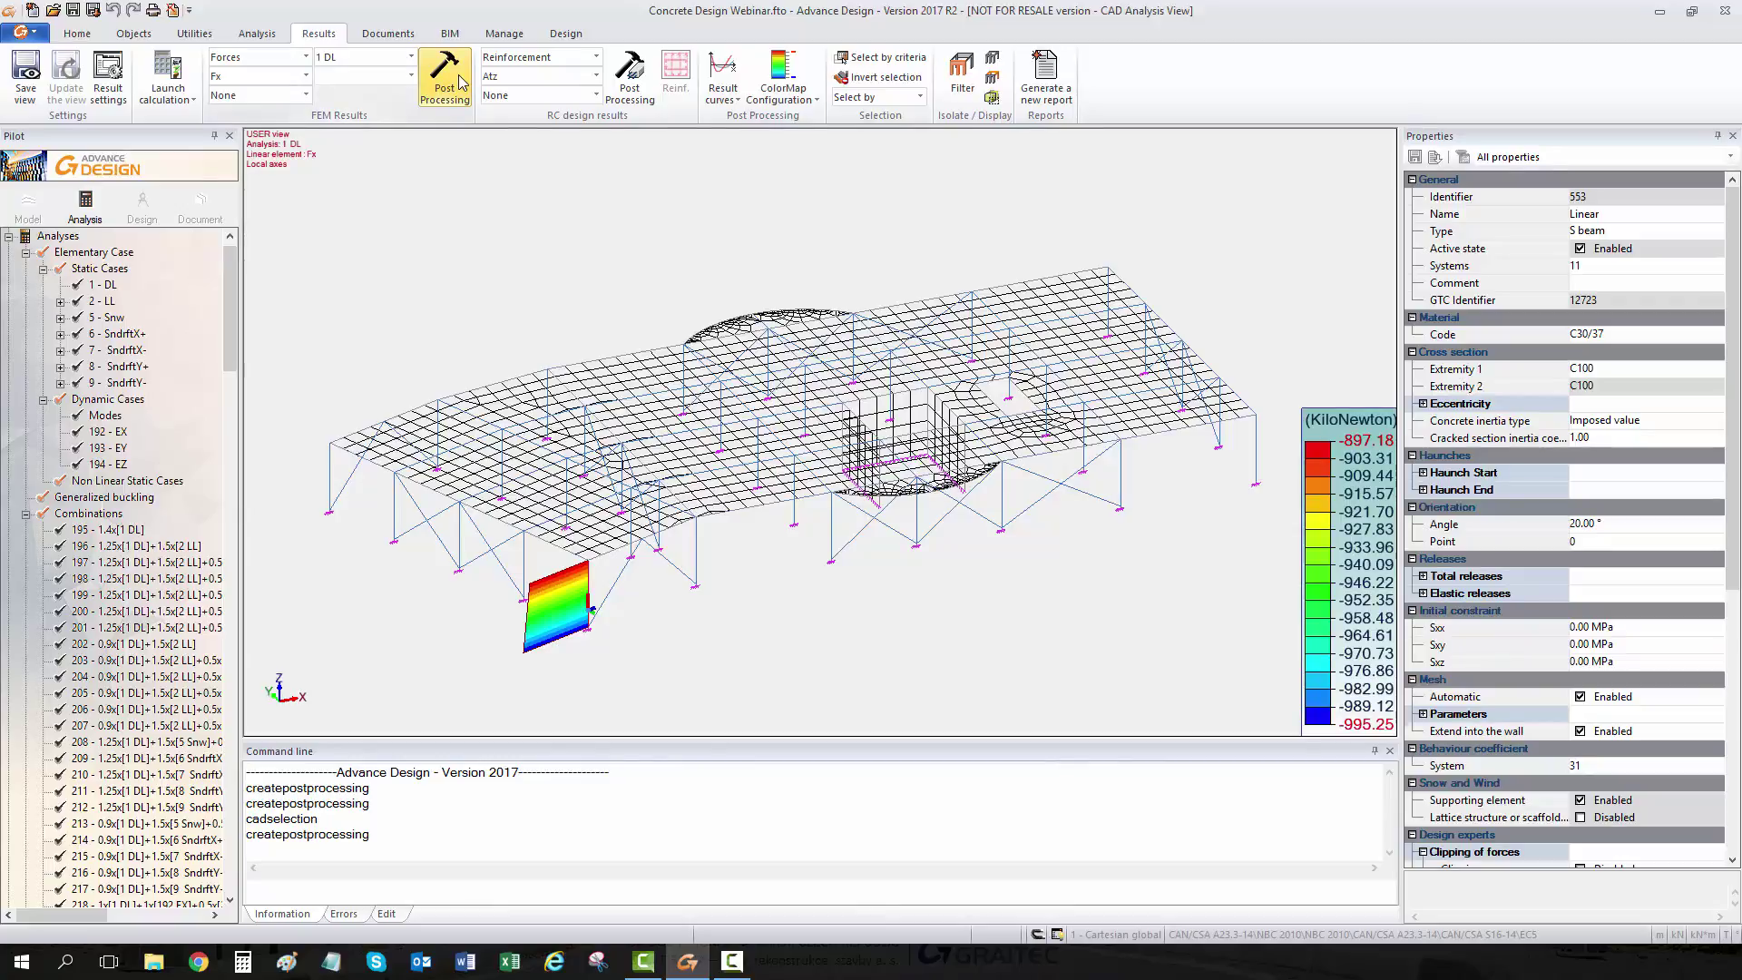
Post-process the corner column's Fx force for load case 2 LL and for 5 Snw, and clear the selection.
click(411, 58)
click(404, 99)
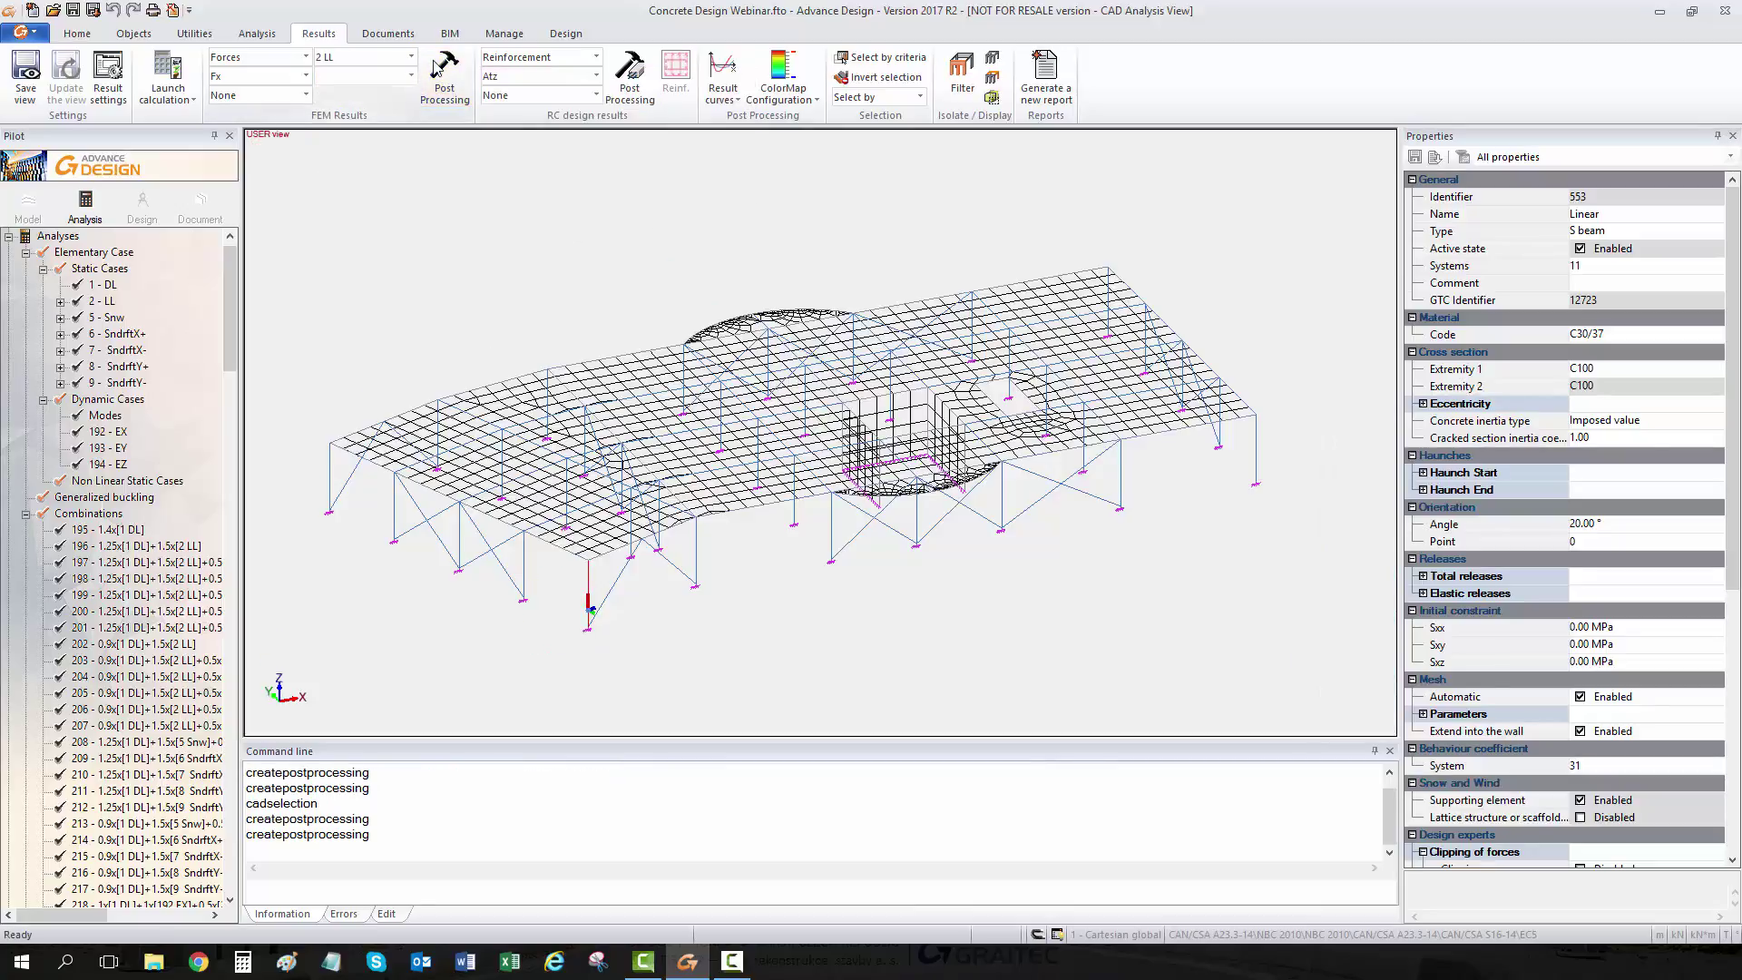
click(411, 57)
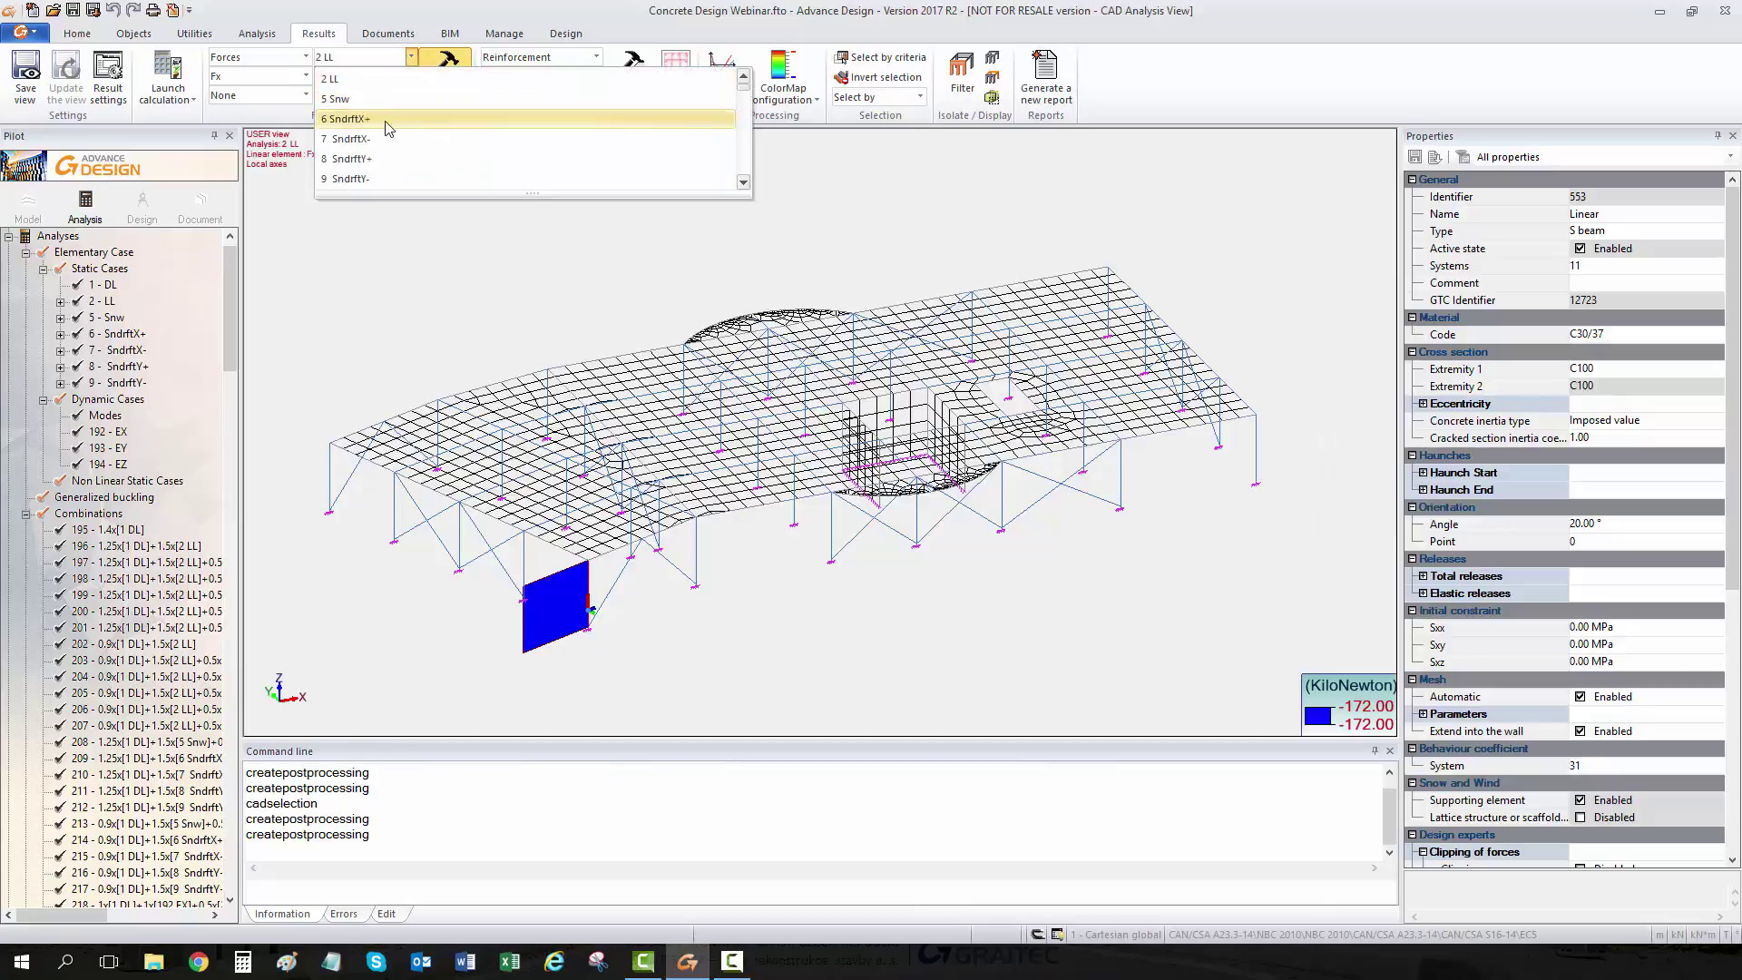
click(381, 119)
click(451, 76)
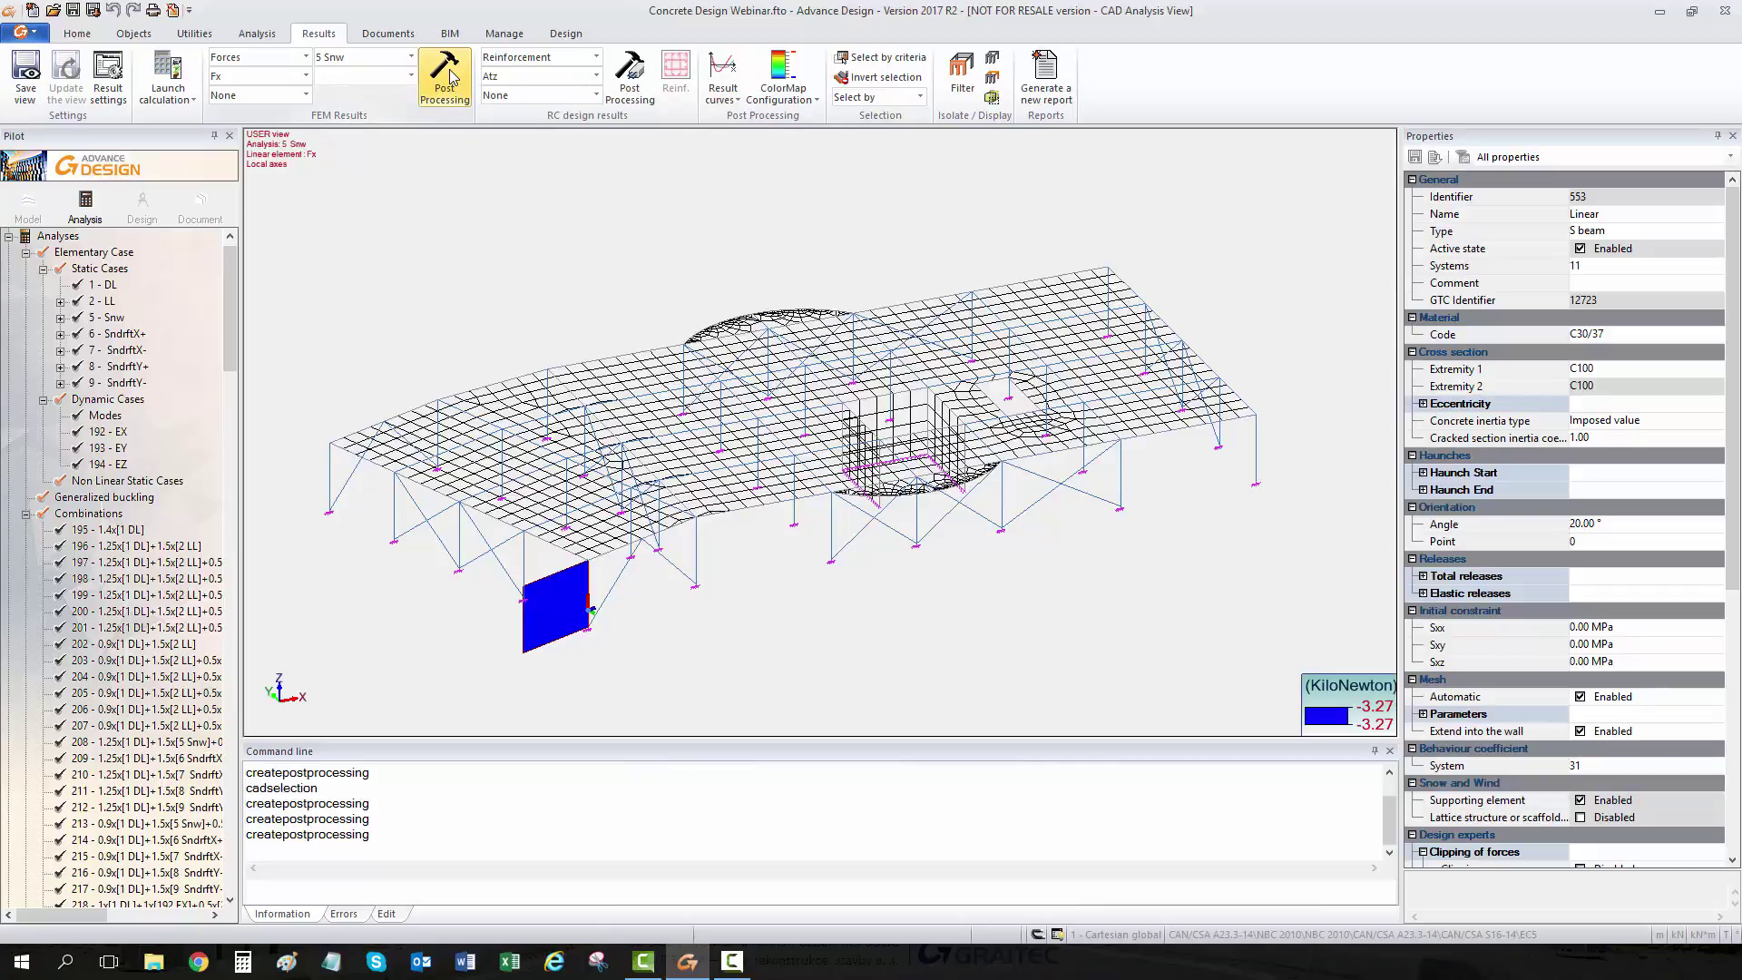
key(Escape)
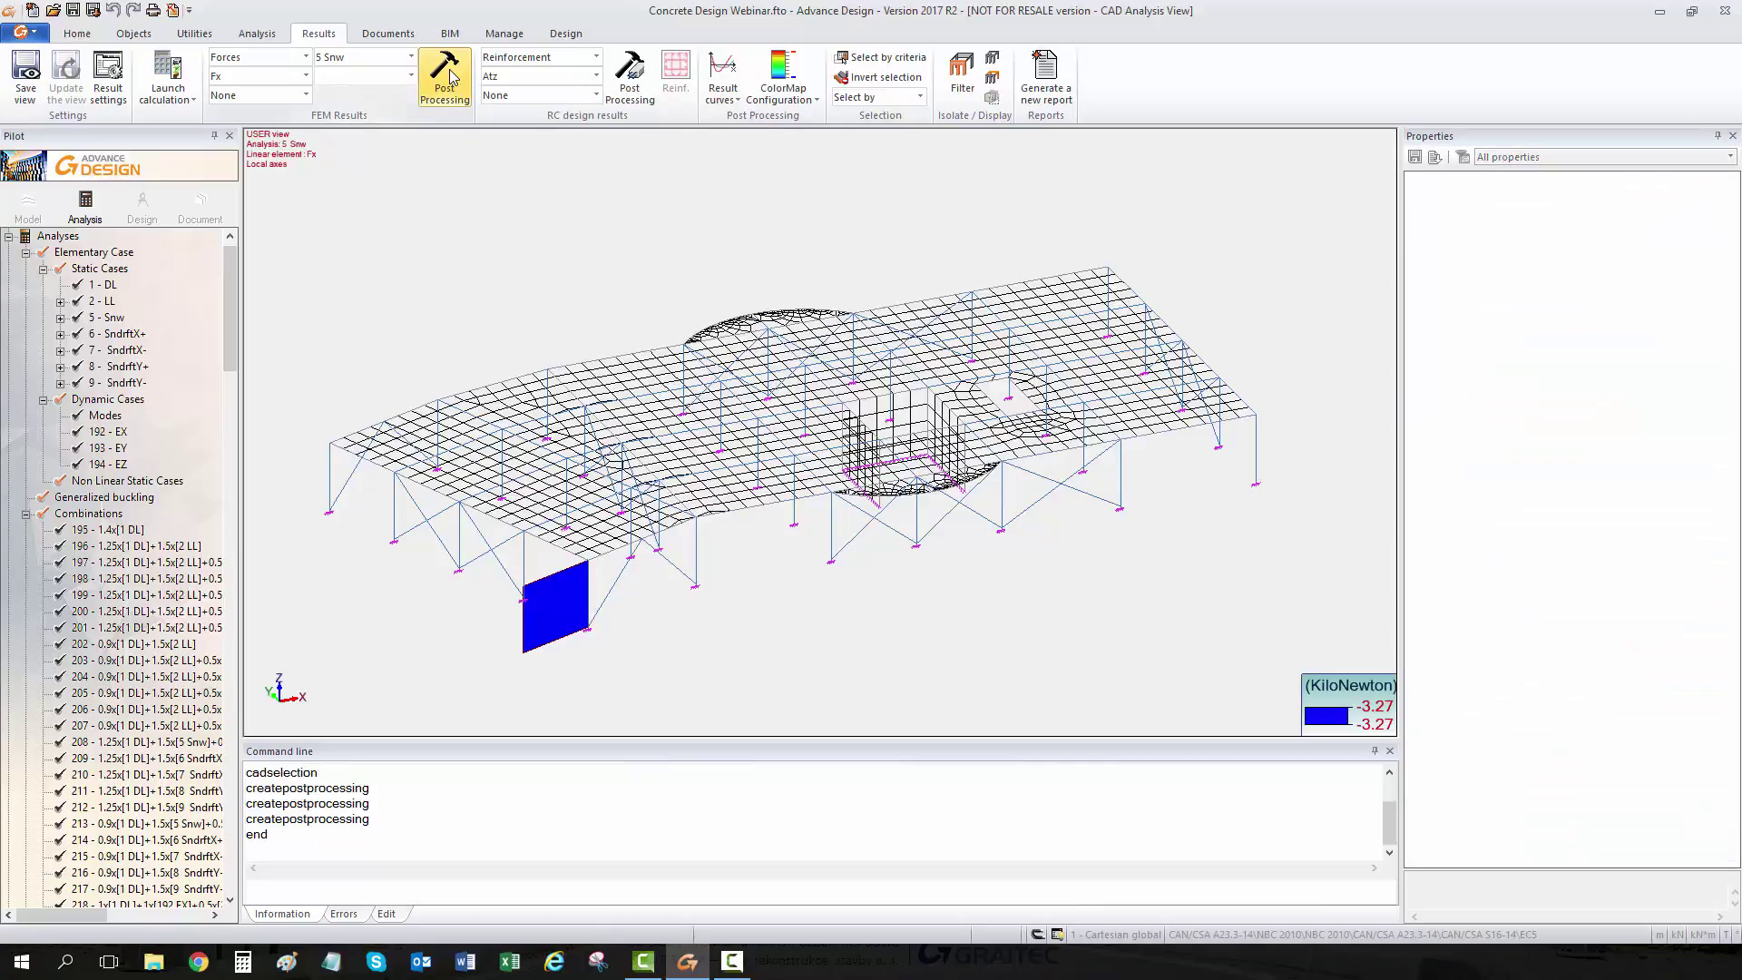
Select the R40*50 edge beam instead of the overlapping slab and post-process its Fx force for load case 5 Snw.
click(1142, 443)
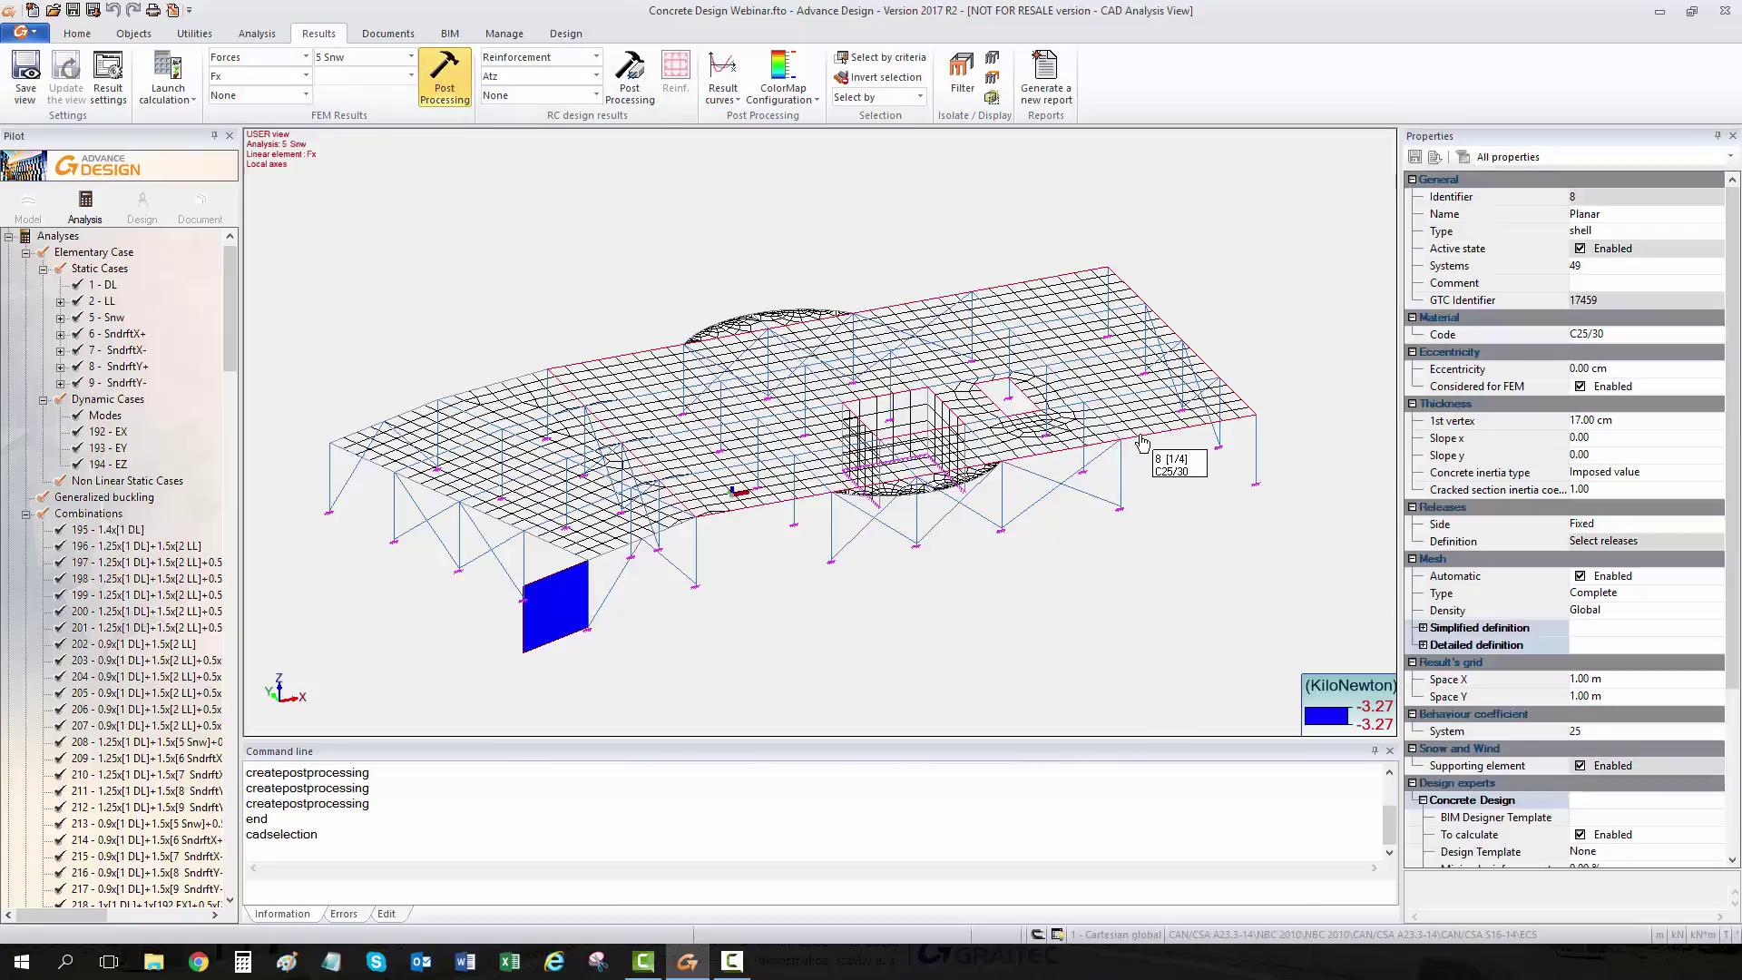
click(1139, 446)
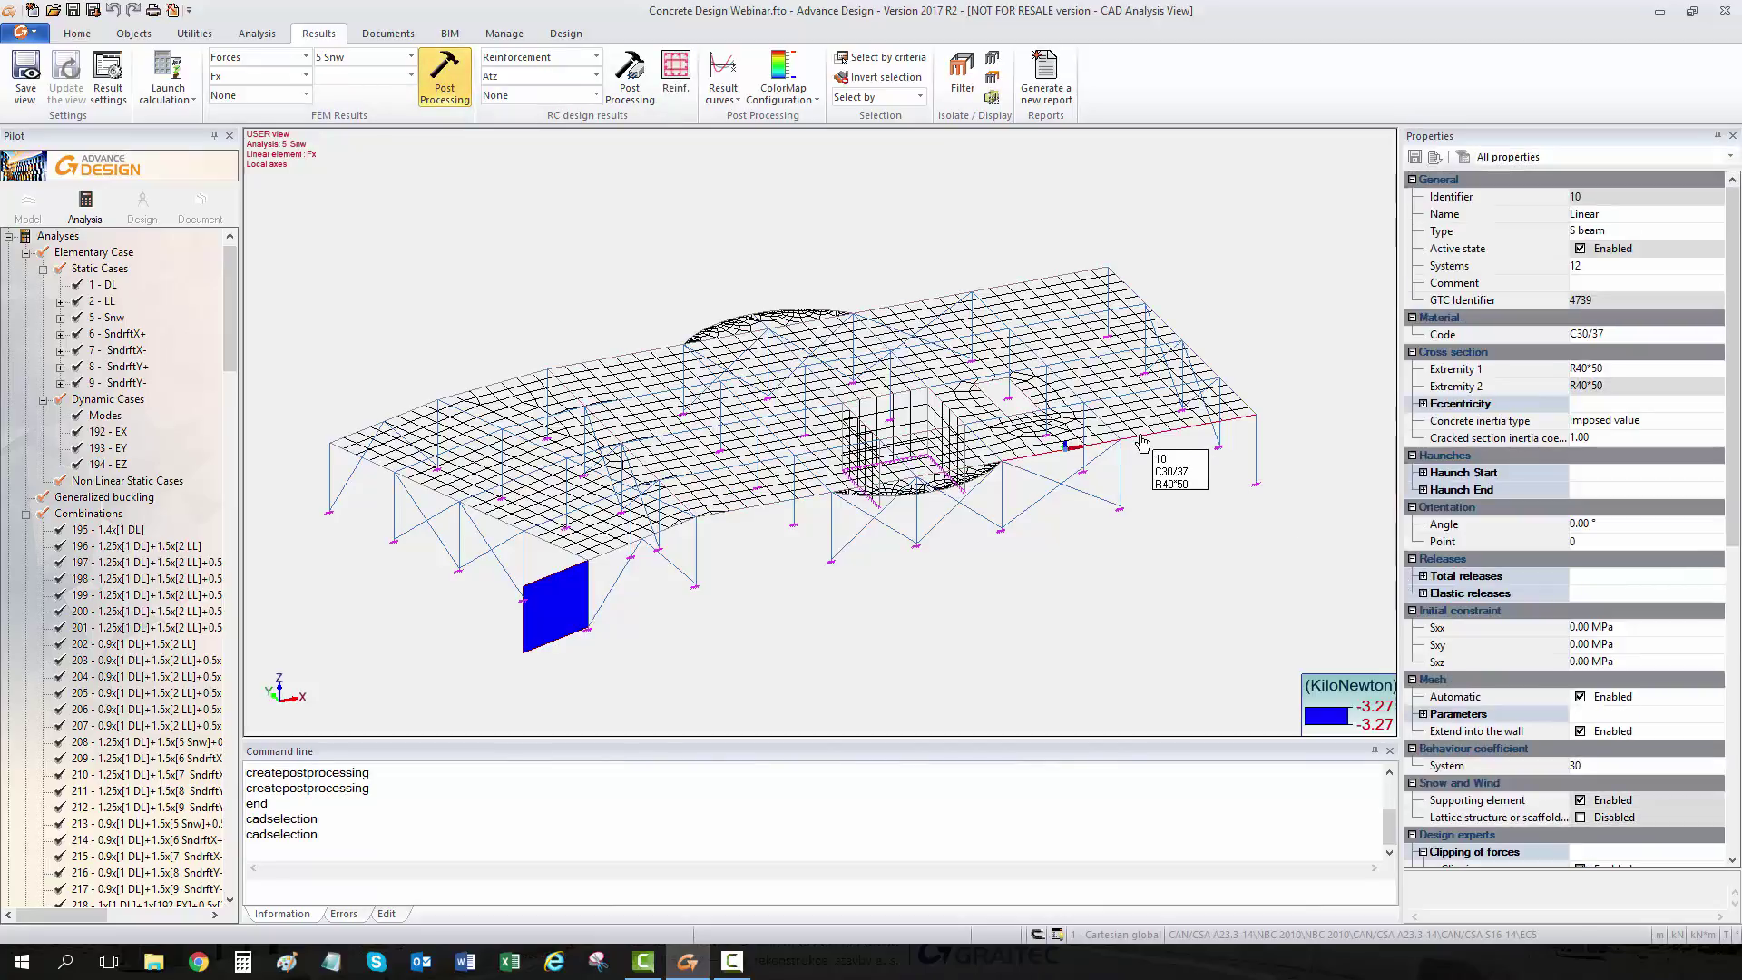
key(Escape)
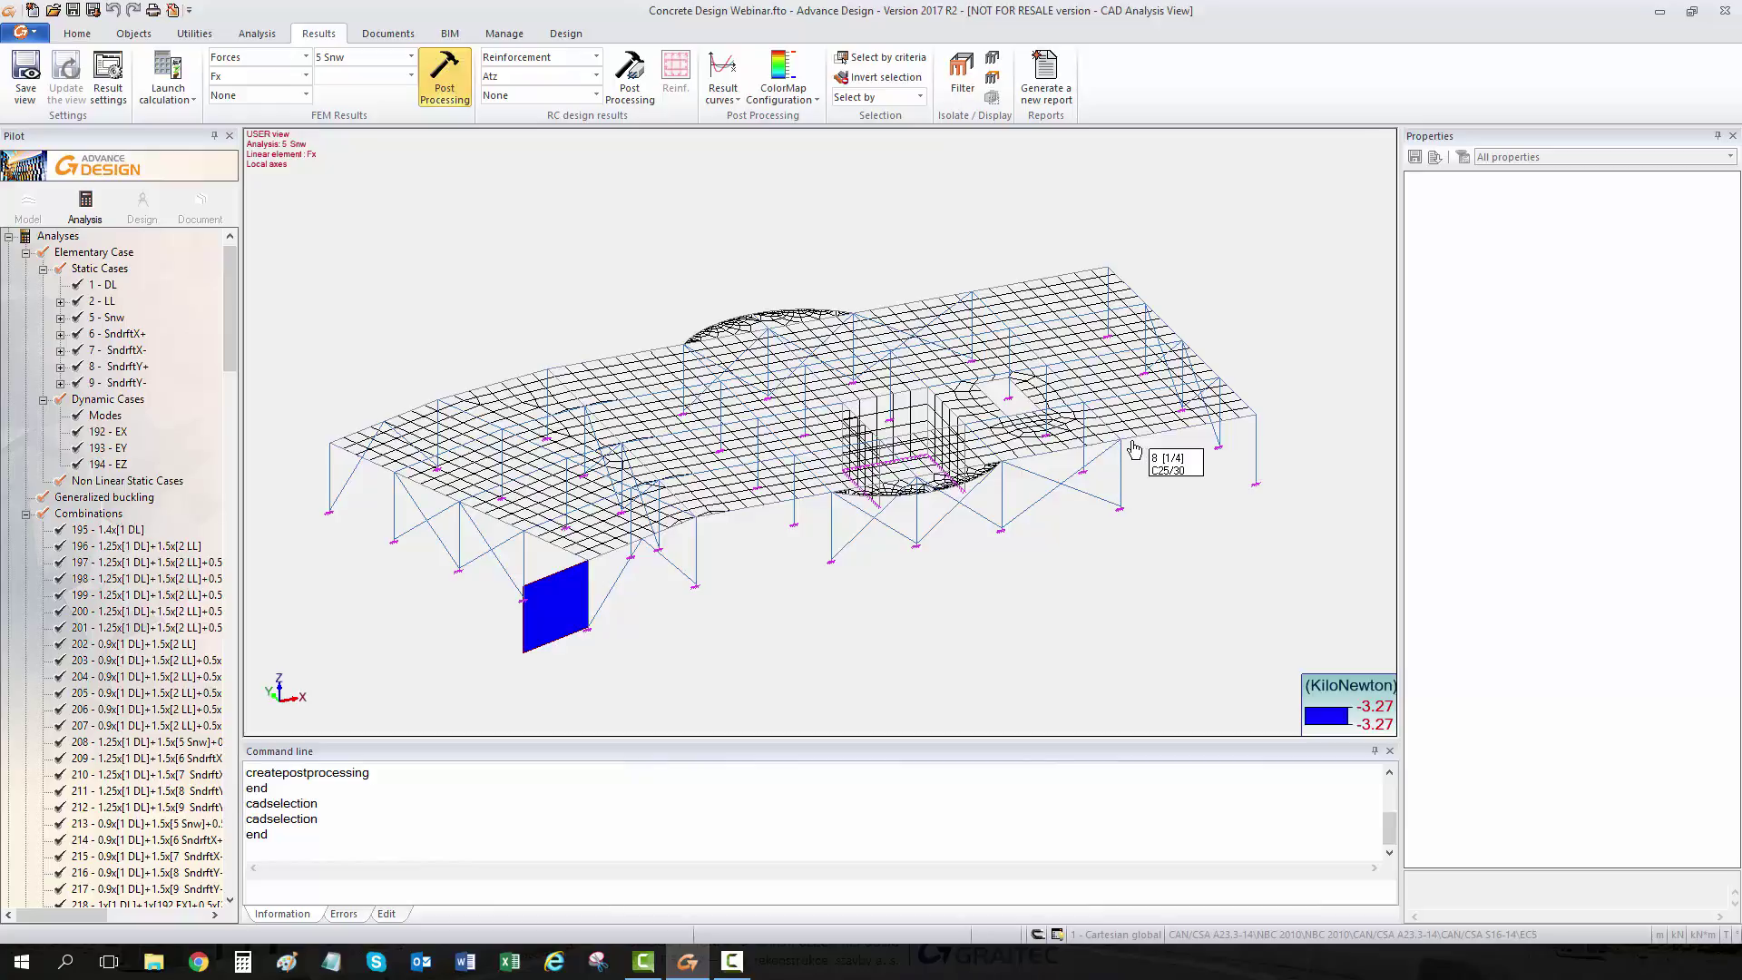
click(1135, 447)
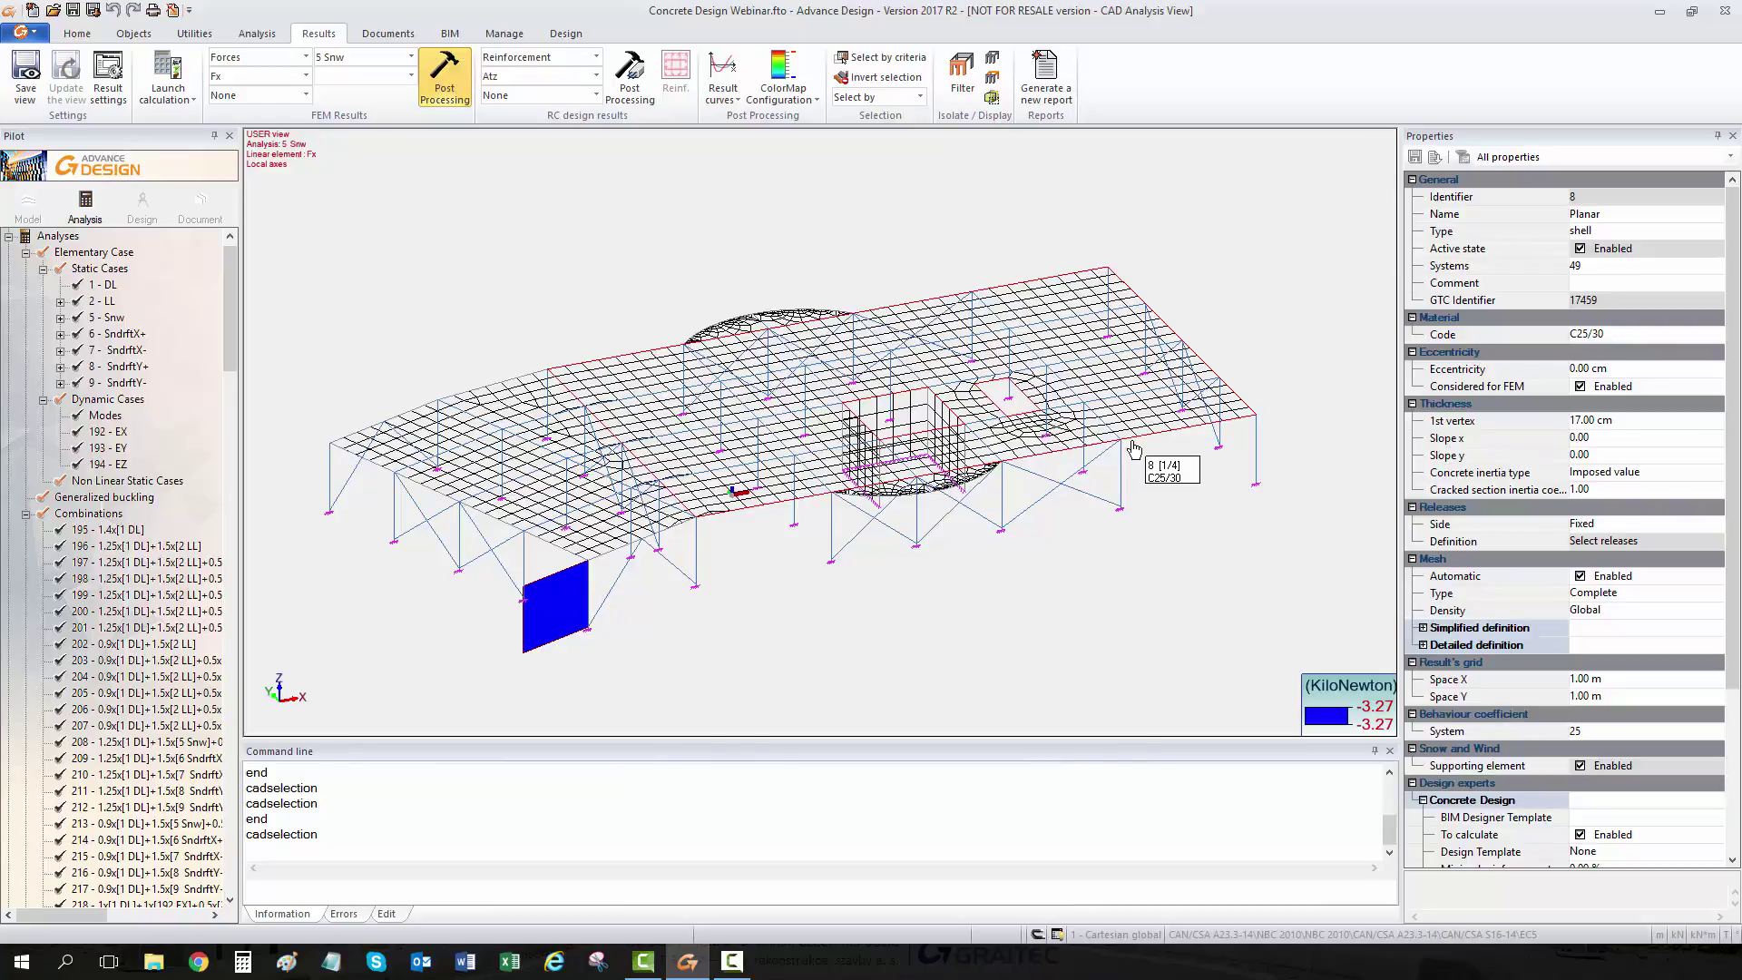
click(1133, 449)
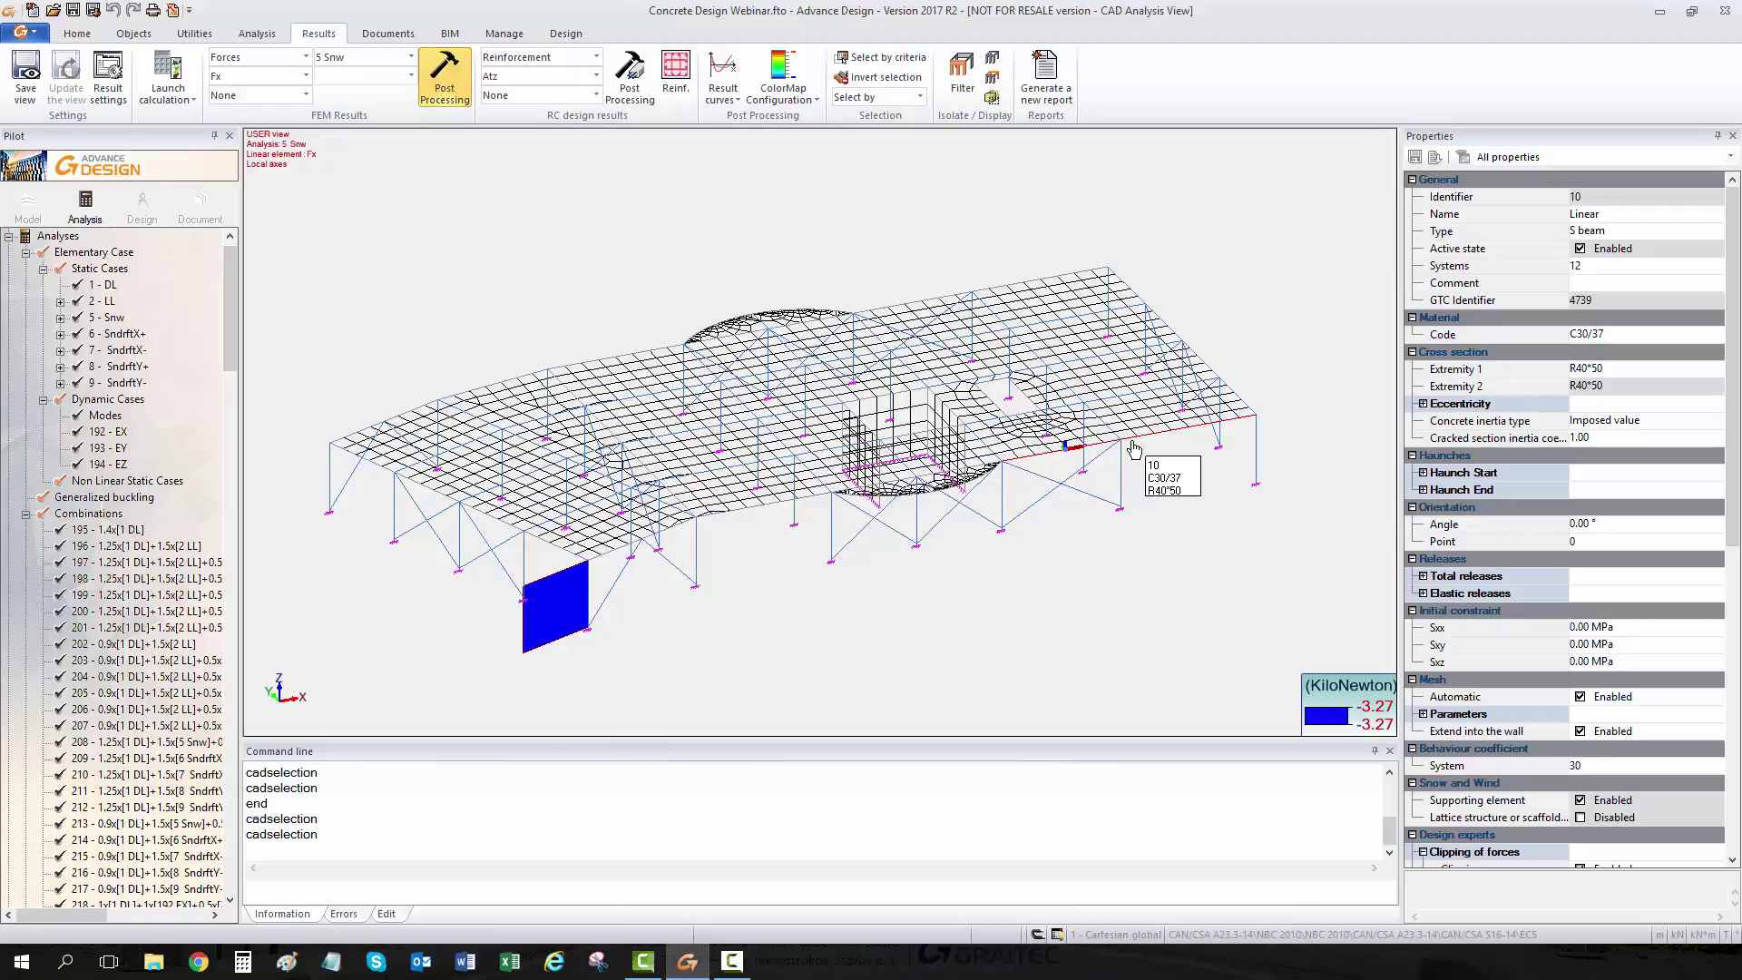
click(447, 80)
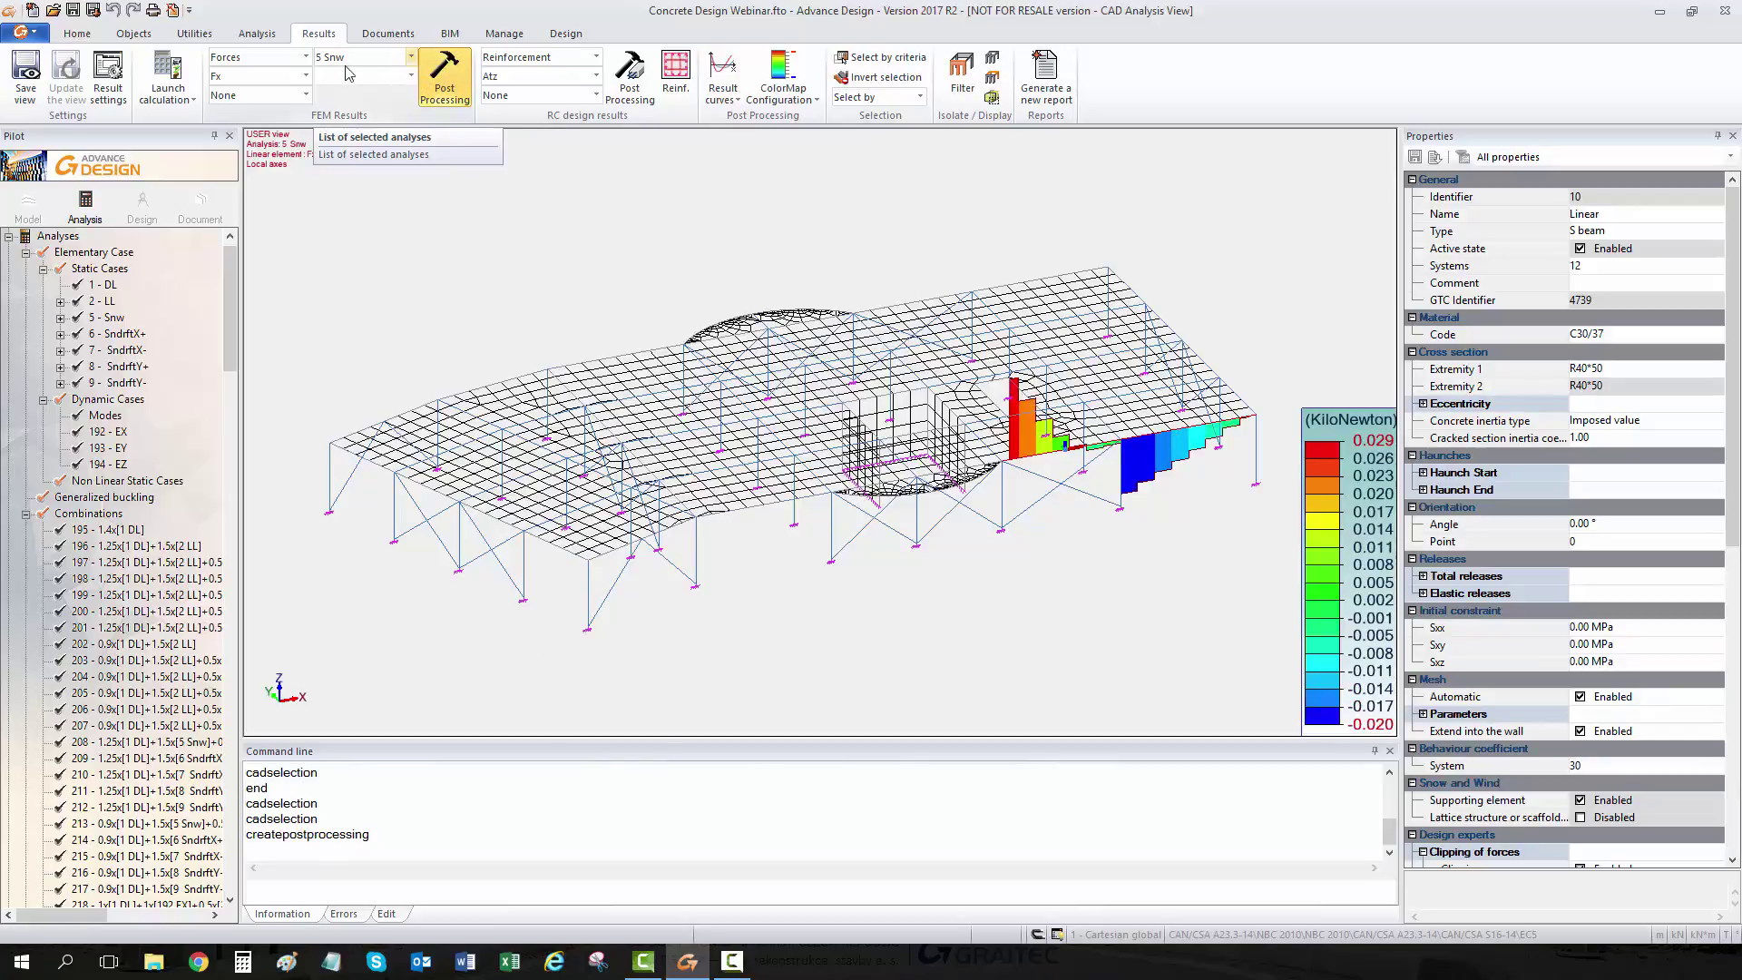
Post-process the edge beam's Fx force for load case 1 DL.
click(411, 58)
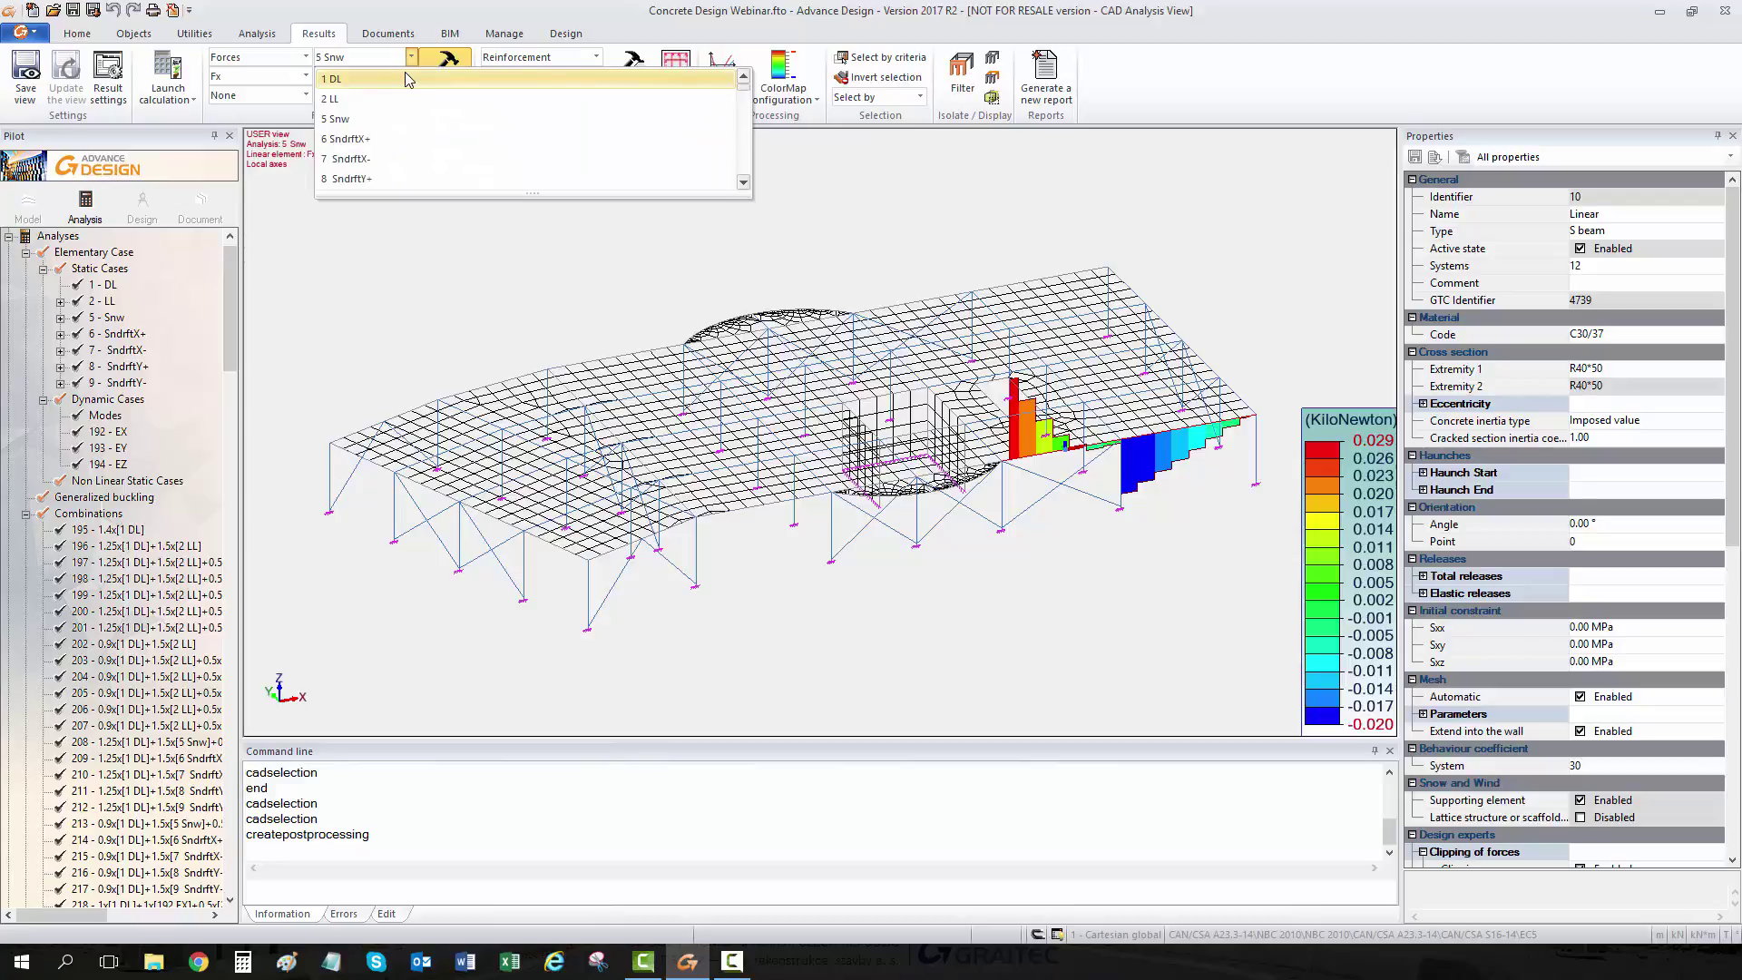
click(405, 80)
click(307, 78)
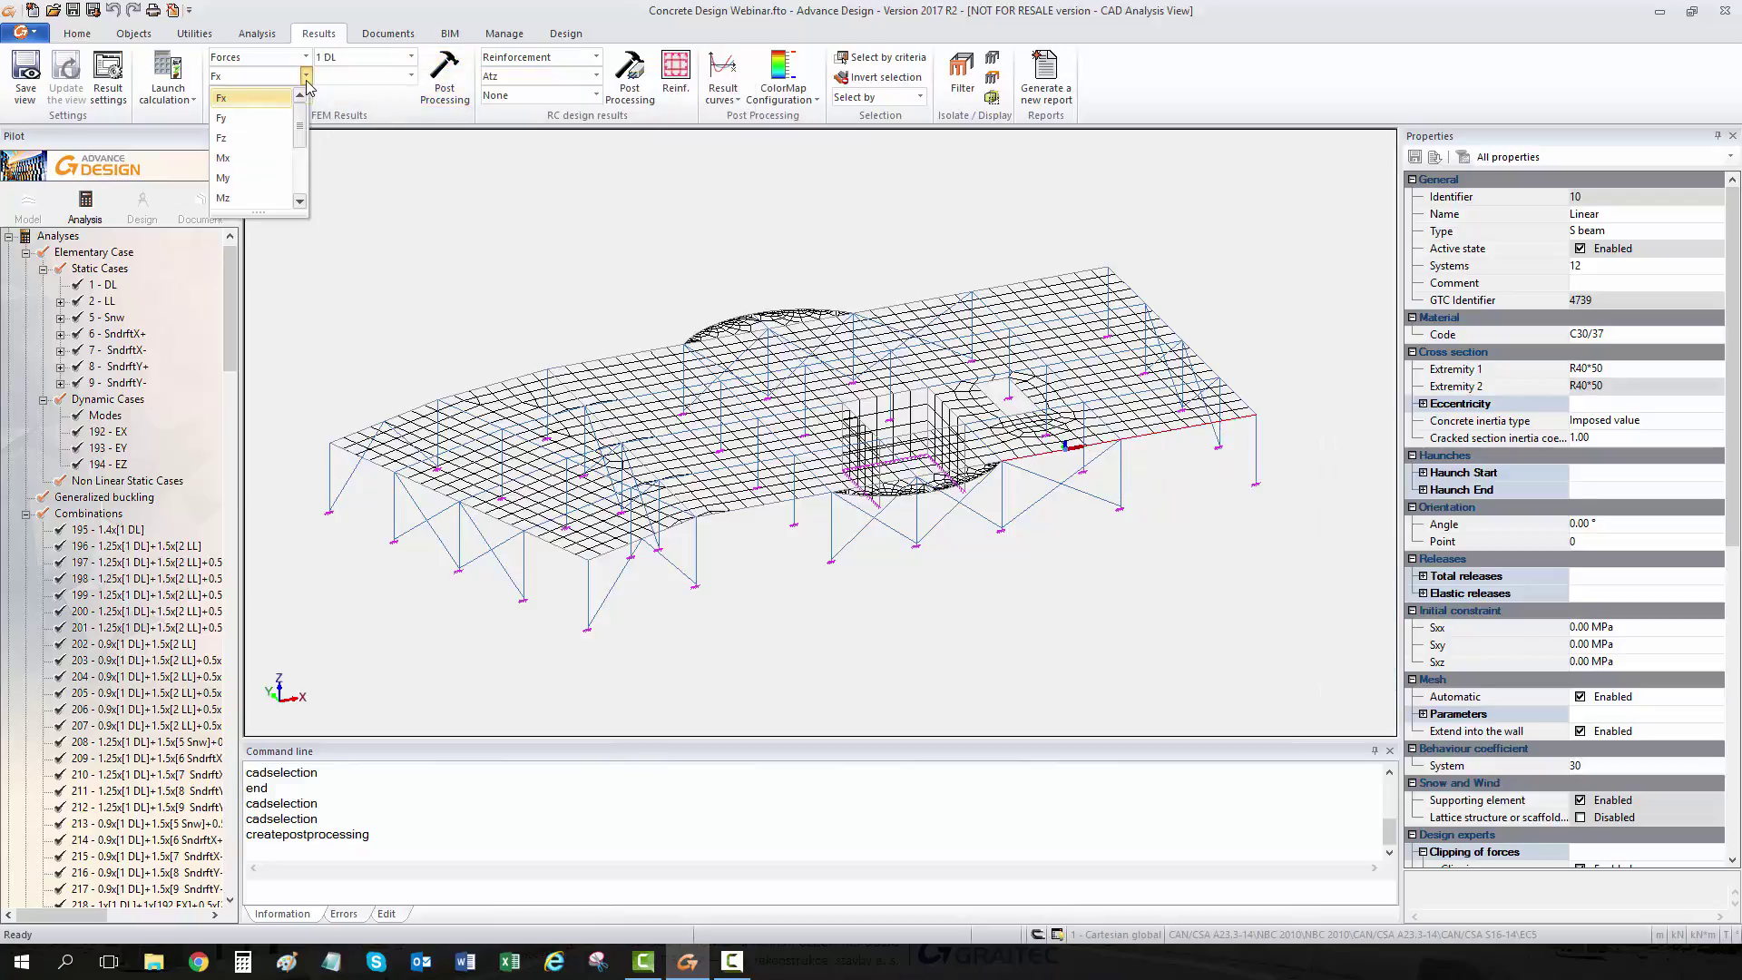
click(456, 82)
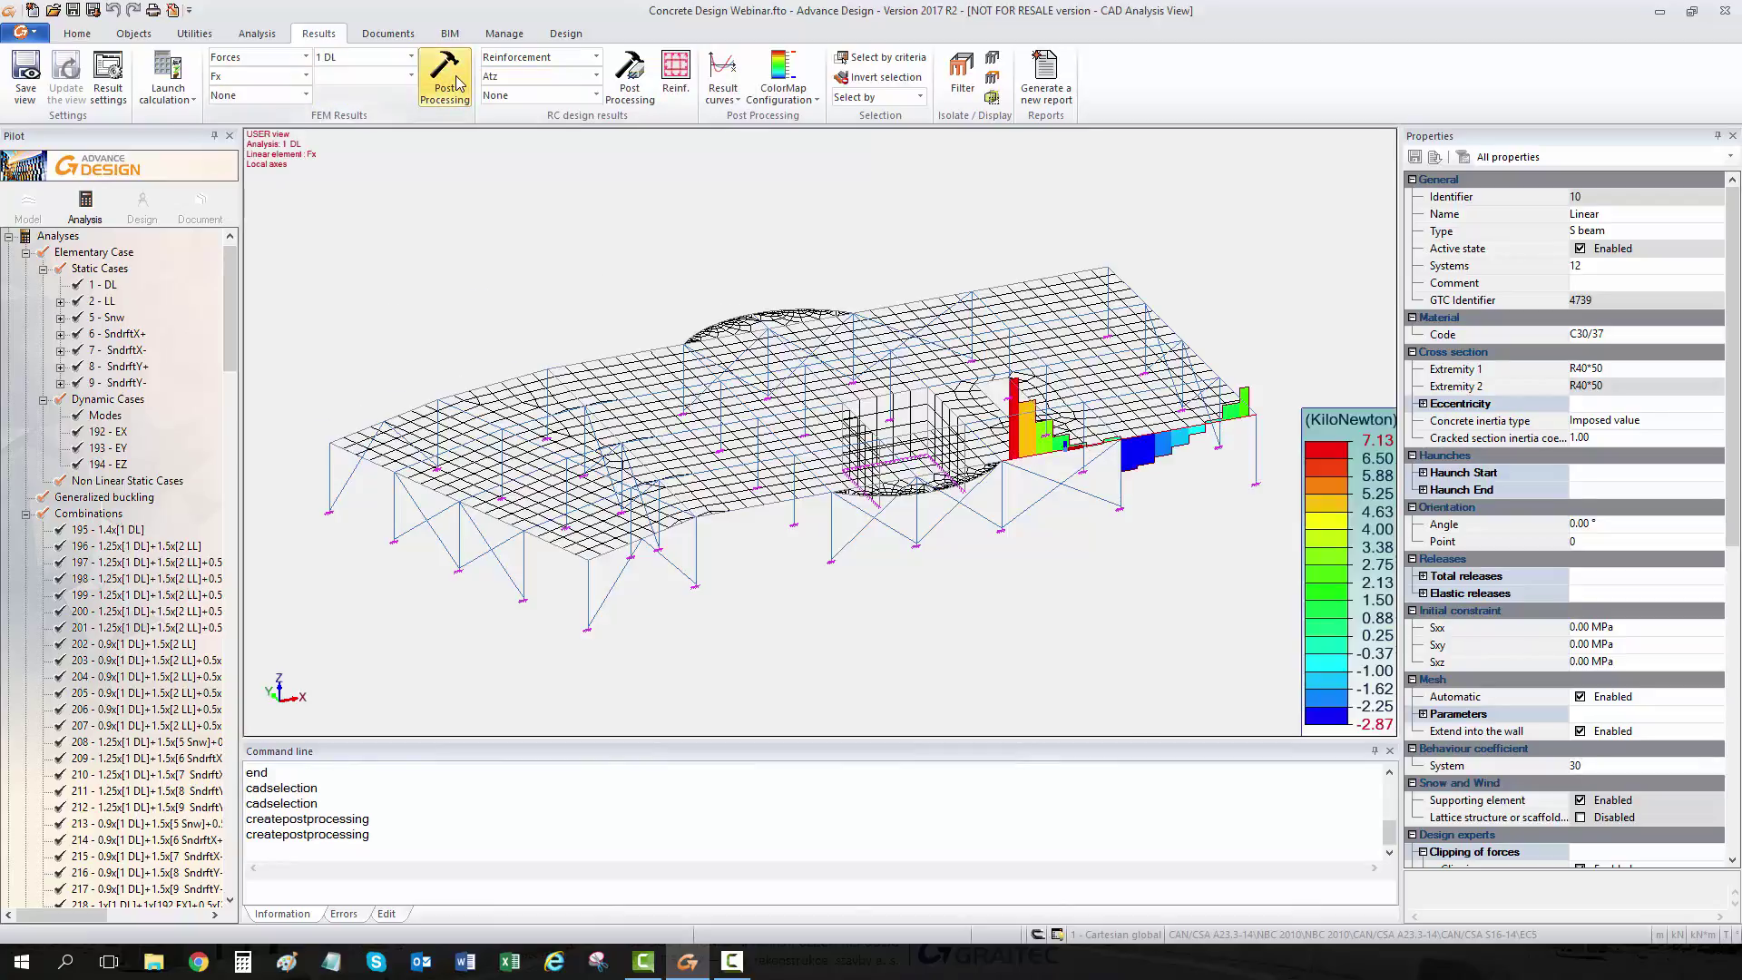
Post-process the edge beam's My bending moment for load case 1 DL.
click(306, 76)
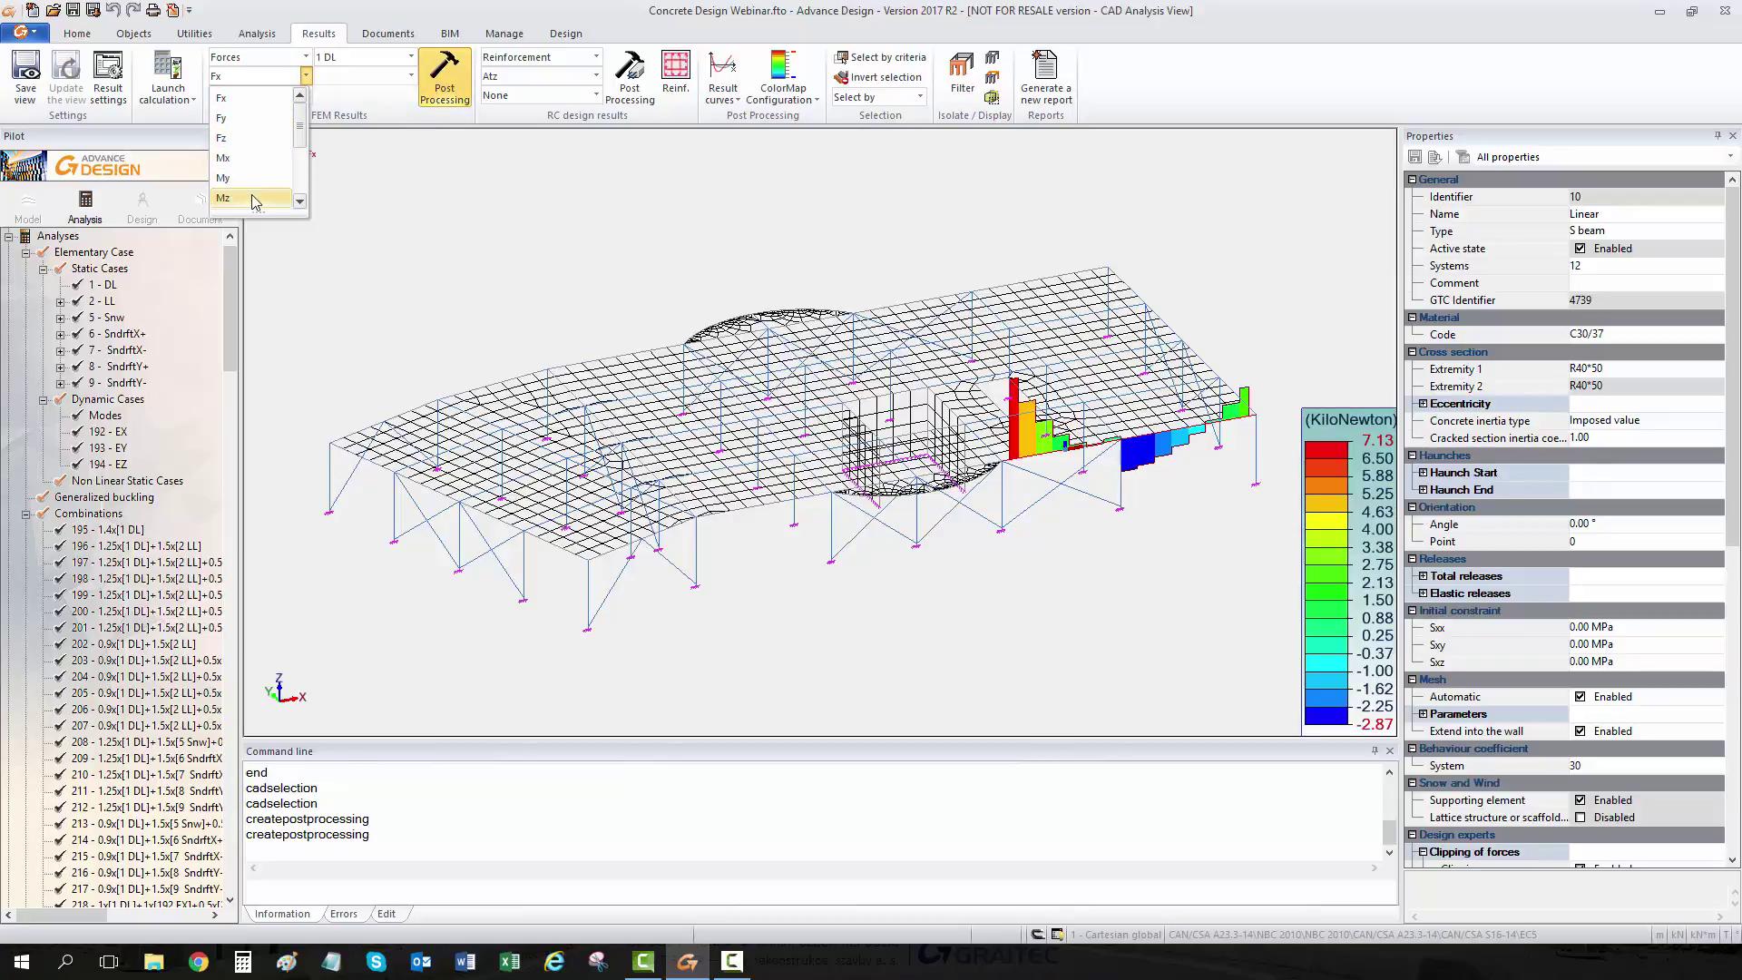
click(223, 178)
click(441, 83)
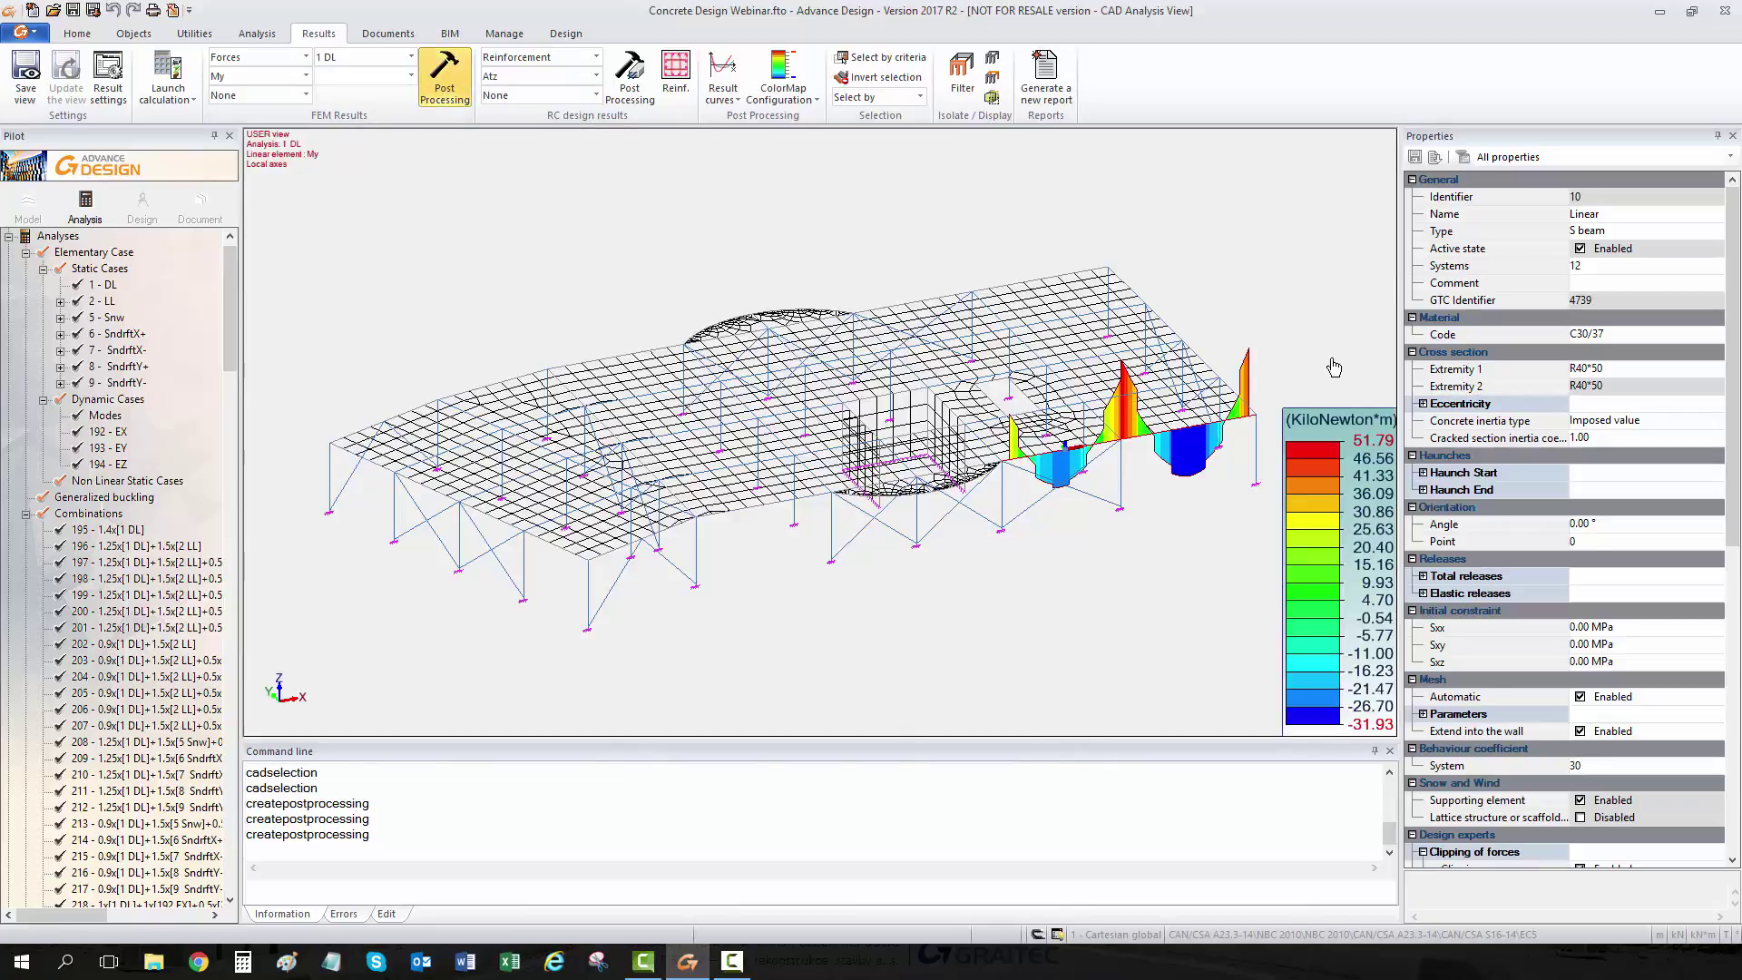
Display the FZ force of the rigid point support under the front corner column as vectors for load case 1 DL.
middle_drag(1067, 325, 1081, 316)
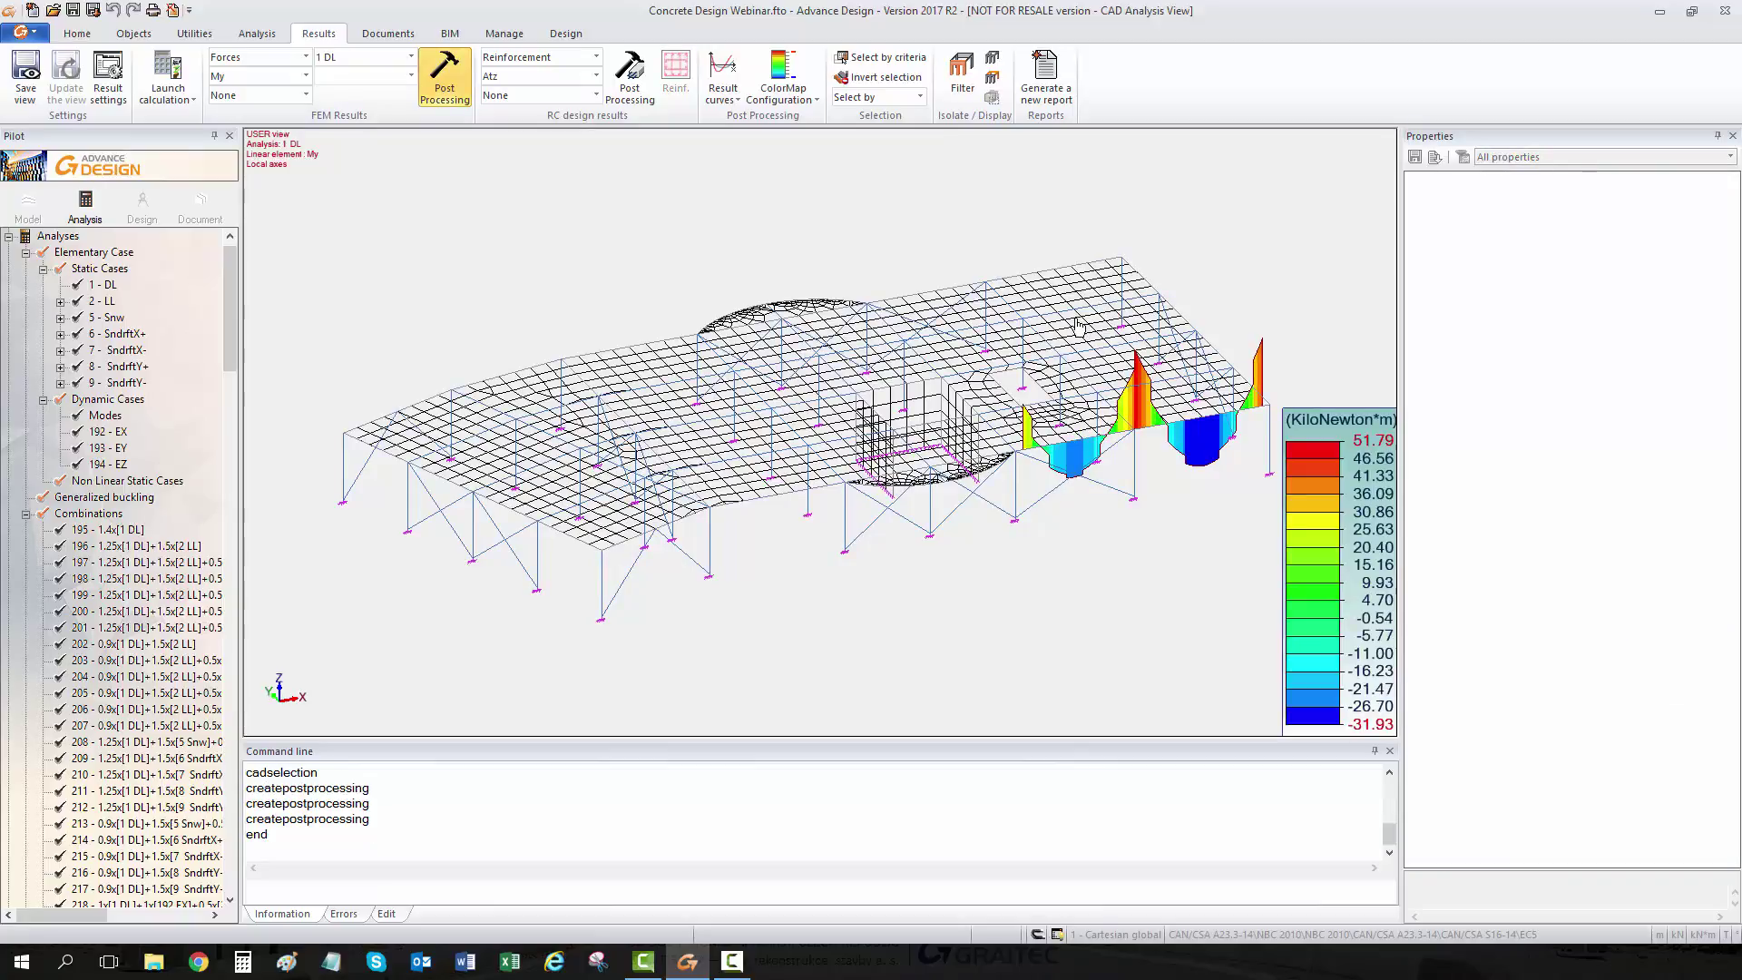
click(601, 624)
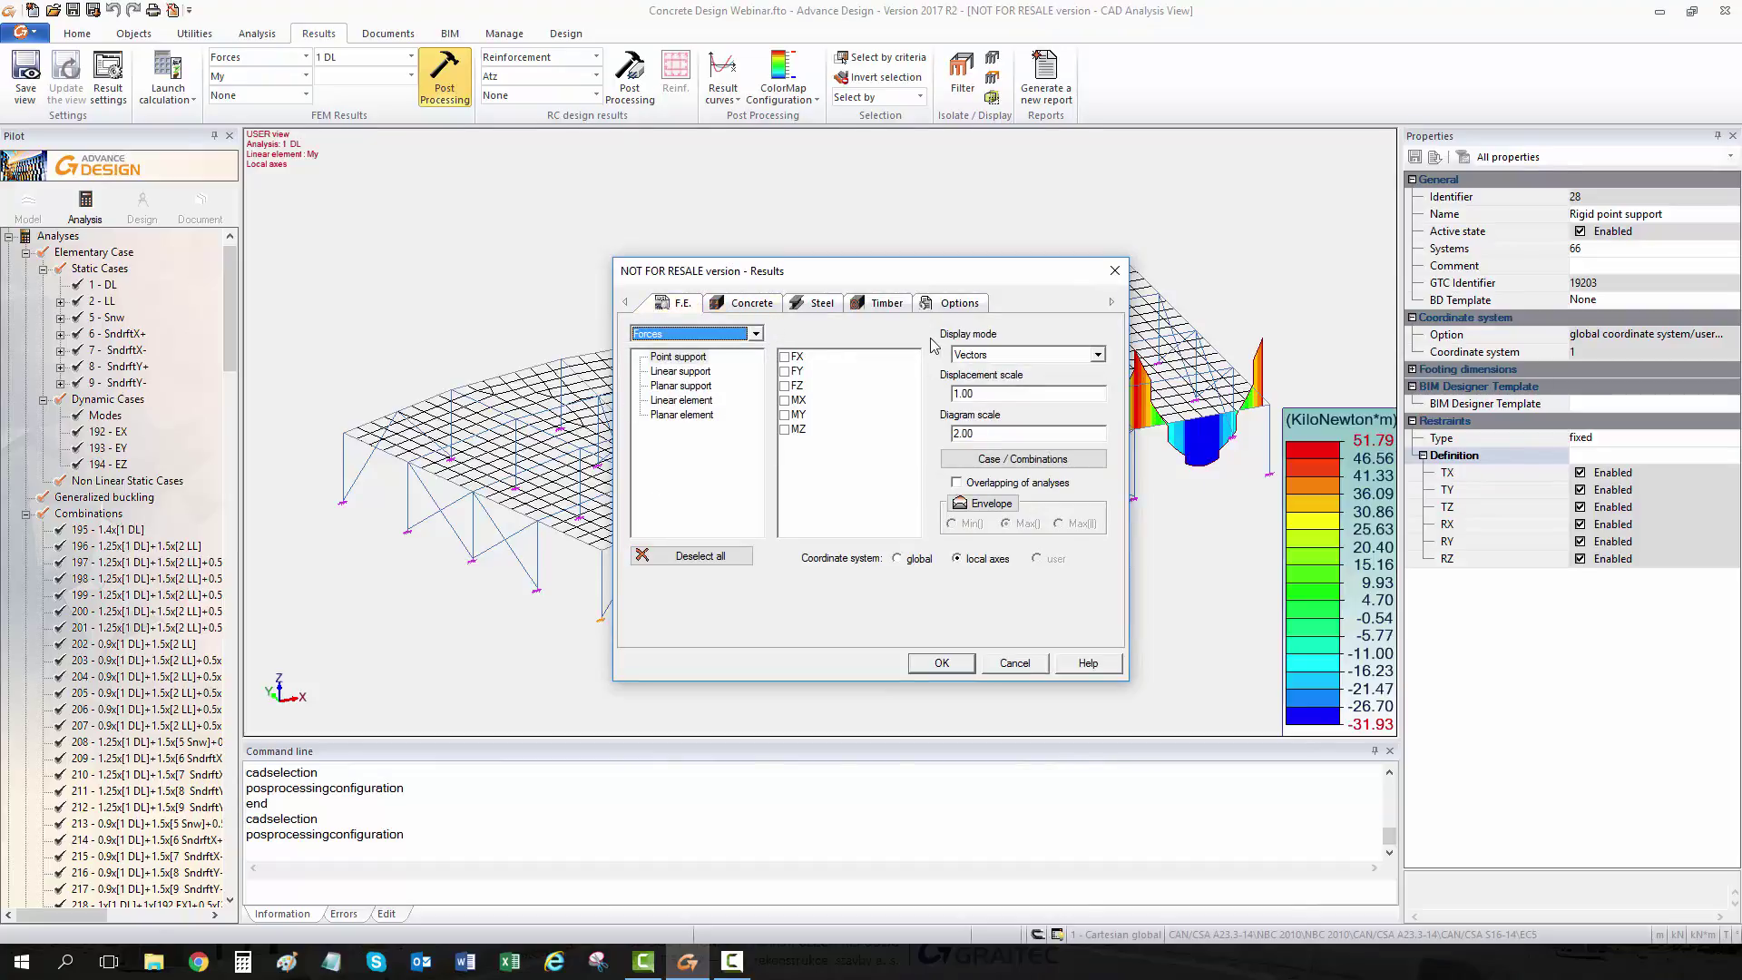
click(680, 358)
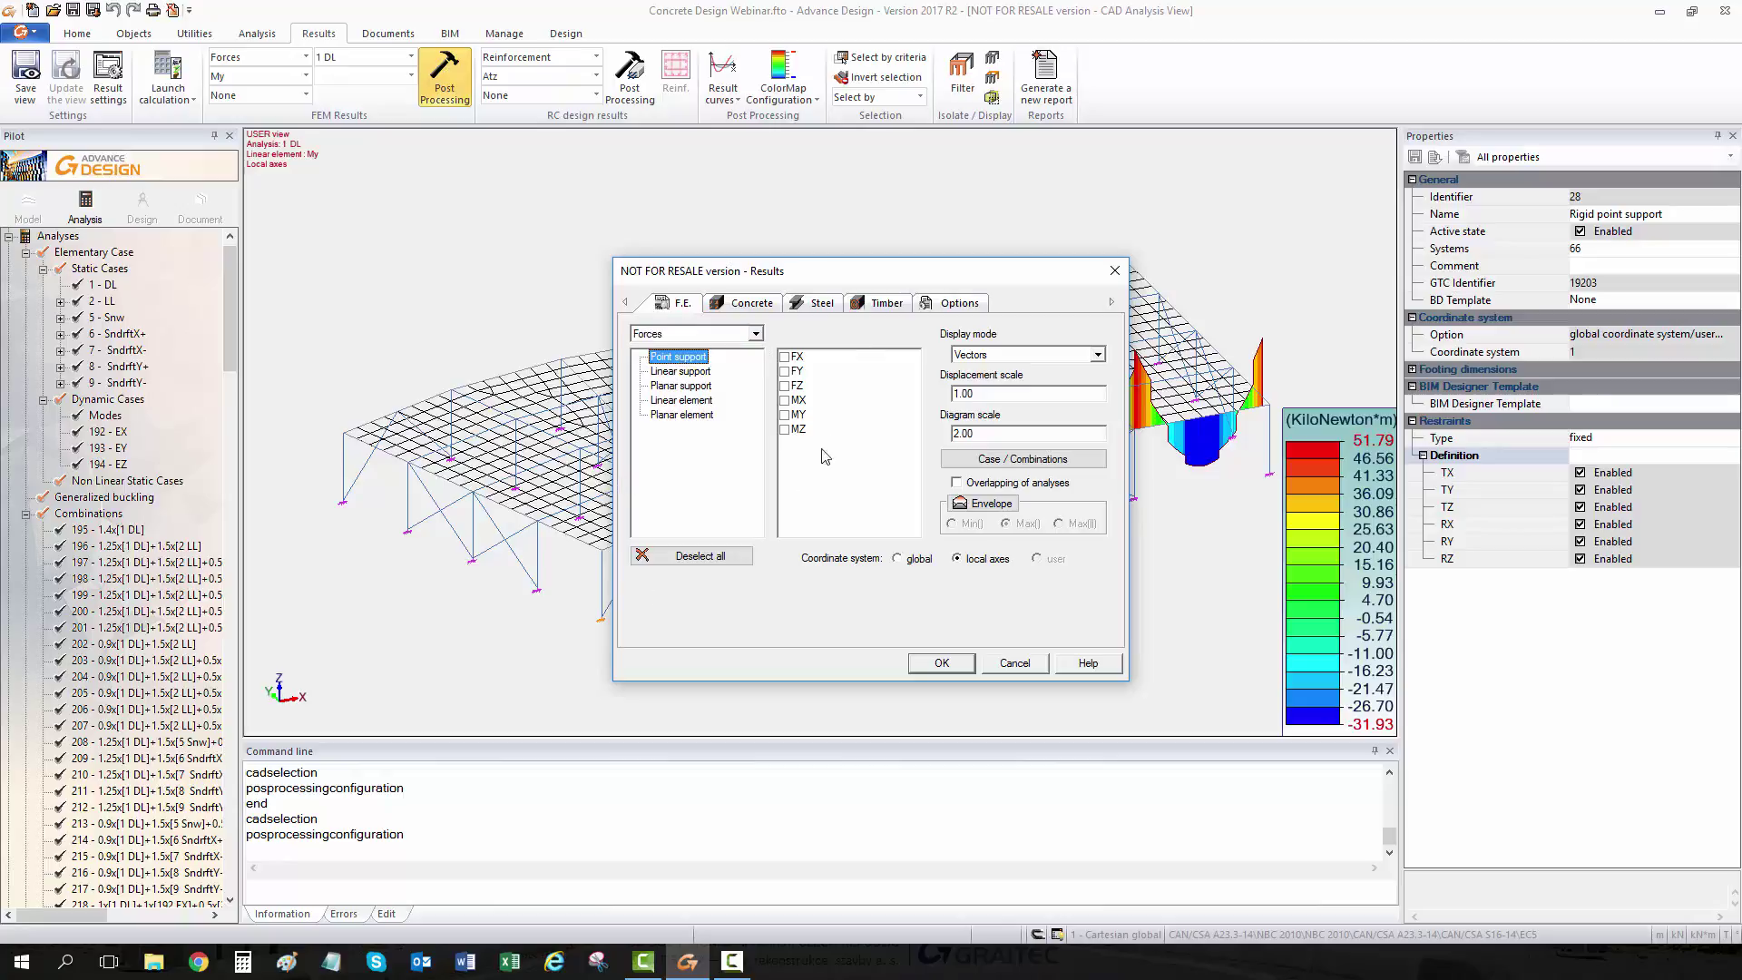
click(793, 386)
click(793, 387)
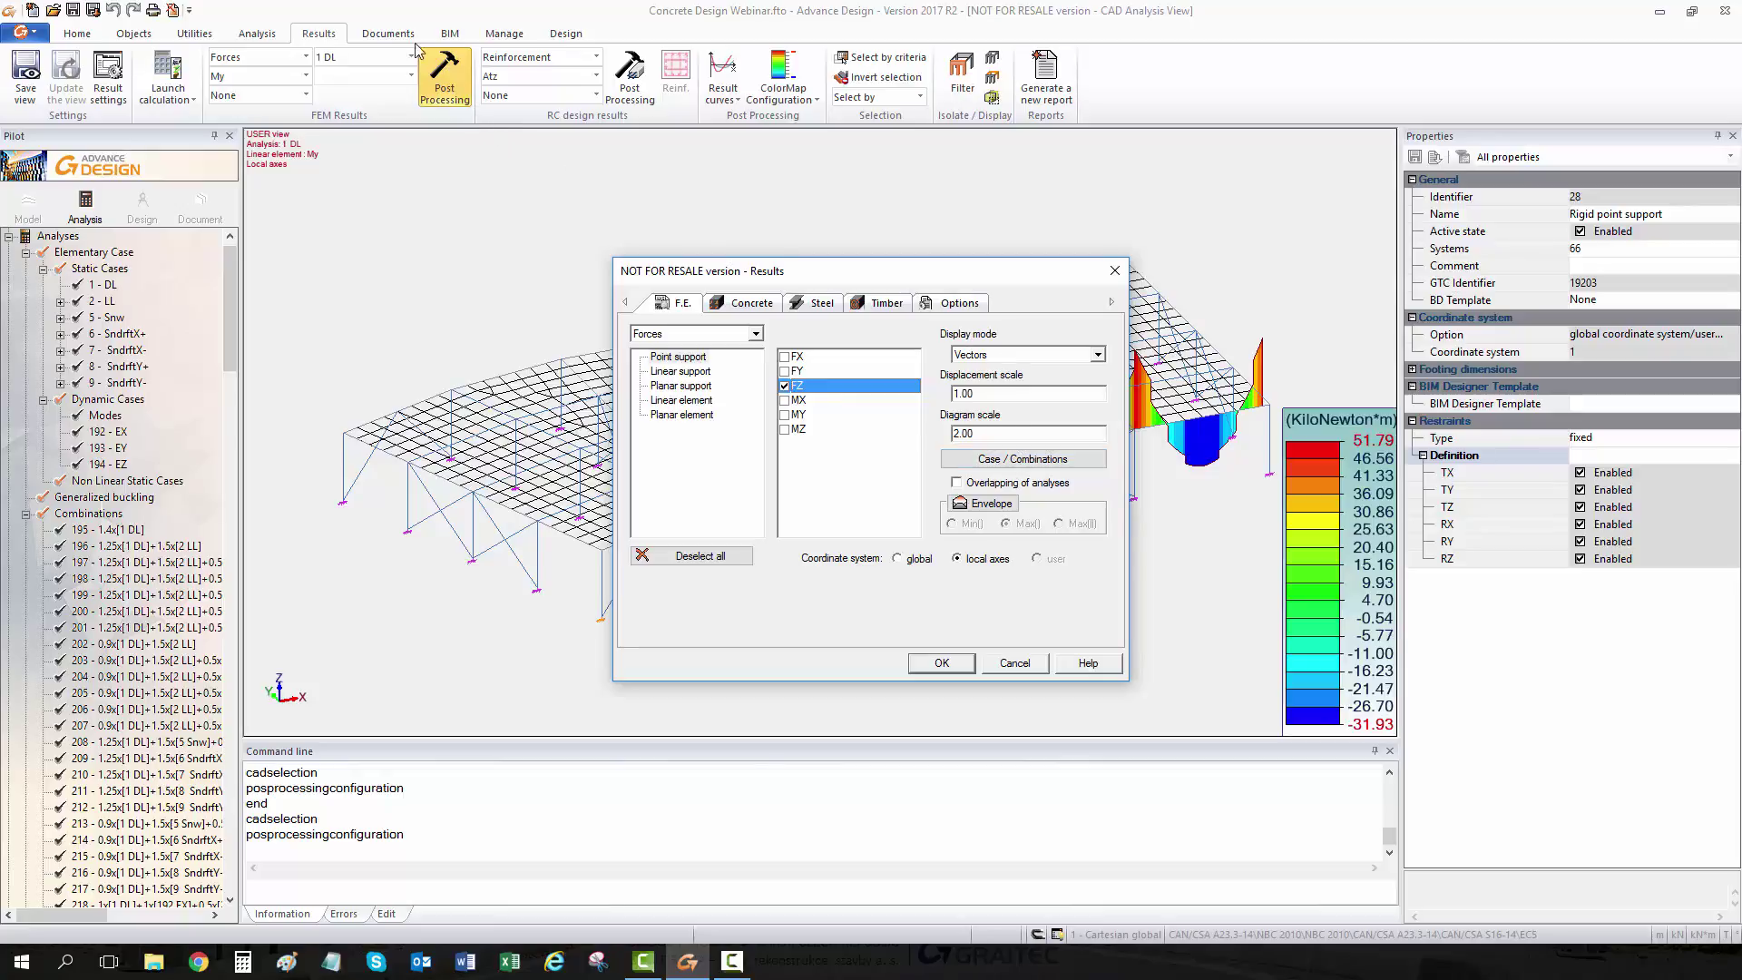
click(940, 664)
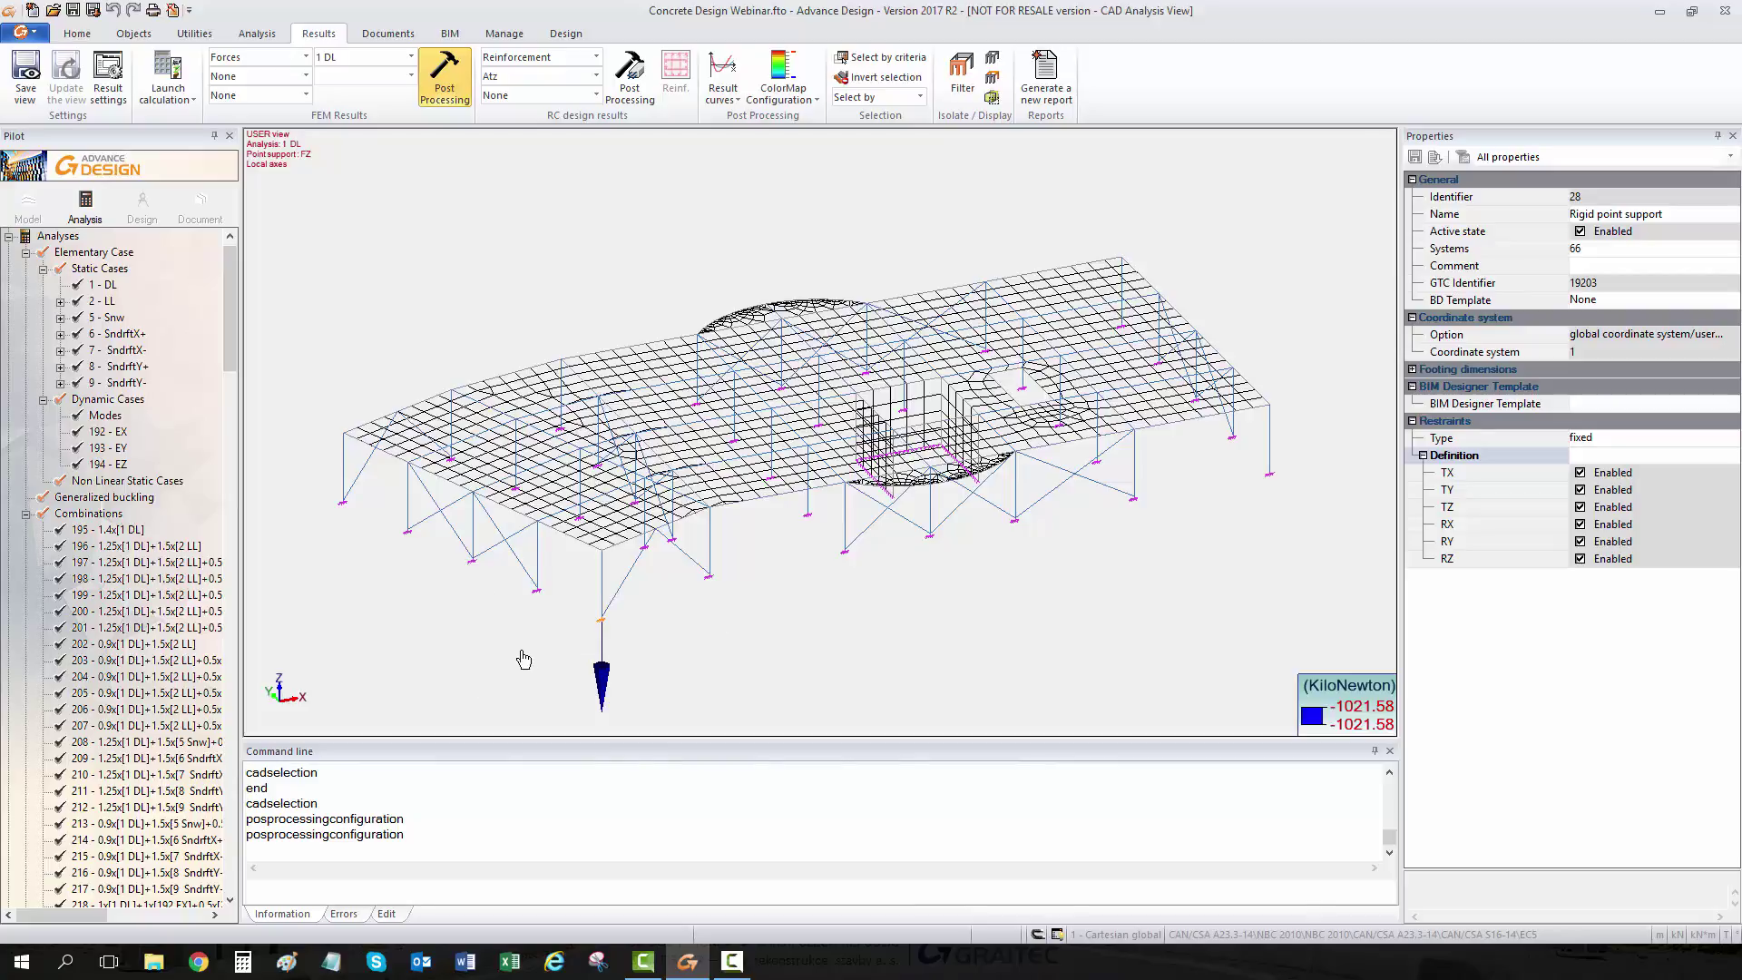
Switch the corner point support's displayed force component to FY.
key(alt+z)
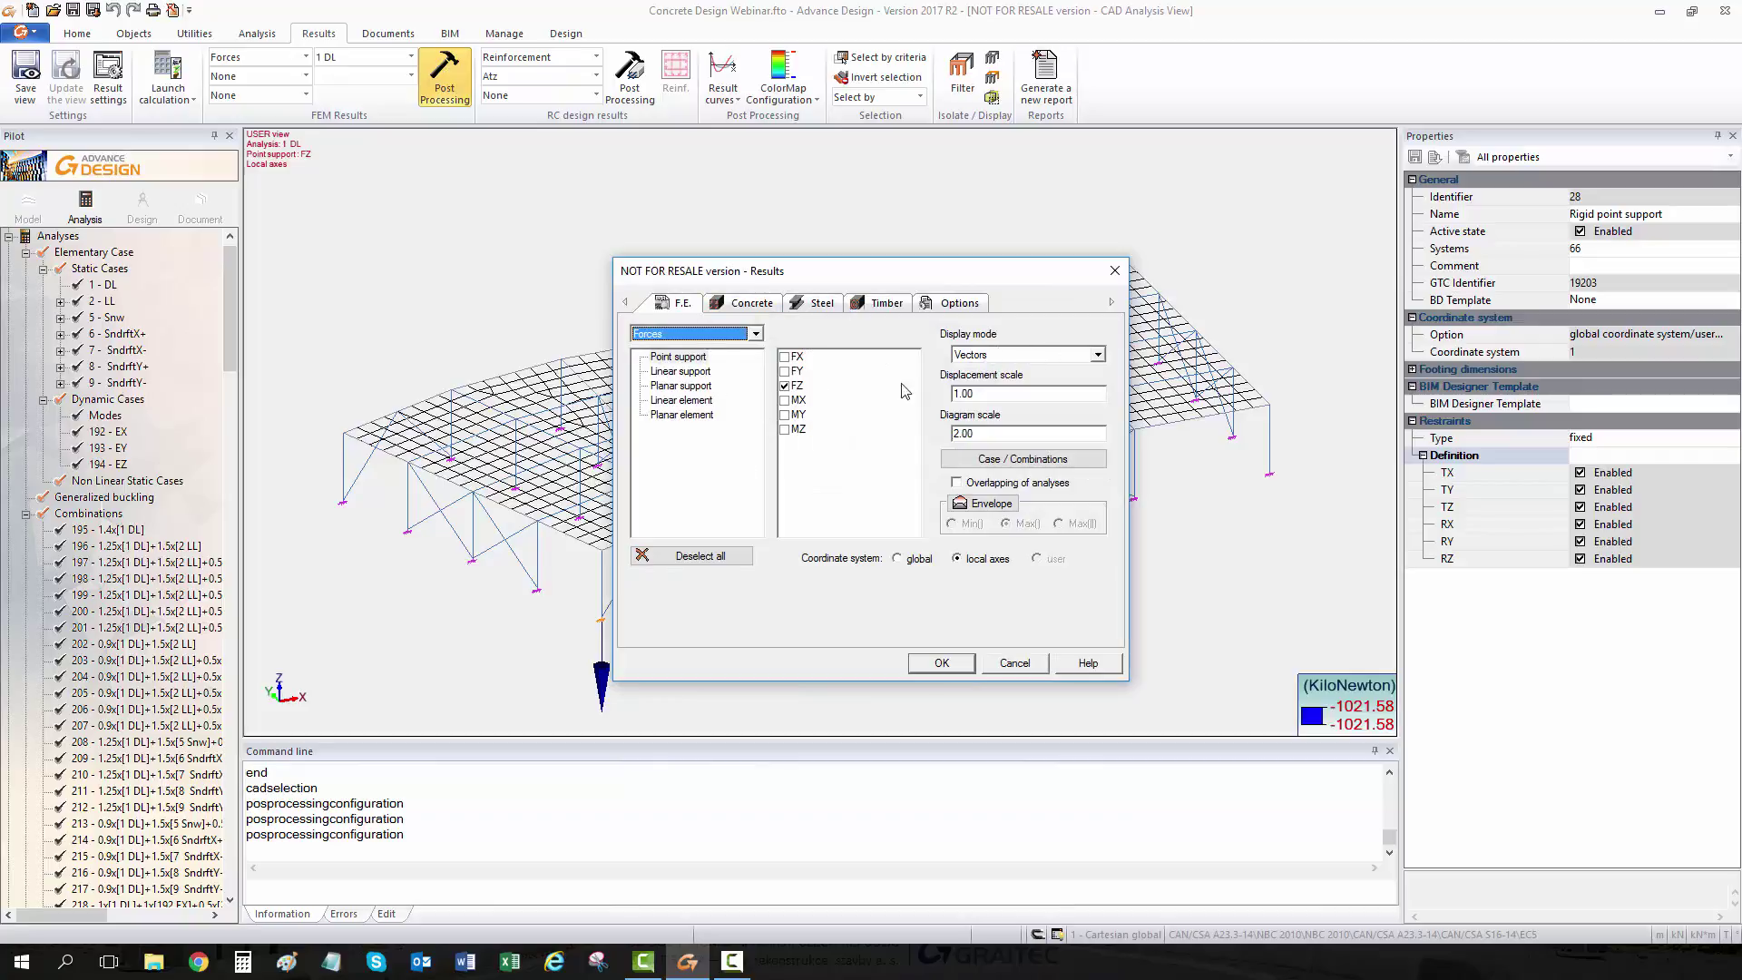
click(784, 371)
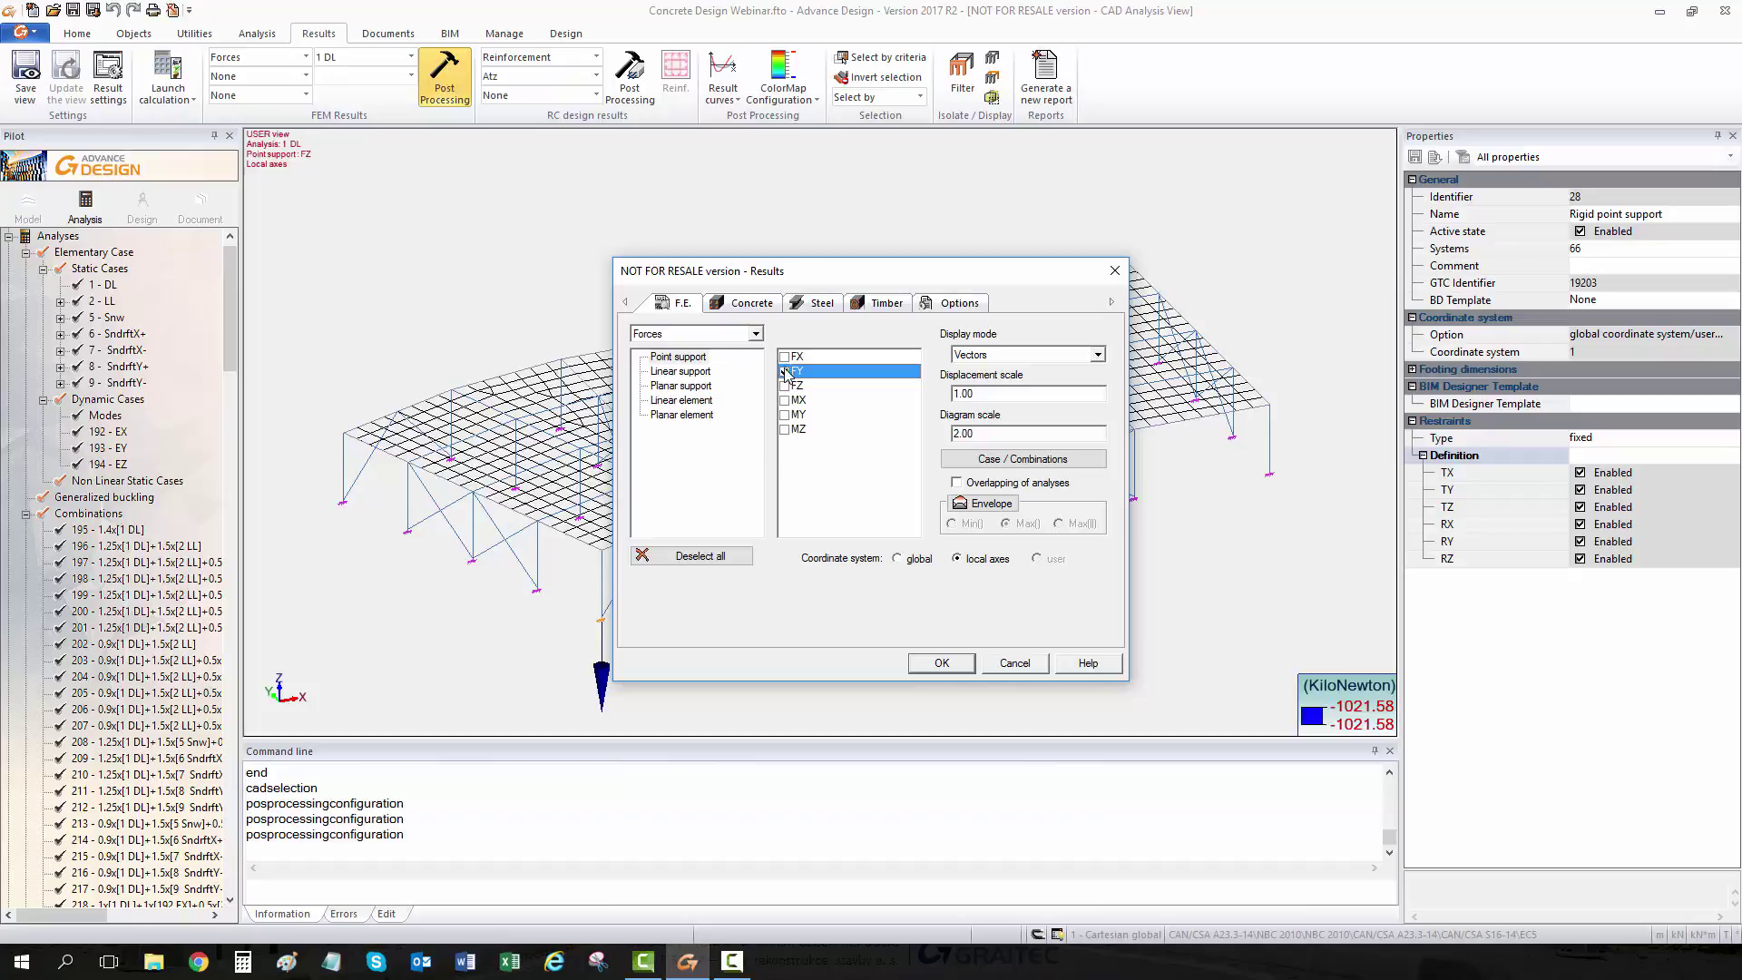
click(944, 666)
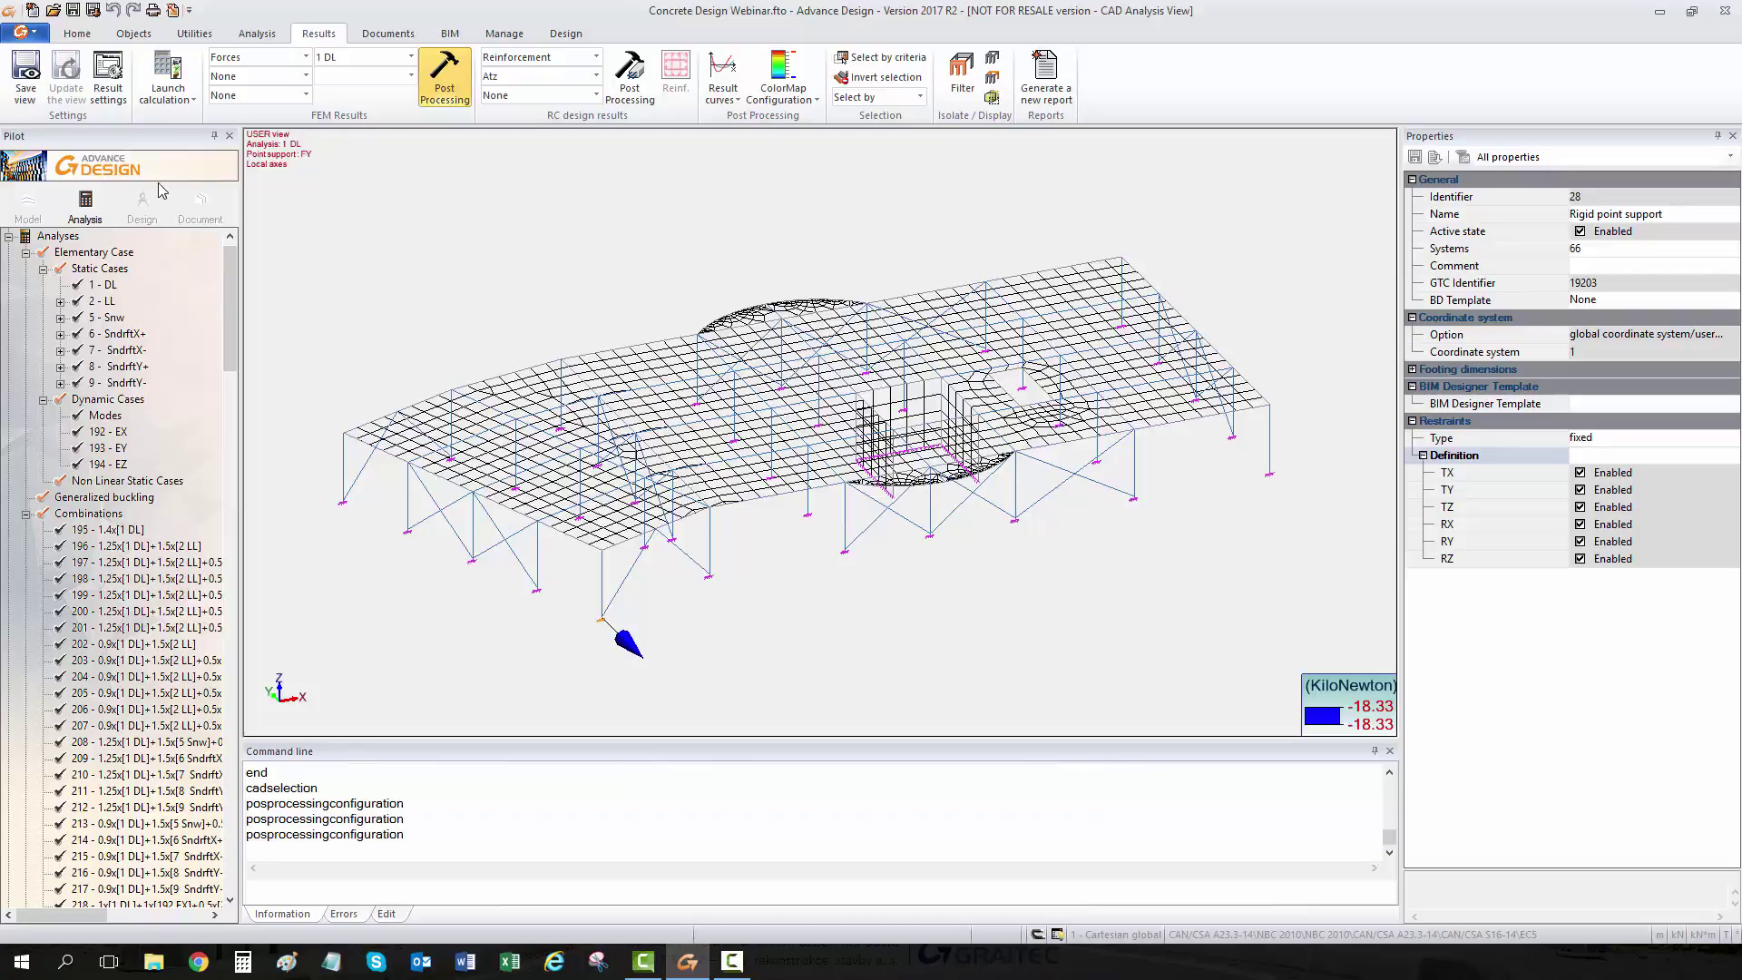
Locate the C100 corner column 553 among the base level columns in the design model and open it in the column design module.
click(142, 204)
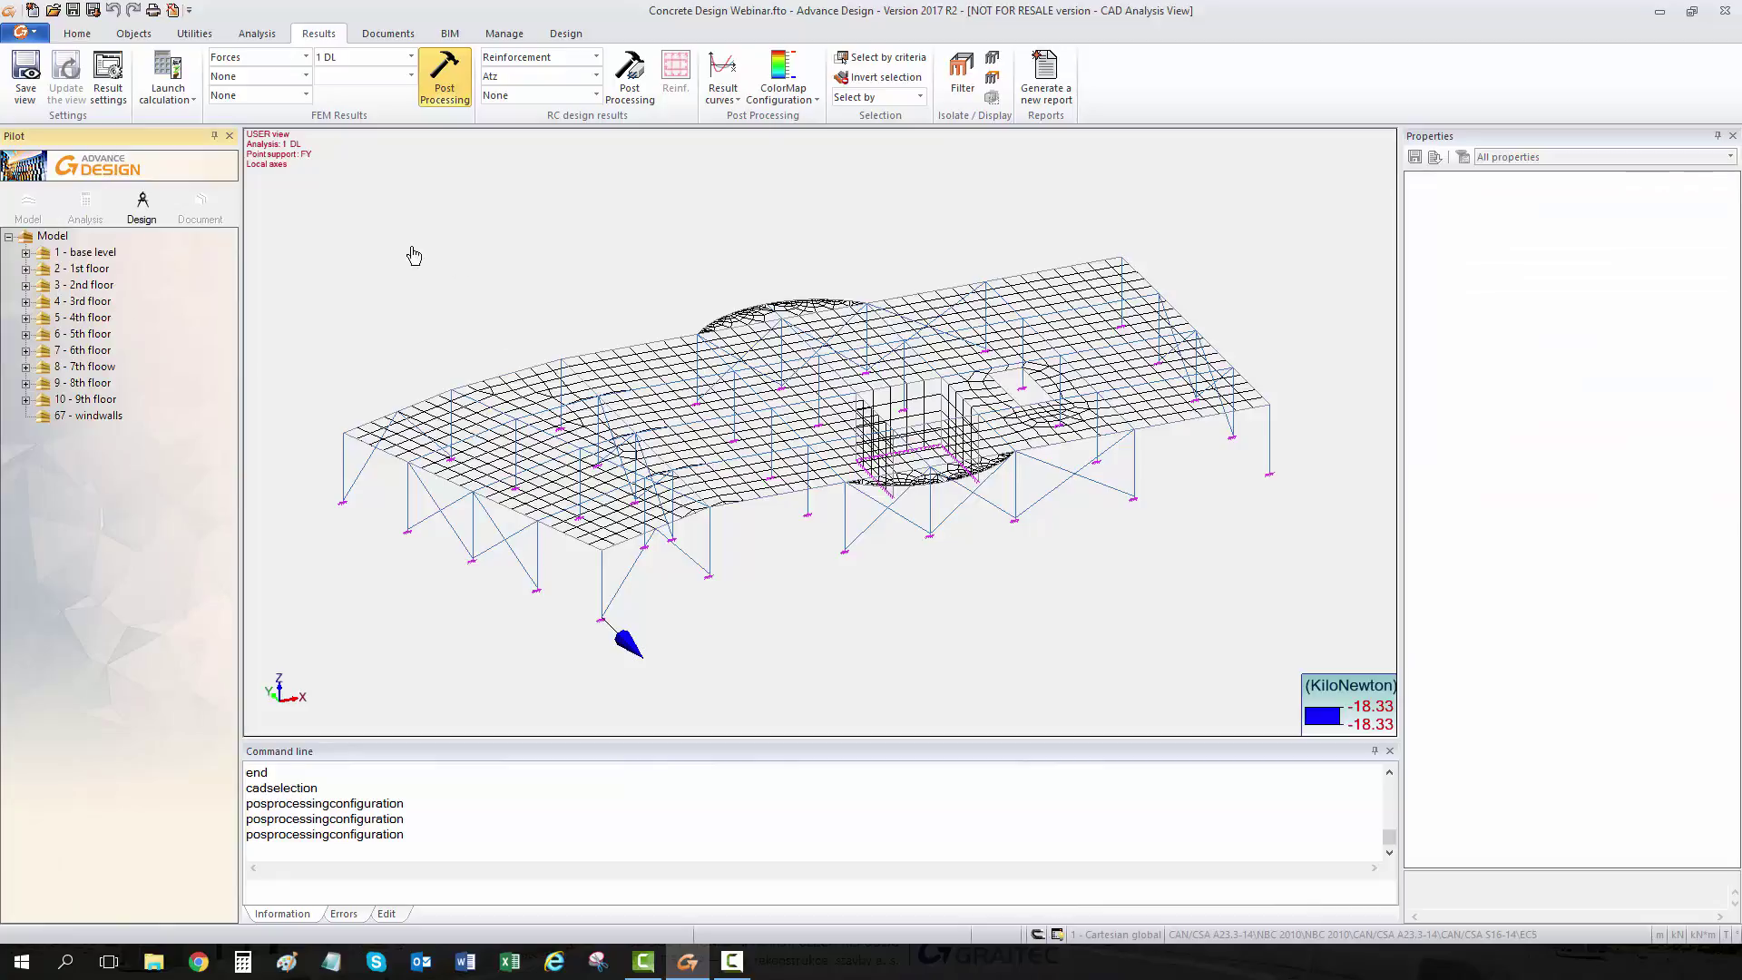
click(26, 254)
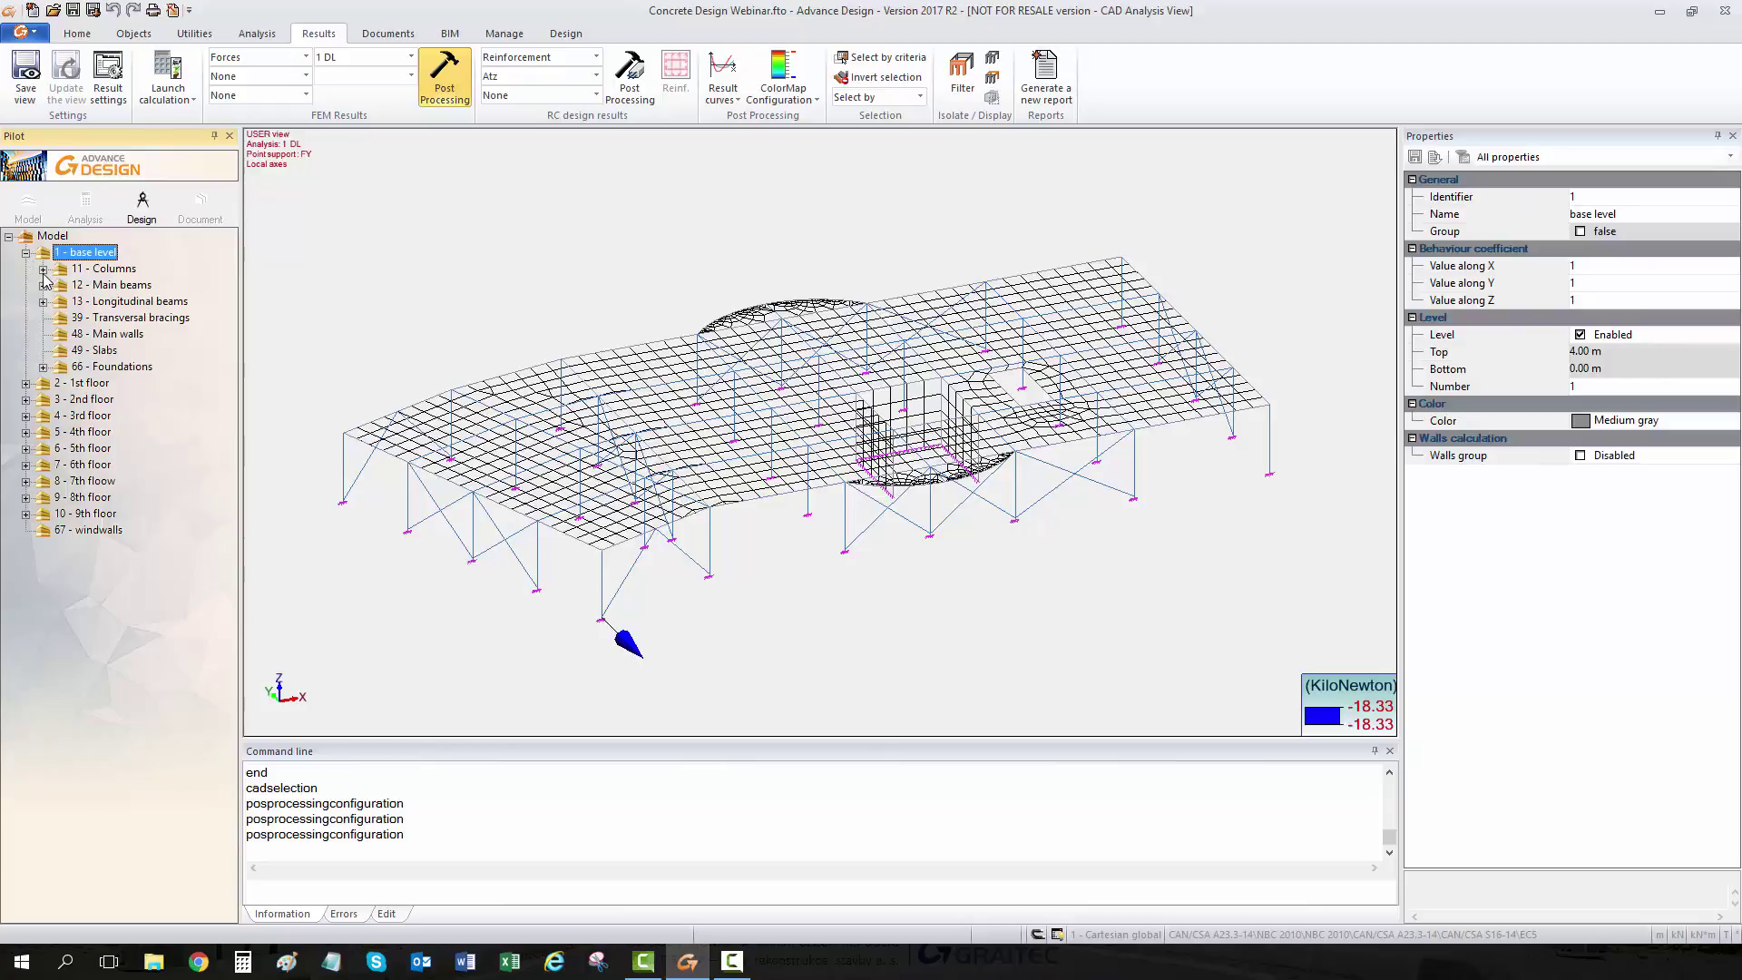
click(43, 270)
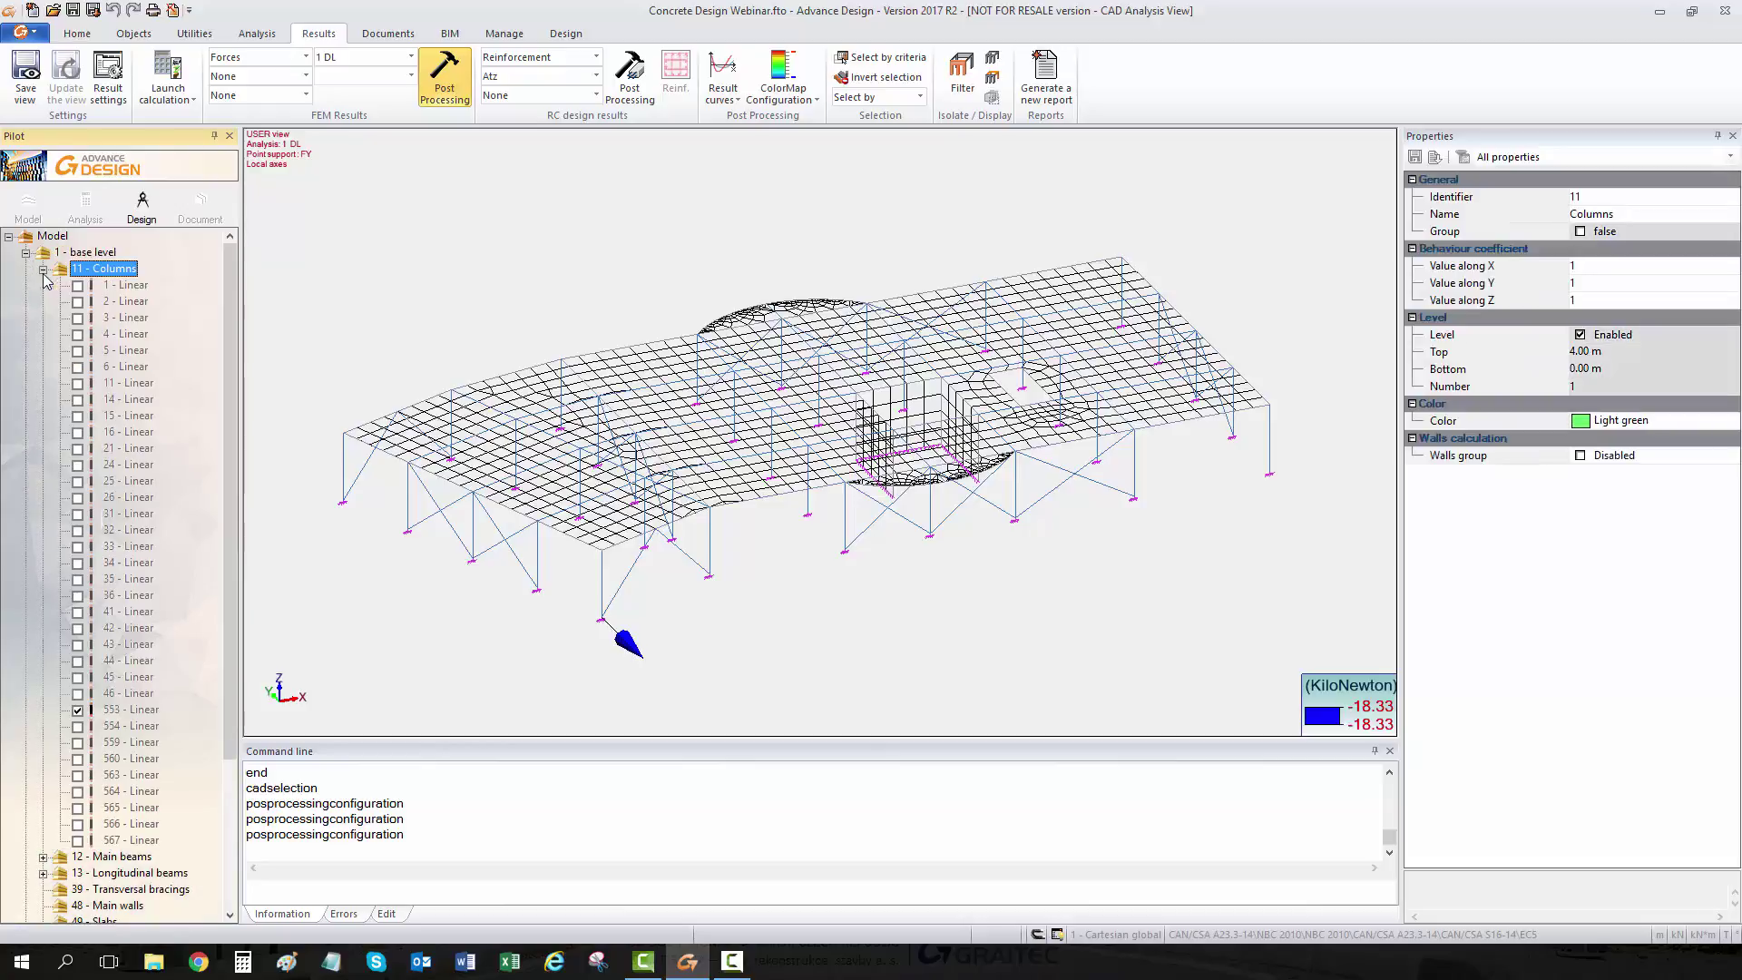
click(128, 711)
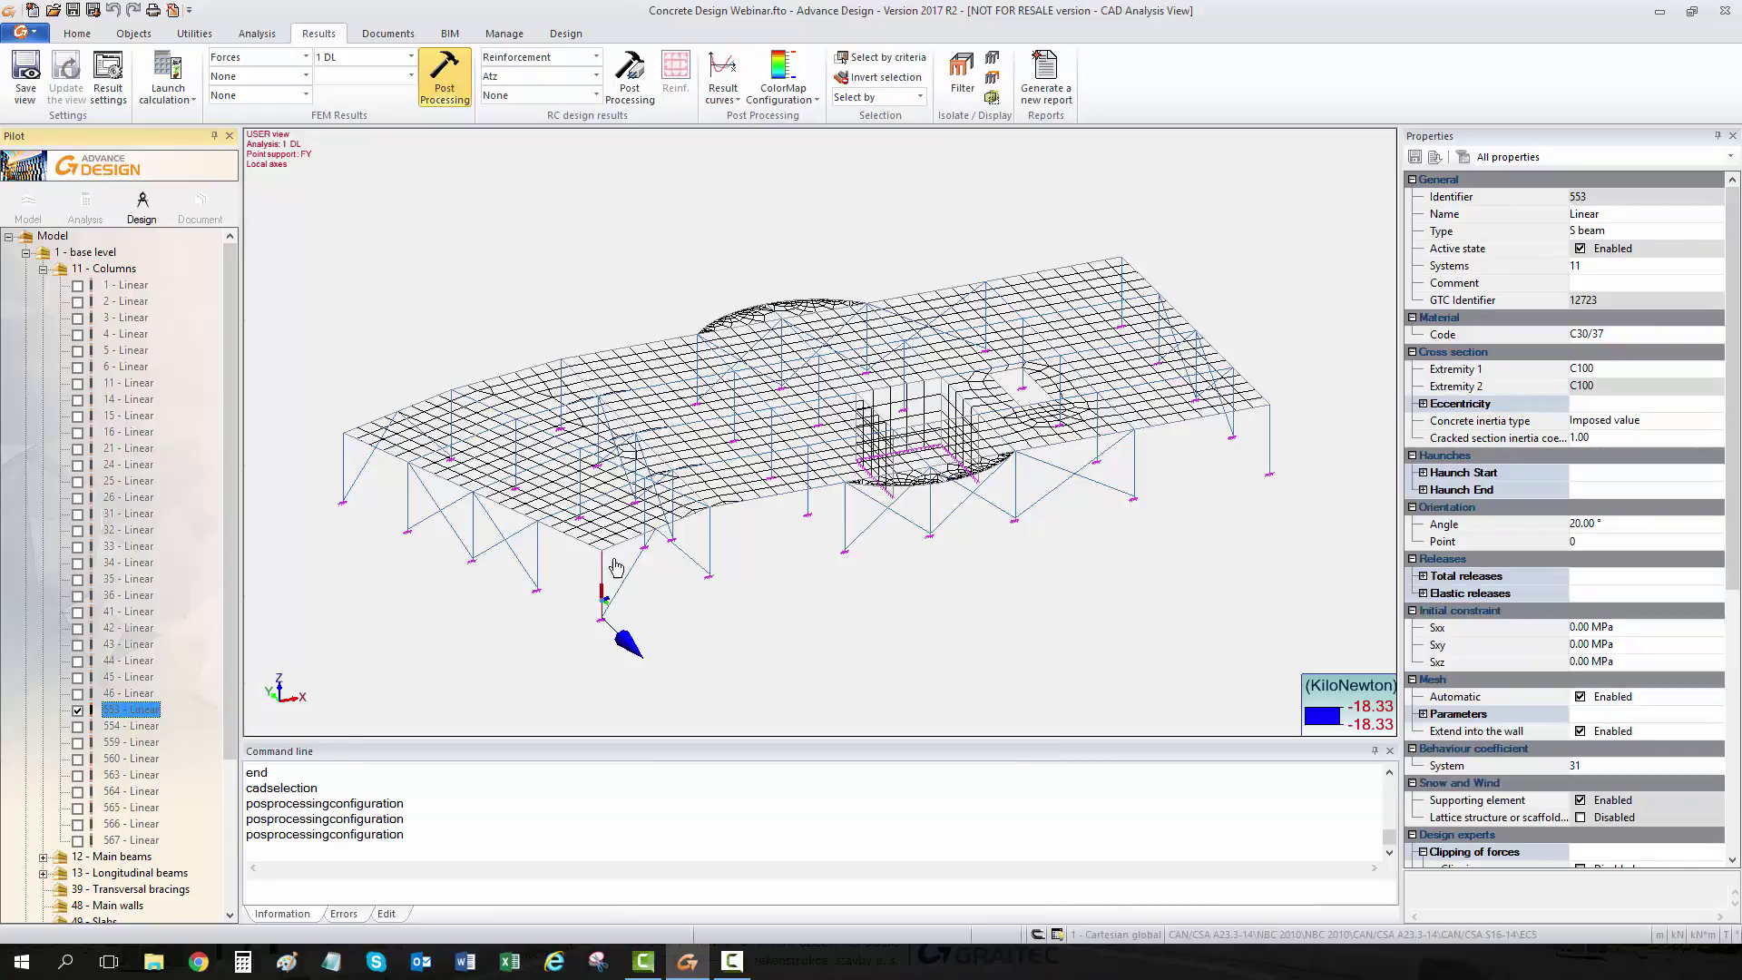
click(123, 713)
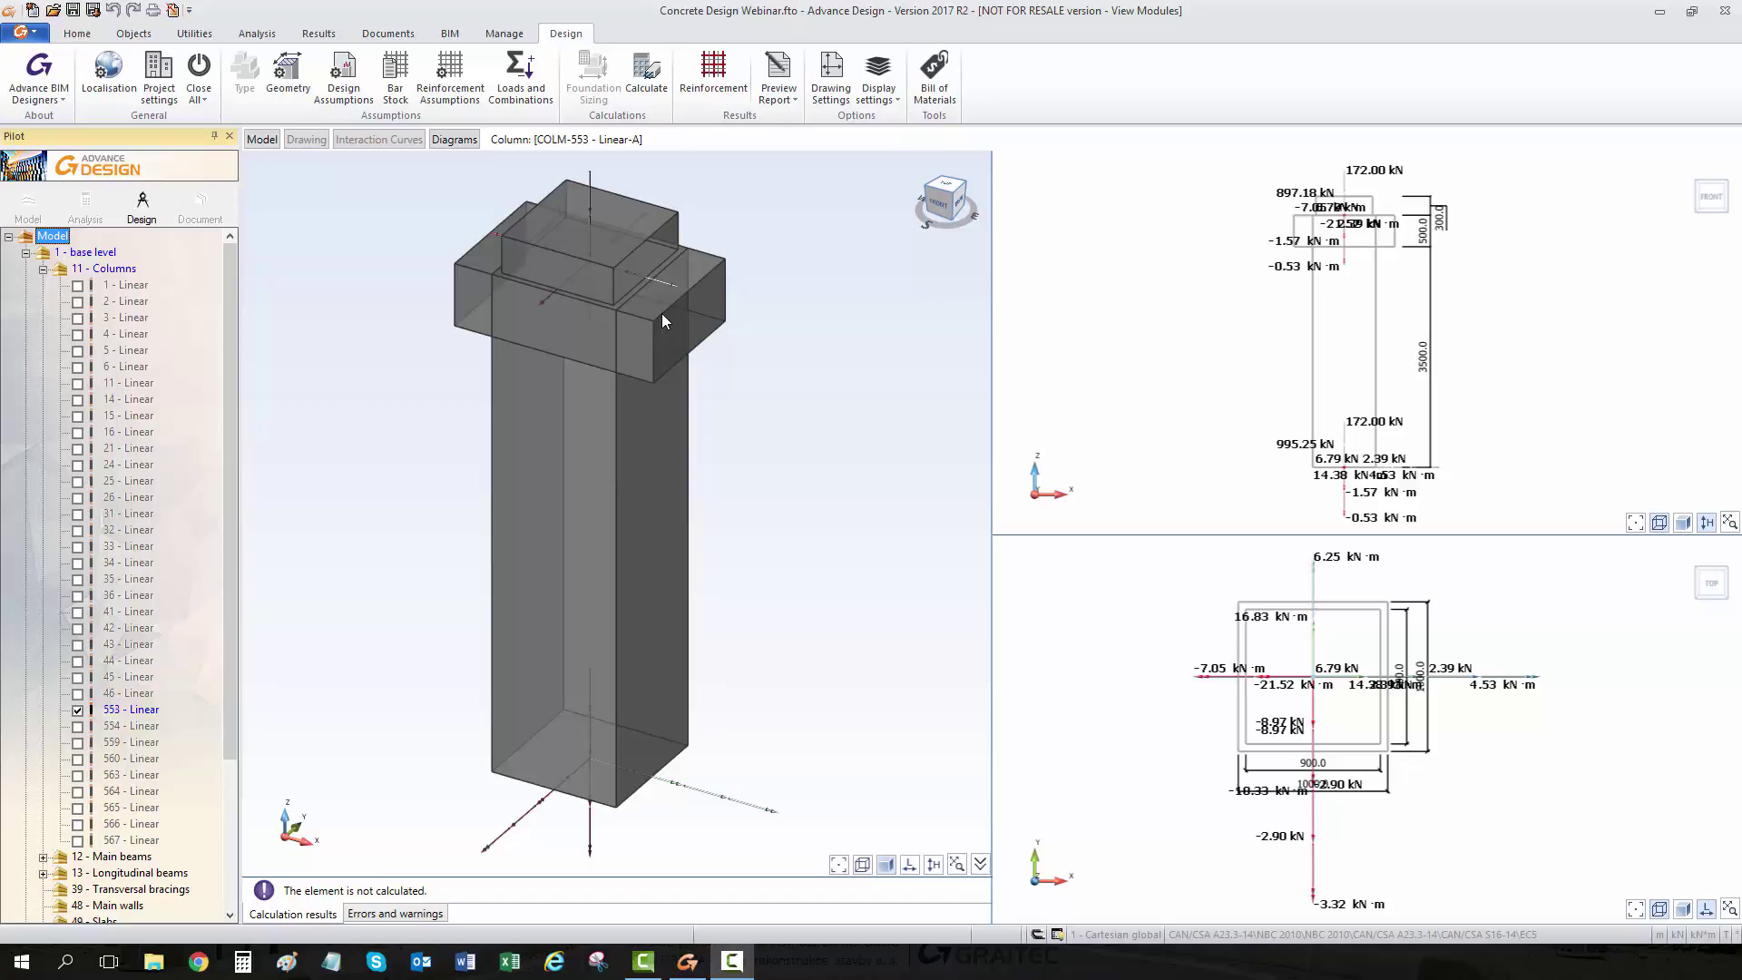
Check the column's localization settings and its project settings, accepting them without changes.
scroll(118, 571, down, 4)
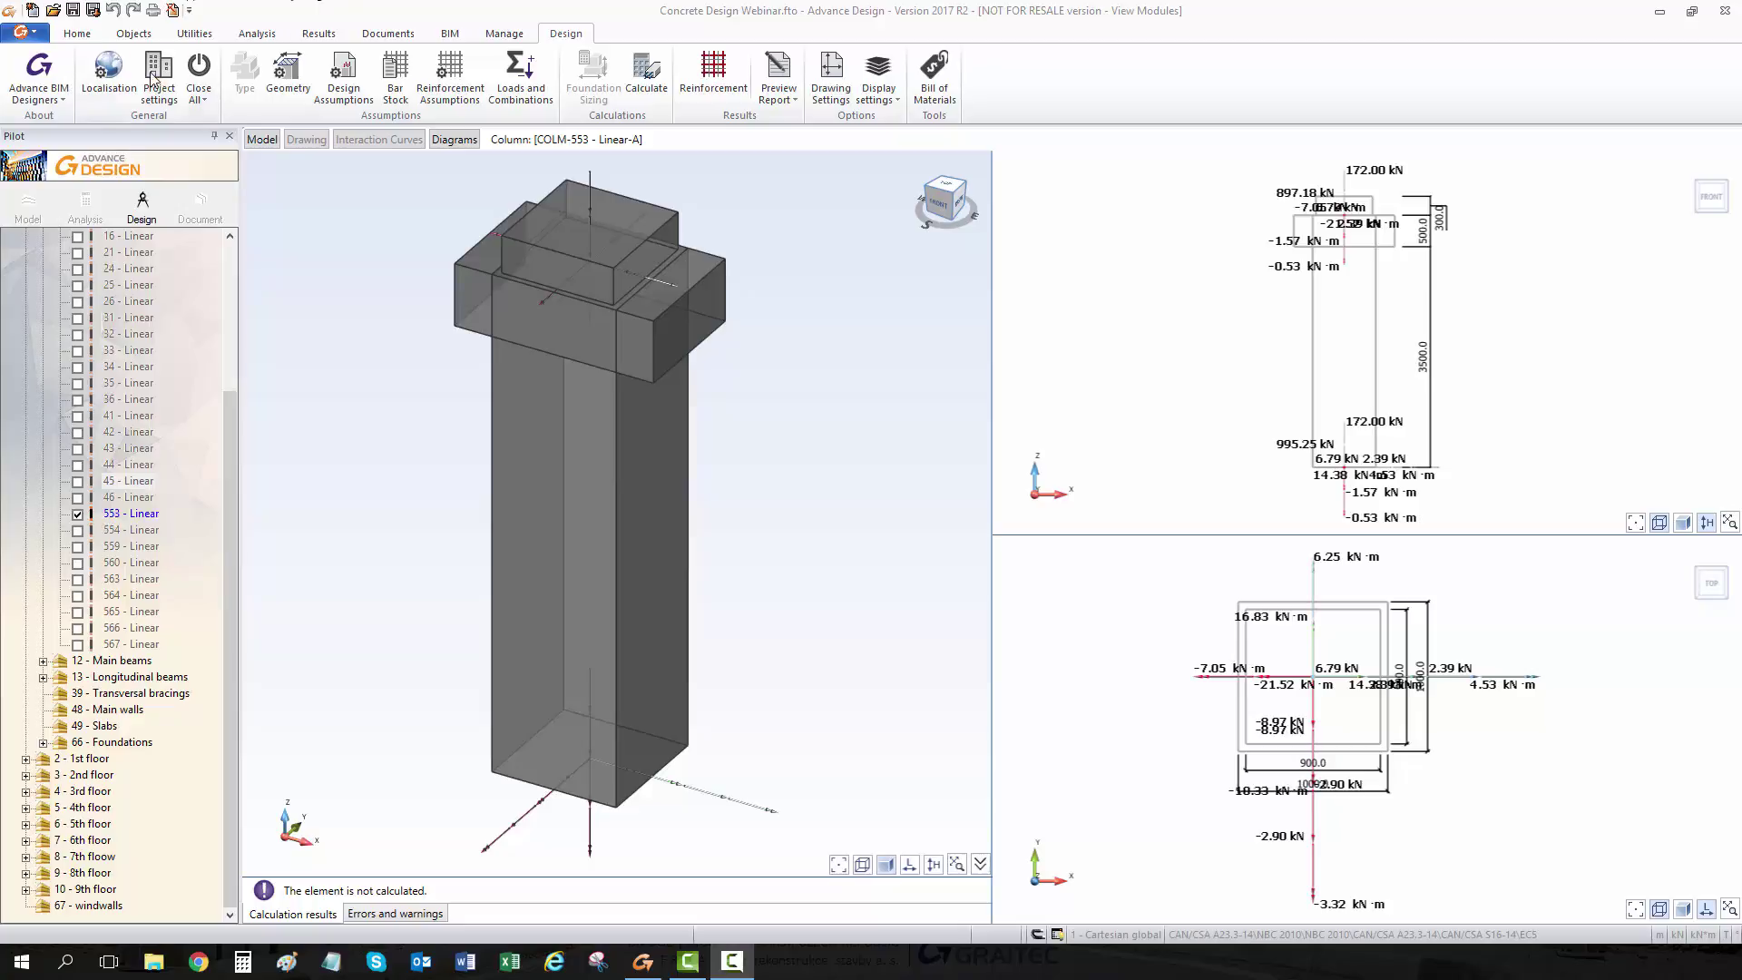
click(108, 77)
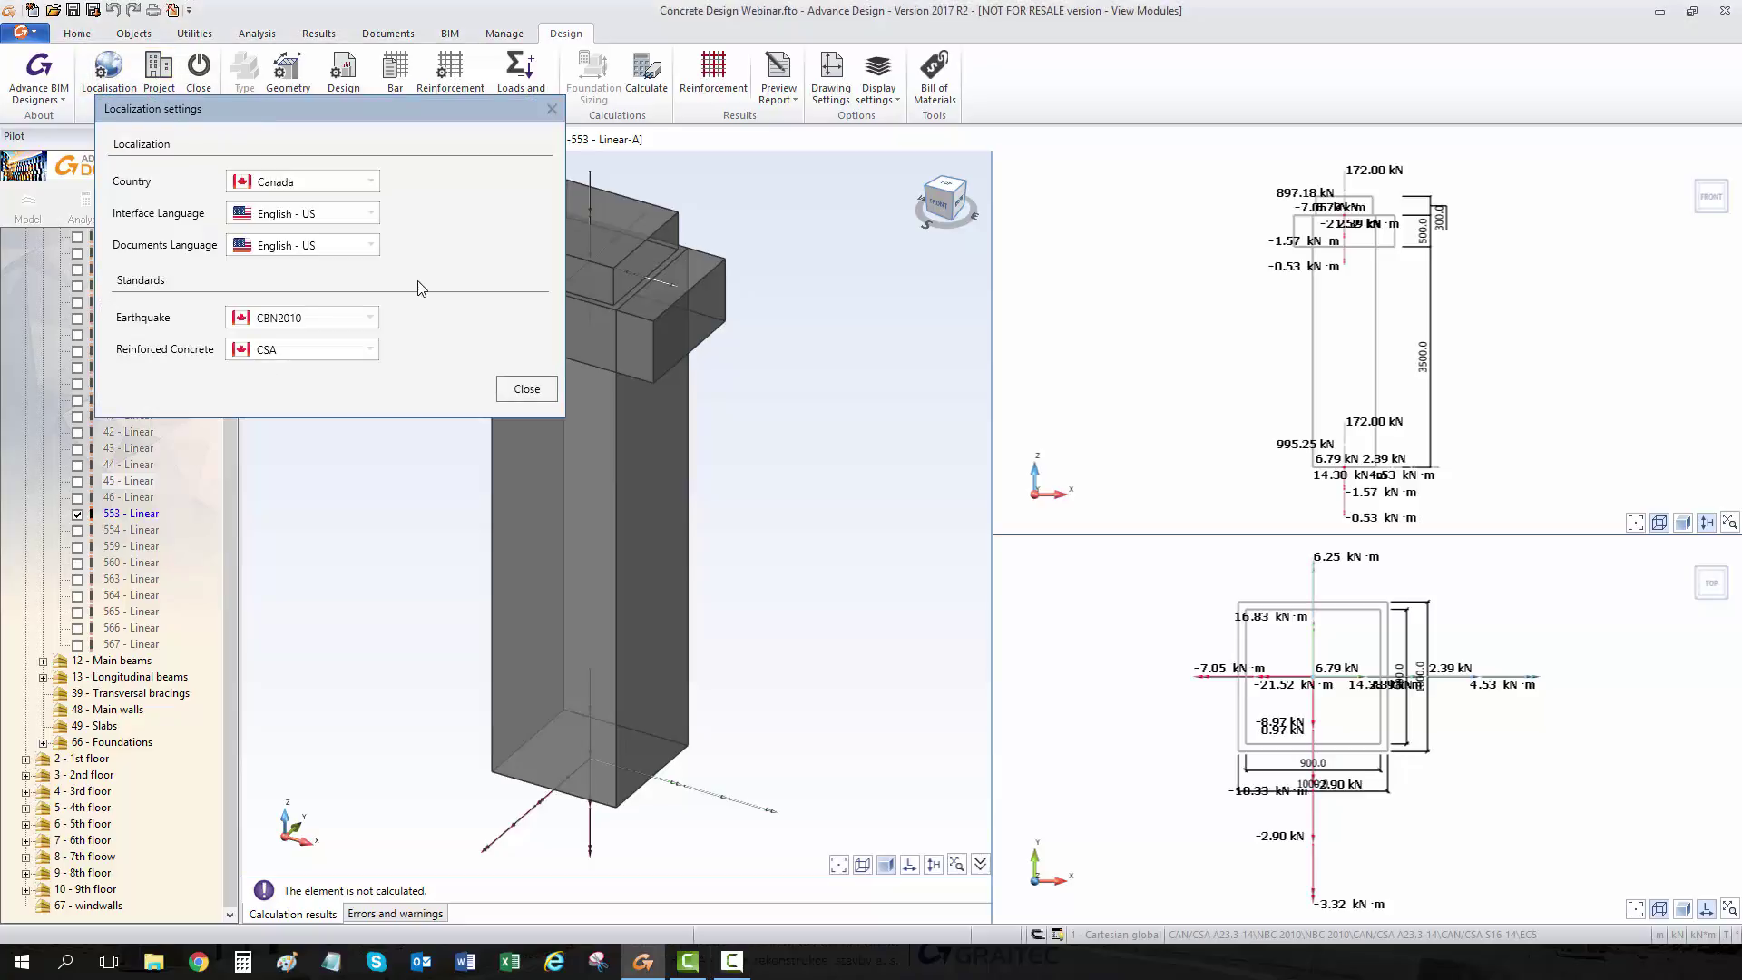
click(526, 390)
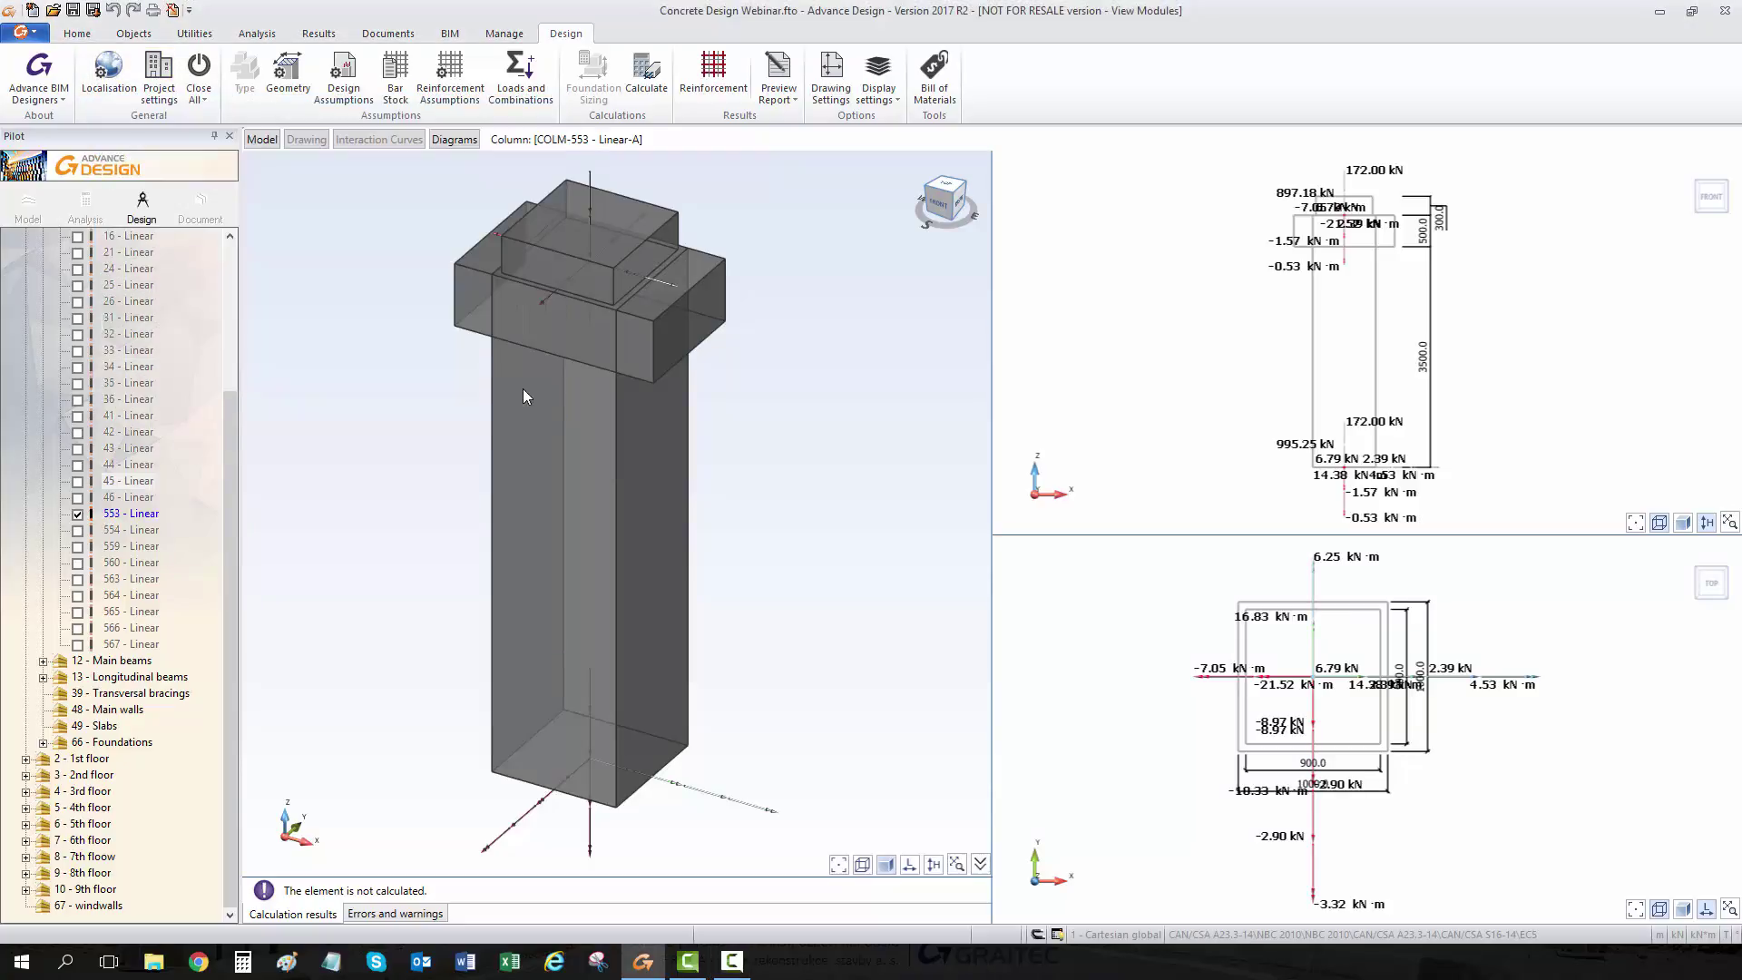
click(168, 94)
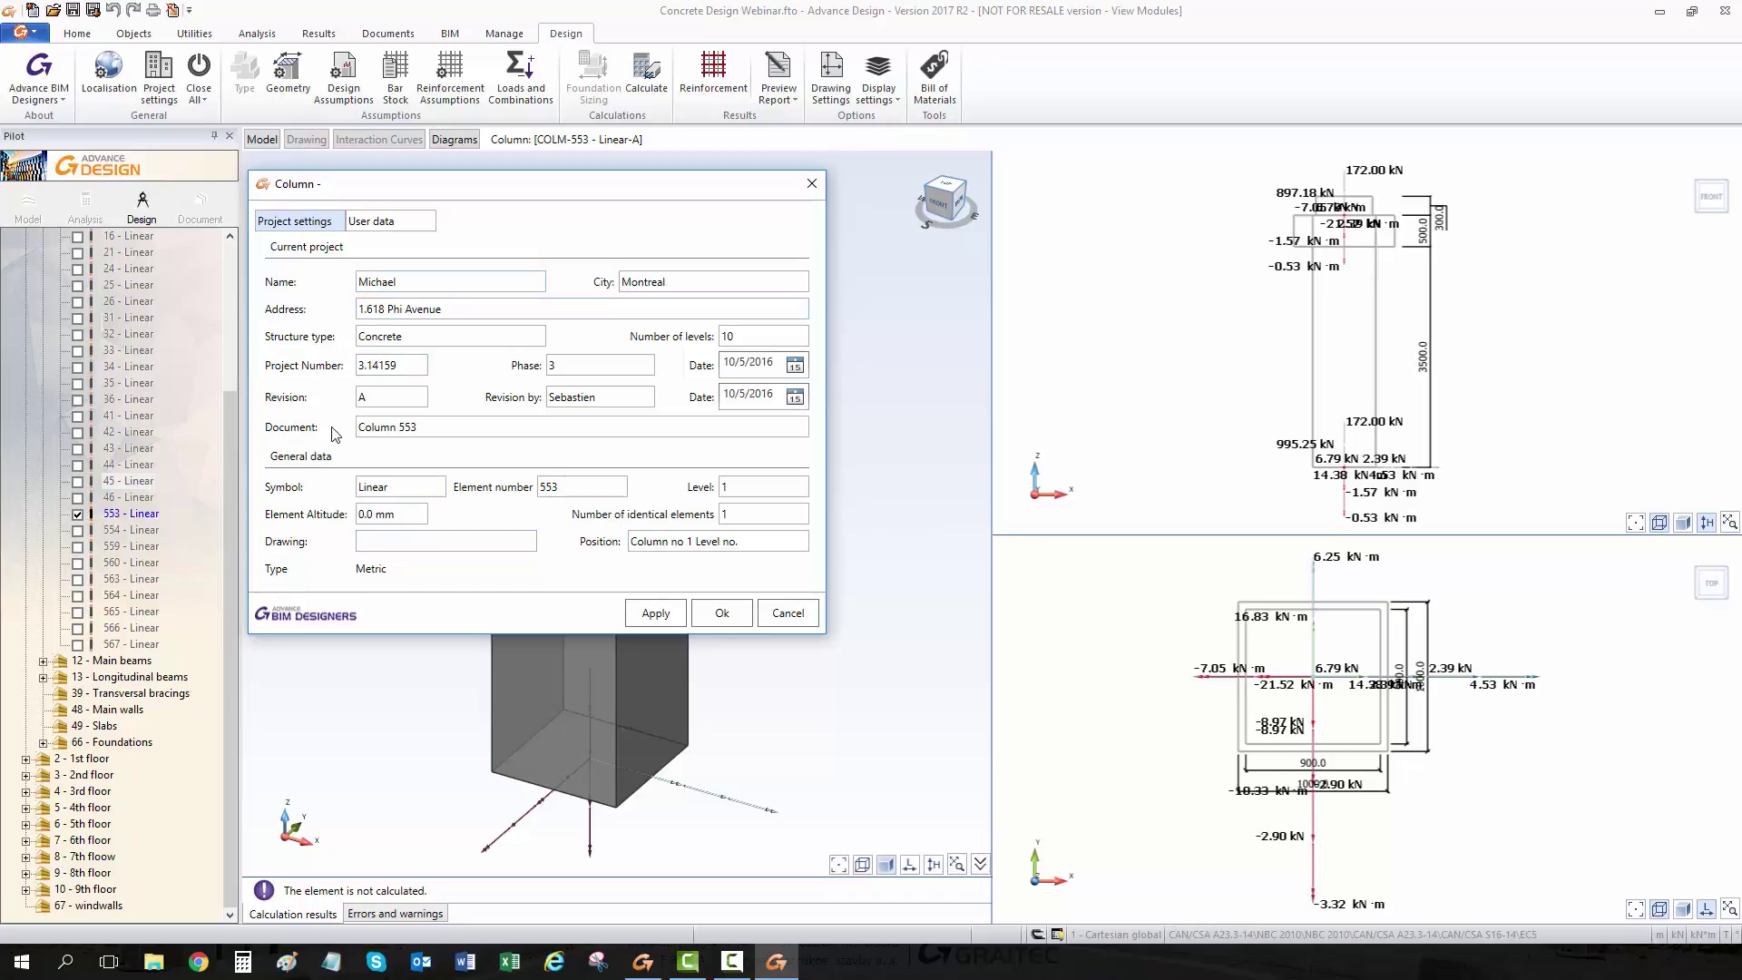
click(723, 614)
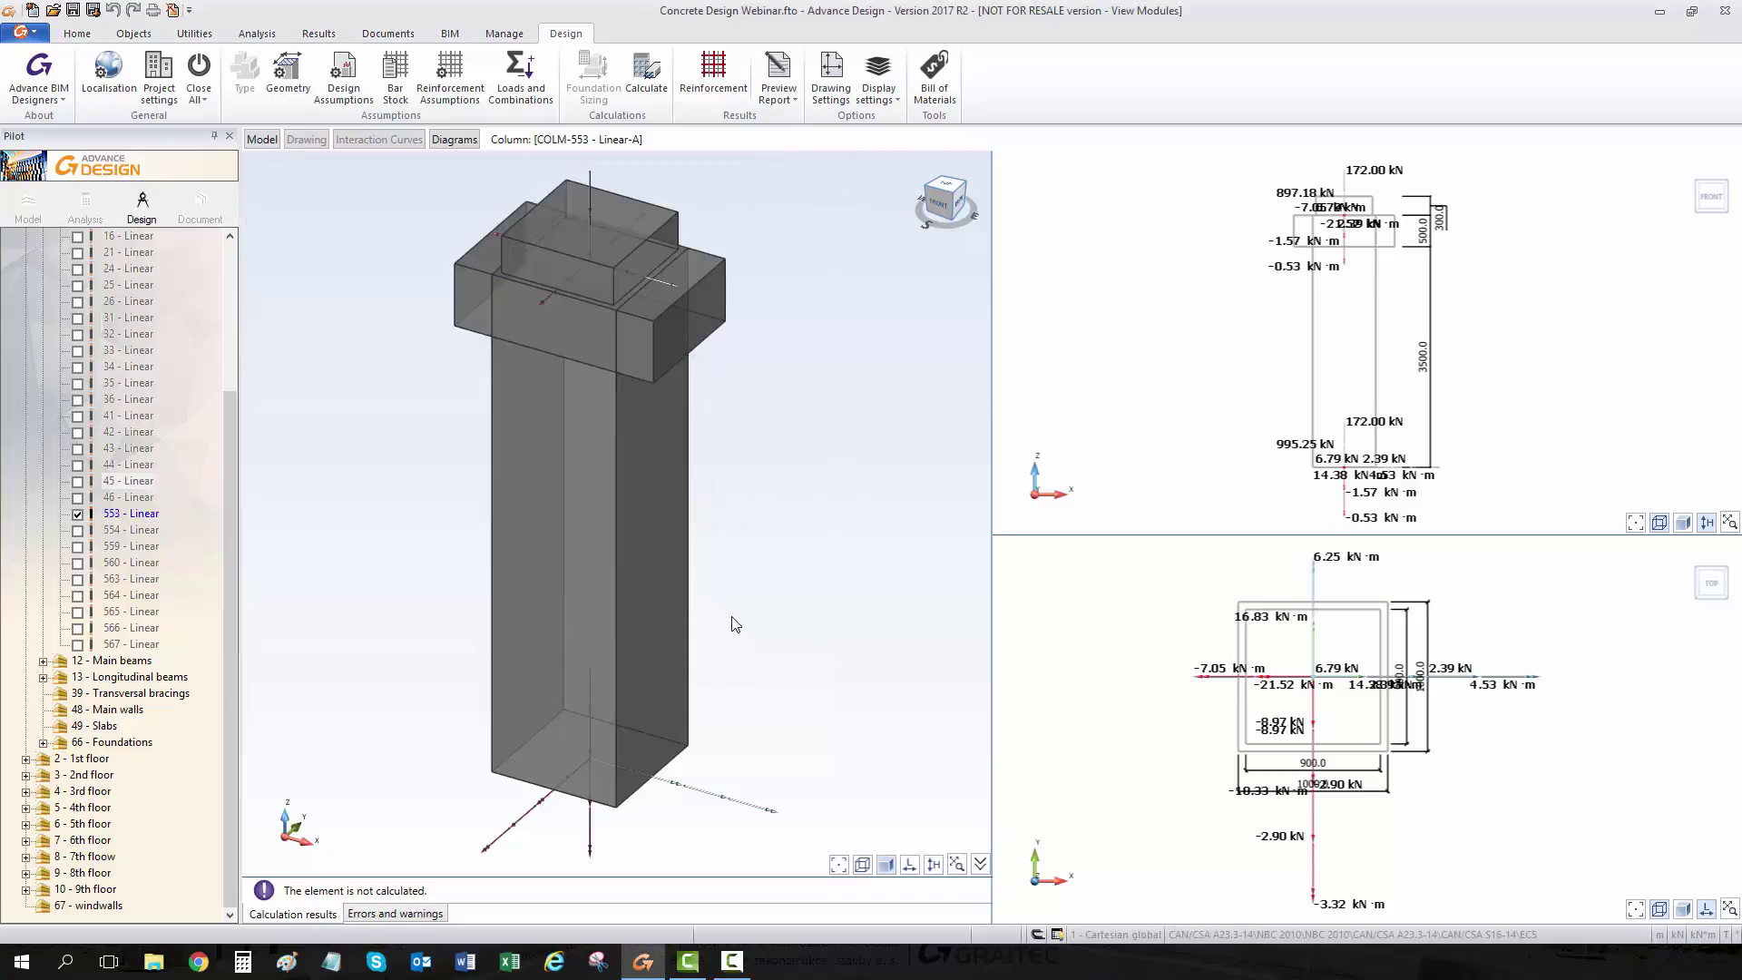
Review the column geometry, covering the column section, top column section and column height with buckling conditions.
click(289, 78)
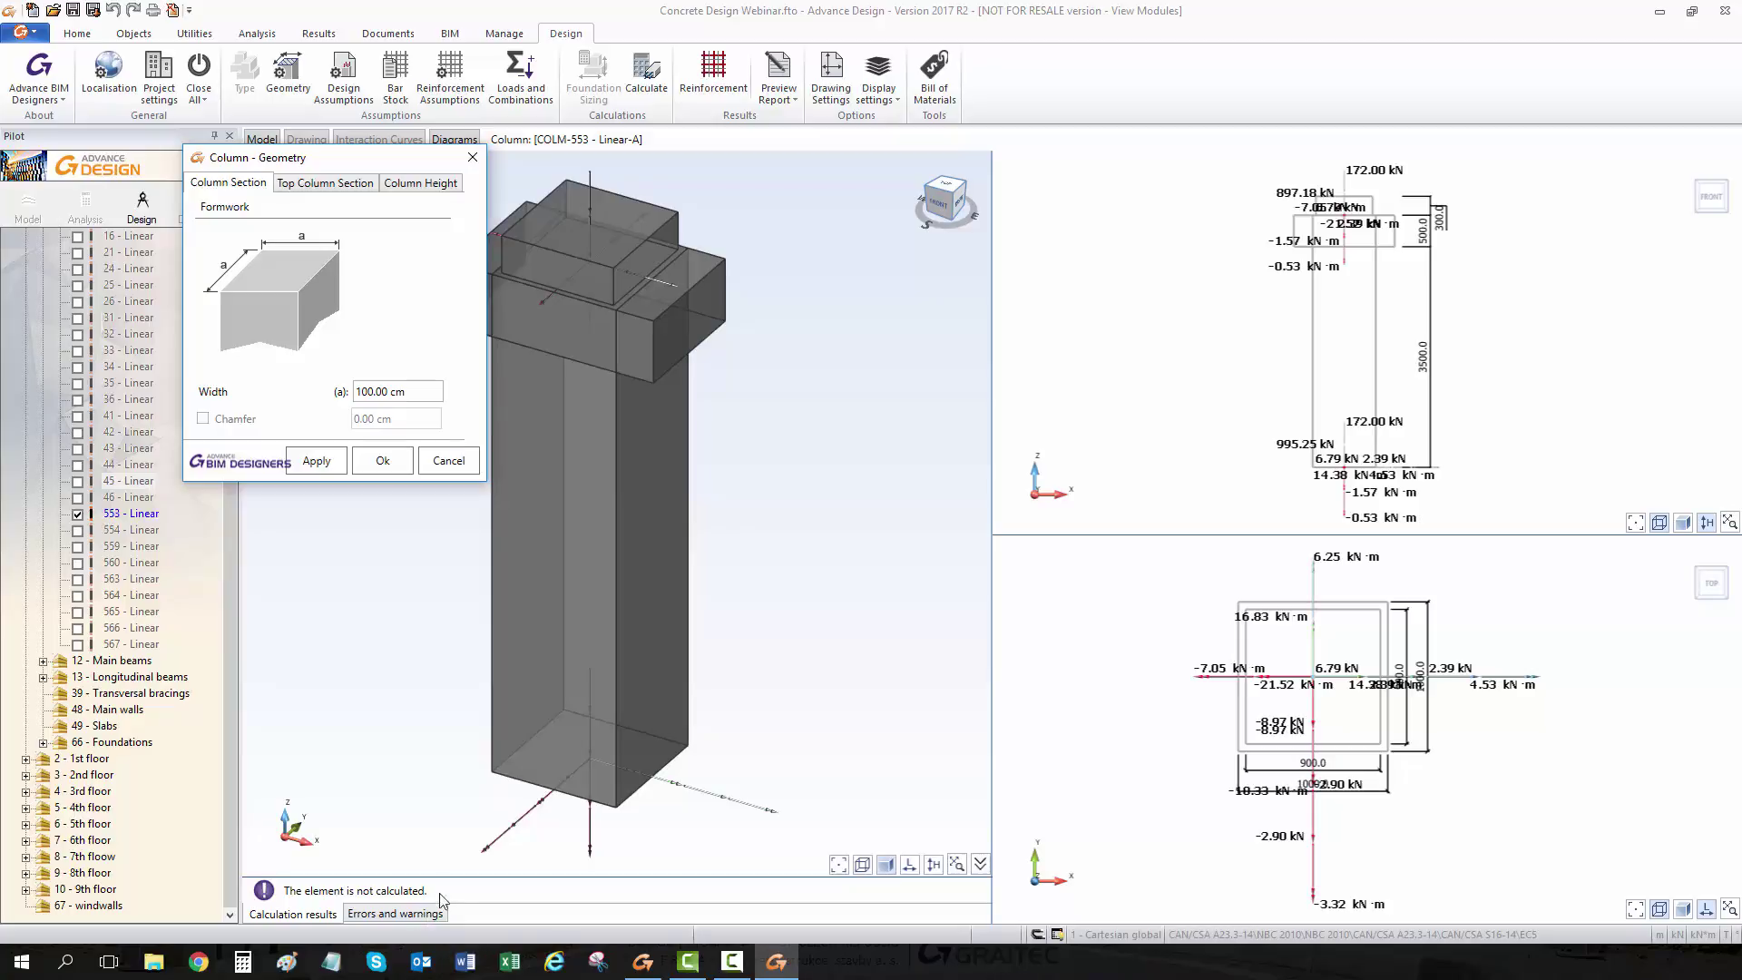
click(293, 184)
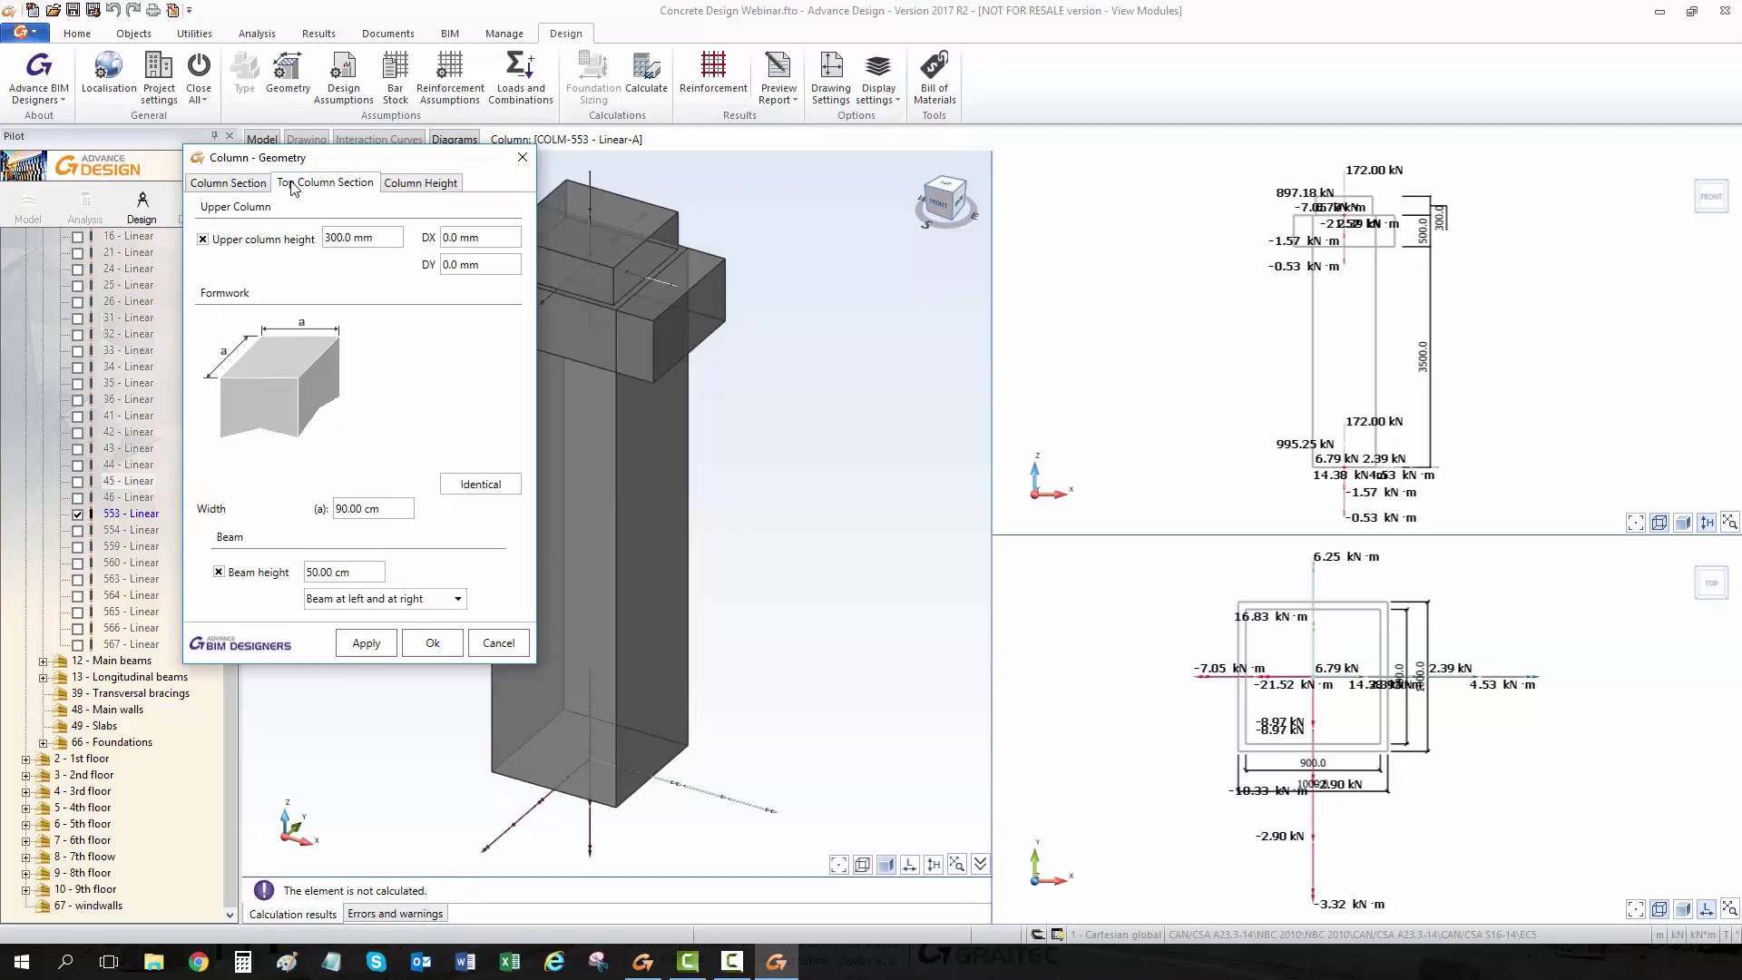
click(394, 184)
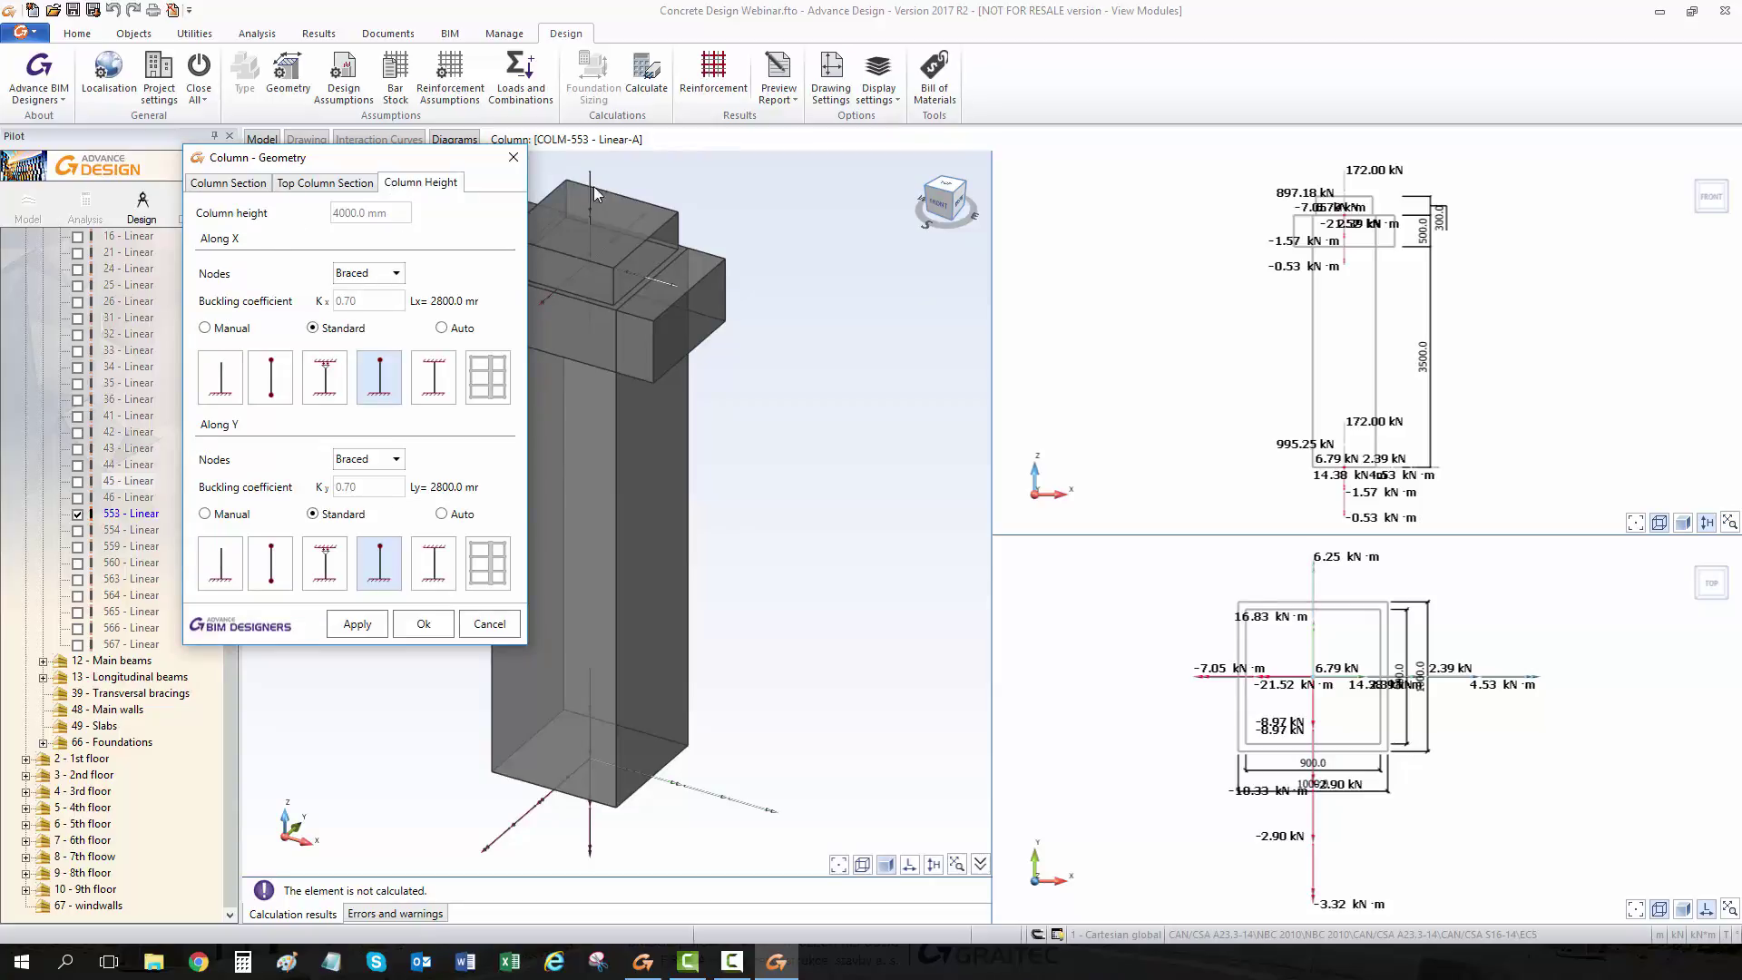
click(515, 161)
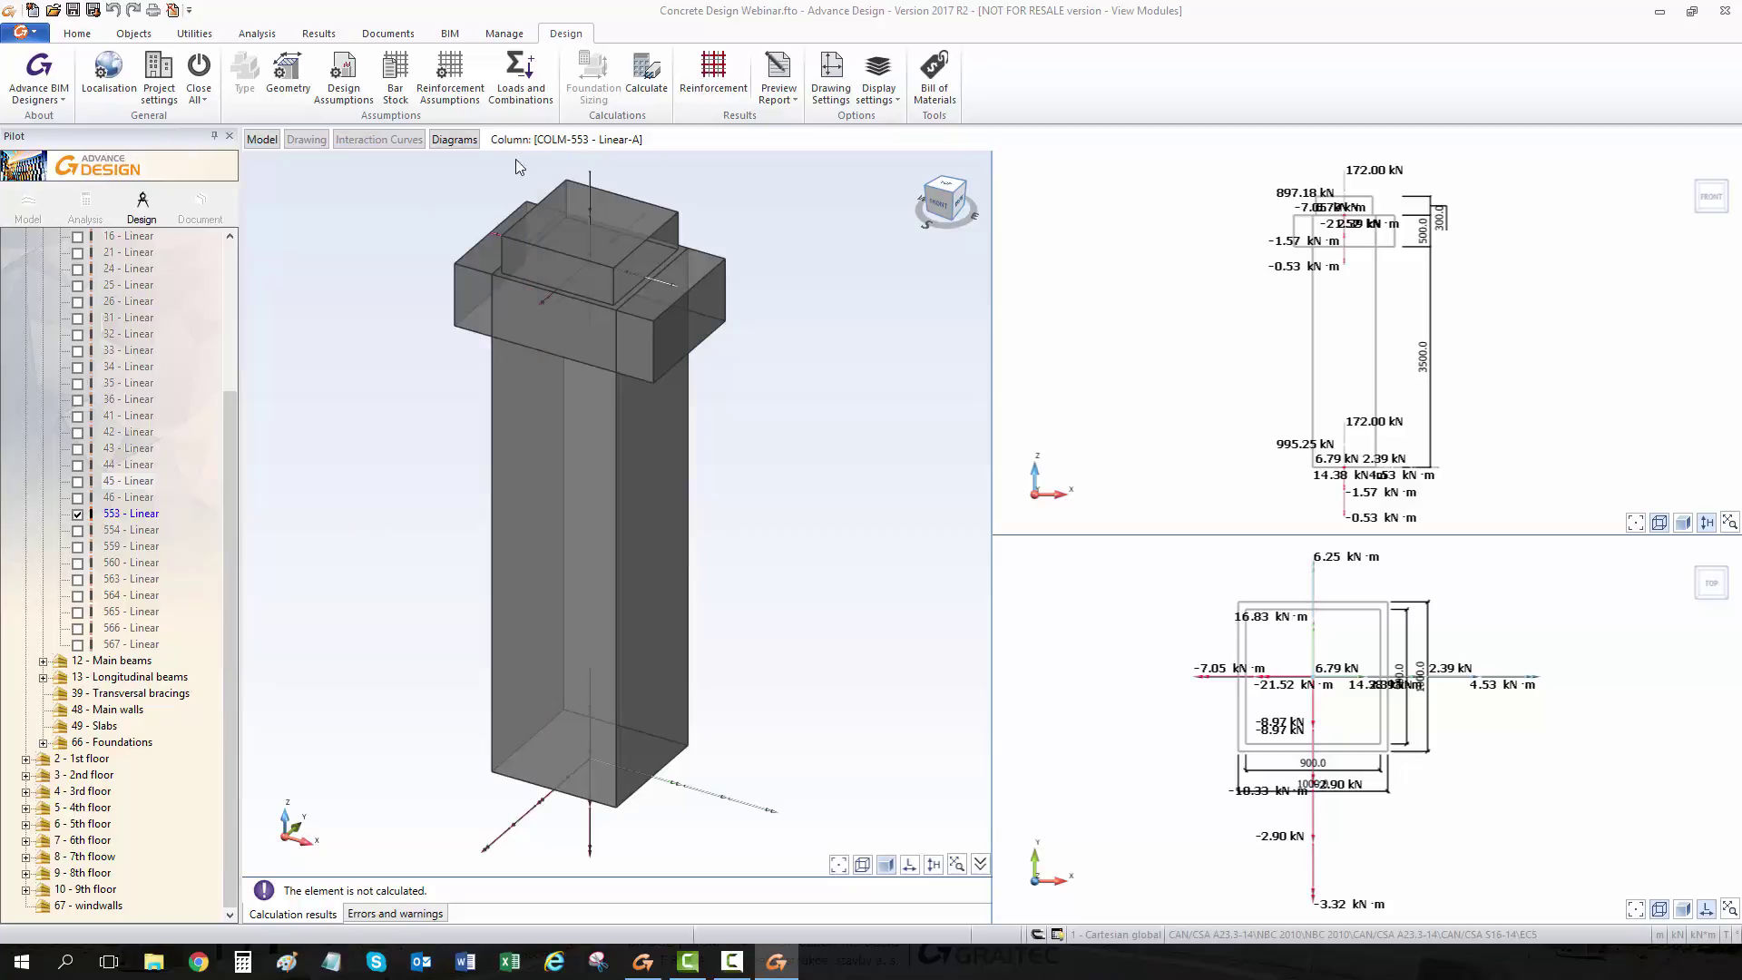
Review the column's design assumptions from strength reduction factors to concrete covers, and the bars available for reinforcement.
click(353, 87)
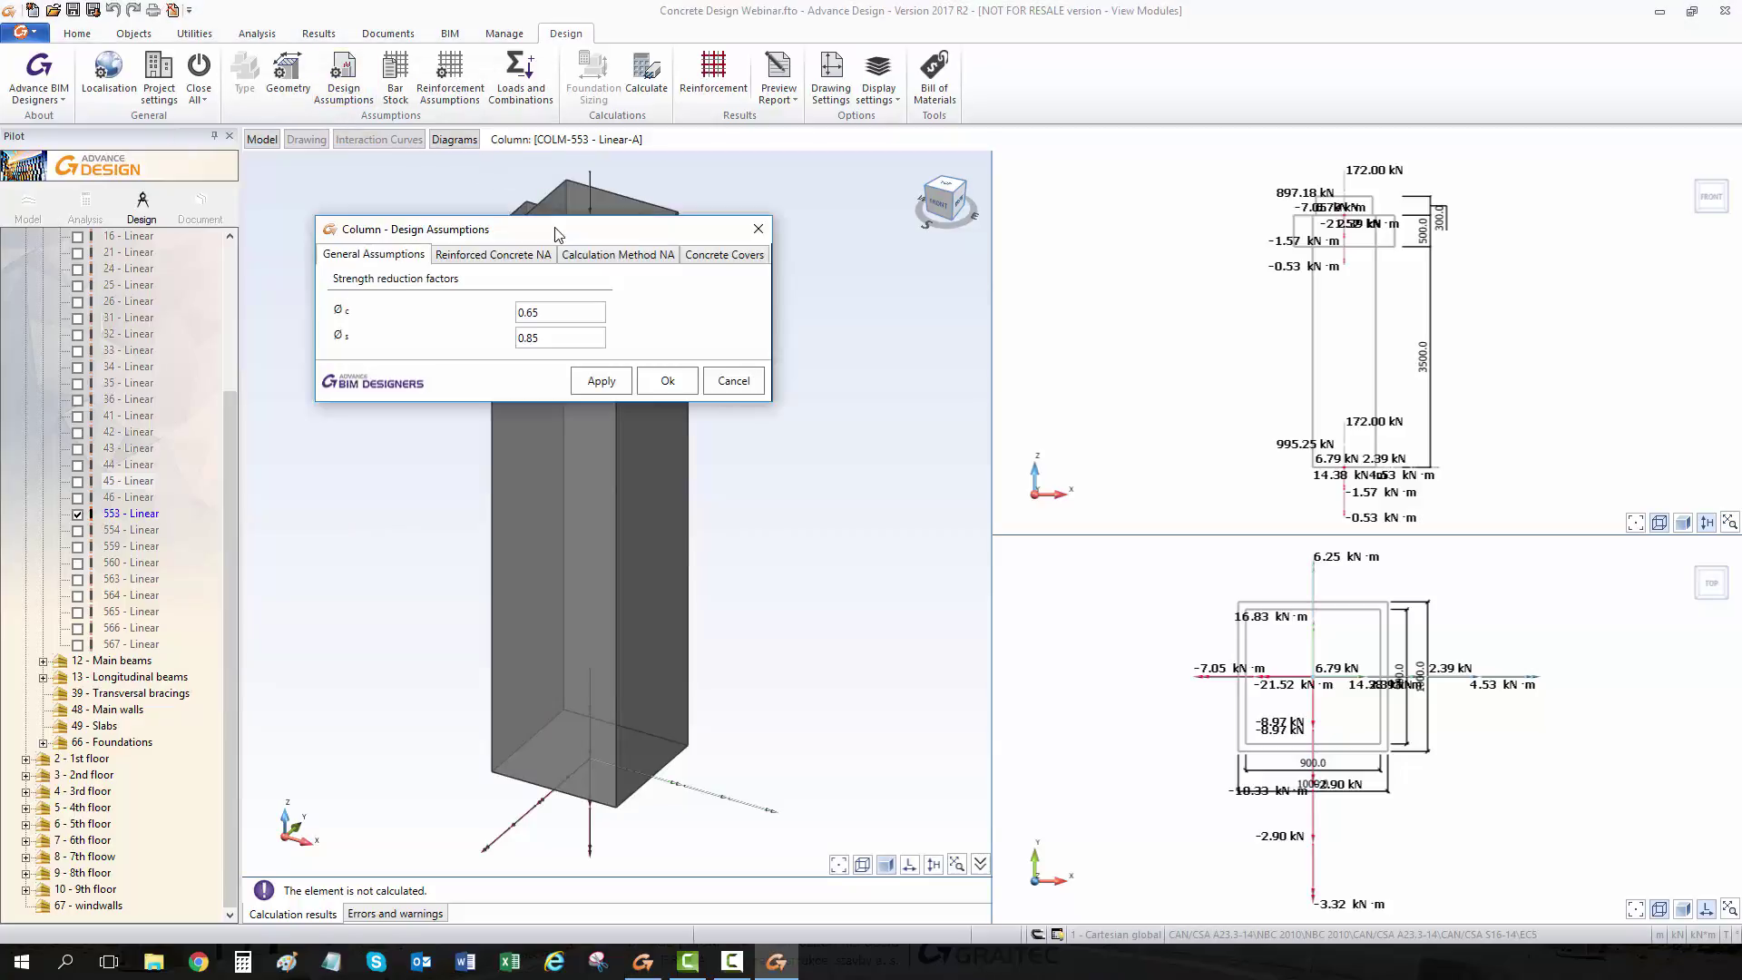
click(513, 258)
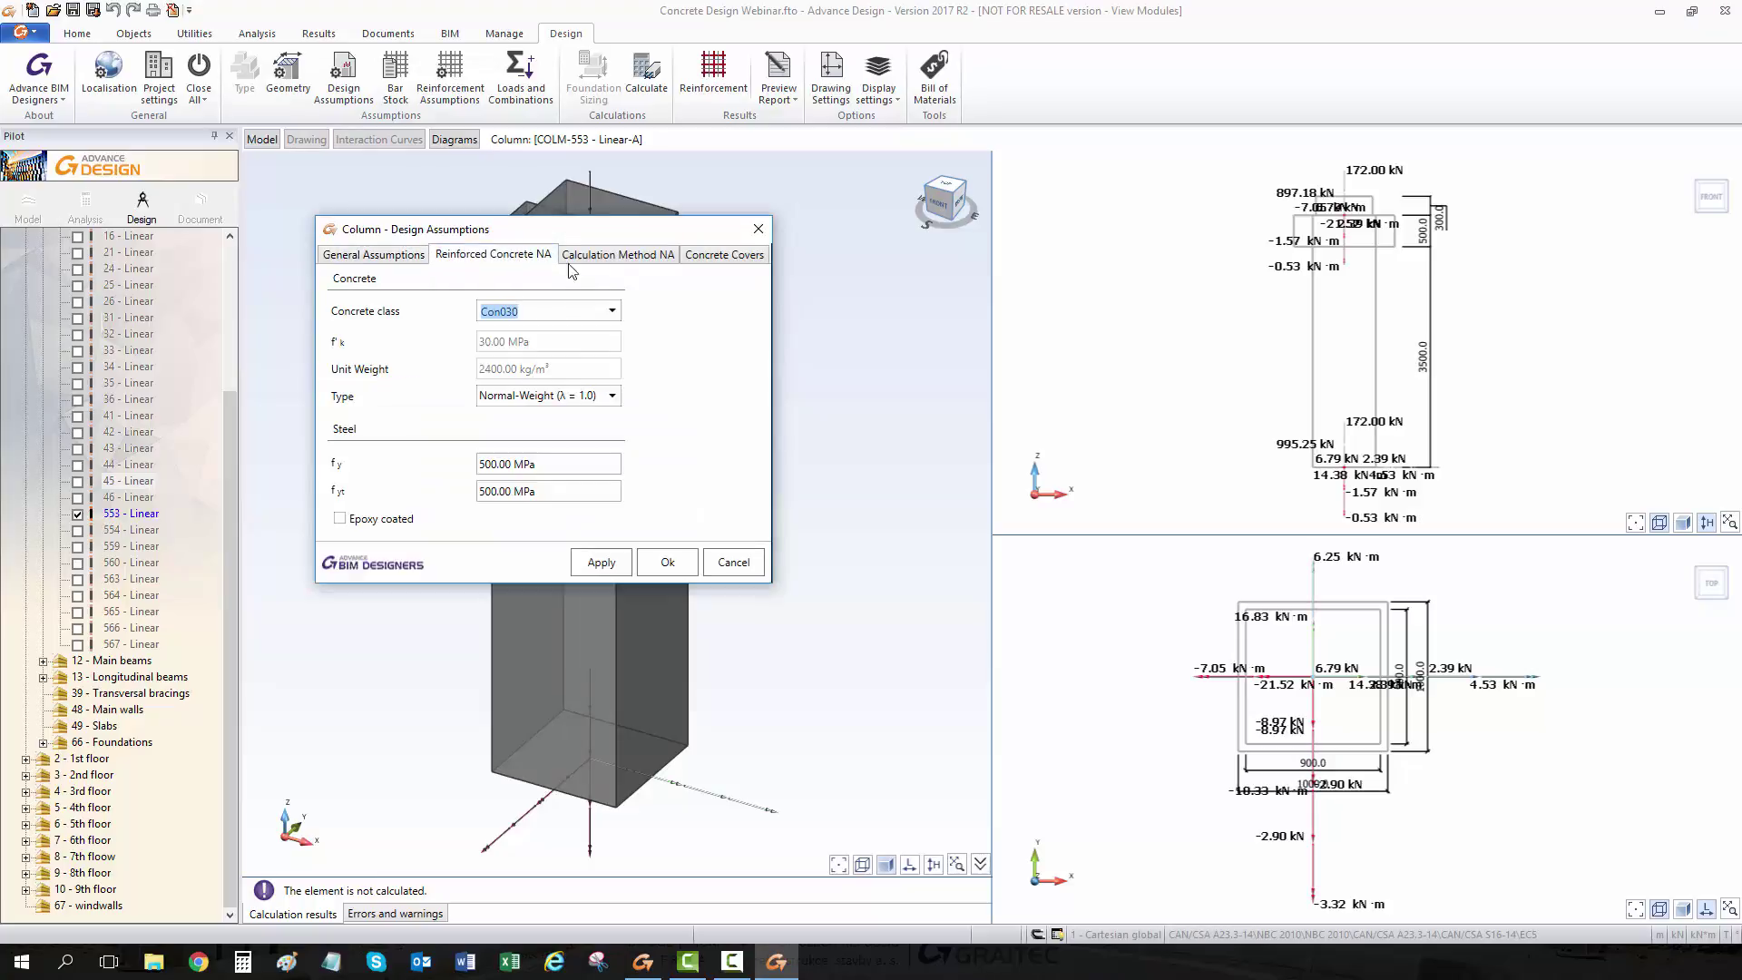
click(637, 260)
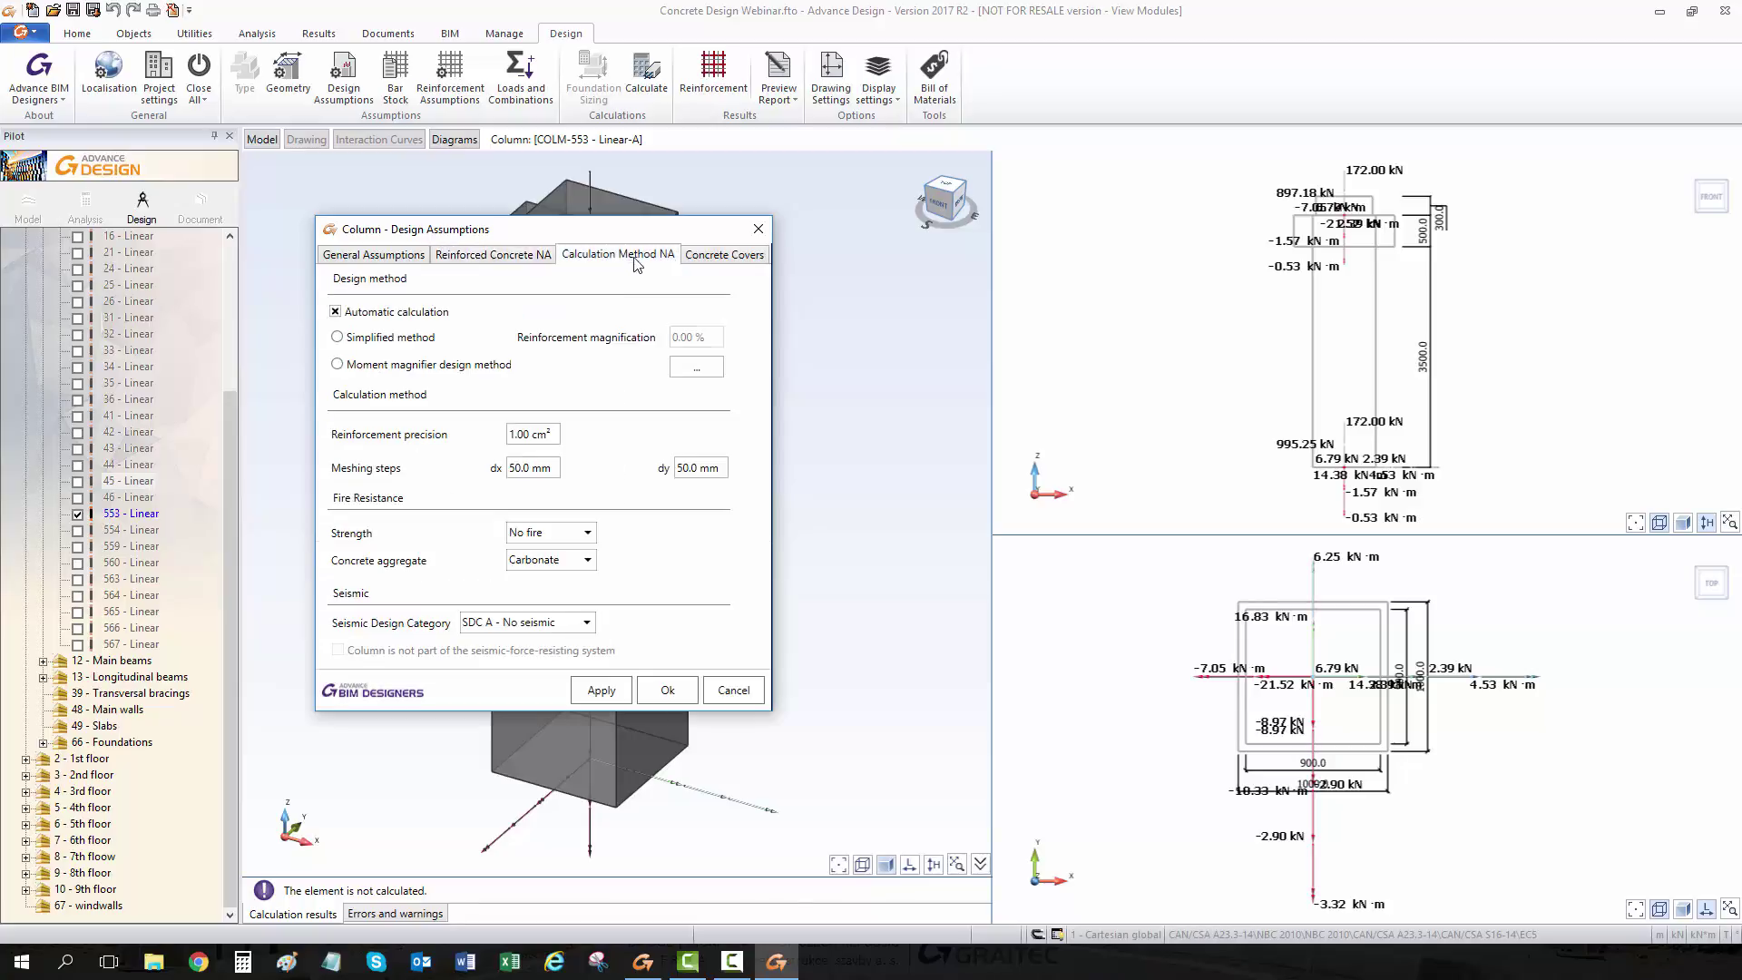
click(724, 257)
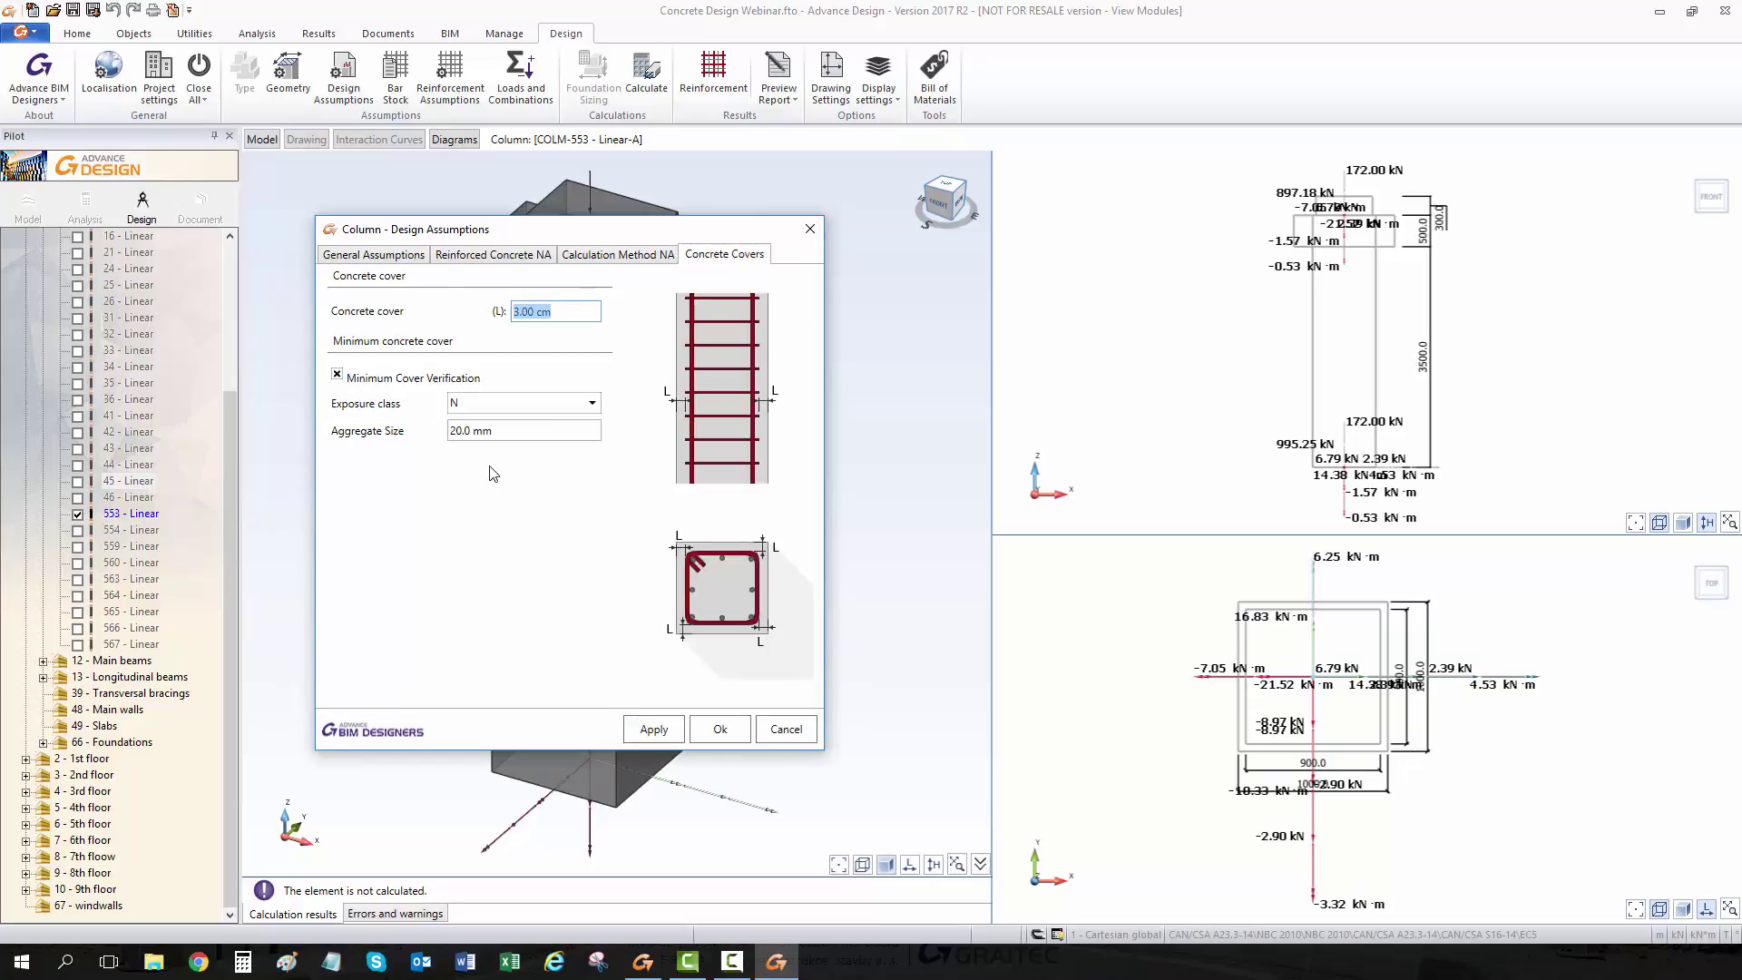
click(811, 229)
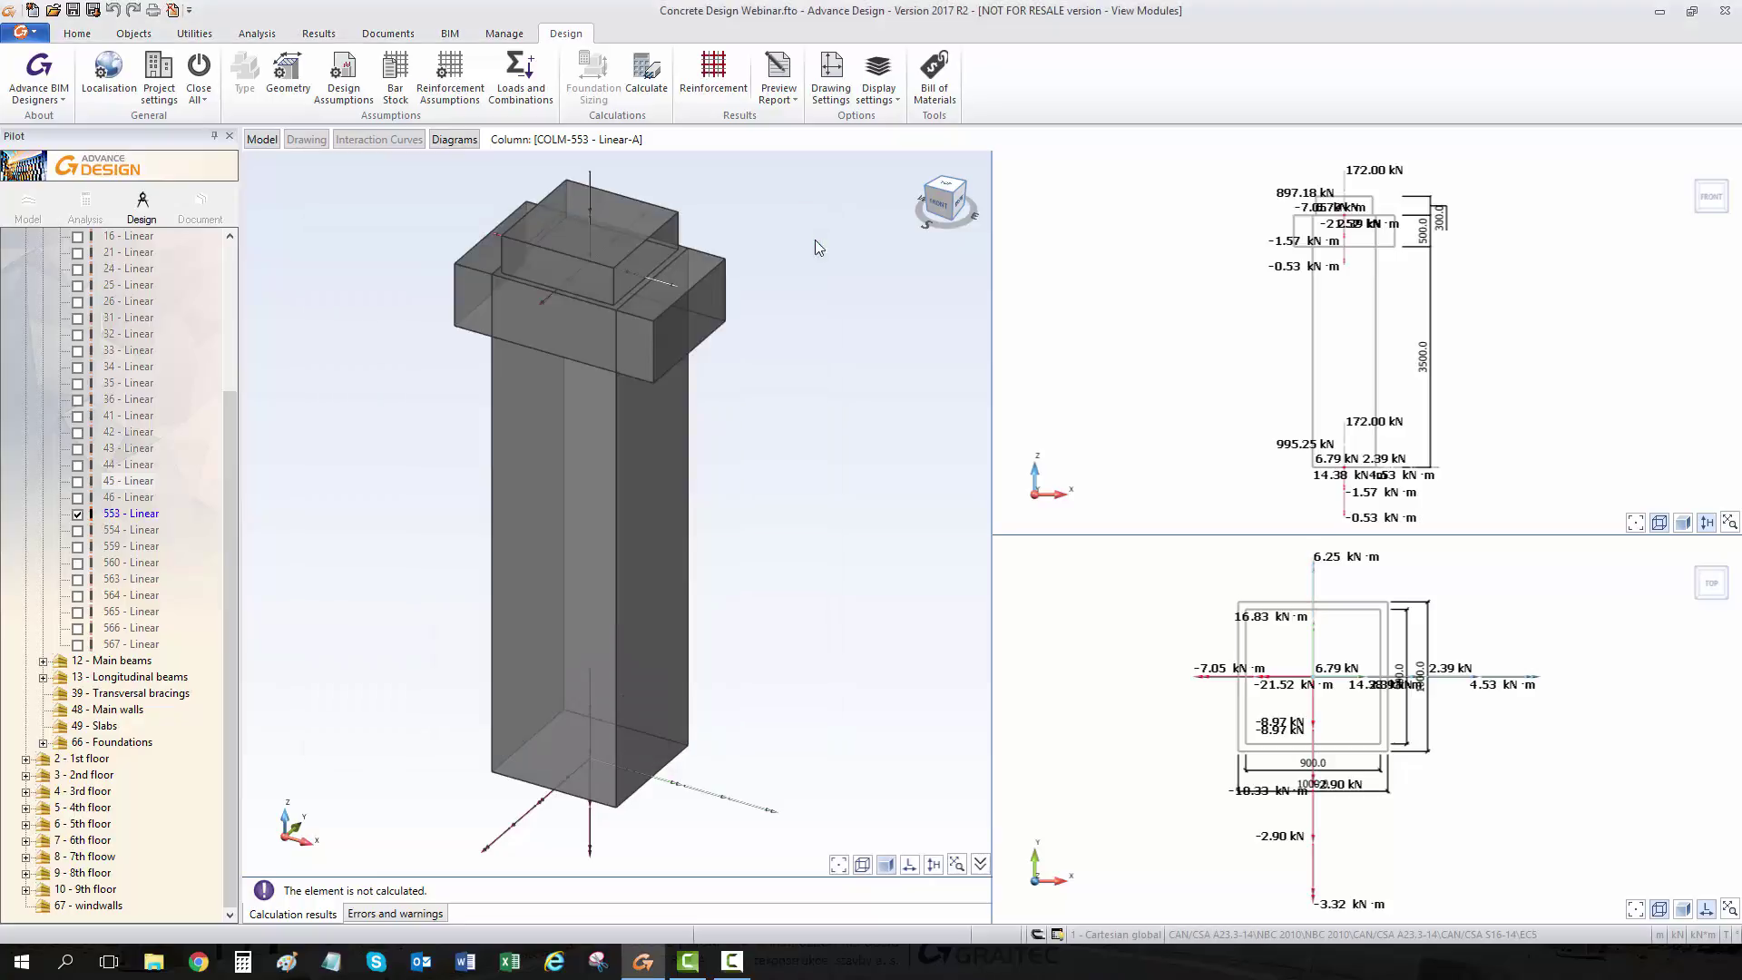
click(399, 77)
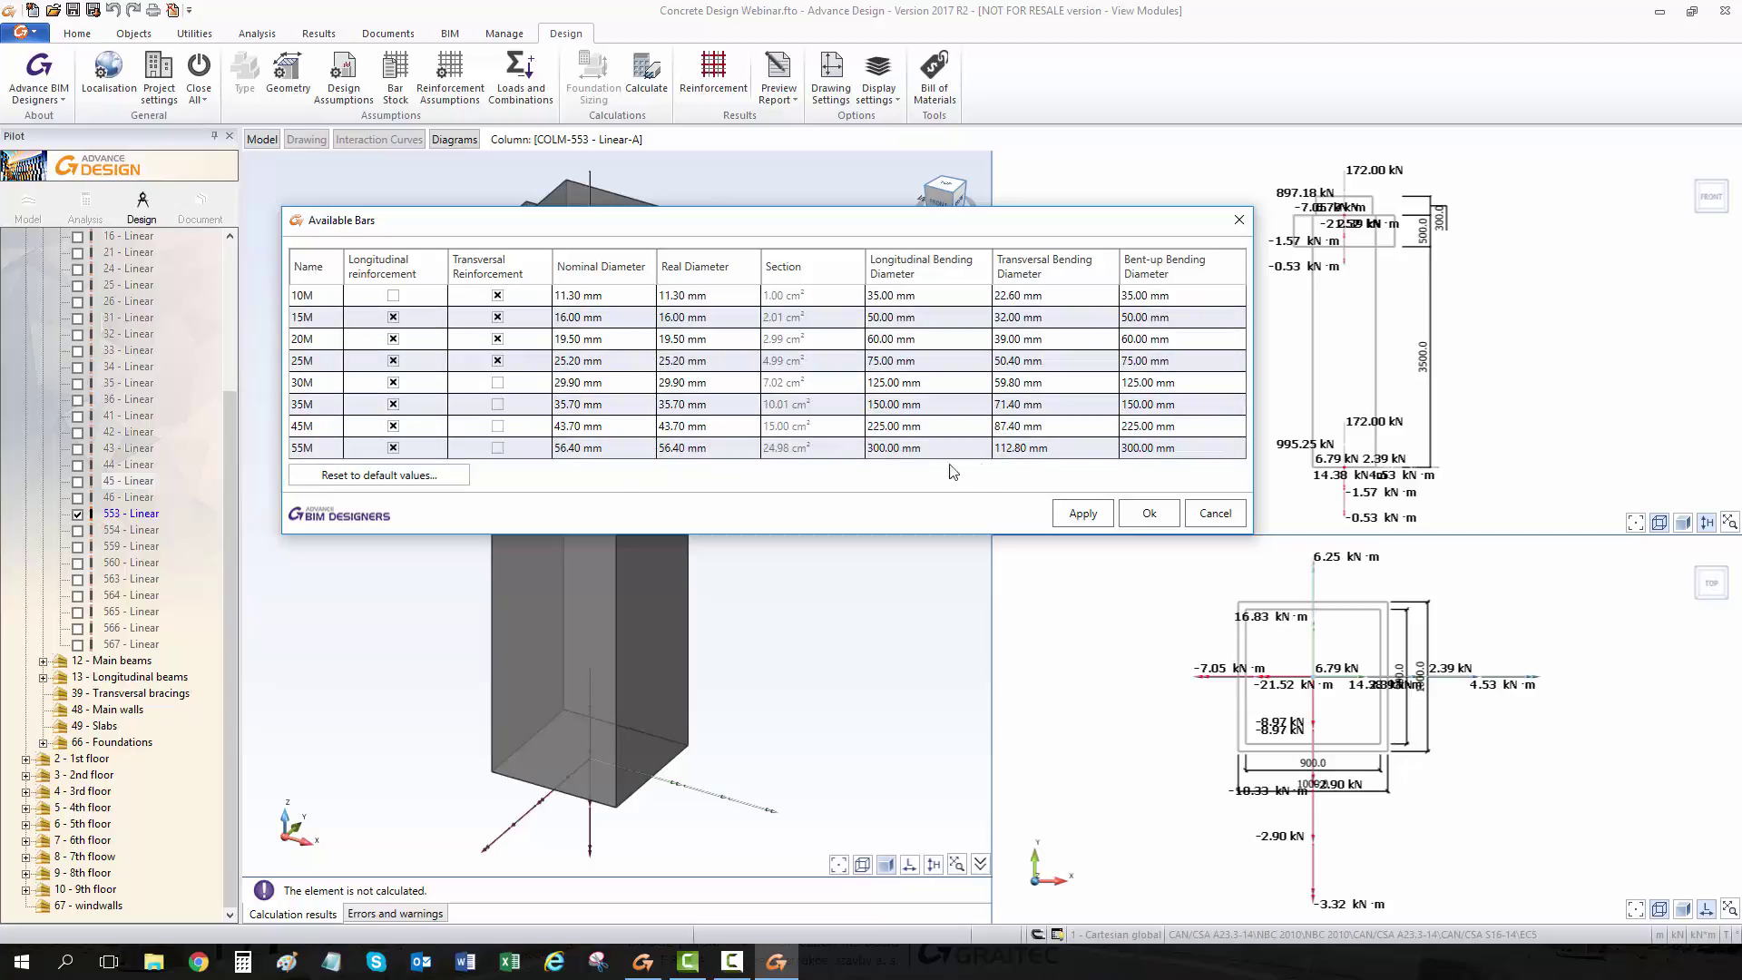
click(1150, 514)
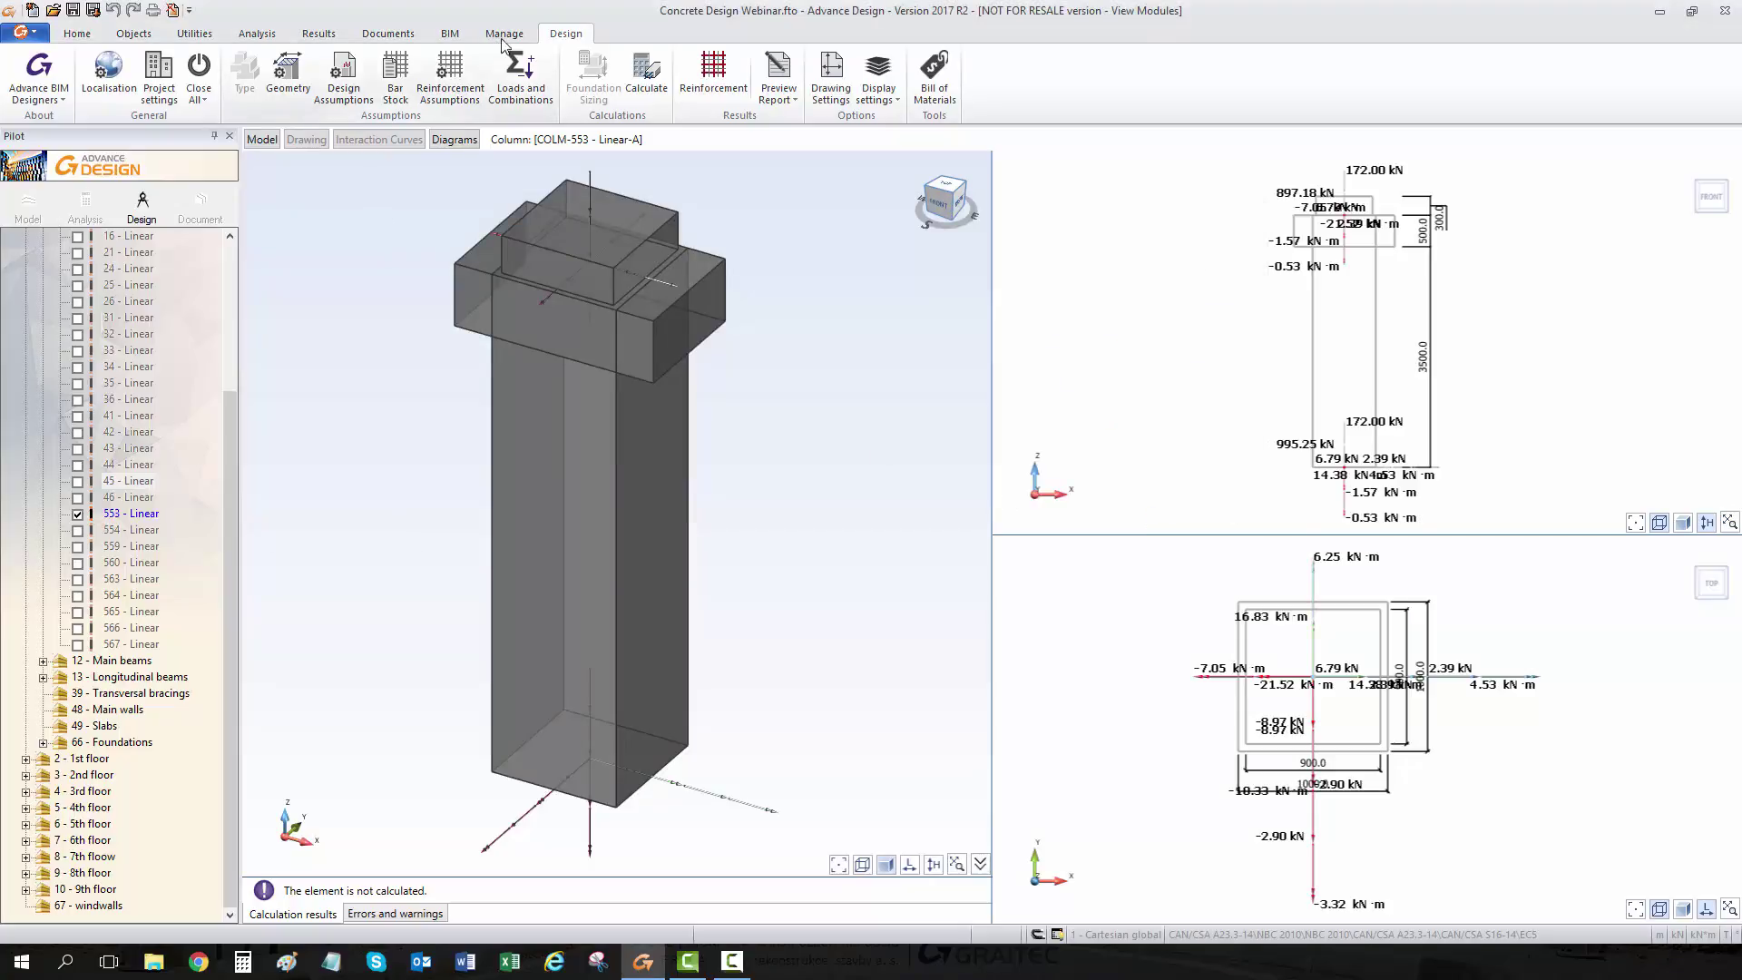
Review the column's load cases, combinations and top load definitions, accepting them without changes.
click(540, 80)
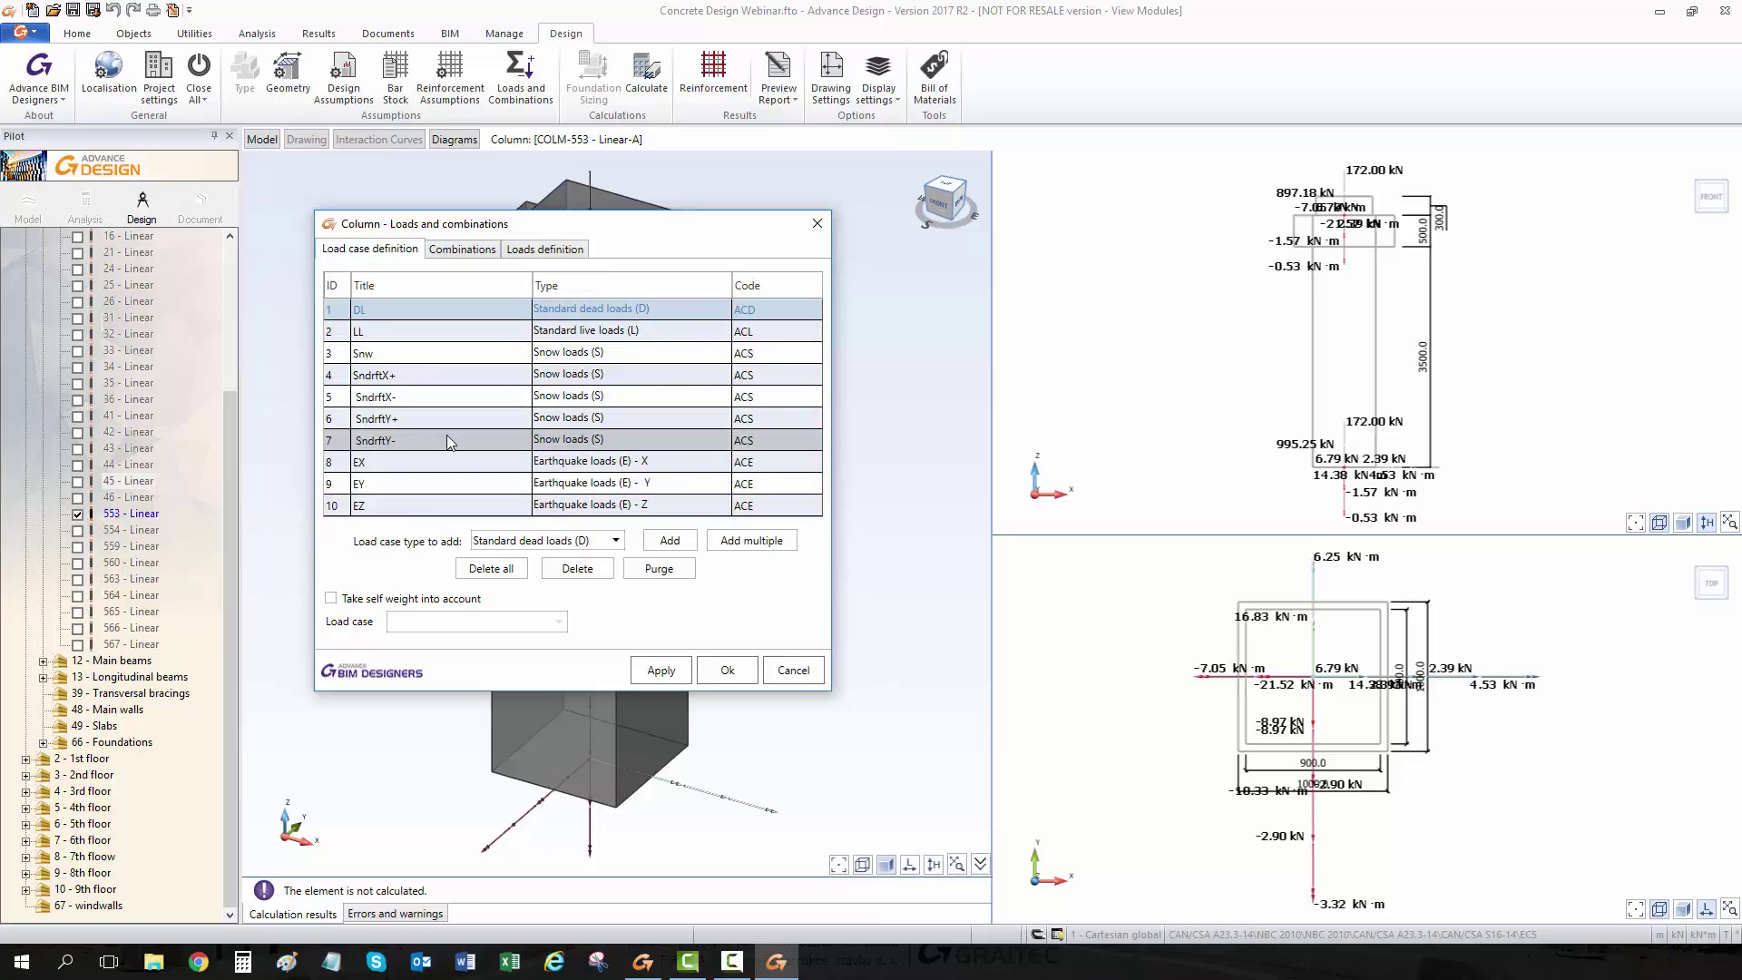
click(478, 252)
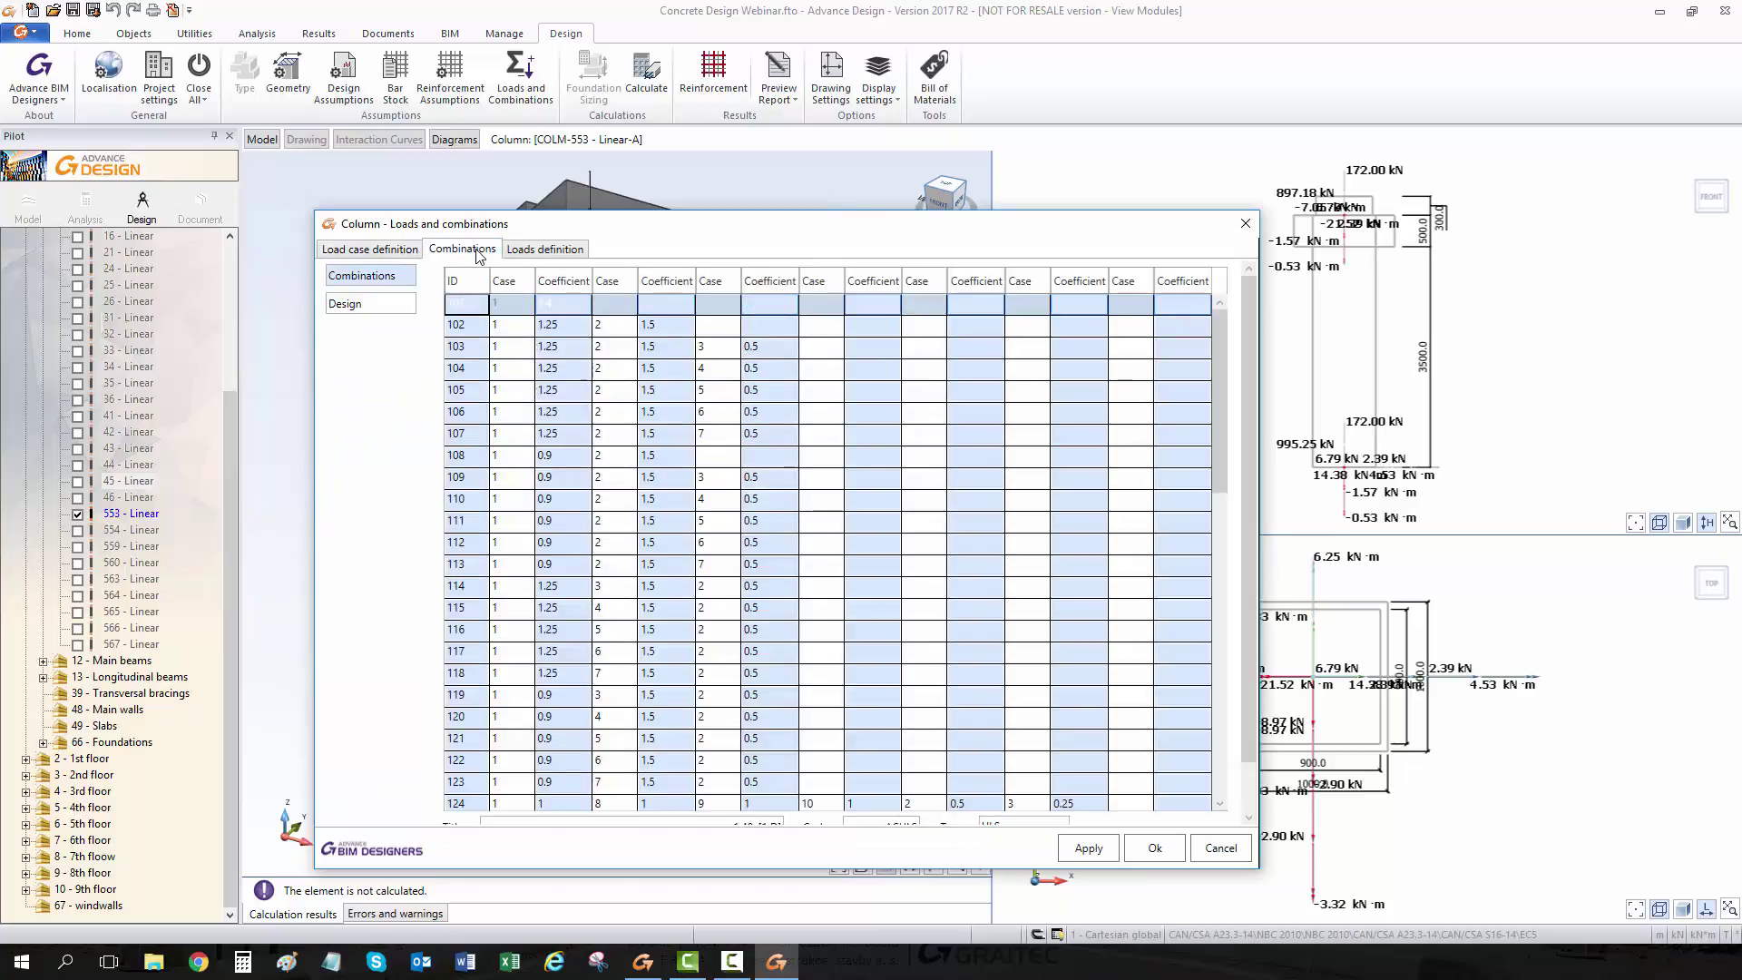
click(543, 250)
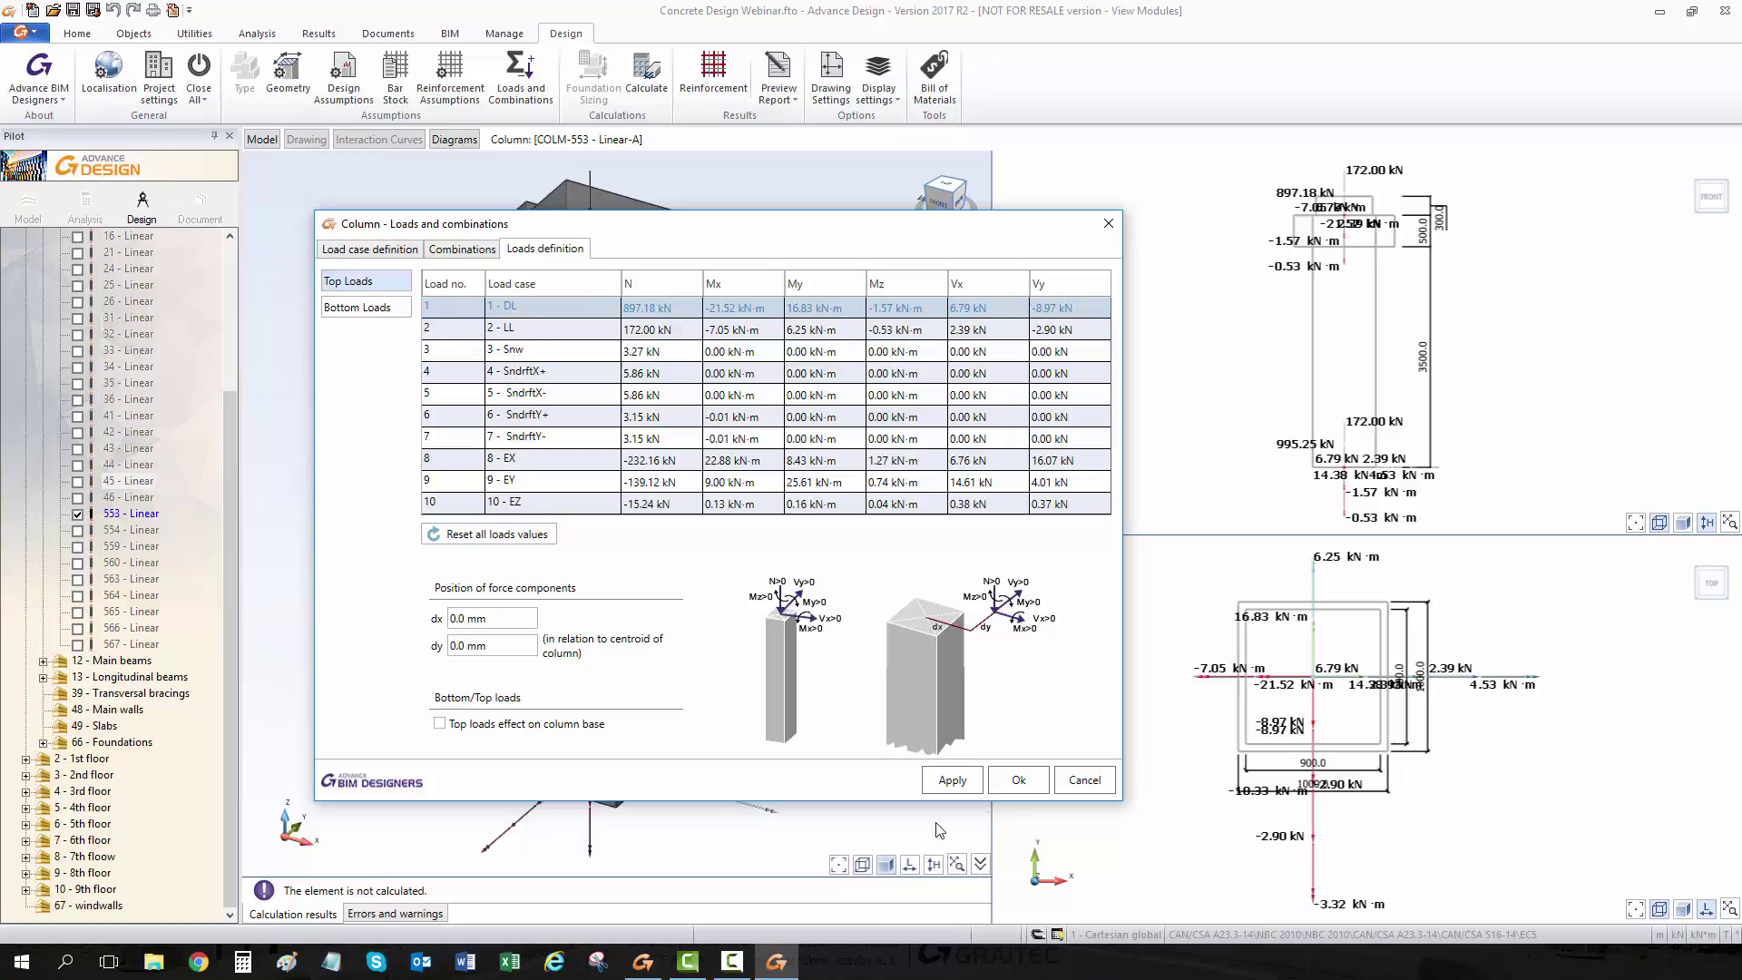
click(1041, 777)
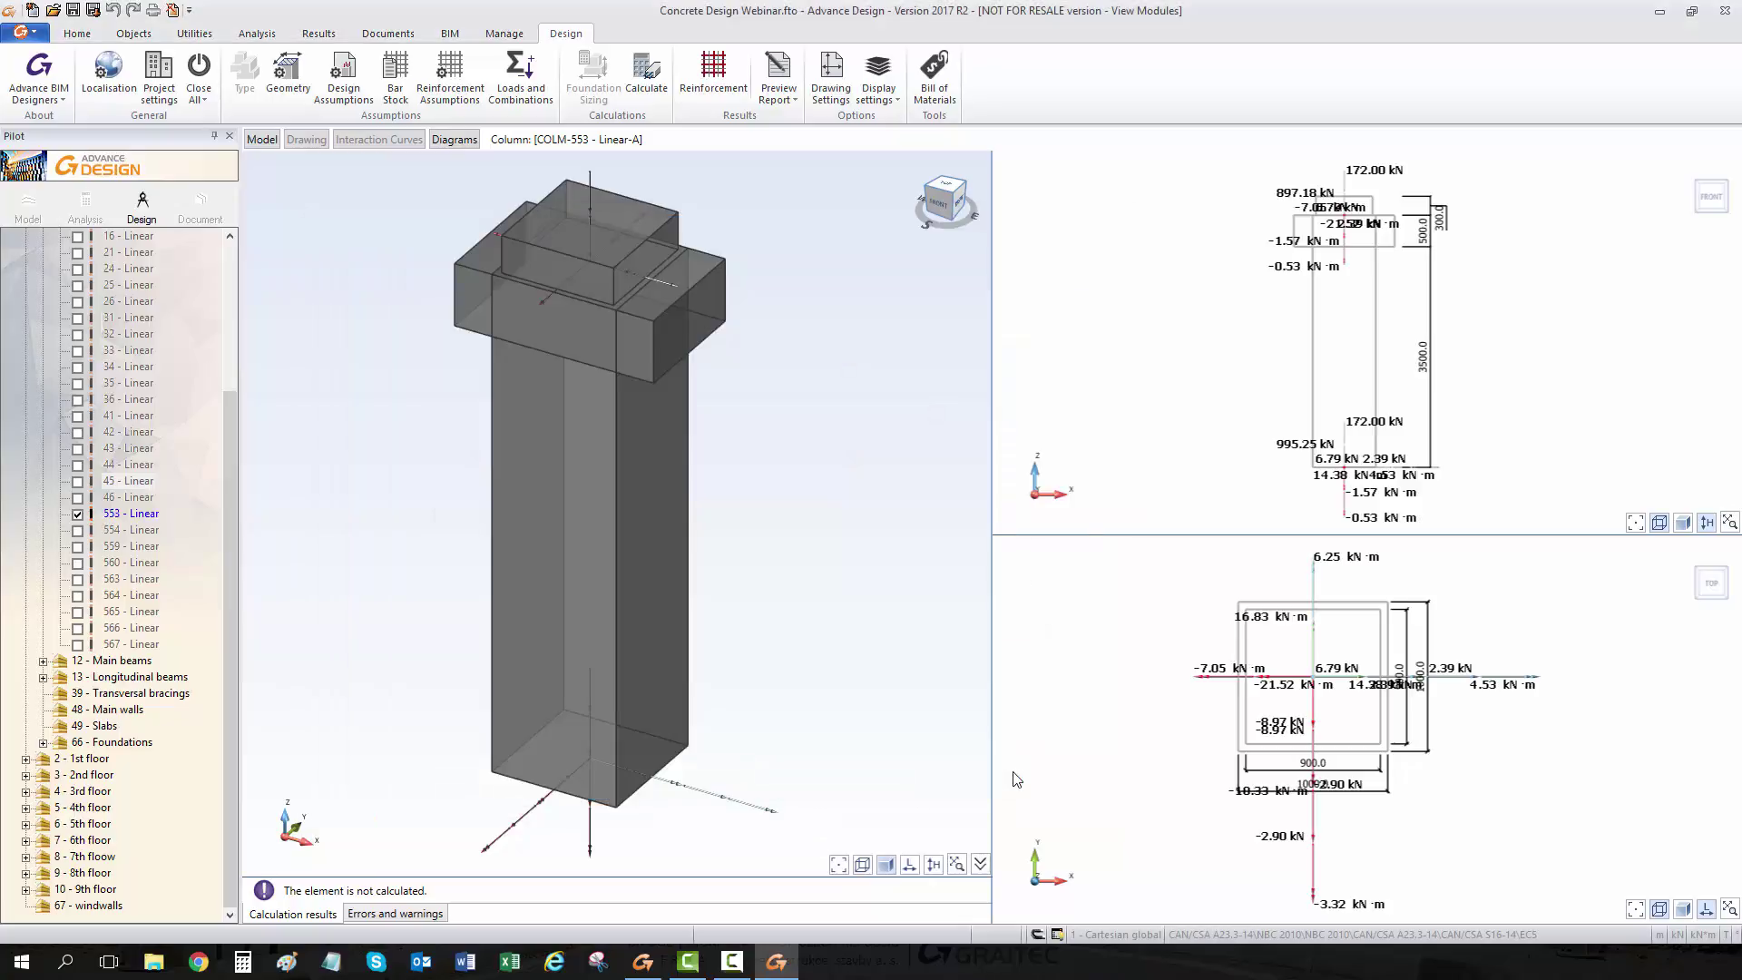
Calculate the reinforcement of column 553 and review its drawing, from the bar schedule to the elevation, sections and title block.
click(653, 80)
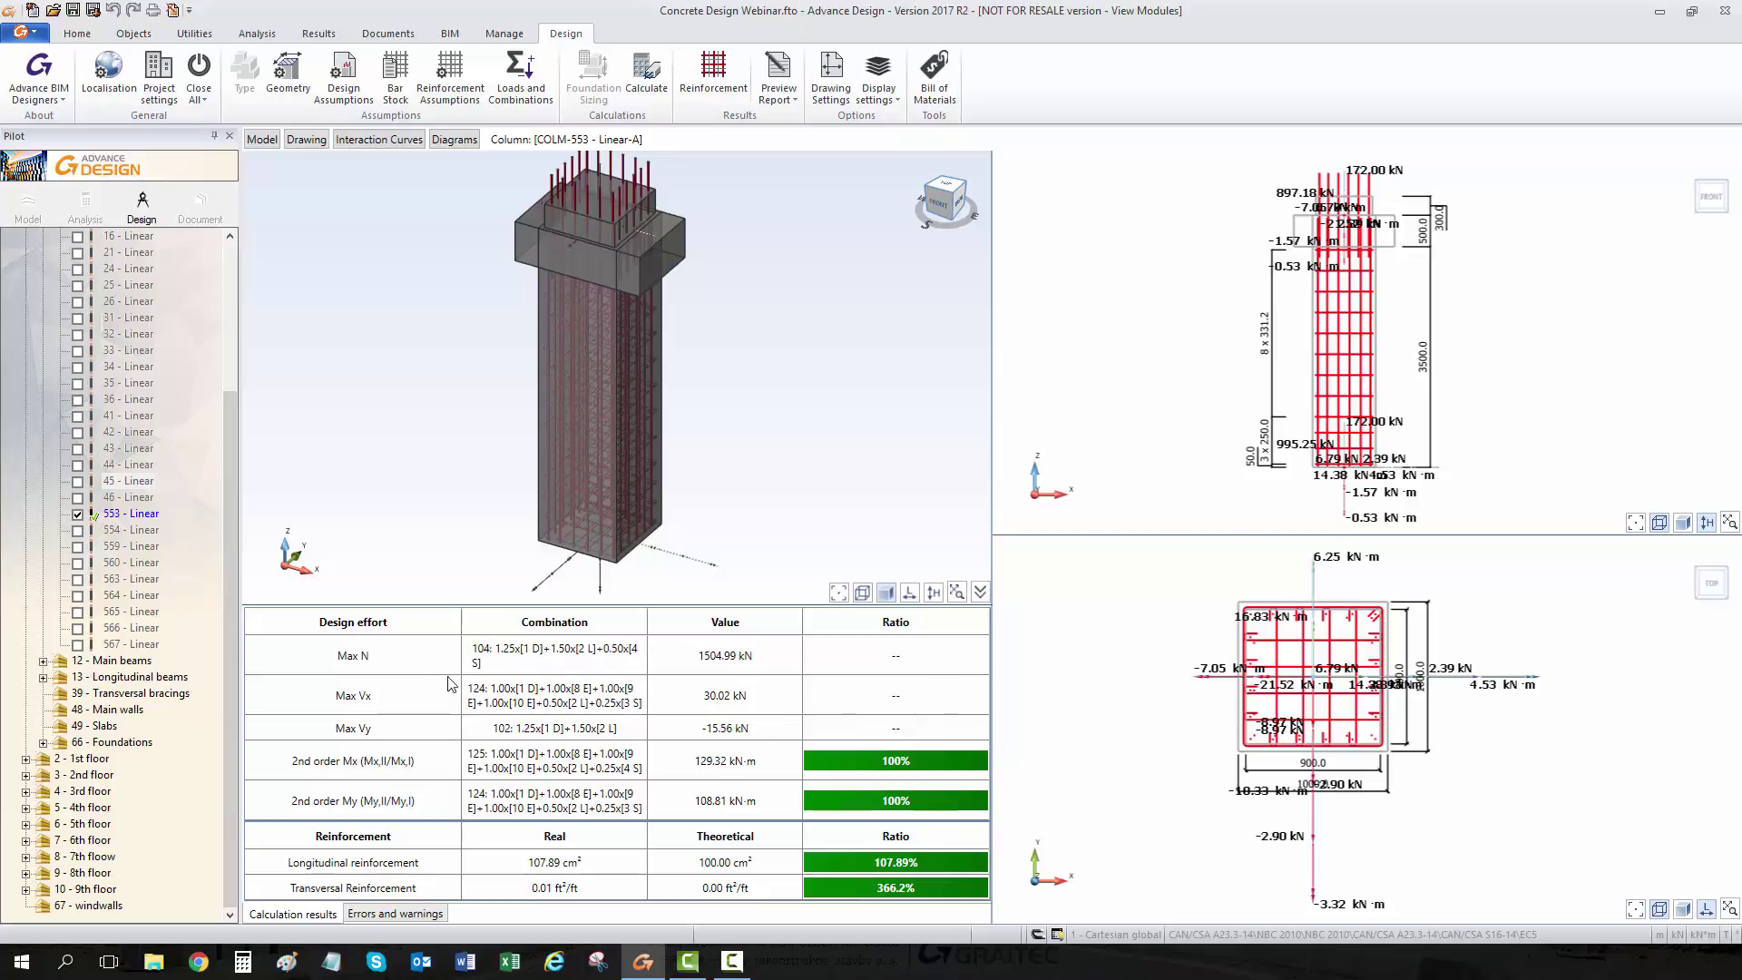
click(306, 140)
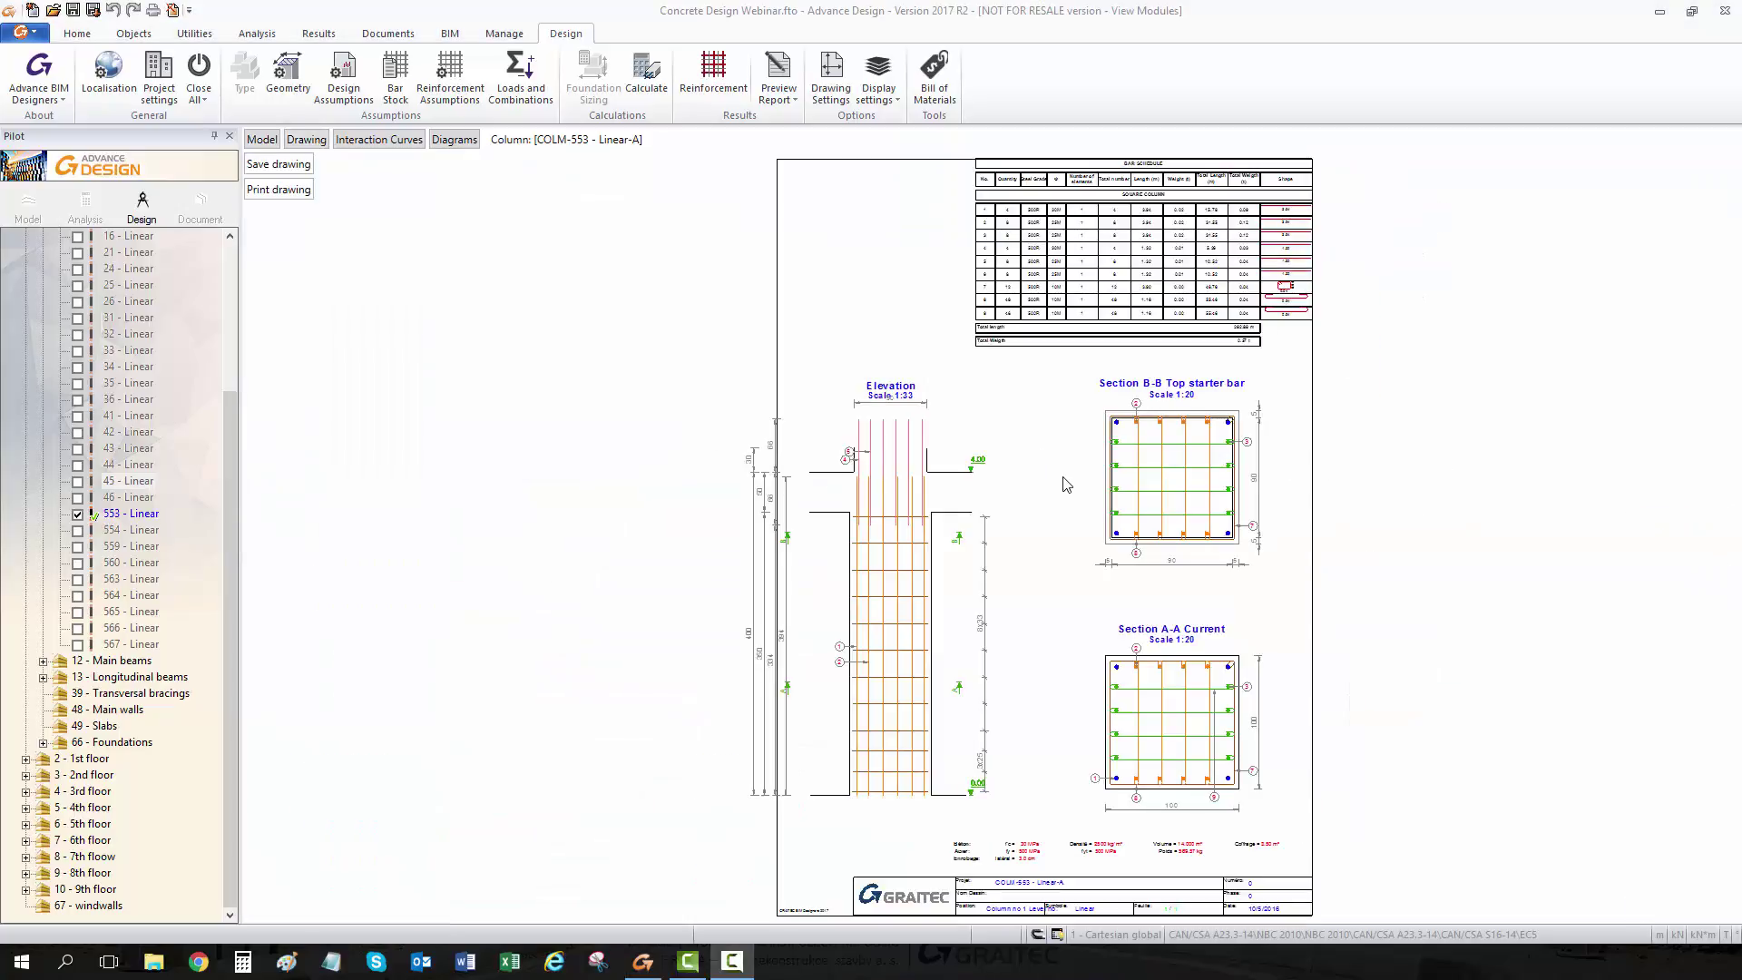
scroll(1003, 484, up, 3)
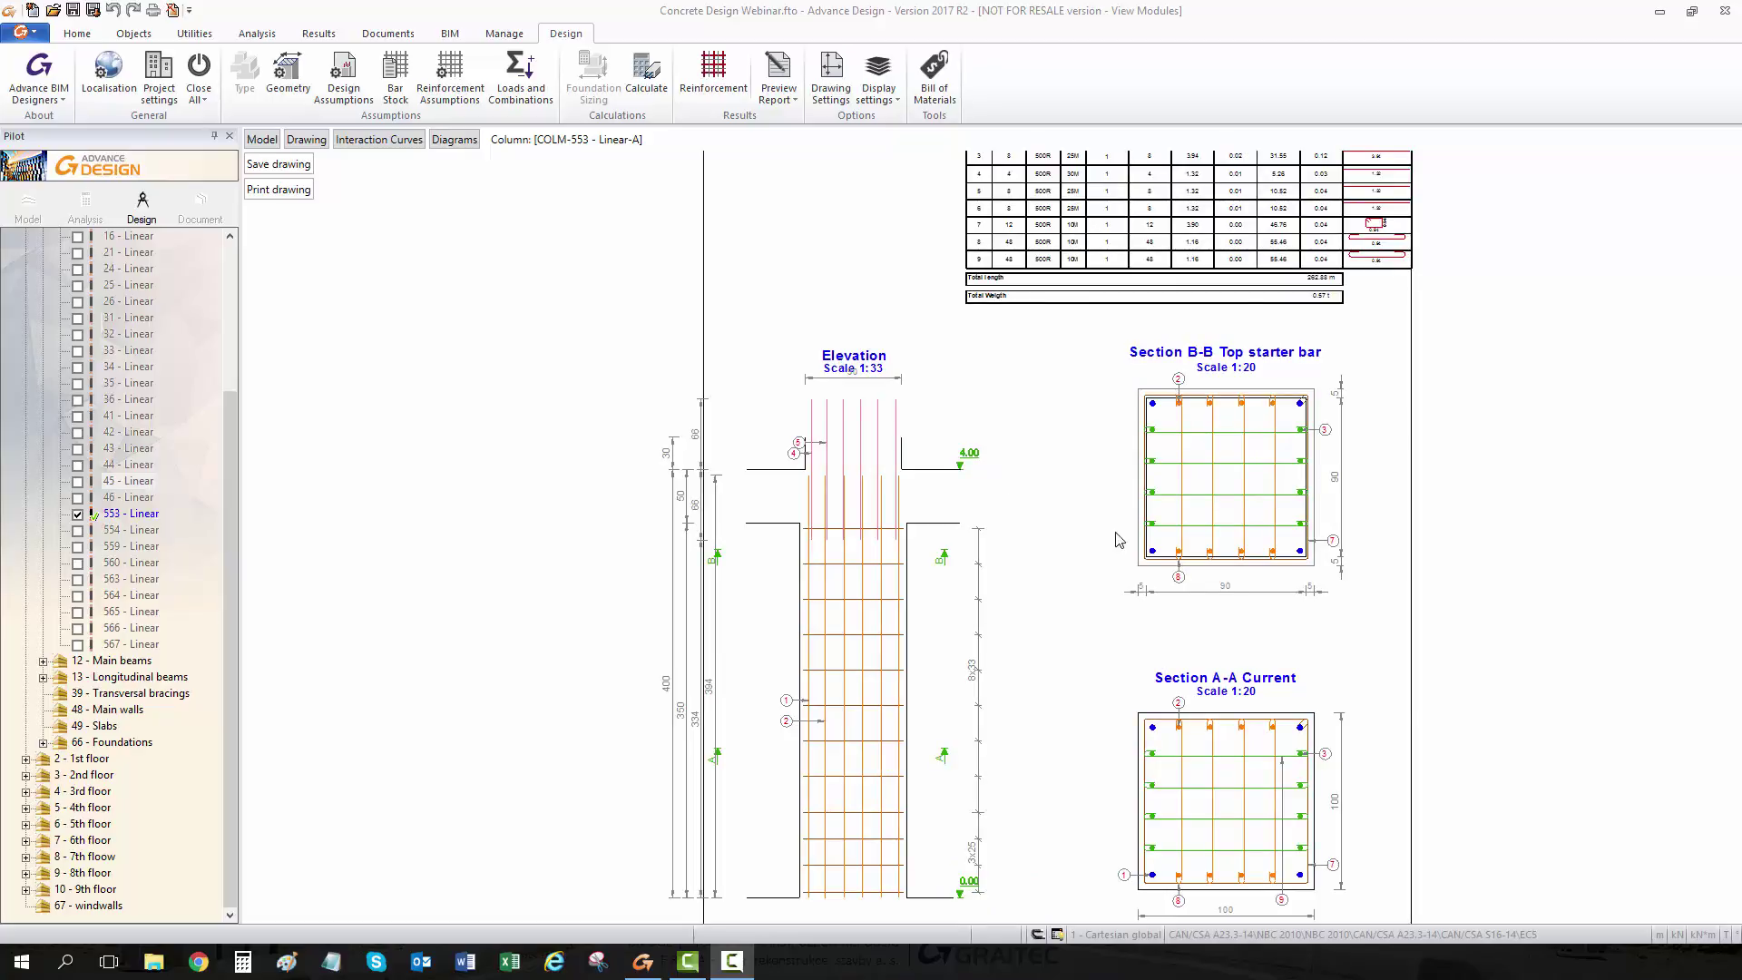
scroll(982, 325, up, 3)
scroll(982, 325, up, 2)
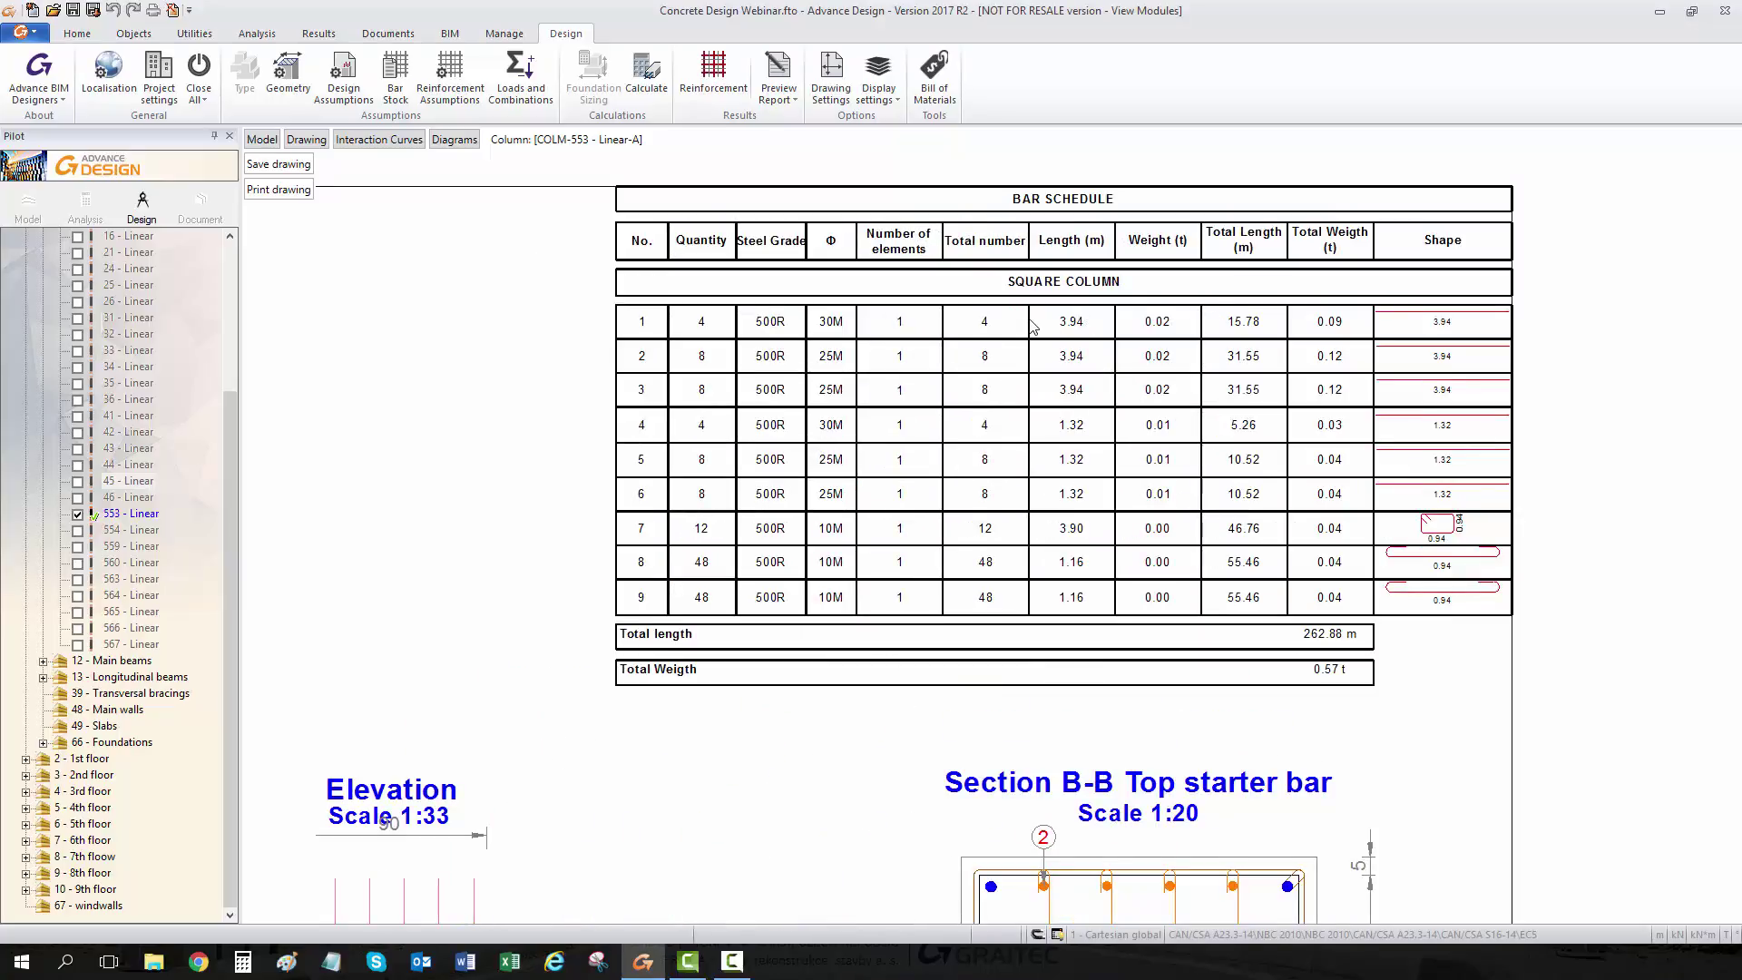
scroll(1032, 327, up, 3)
scroll(886, 478, down, 5)
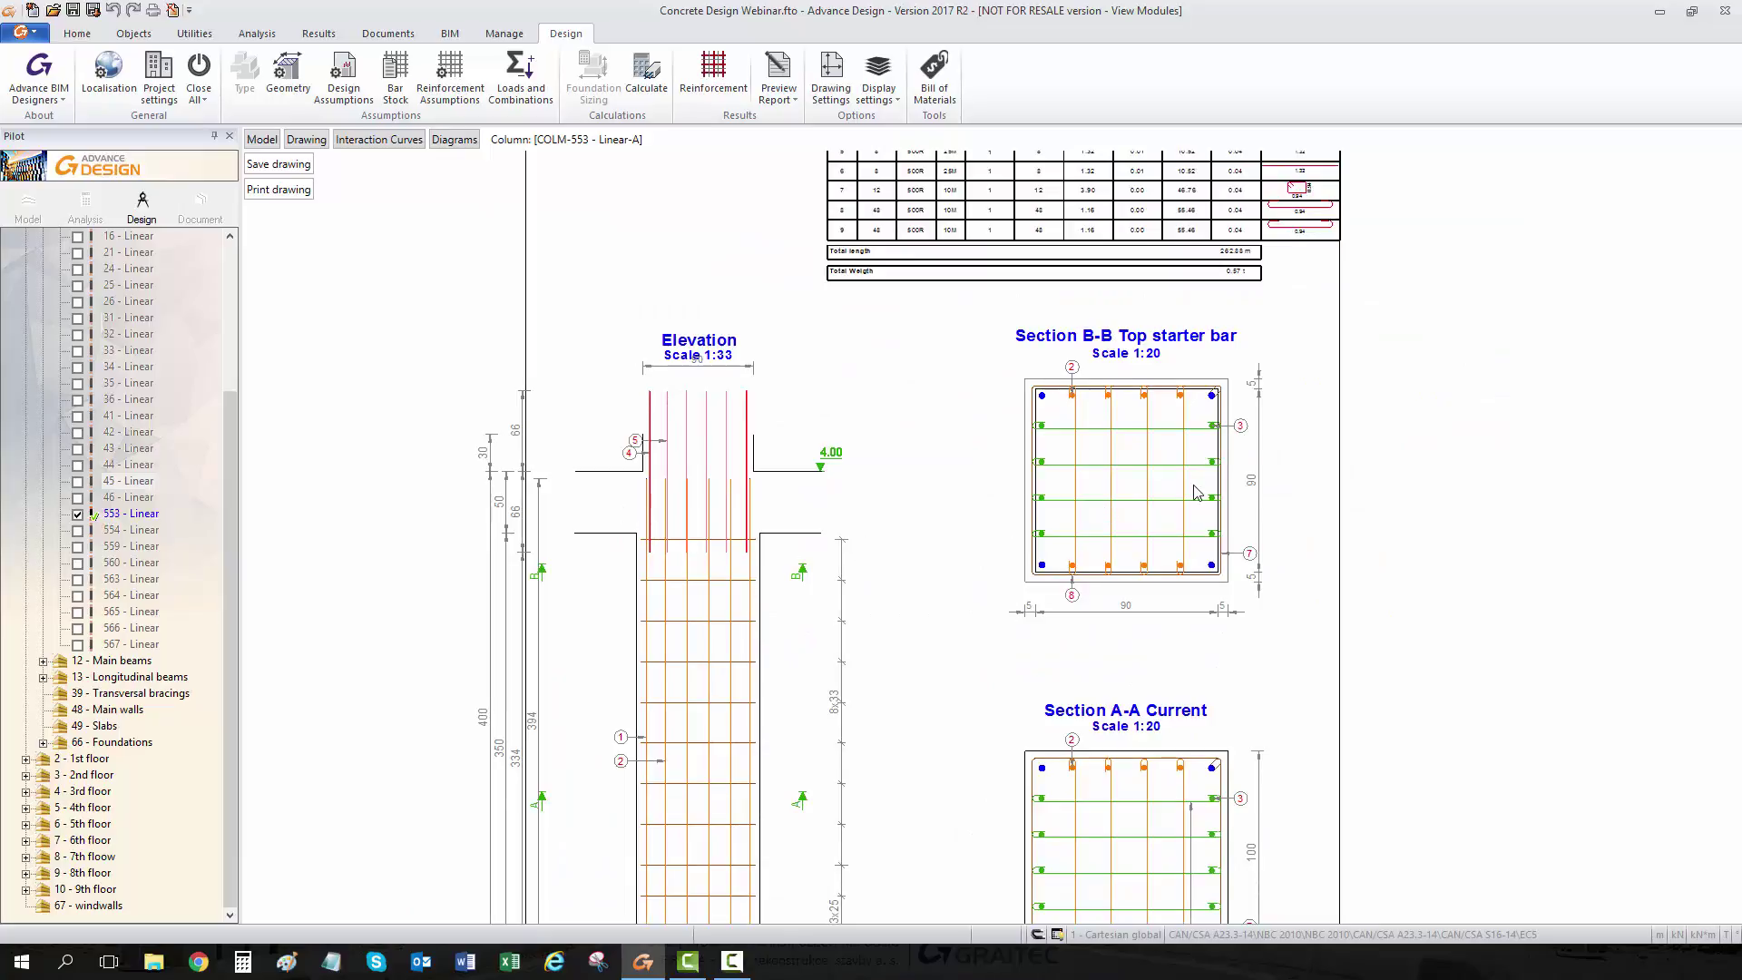
scroll(602, 551, down, 3)
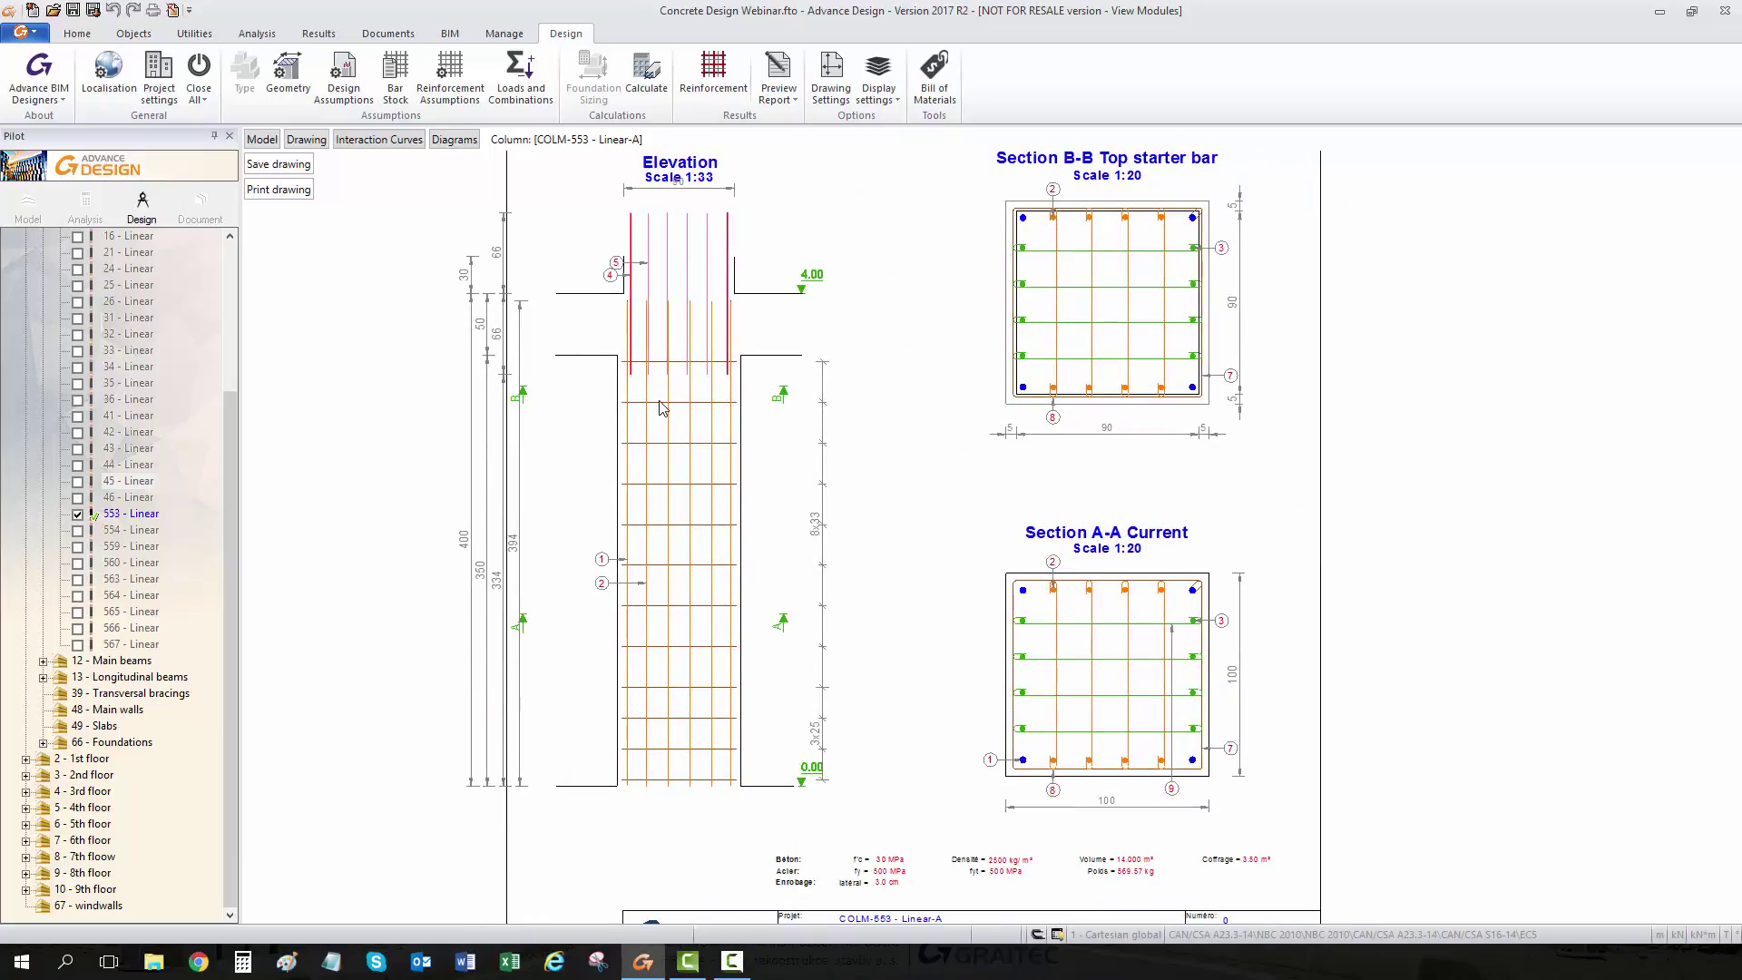
scroll(753, 532, up, 3)
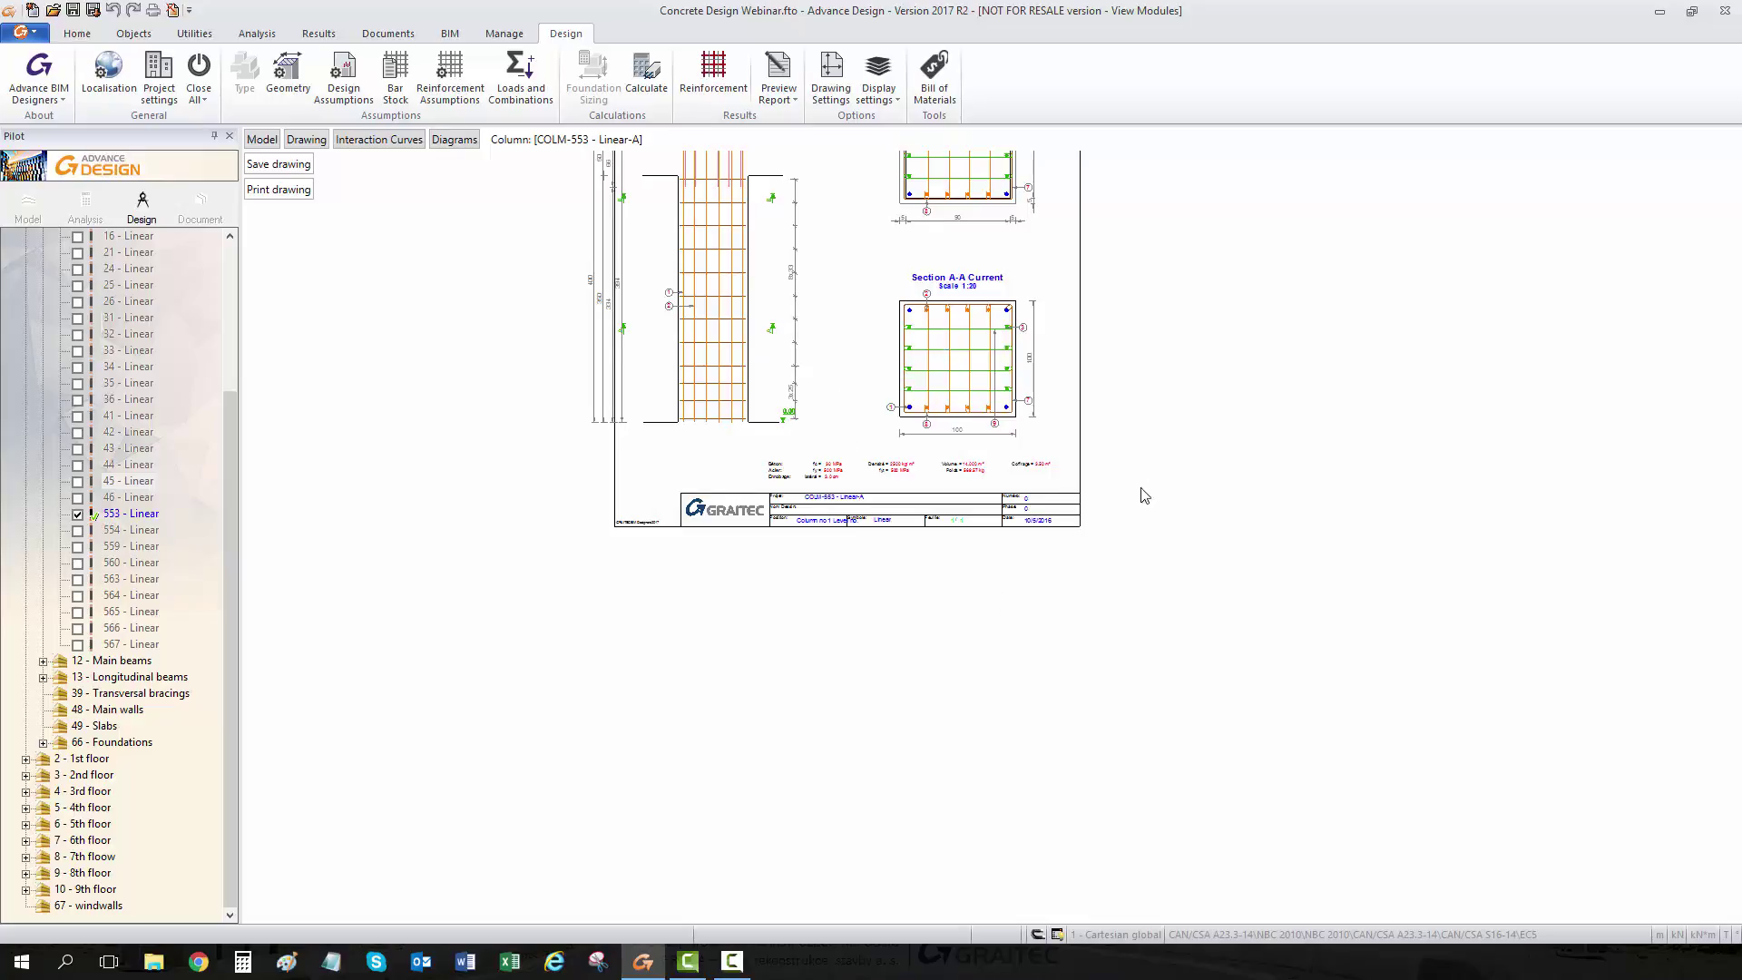
scroll(694, 522, up, 2)
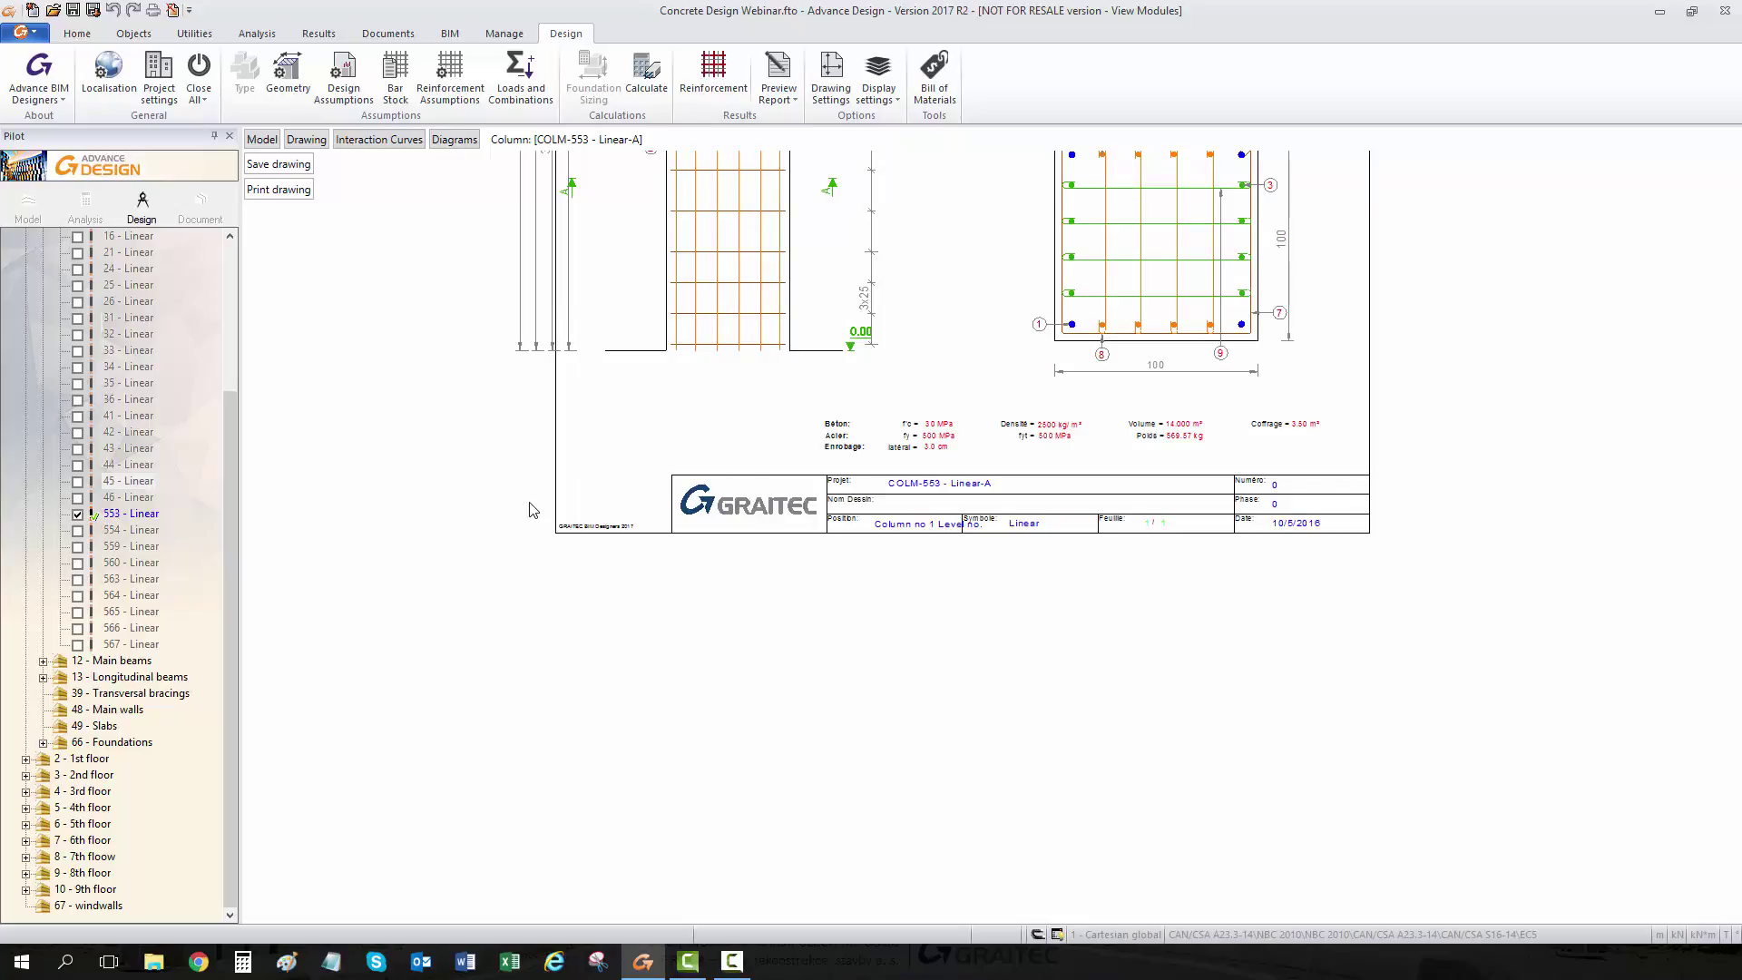
scroll(1008, 413, down, 3)
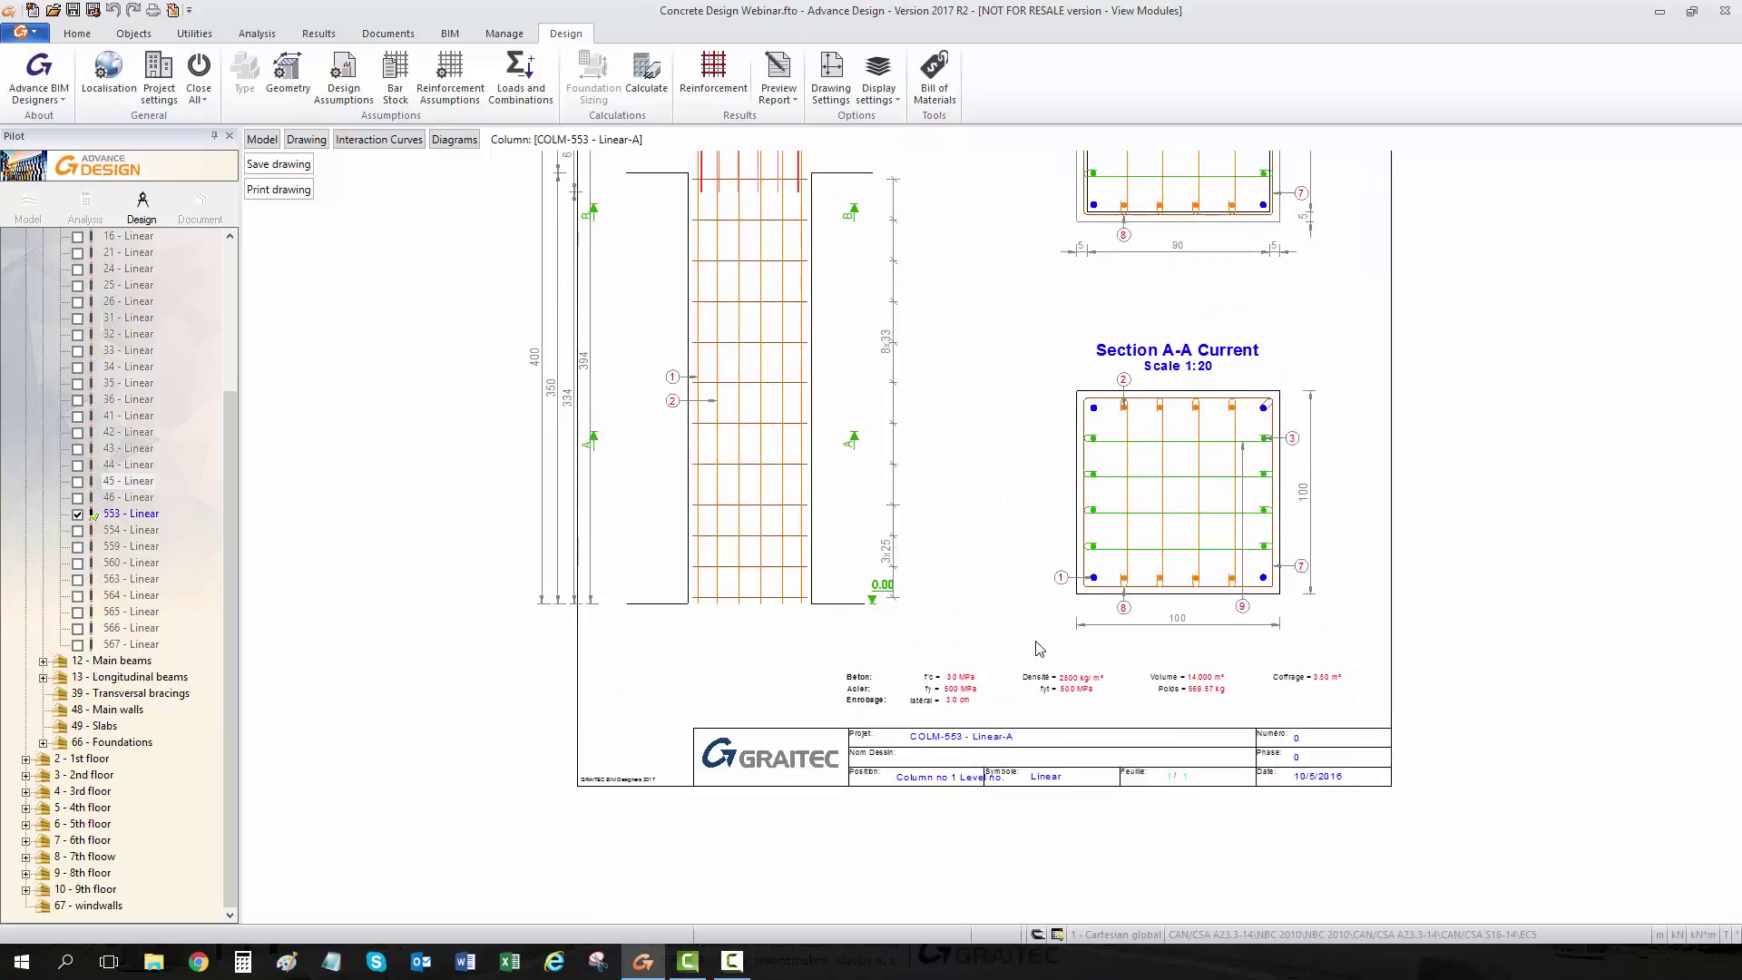
Review the column's interaction curves and internal force diagrams, and return to the model view.
click(361, 141)
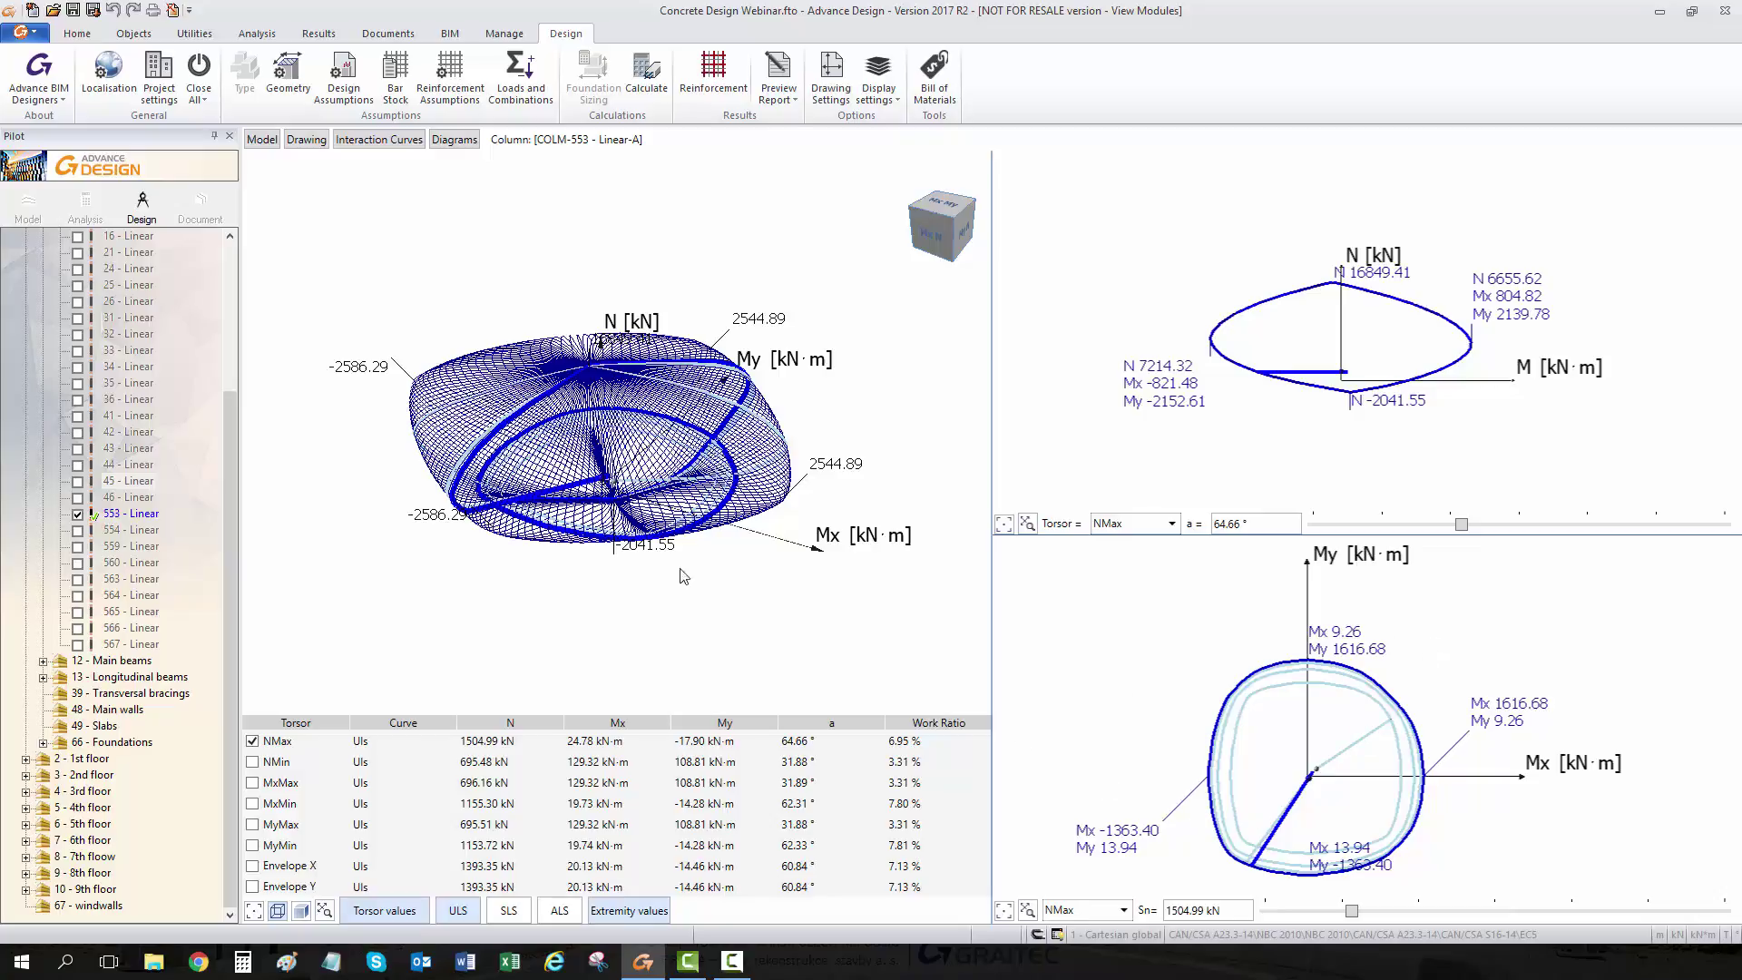
click(454, 139)
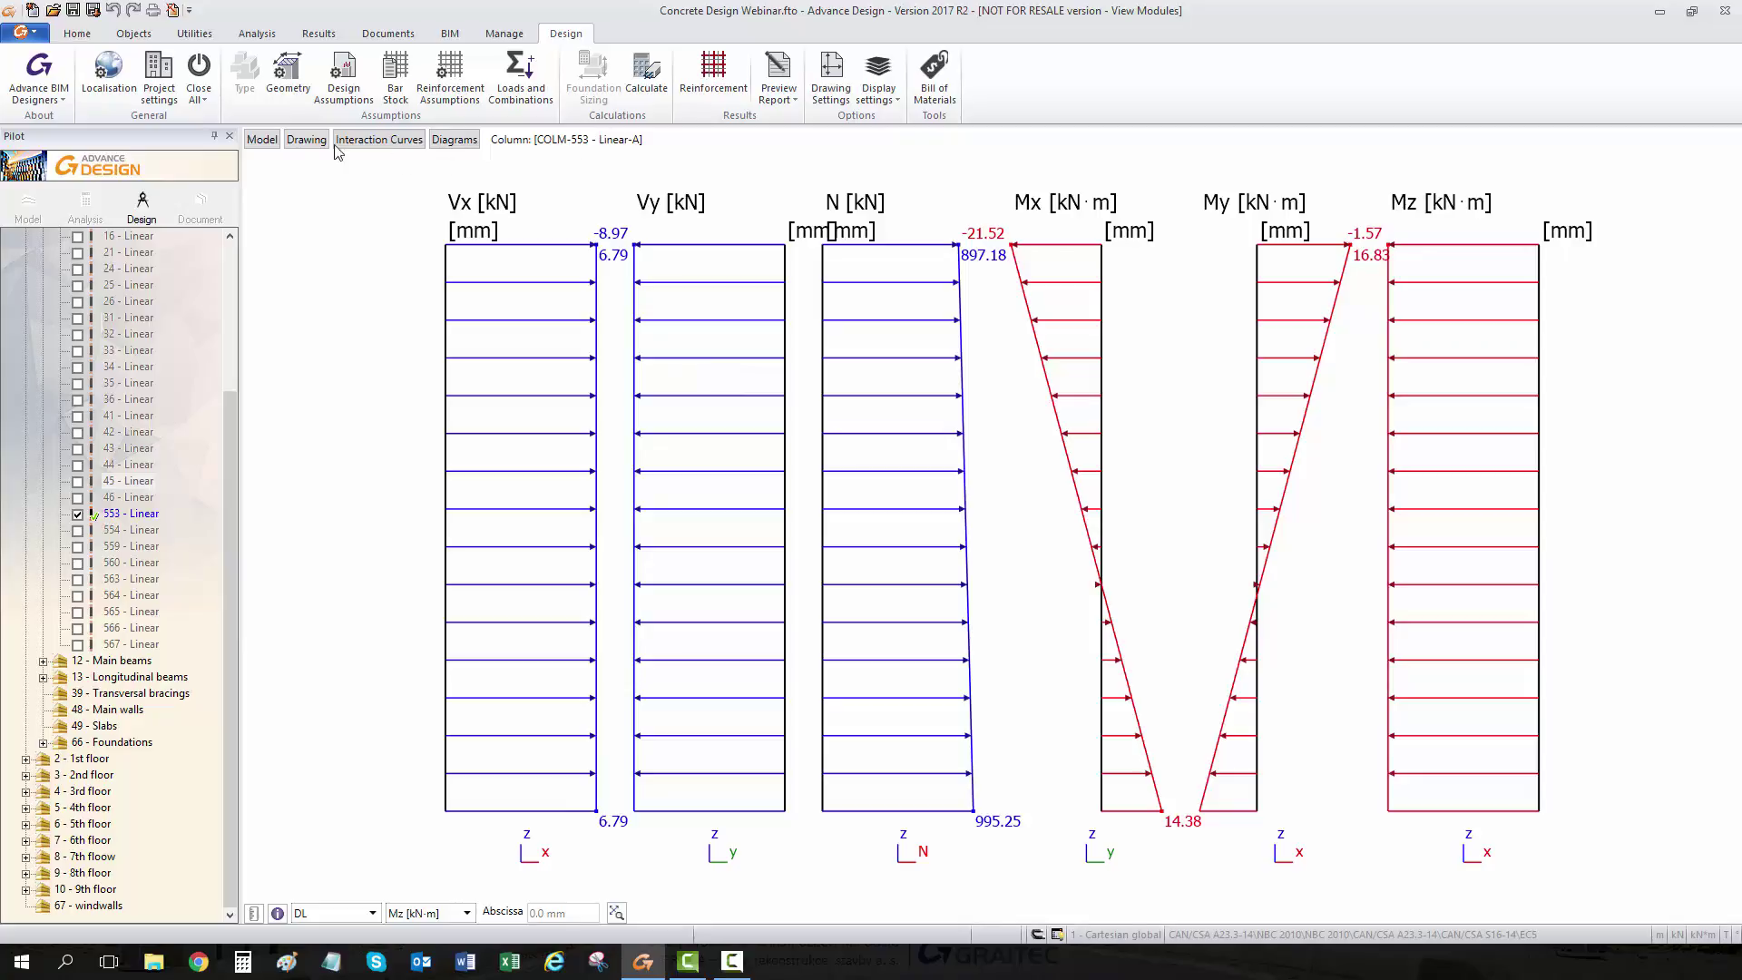
click(261, 140)
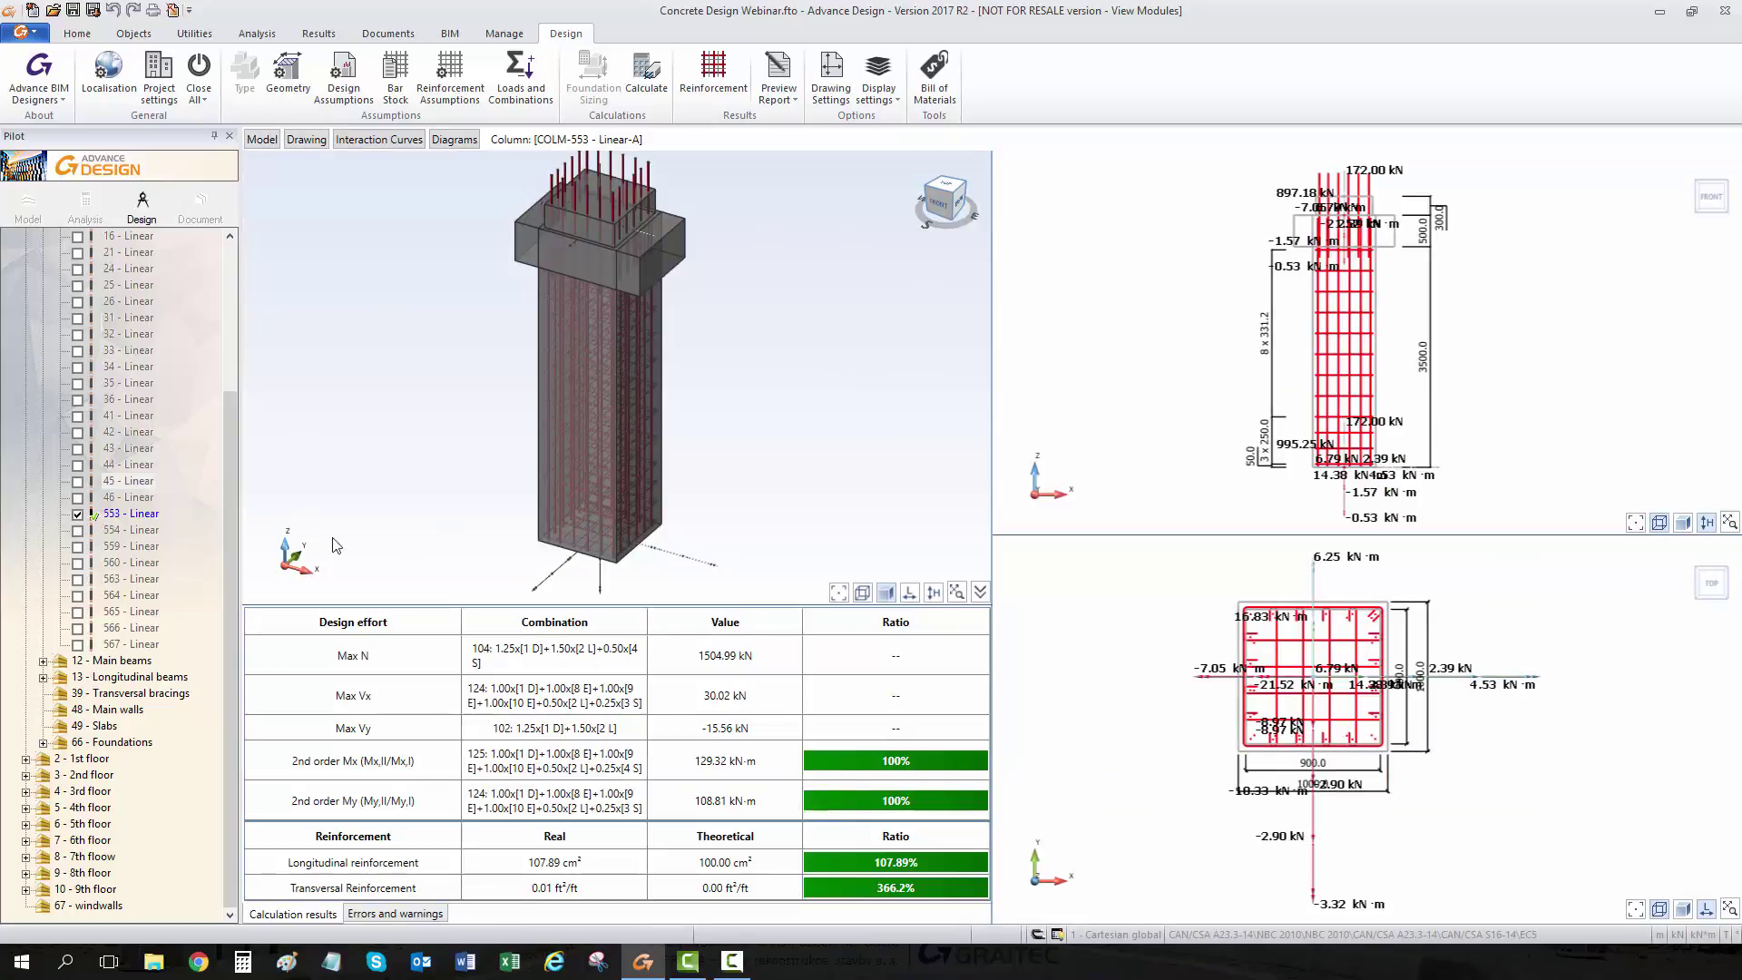
Inspect the reinforced column from another 3D angle and in an enlarged front elevation, and restore the multi-view layout.
middle_drag(630, 377, 538, 420)
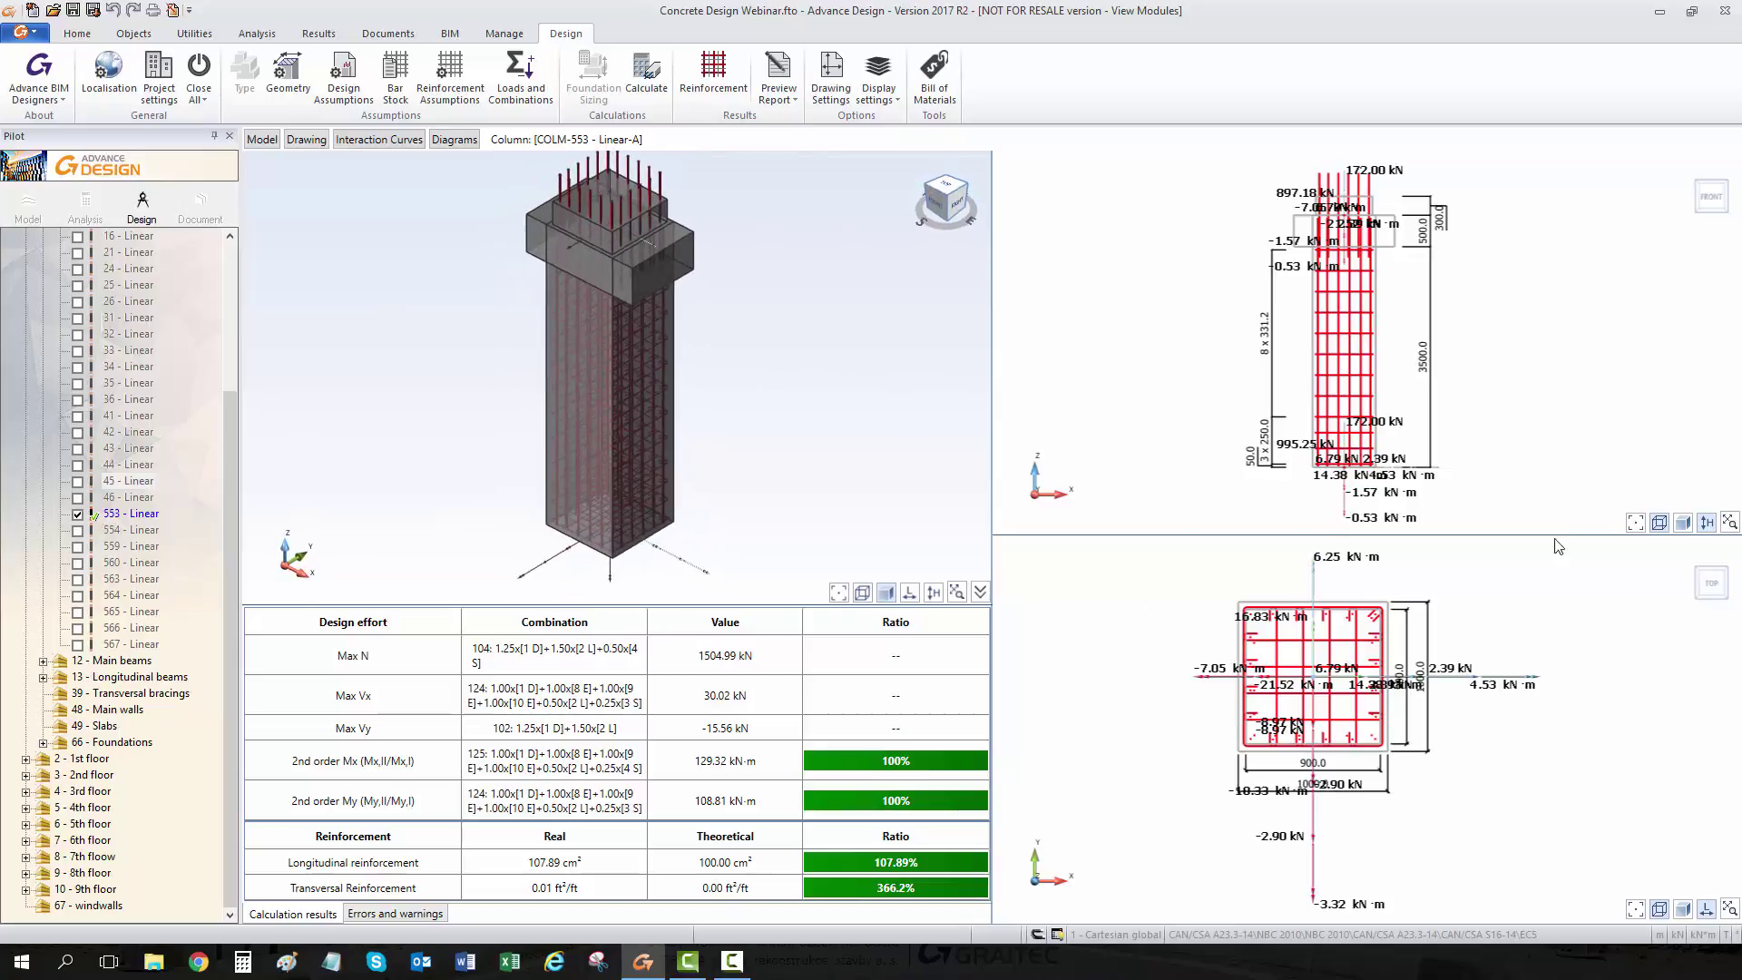
click(1636, 524)
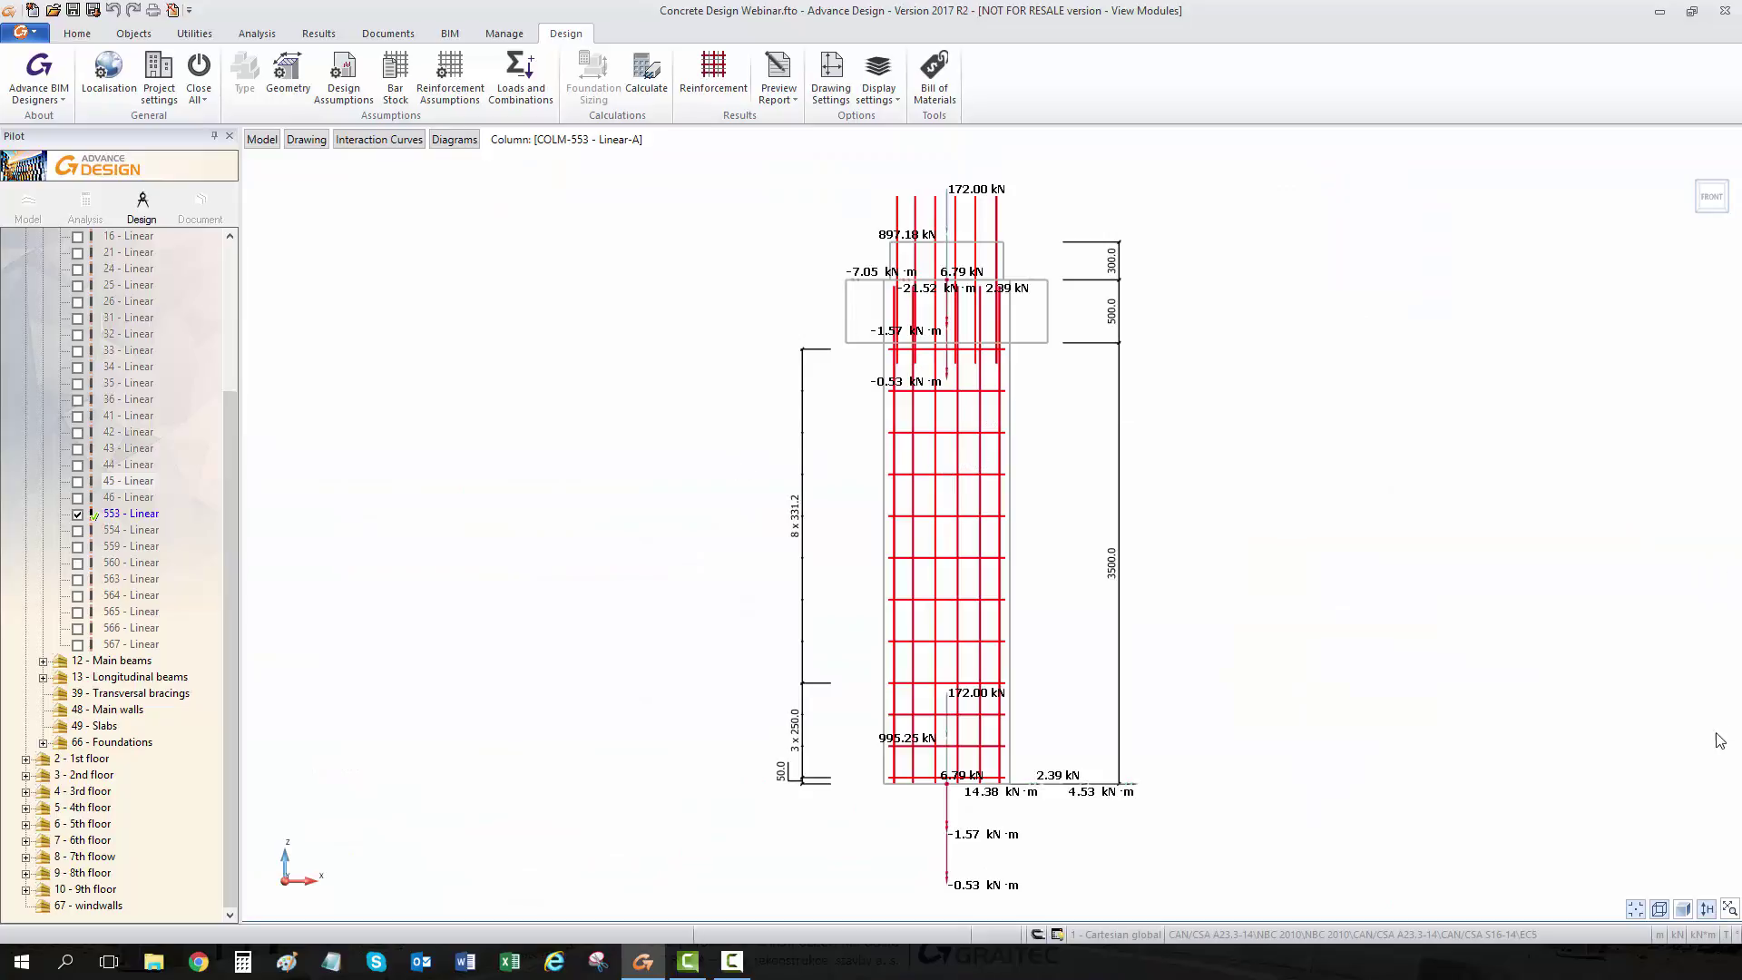
click(1635, 908)
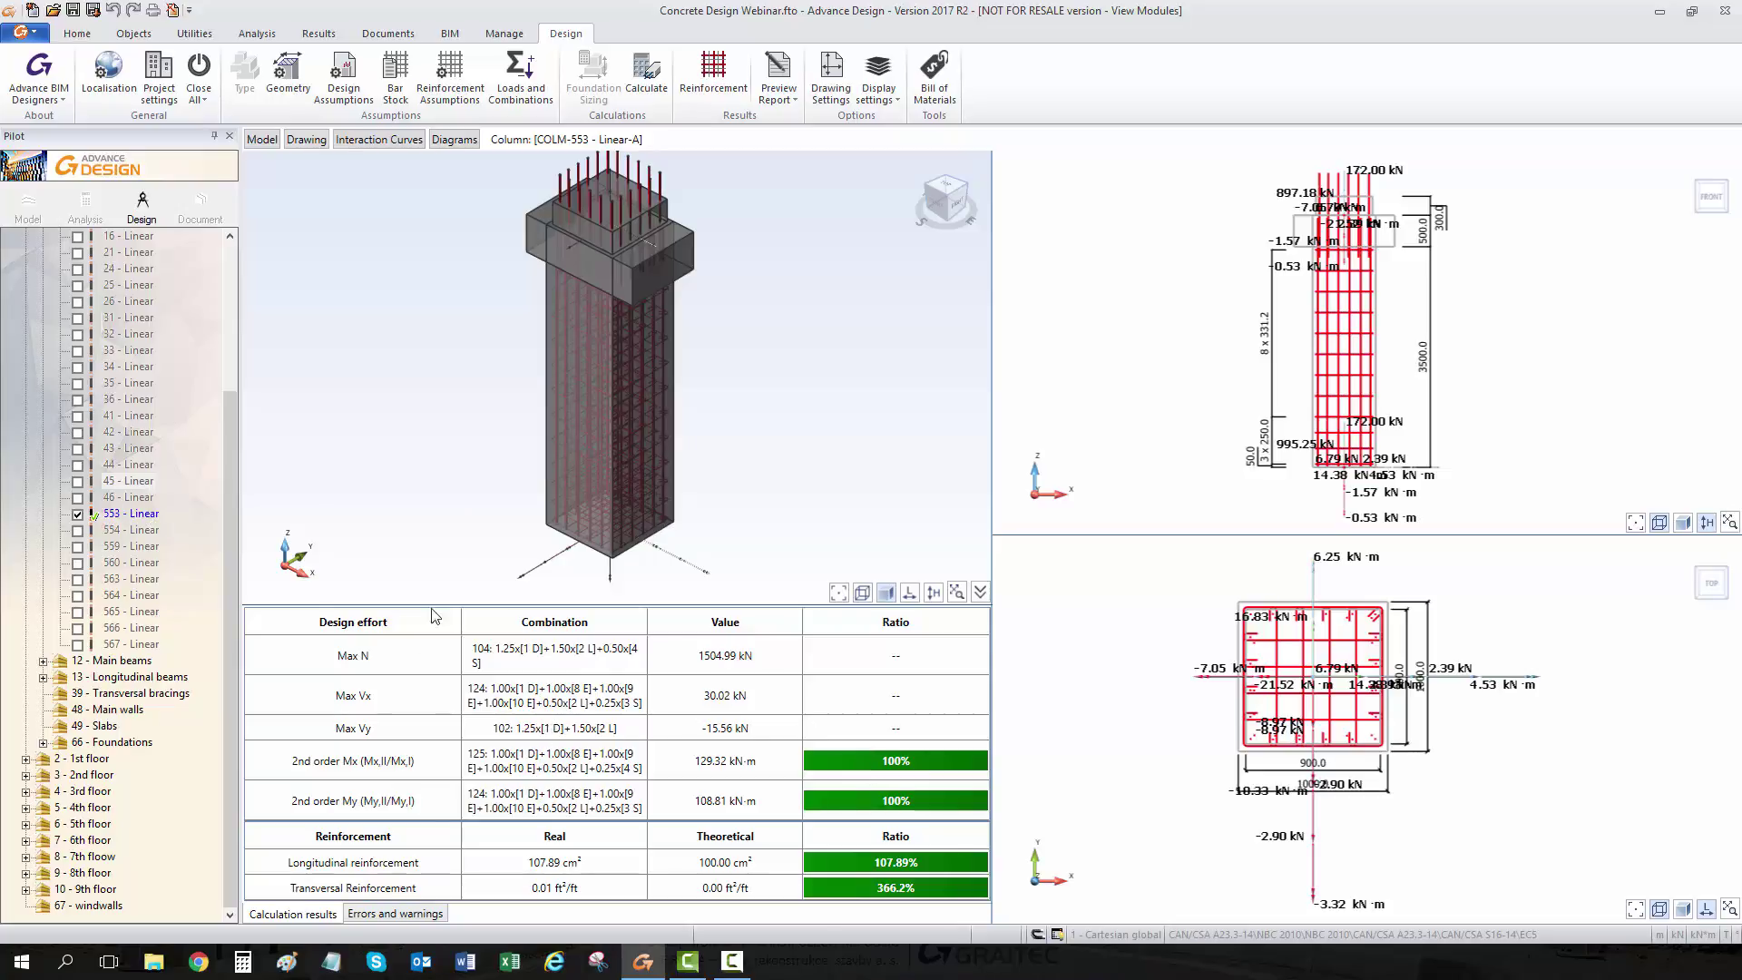
Examine the generated longitudinal reinforcement, including the main longitudinal bars and the diameters available along x.
click(708, 77)
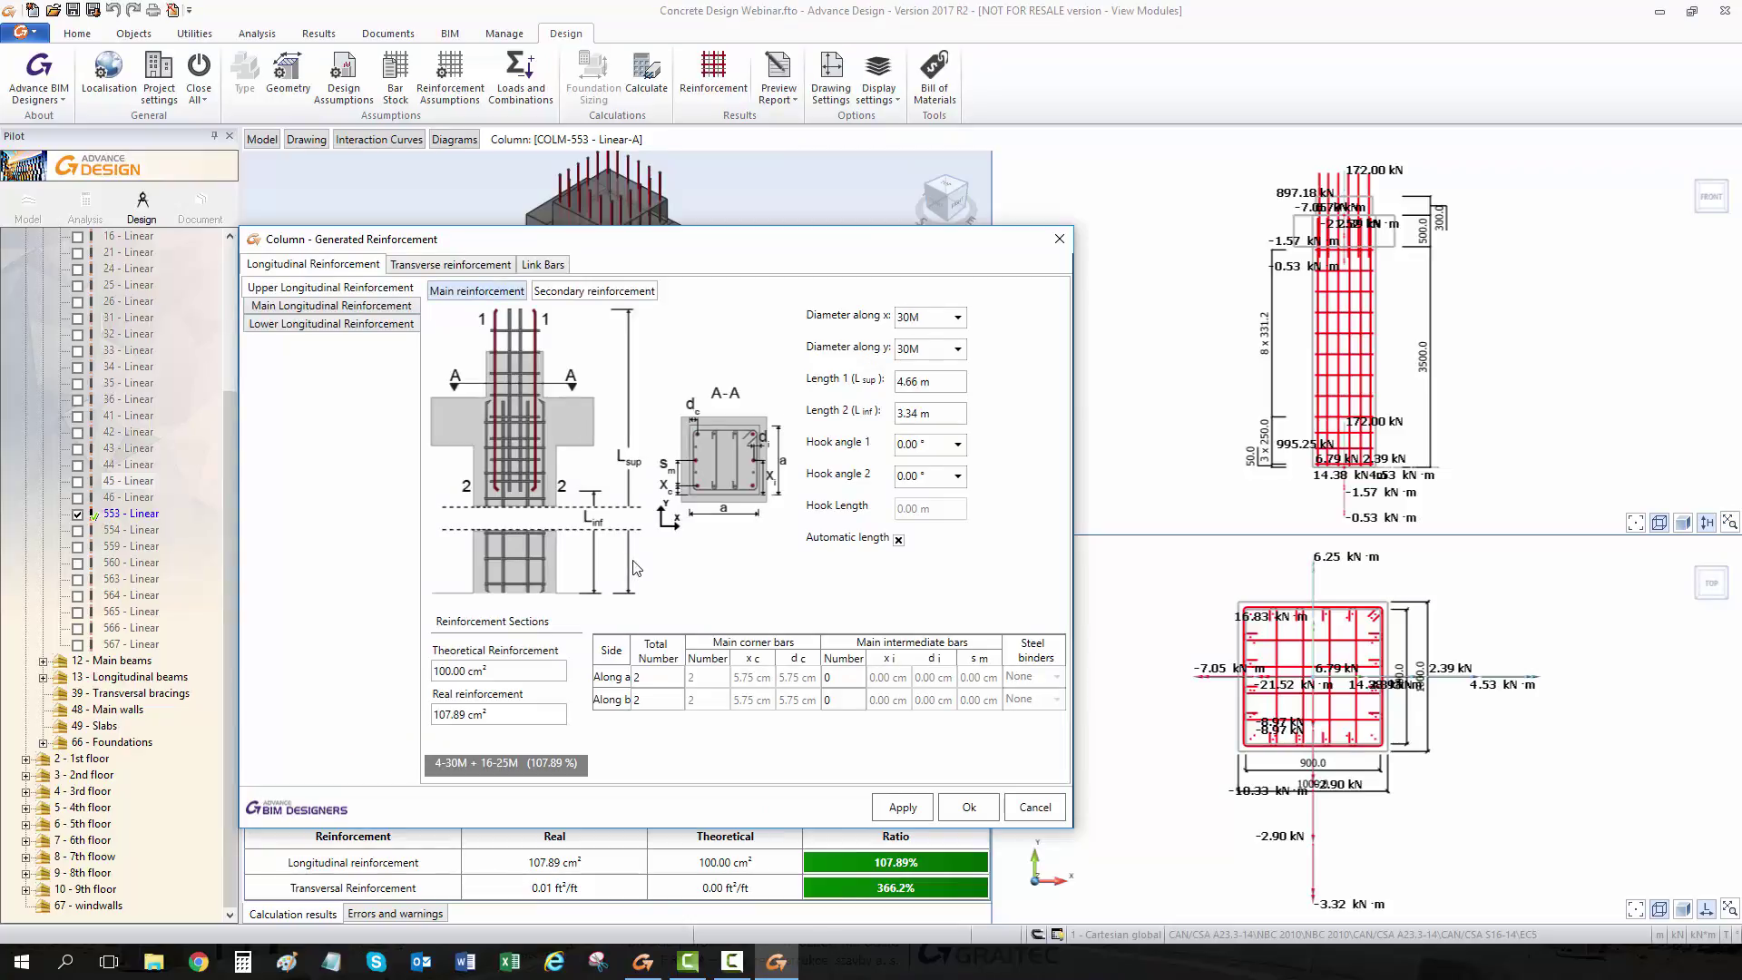
click(317, 308)
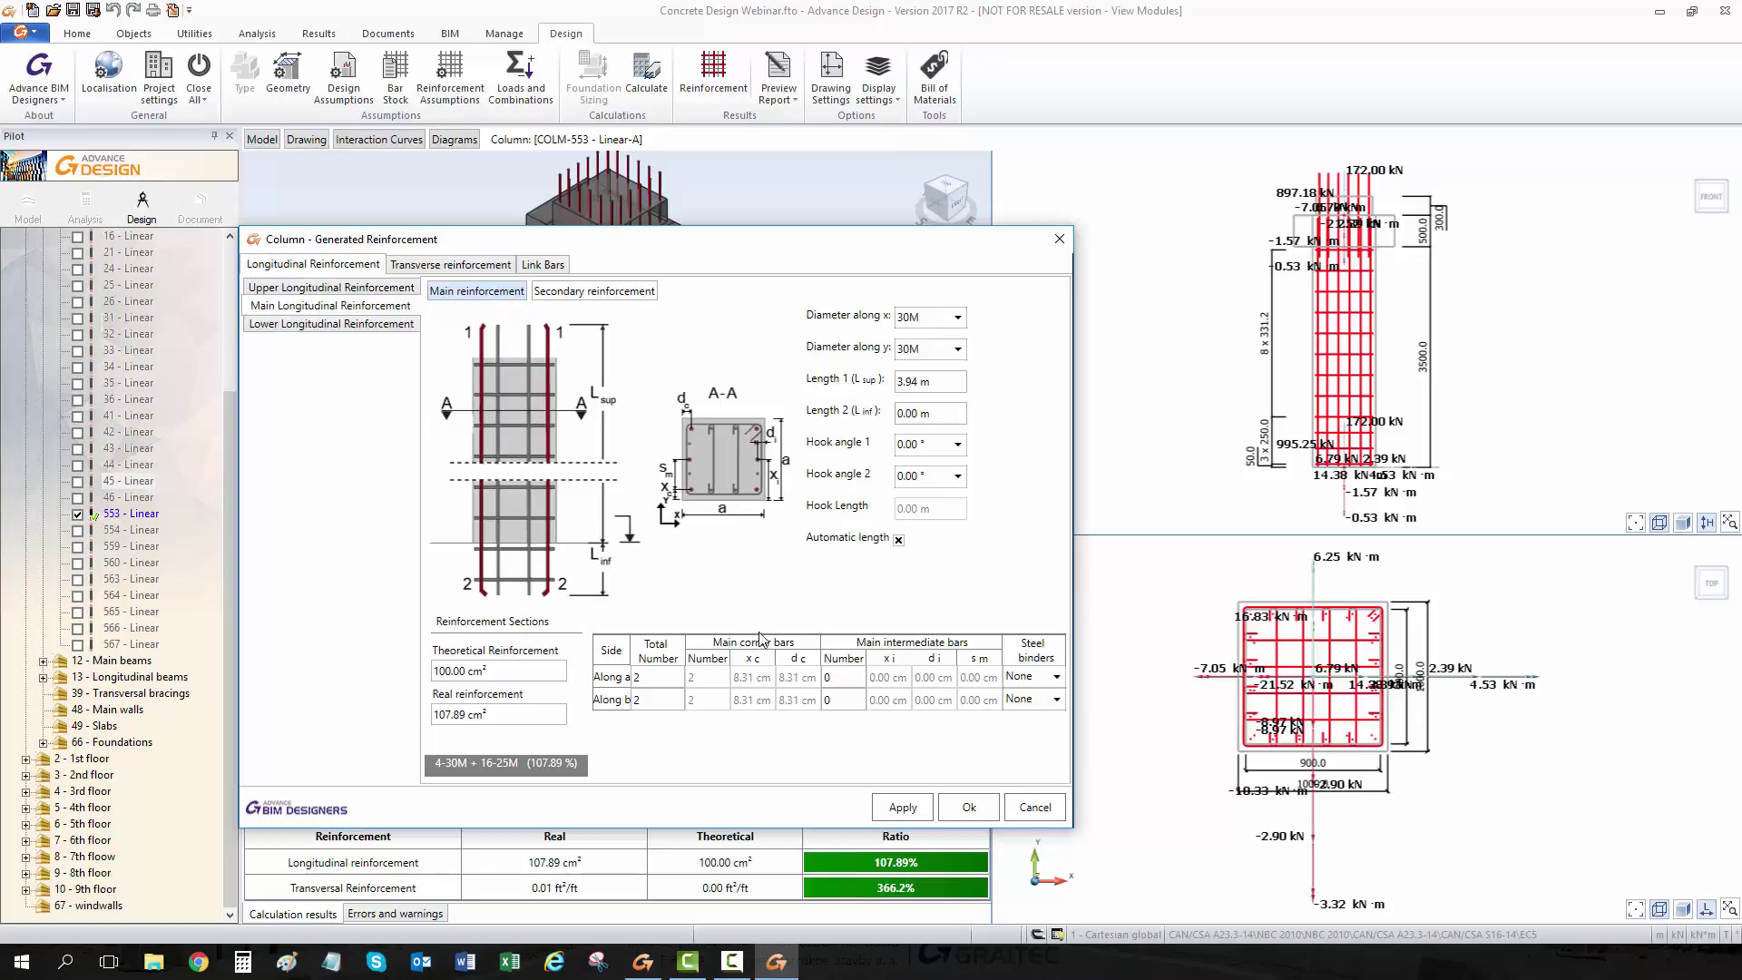
click(930, 319)
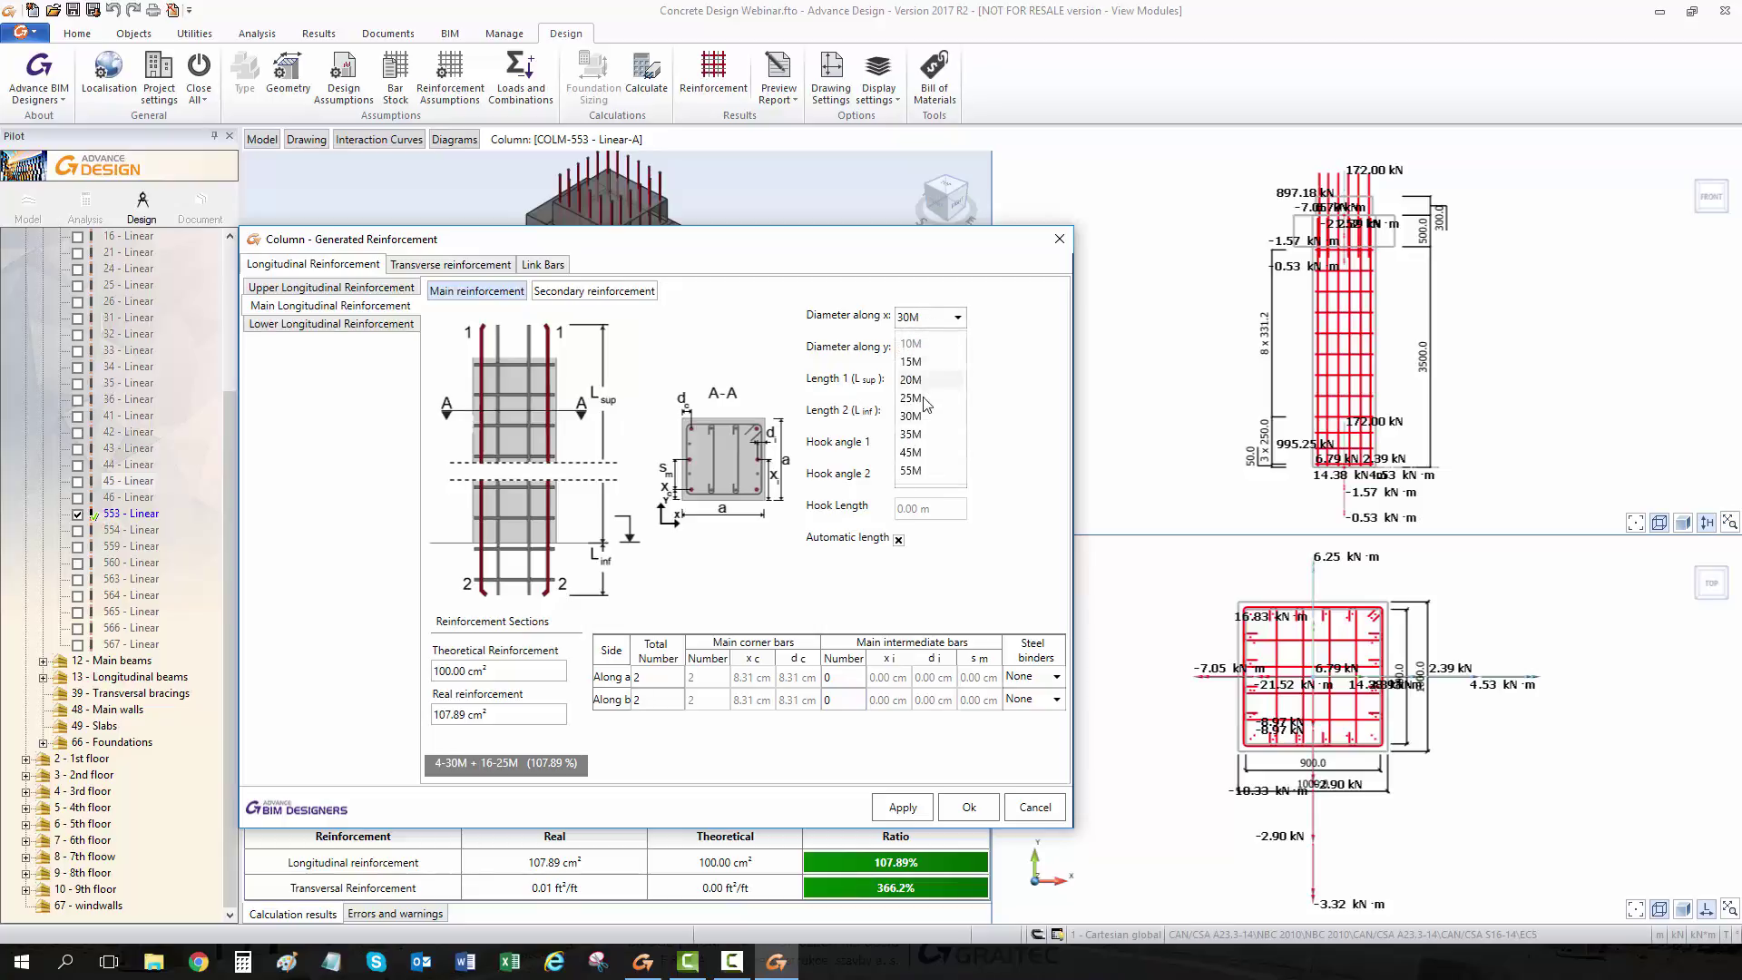
click(640, 243)
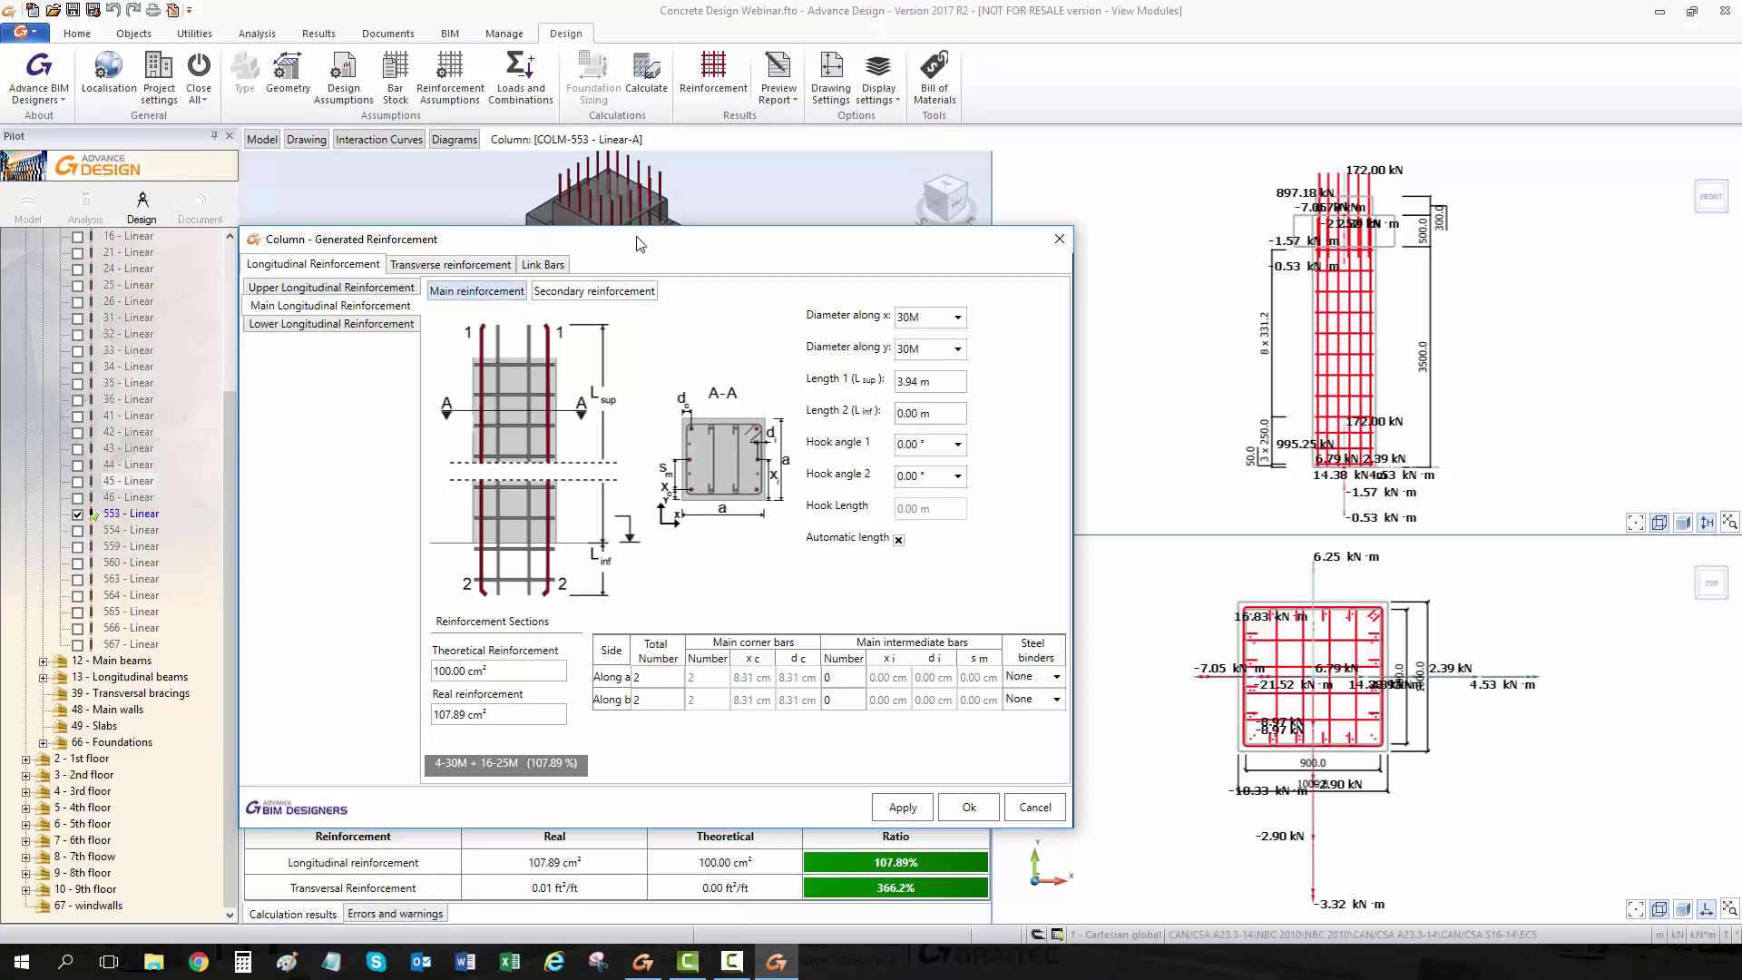
Review the upper, main and lower transversal reinforcement and the link bar arrangements, and close the generated reinforcement without changes.
click(495, 266)
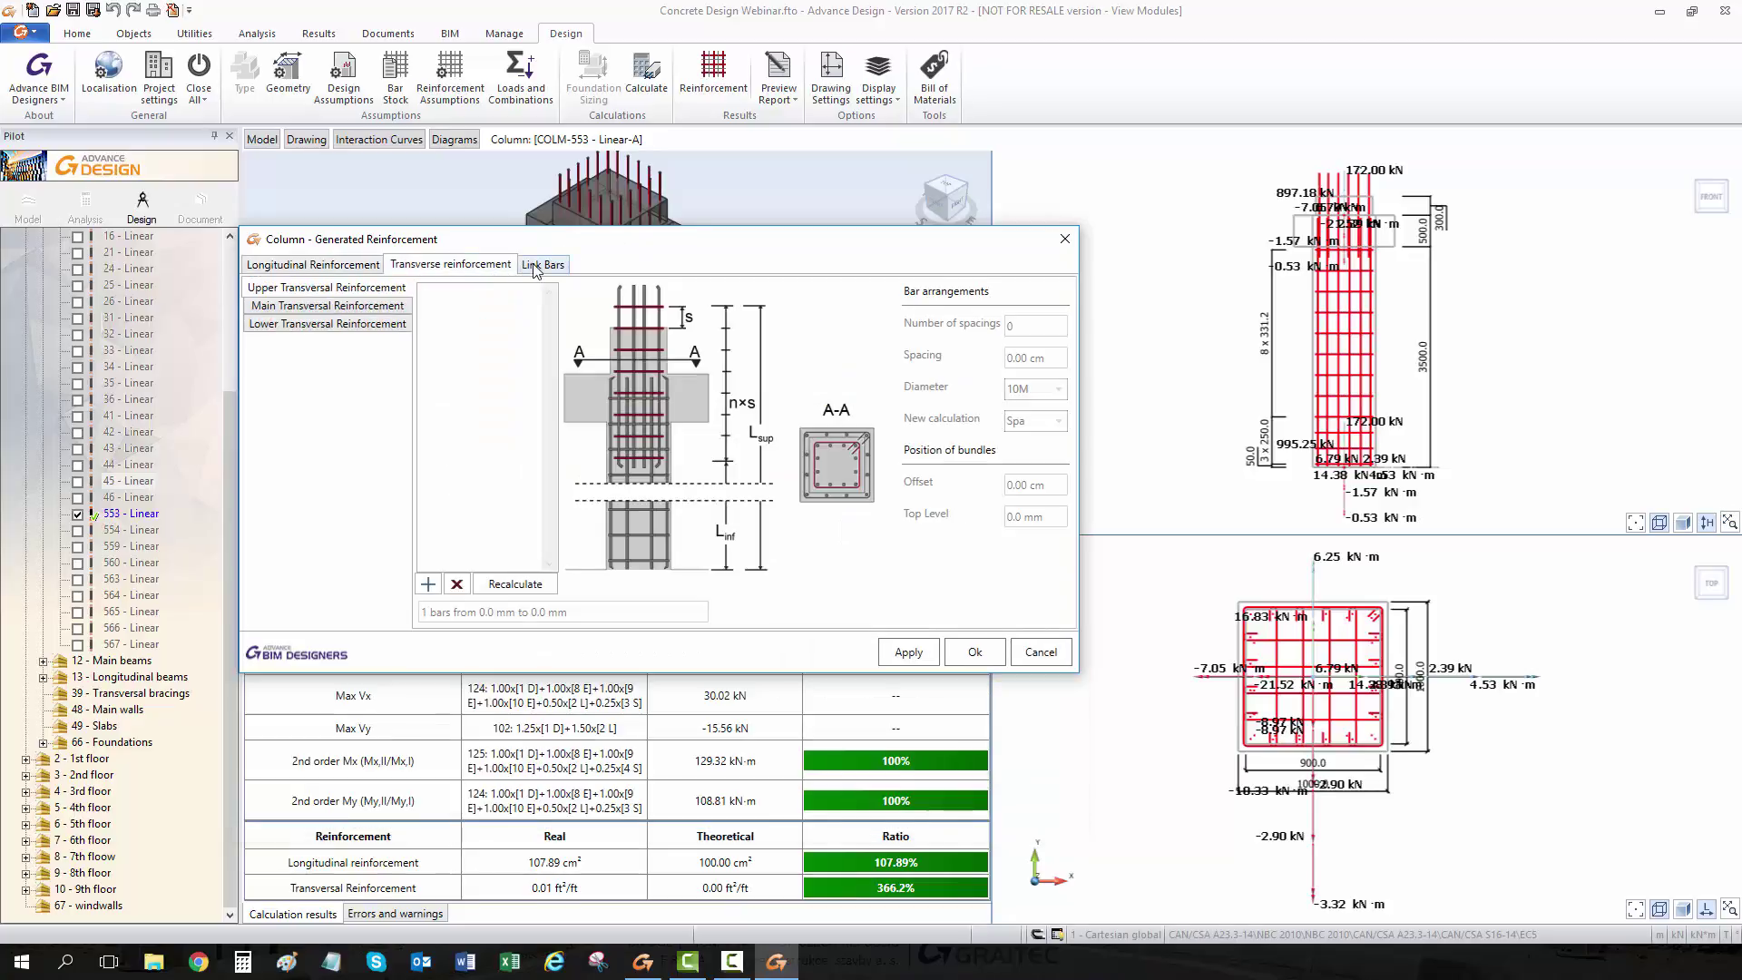
click(375, 324)
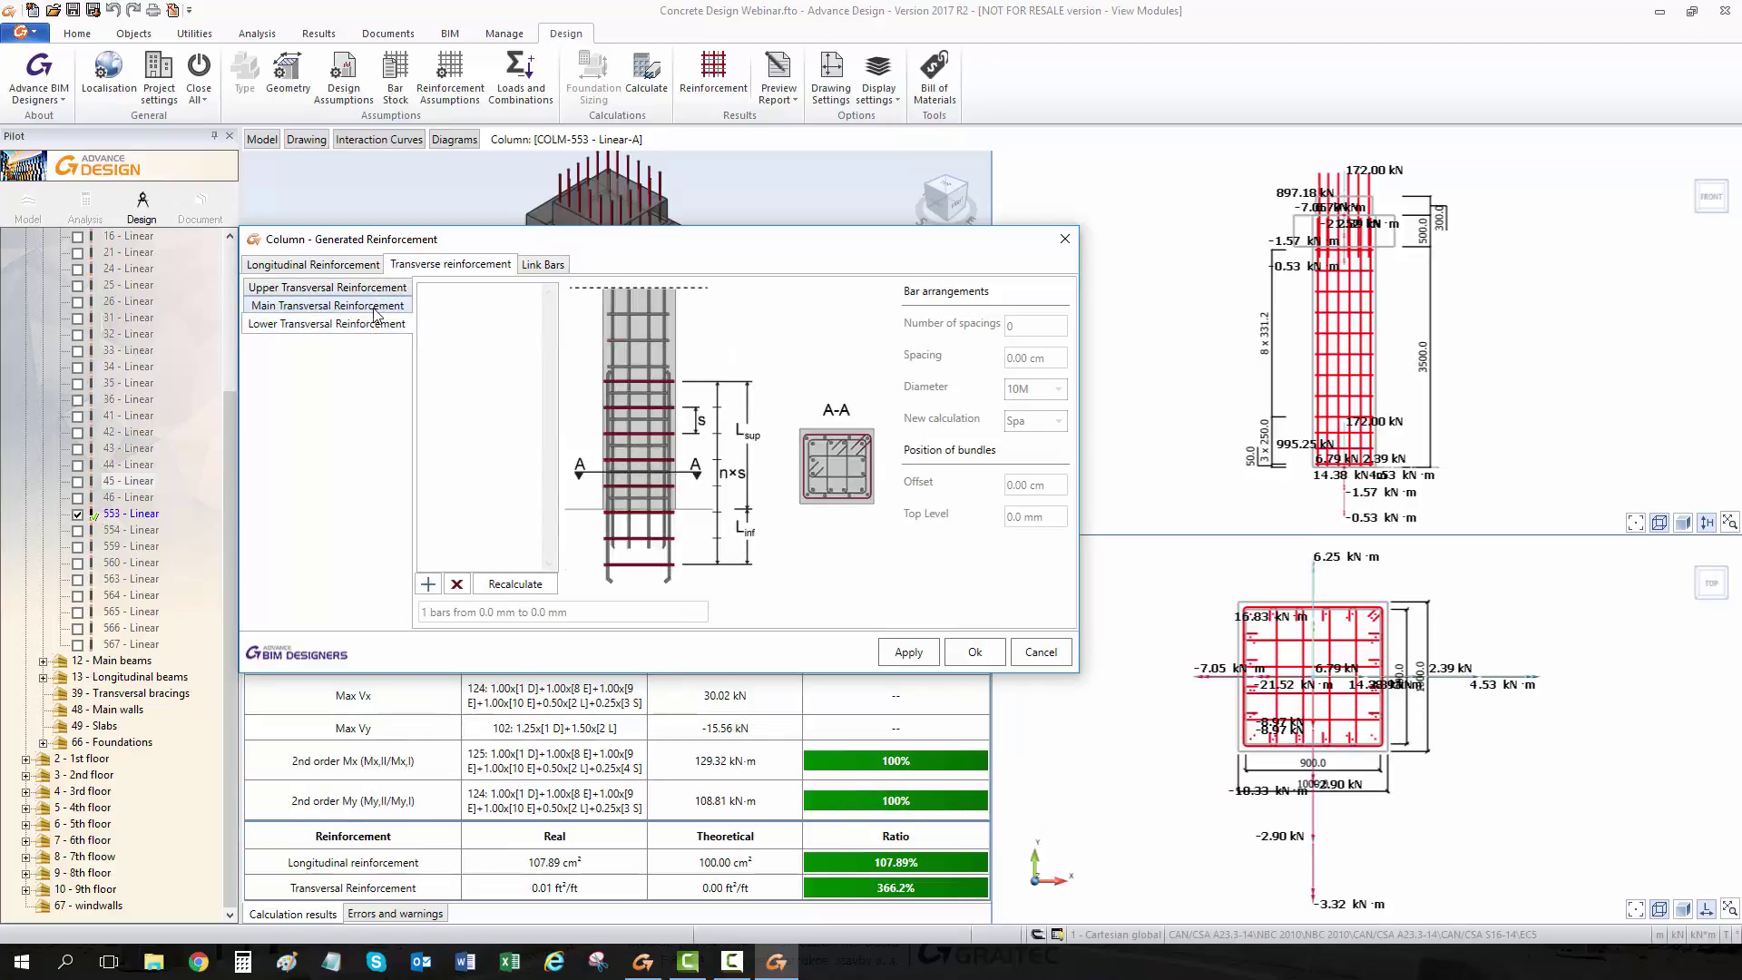
click(377, 309)
click(375, 289)
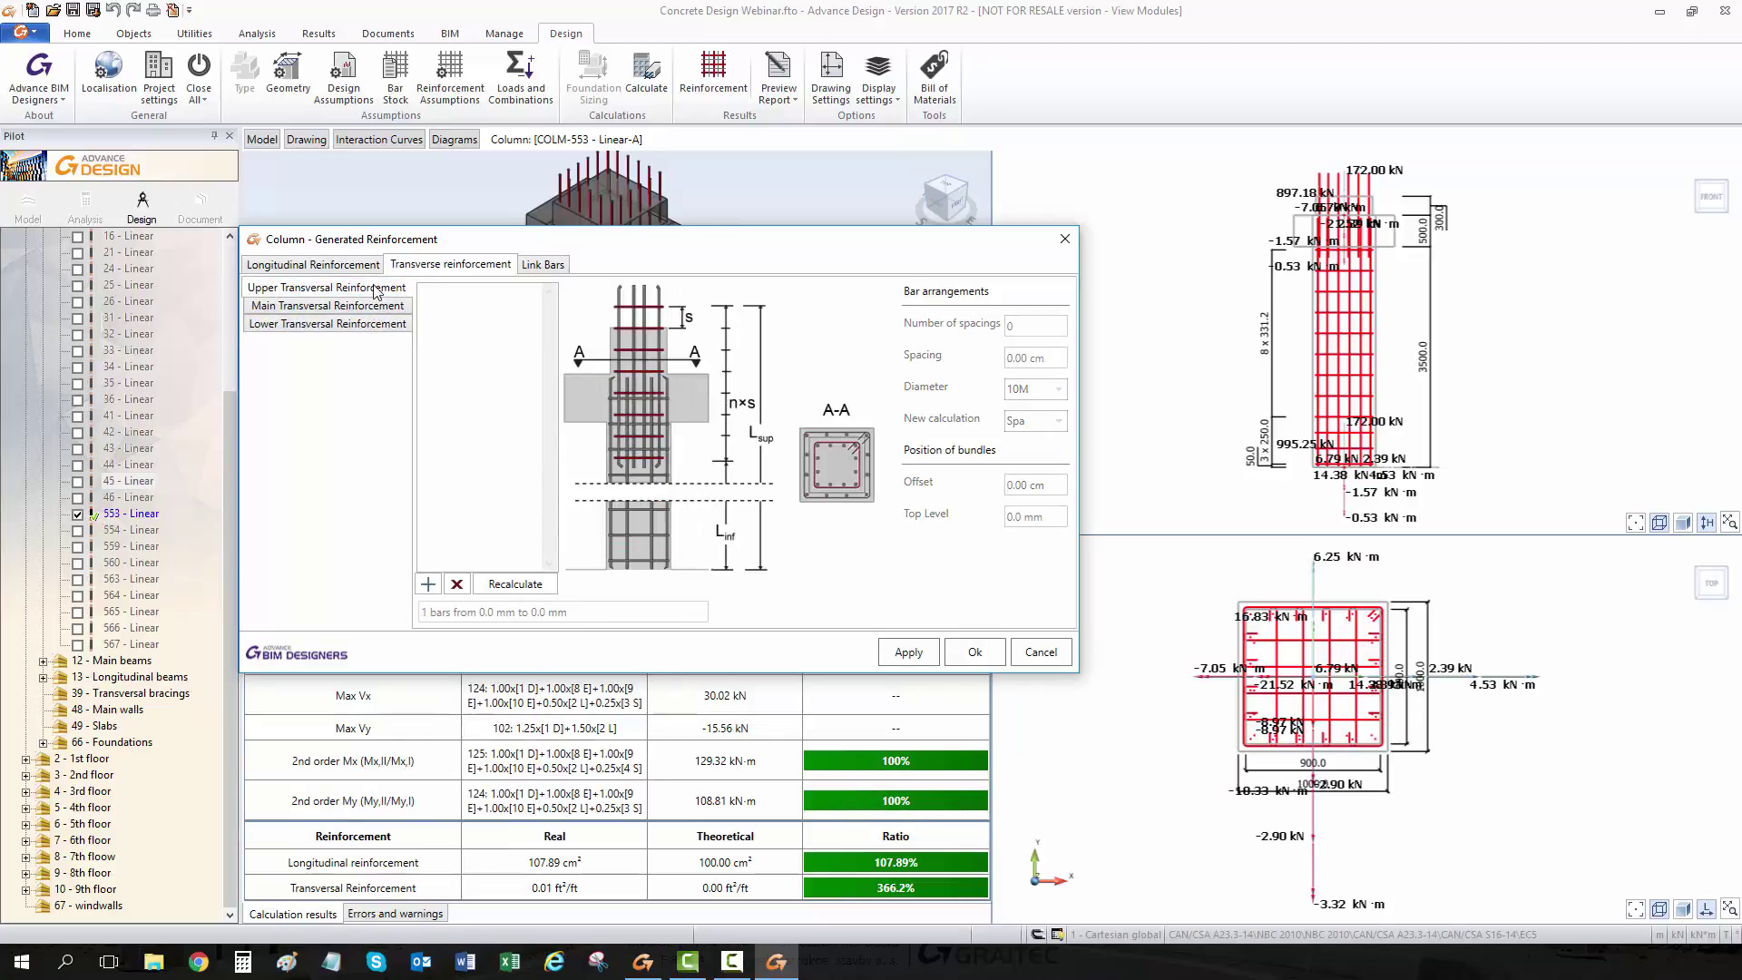
click(530, 267)
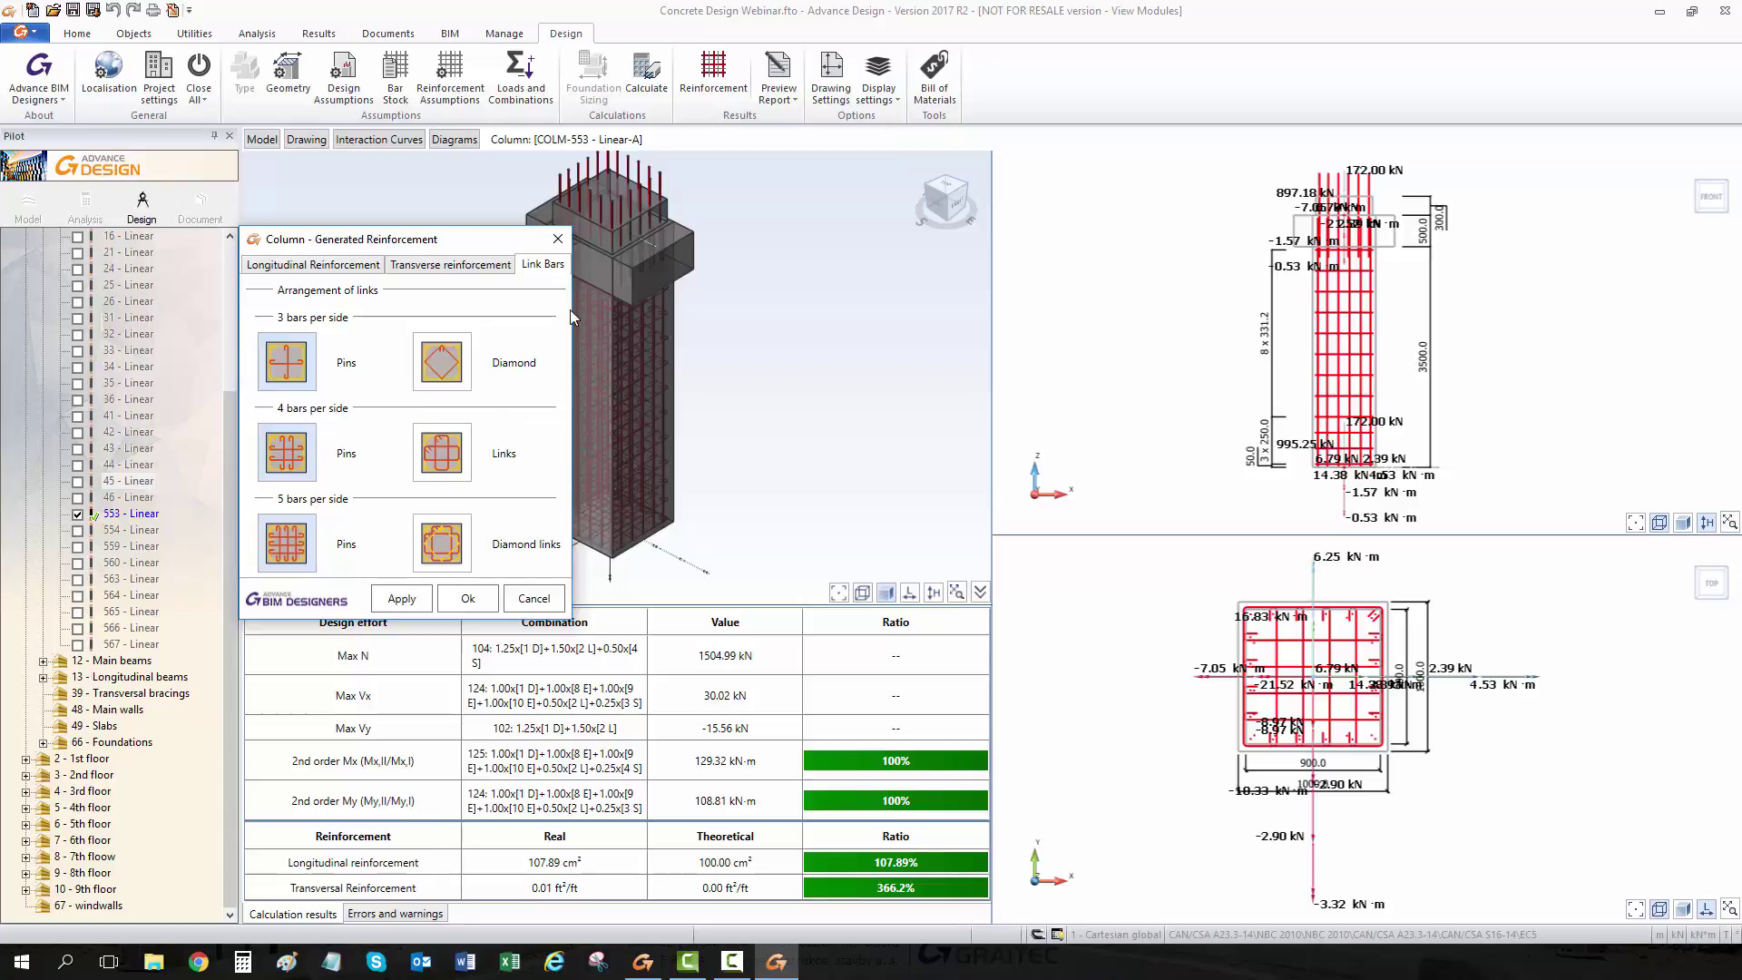
click(558, 239)
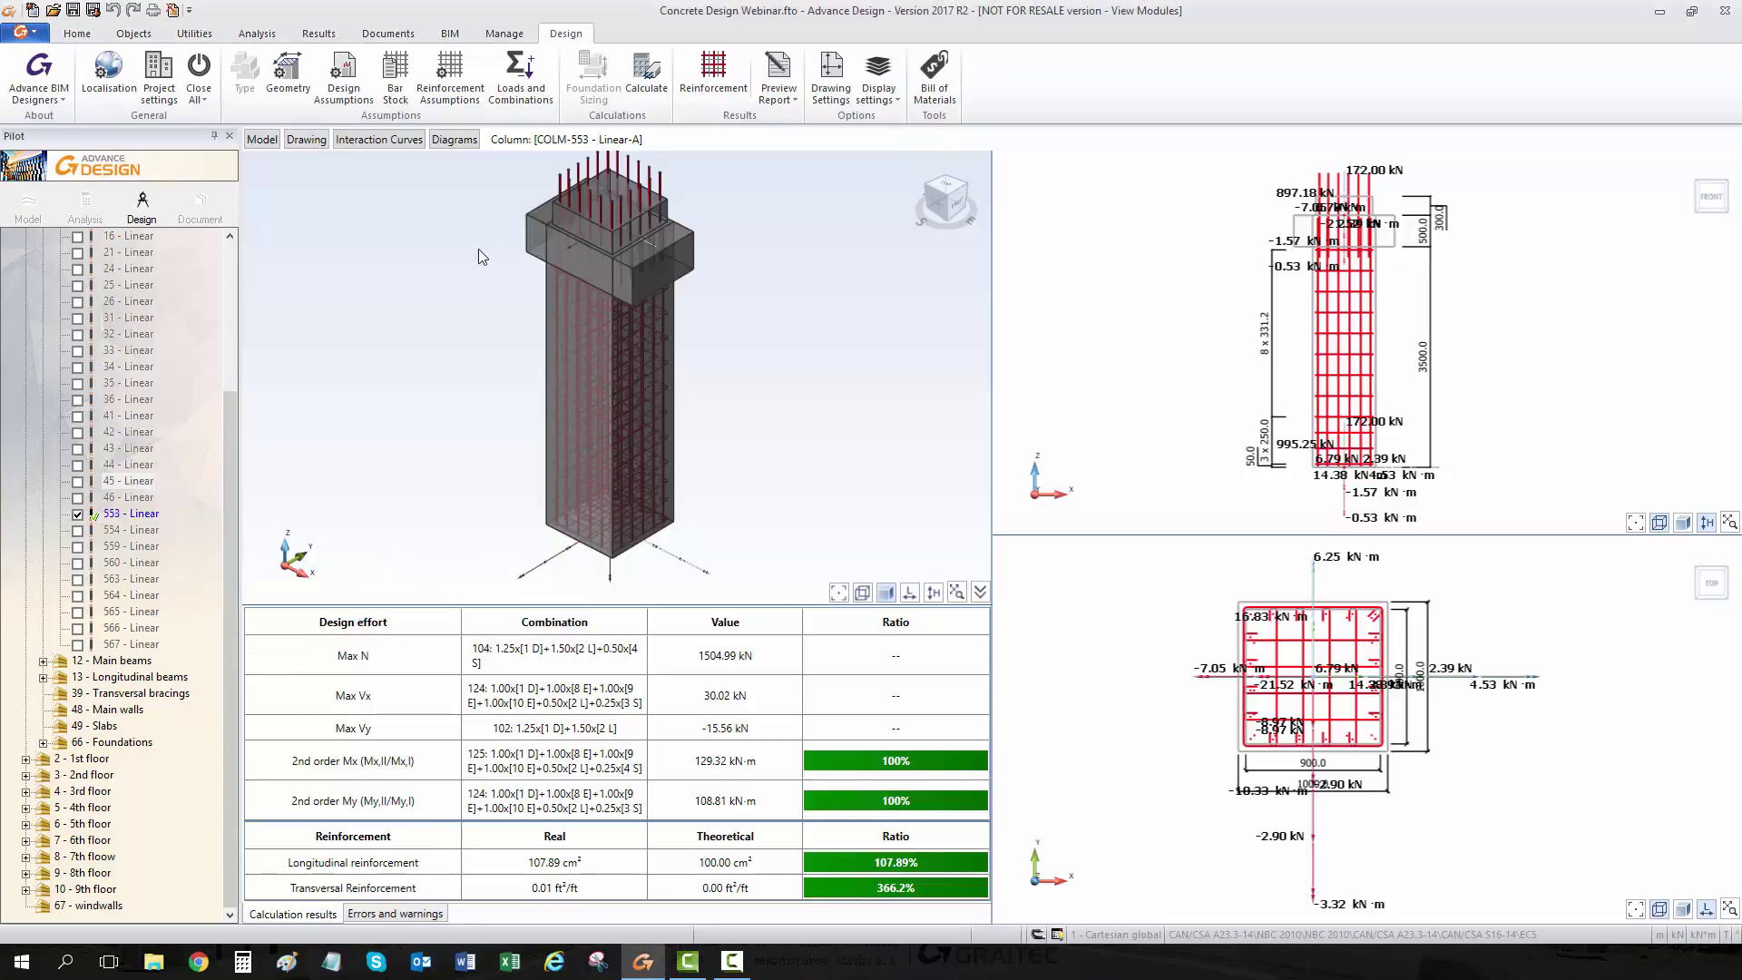
Check the column's drawing settings without changing them, and review the bill of materials in Canadian dollars.
click(828, 96)
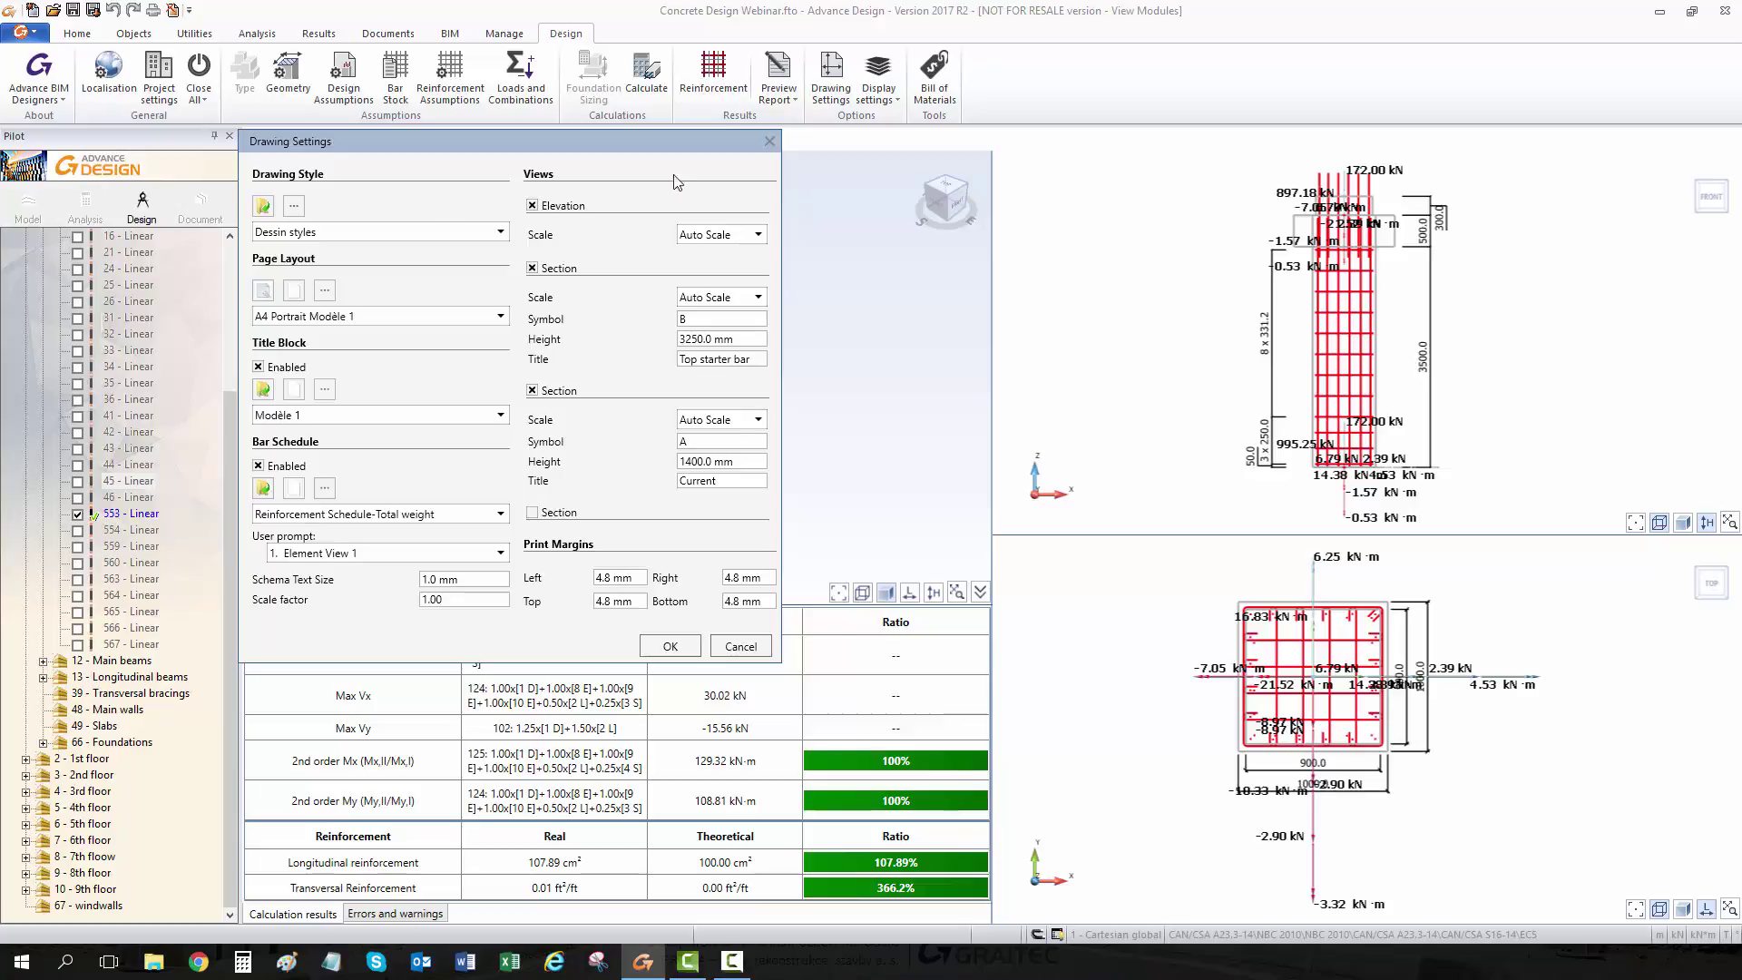
click(771, 143)
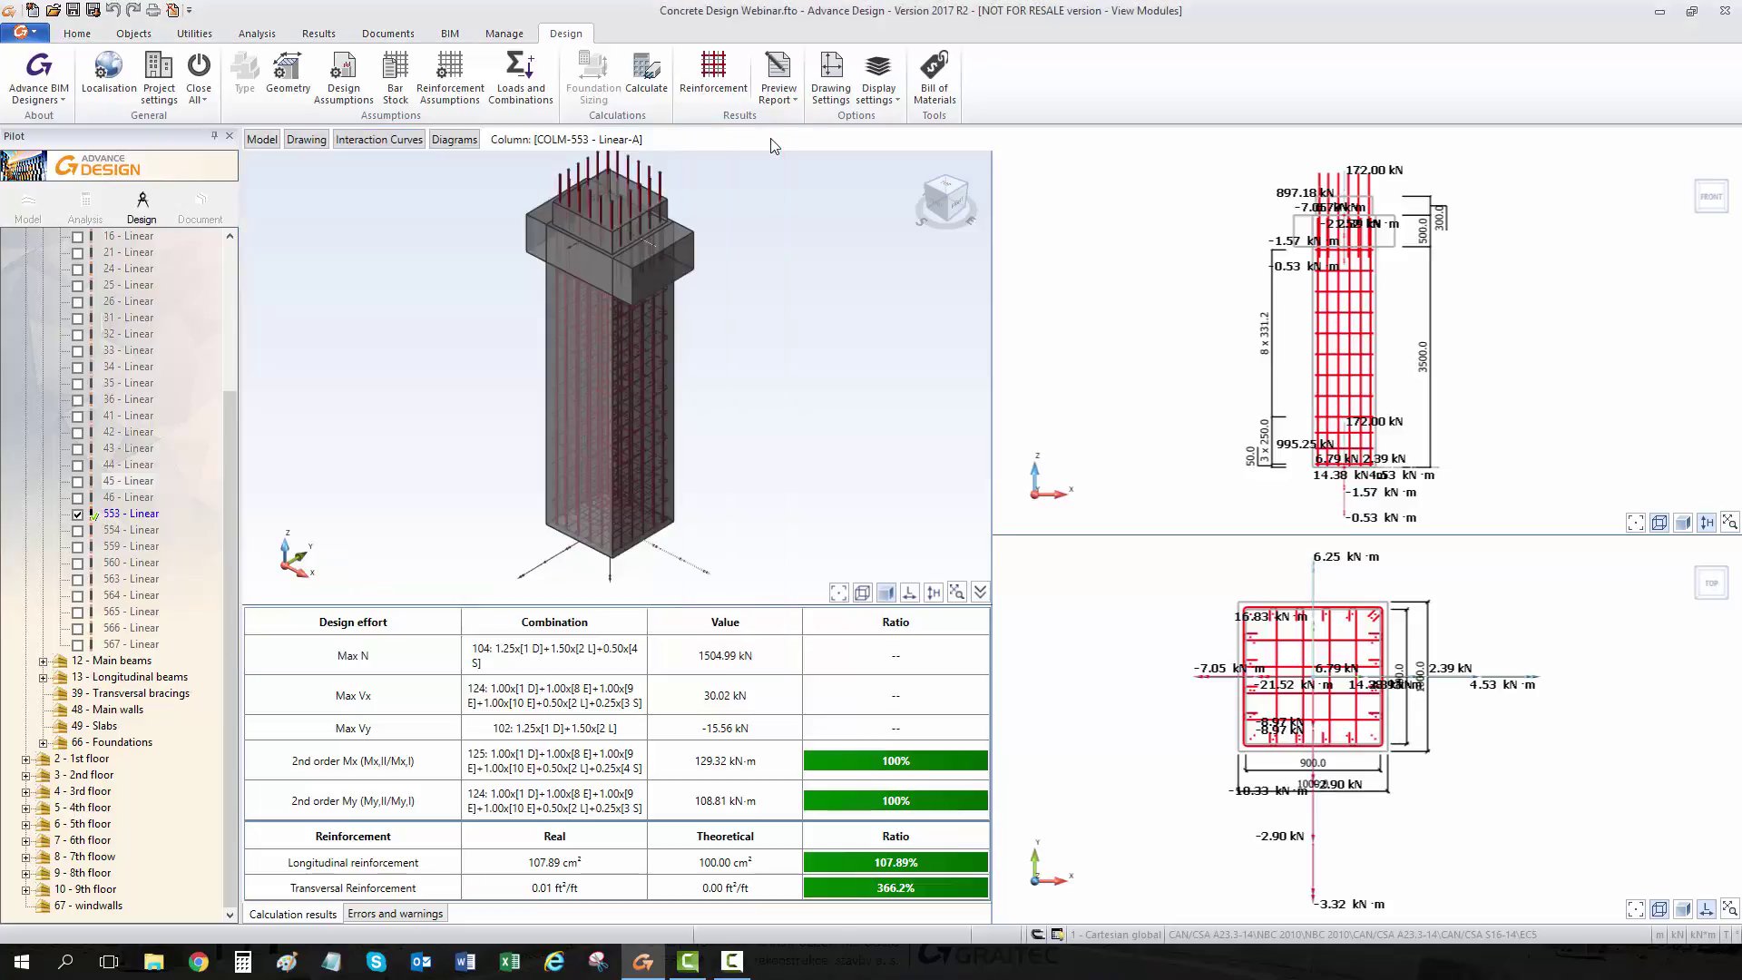
click(938, 91)
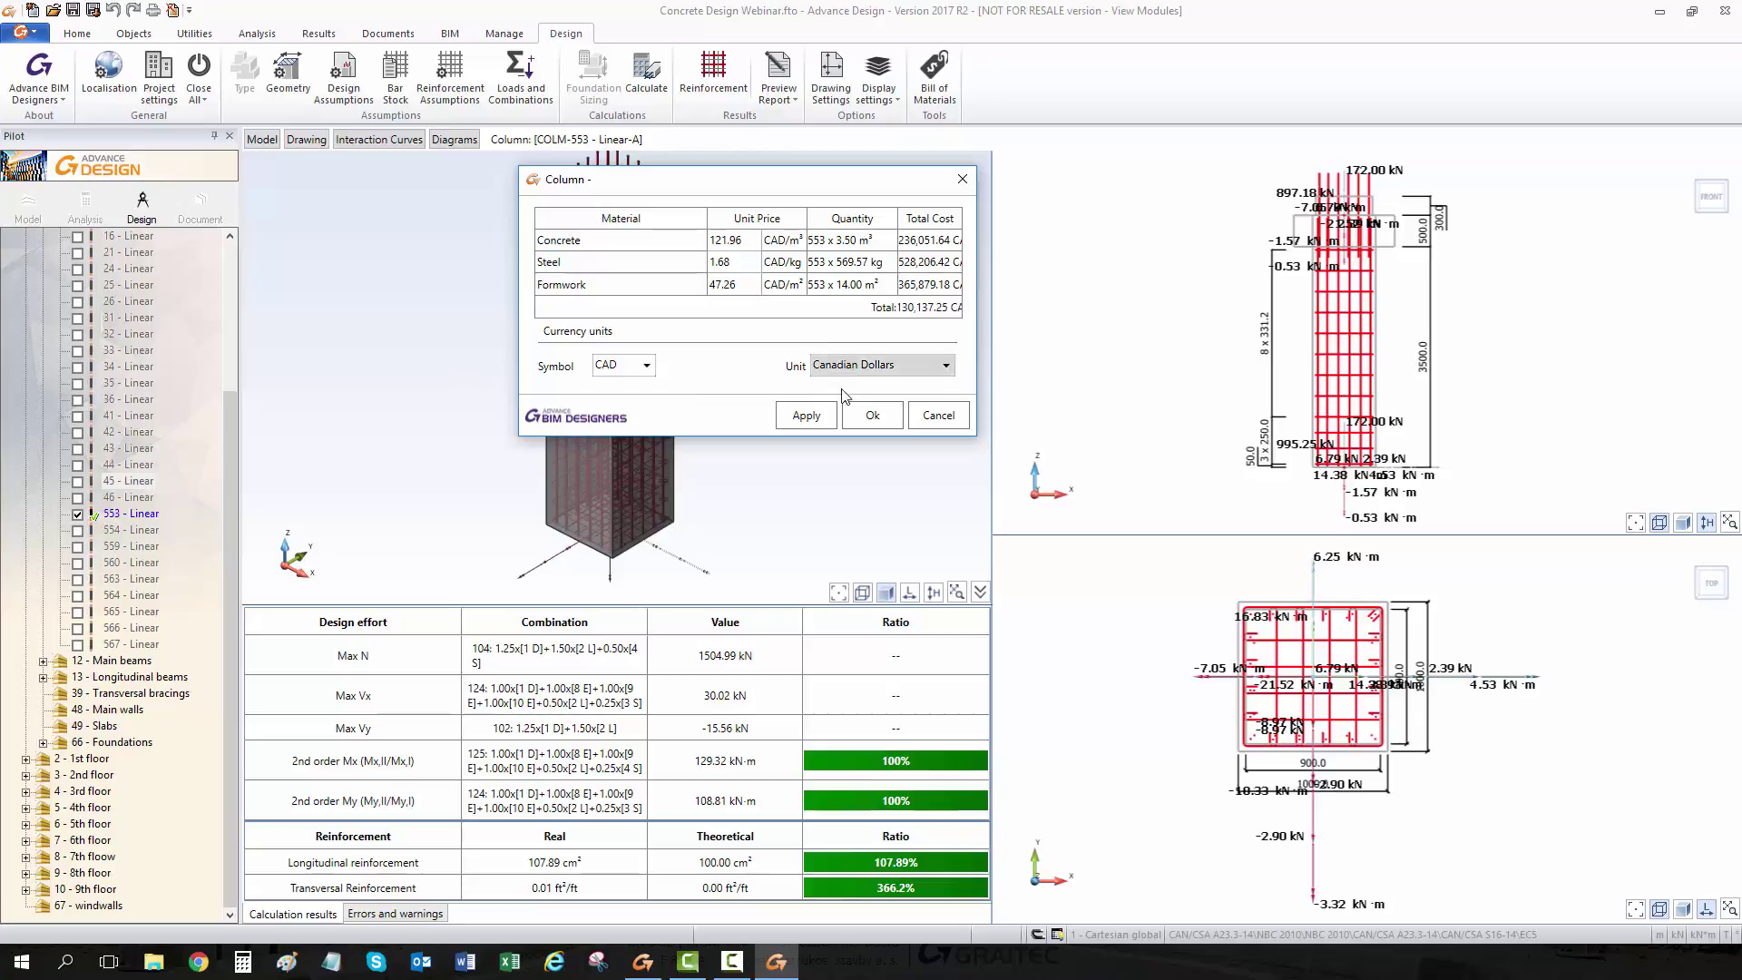
click(866, 420)
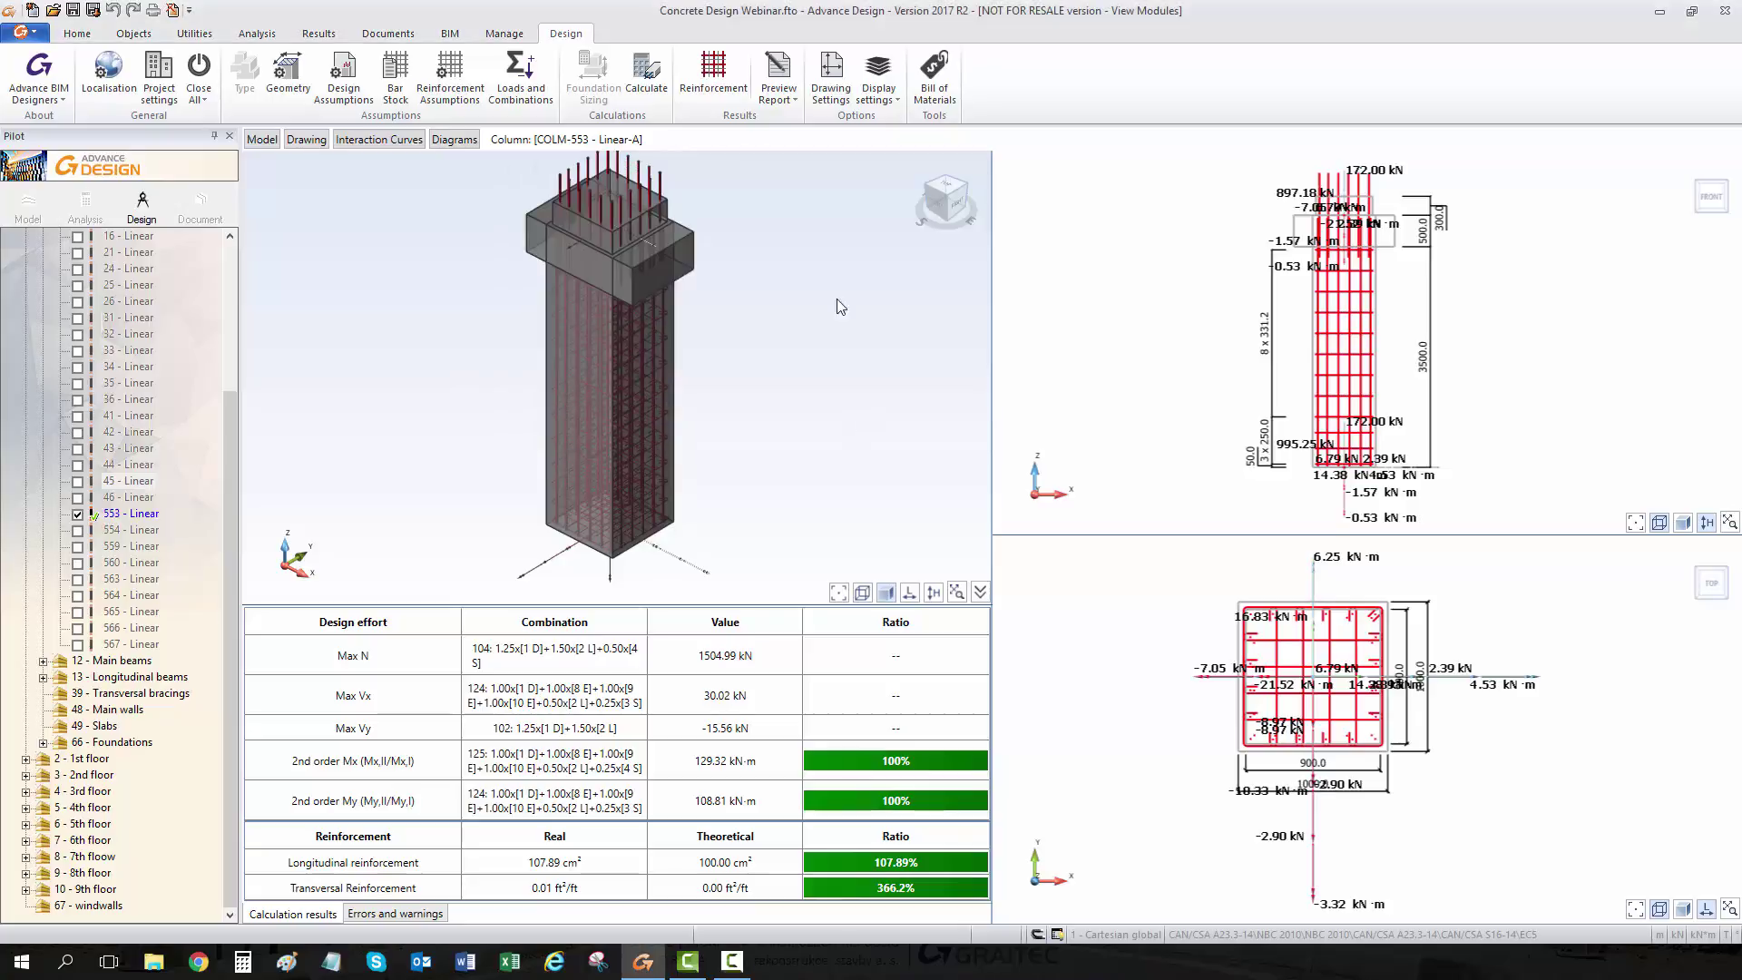
Open the column's report options, look over the chapters of the Column Detailed Report, and select the Column Simplified Report instead.
click(795, 97)
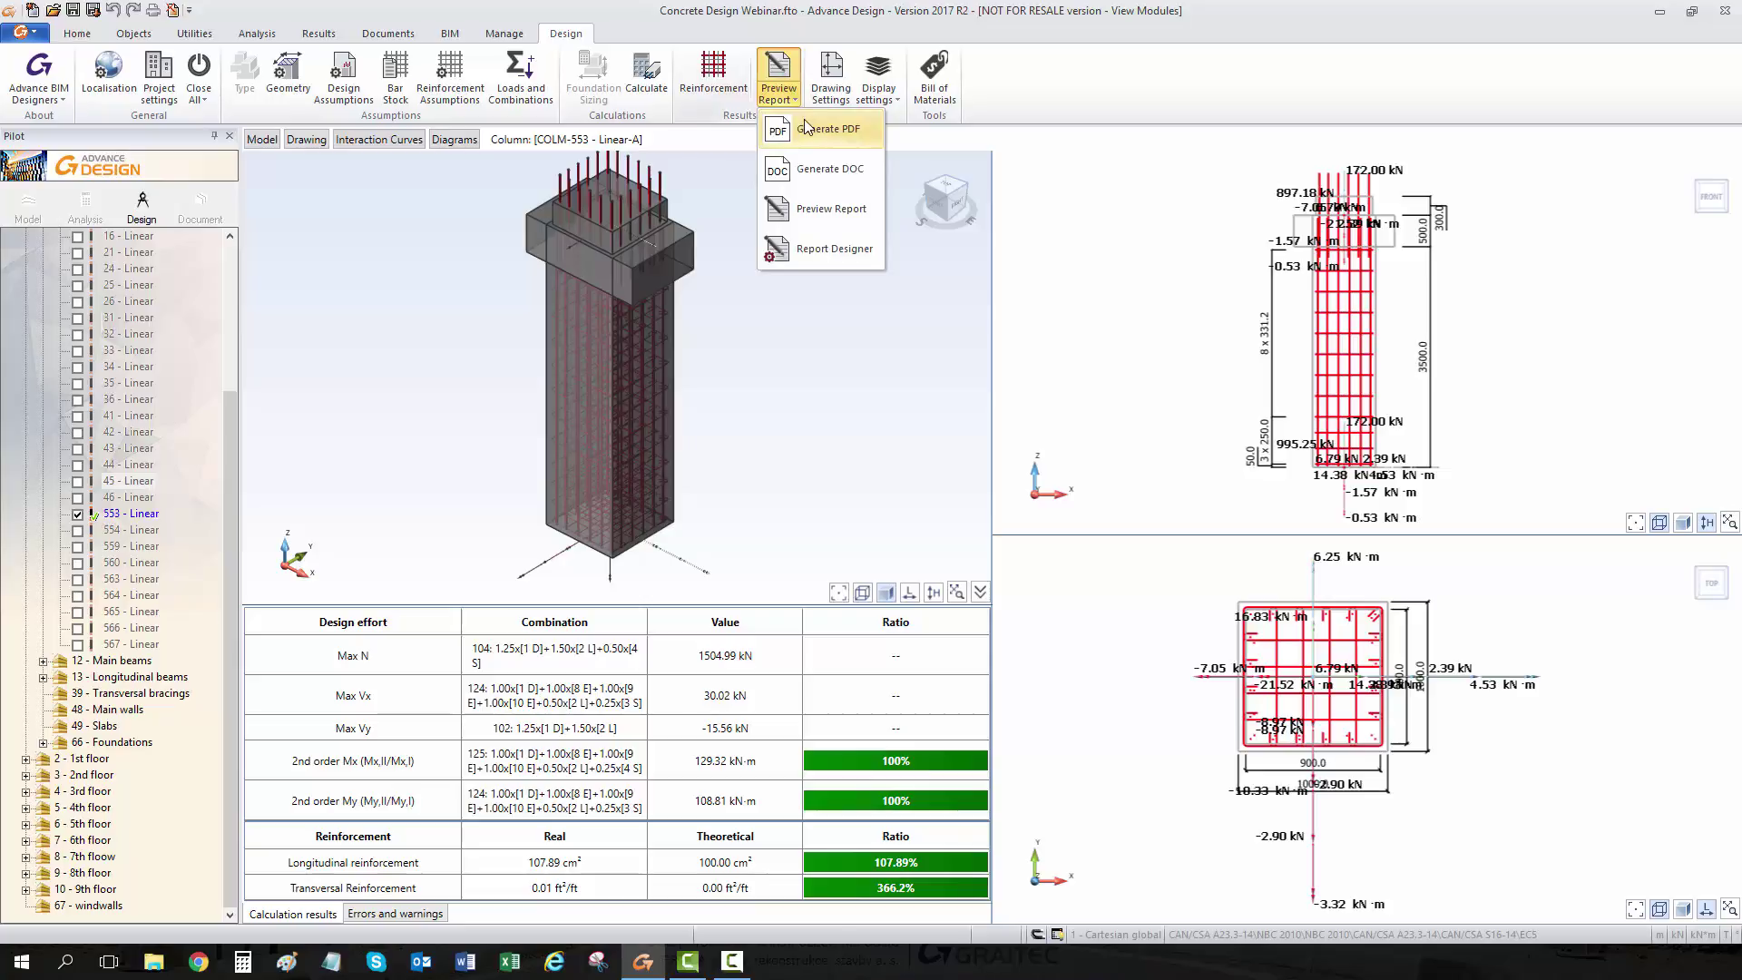
click(830, 249)
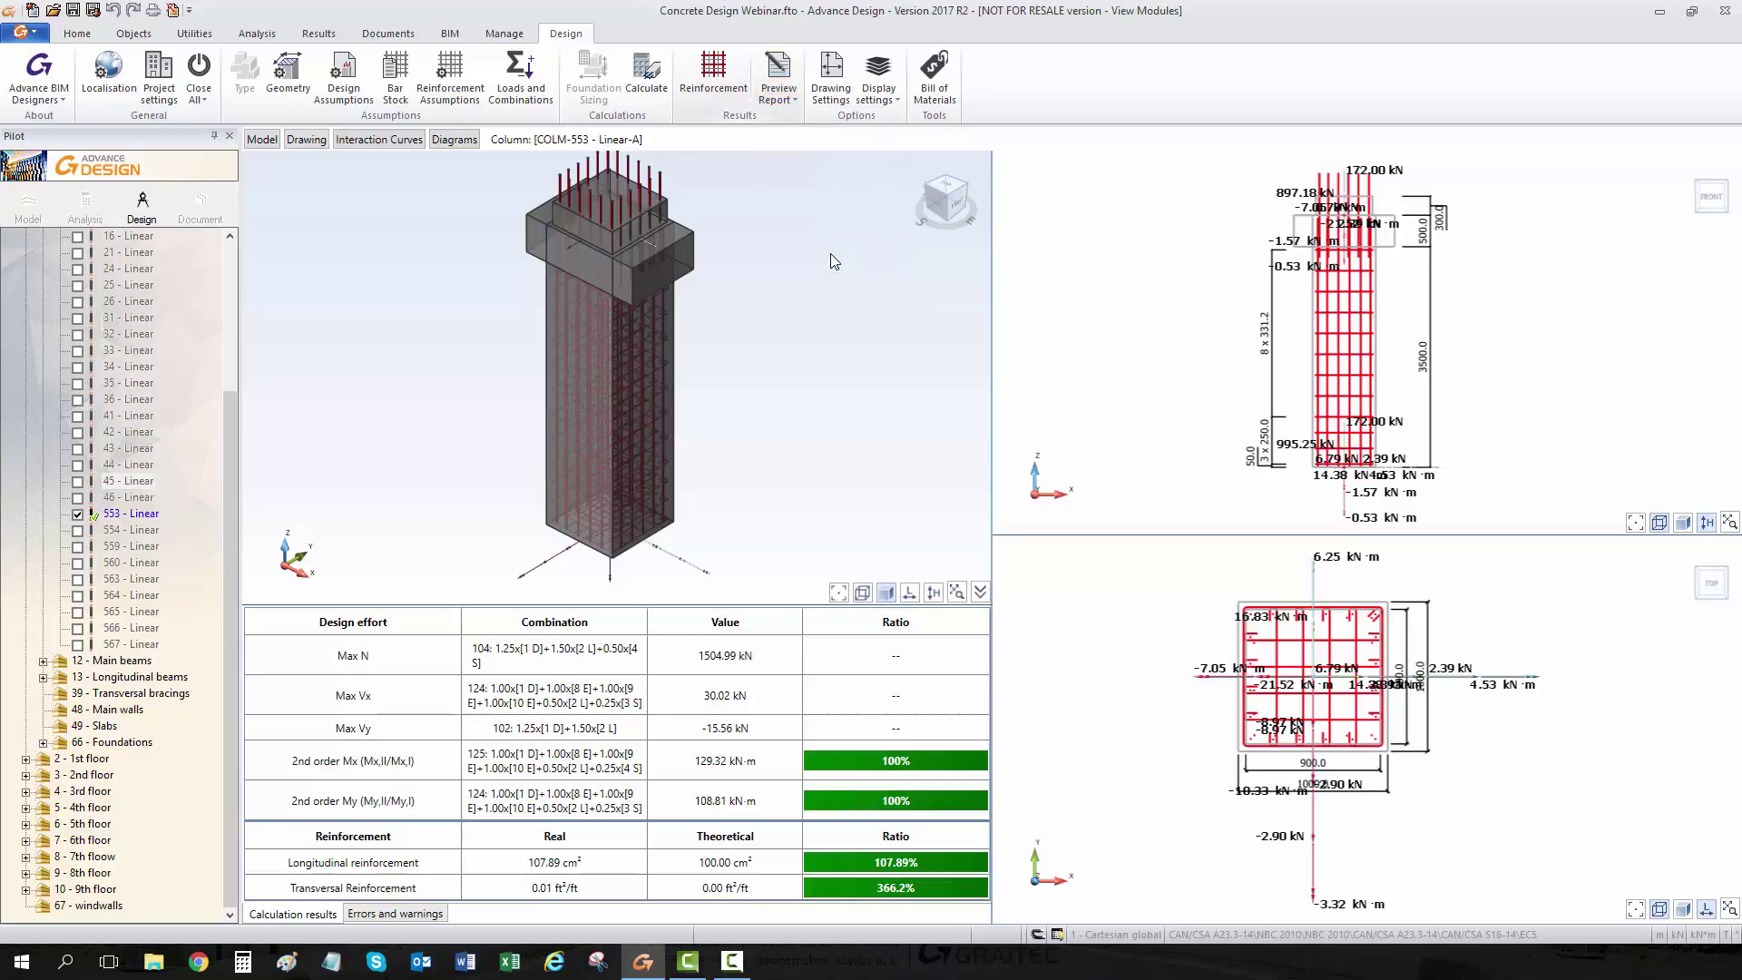
click(797, 99)
click(903, 129)
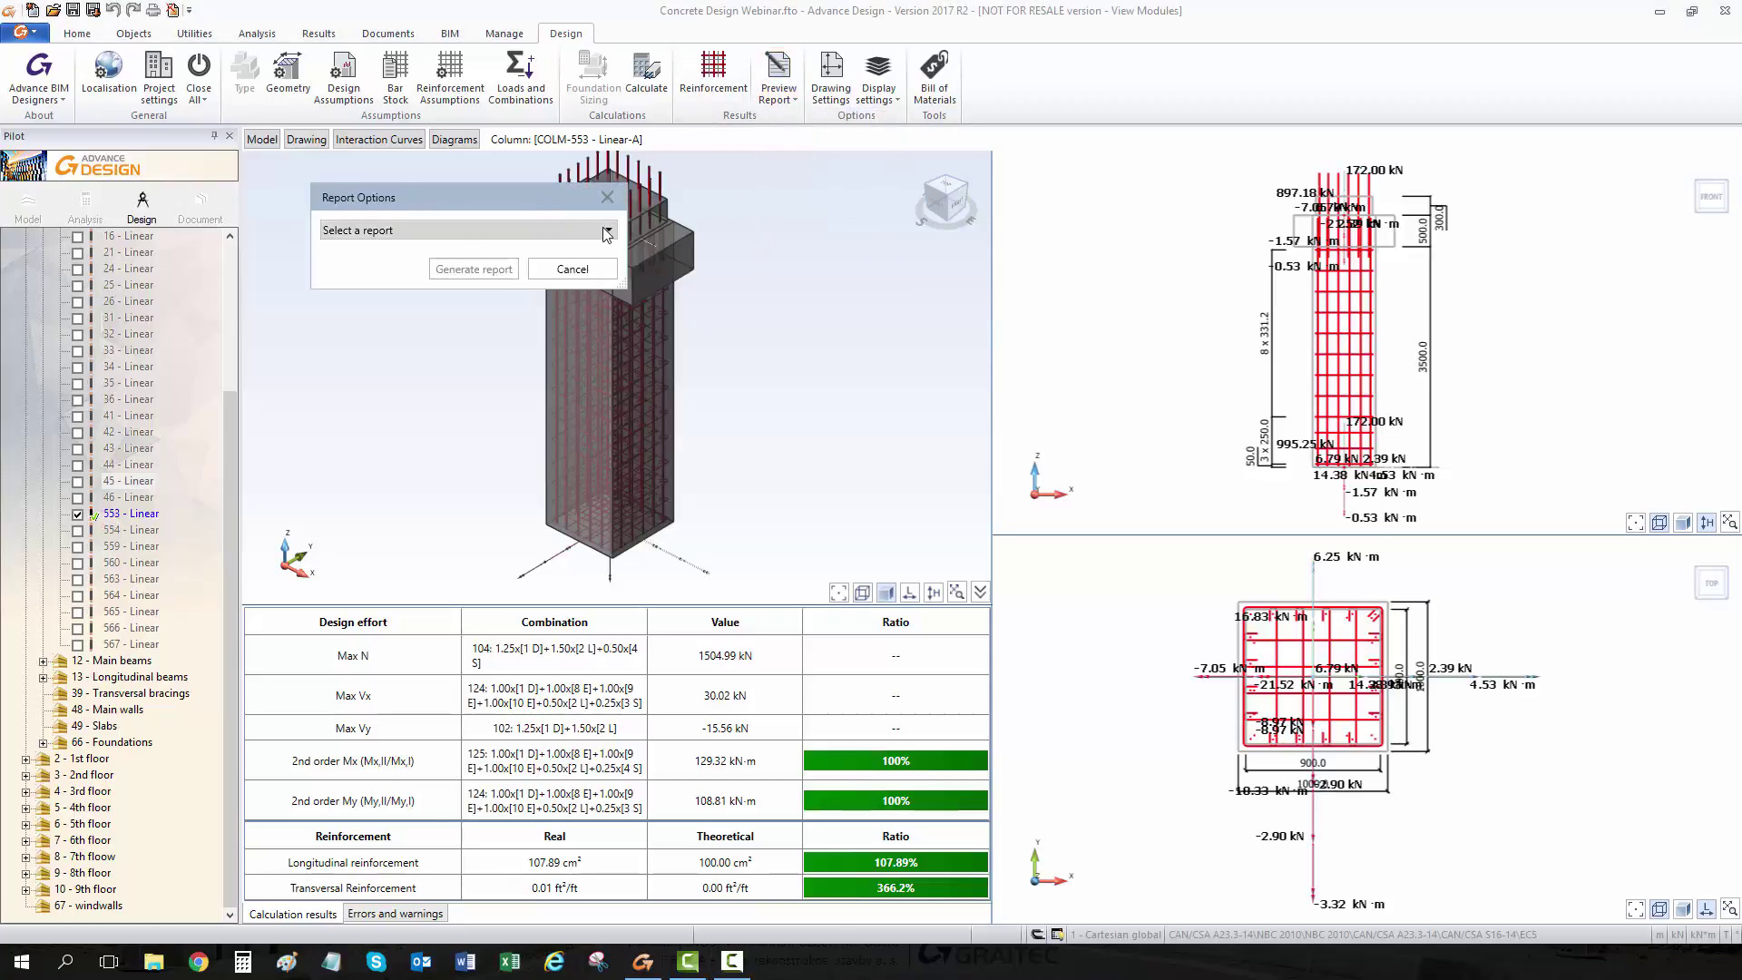
click(604, 229)
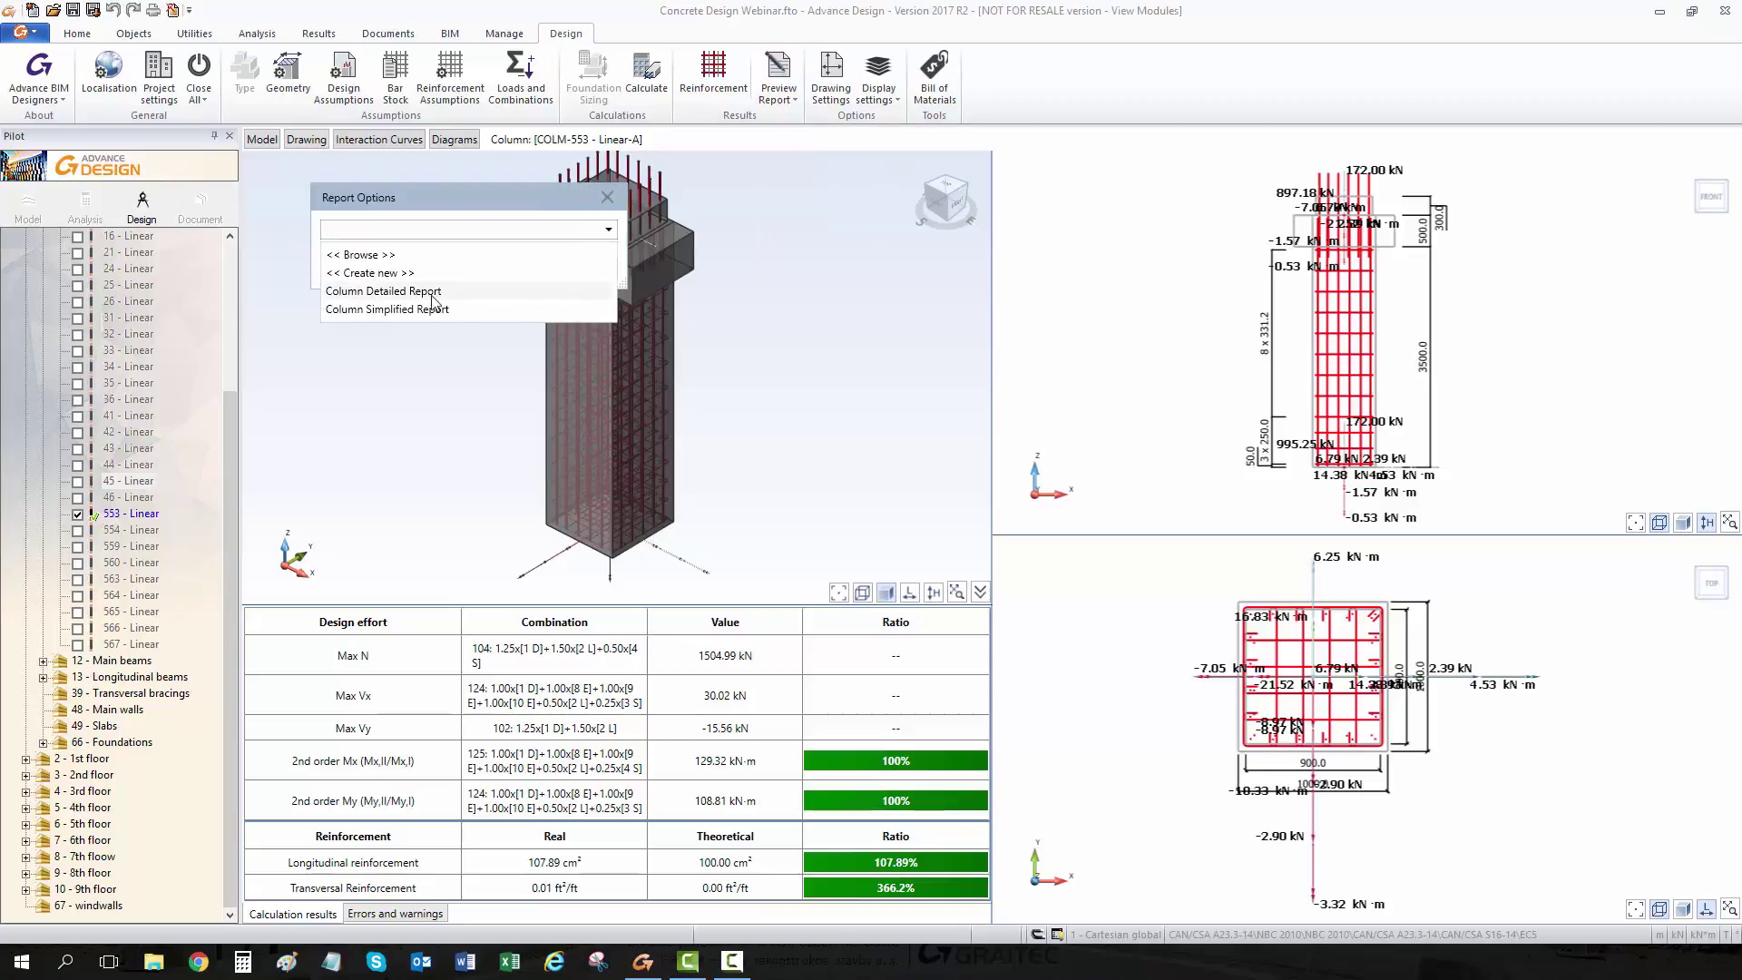
click(429, 293)
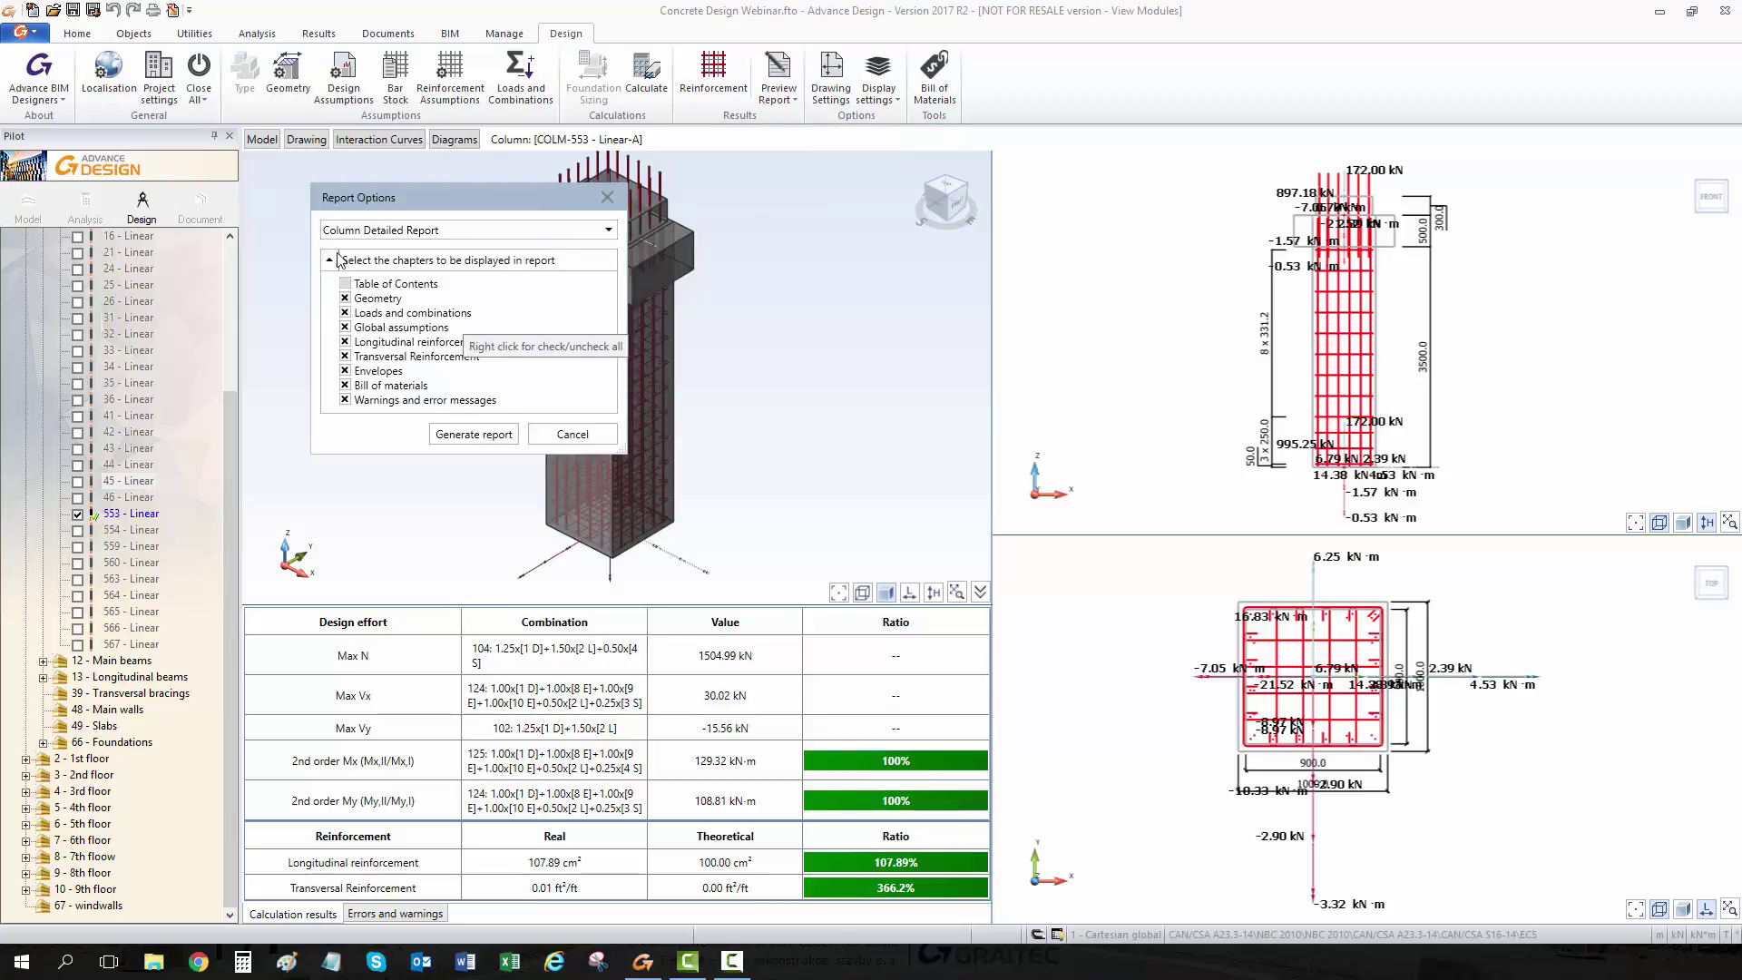
click(526, 231)
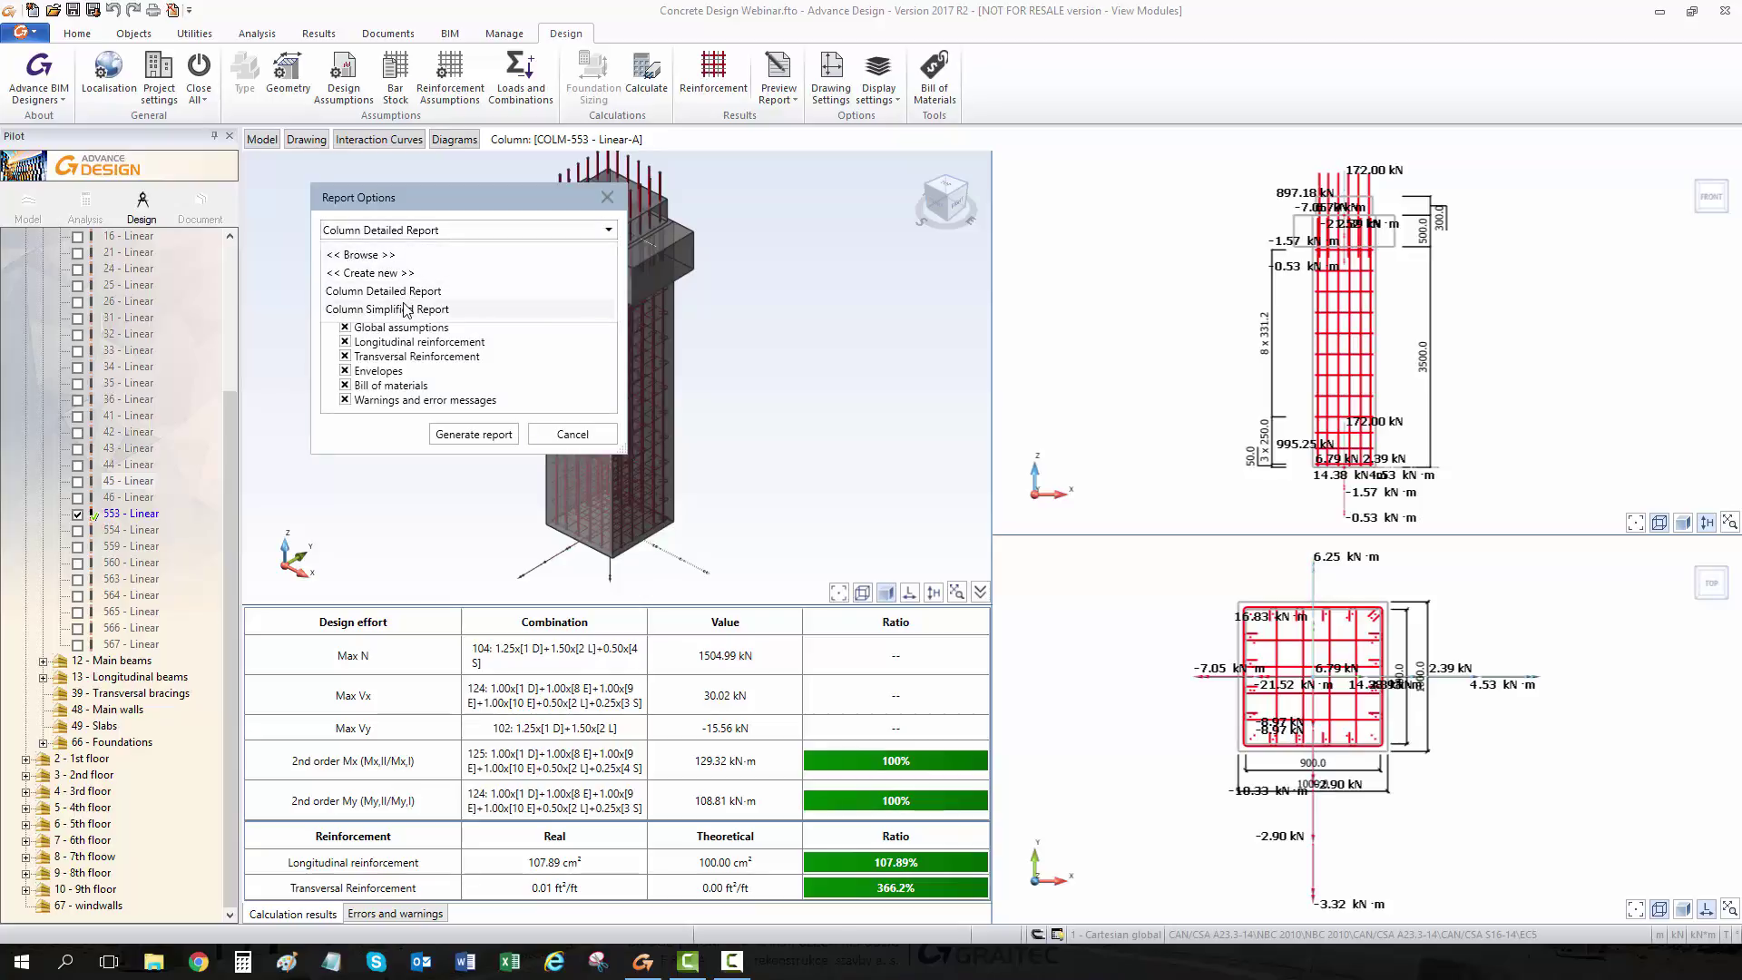
click(405, 311)
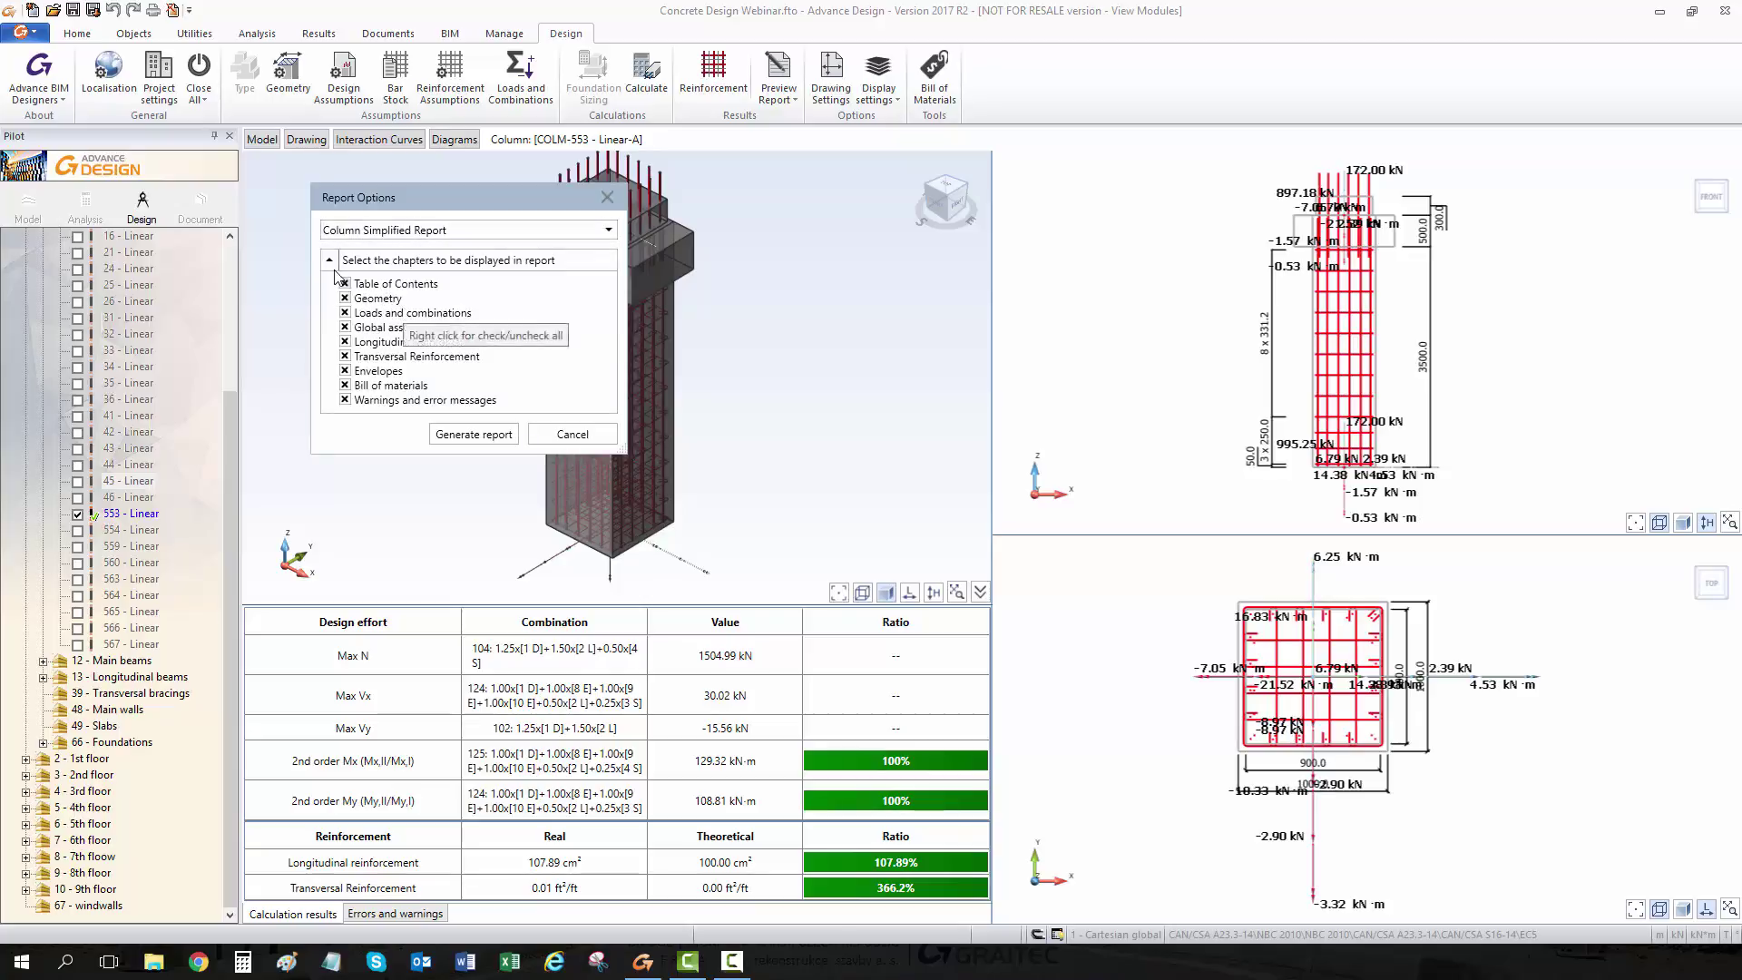
Choose the Column Detailed Report for column 553 and generate it with all chapters included.
click(463, 230)
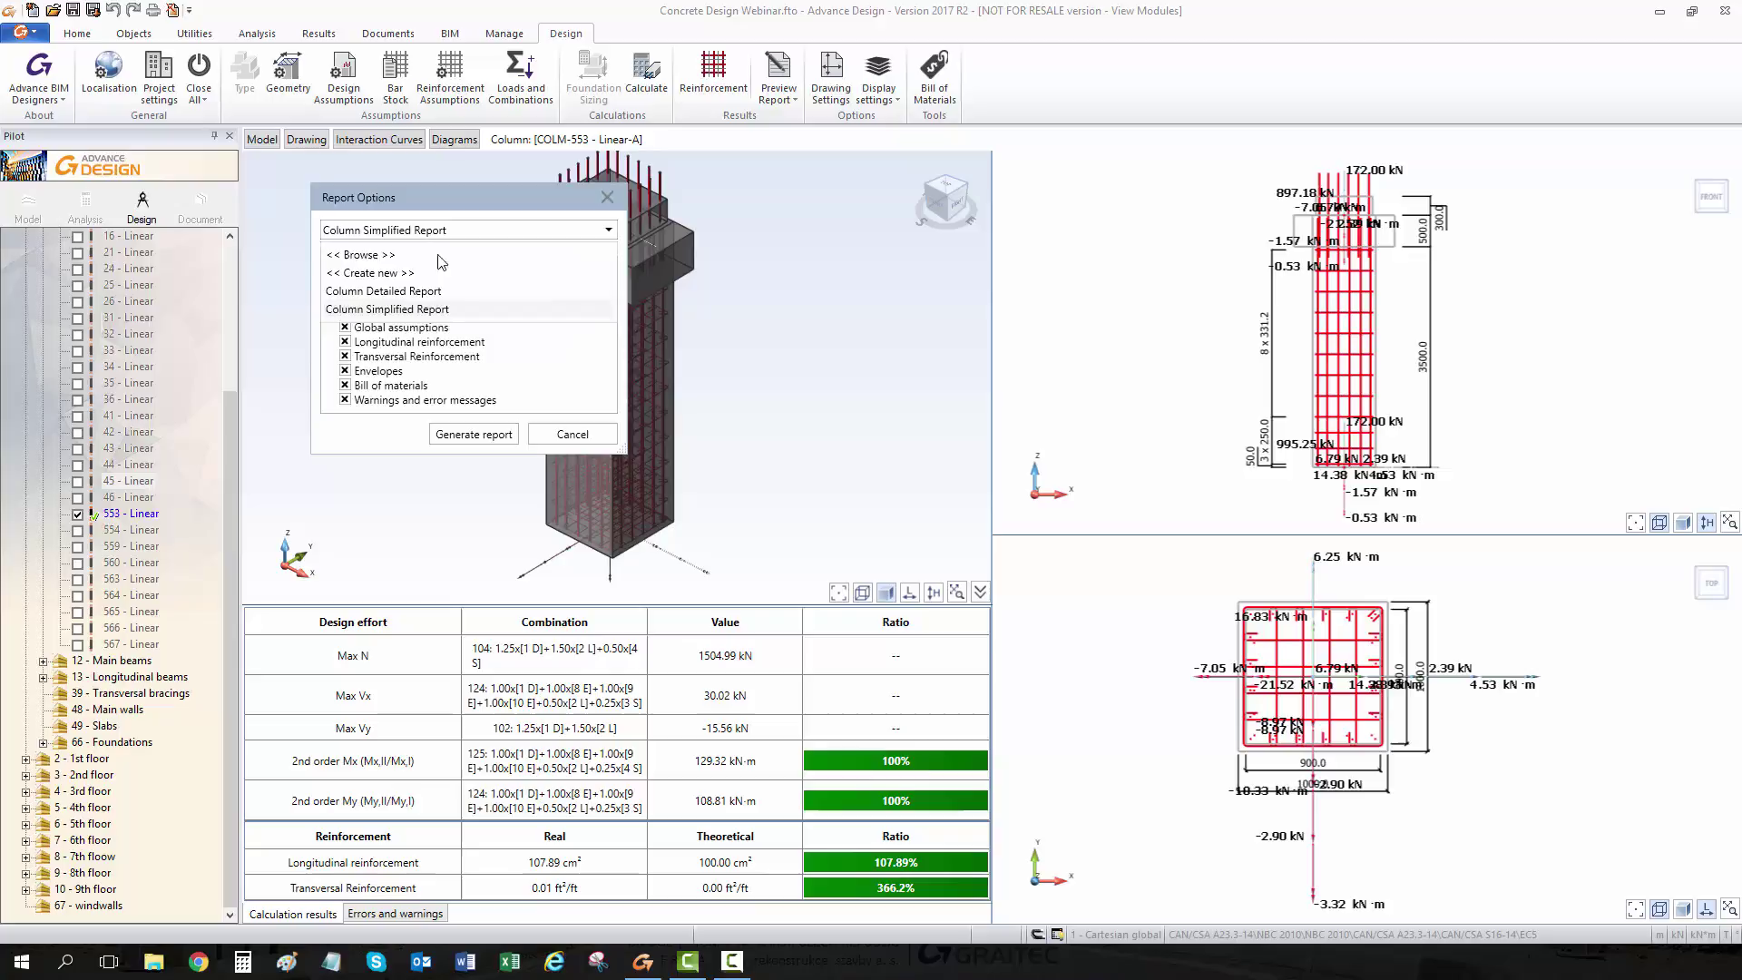
click(404, 291)
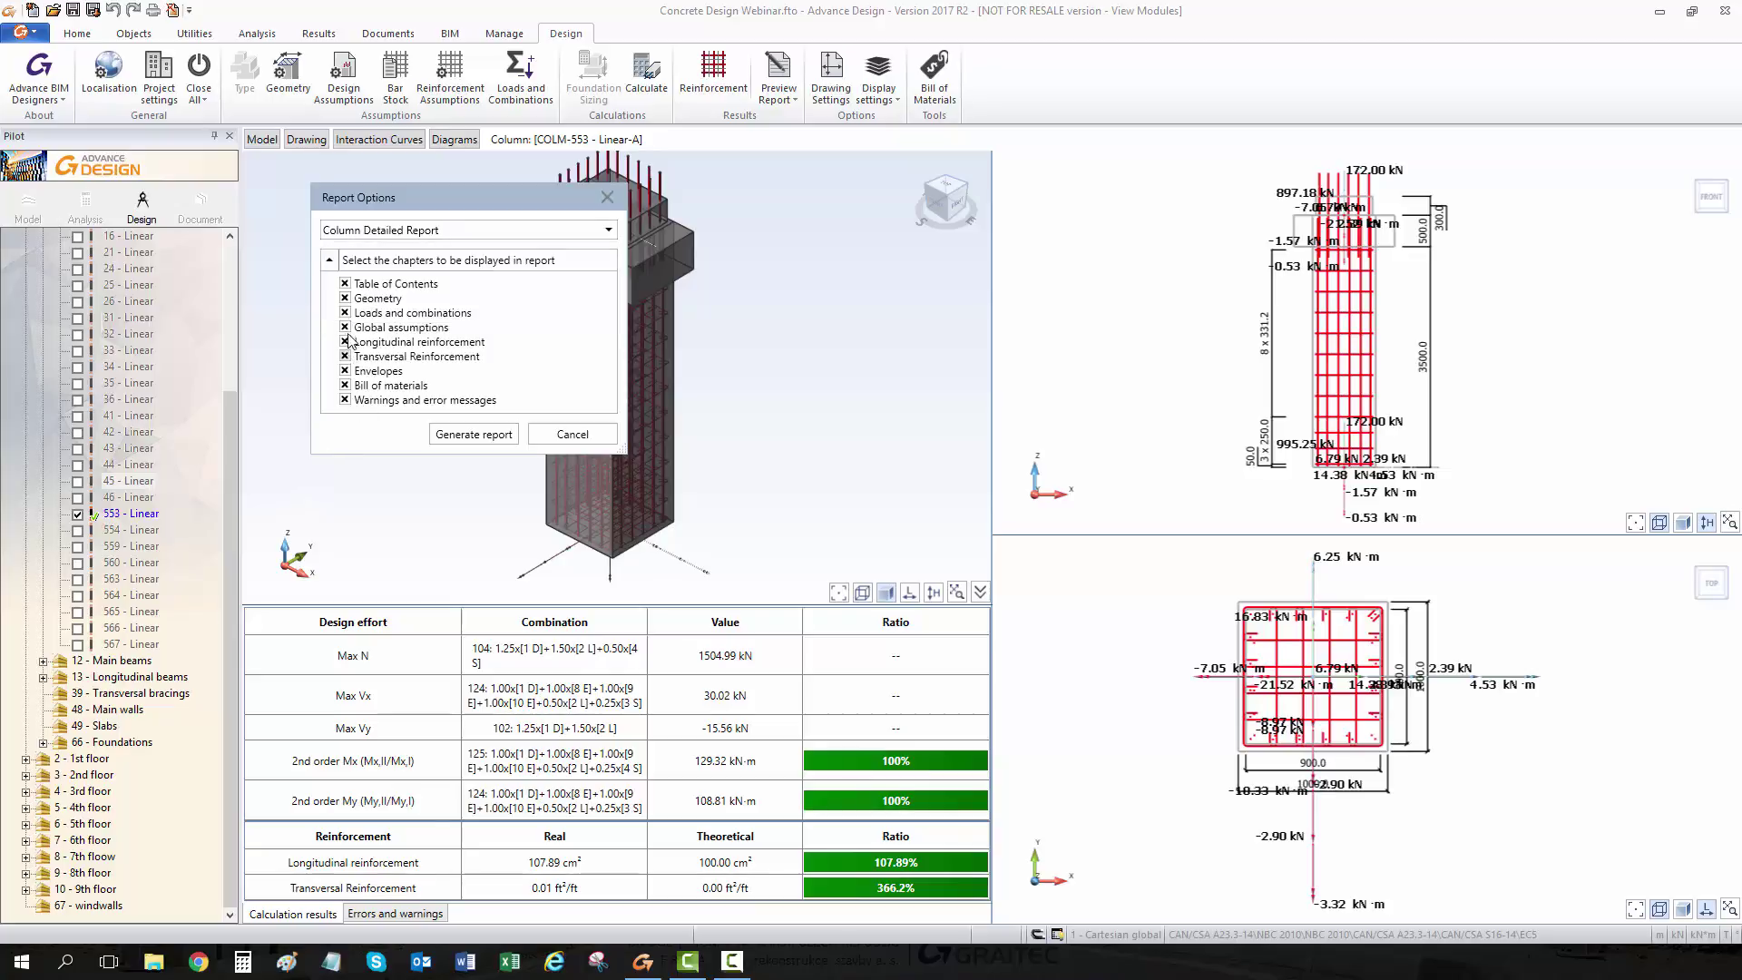
click(478, 436)
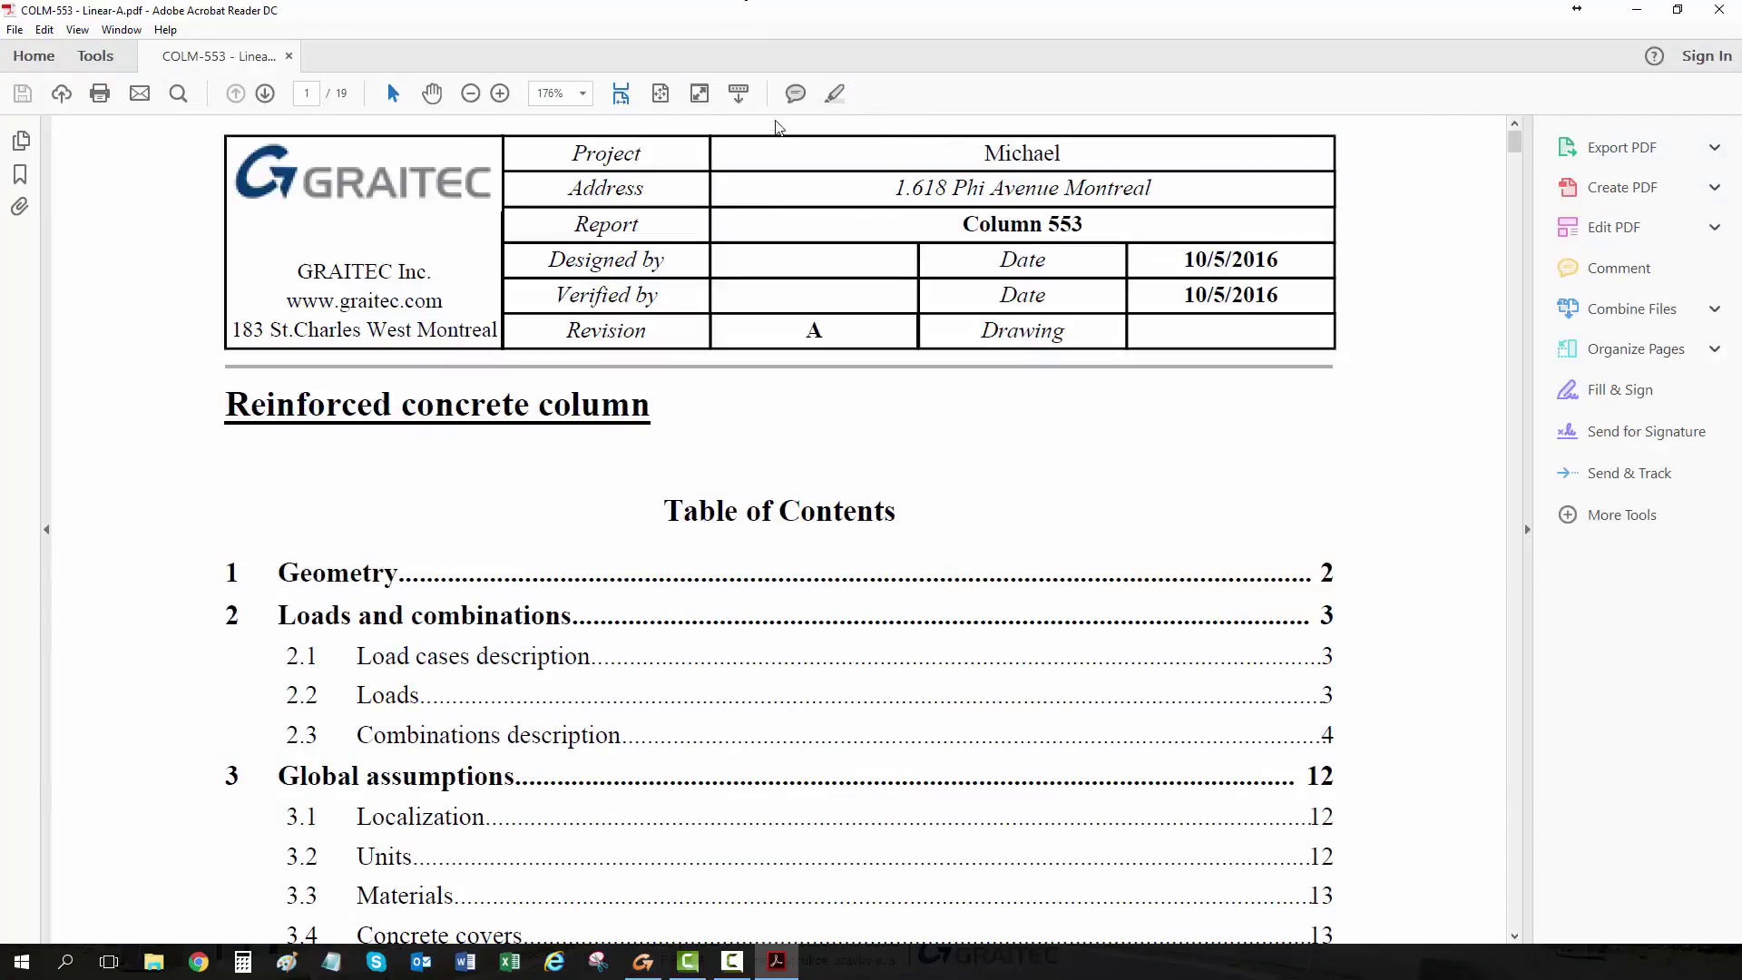
Look through the report's table of contents and the column geometry chapter.
scroll(818, 262, down, 1)
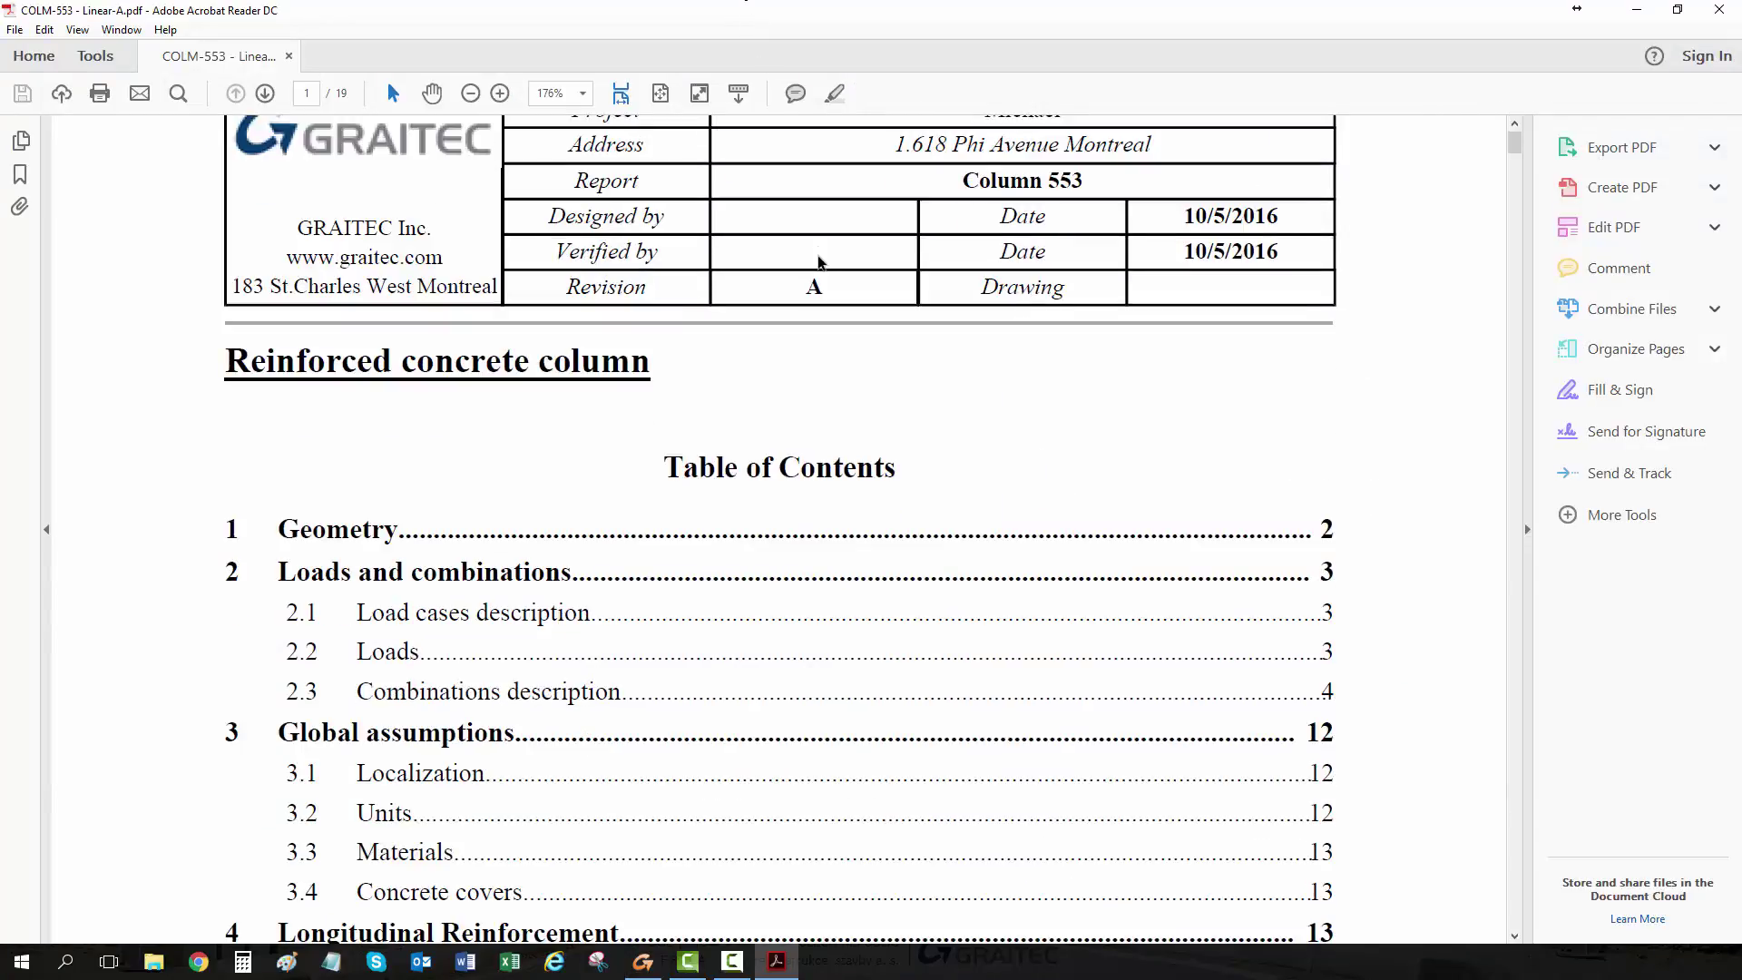
scroll(818, 262, up, 1)
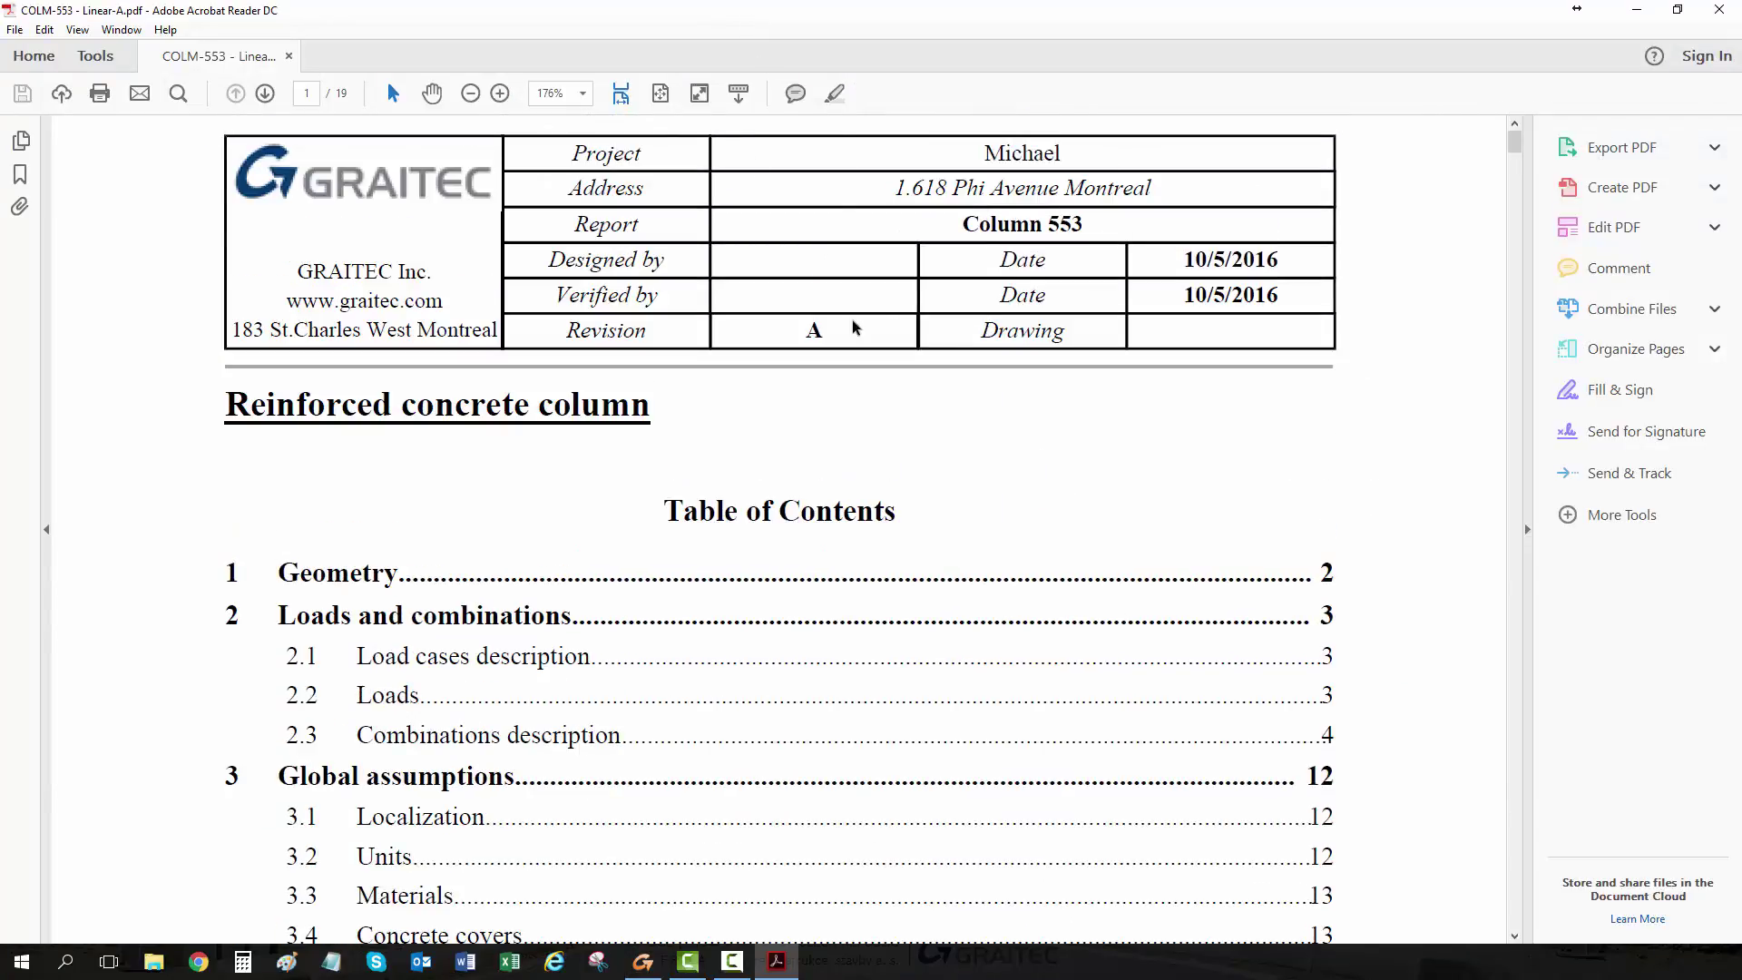
ctrl+scroll(852, 327, down, 1)
scroll(822, 243, down, 12)
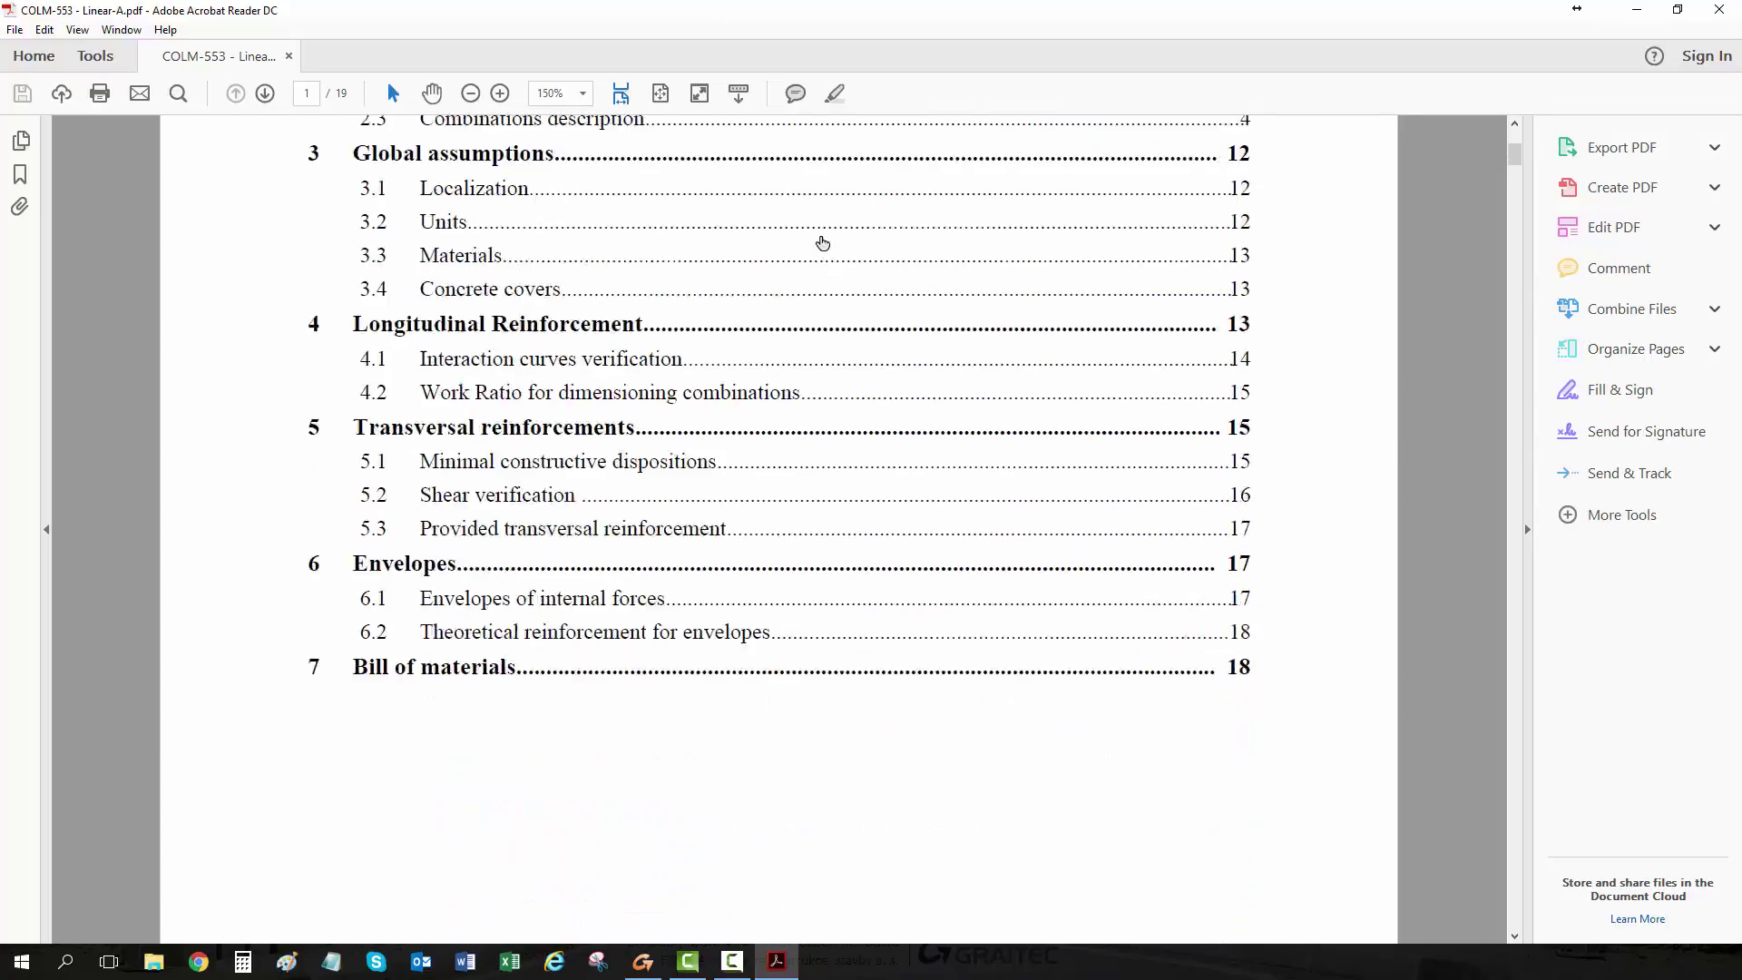
scroll(822, 243, down, 20)
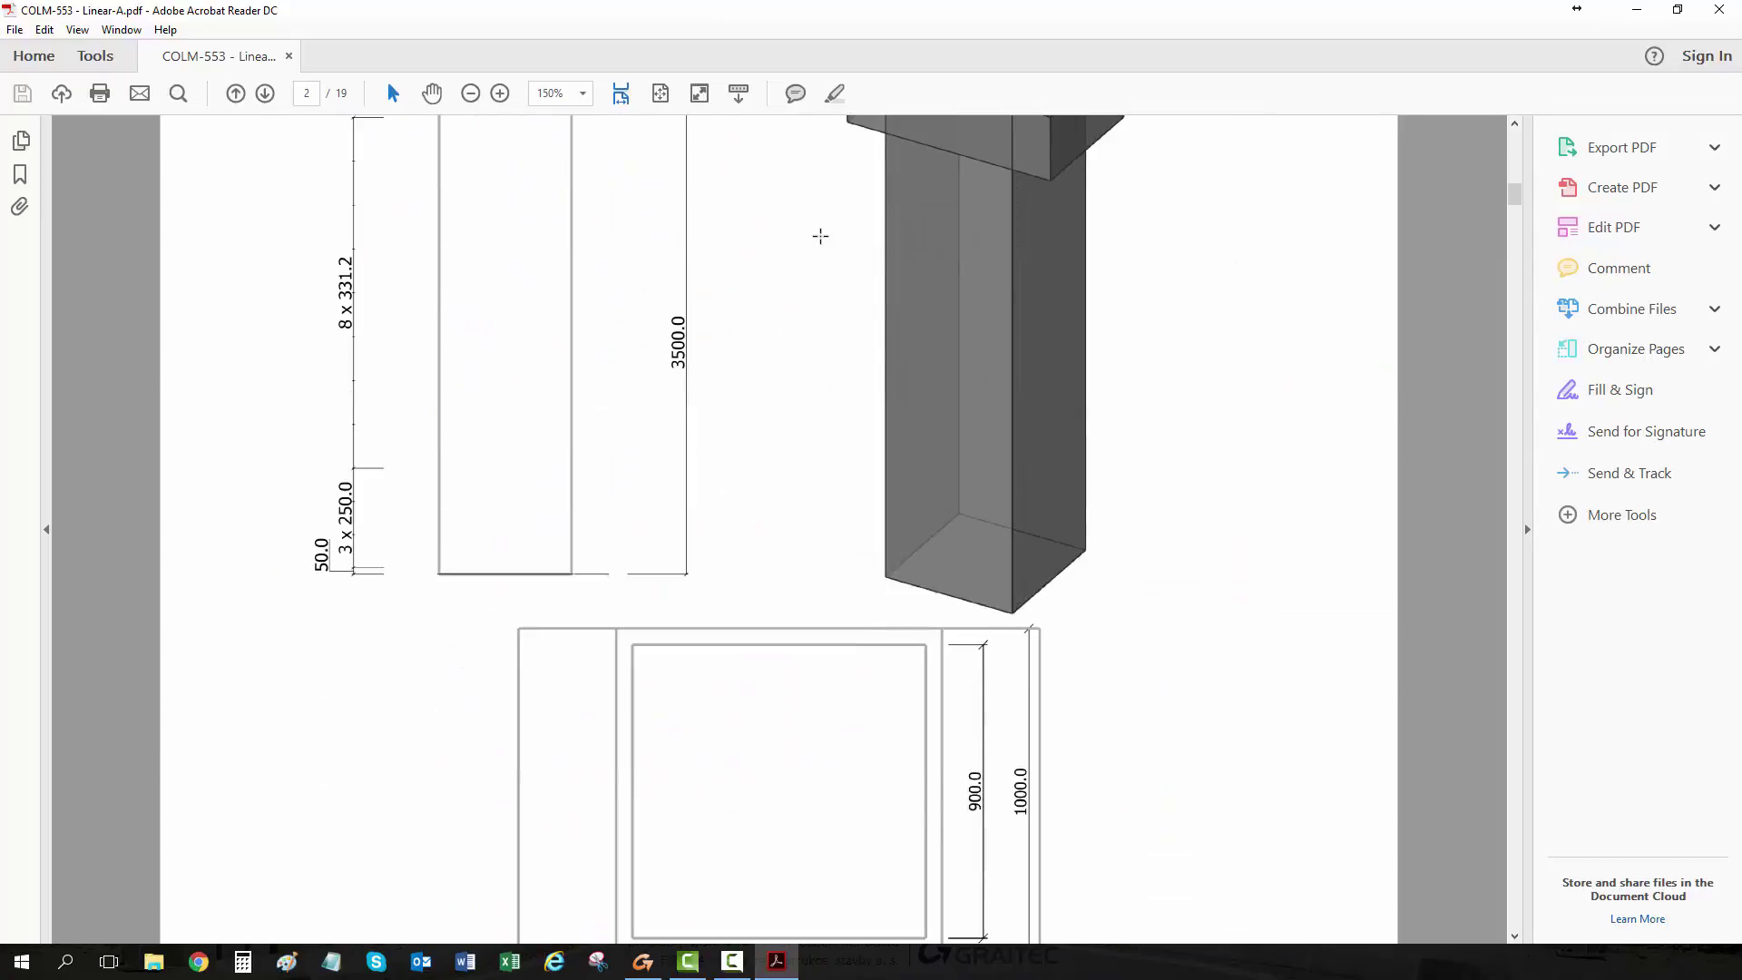
scroll(820, 236, down, 20)
scroll(815, 236, down, 9)
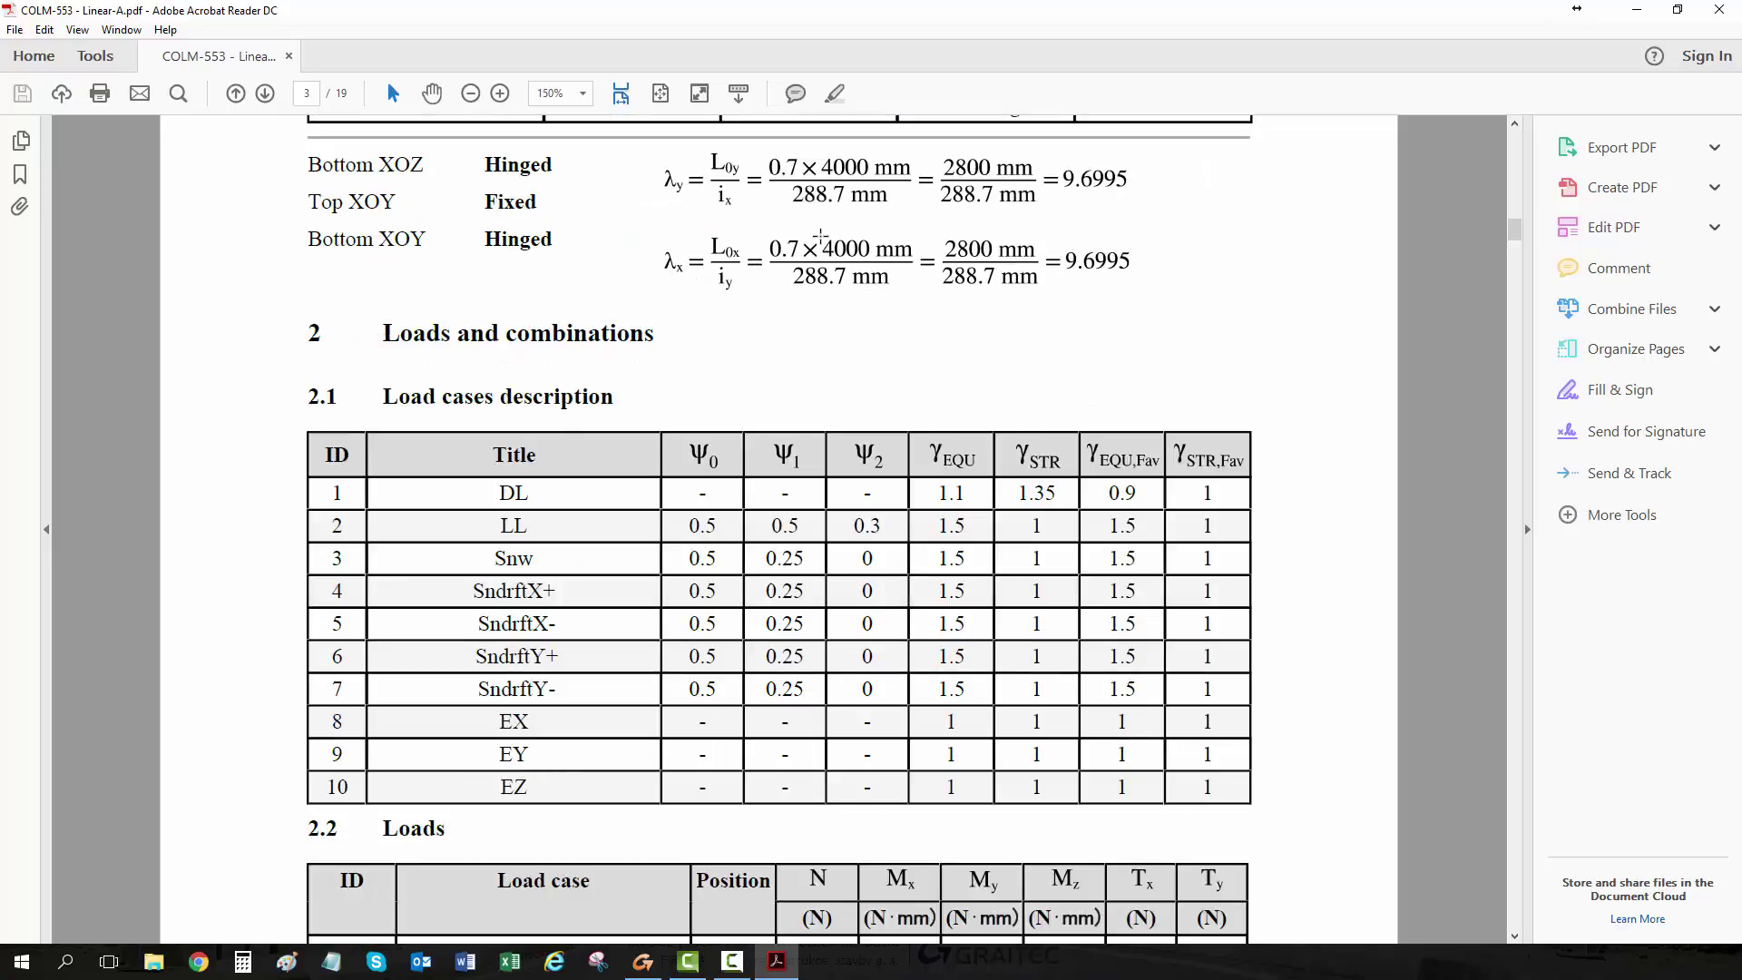
Examine the report's loads per load case, the positions of the force components and the combinations description.
scroll(819, 222, down, 6)
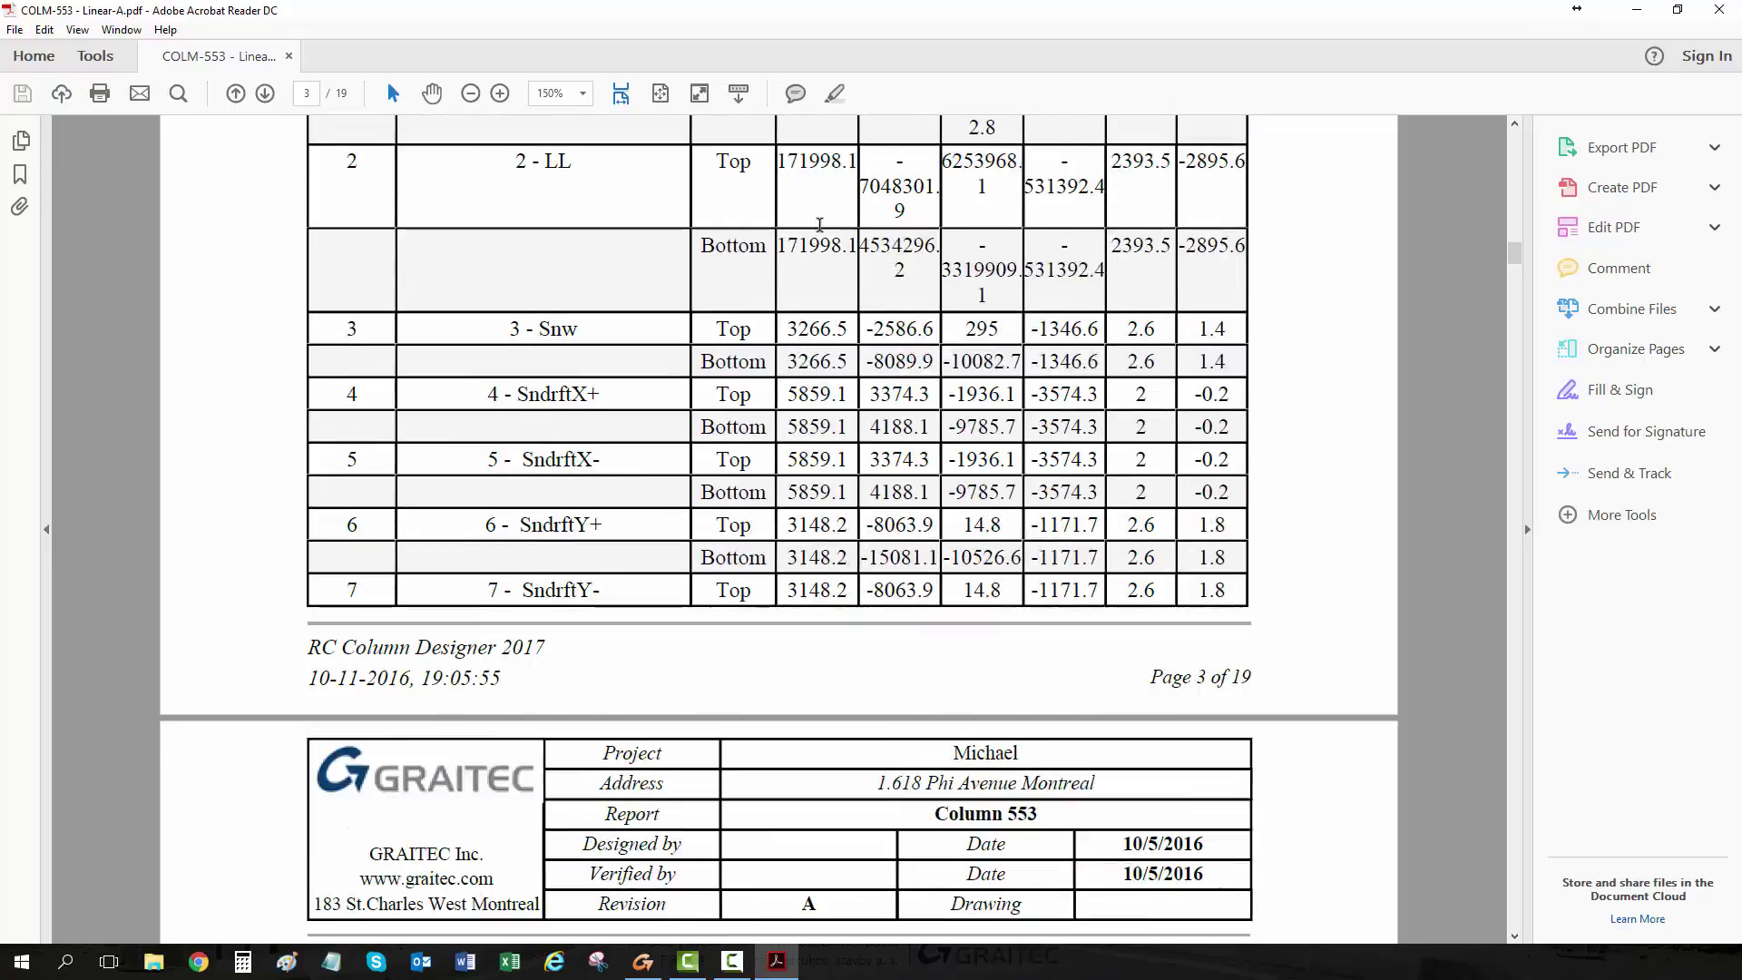
scroll(810, 403, down, 8)
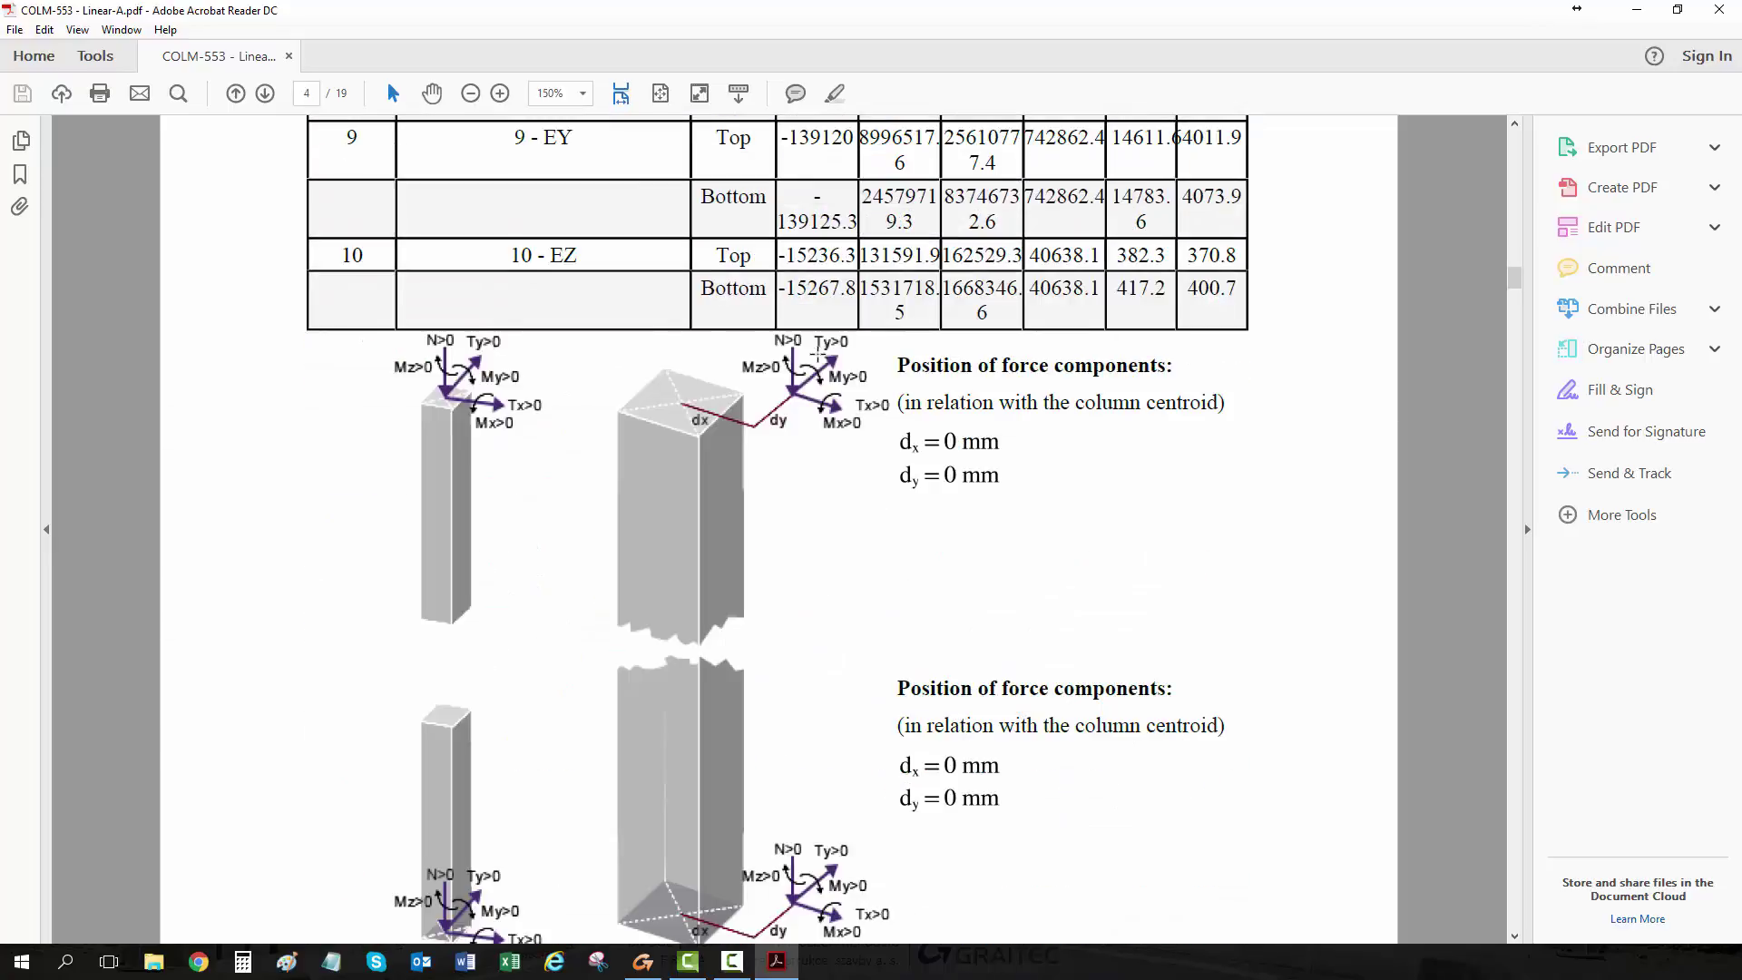
scroll(1129, 290, down, 3)
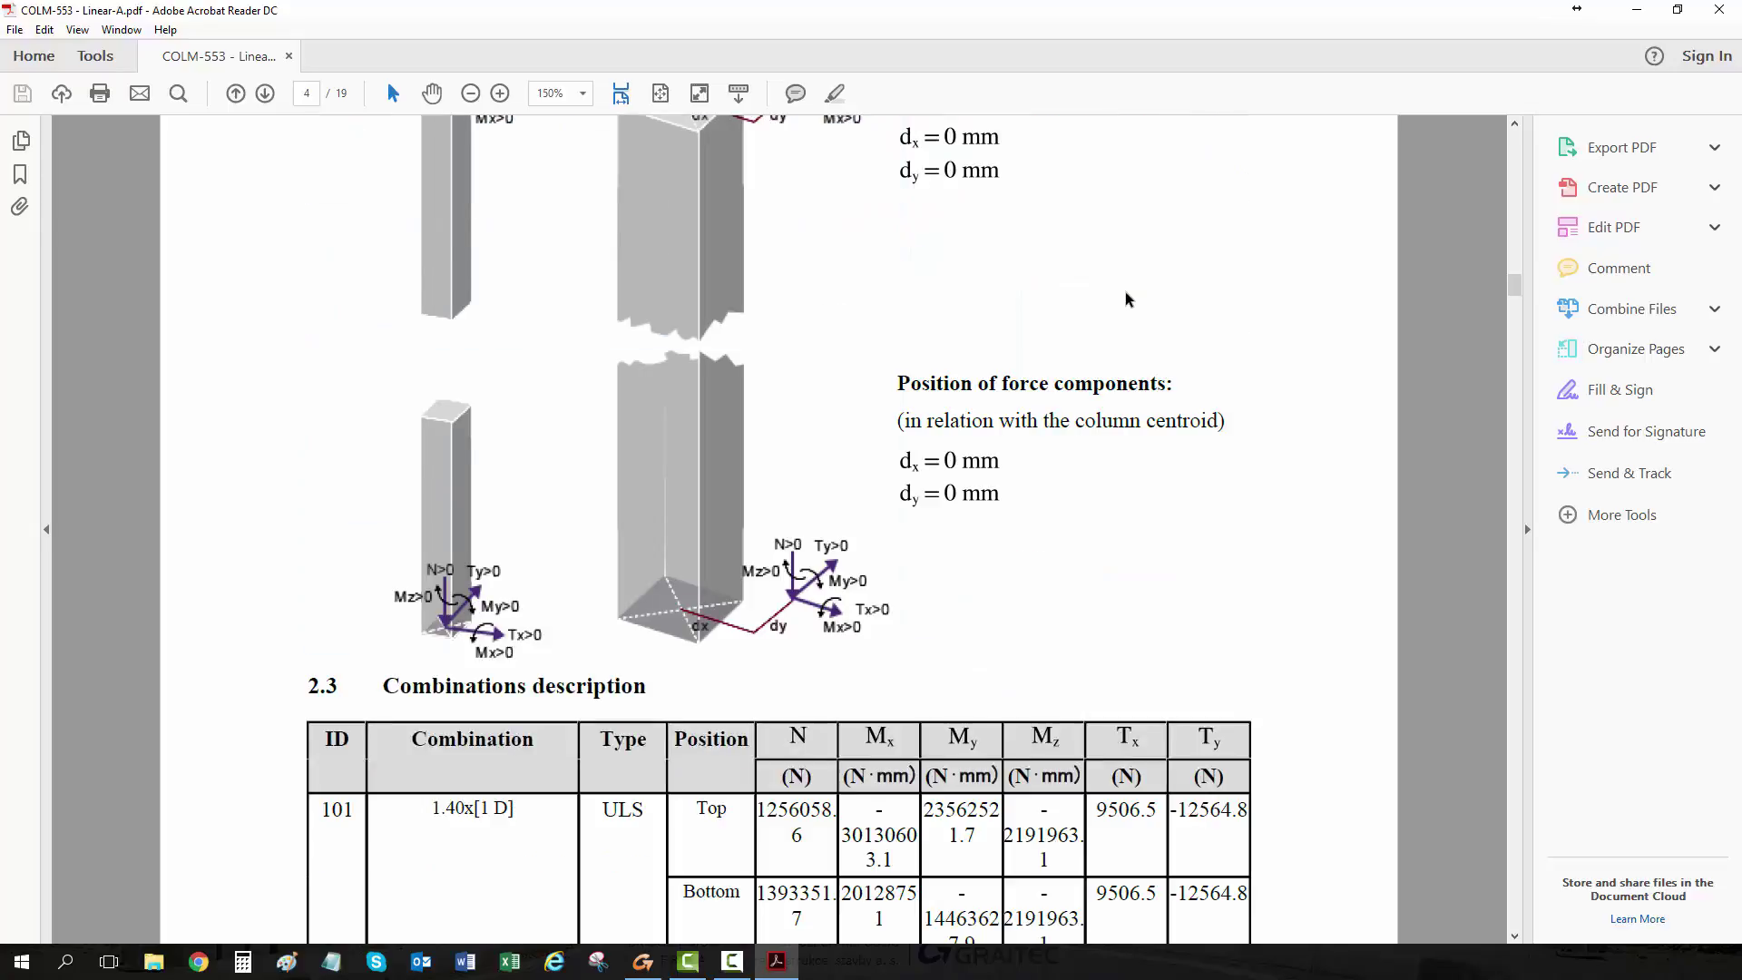
scroll(1128, 300, down, 1)
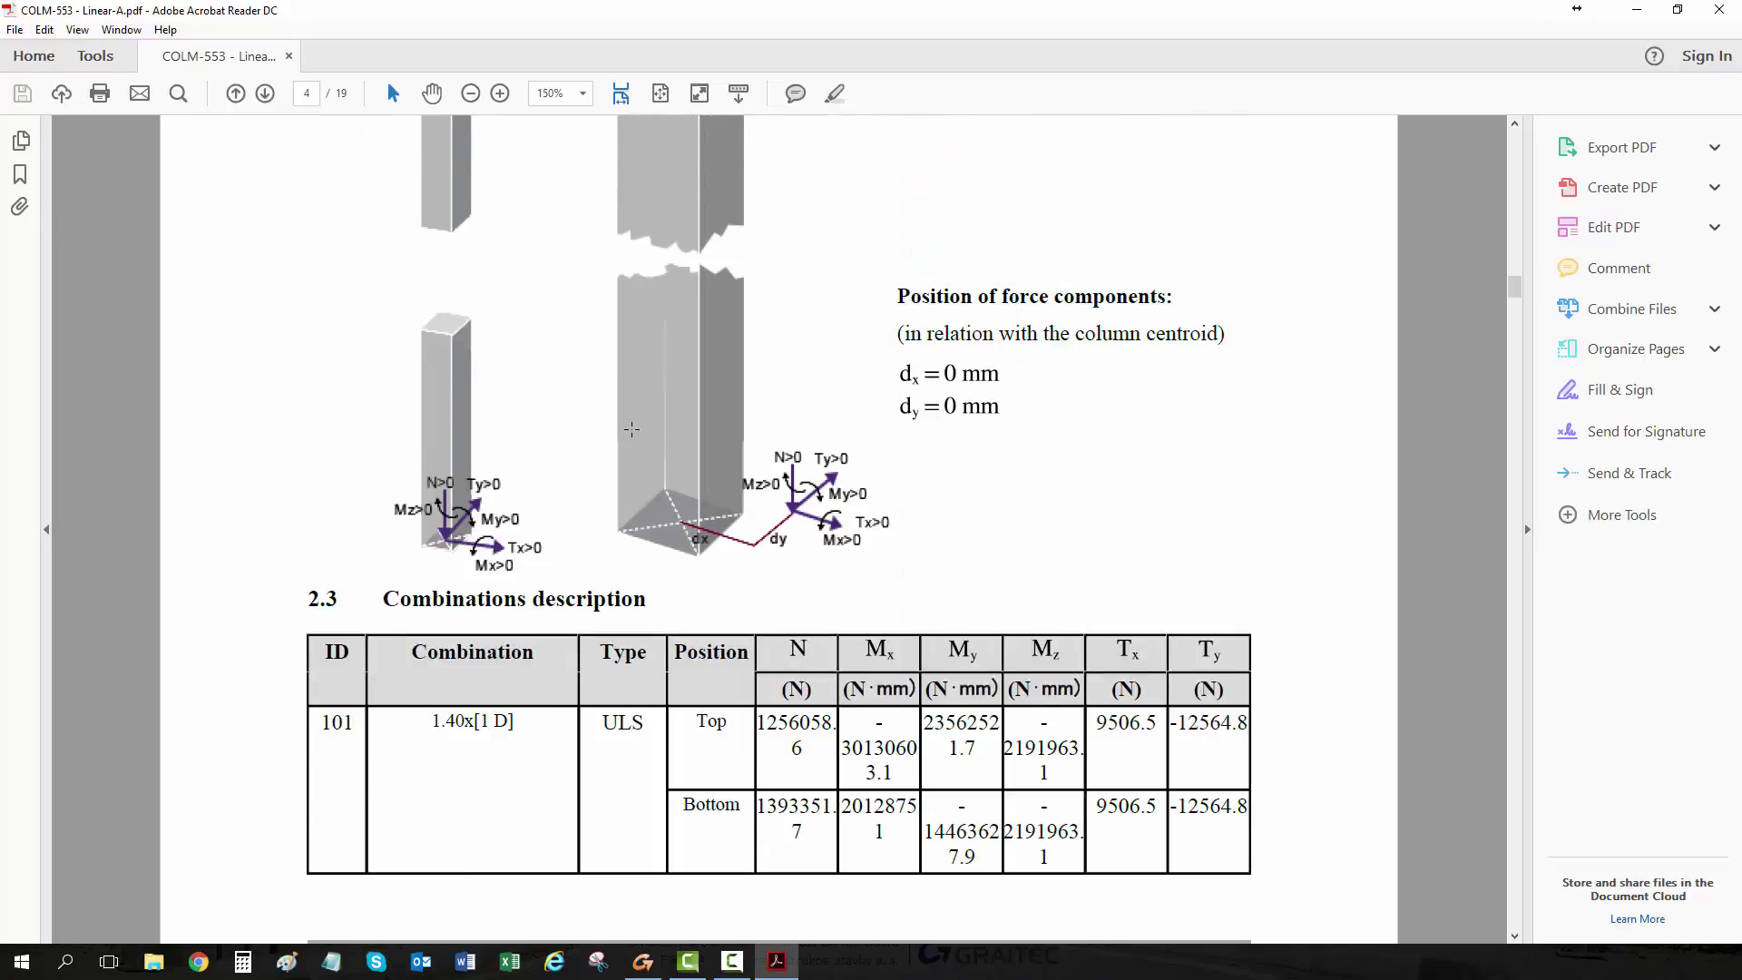
scroll(632, 428, down, 3)
scroll(632, 428, down, 16)
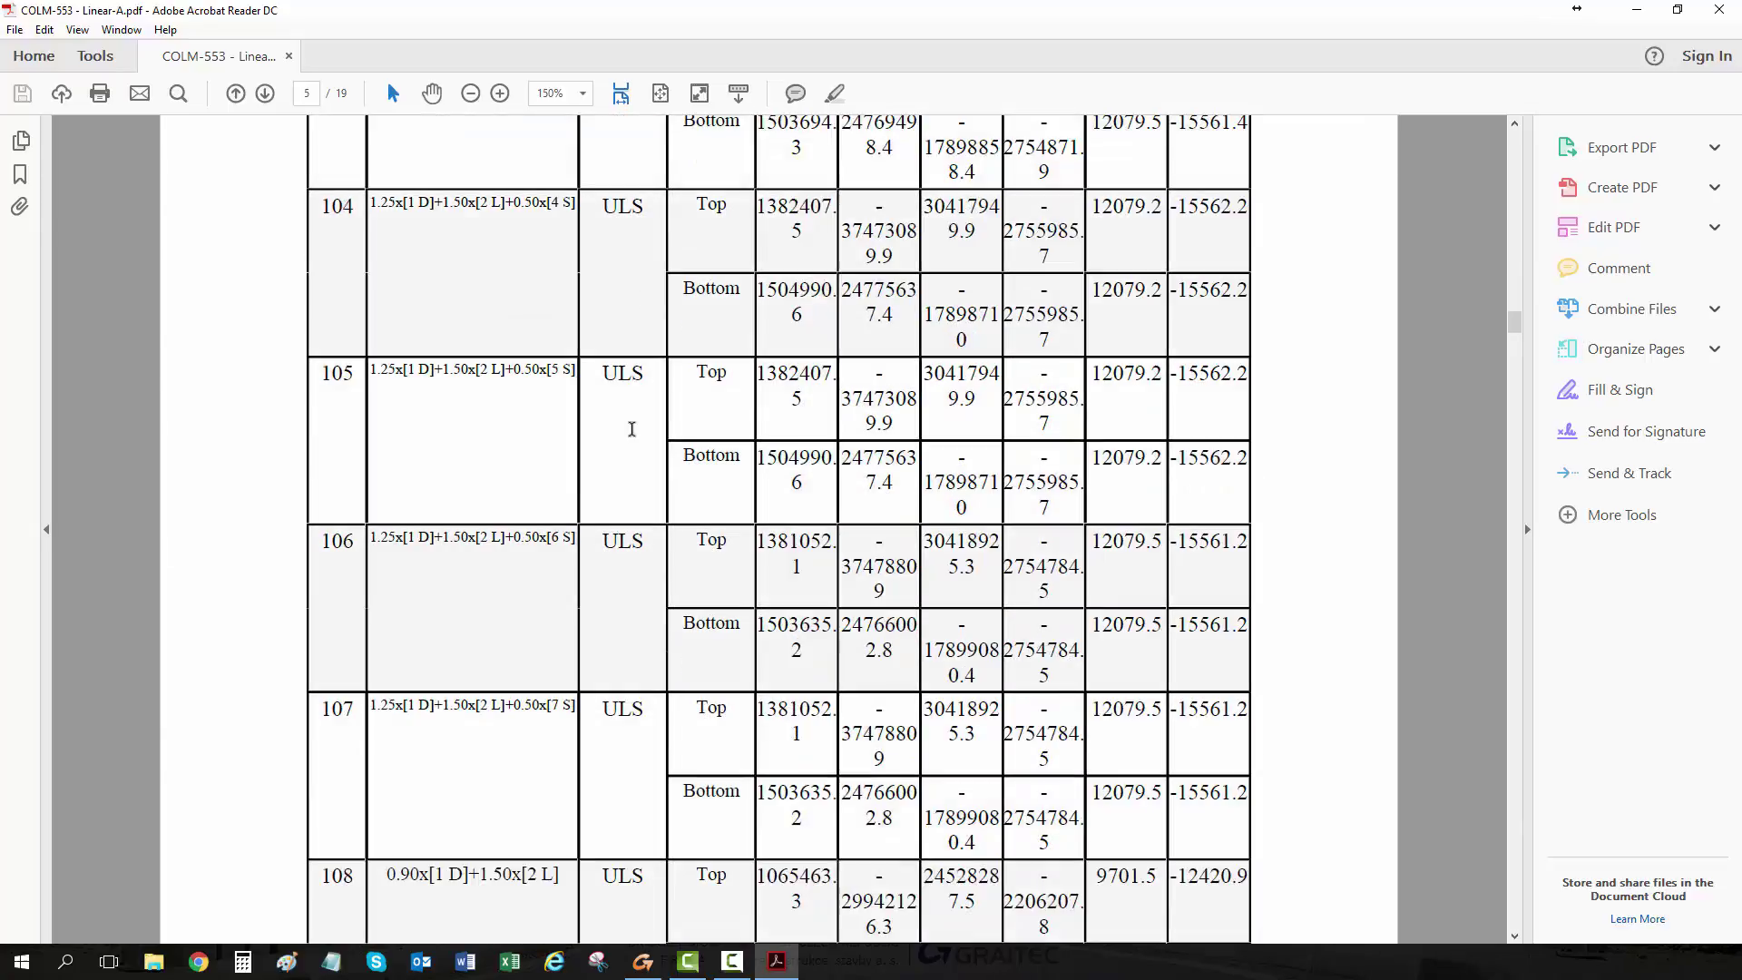
scroll(633, 428, down, 10)
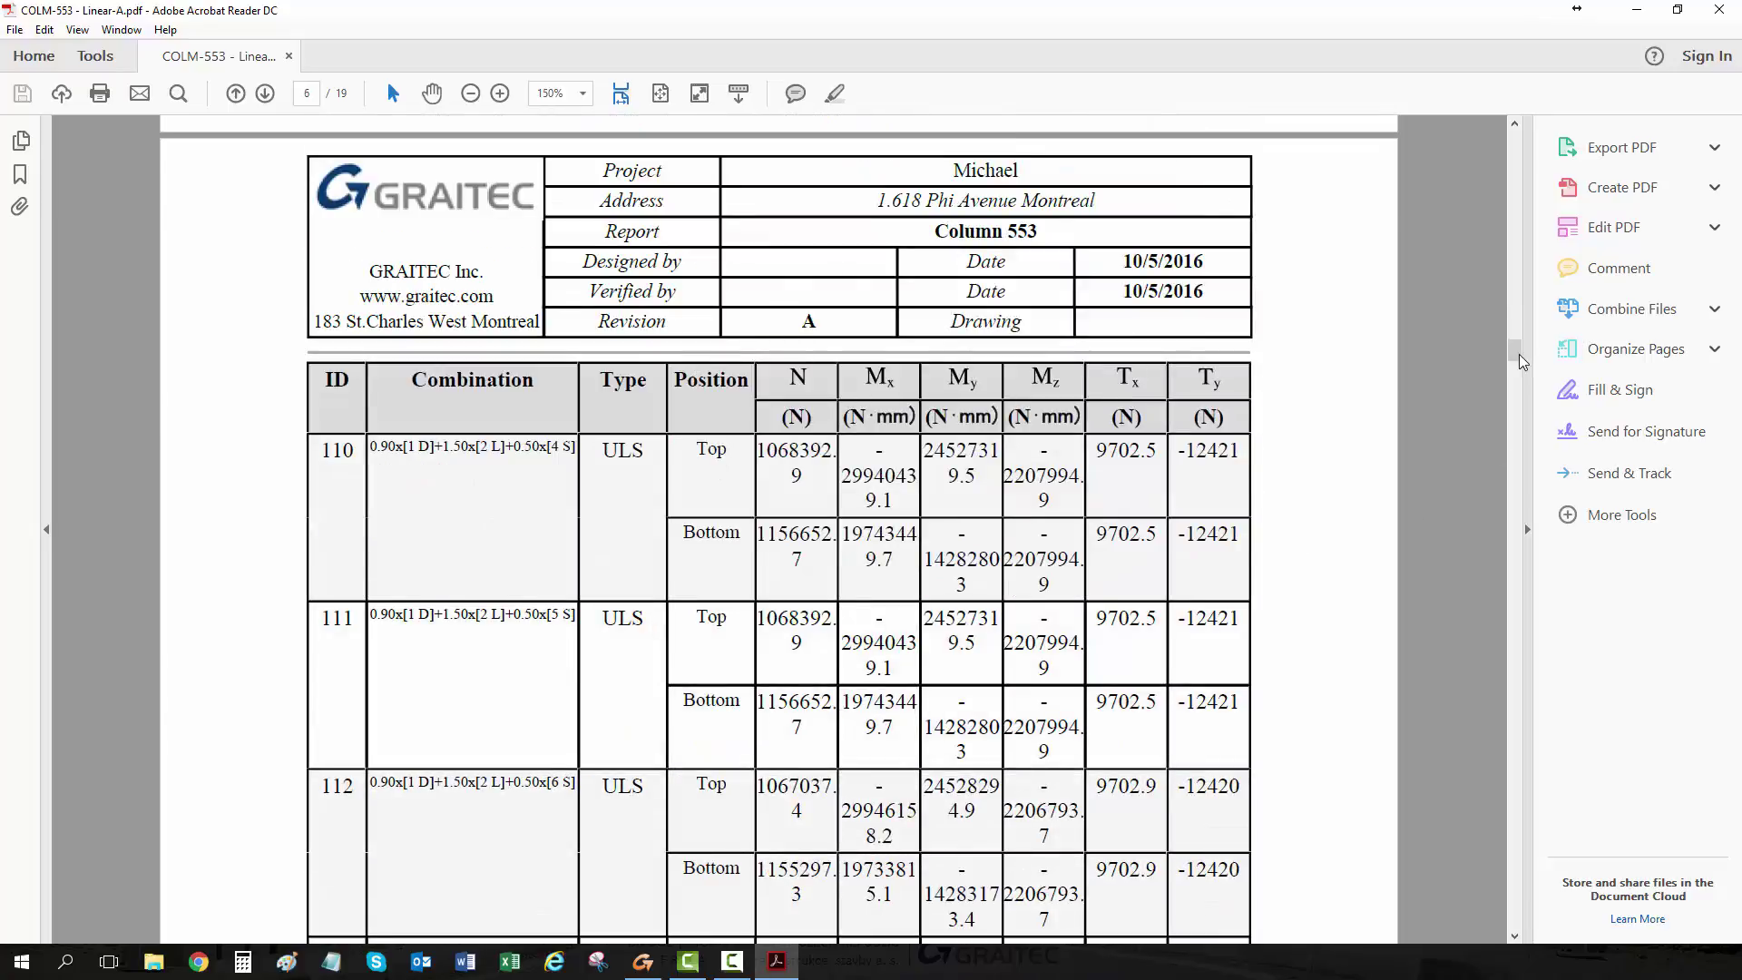
Review the report's shear verification, provided transversal reinforcement, internal force envelopes and bill of materials, and close the report.
drag(1519, 354, 1532, 808)
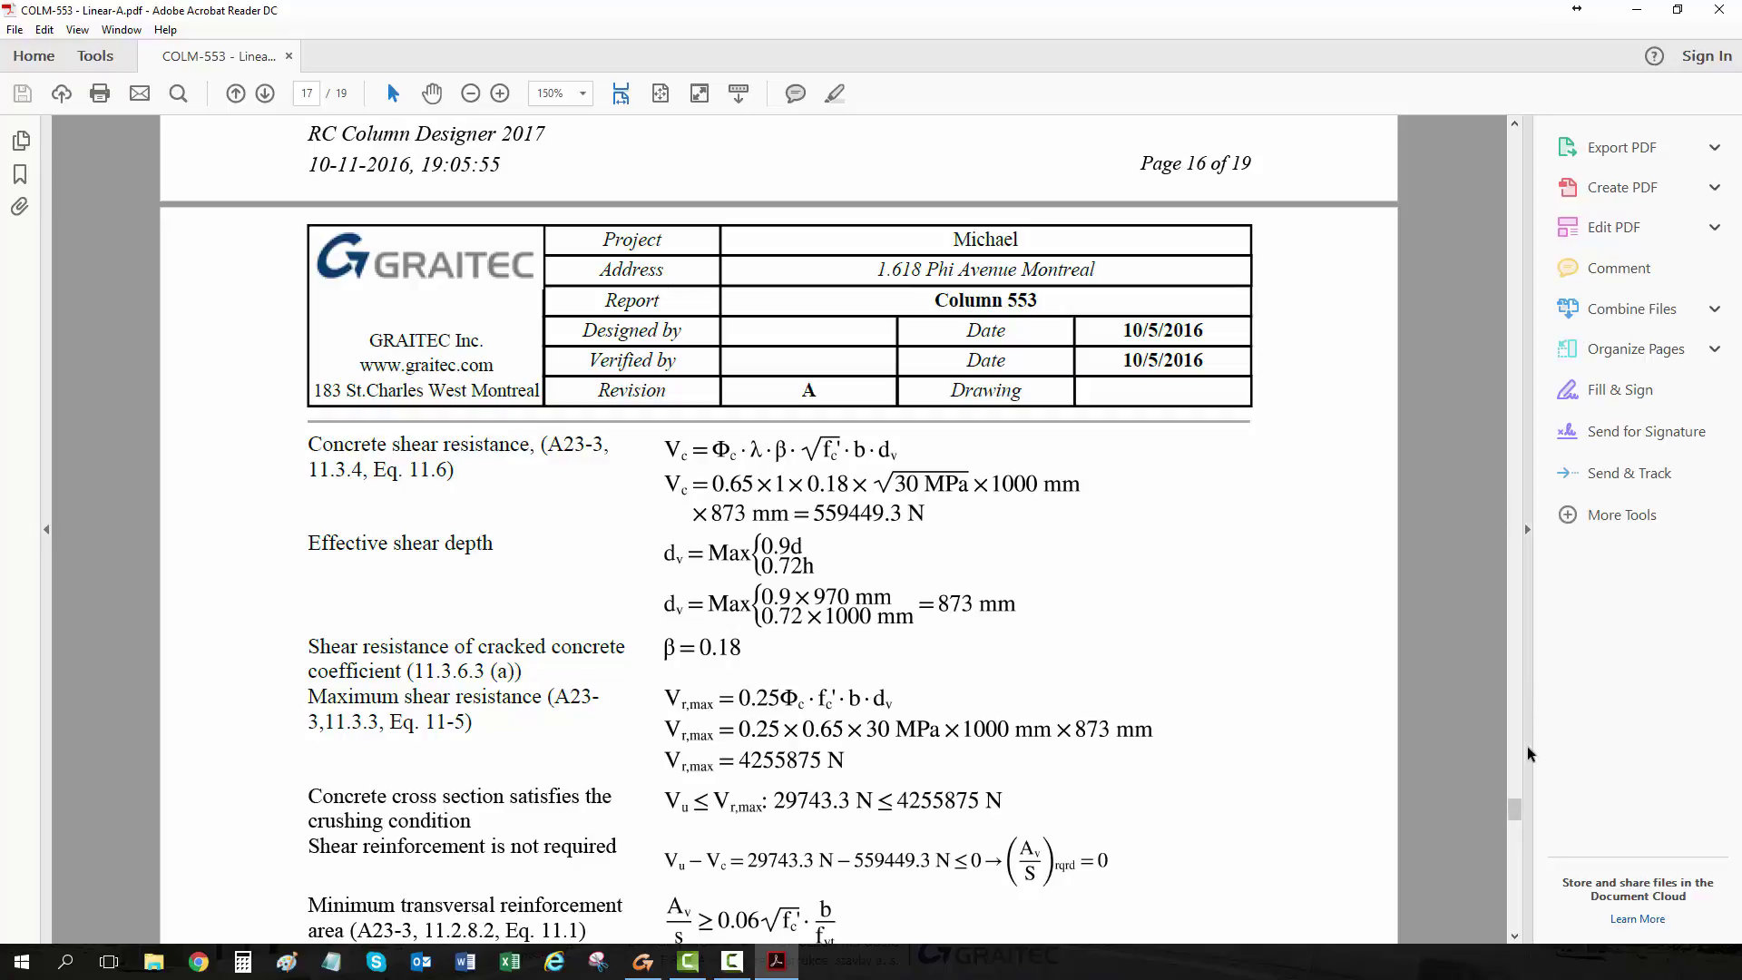
drag(1517, 808, 1517, 812)
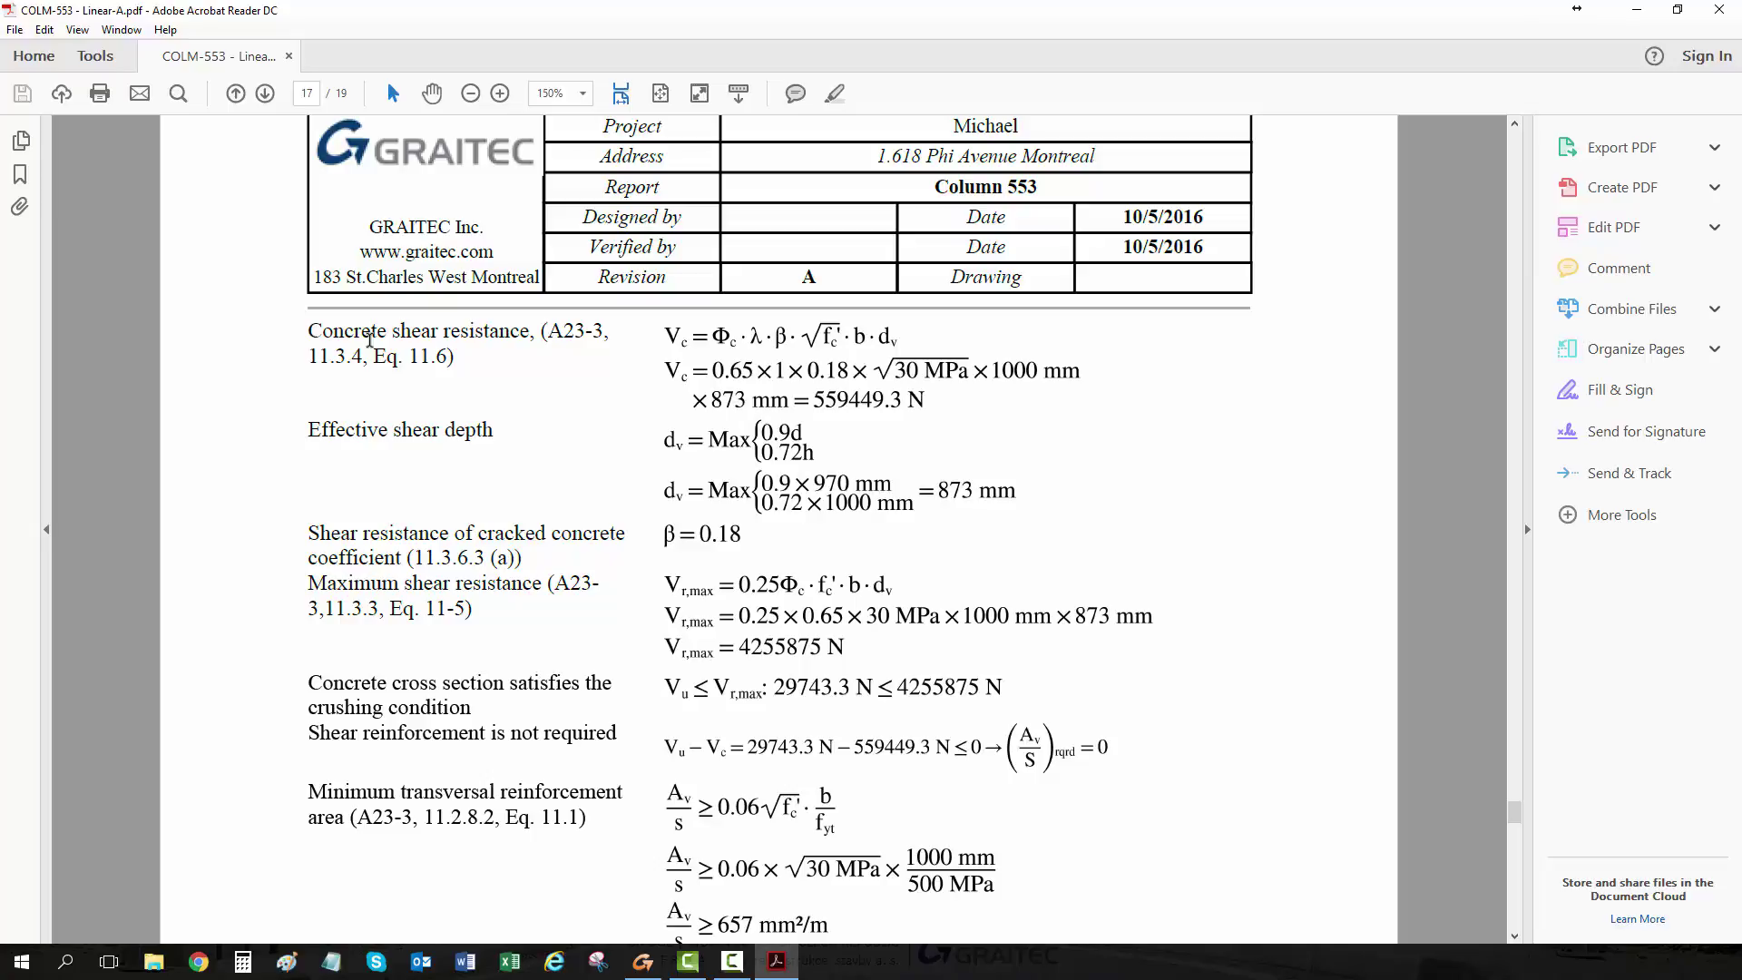
scroll(875, 484, down, 4)
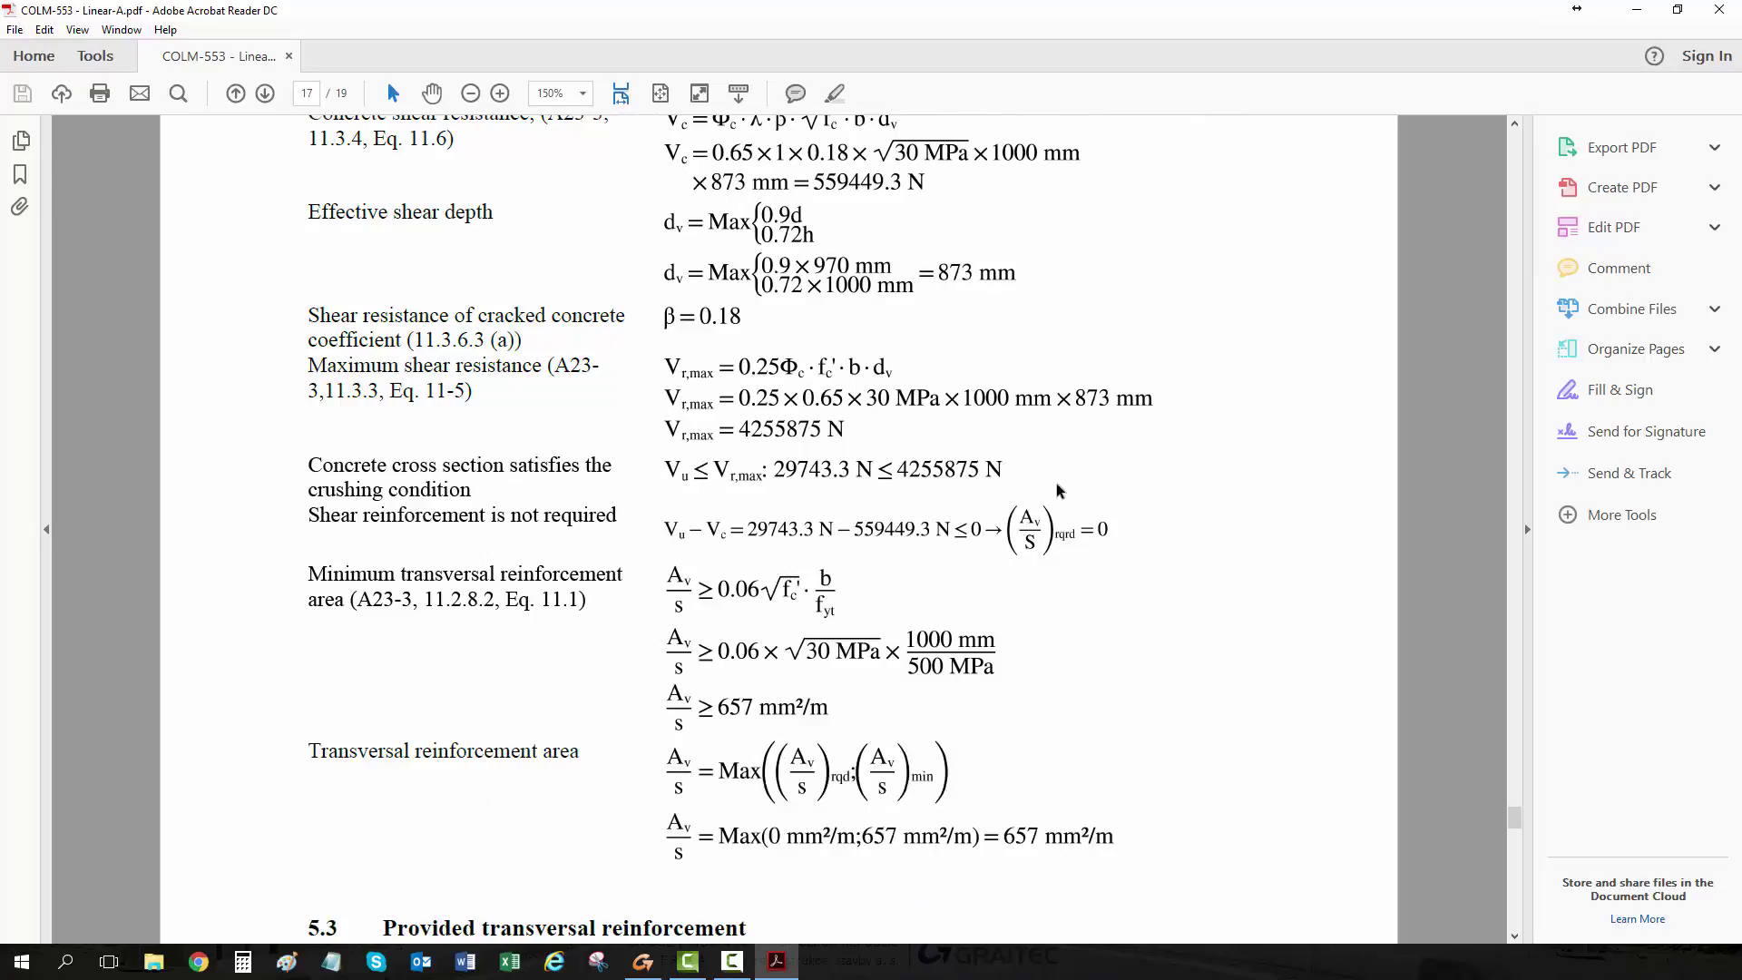
scroll(1057, 491, down, 3)
scroll(1057, 491, down, 9)
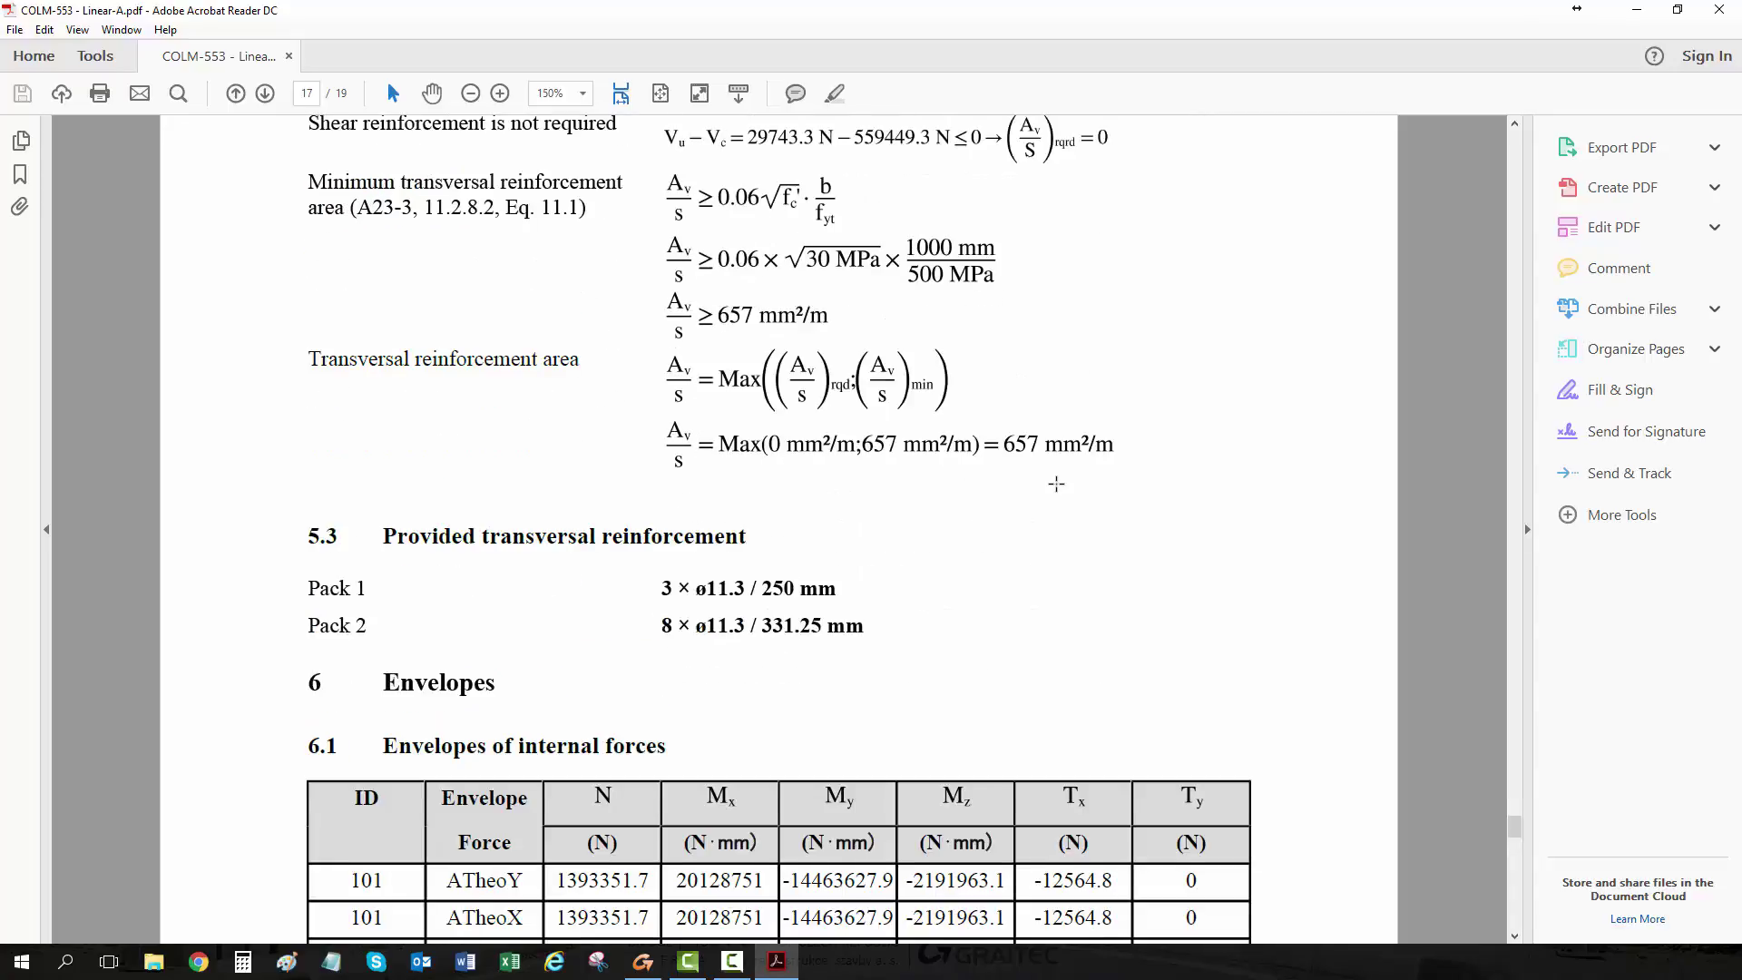
scroll(1057, 491, down, 20)
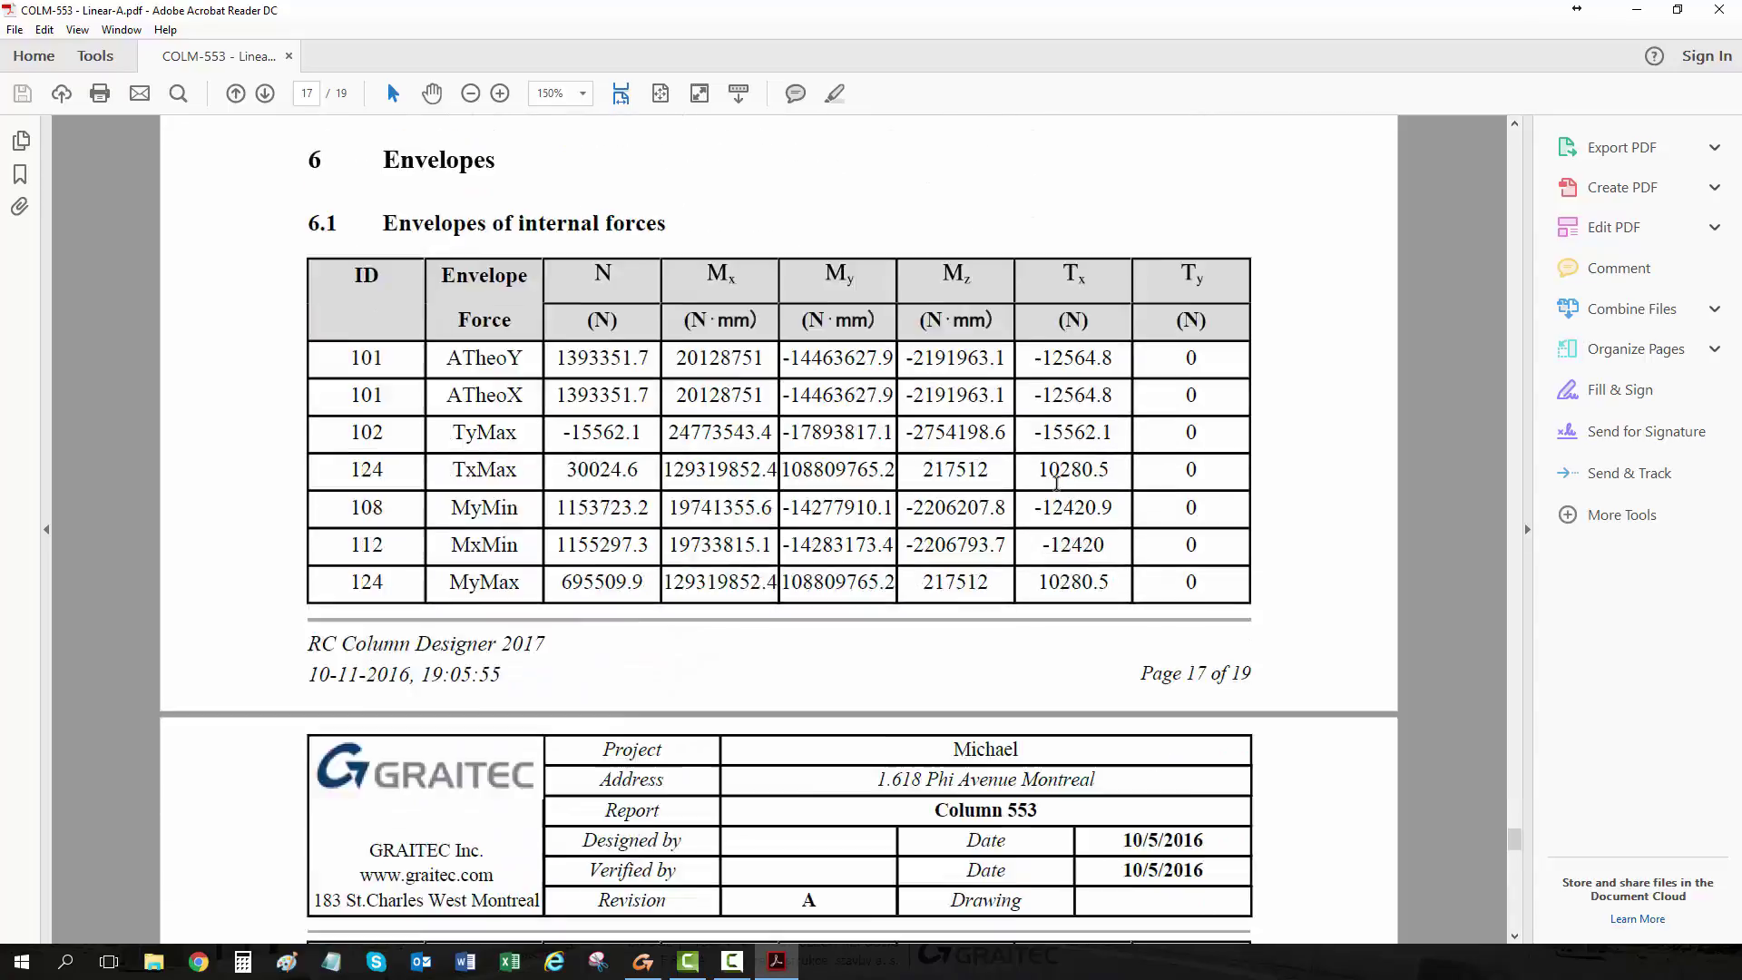
scroll(1057, 482, down, 8)
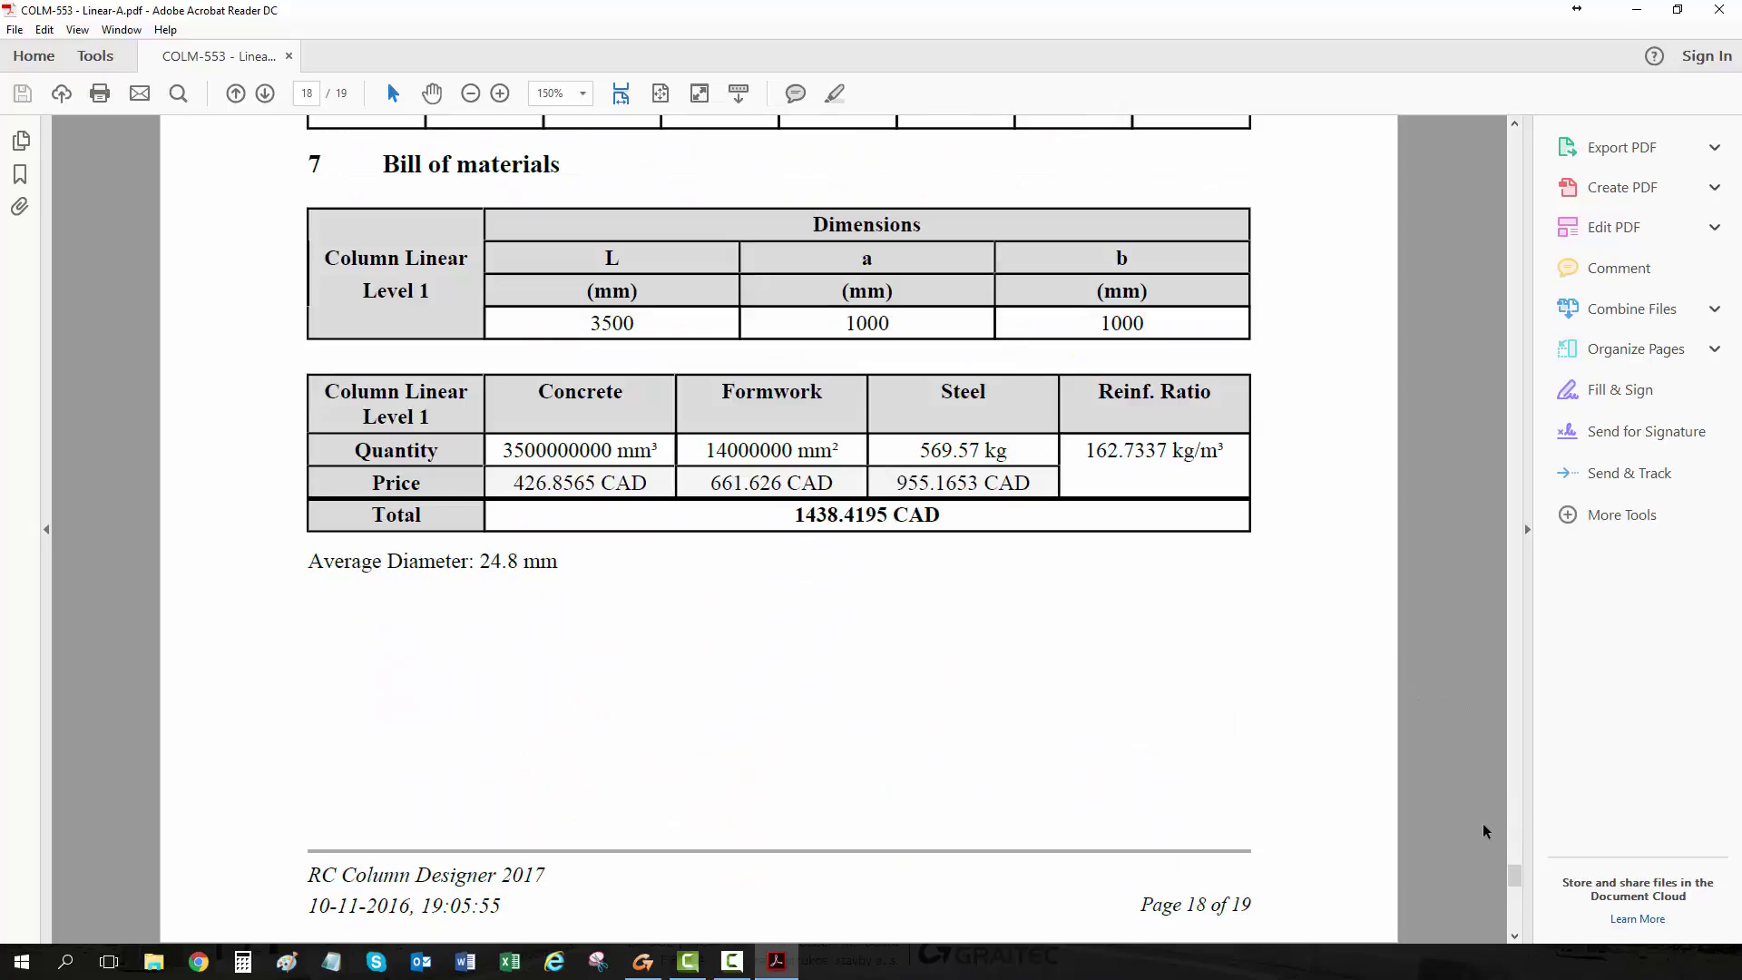
drag(1516, 869, 1510, 803)
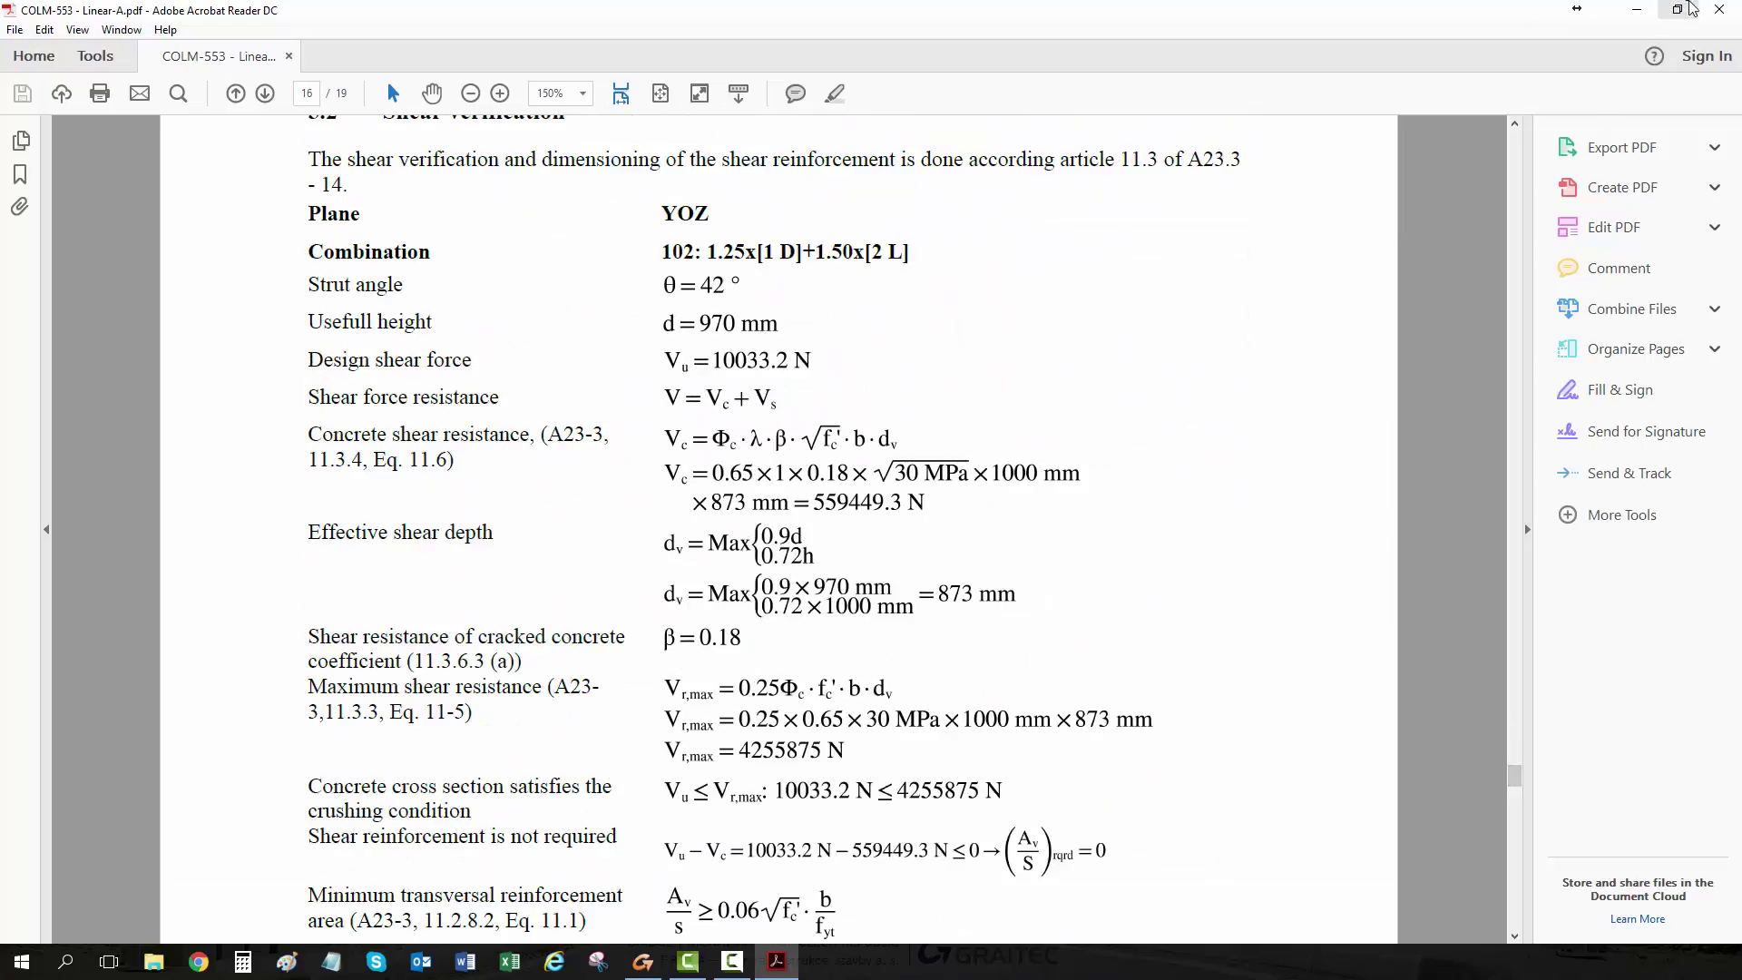
click(1719, 10)
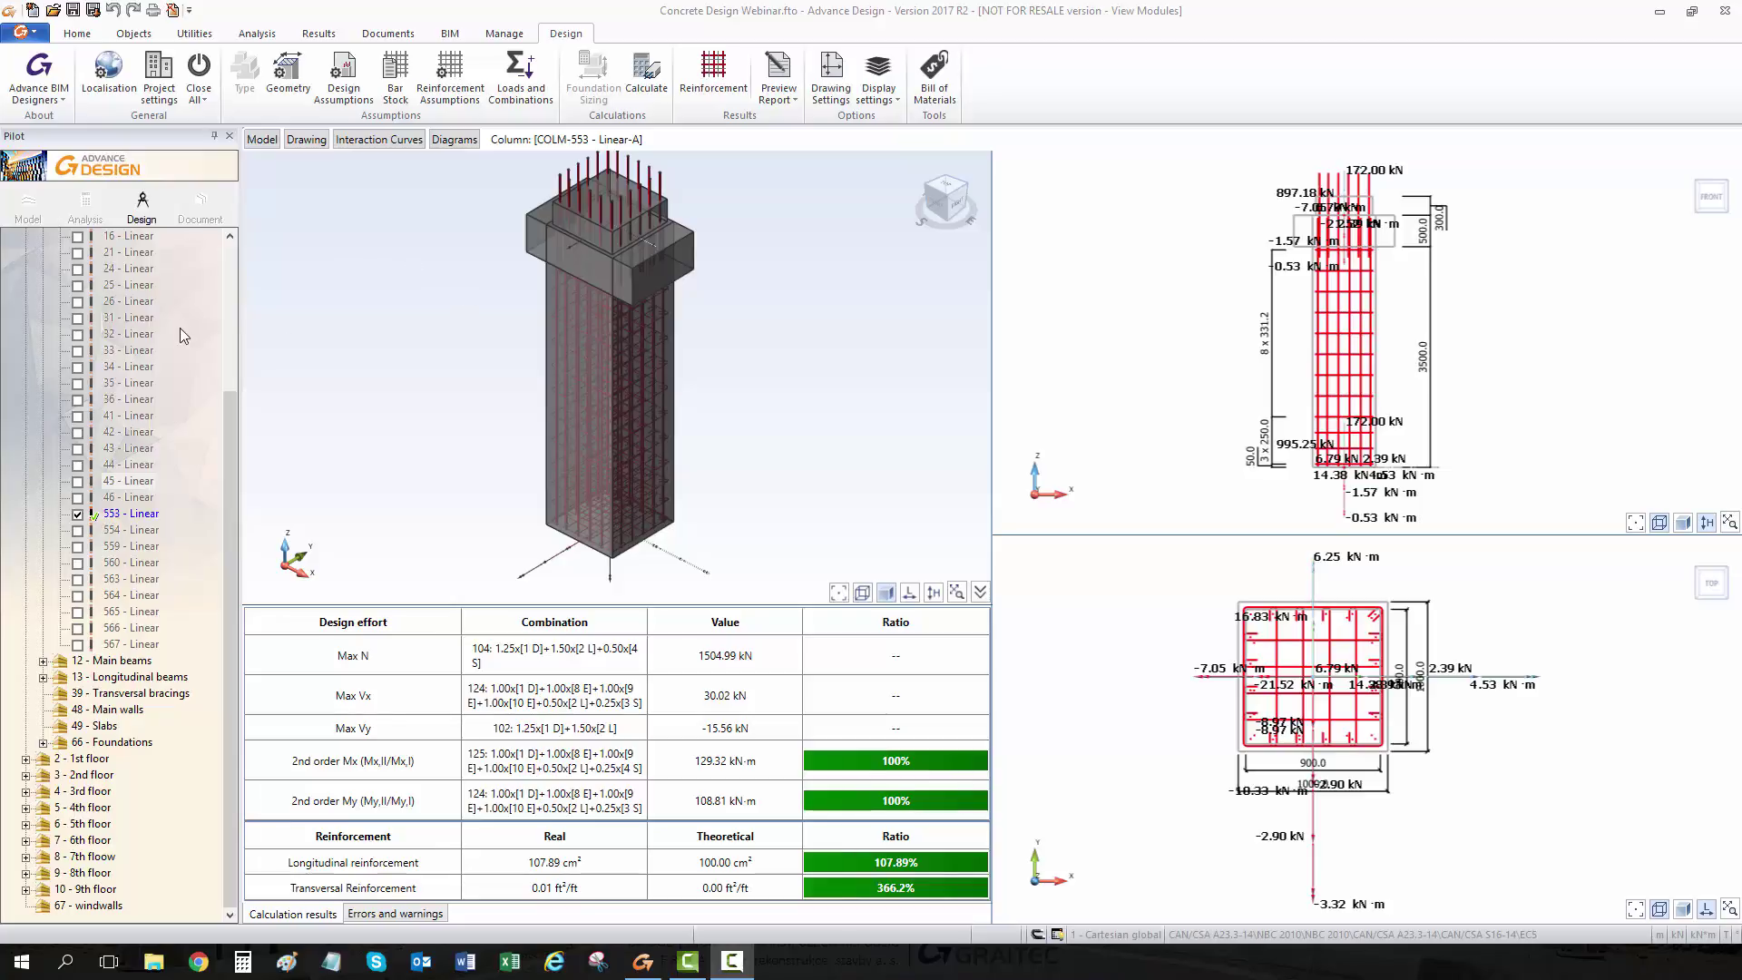
Collapse the base level columns, expand the main beams and open beam 10 for design.
scroll(230, 410, up, 4)
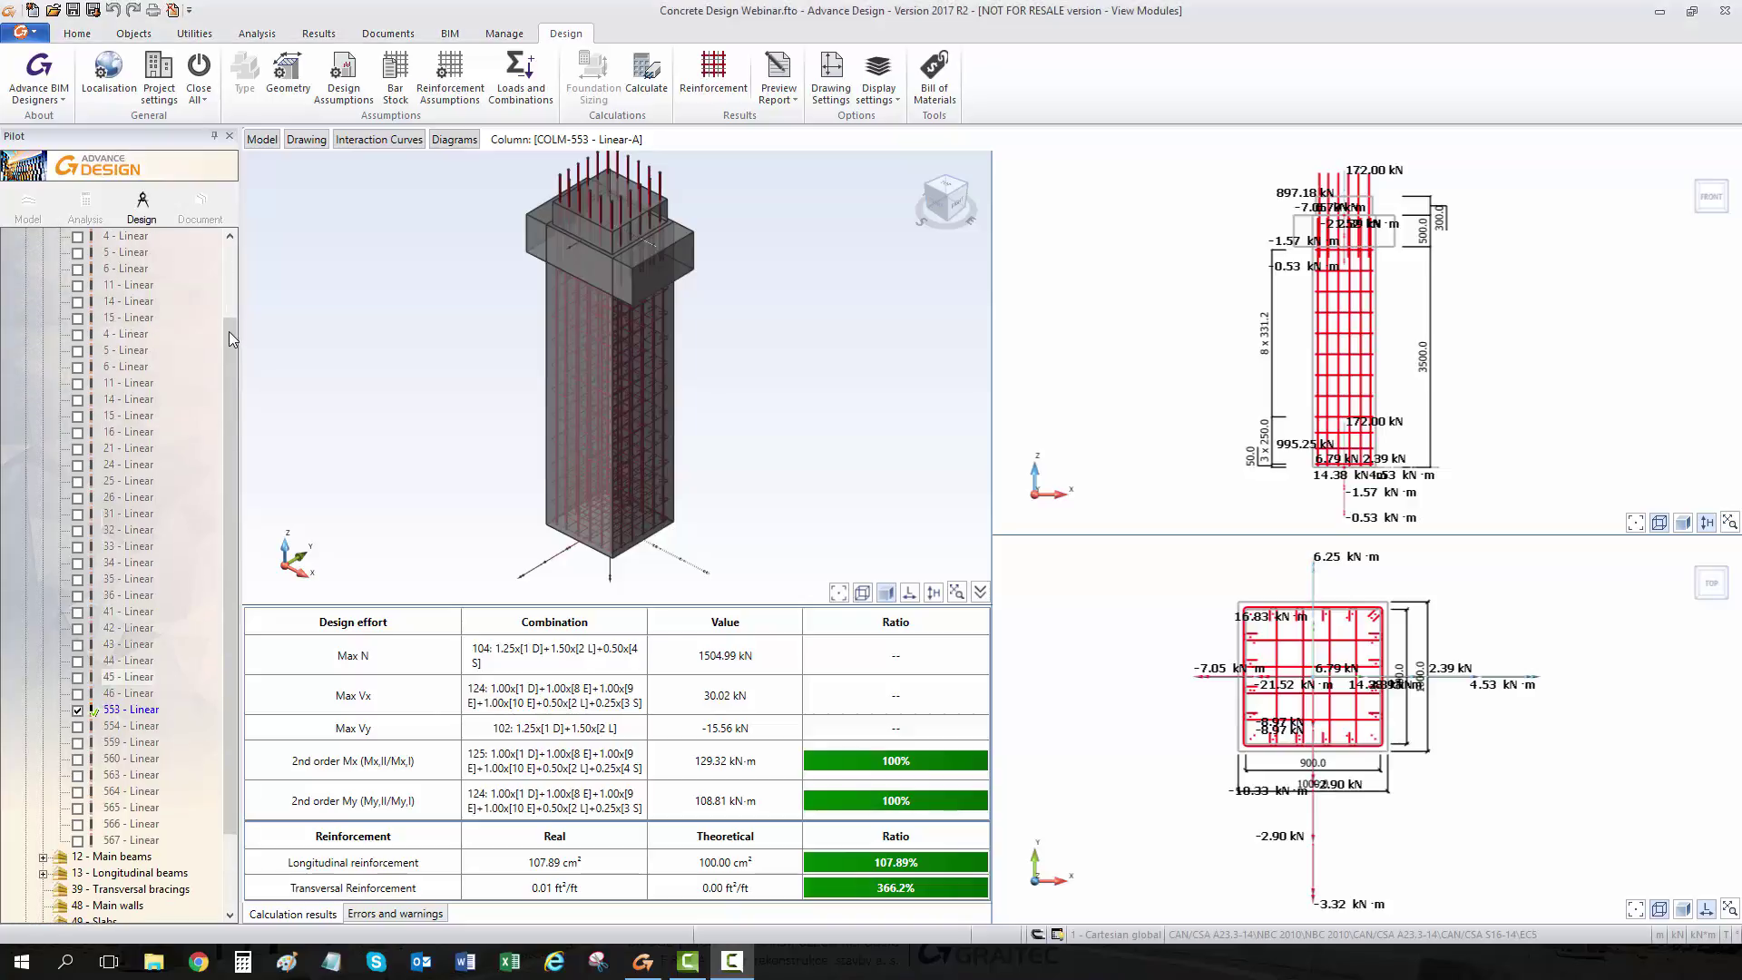
drag(230, 337, 231, 263)
click(42, 268)
double_click(111, 285)
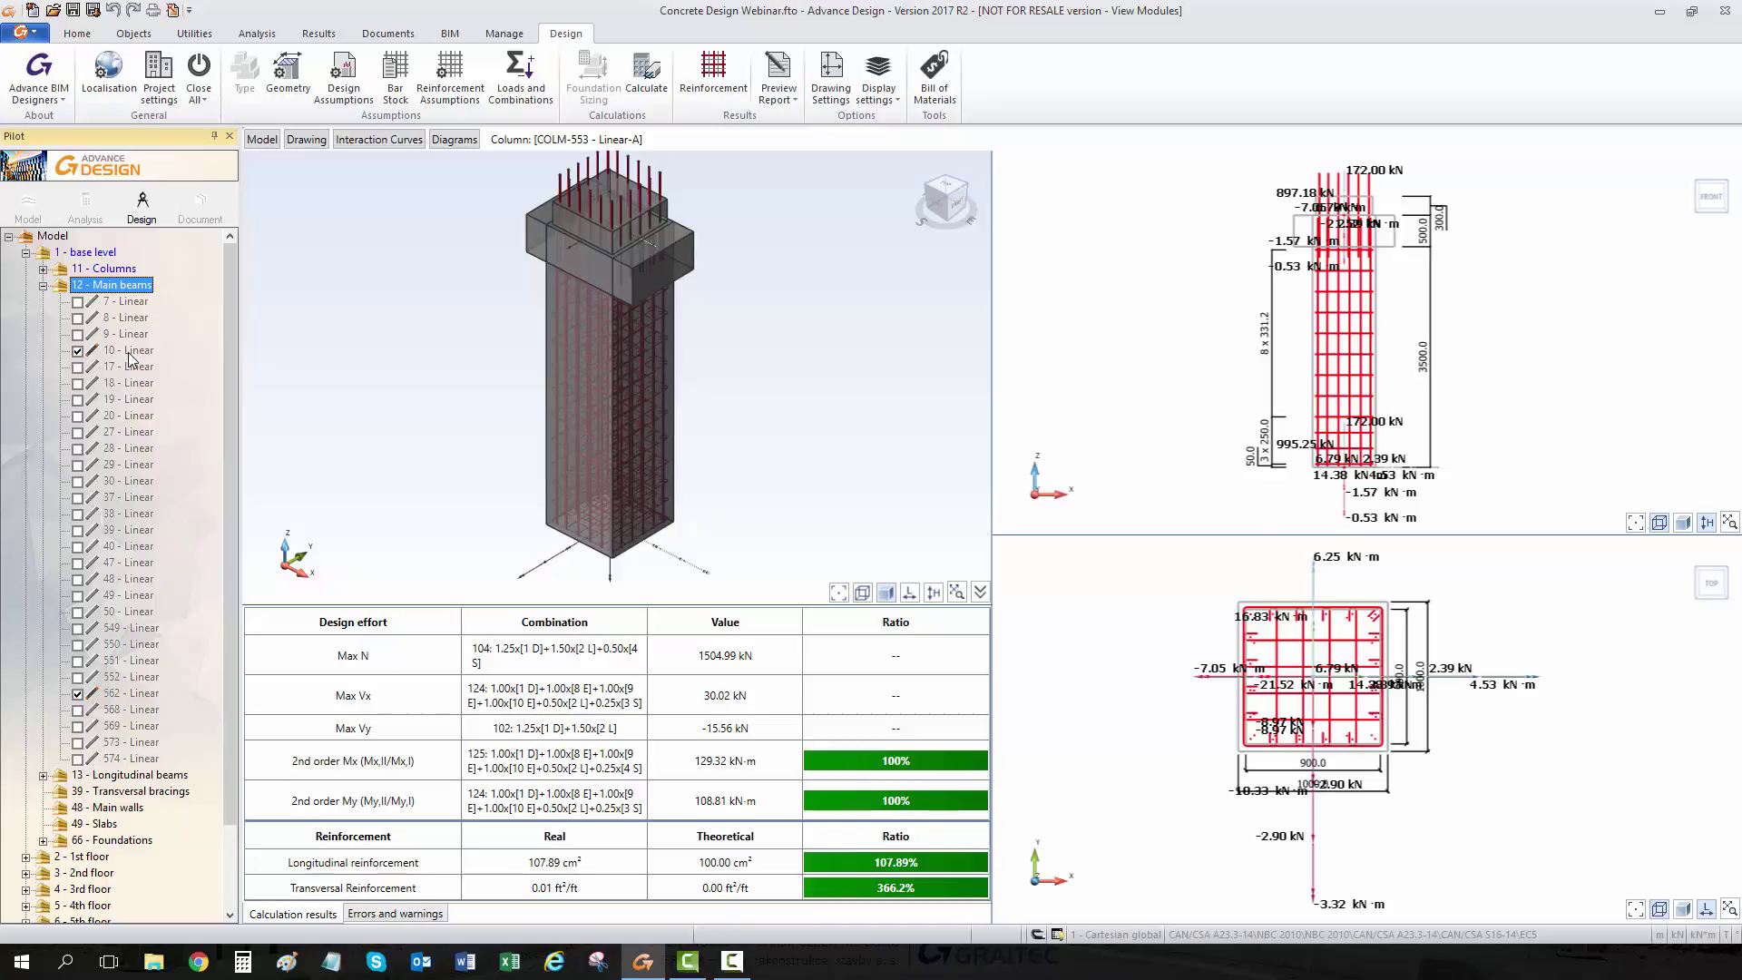
click(129, 354)
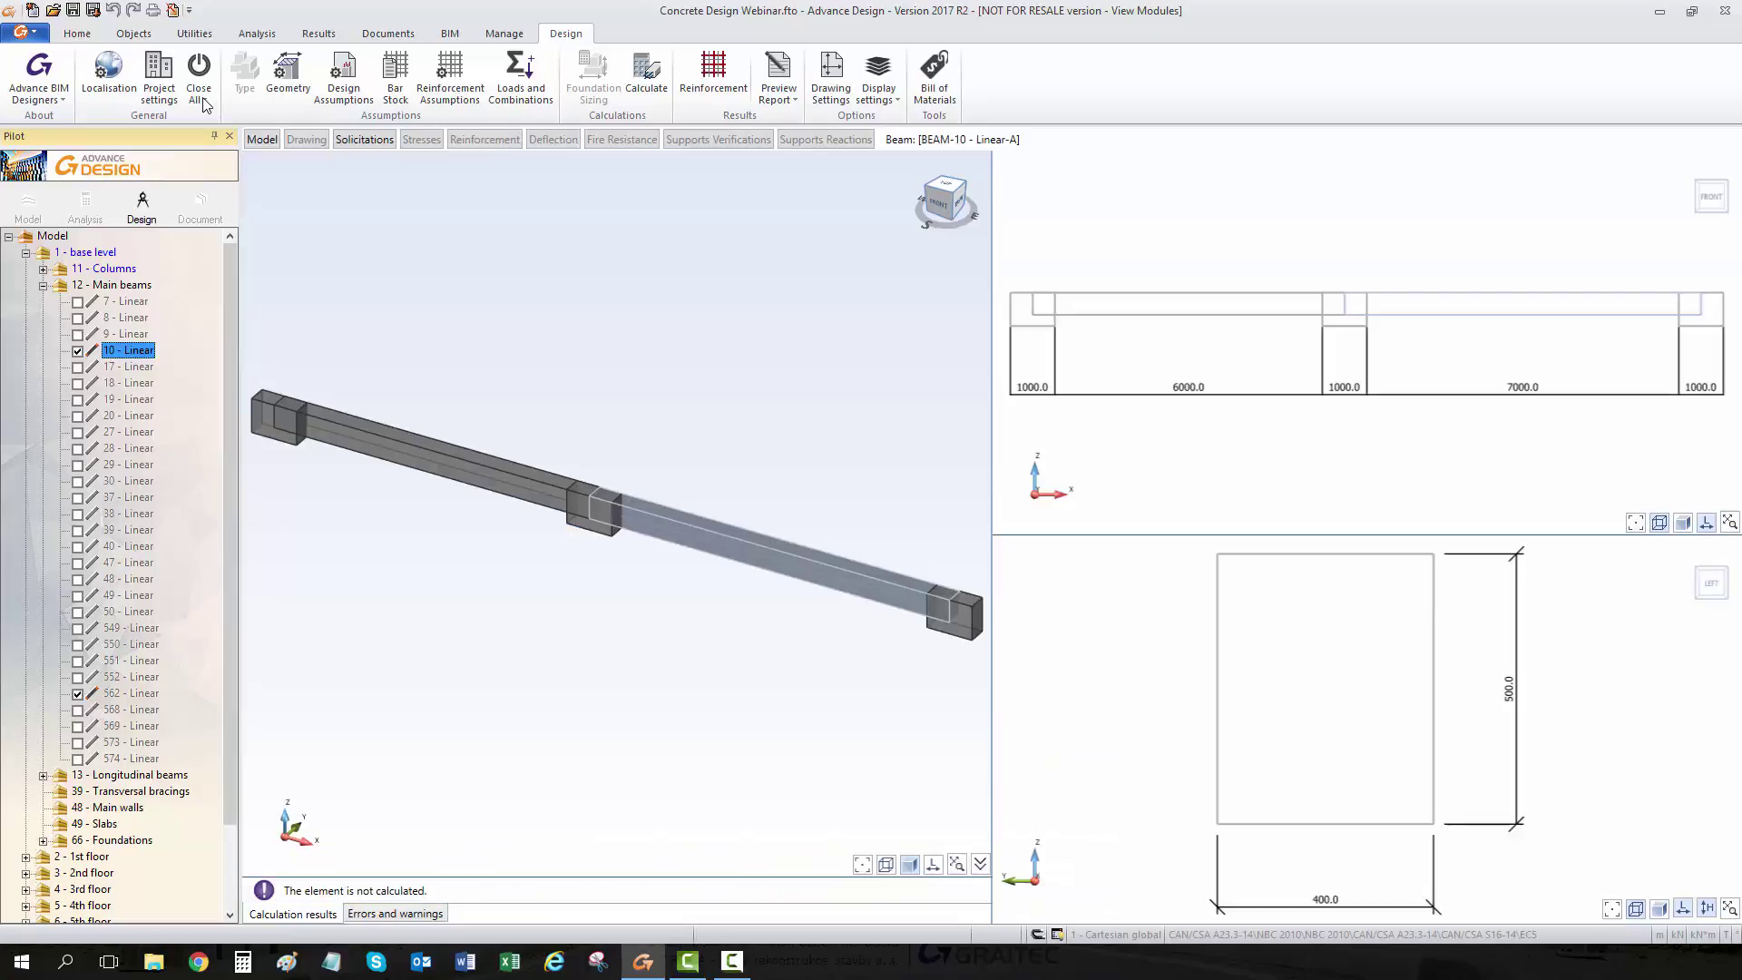
Calculate the reinforcement design of beam 10.
click(201, 102)
click(203, 100)
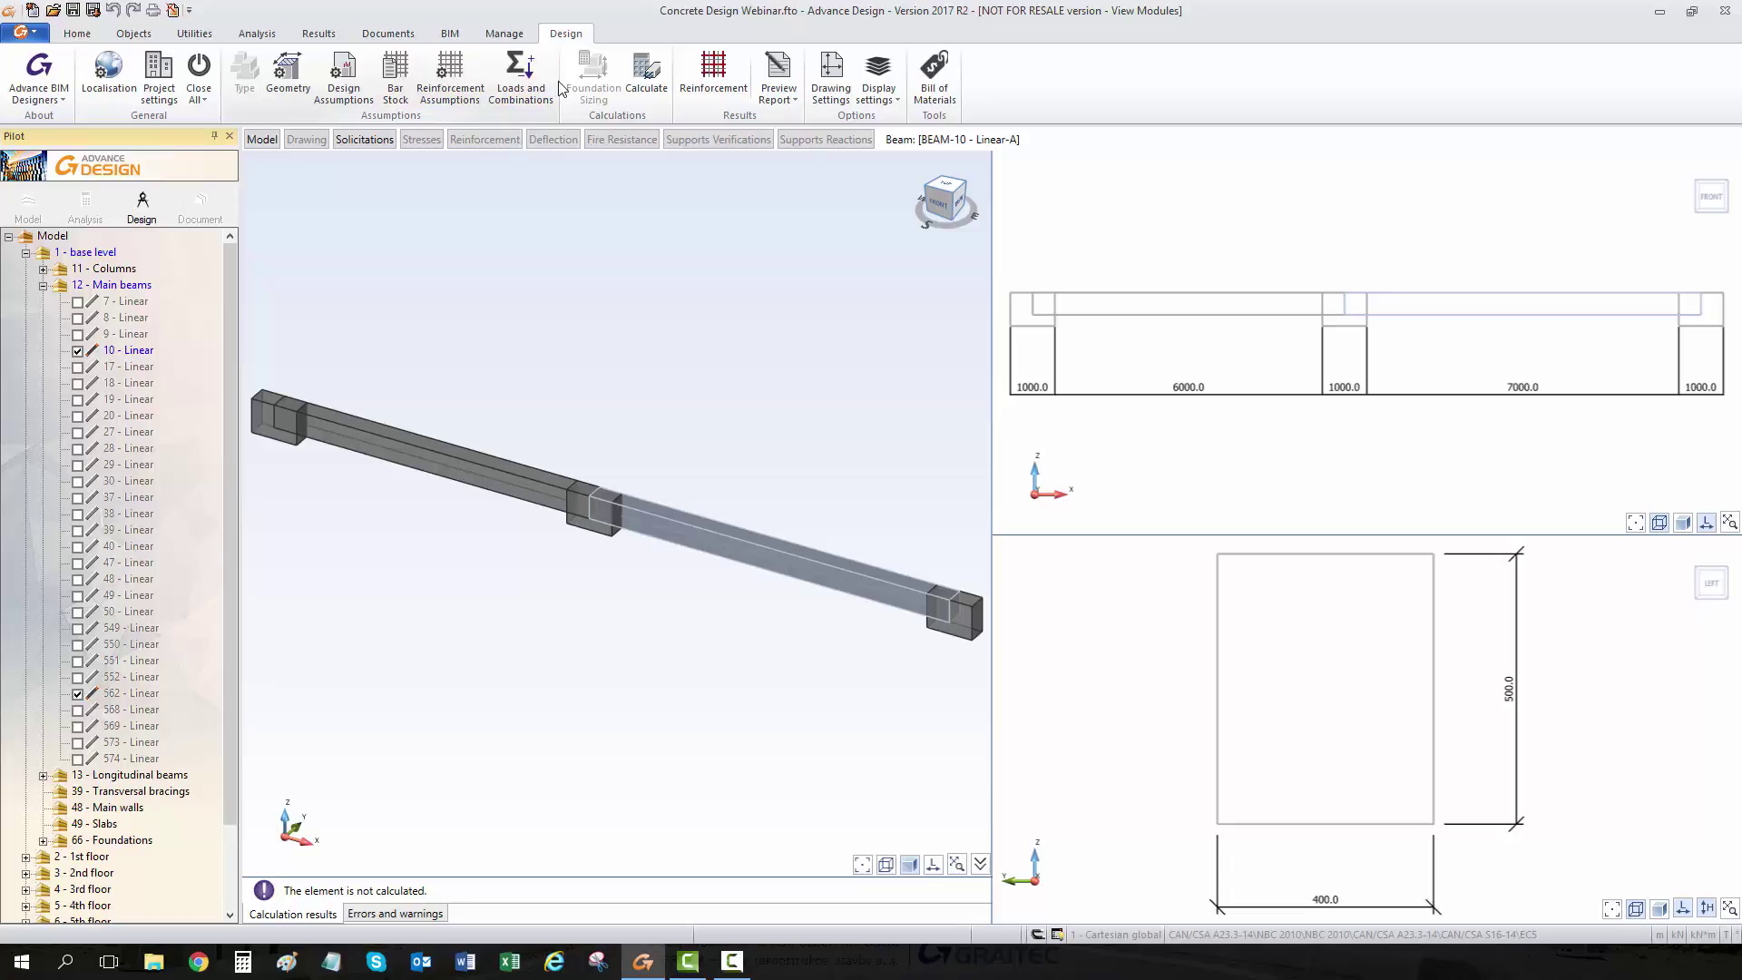
click(658, 83)
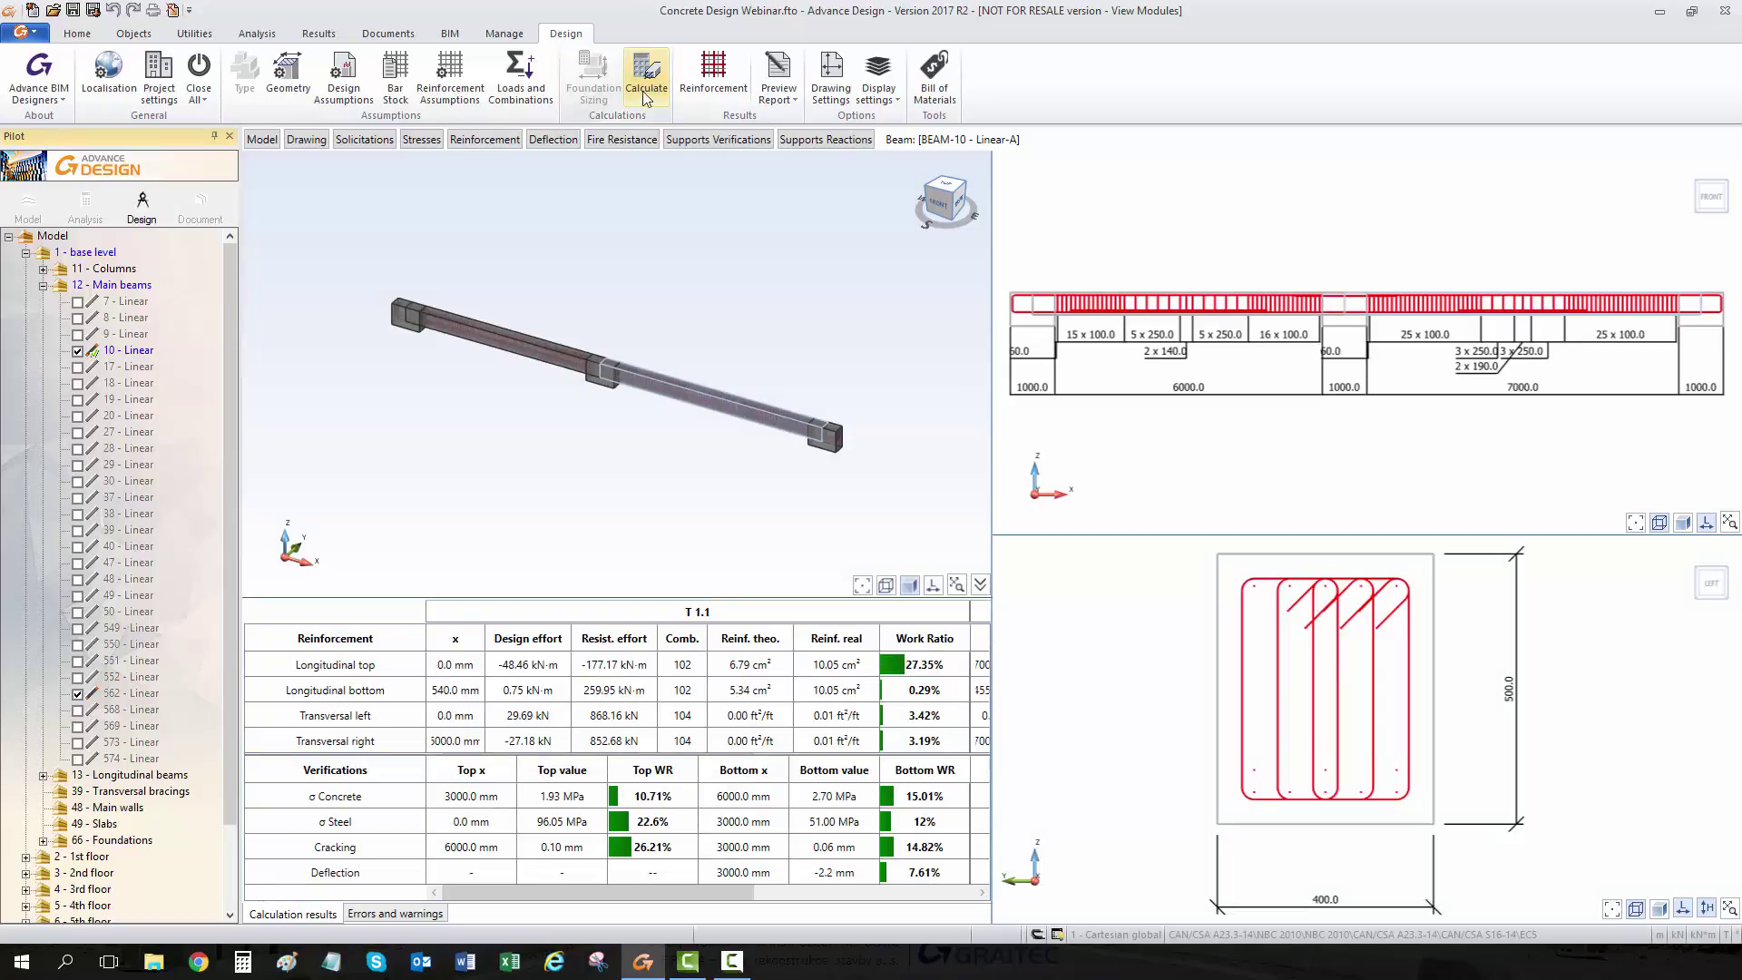
Inspect the generated reinforcement cage in the 3D model along both spans of beam 10 and at its supports.
scroll(525, 360, up, 3)
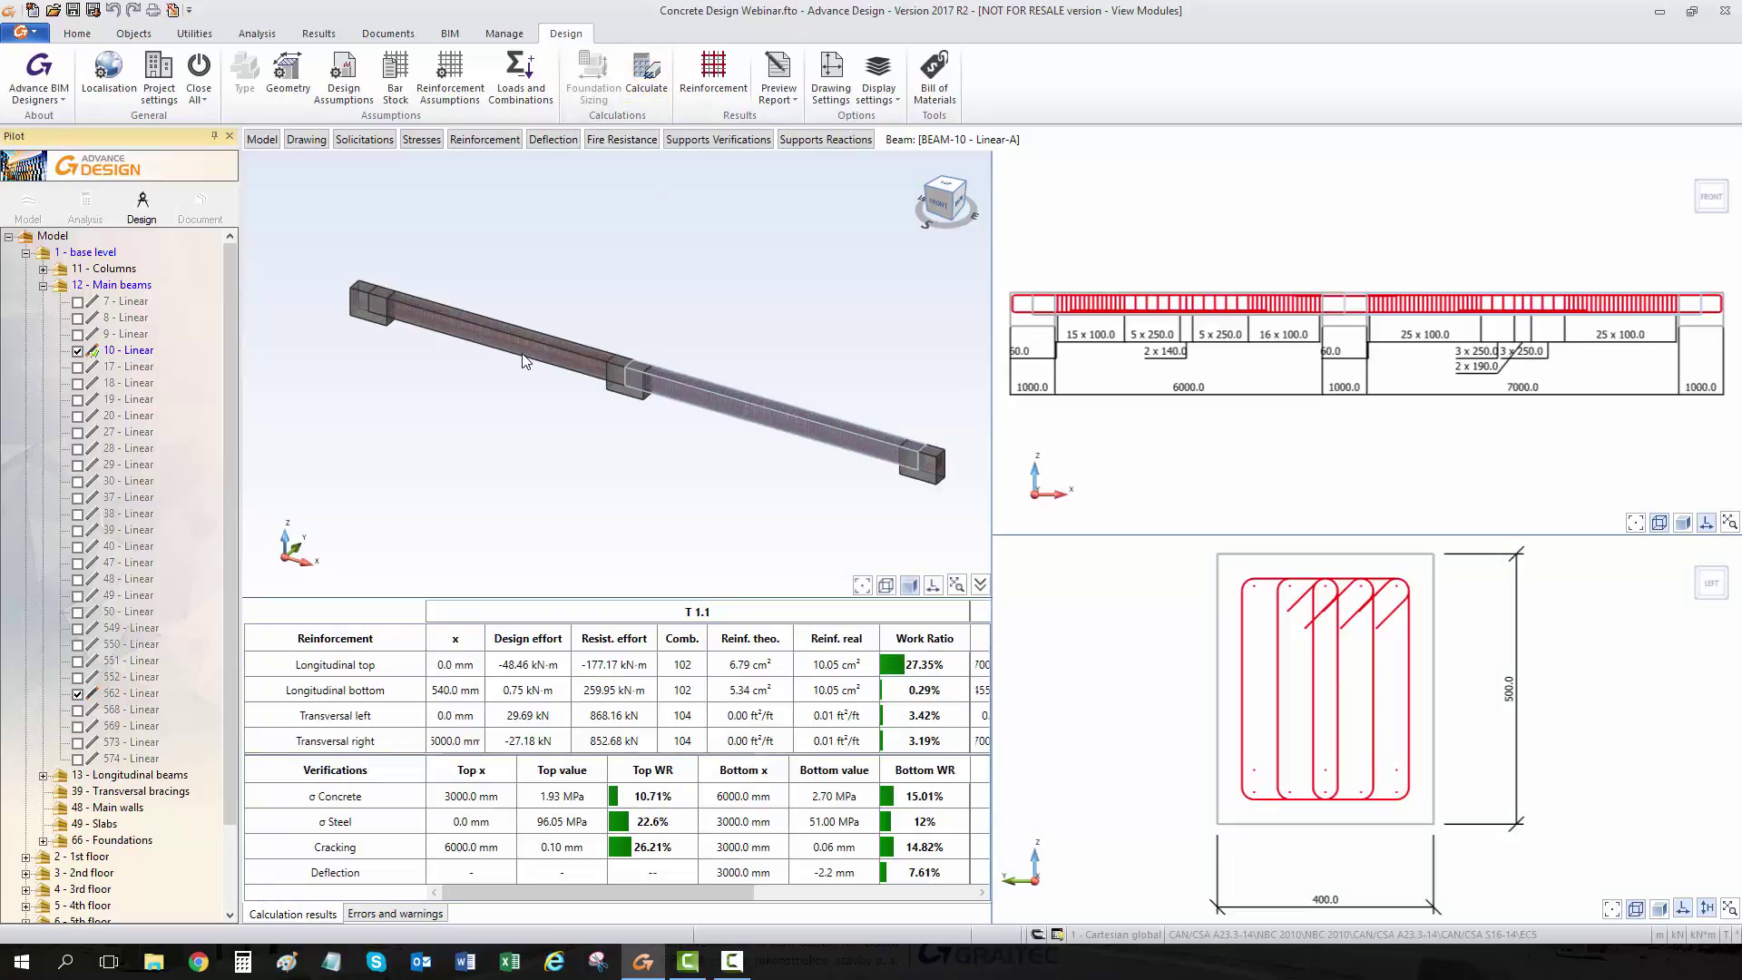
scroll(525, 360, up, 5)
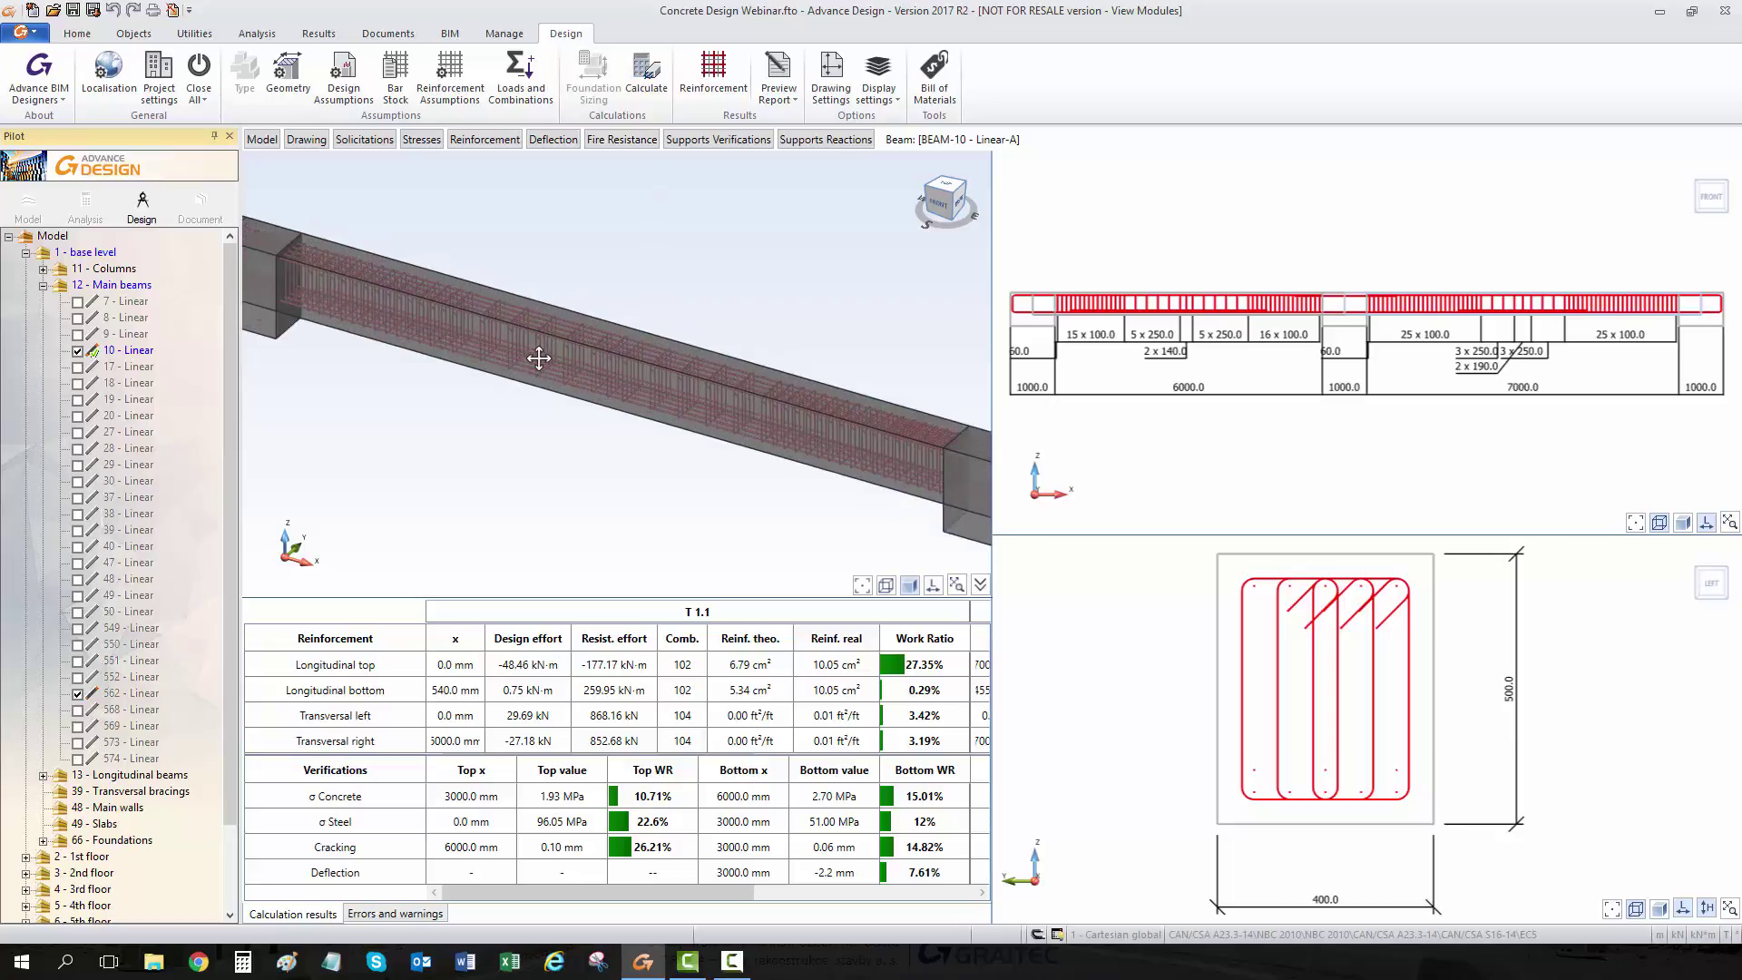
scroll(460, 338, down, 1)
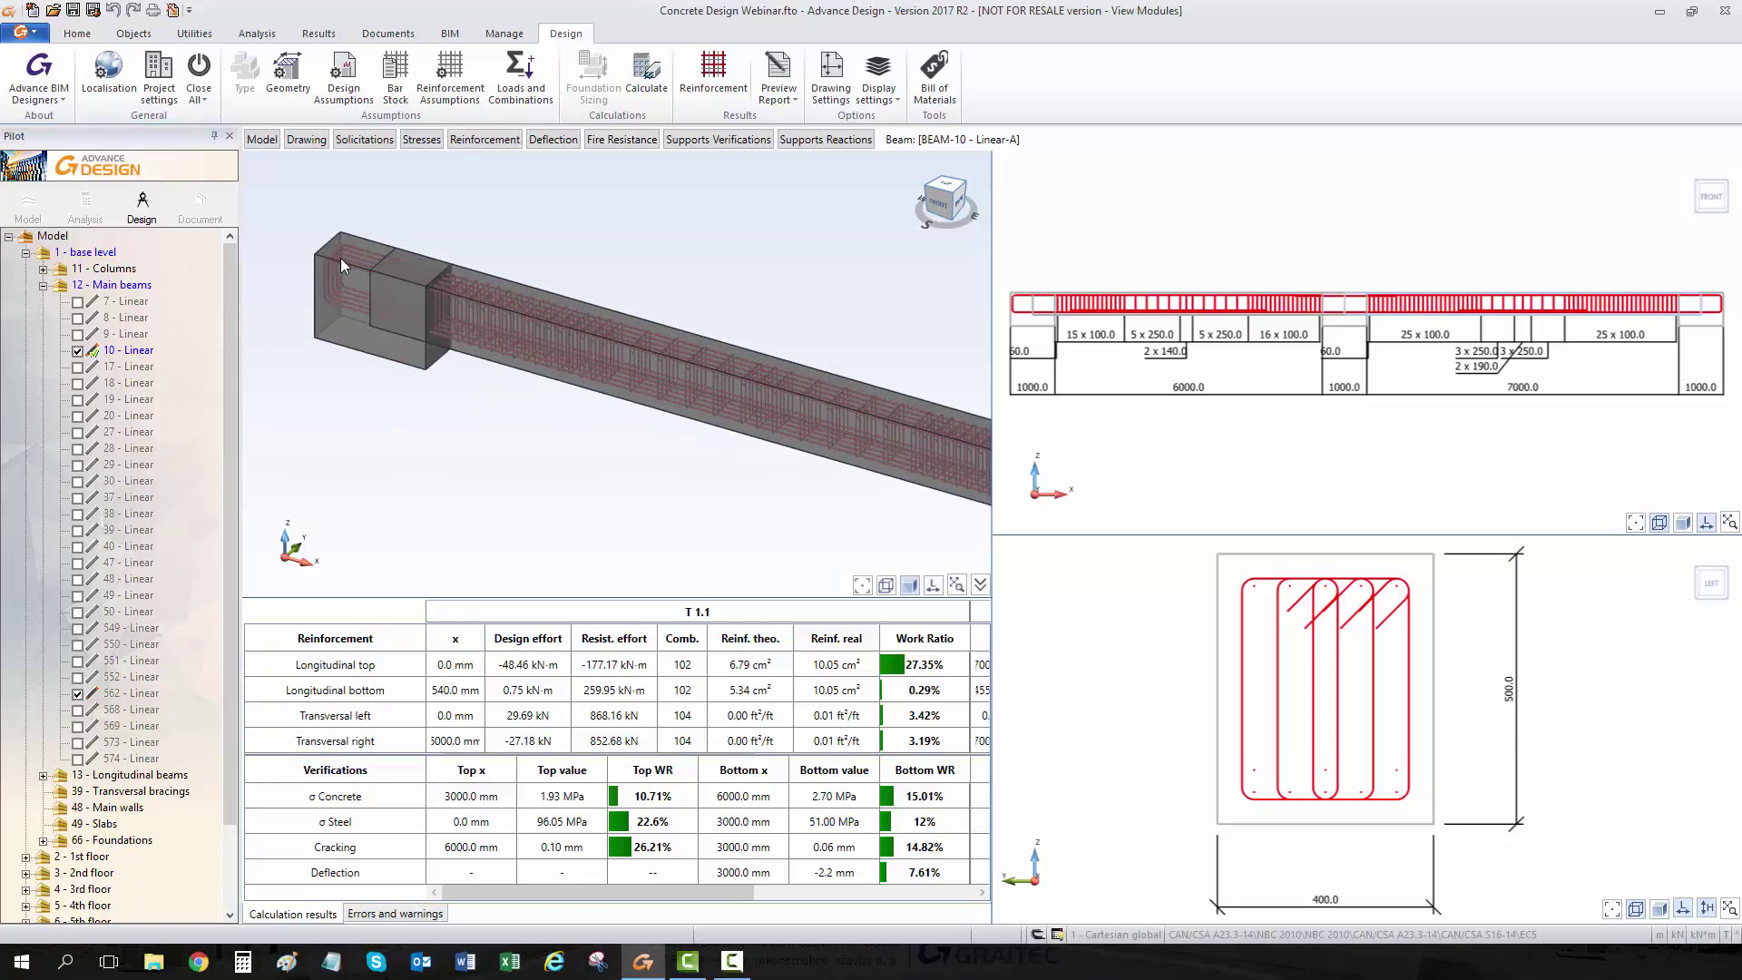
middle_drag(501, 290, 444, 235)
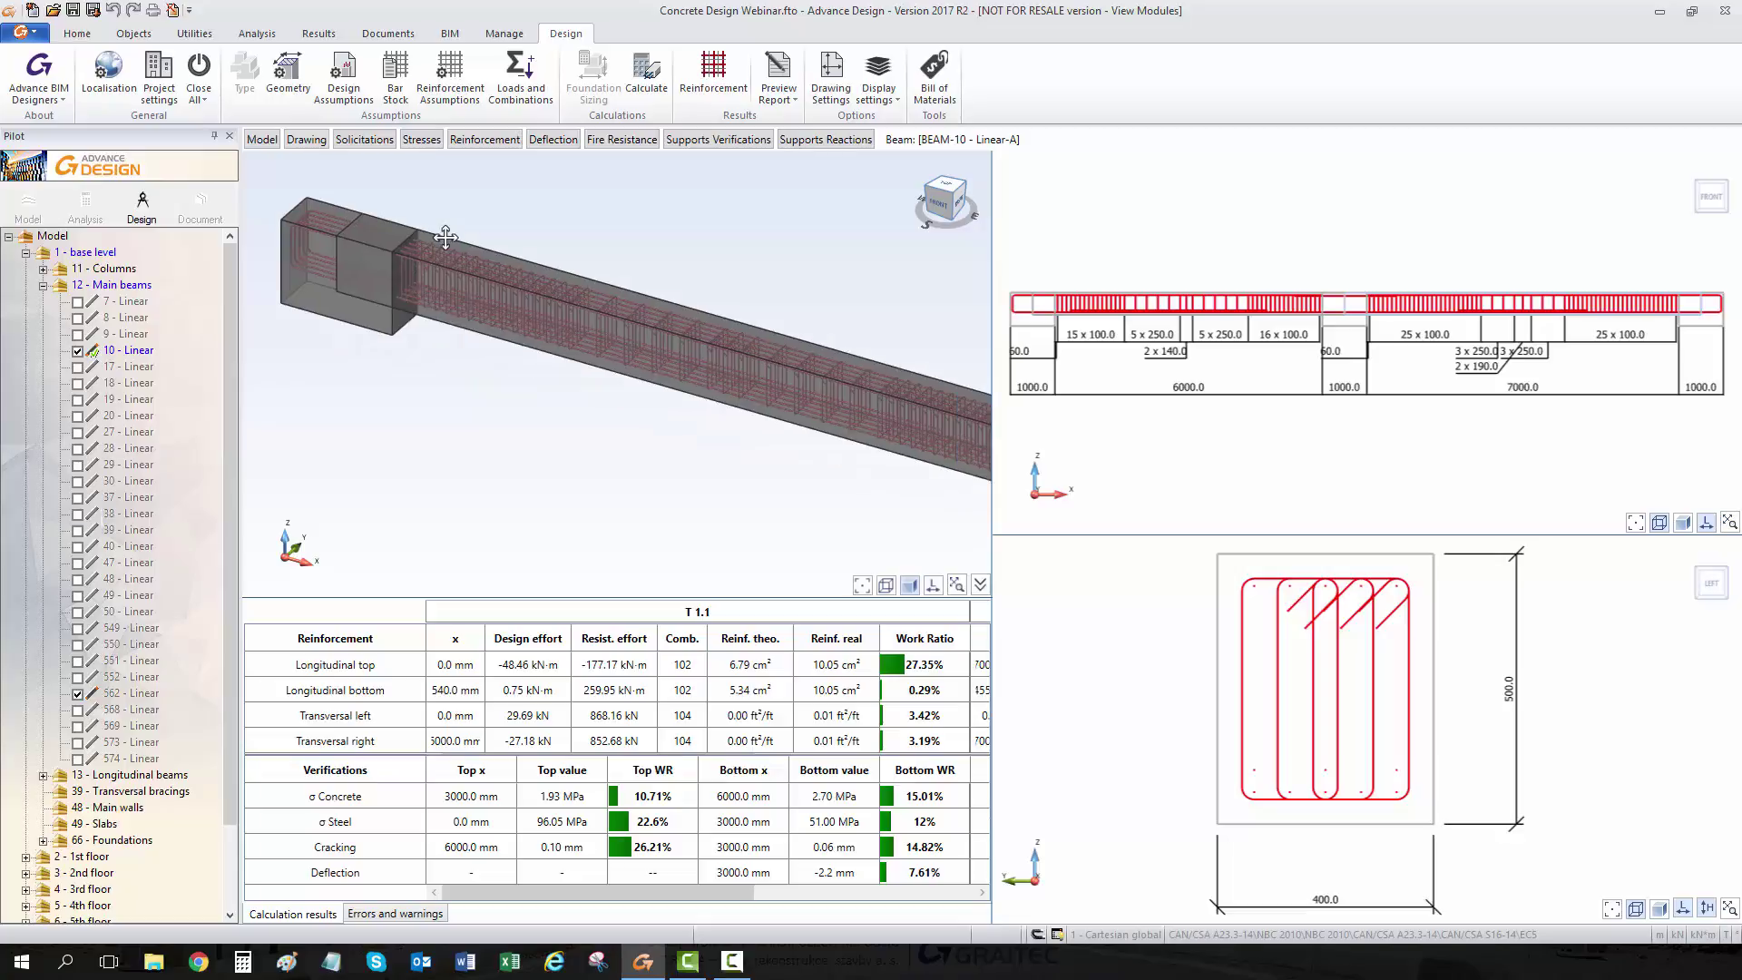
middle_drag(628, 305, 546, 266)
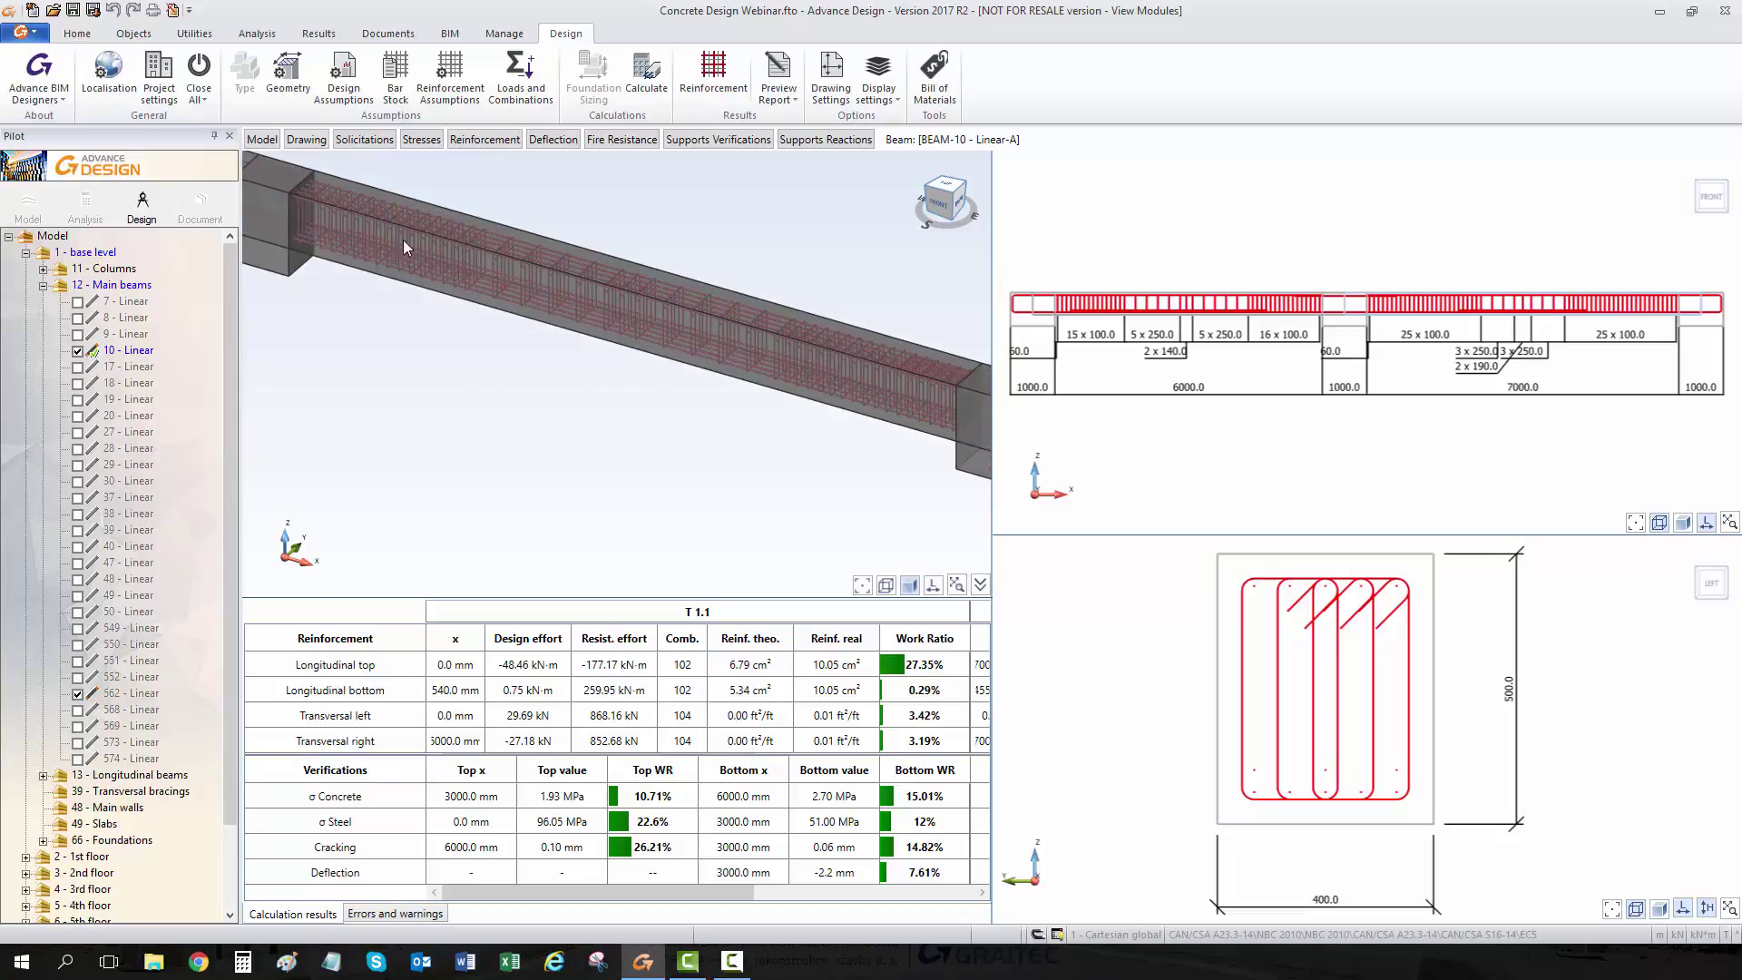
scroll(390, 230, down, 1)
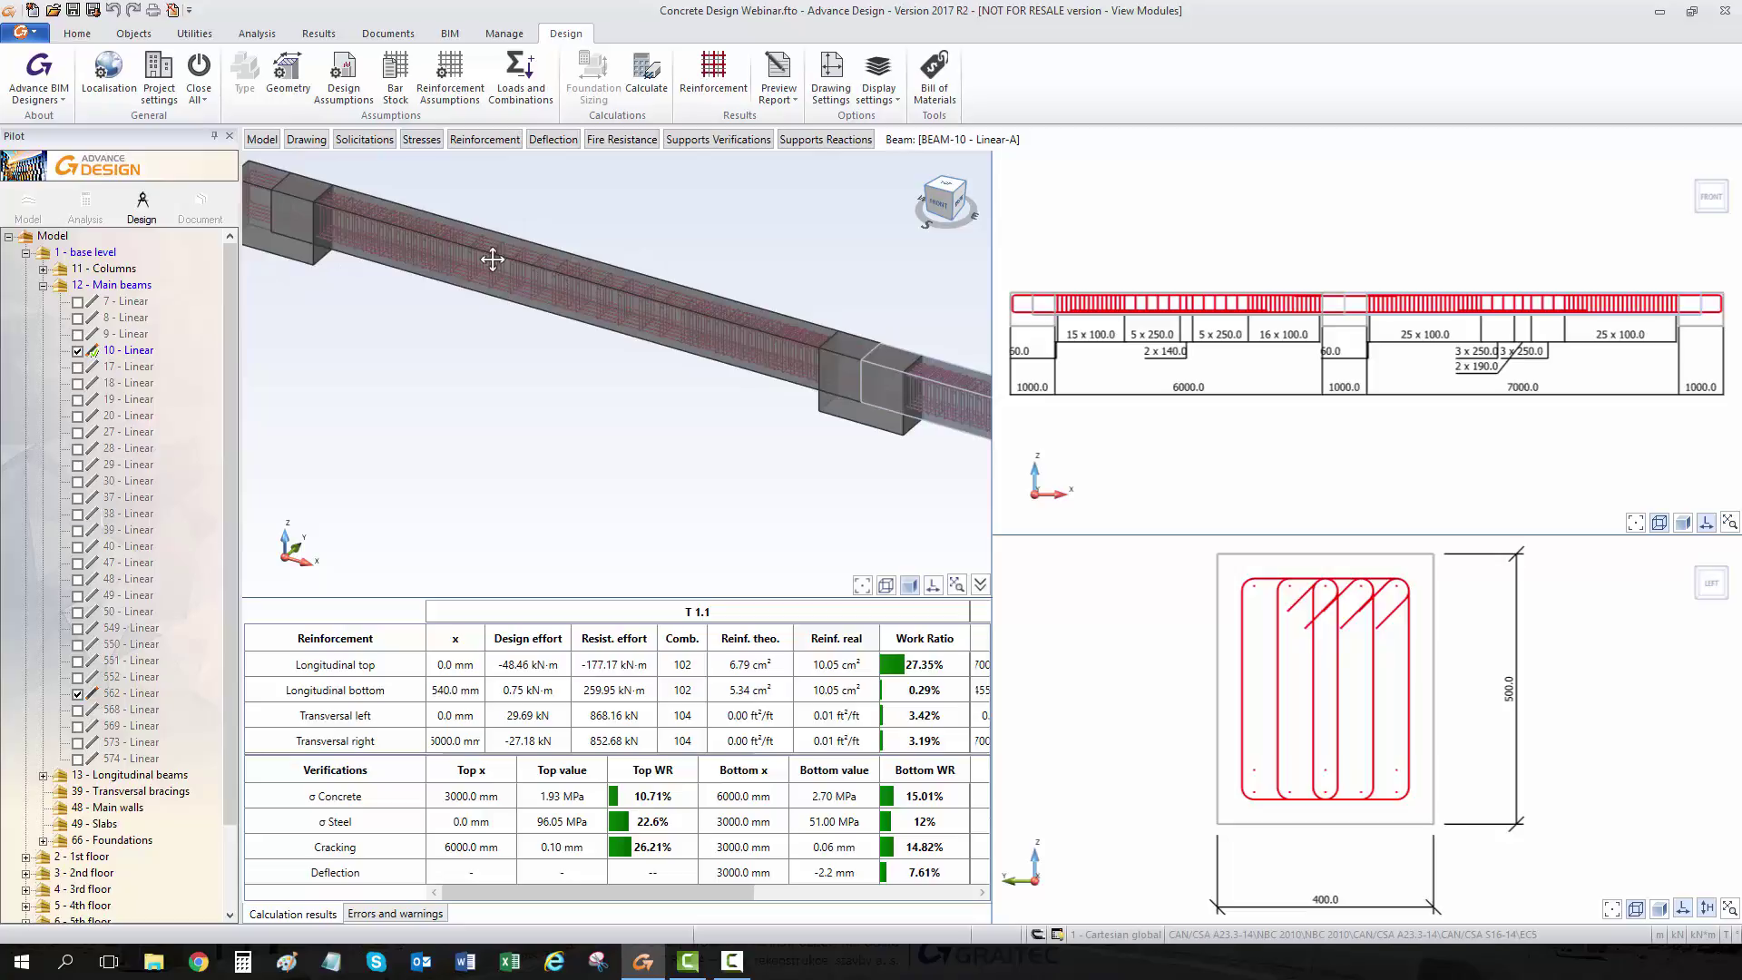
middle_drag(491, 260, 426, 246)
middle_drag(431, 305, 244, 264)
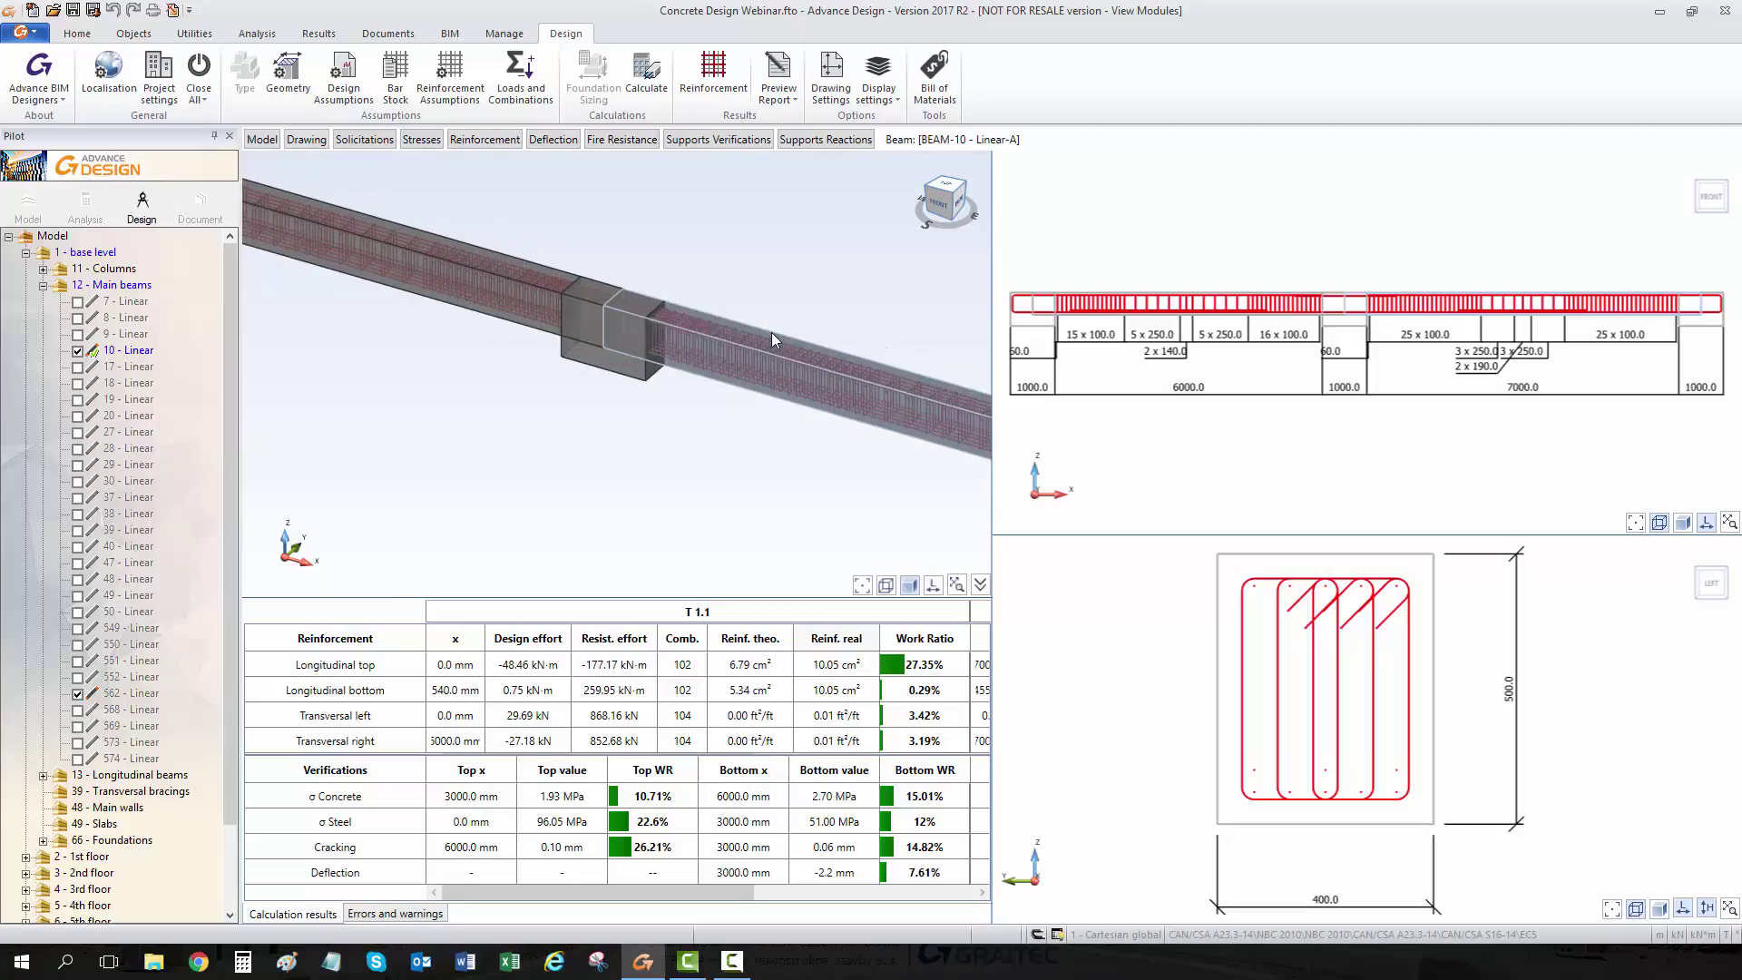
scroll(534, 275, down, 2)
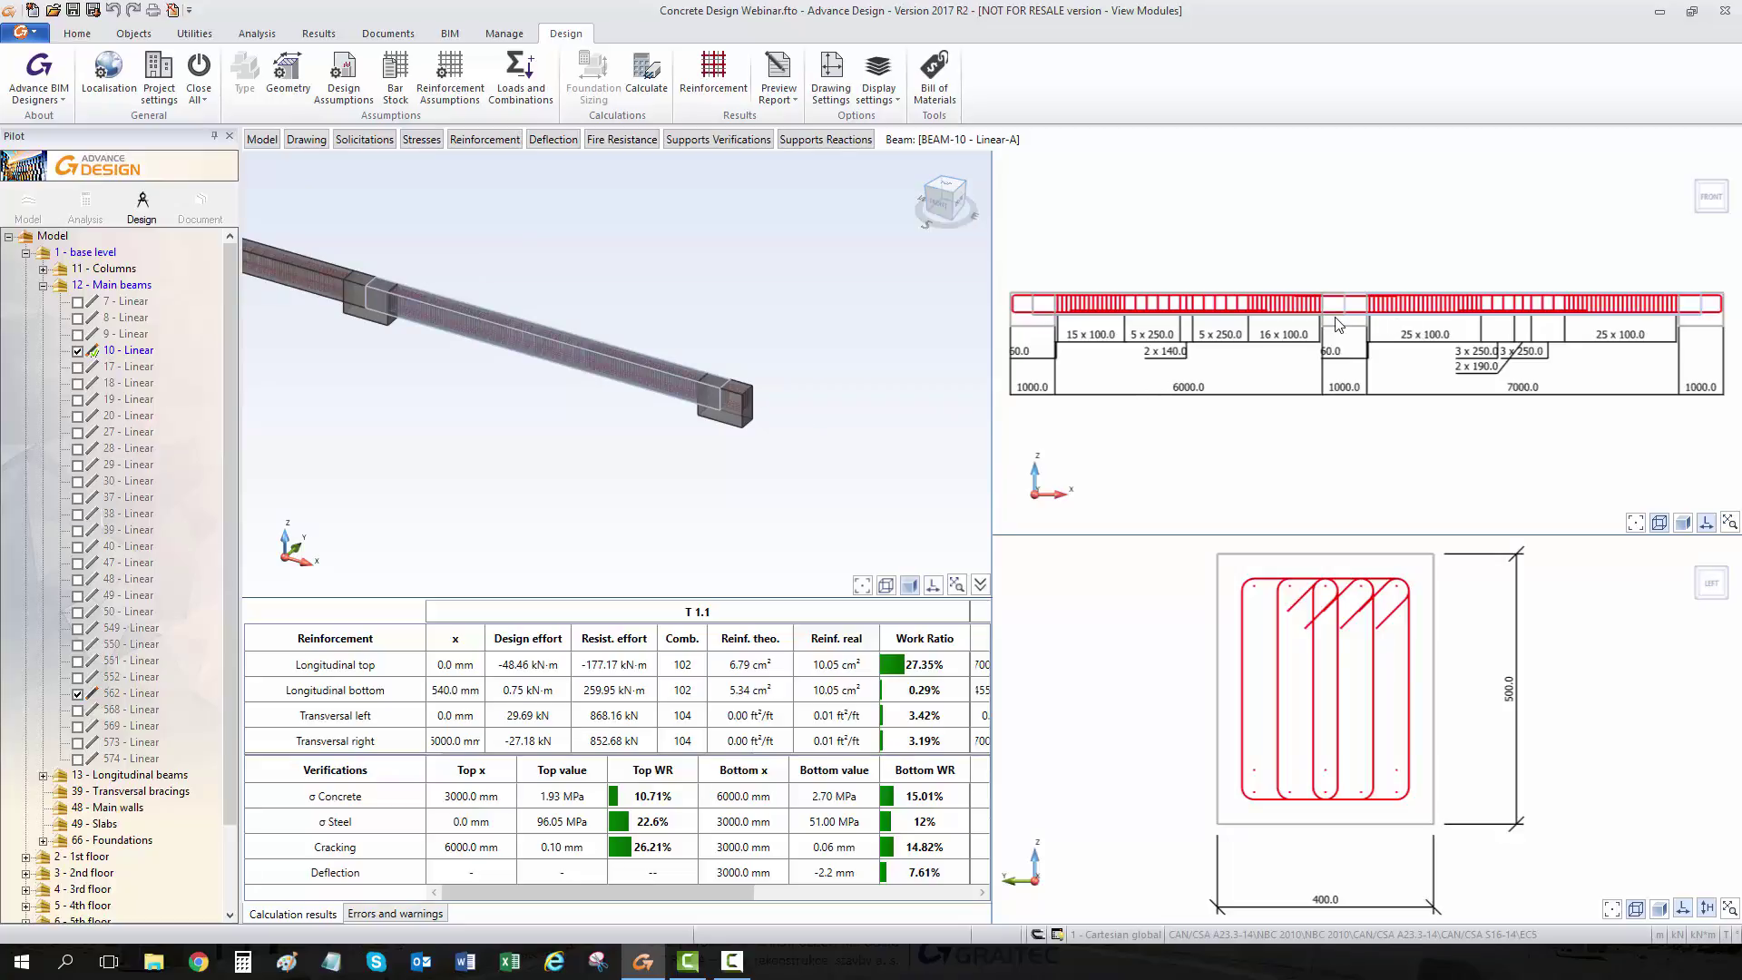
Examine the stirrup layout around the middle support in beam 10's front elevation and in its cross-section.
scroll(1337, 324, up, 4)
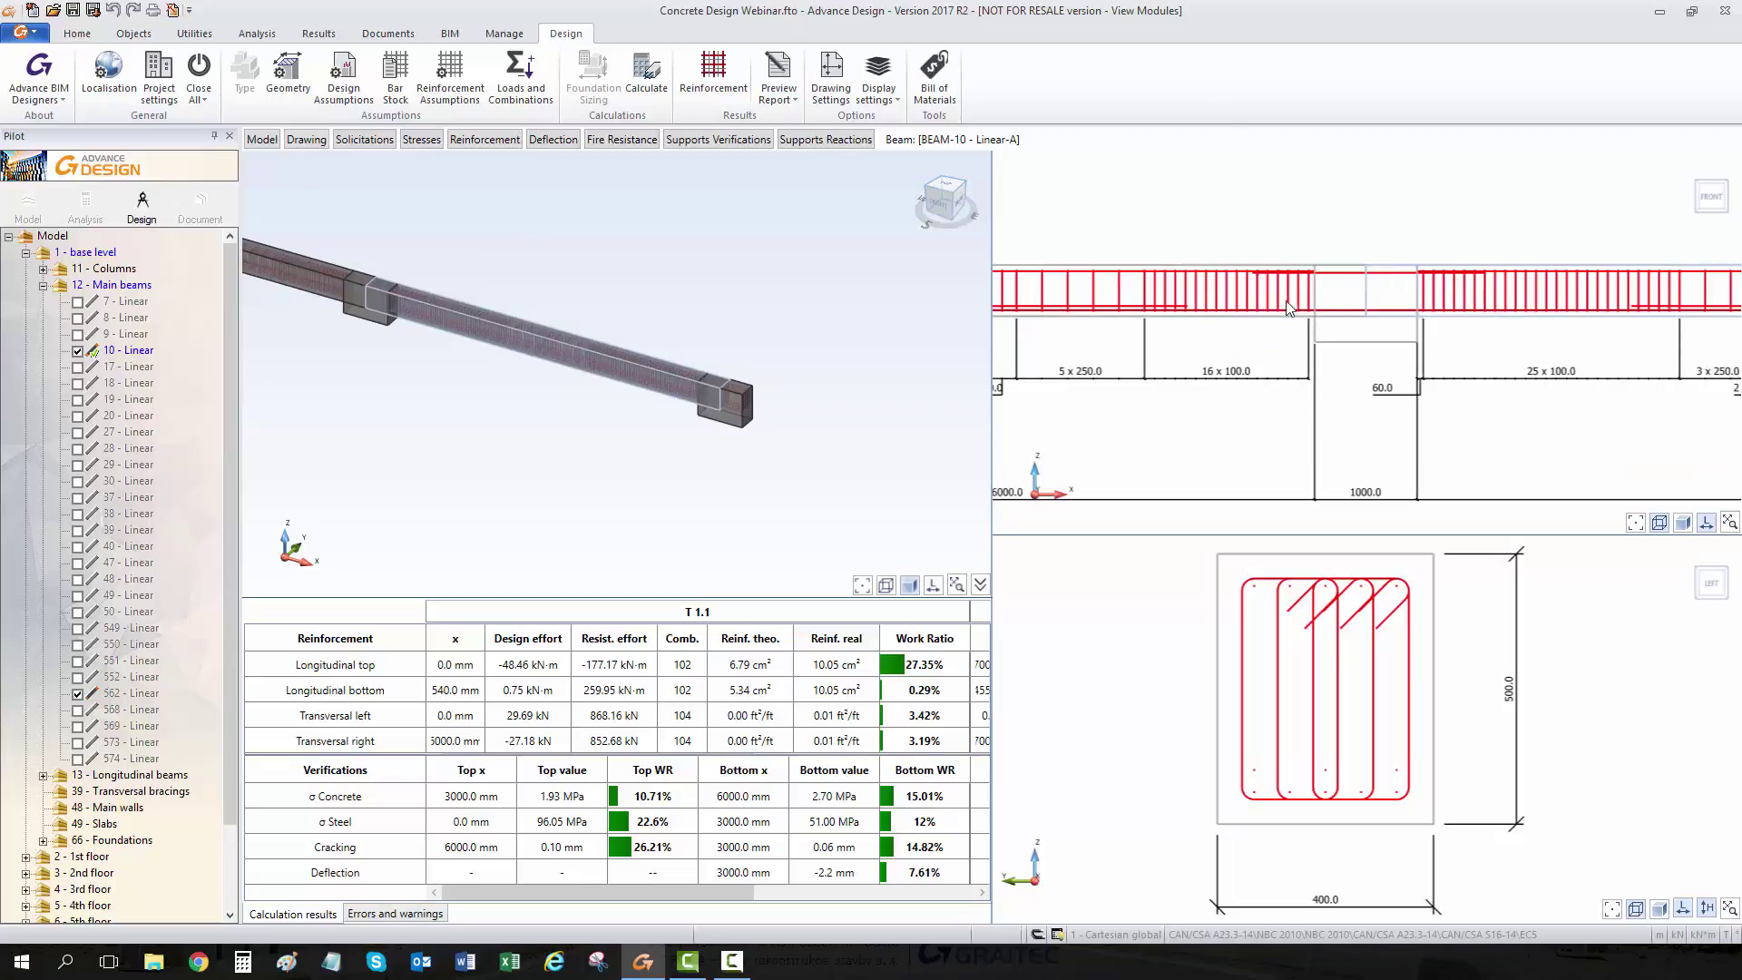
middle_drag(1200, 307, 1255, 289)
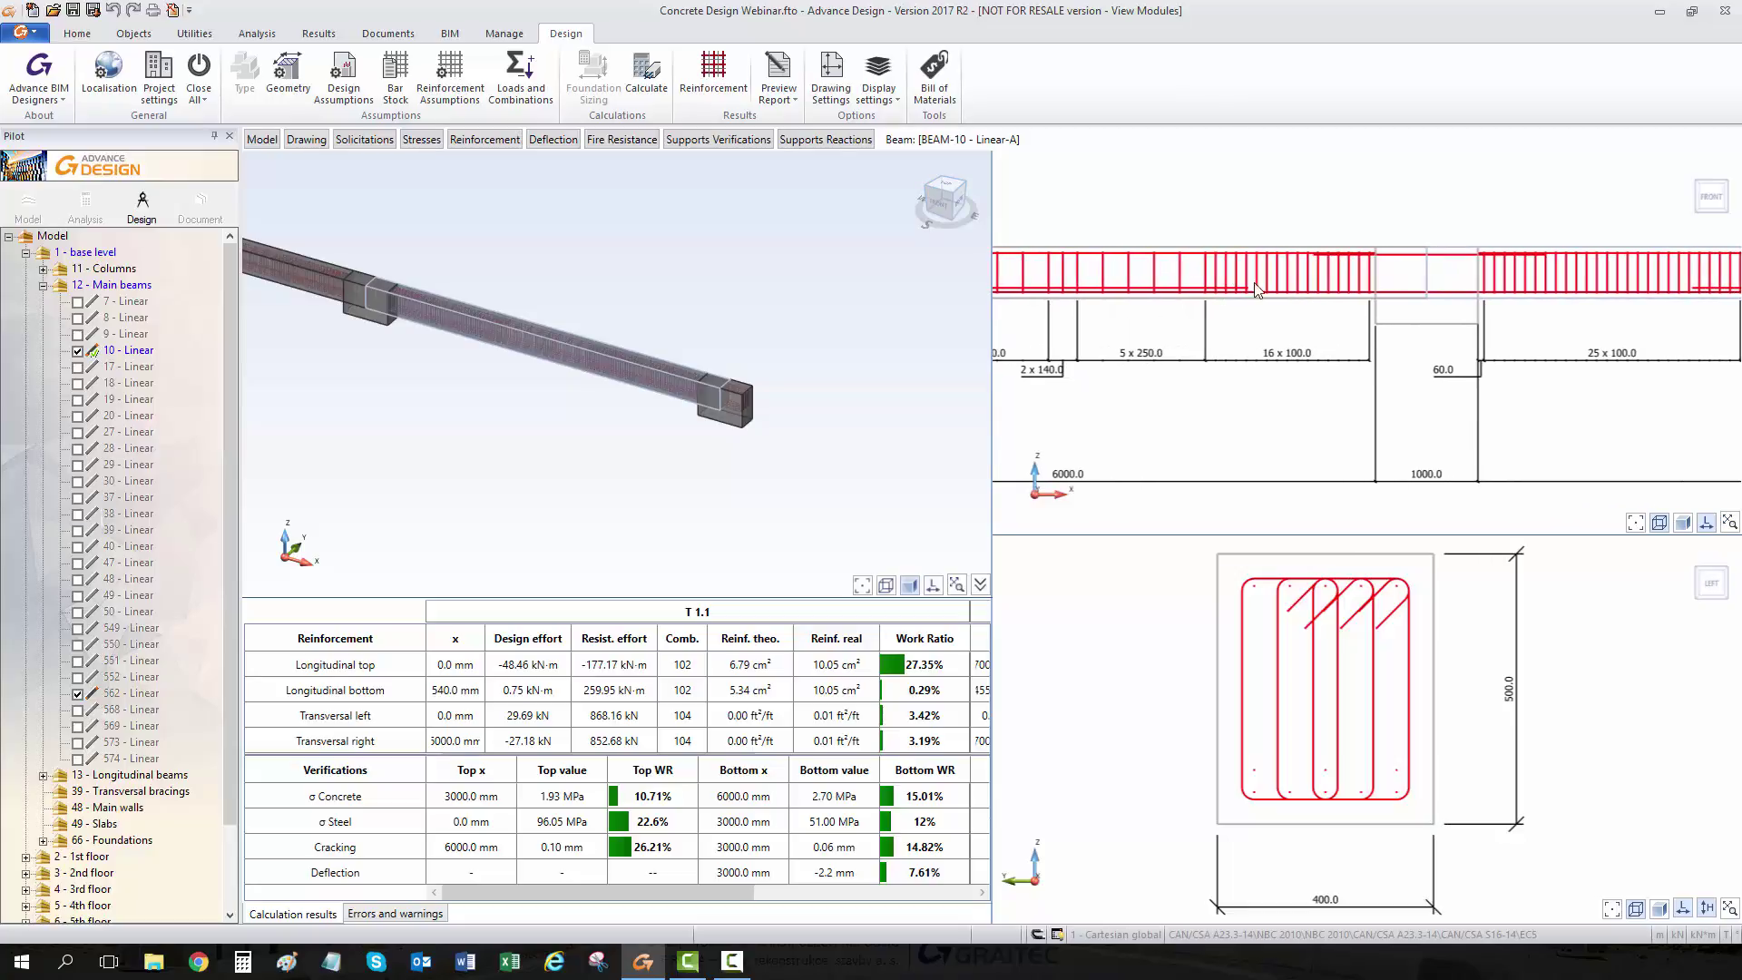
middle_drag(1433, 292, 1397, 284)
middle_drag(1352, 693, 1353, 662)
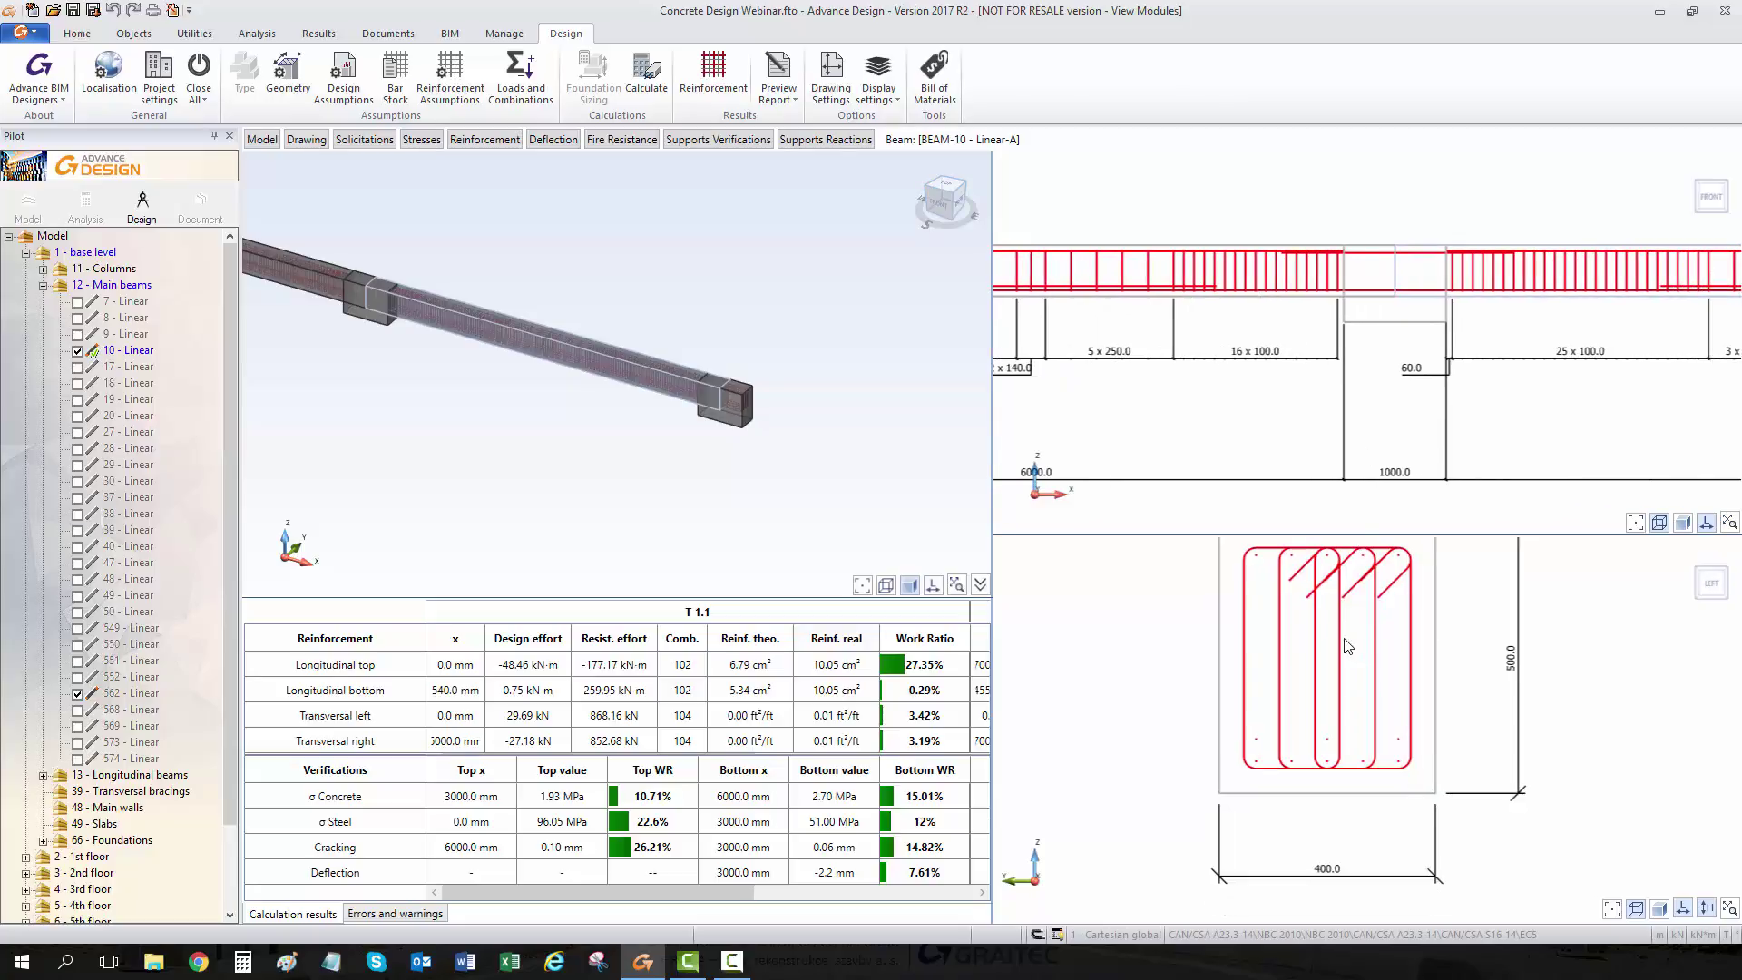
scroll(1347, 646, up, 3)
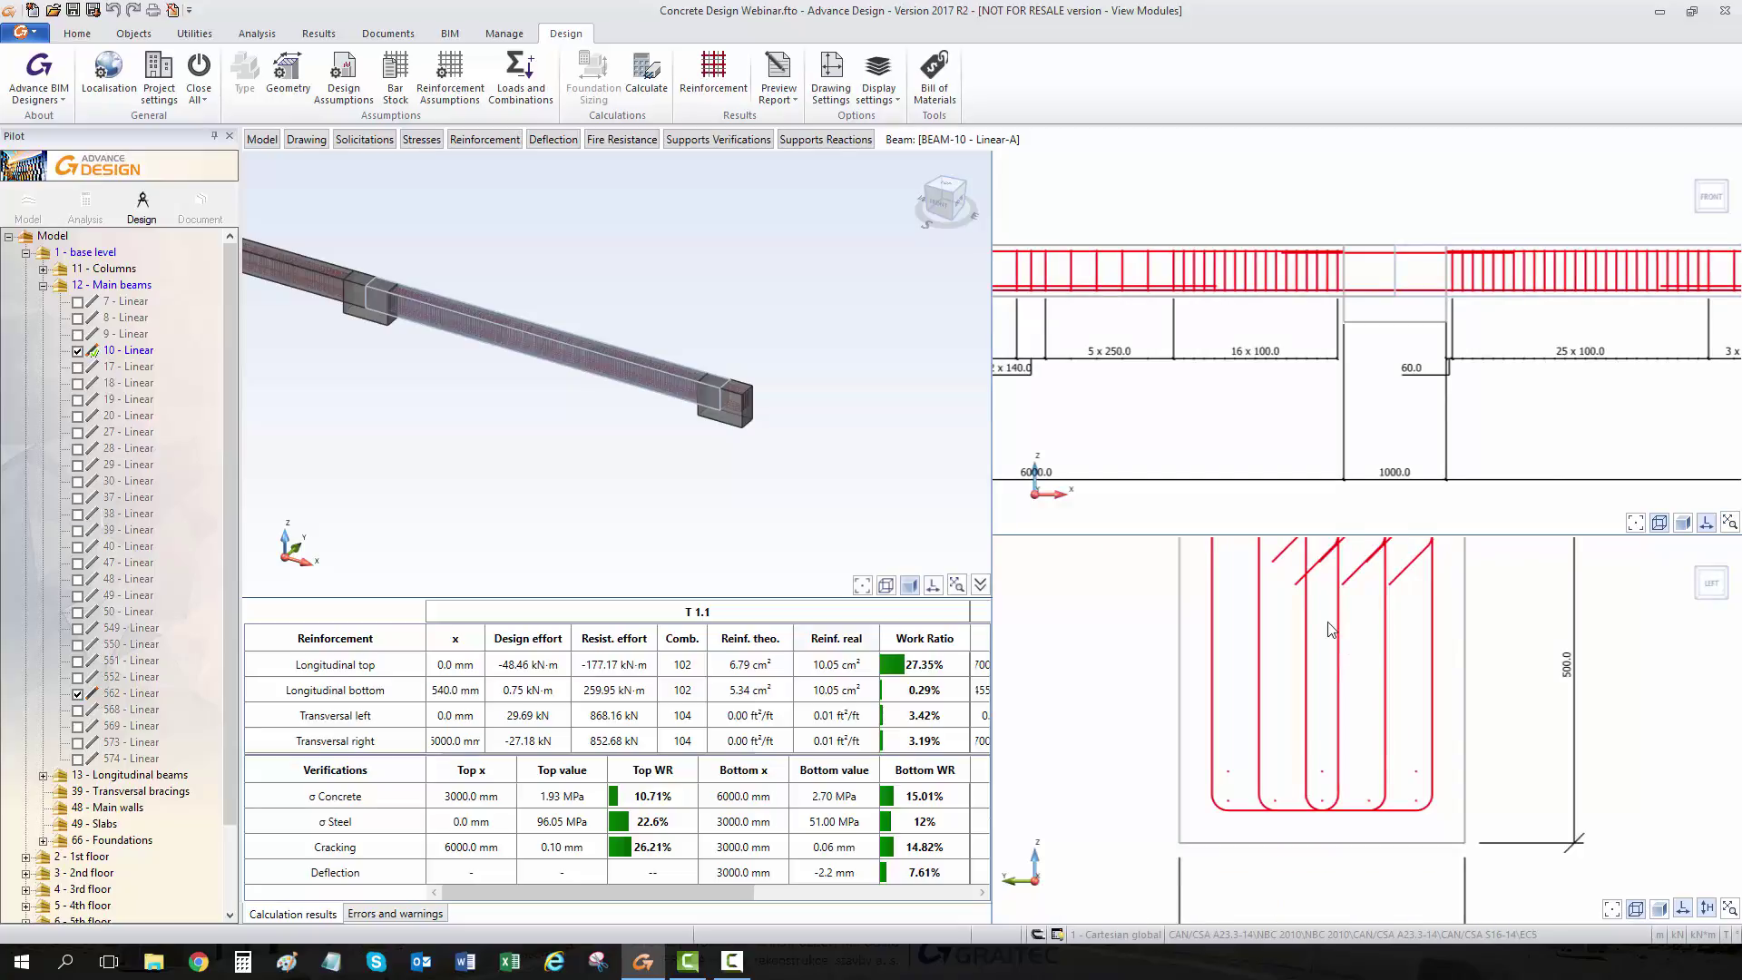
middle_drag(1331, 628, 1352, 655)
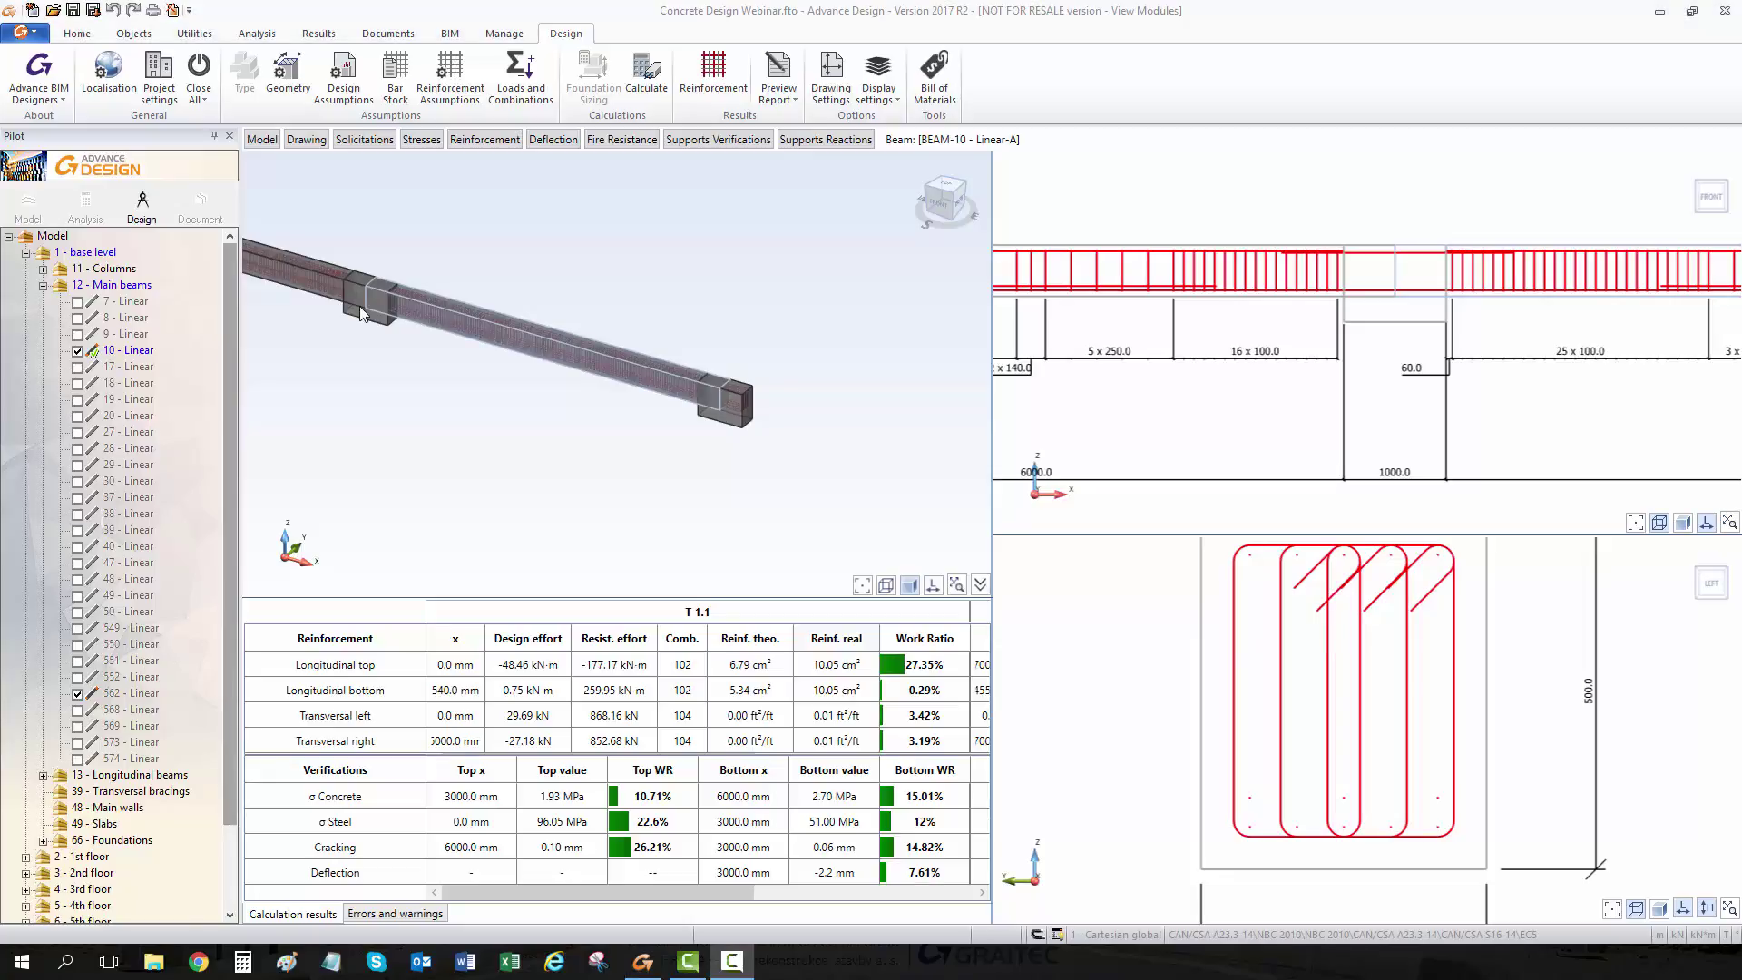
Add a rectangular opening to span 2 in the geometry of beam 10, with an abscissa of 2500 mm.
click(298, 85)
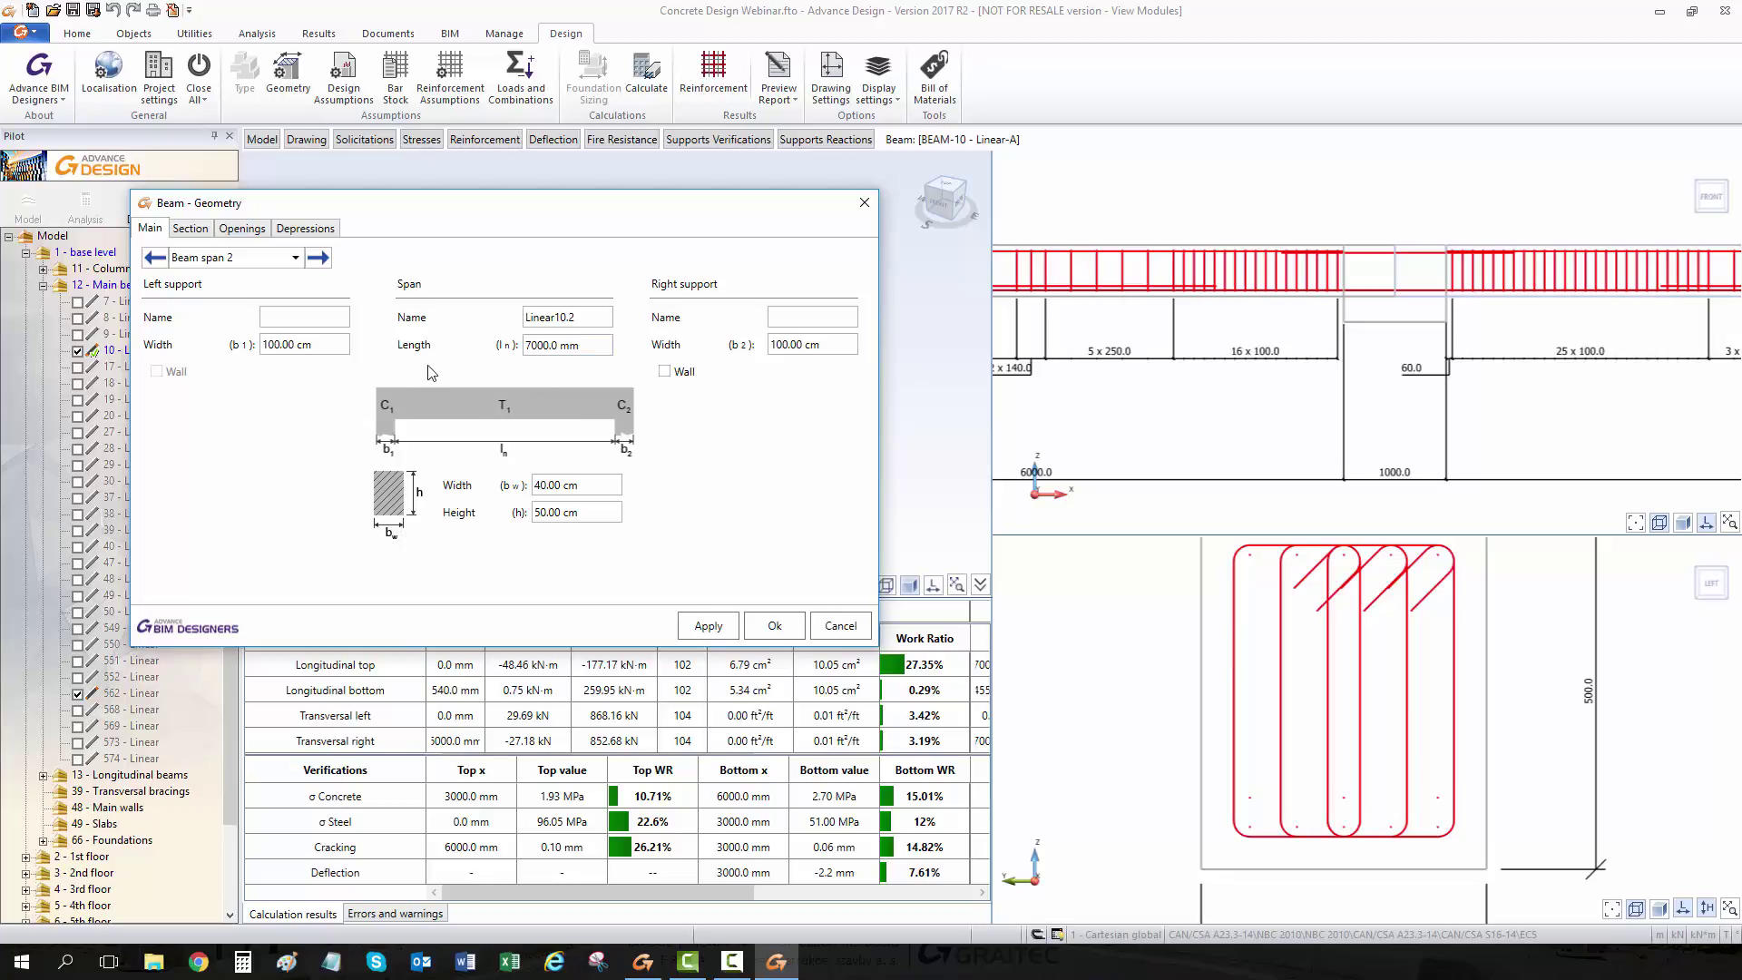
click(186, 229)
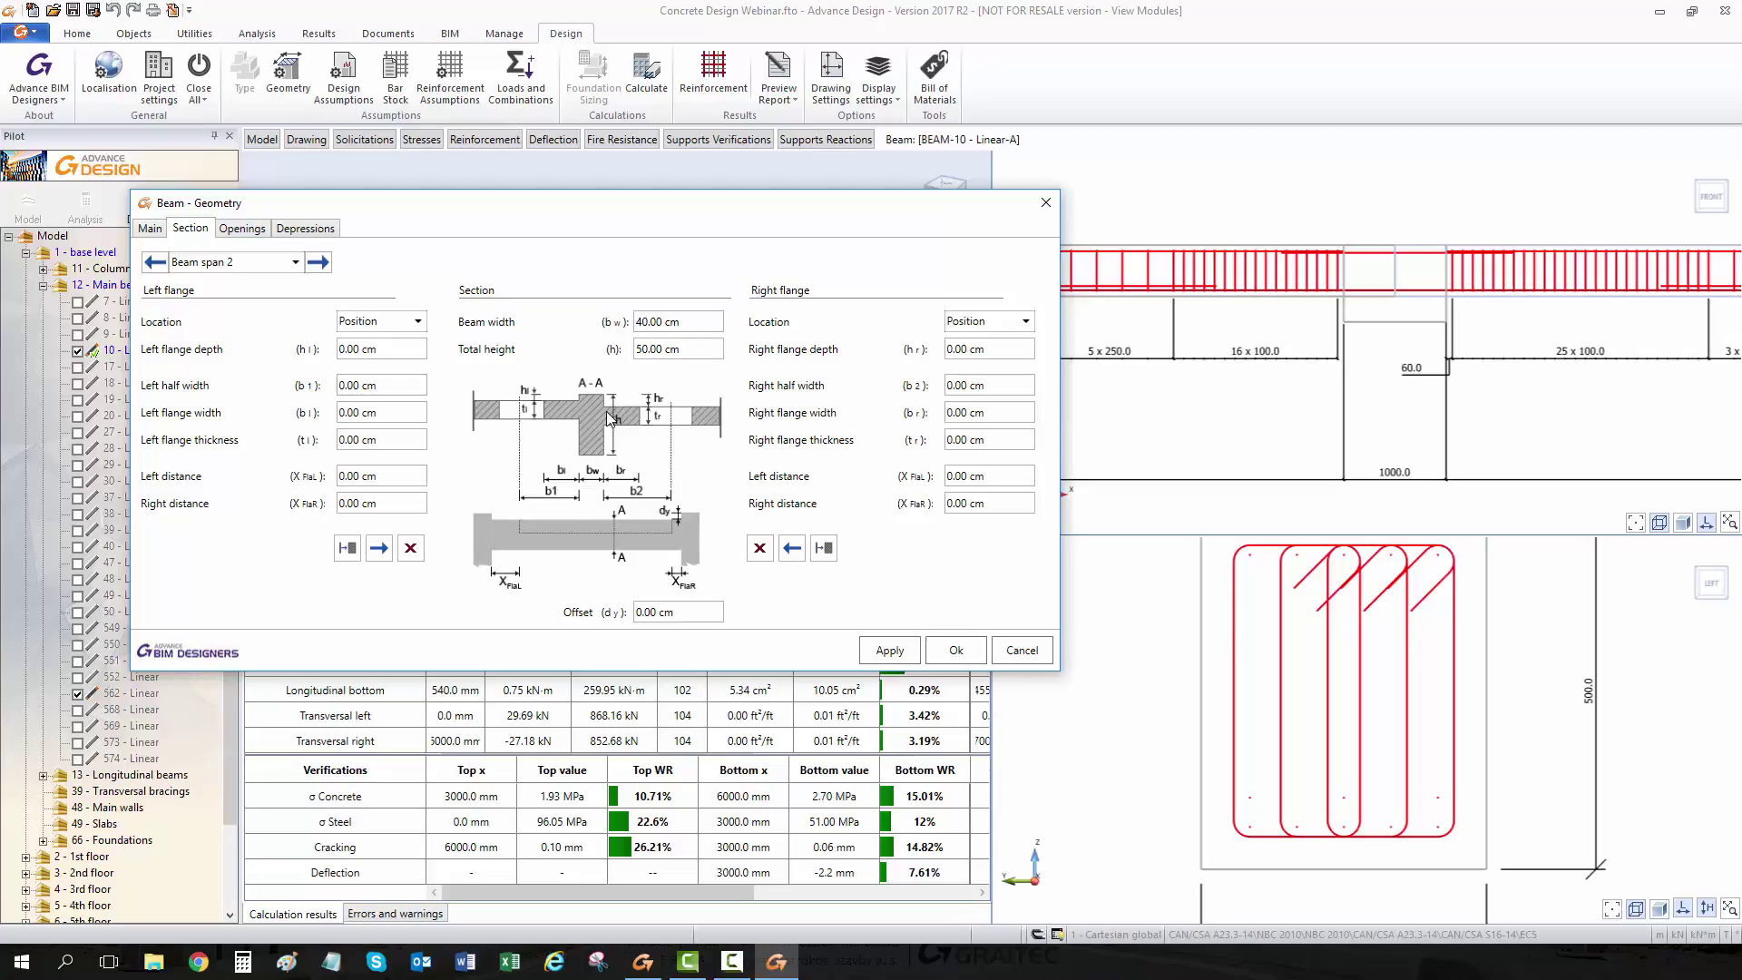
click(242, 229)
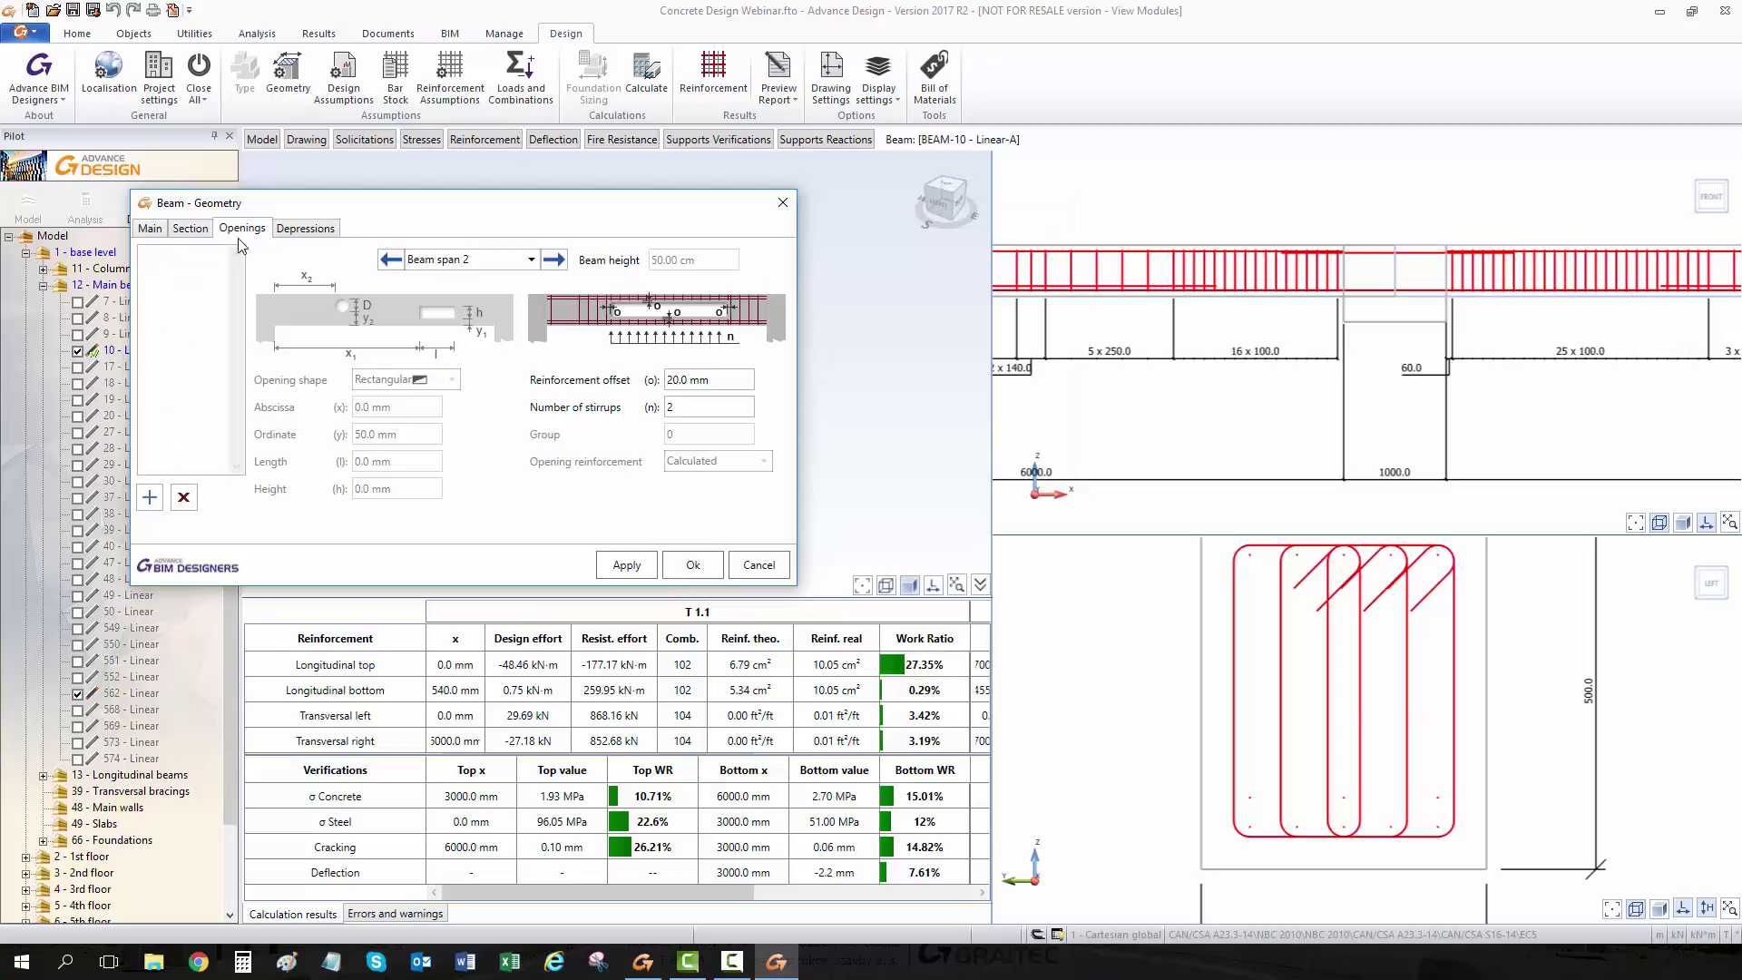
click(148, 499)
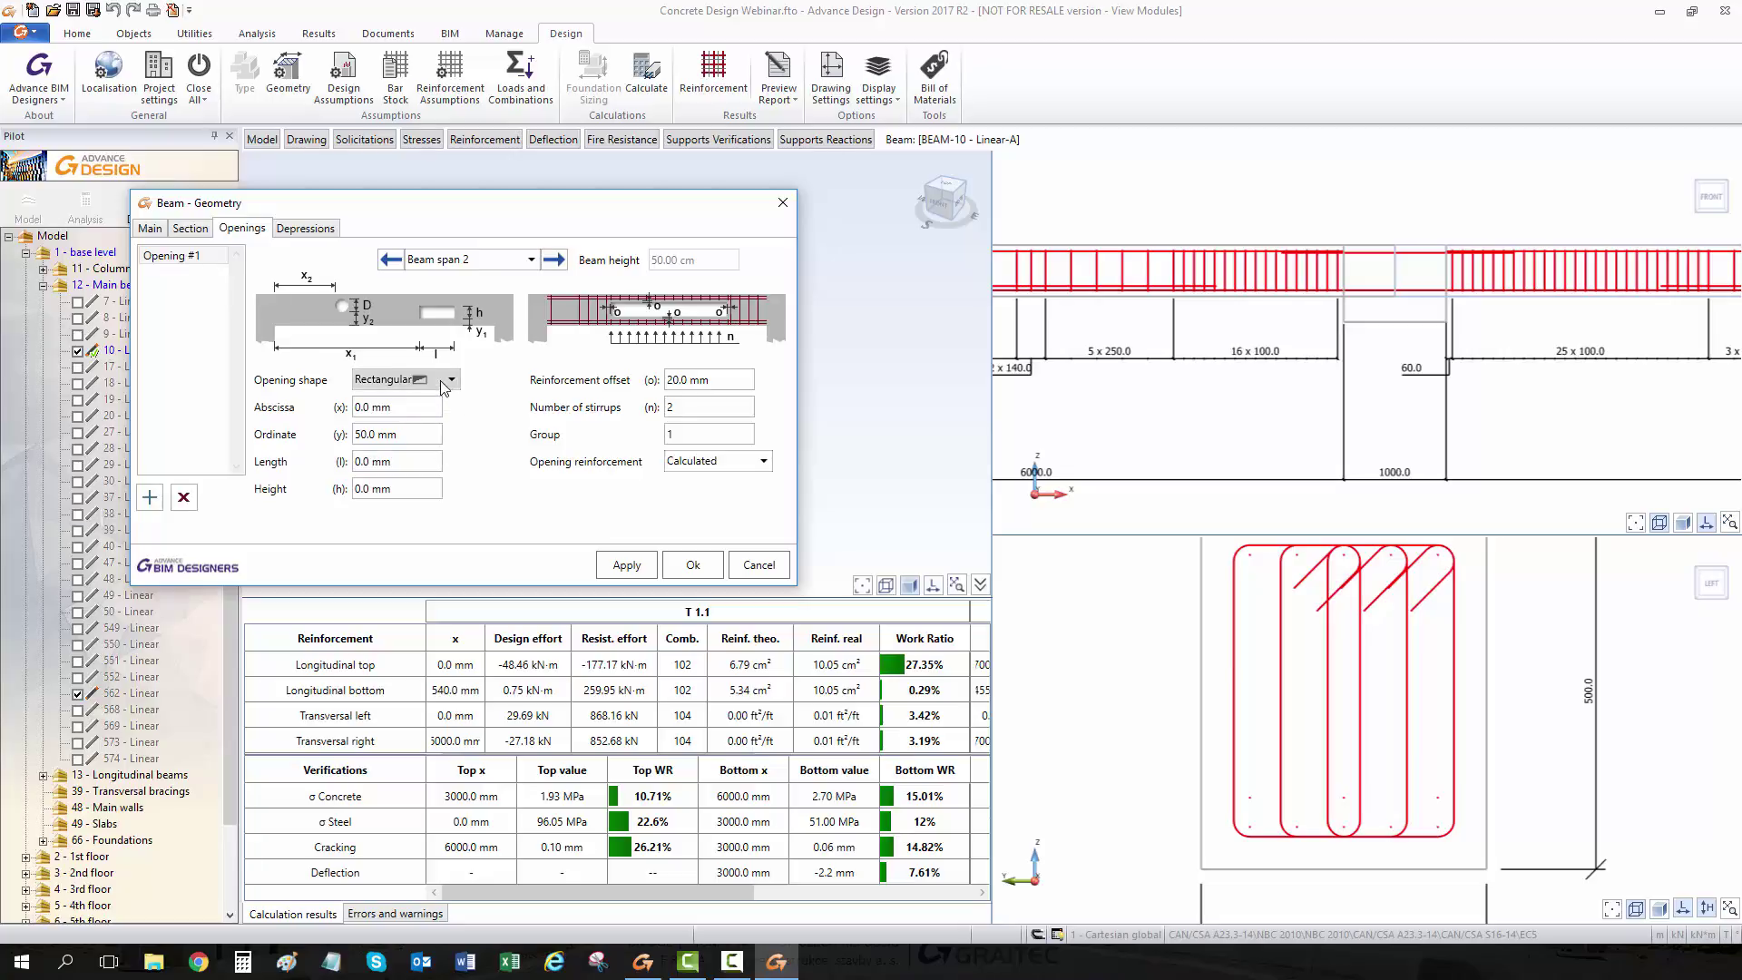
click(381, 406)
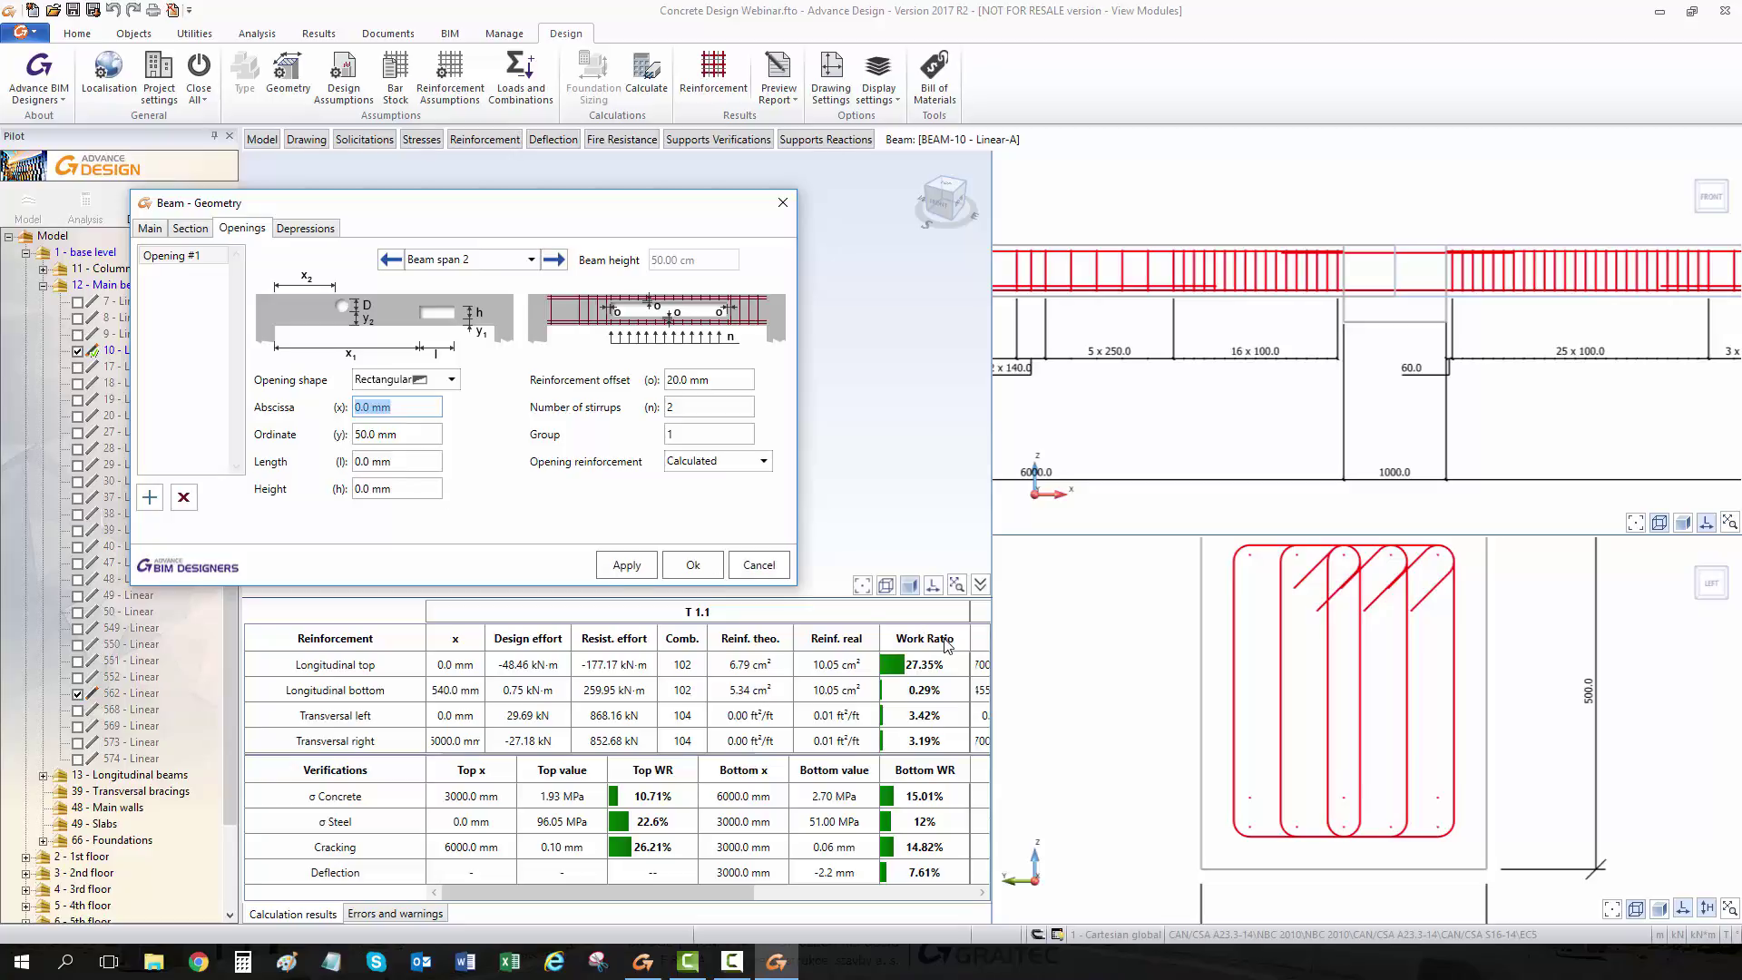
text(2.5)
key(Tab)
click(406, 411)
text(2500)
key(Tab)
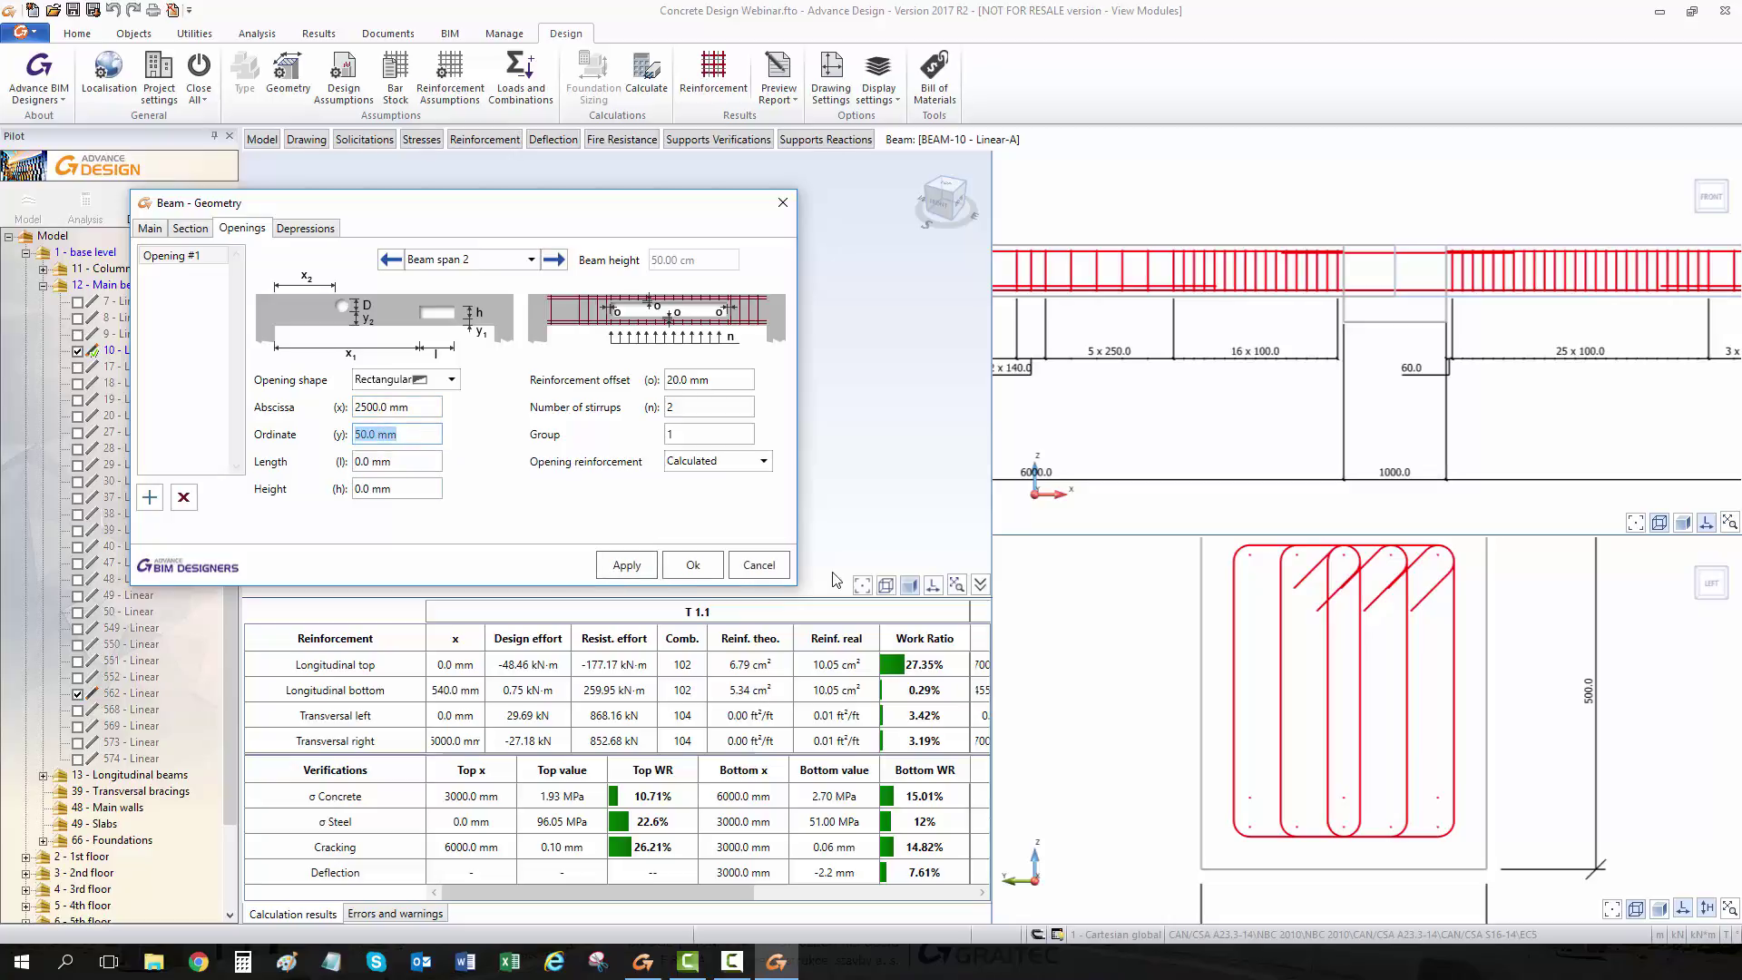
Set the opening's length to 150 mm and its height to 60 mm, and apply the geometry.
click(422, 461)
text(150)
click(422, 487)
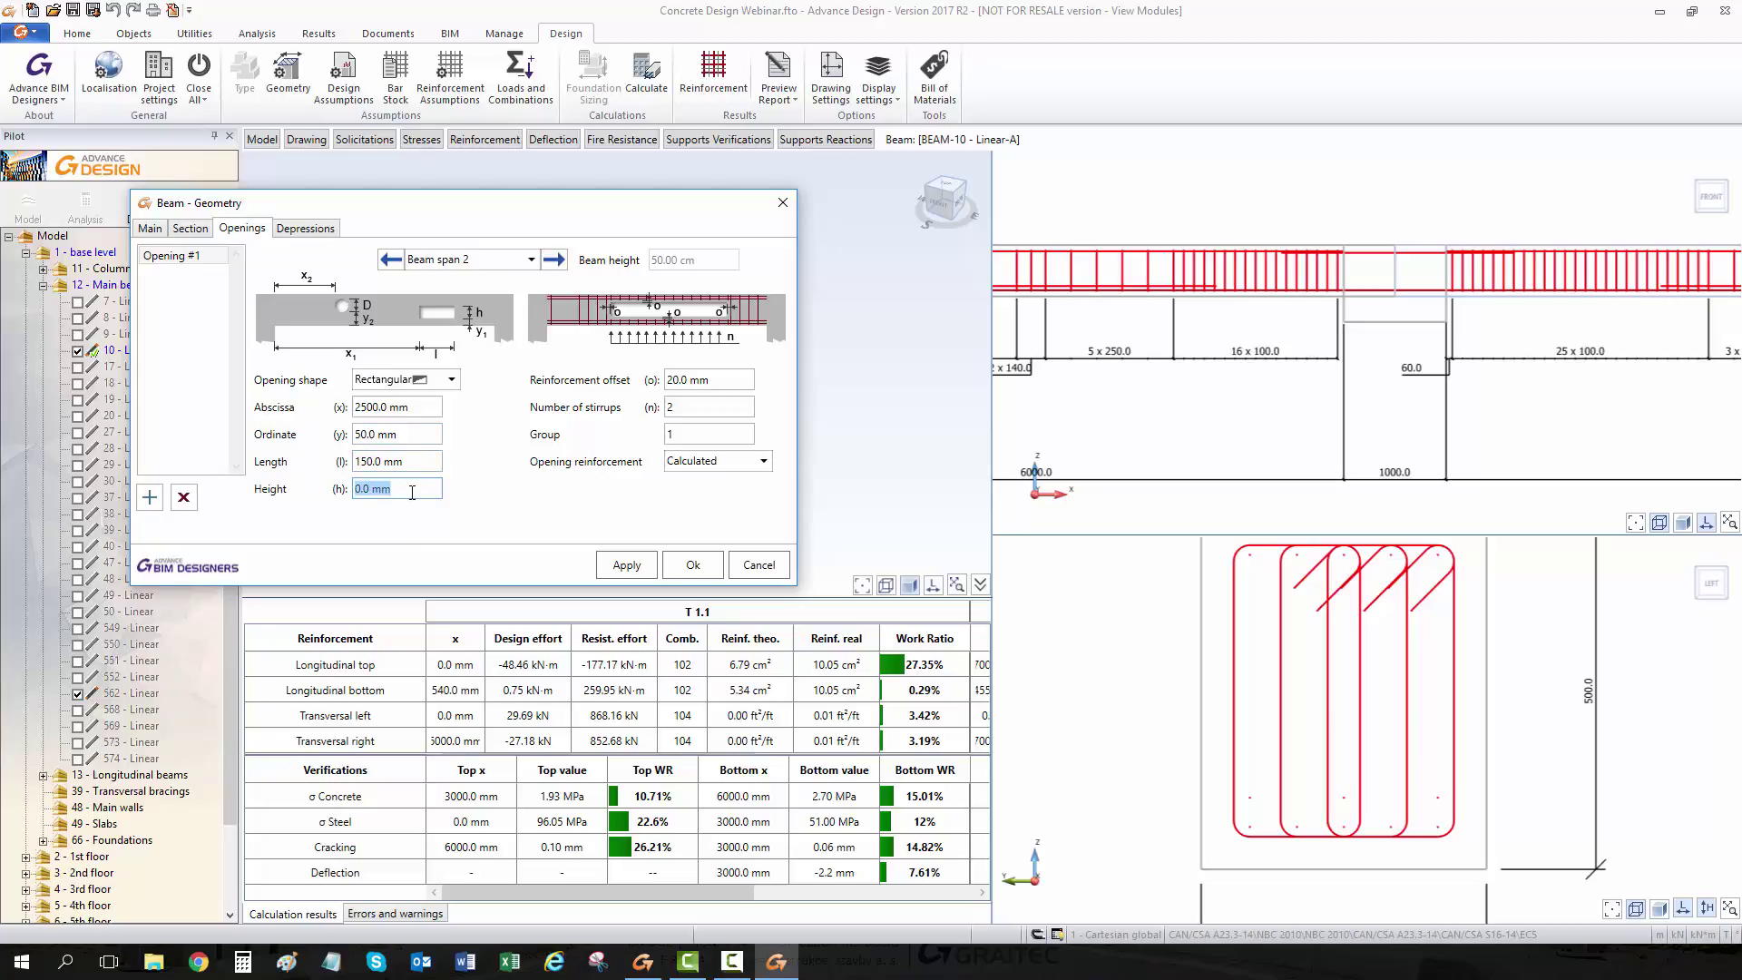
text(60)
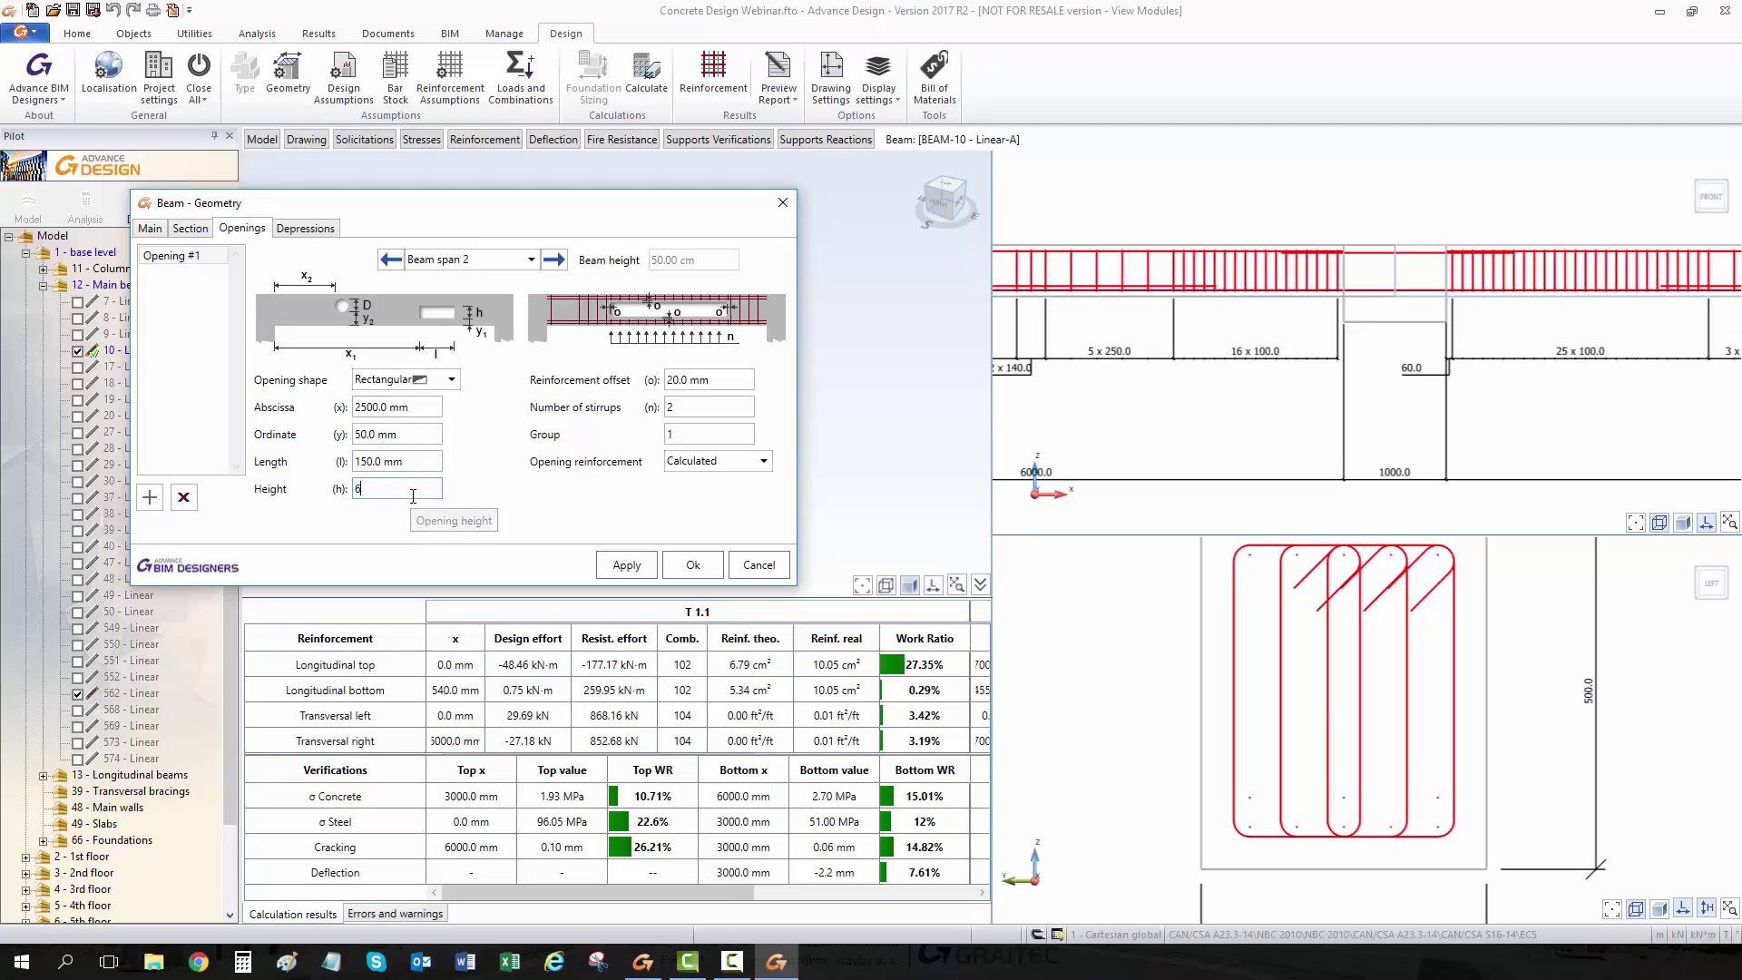
click(635, 574)
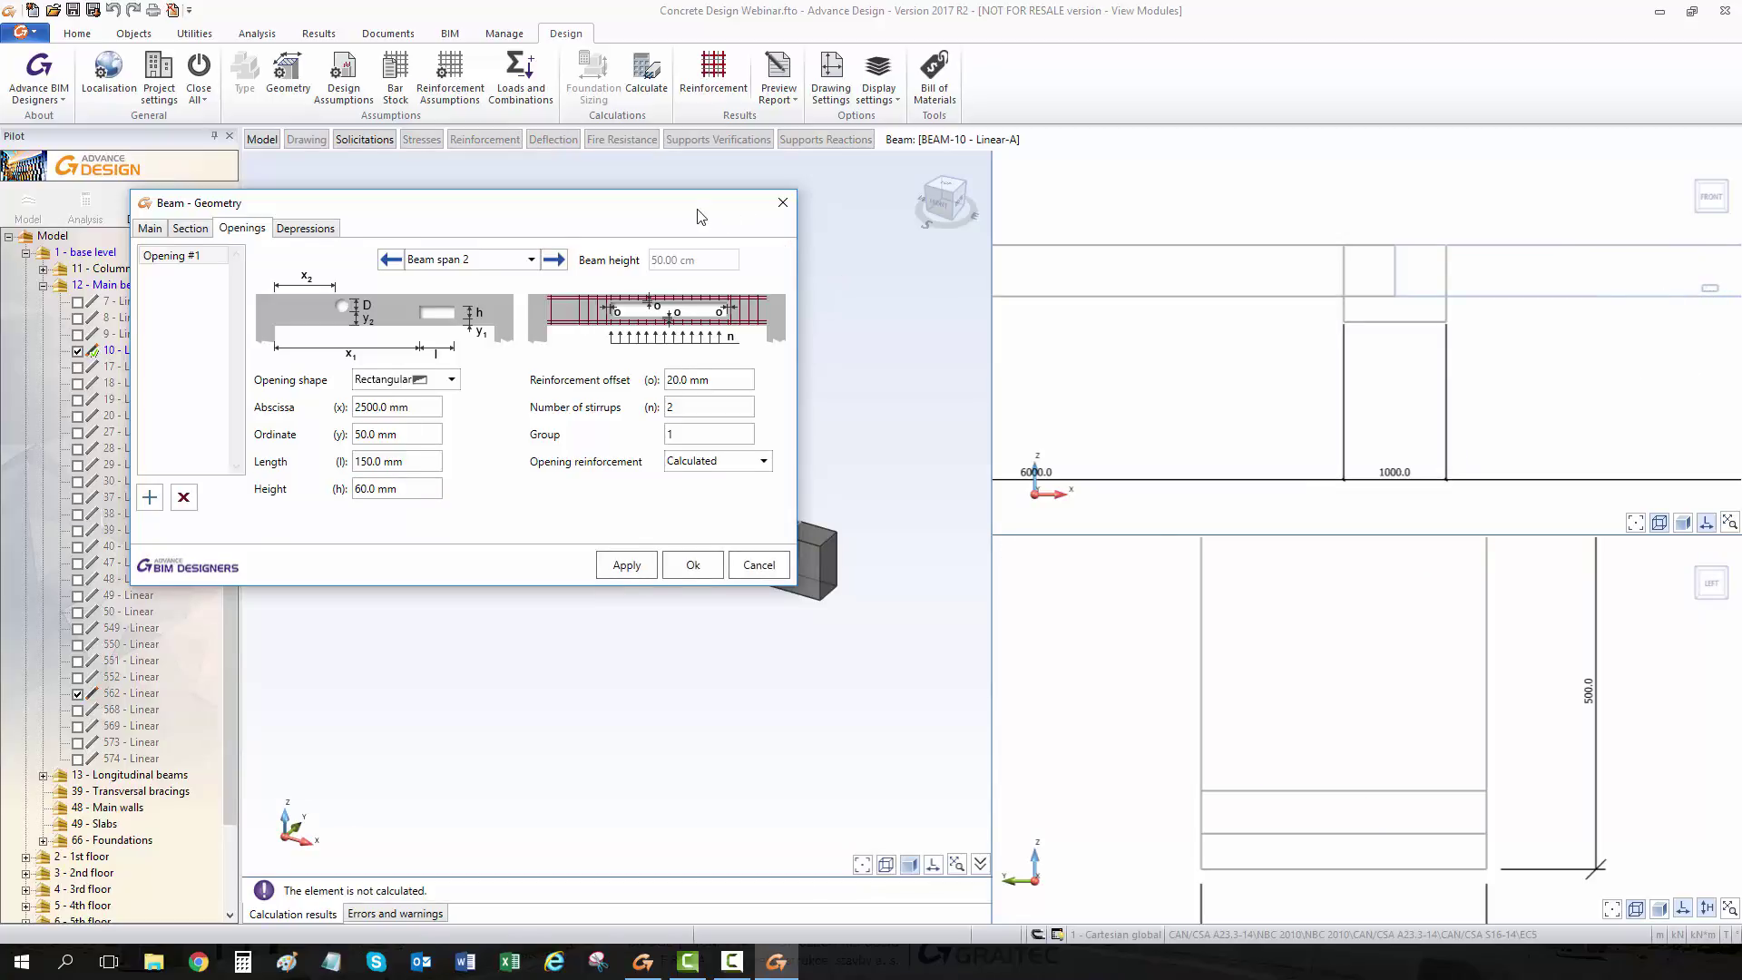
Set the opening's ordinate to 200 mm, apply the change and close the beam geometry settings.
drag(700, 216, 1007, 685)
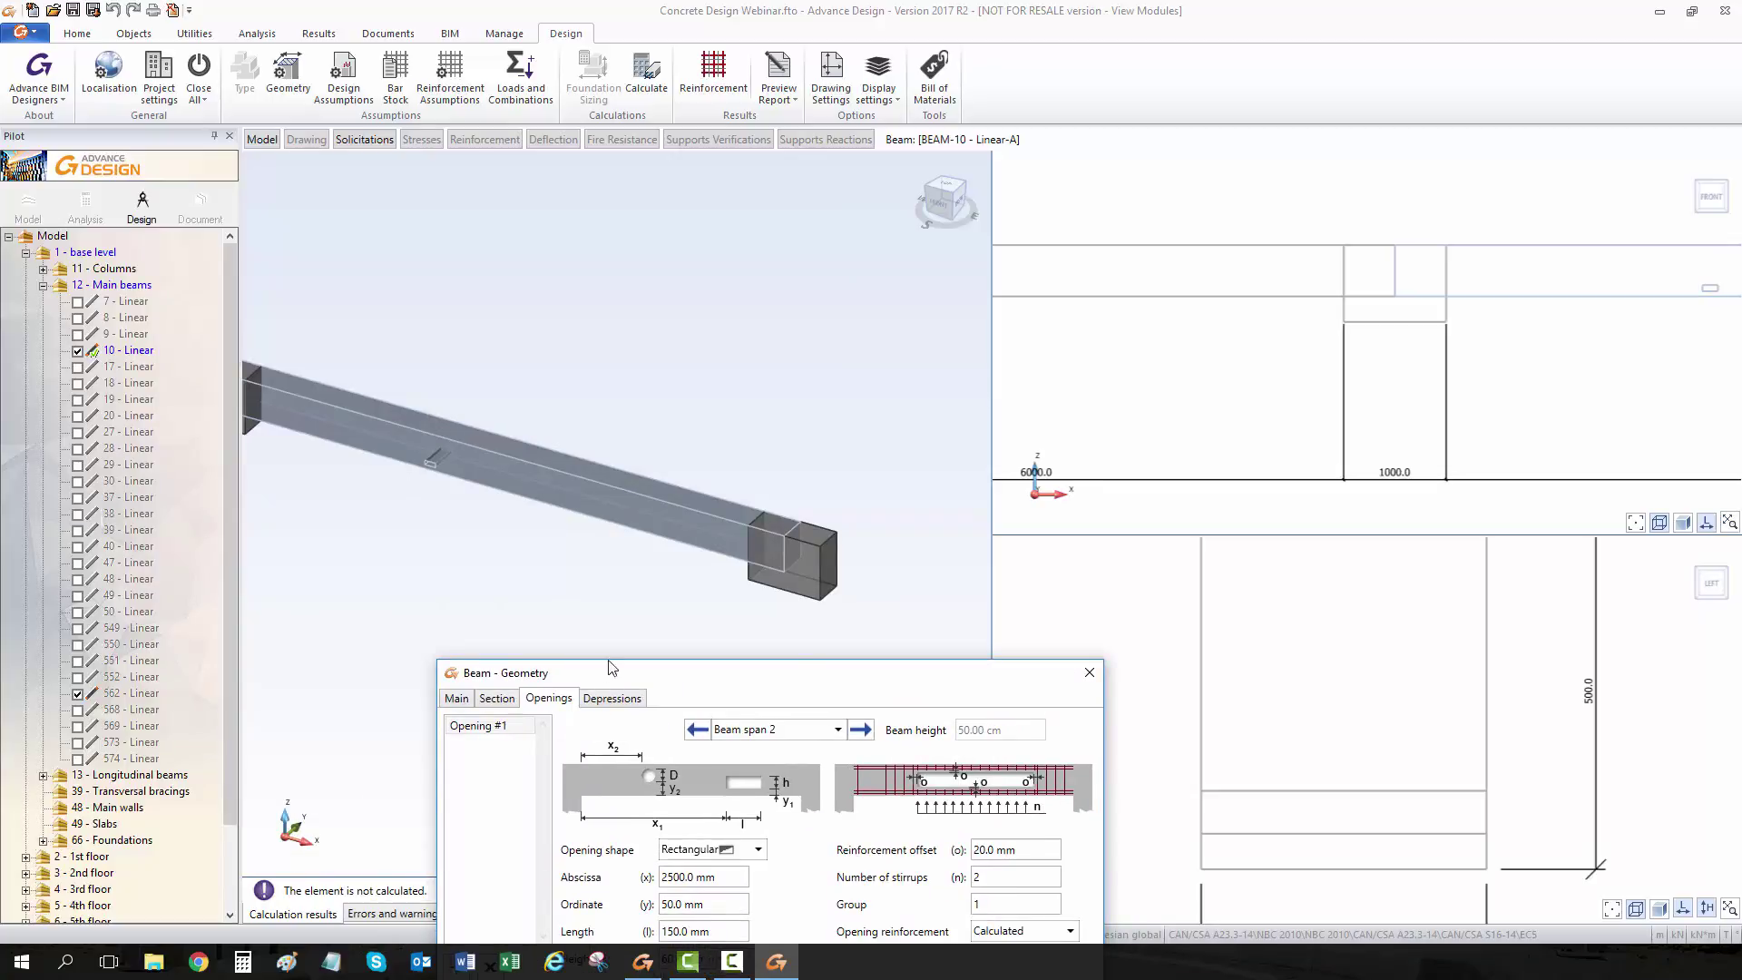
drag(678, 681, 588, 254)
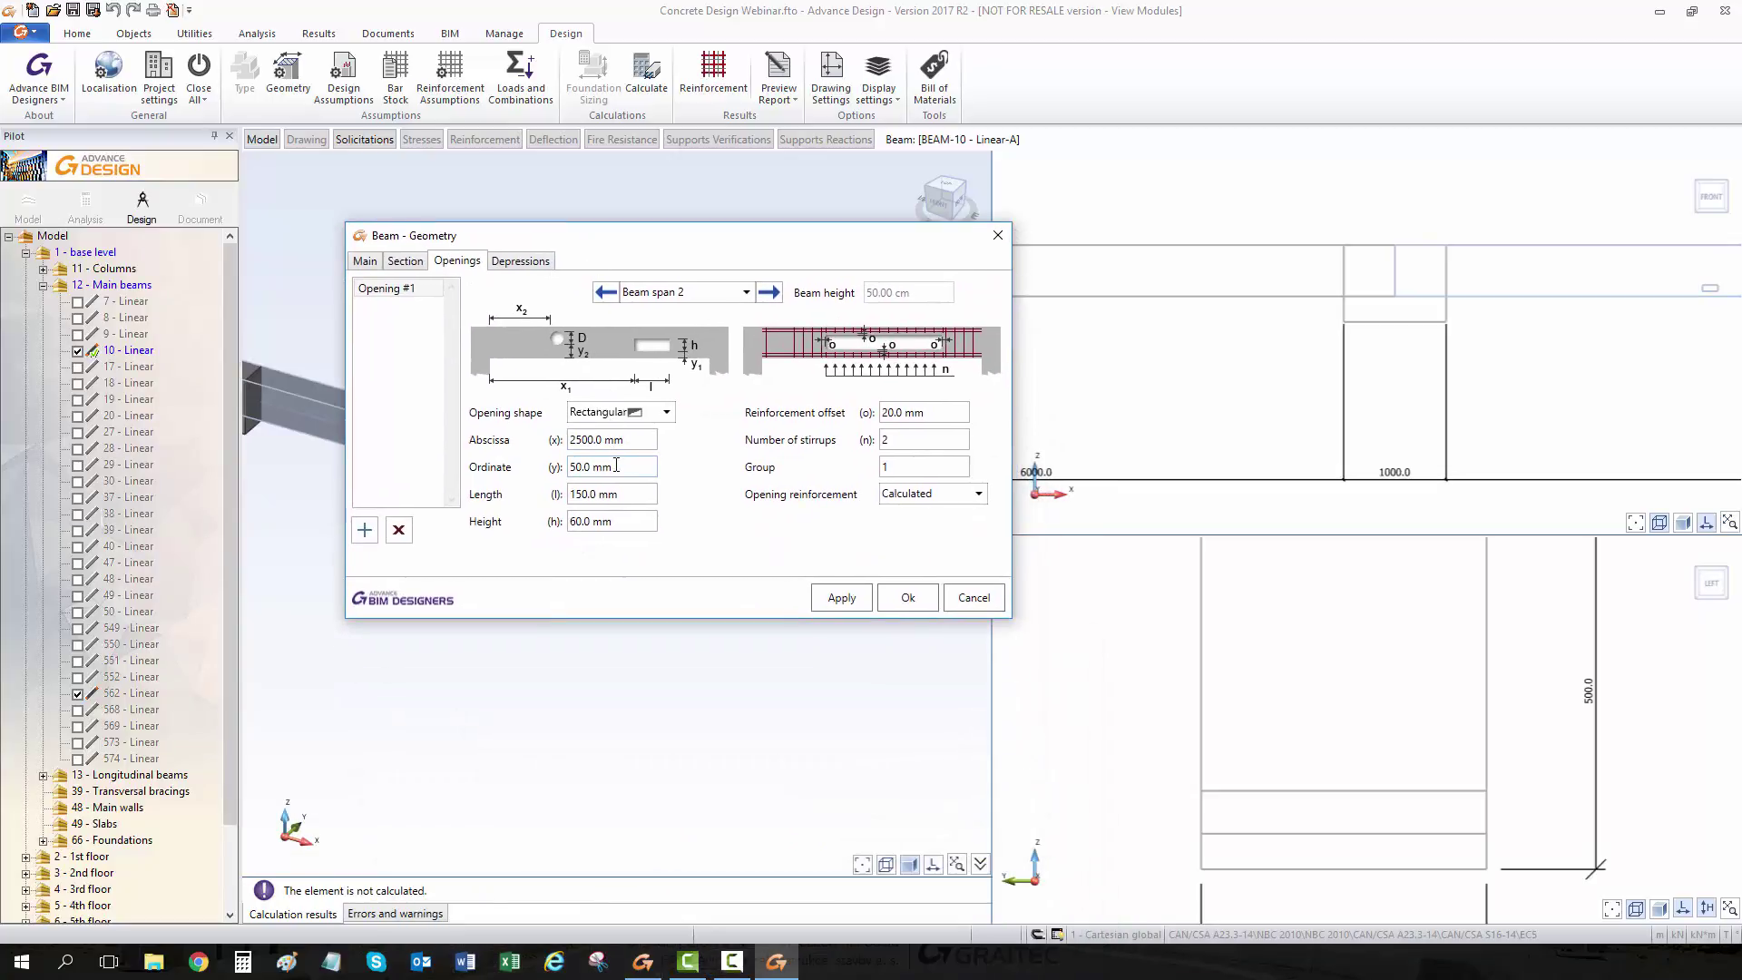
triple_click(616, 466)
text(1)
text(200)
click(838, 596)
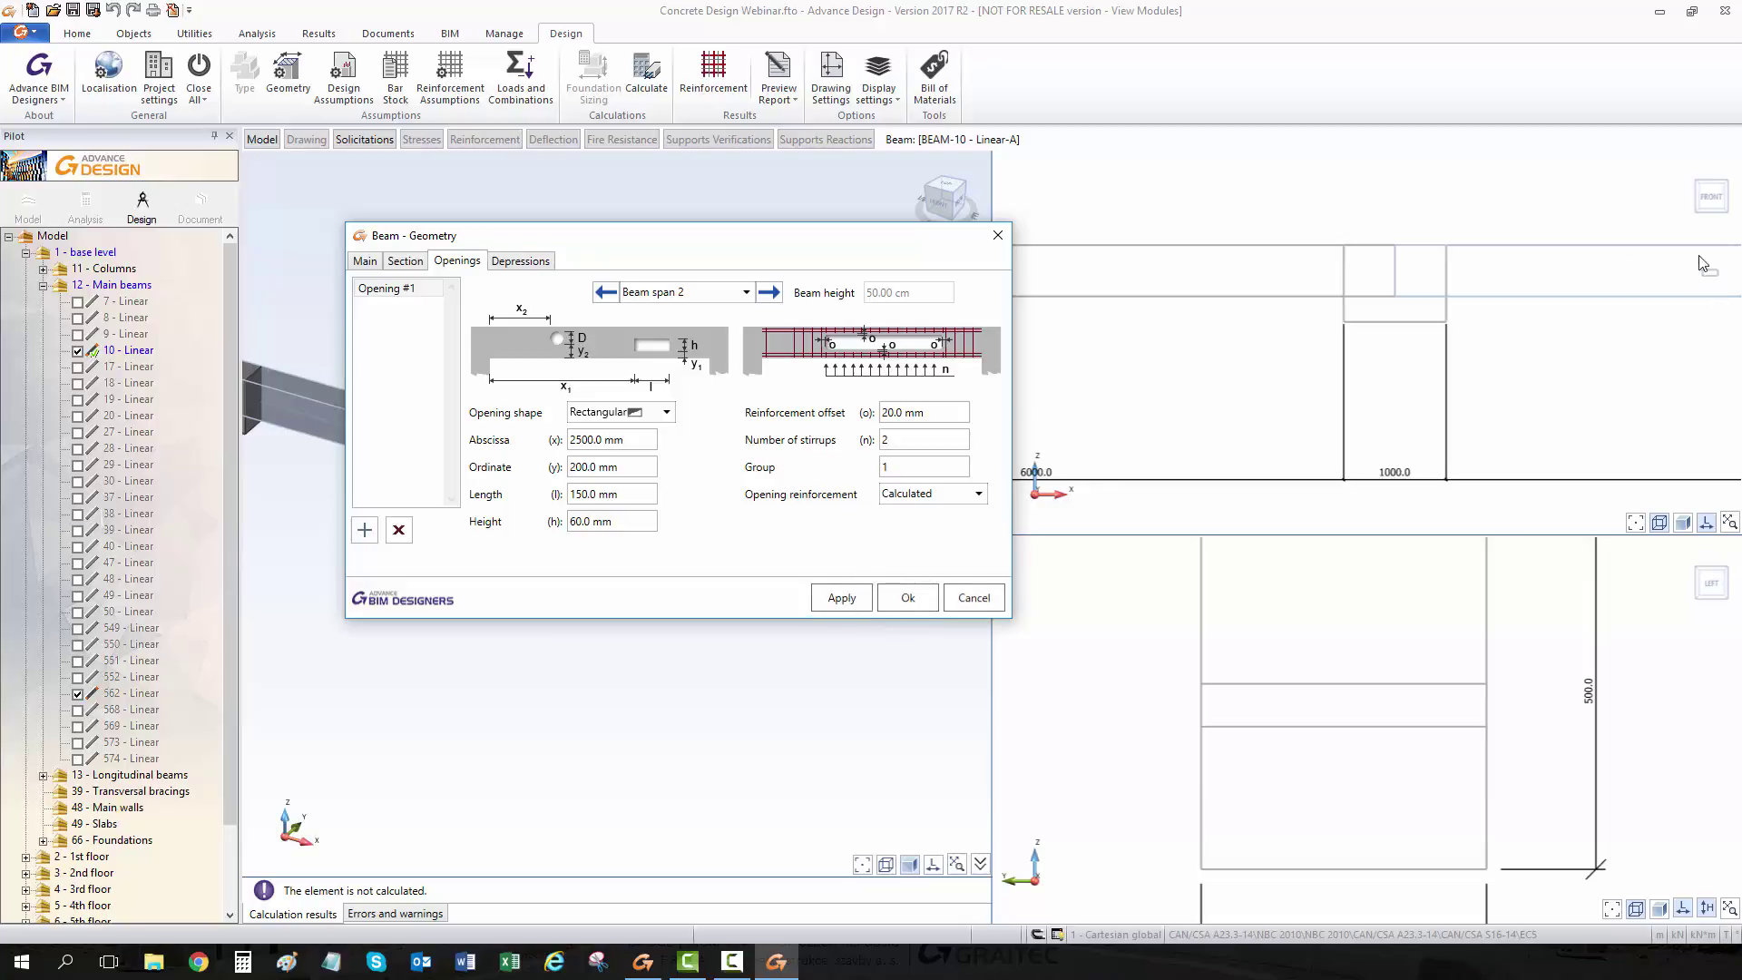
click(908, 598)
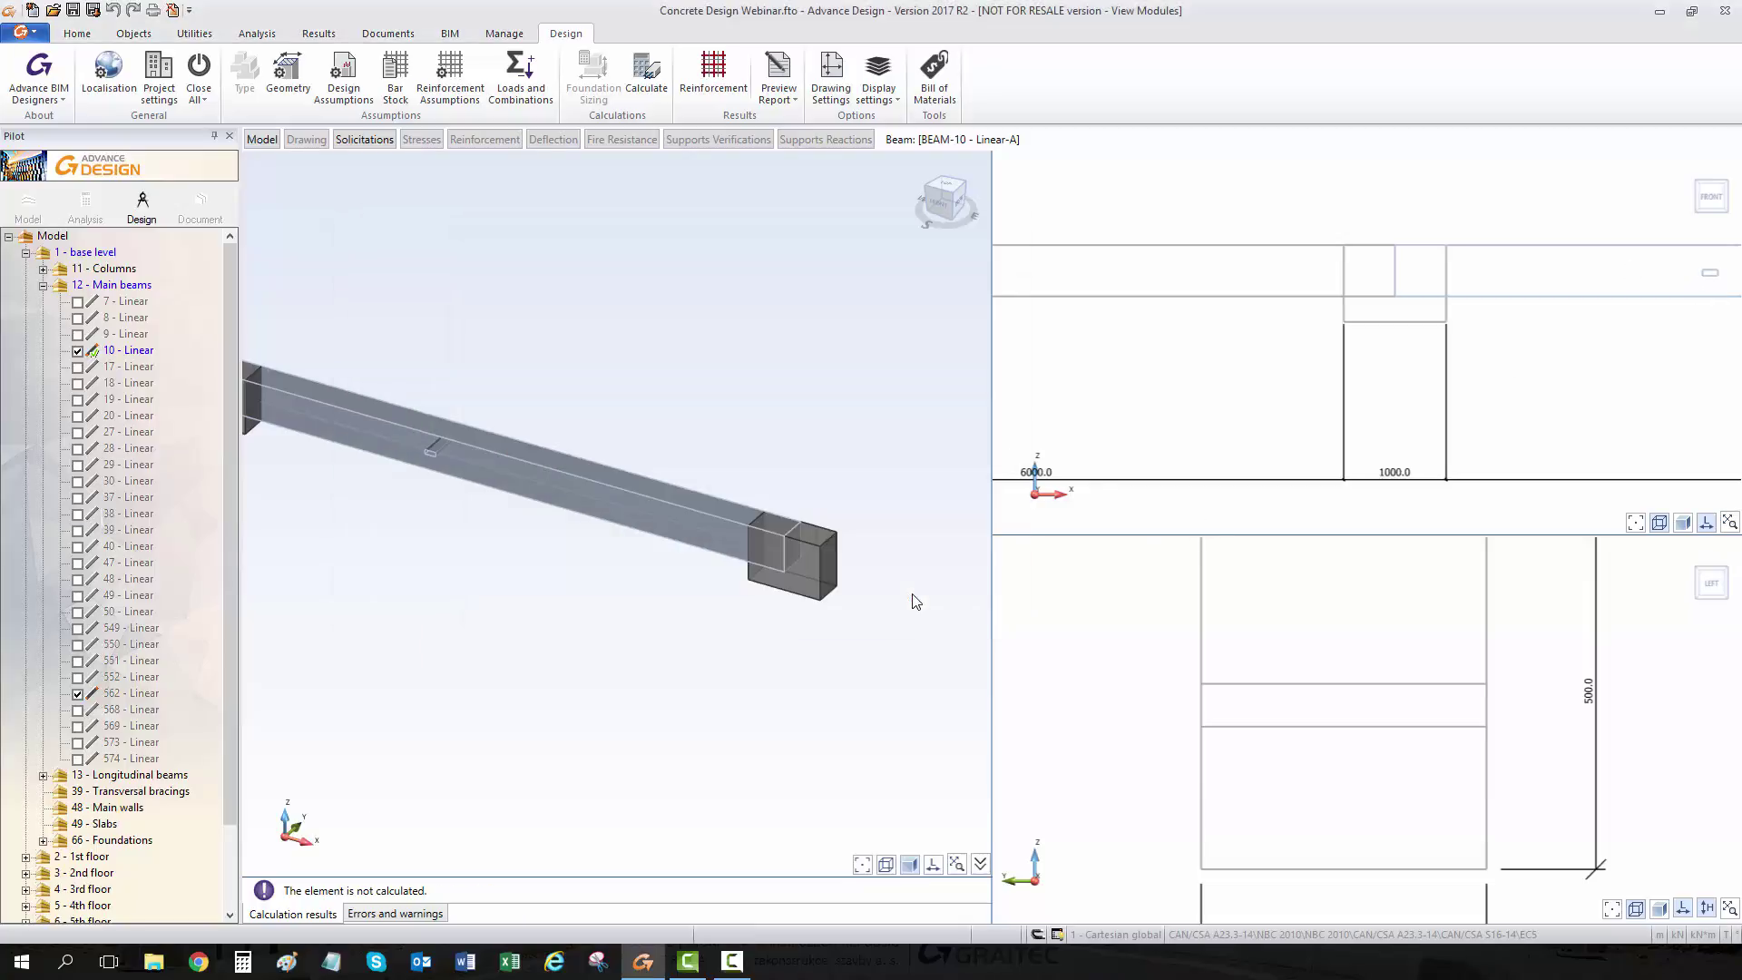
Check the opening in span 2 of the 3D model and recalculate the reinforcement of beam 10.
middle_drag(536, 396, 523, 408)
scroll(454, 417, down, 4)
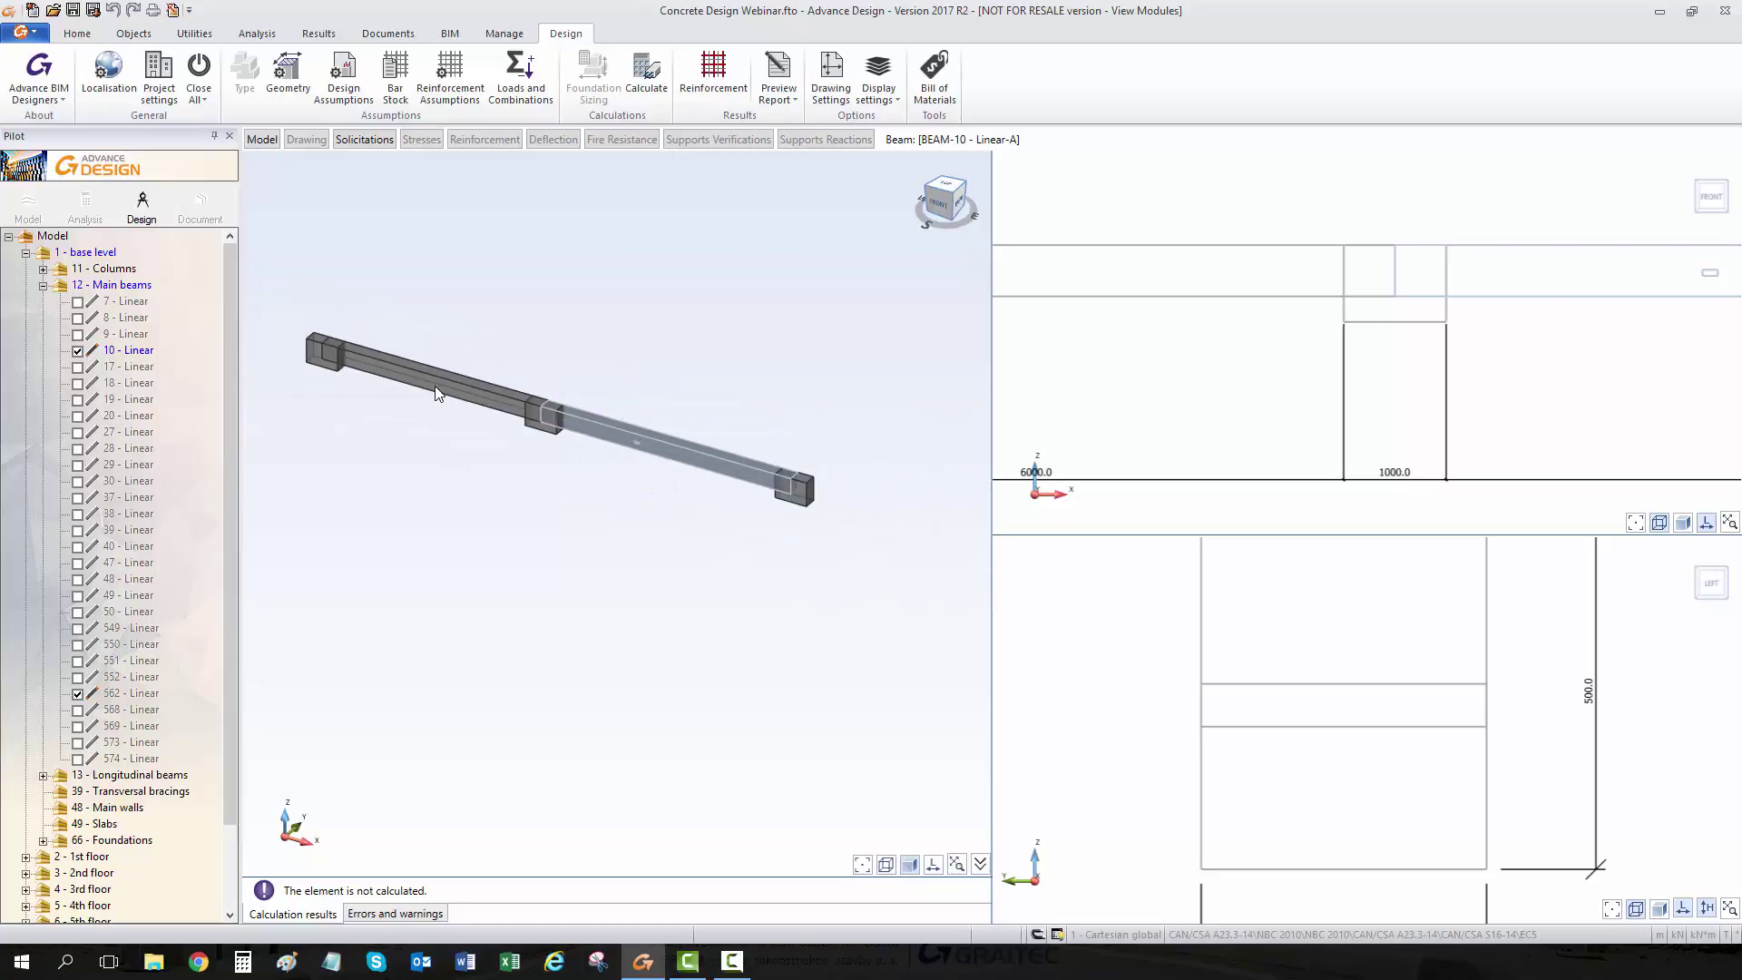
scroll(534, 411, up, 5)
scroll(534, 411, up, 2)
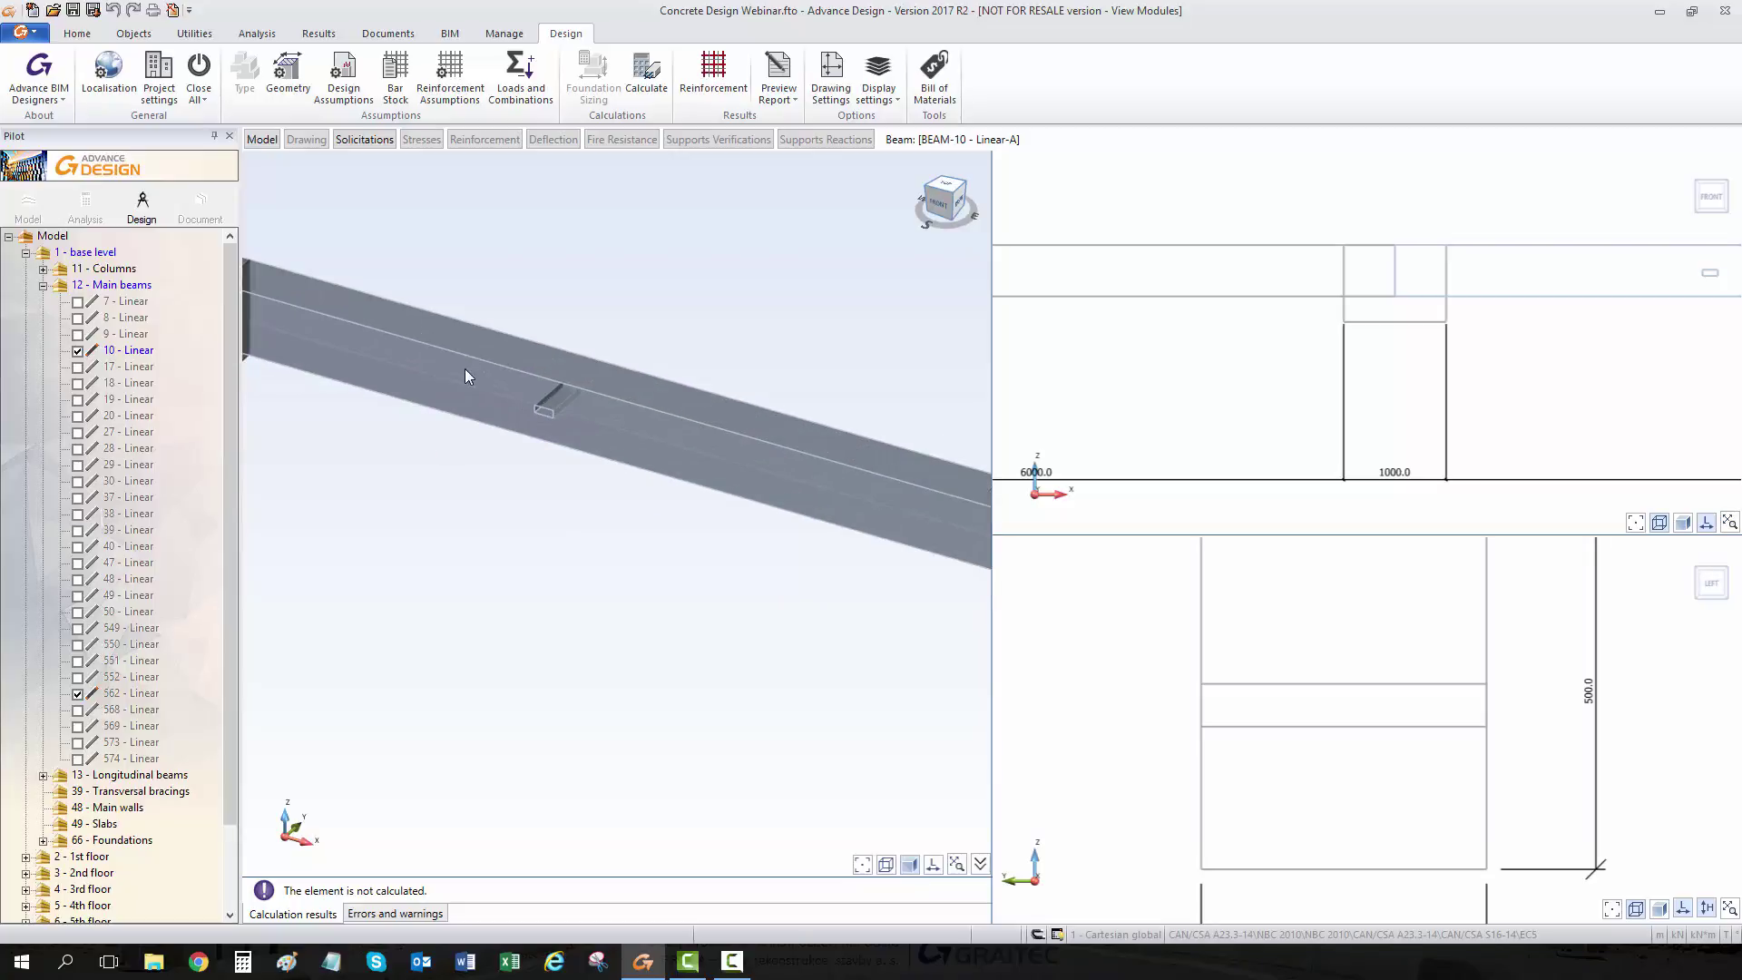
scroll(538, 424, up, 2)
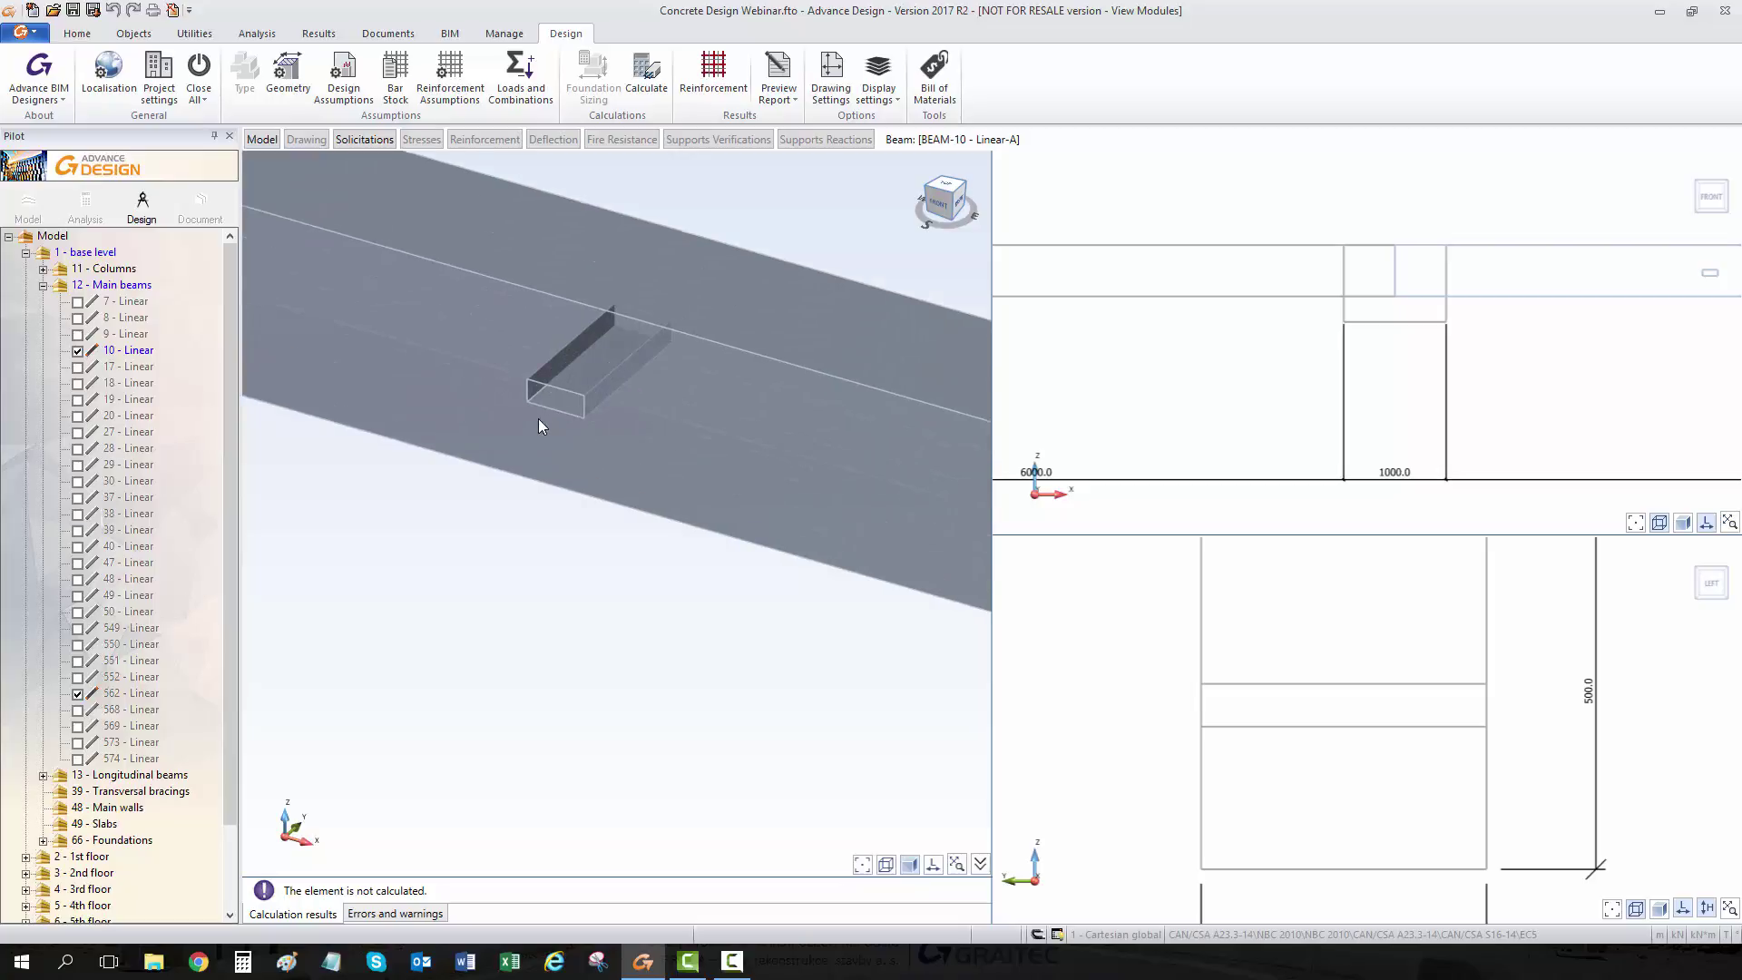
scroll(539, 425, down, 6)
middle_drag(519, 392, 622, 393)
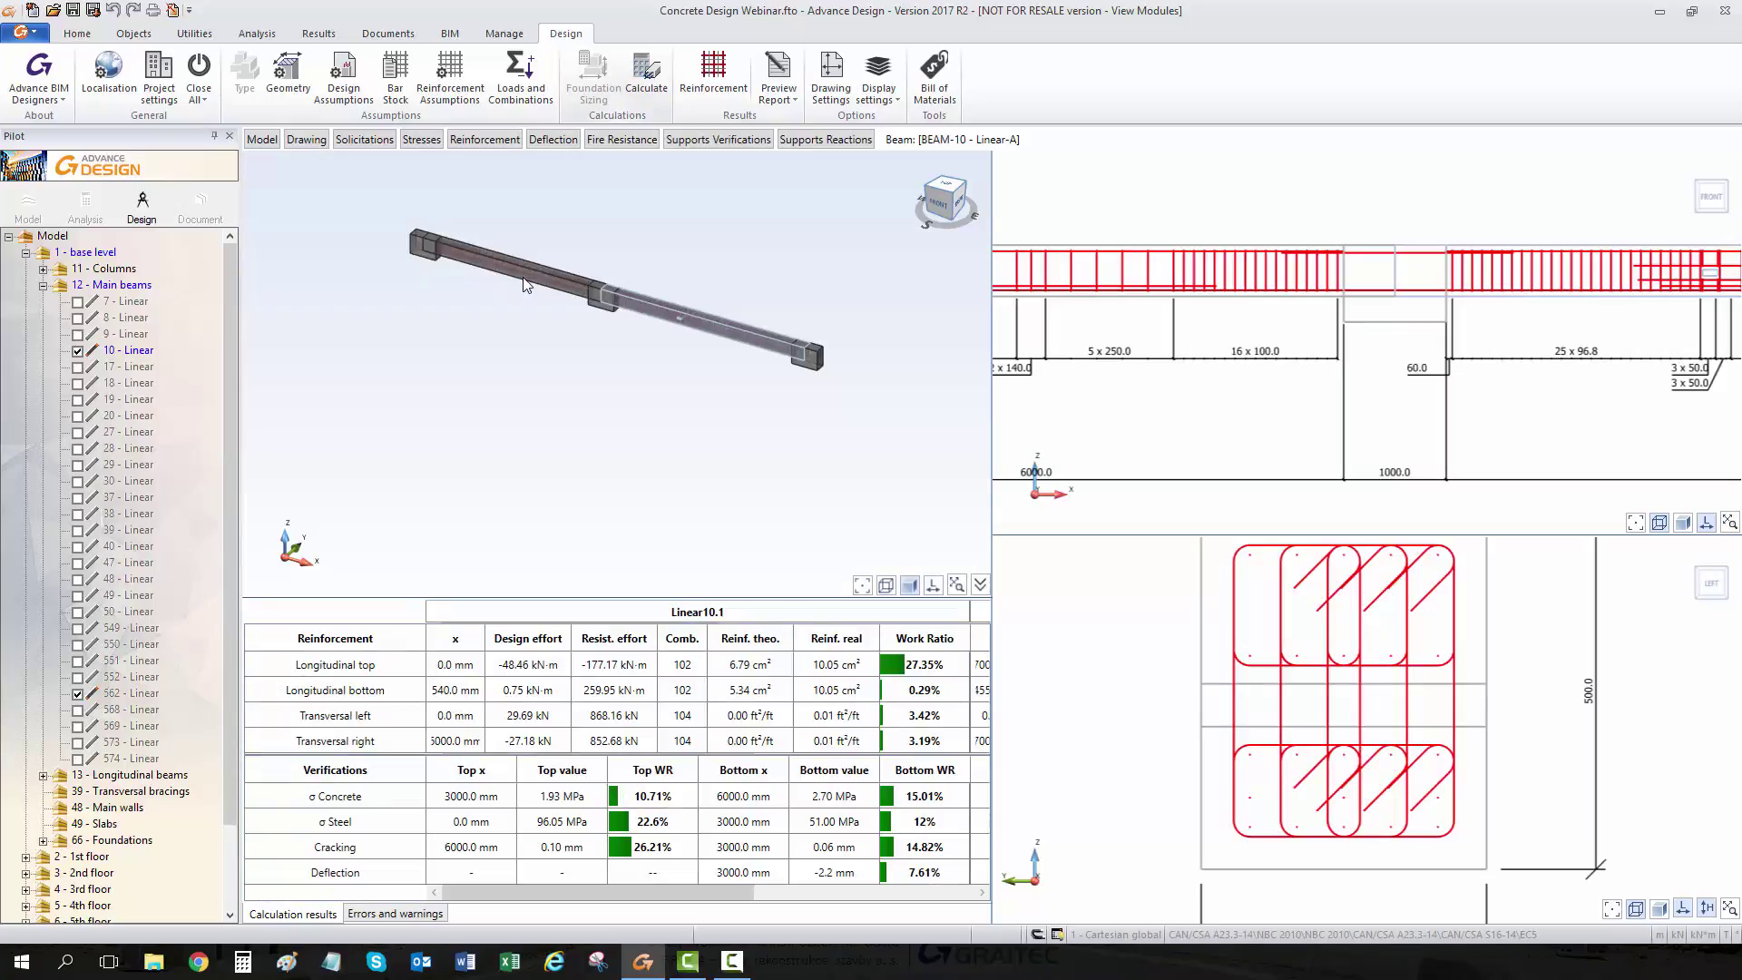
Examine the reinforcement generated around the span 2 opening in the 3D model and the front elevation.
scroll(682, 316, up, 5)
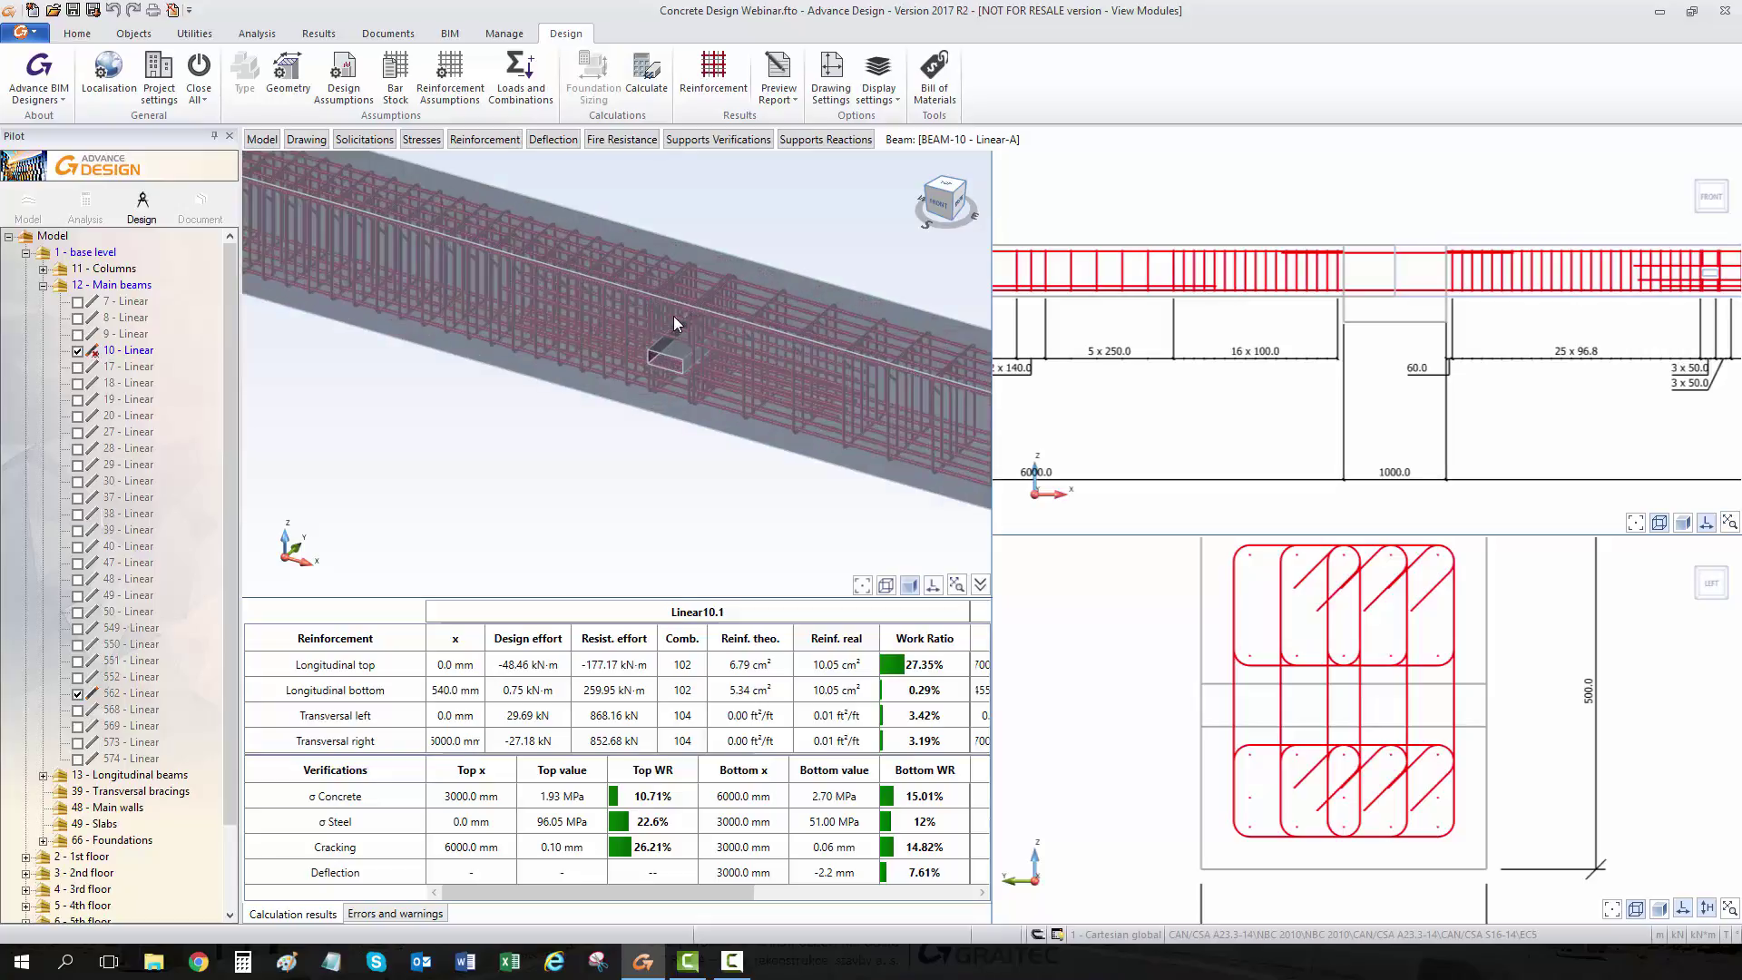
scroll(658, 352, down, 2)
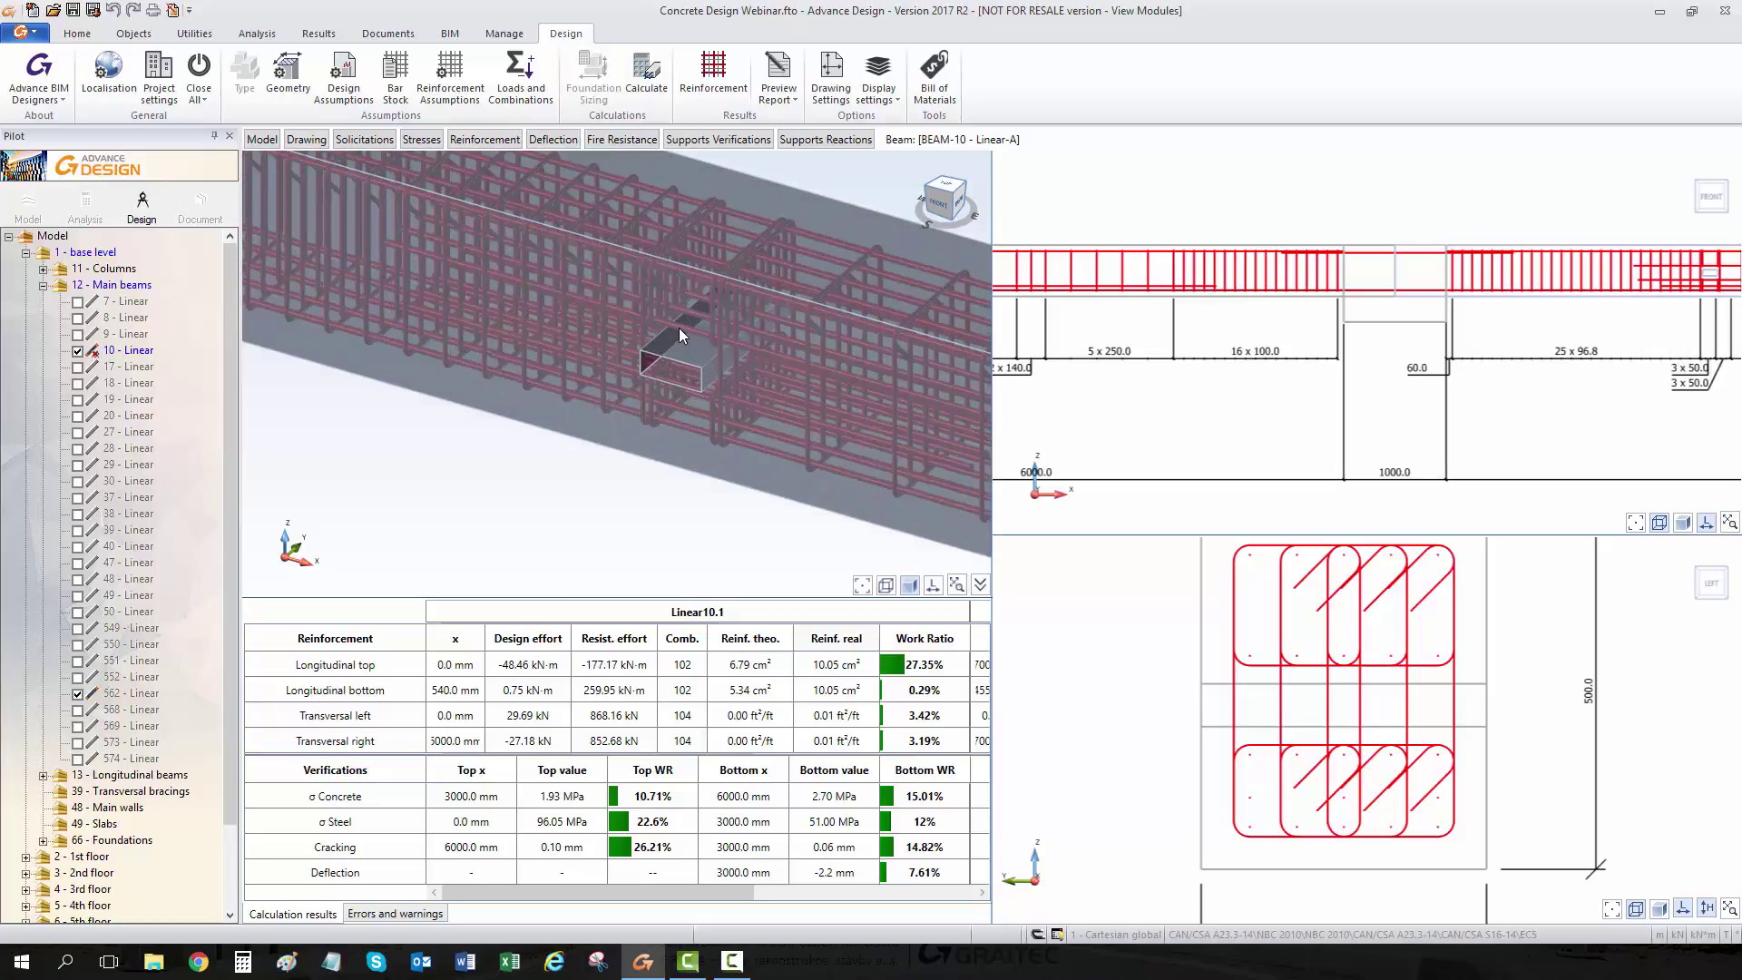
scroll(1440, 340, up, 2)
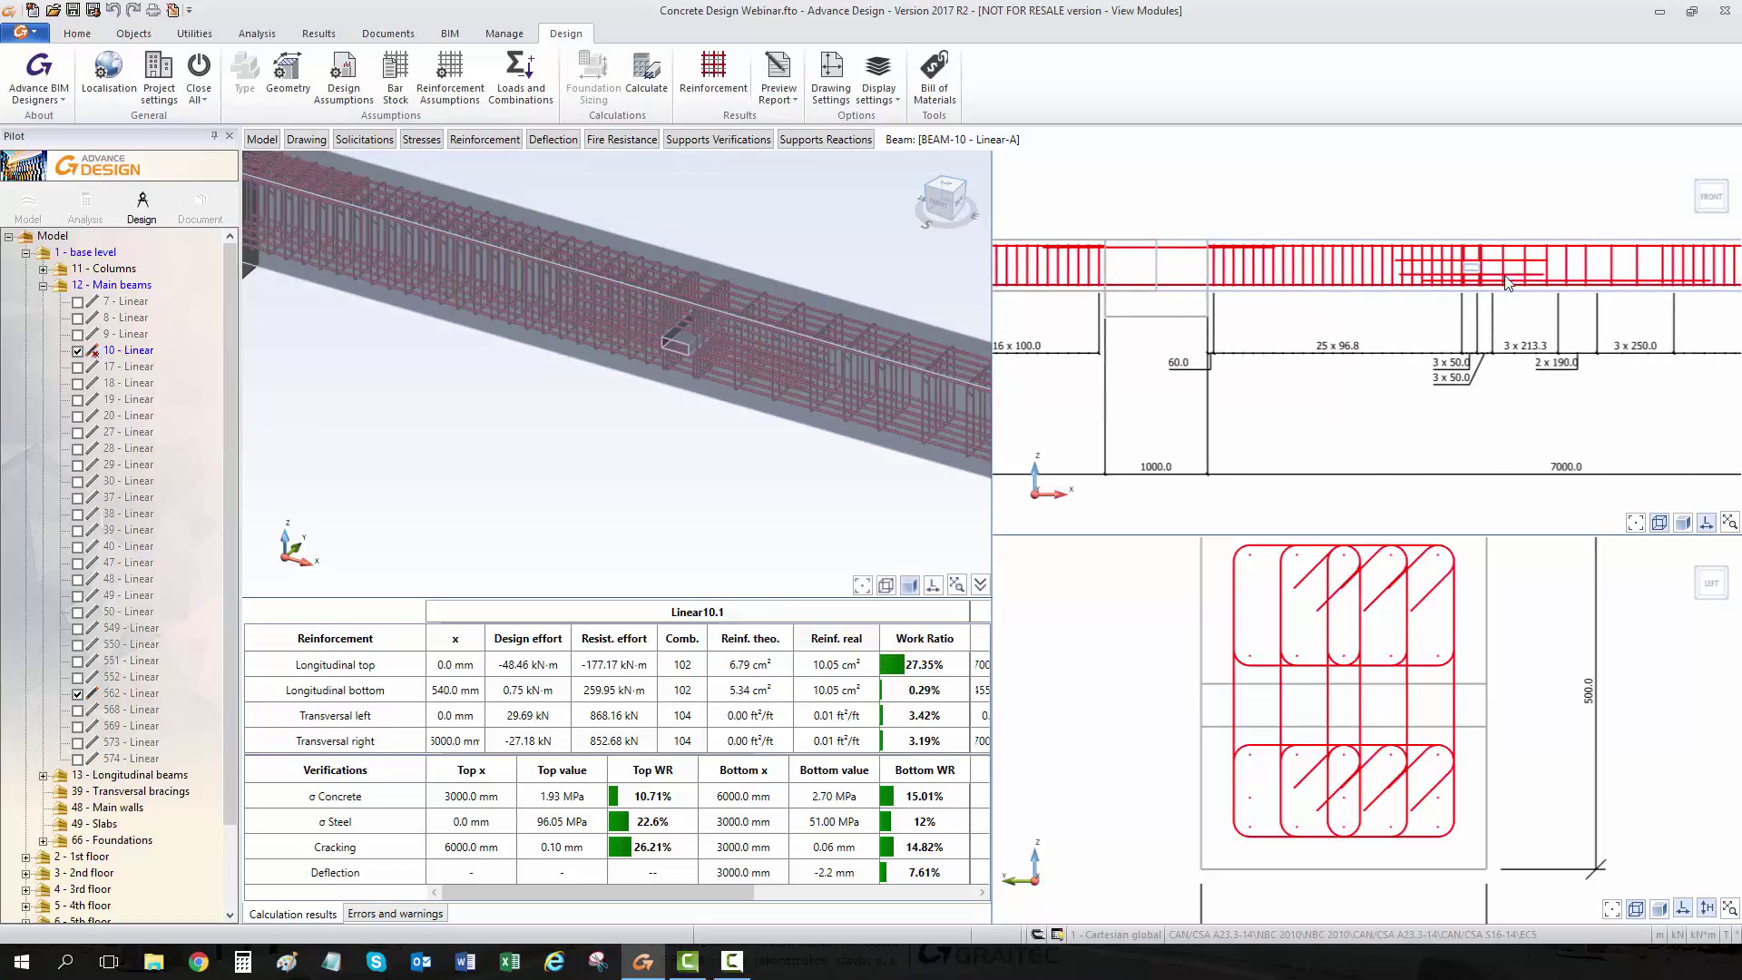
scroll(1436, 259, up, 1)
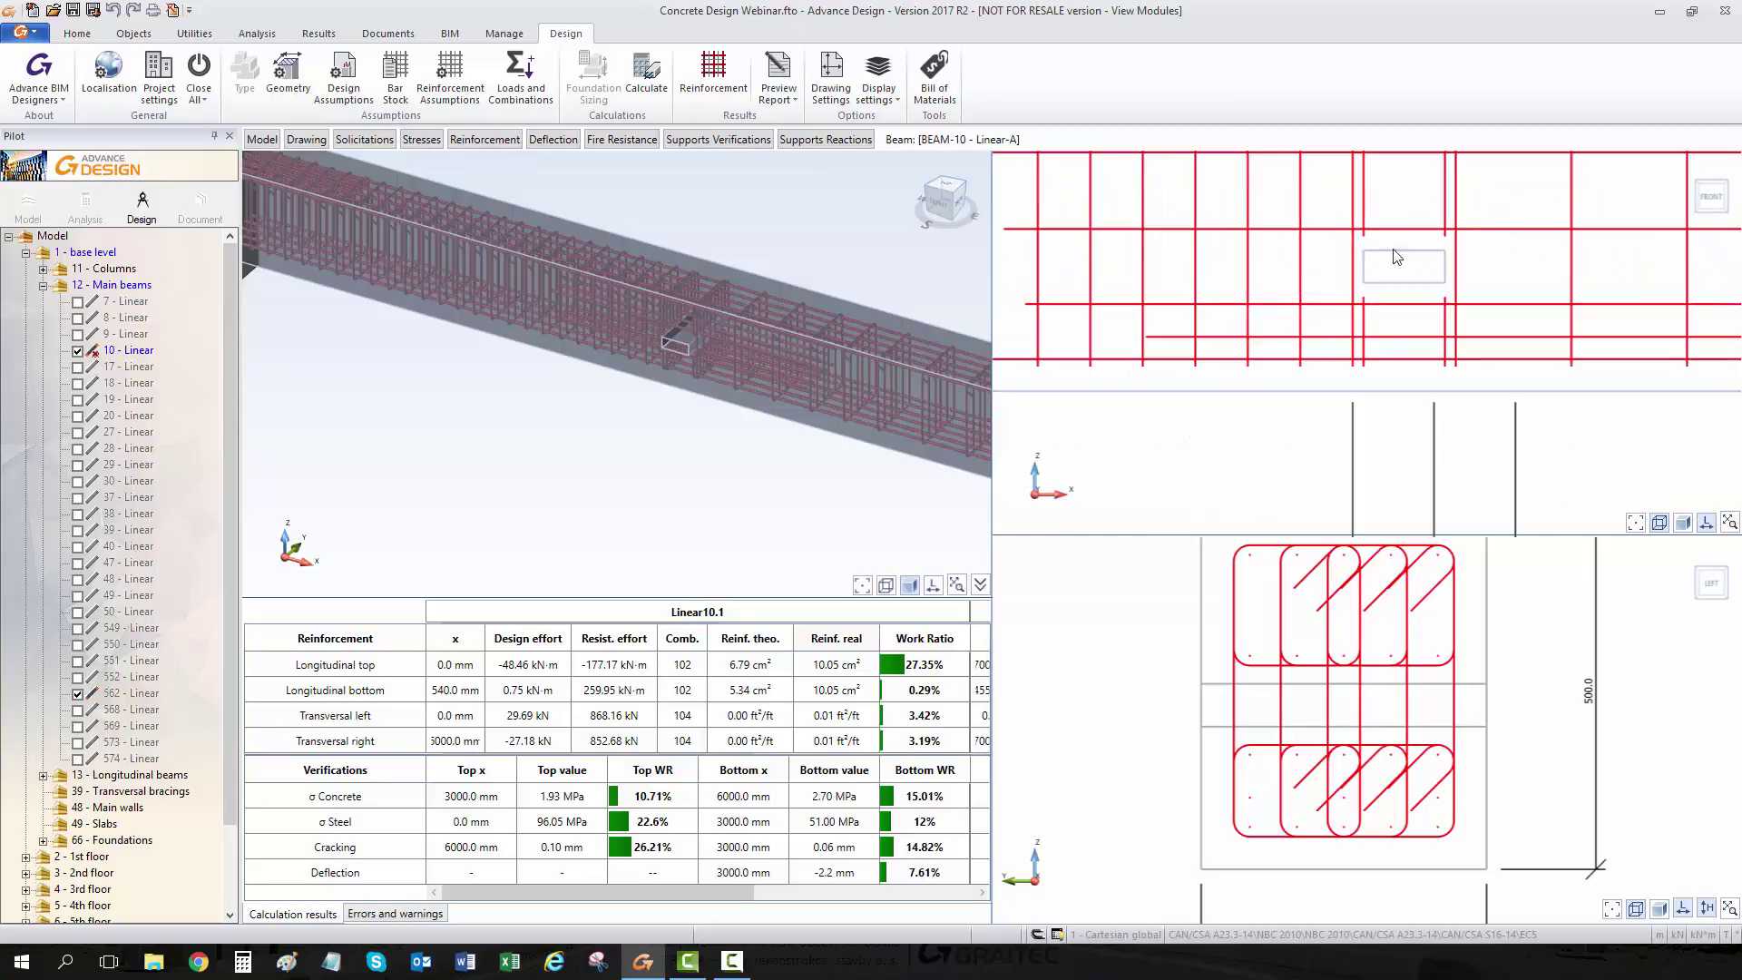
scroll(1427, 268, down, 3)
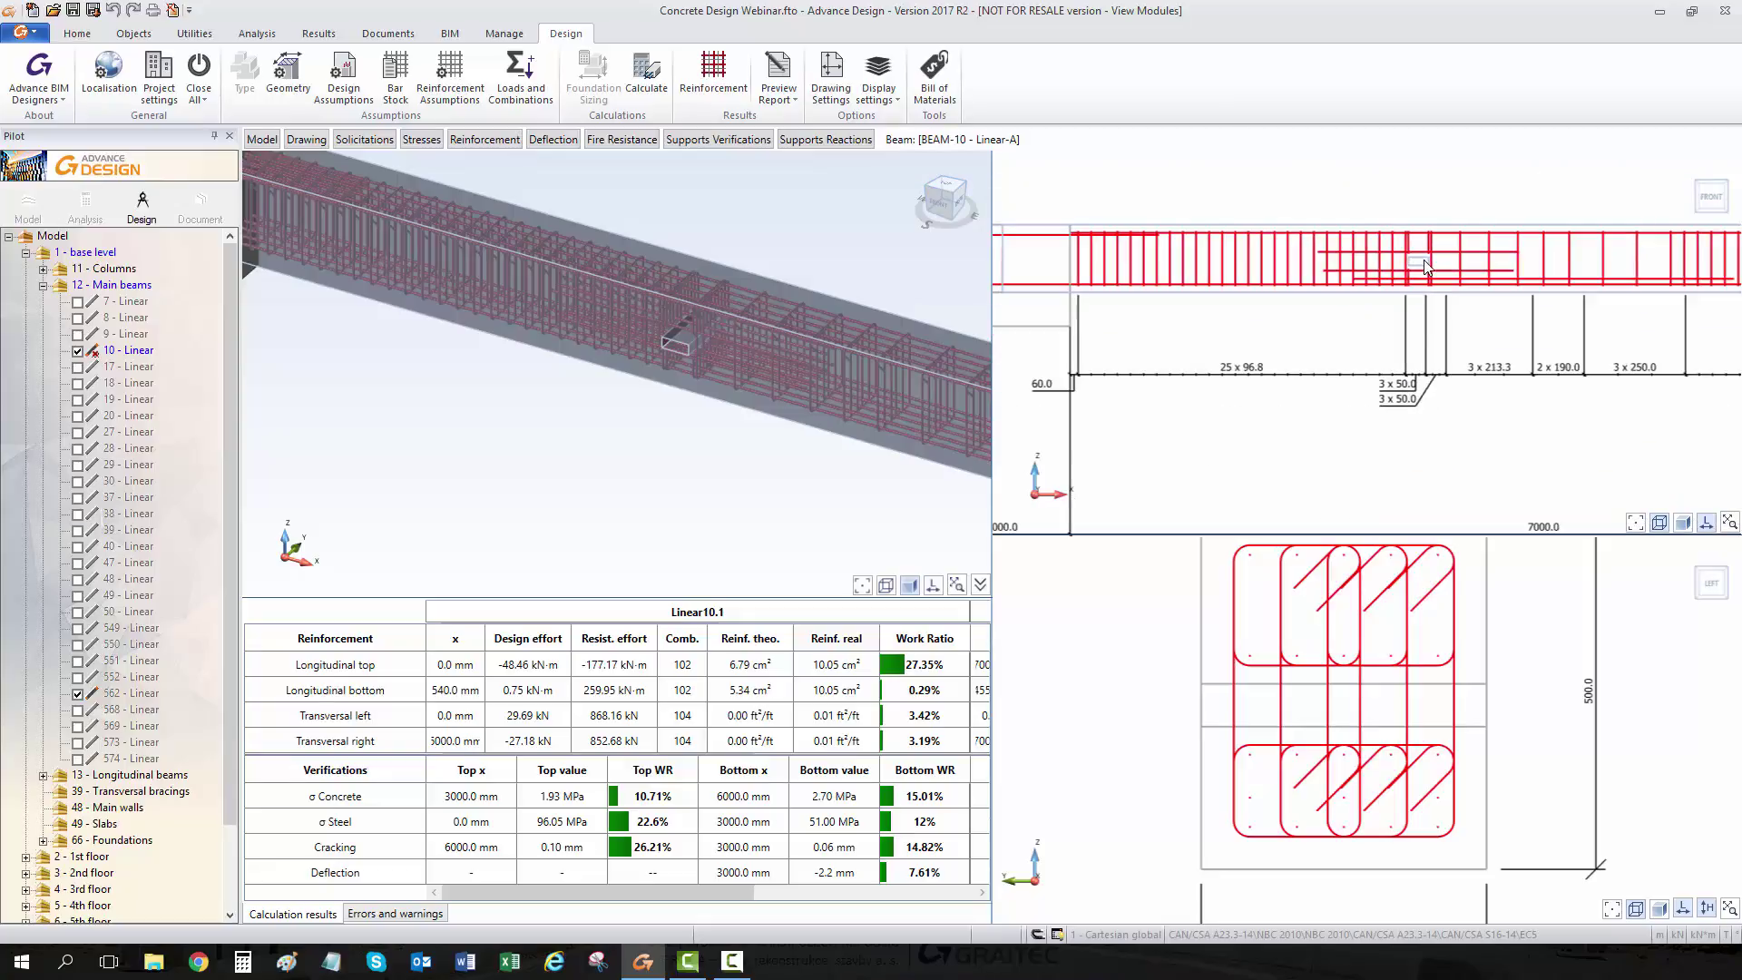
scroll(761, 374, down, 4)
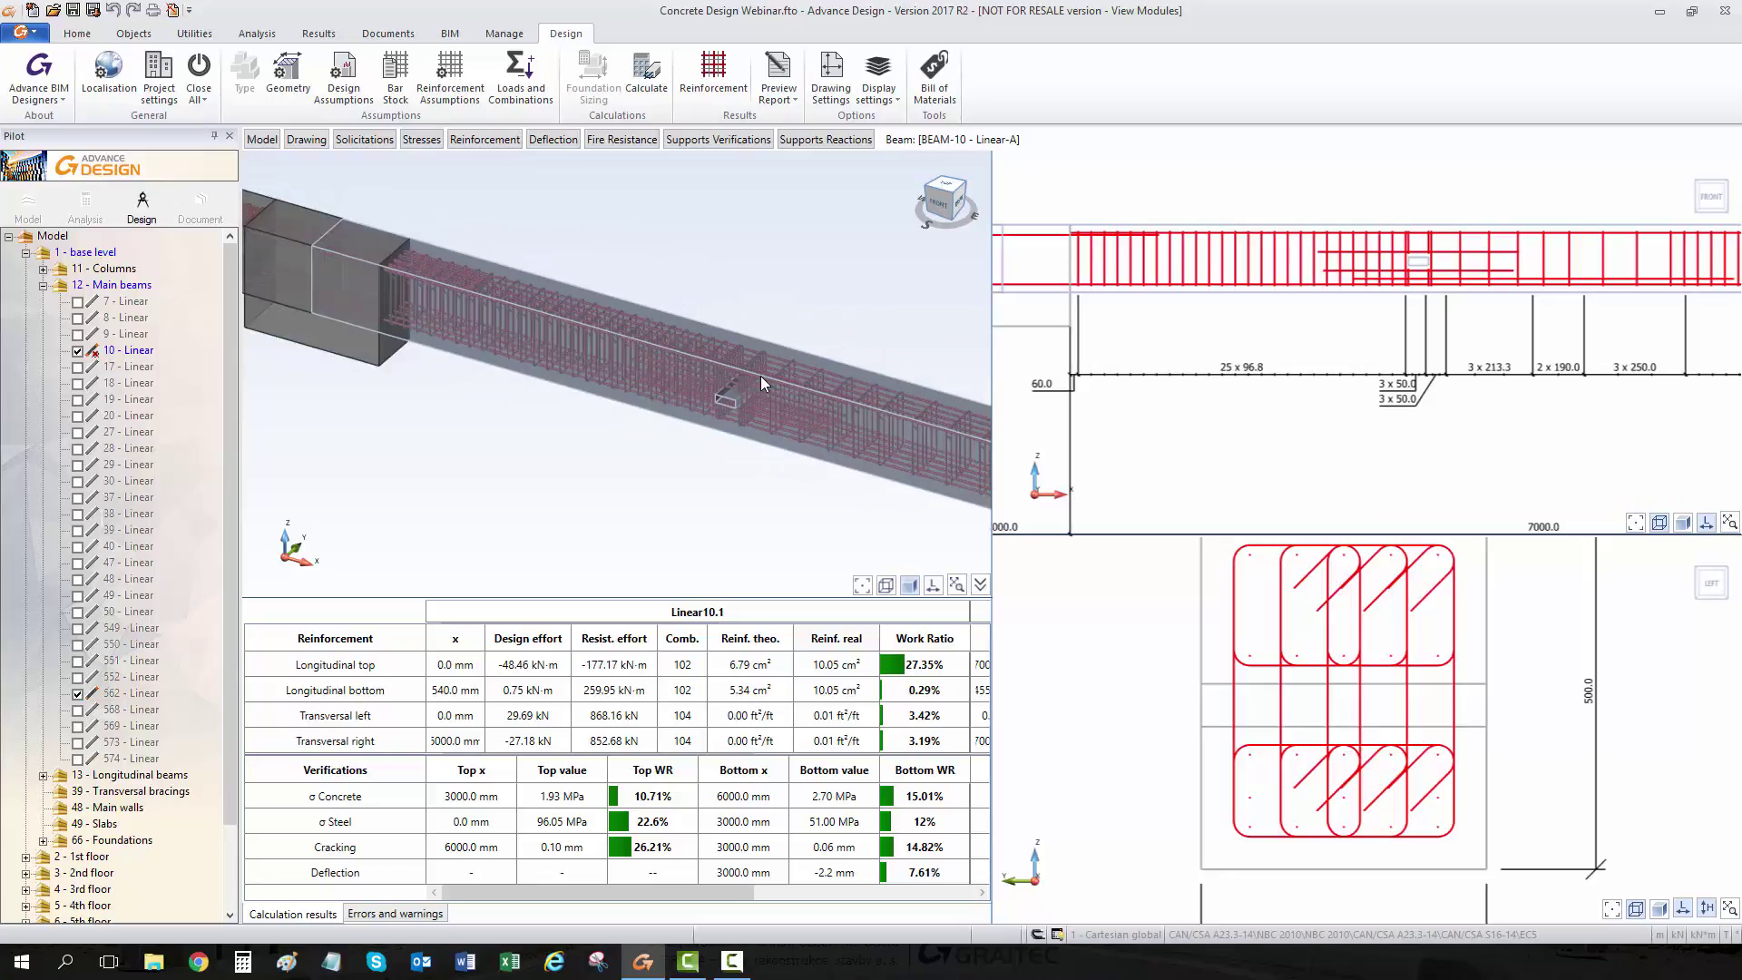
scroll(753, 373, up, 4)
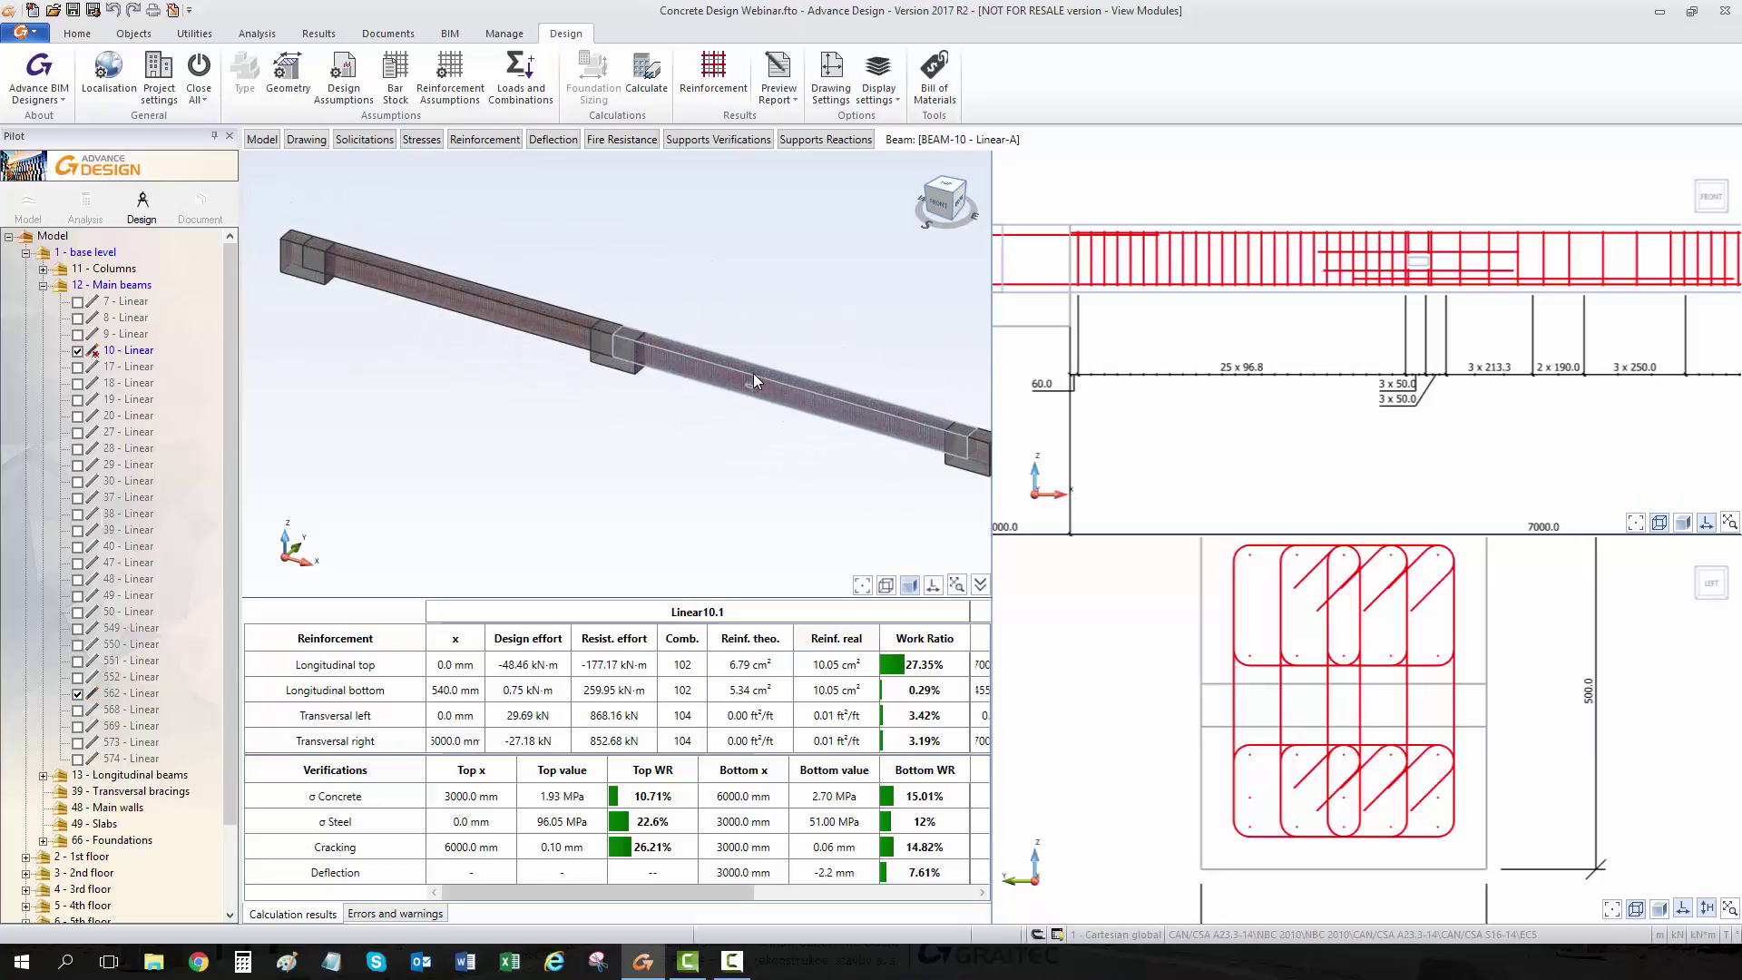
scroll(731, 373, down, 2)
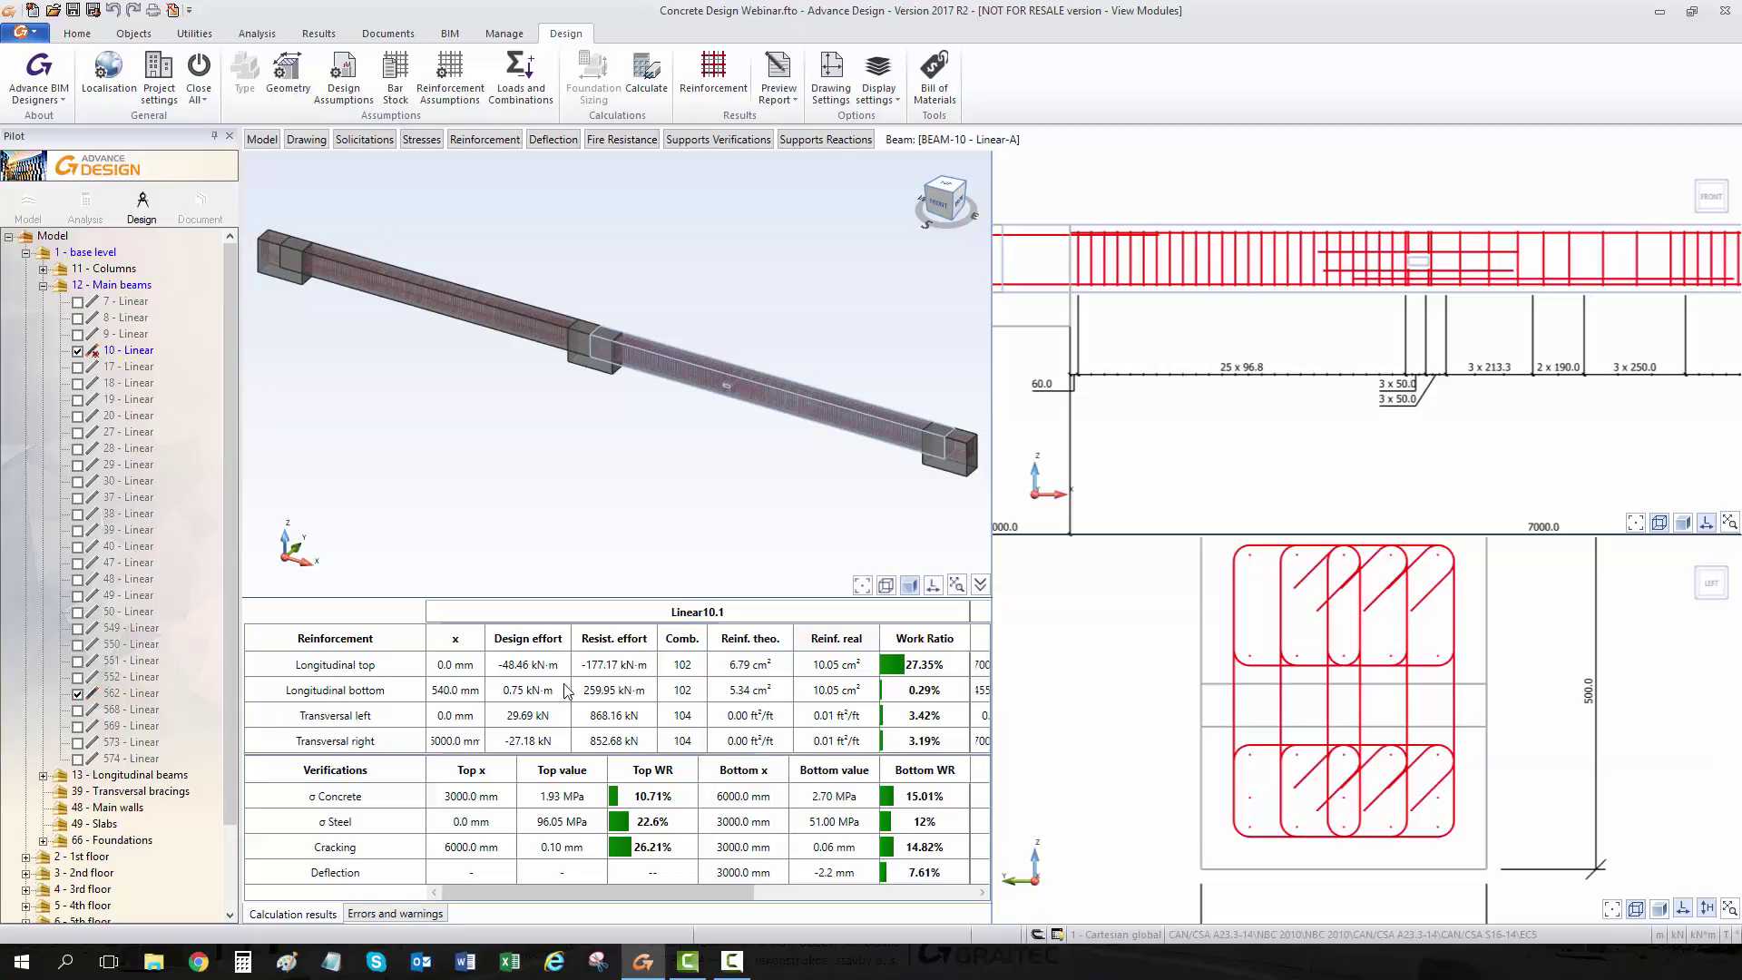
Review the reinforcement and verification results of the second span, Linear10.2, in the calculation results table.
click(981, 893)
click(982, 893)
click(982, 893)
click(982, 894)
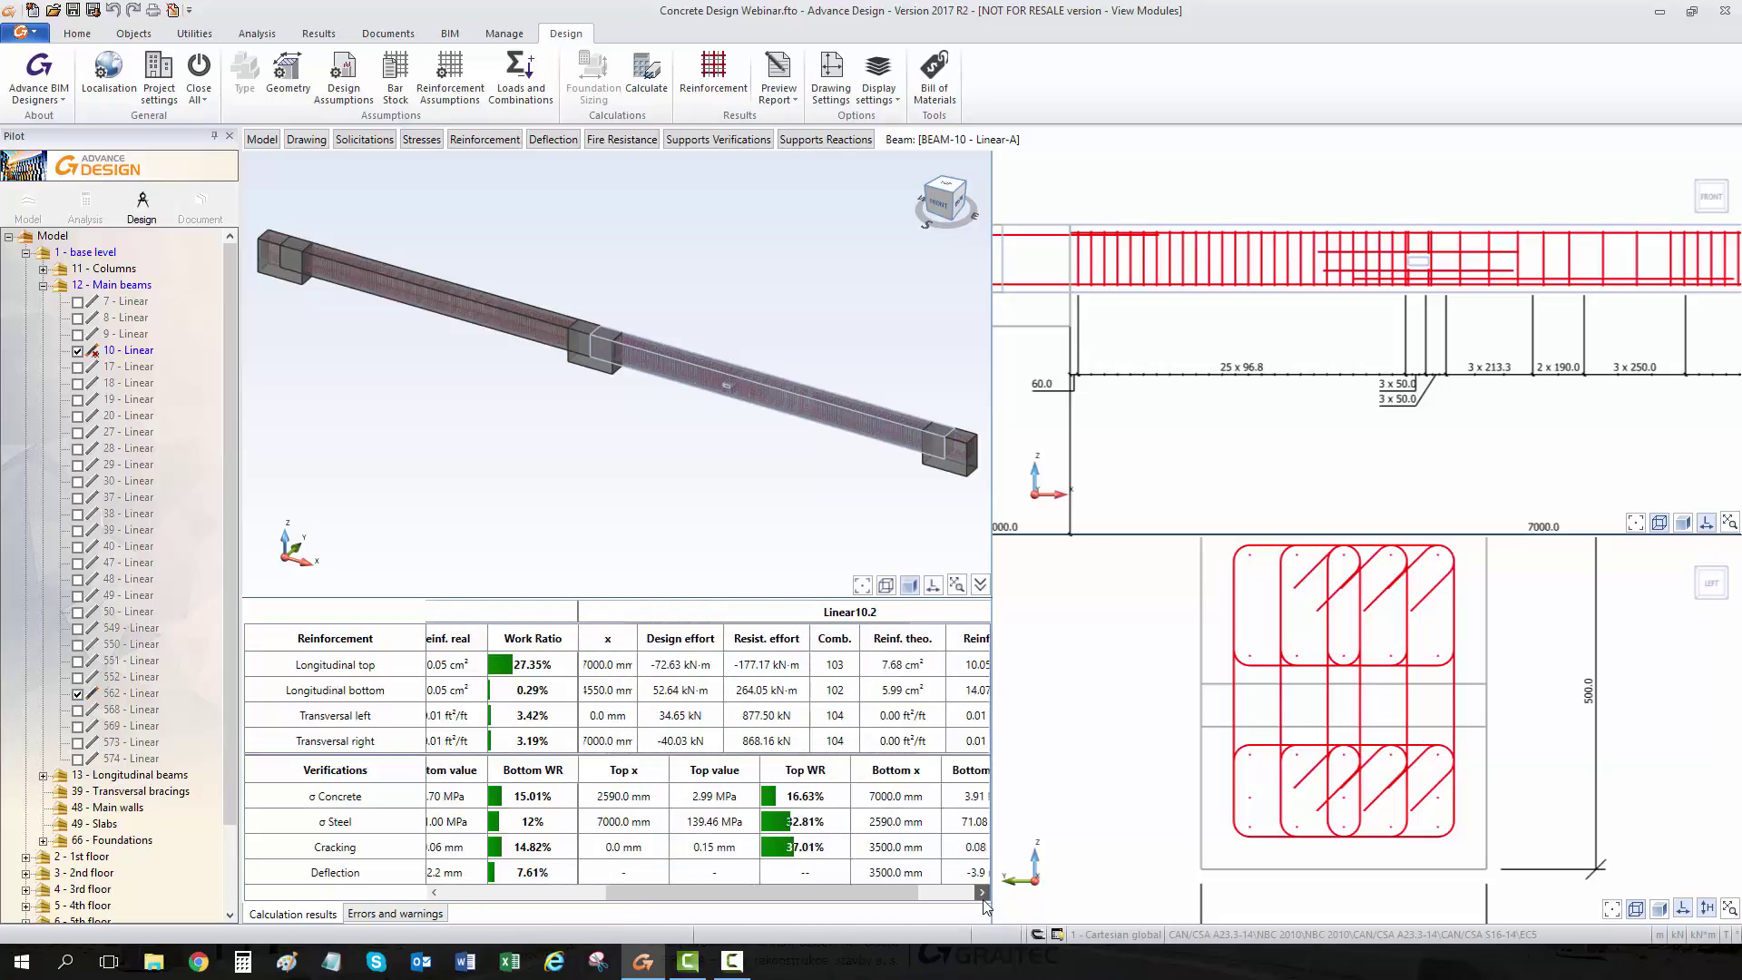
click(982, 894)
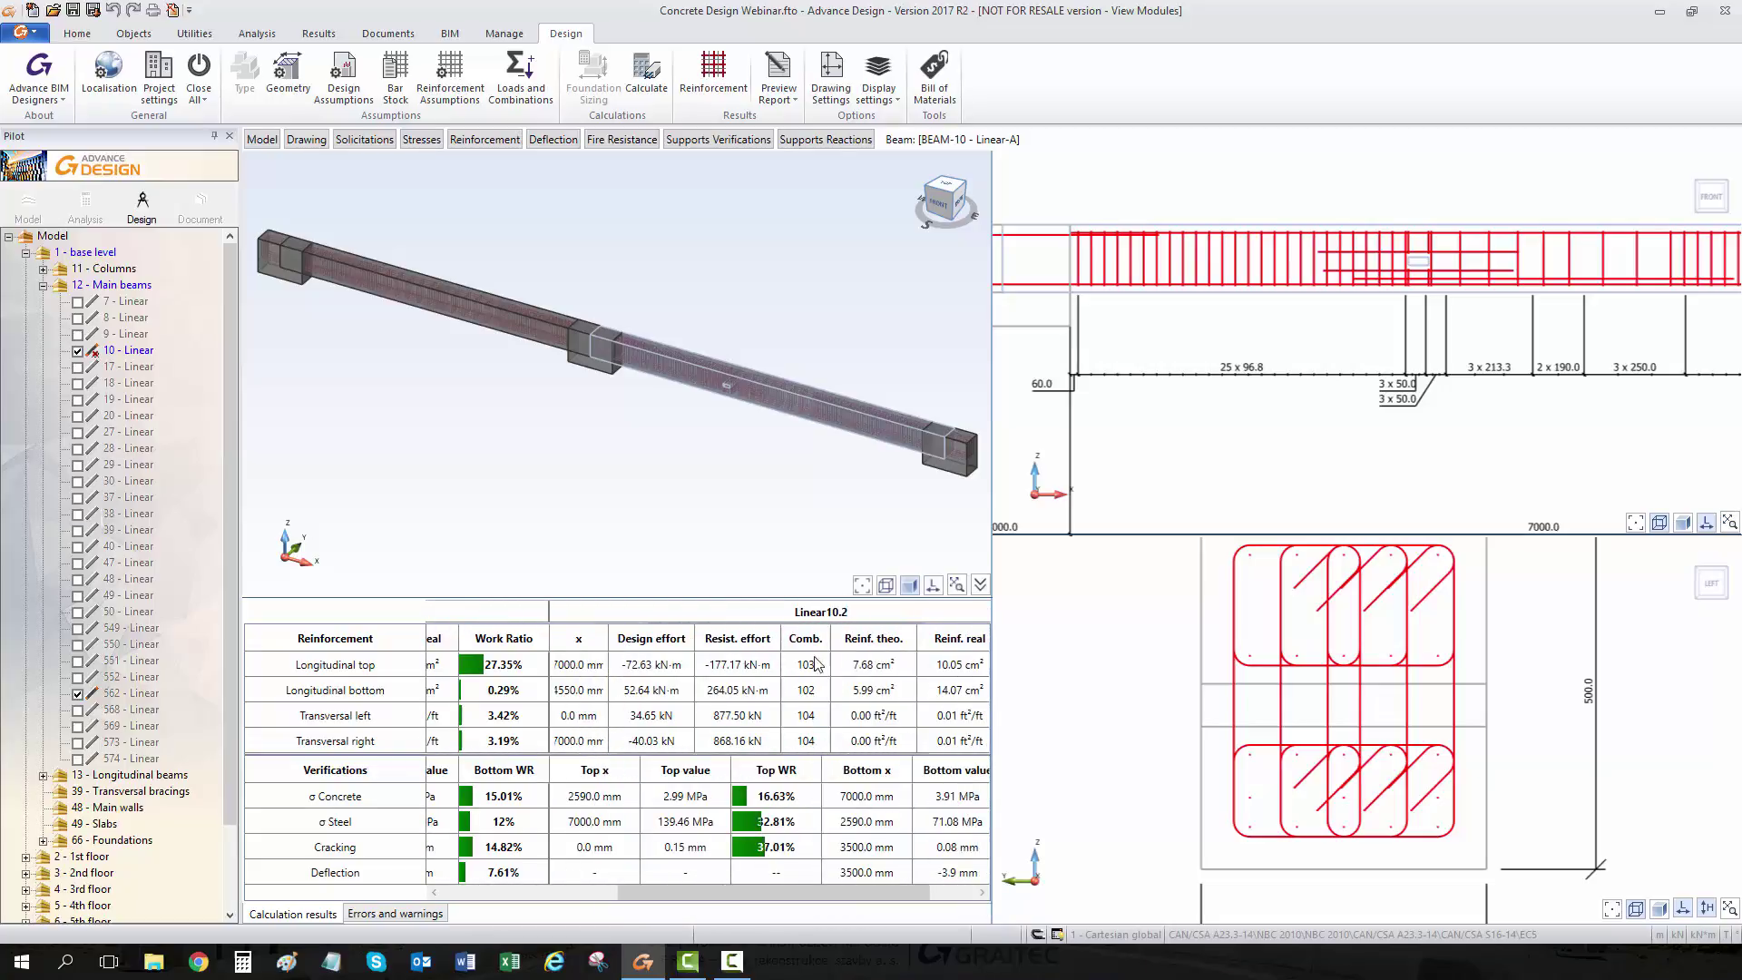
Open beam 10's reinforcement drawing and examine the elevation, section A-A and bar schedule.
click(307, 140)
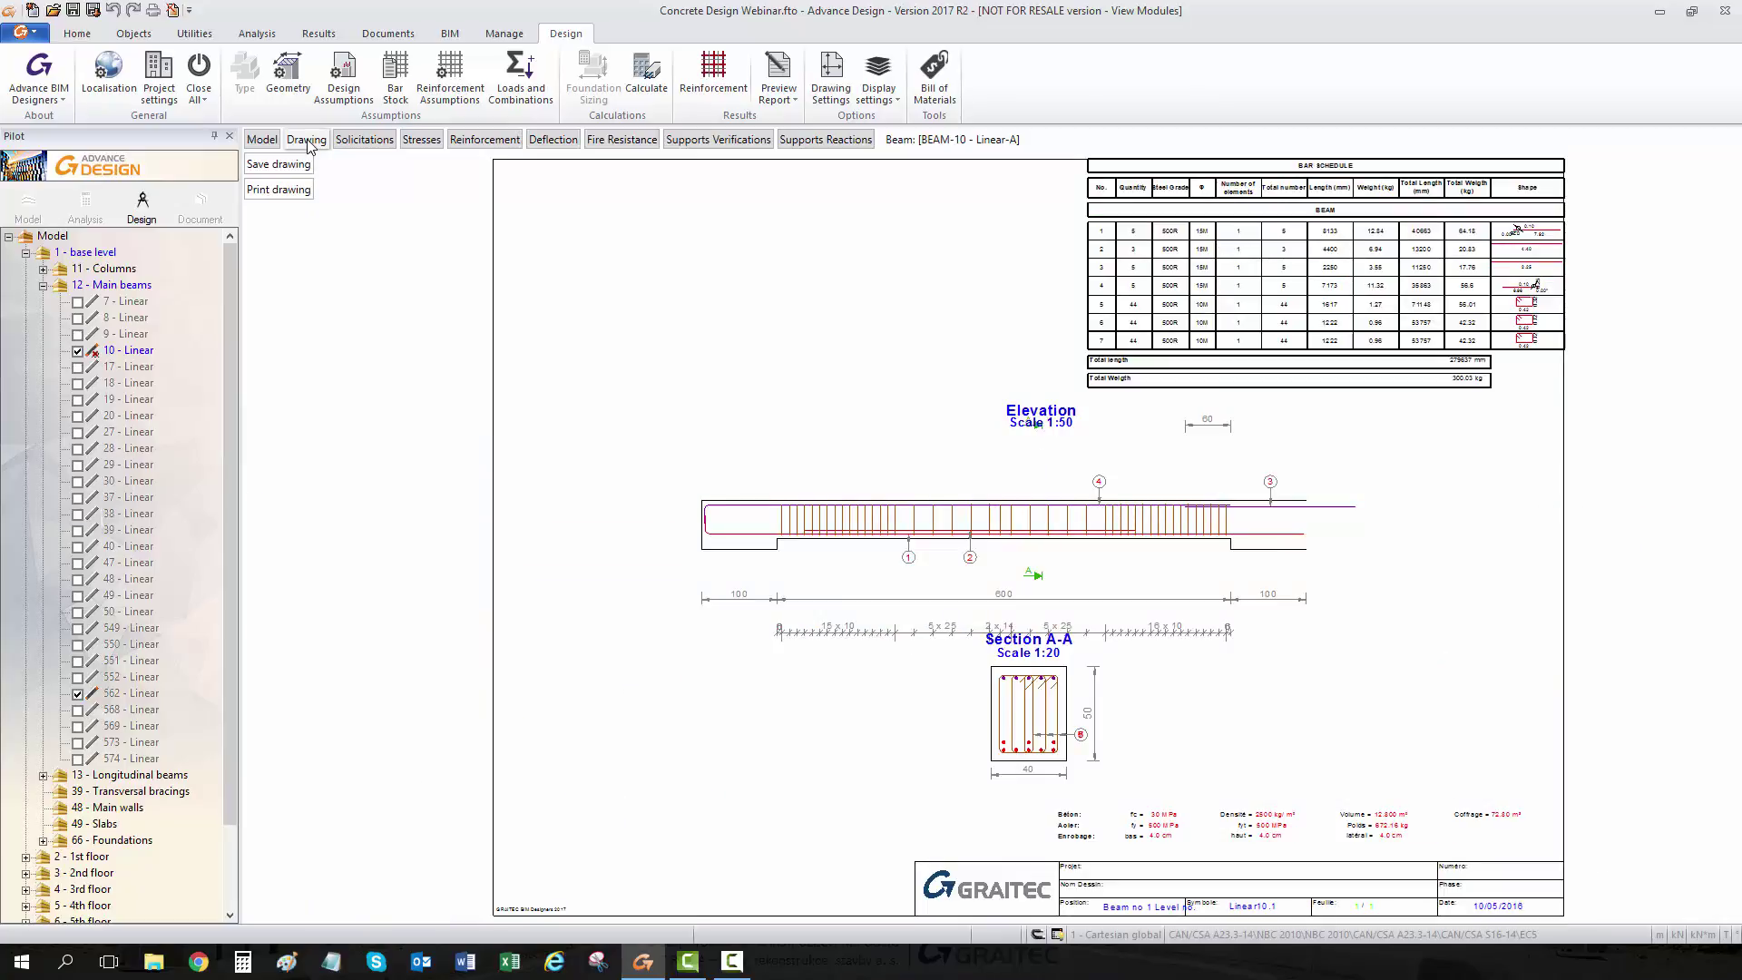
middle_drag(1205, 496, 1124, 462)
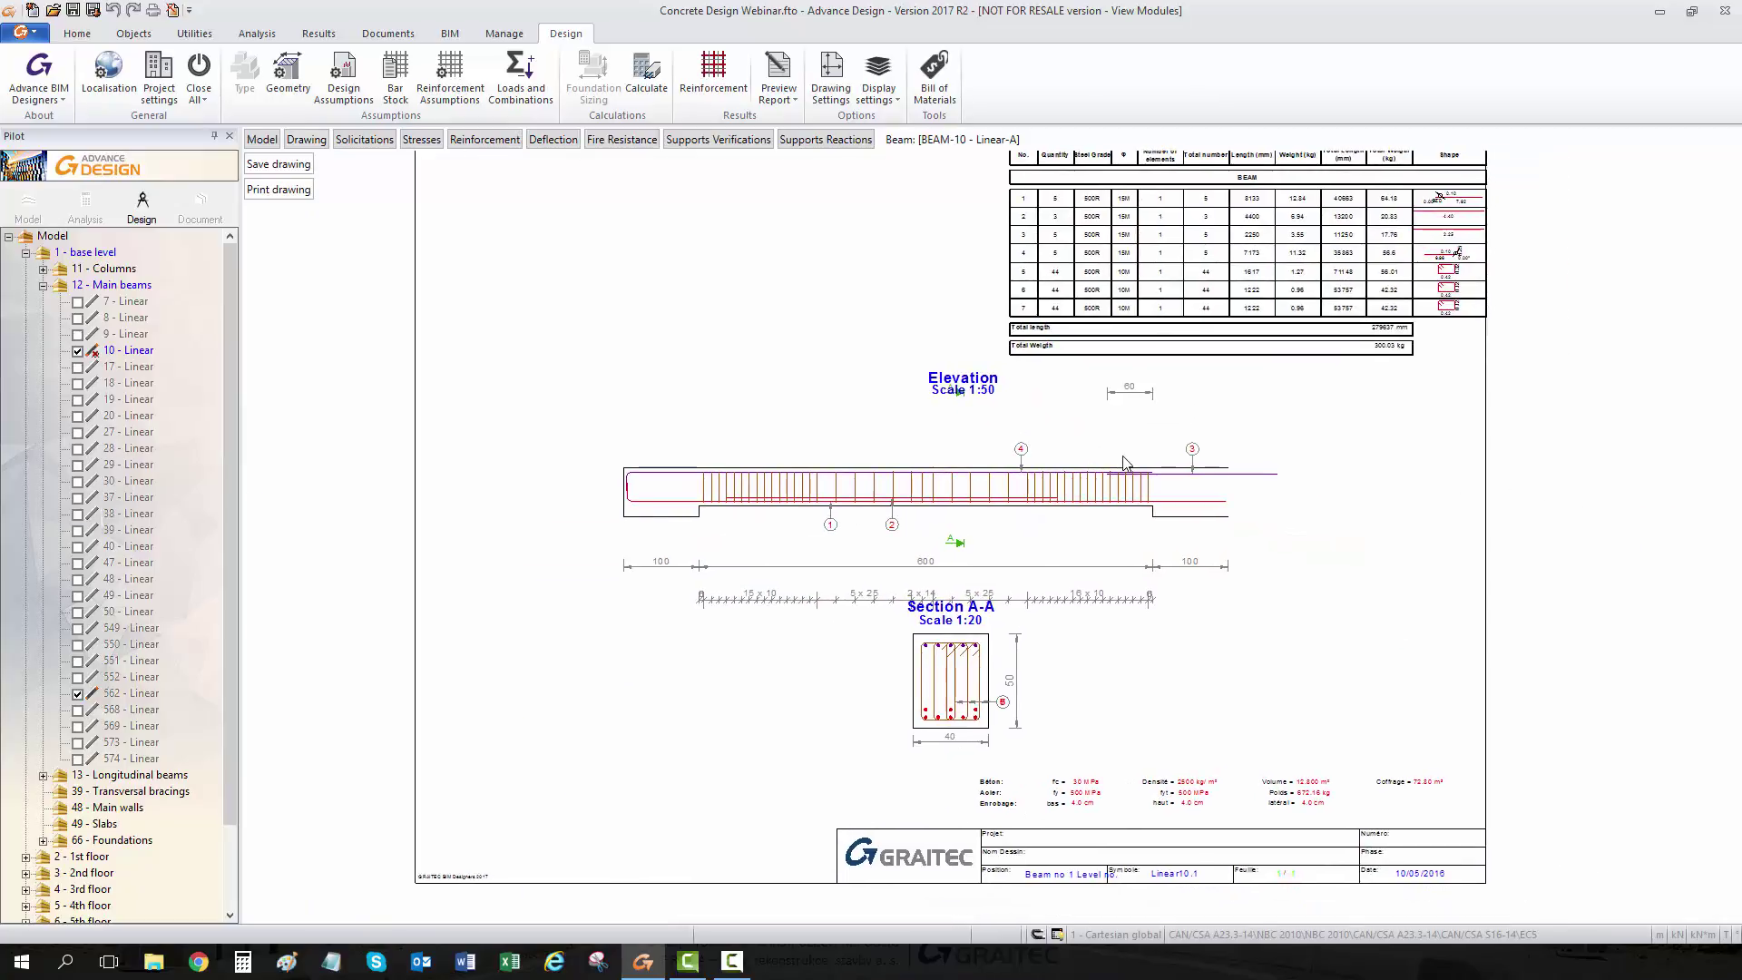
scroll(1124, 463, down, 1)
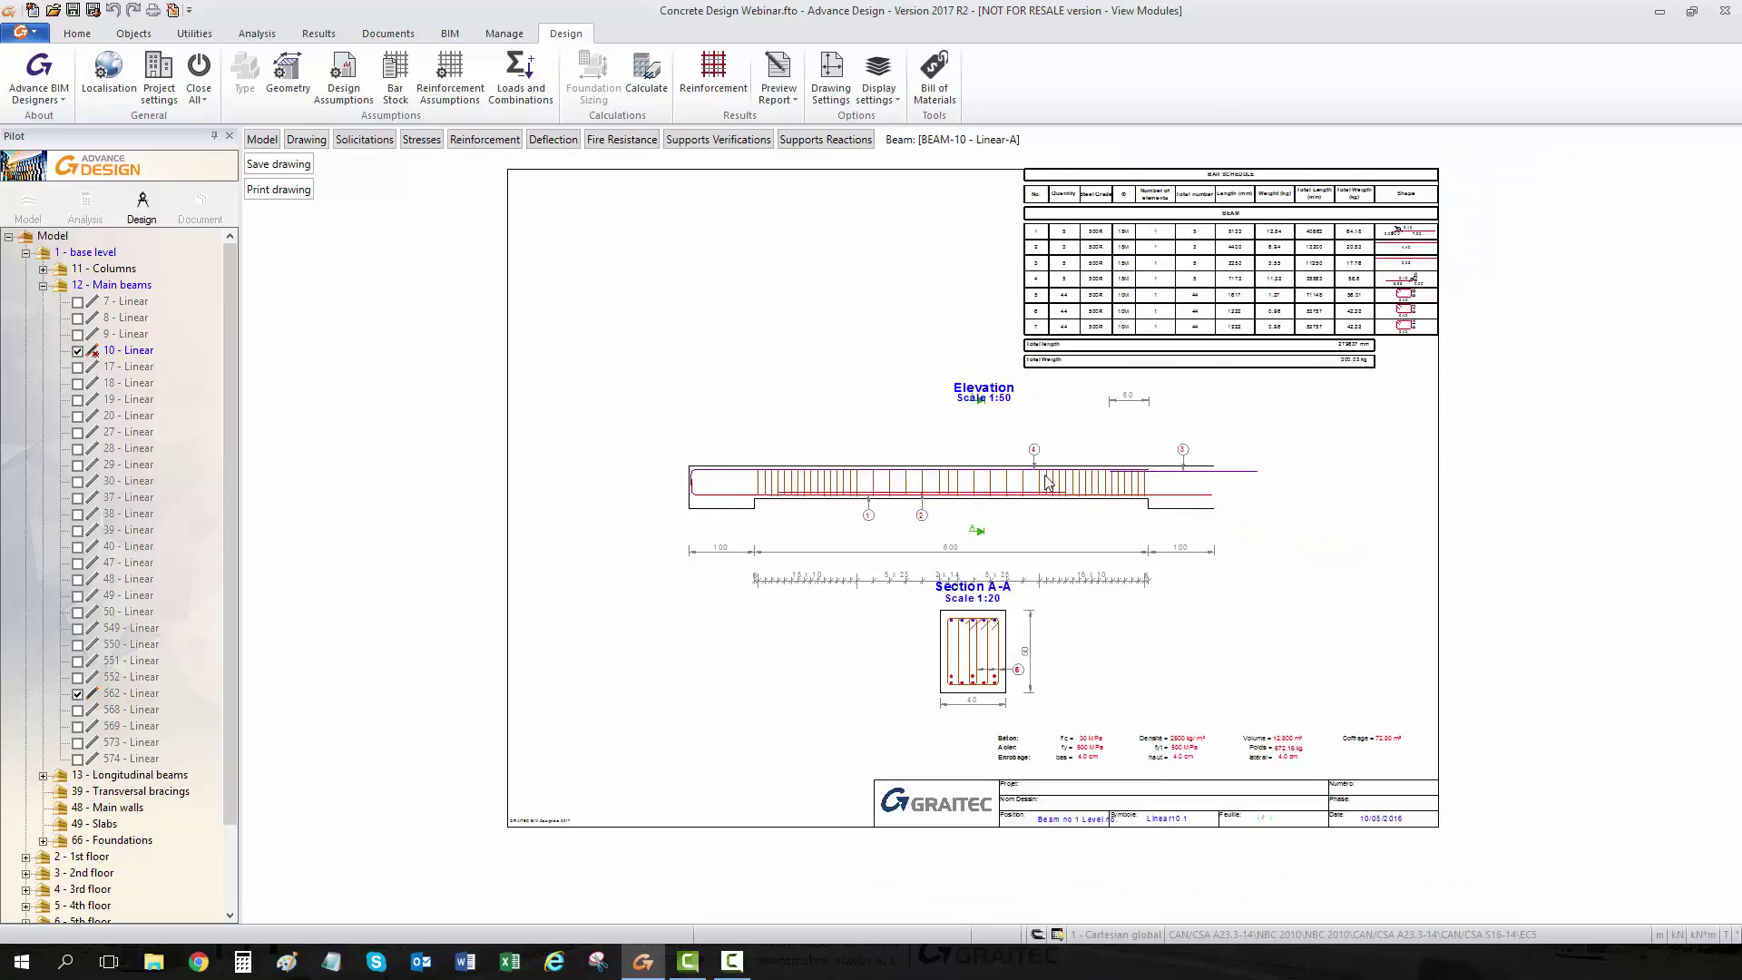
Review beam 10's drawing sheet and its bending moment, shear force, stress and reinforcement diagrams, and return to the model view.
scroll(949, 639, down, 5)
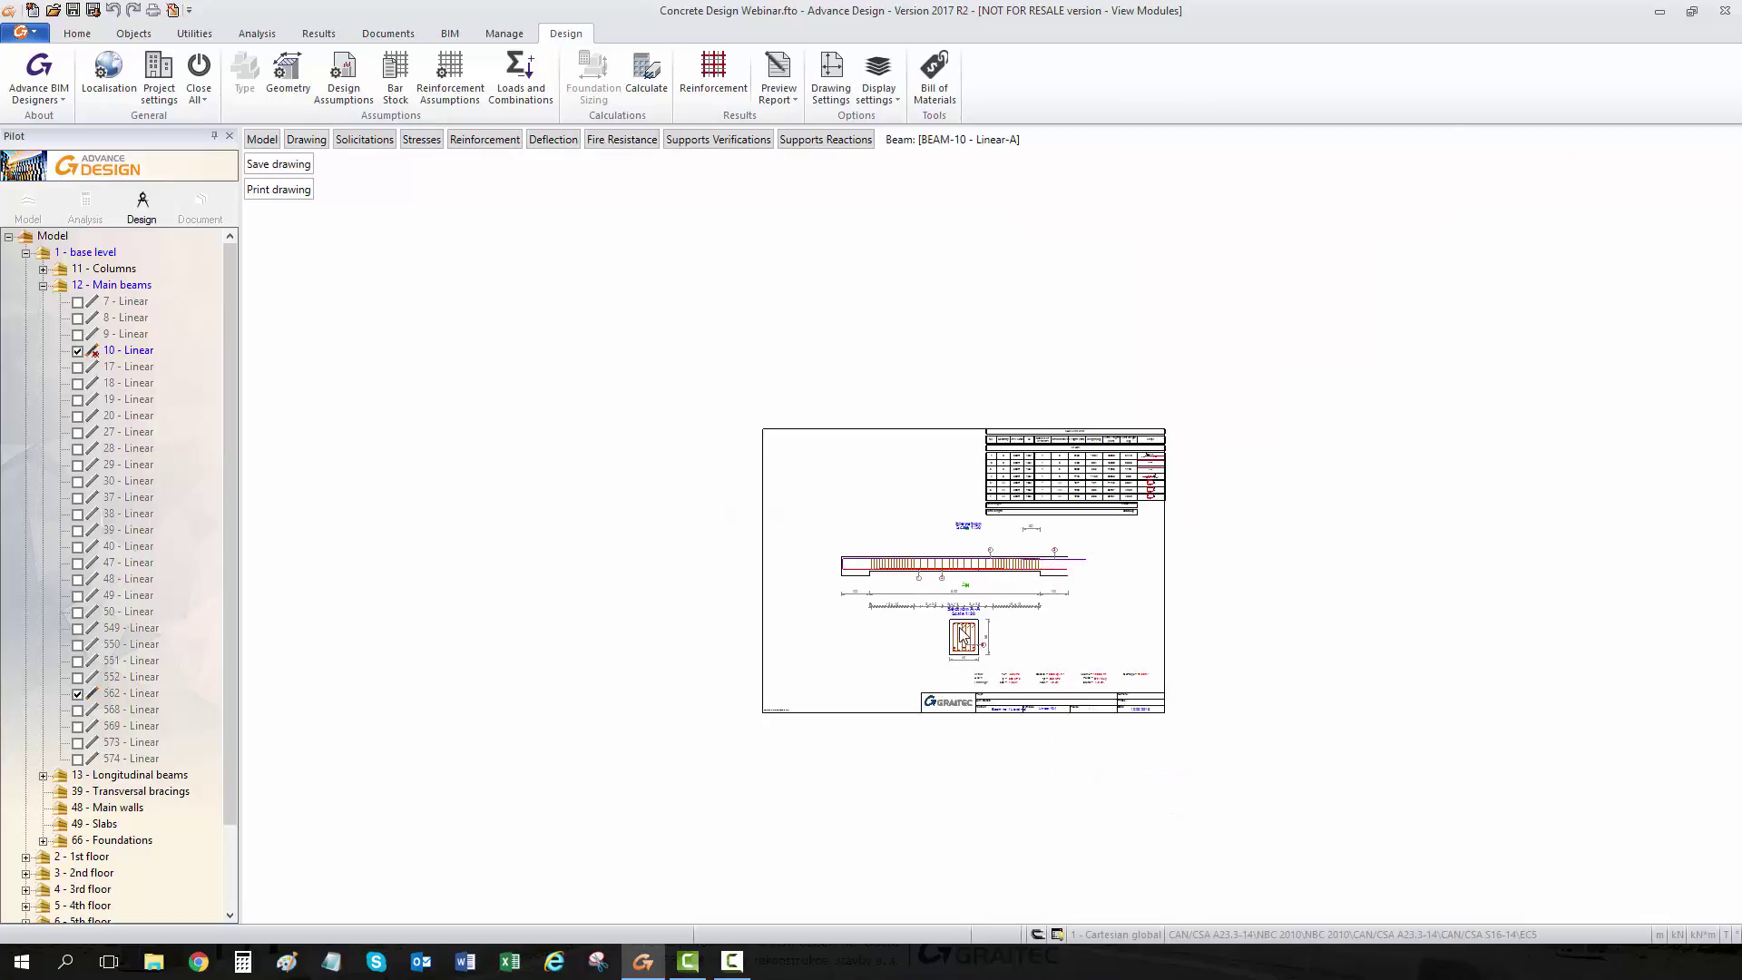
scroll(950, 640, up, 3)
click(364, 140)
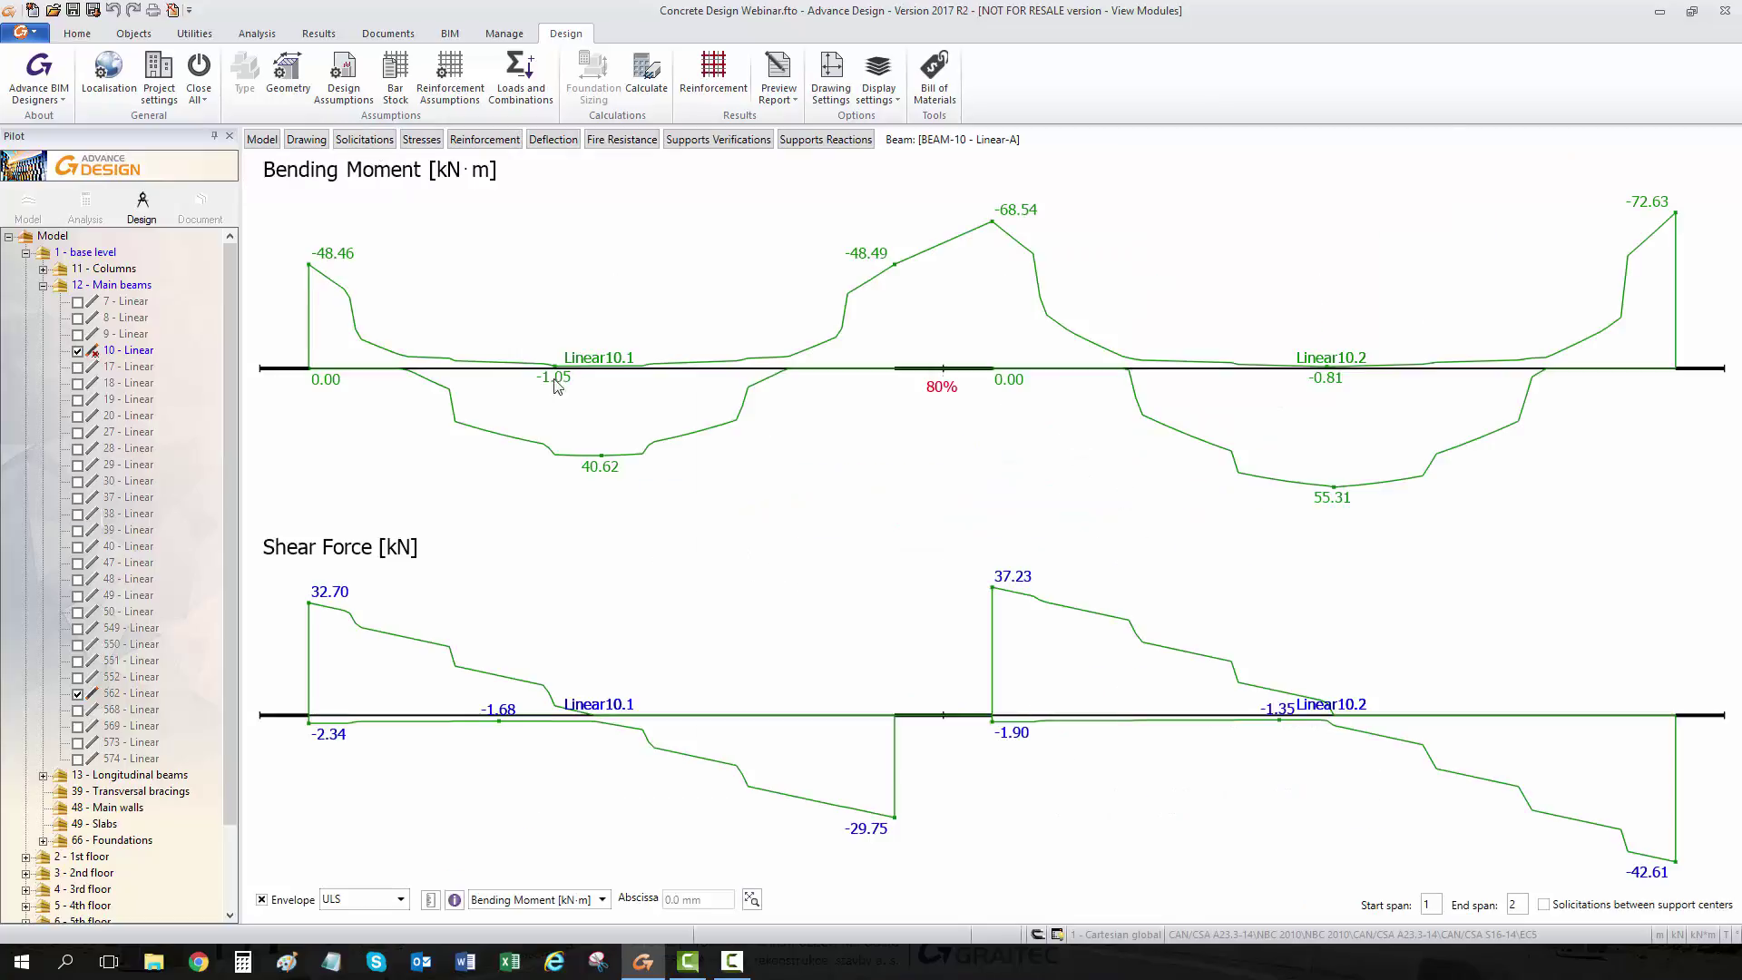
scroll(760, 374, down, 1)
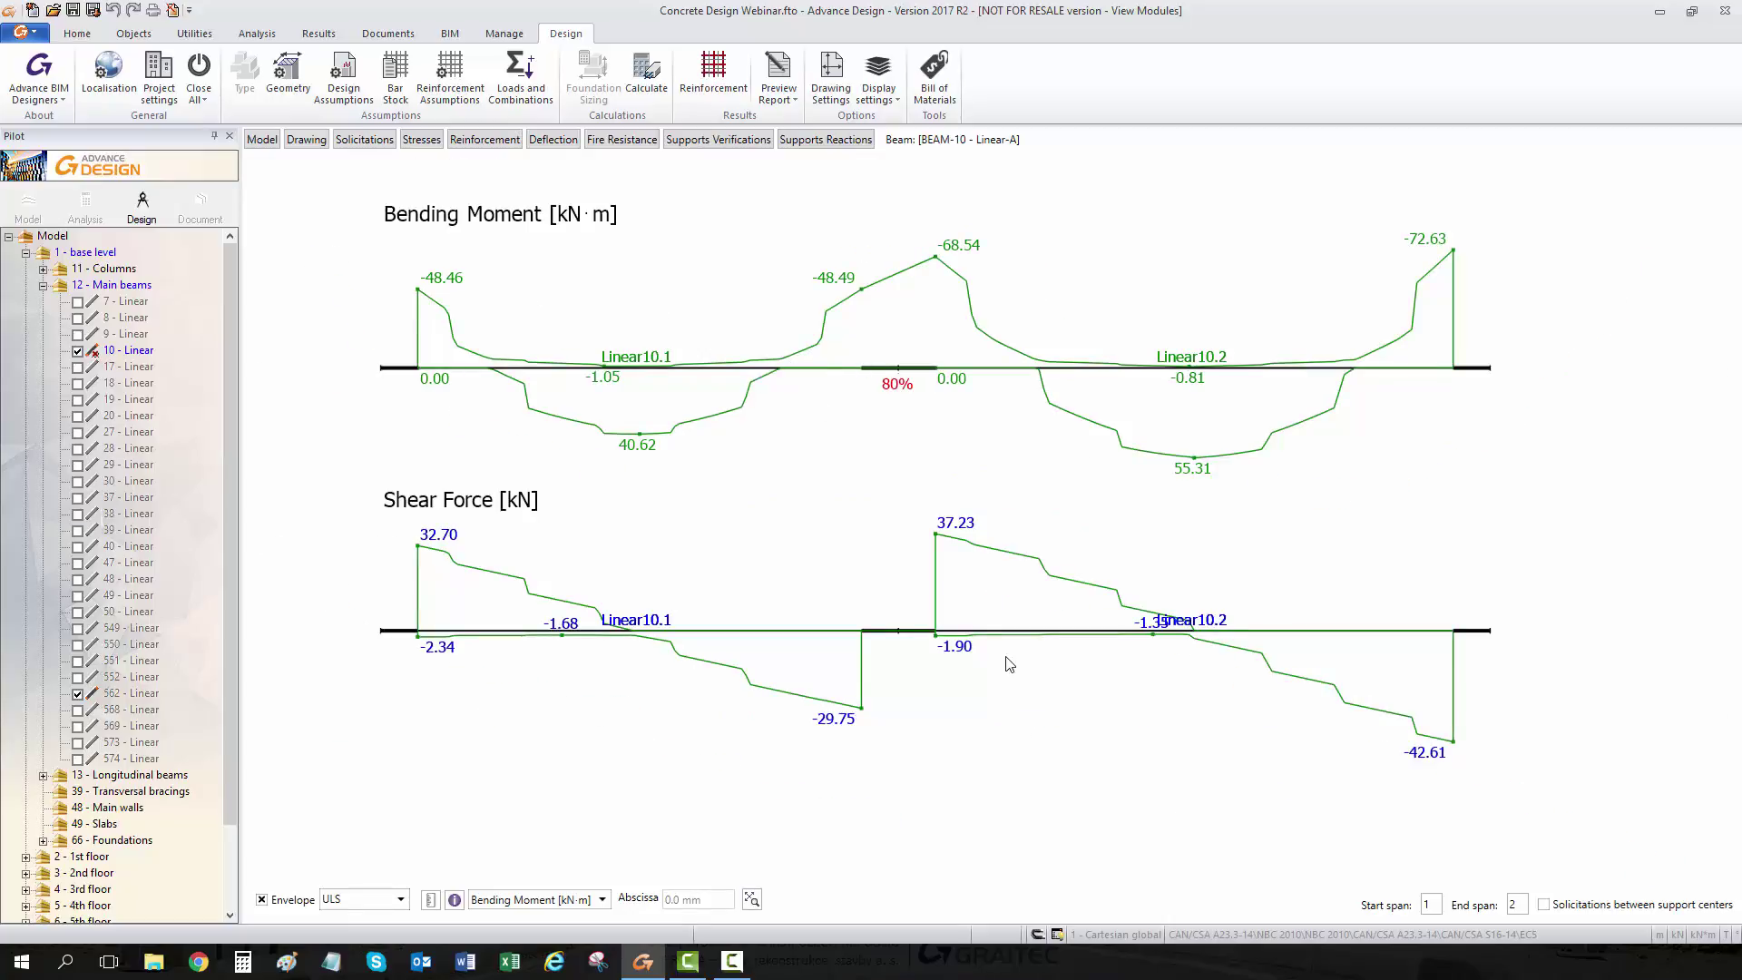
scroll(1009, 664, down, 1)
scroll(1009, 664, up, 1)
click(422, 140)
click(508, 141)
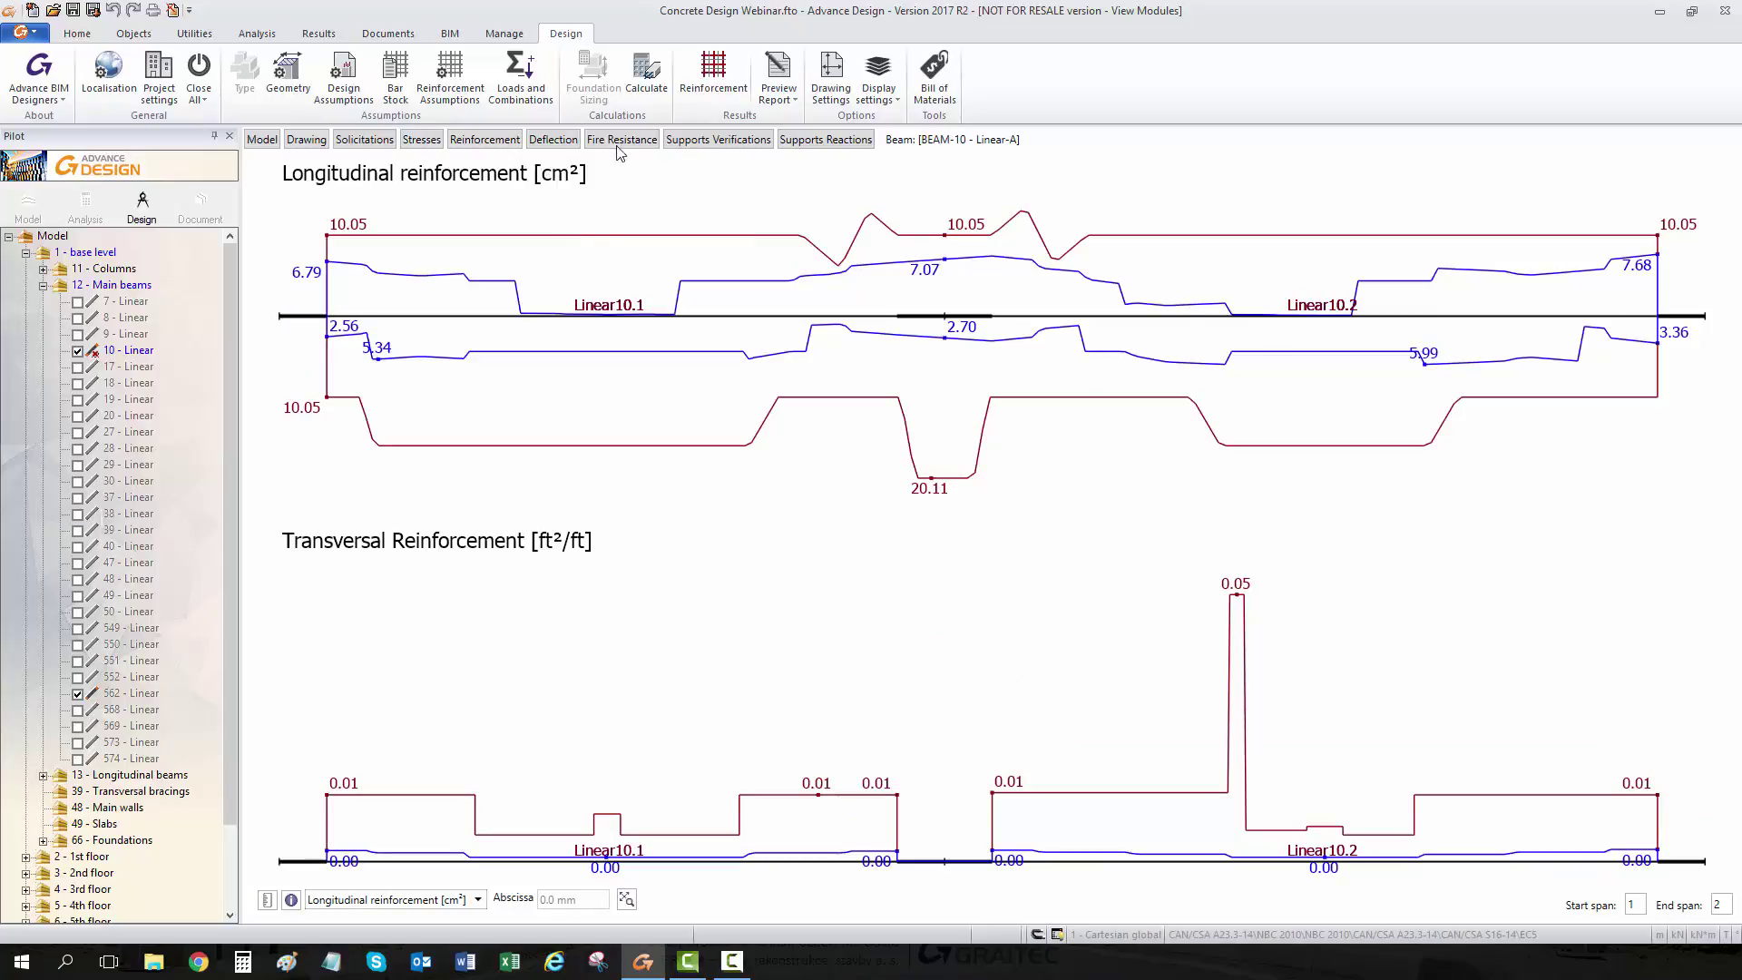
click(262, 139)
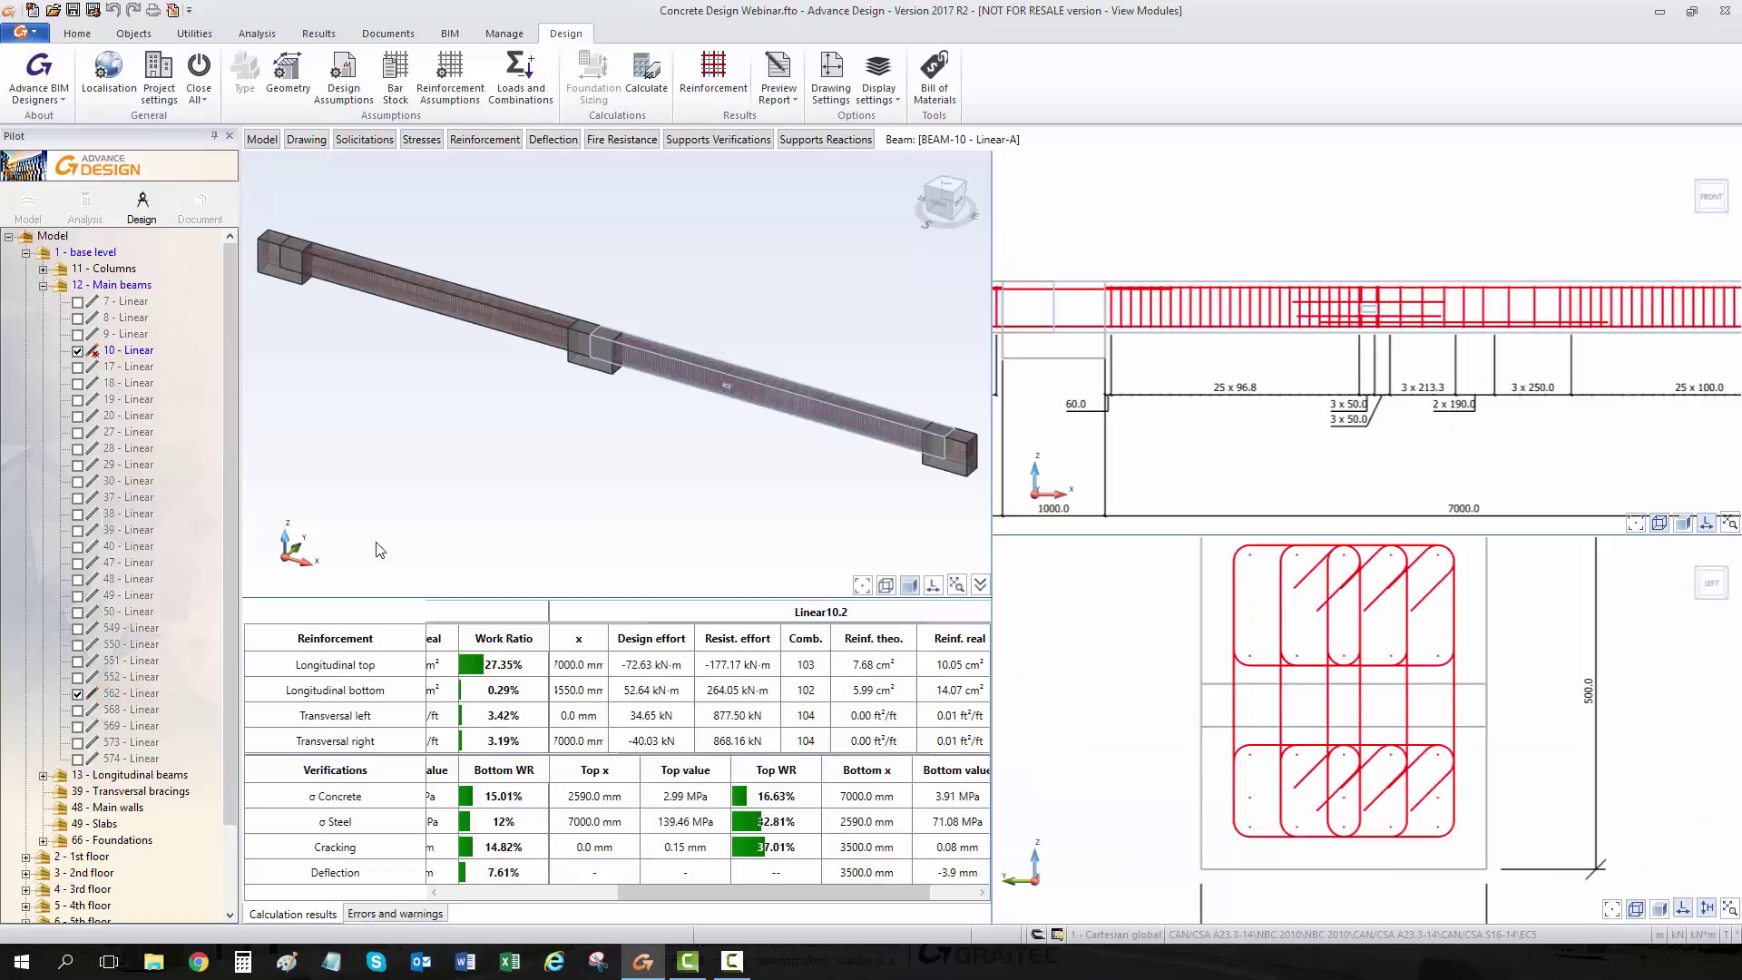
Open the footing of rigid point support 28 from the base level foundations for design.
click(43, 286)
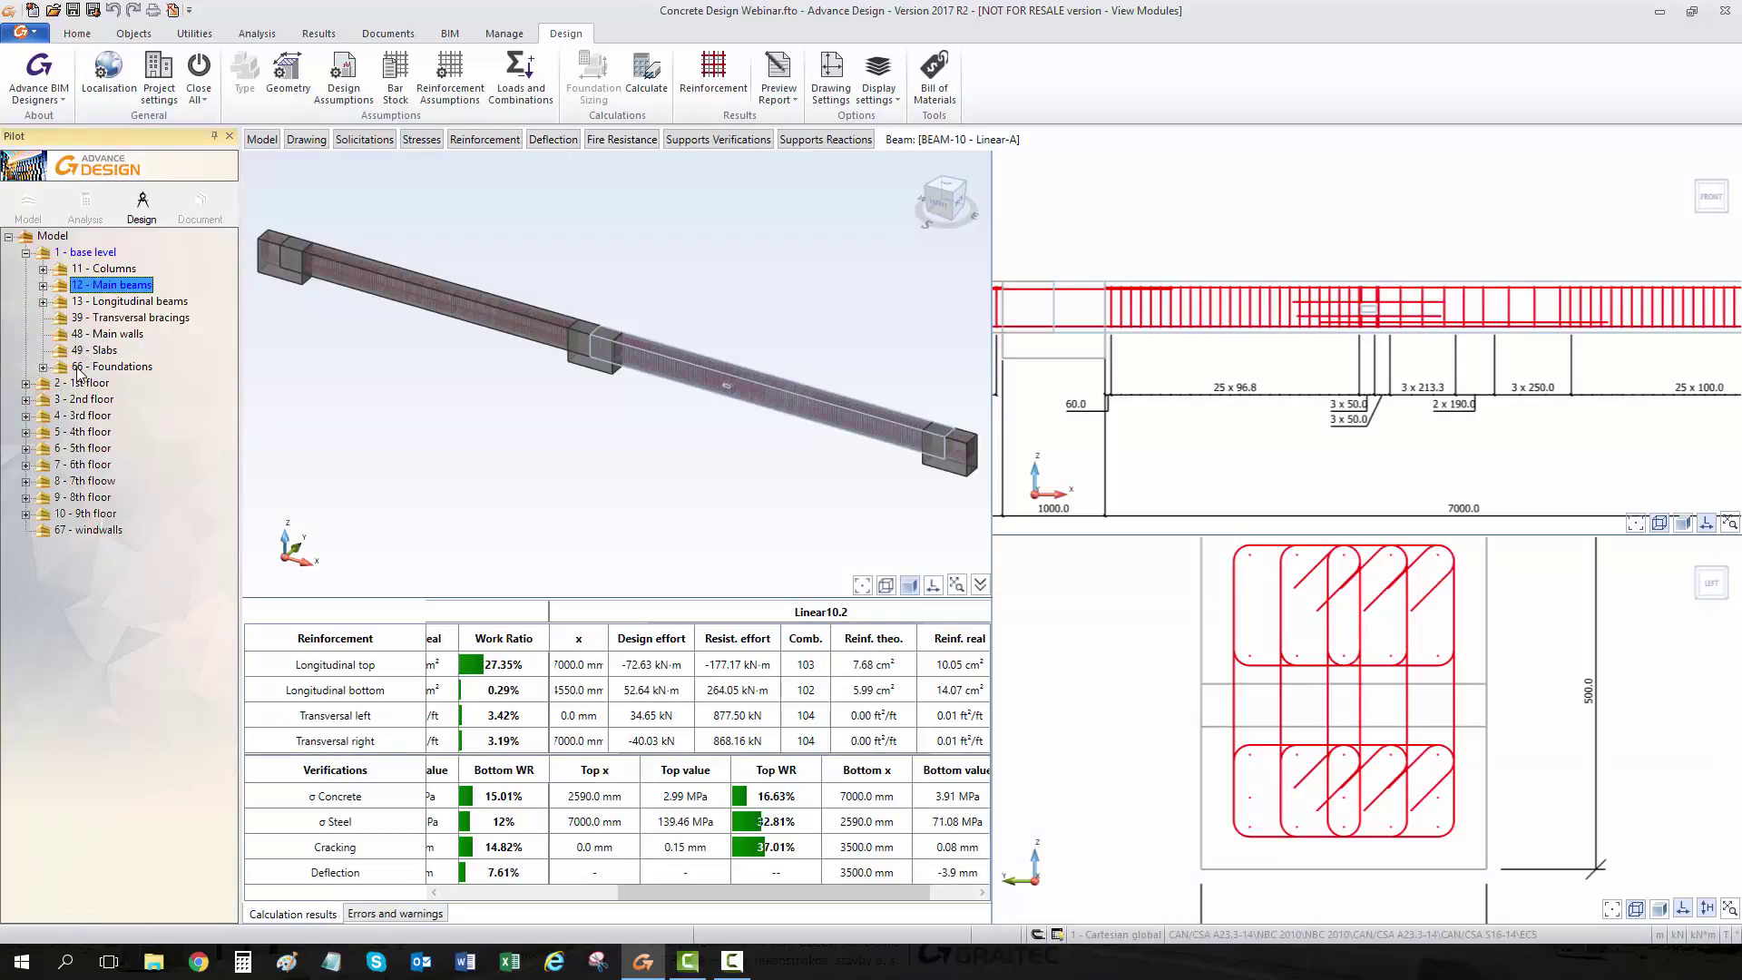
click(43, 368)
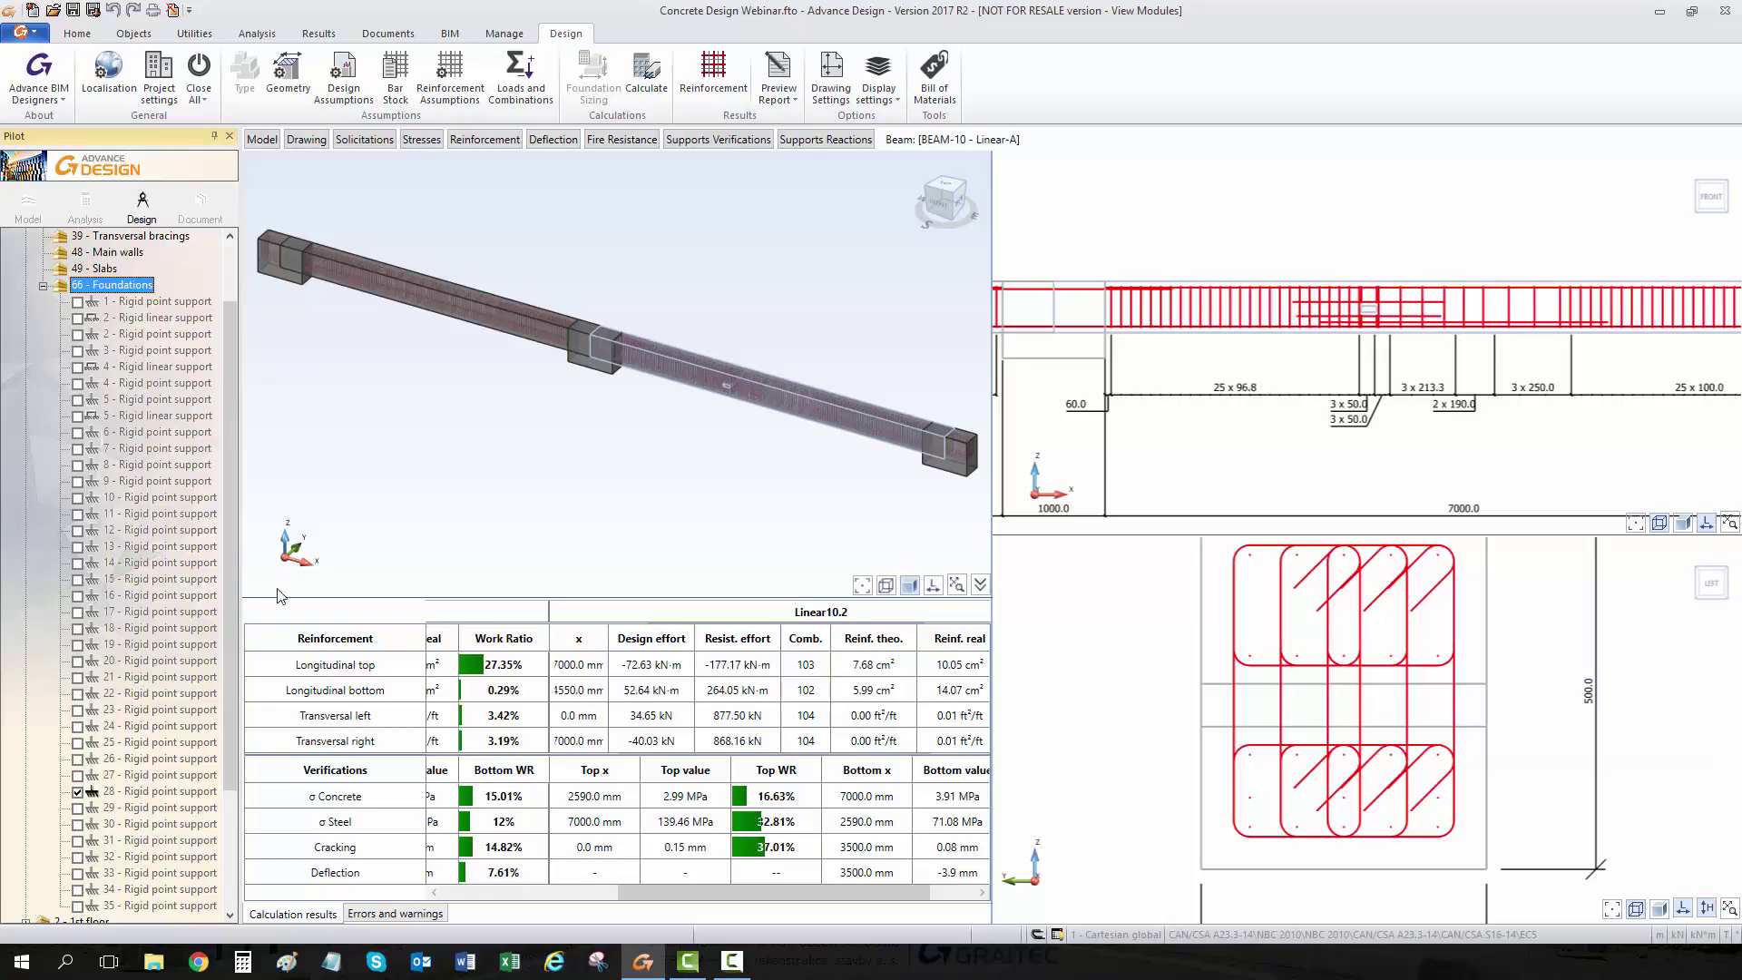
click(133, 795)
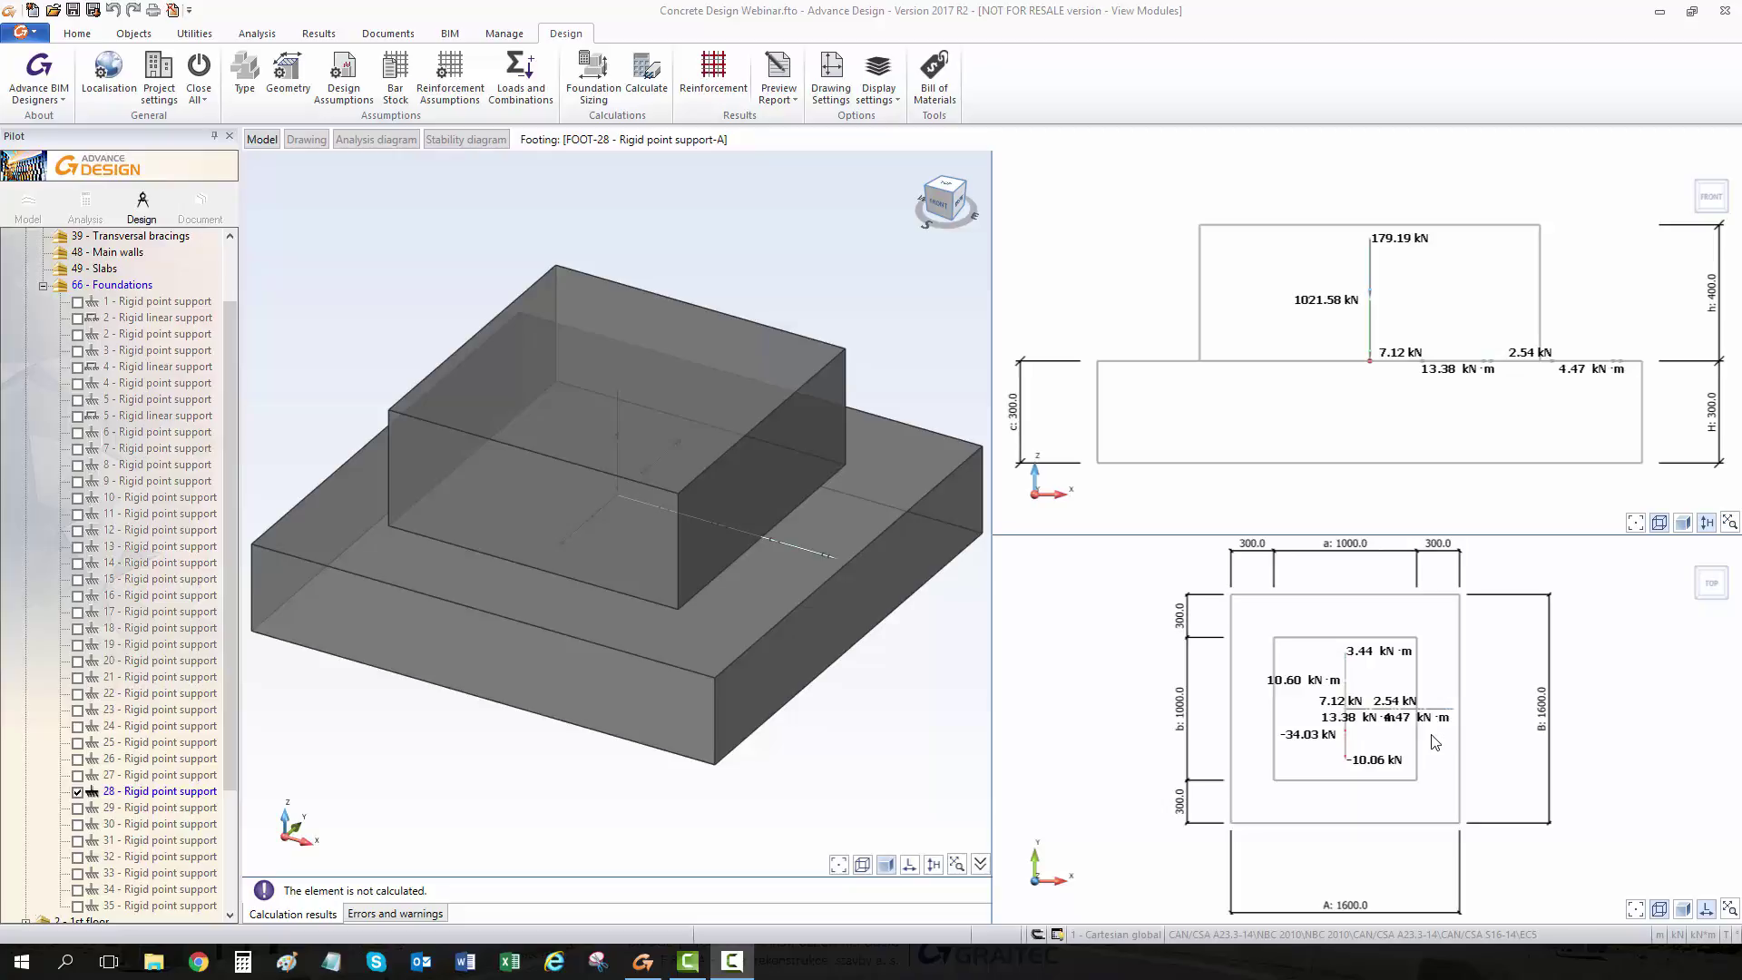
Set the footing's supported element type to a standard rectangular column.
click(246, 80)
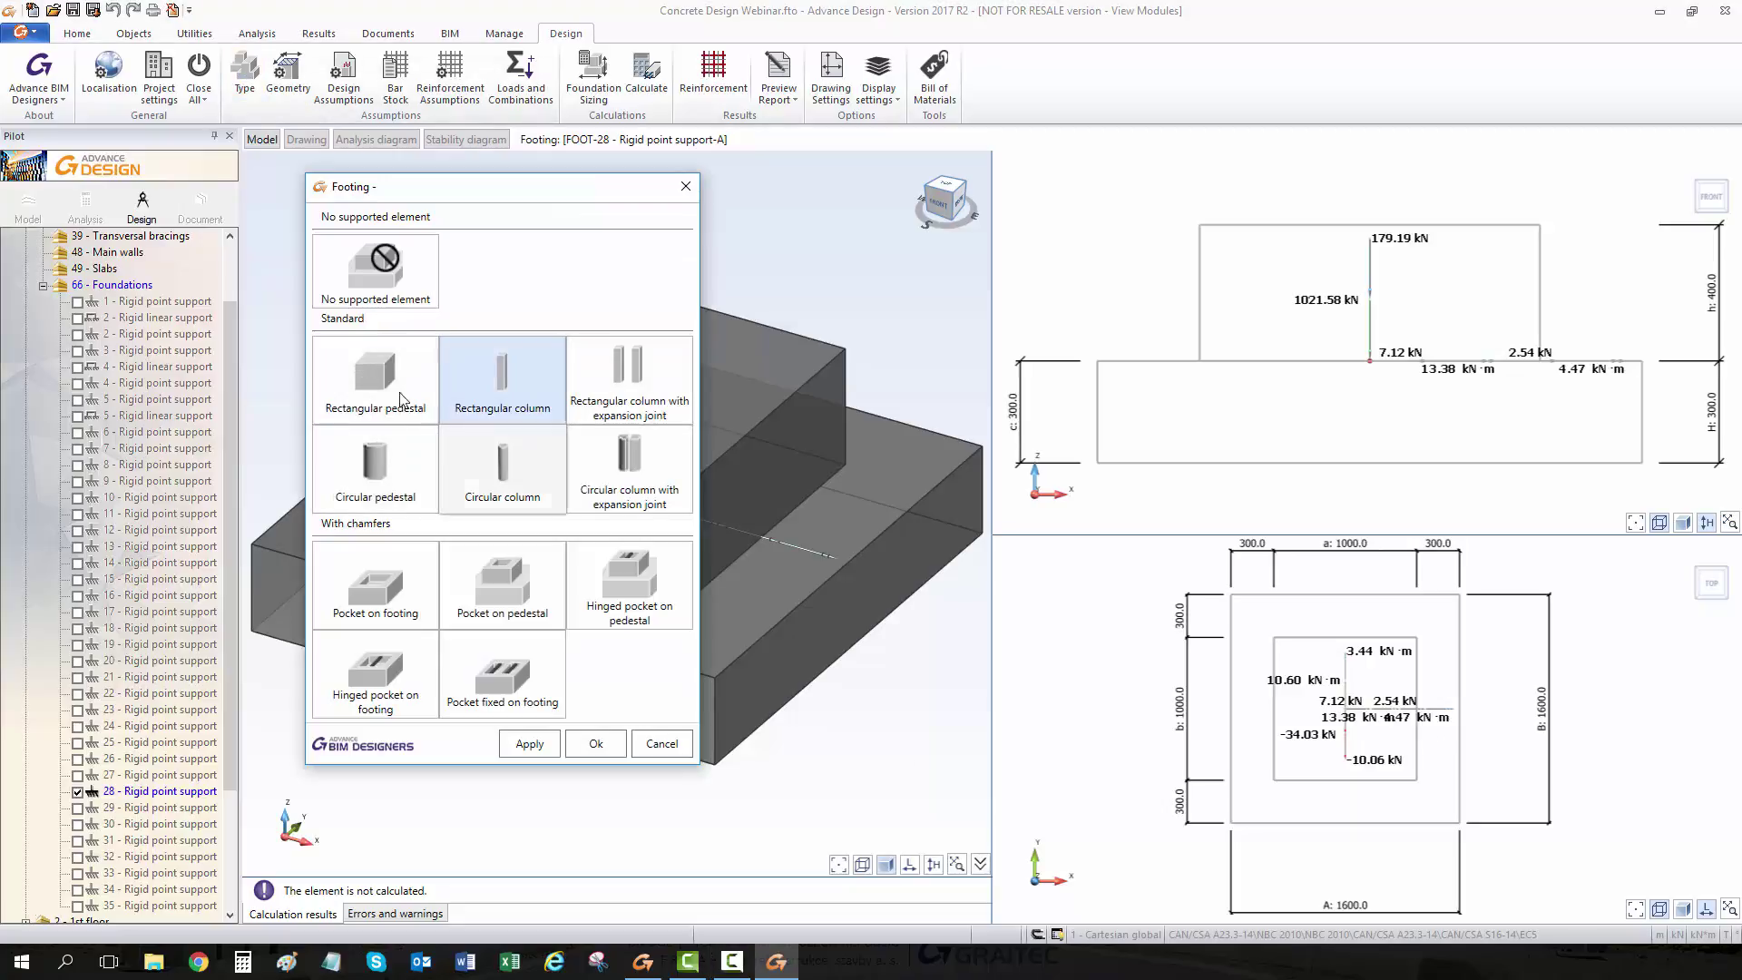
click(472, 385)
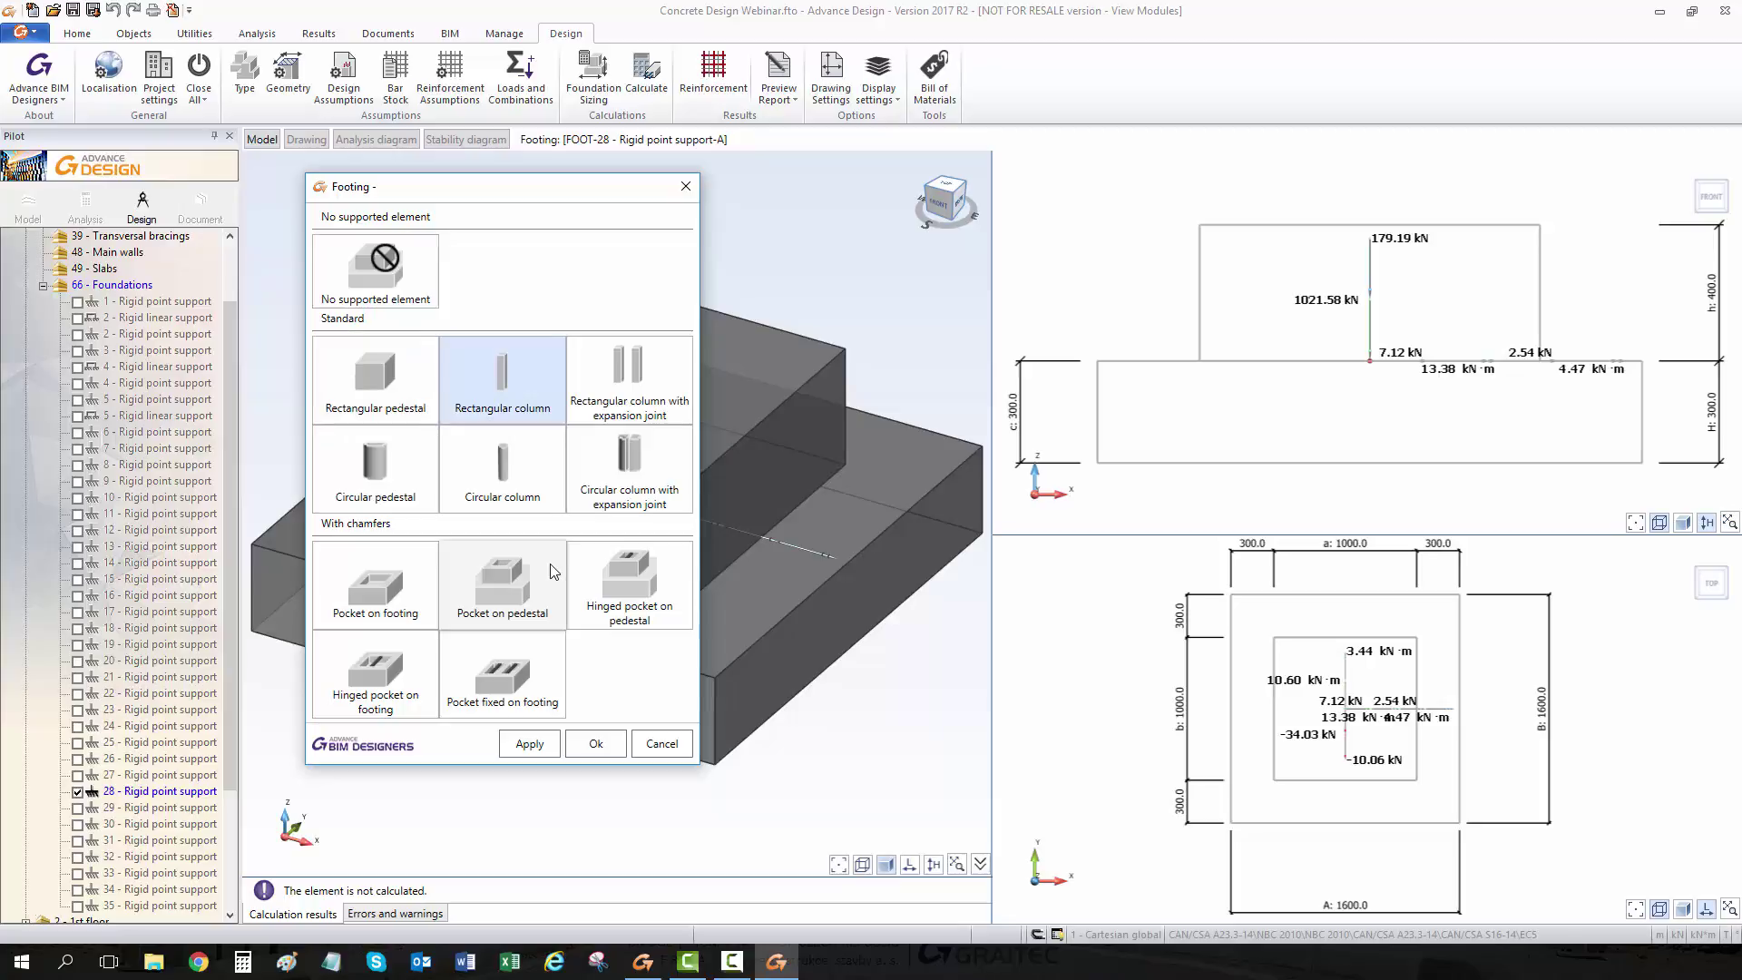
click(605, 753)
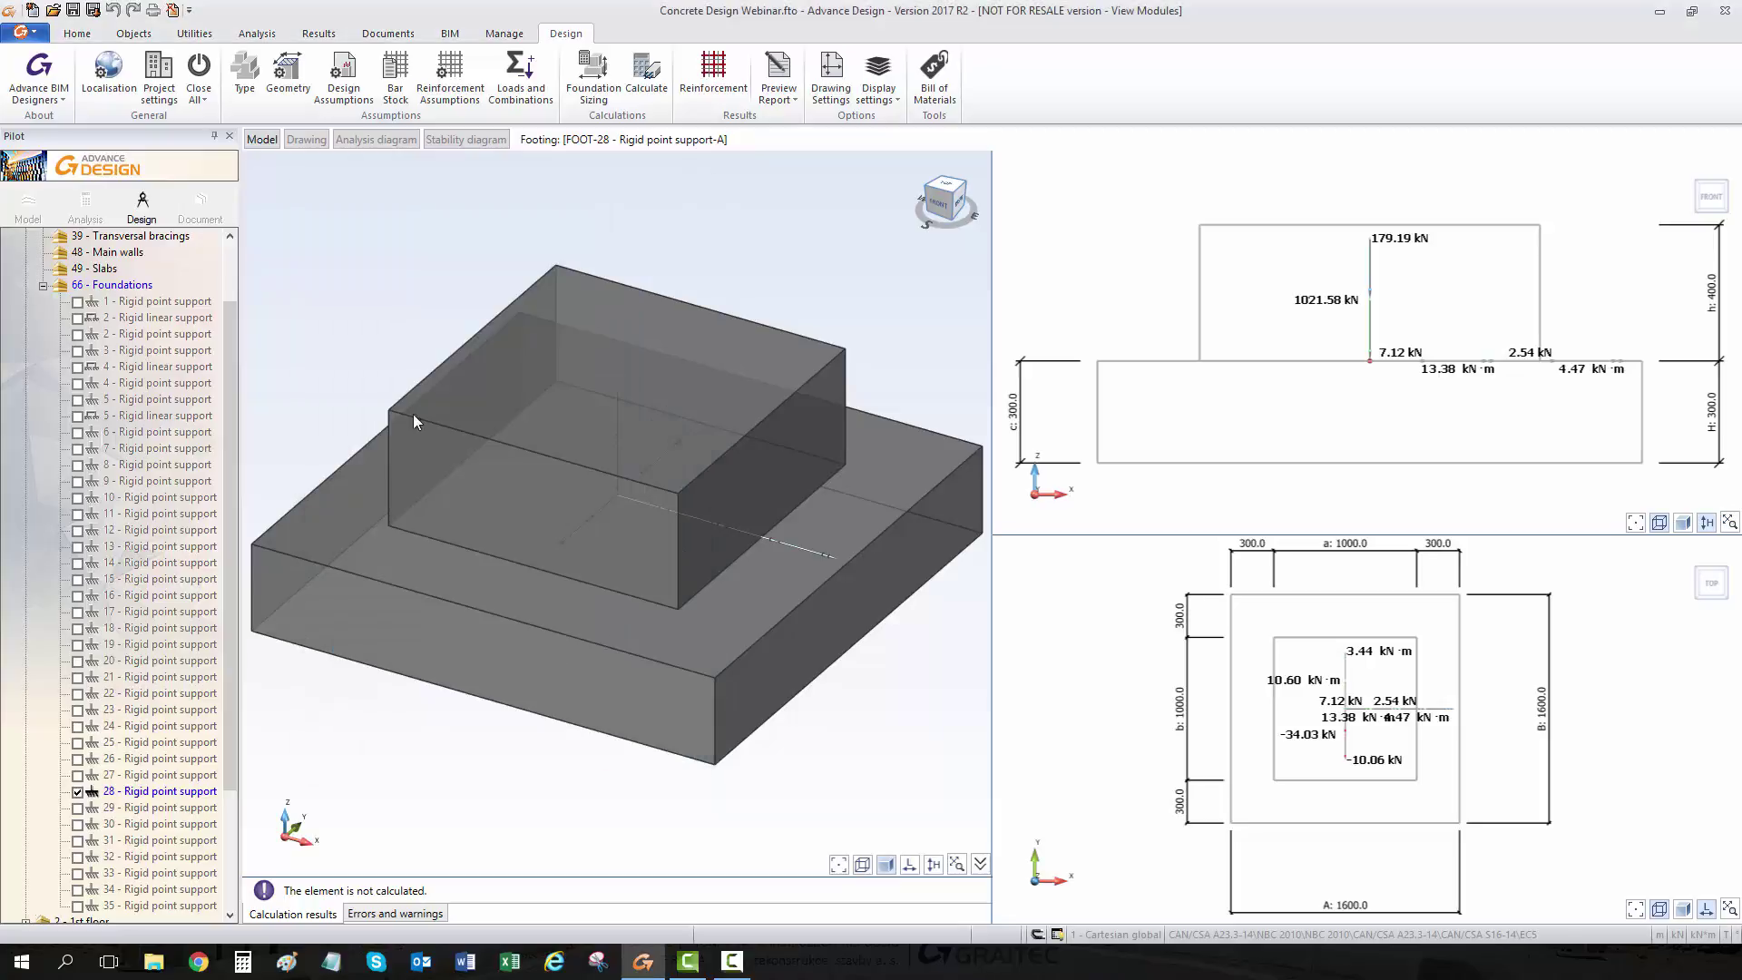
Set the footing's width A and length B to 2500 mm each and apply the geometry.
click(286, 71)
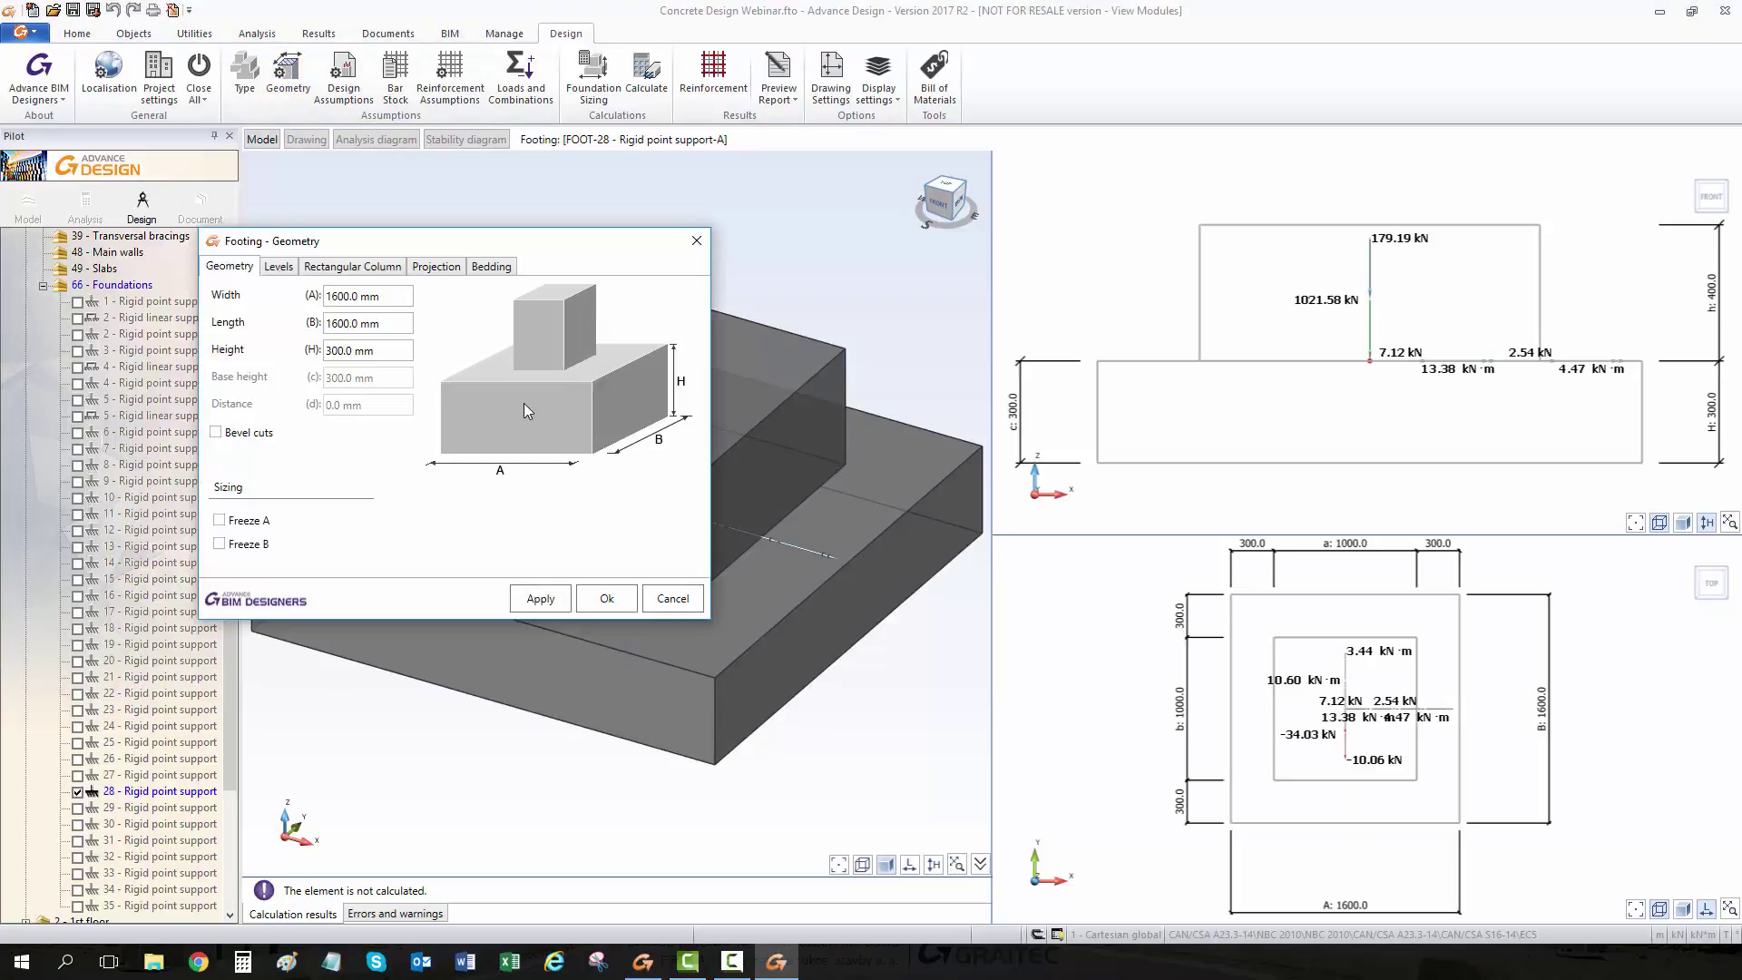
click(381, 297)
text(255)
key(BackSpace)
text(00)
click(391, 322)
text(25000)
click(533, 601)
Check the footing's levels, rectangular column, projection and bedding settings, and accept the geometry.
click(281, 268)
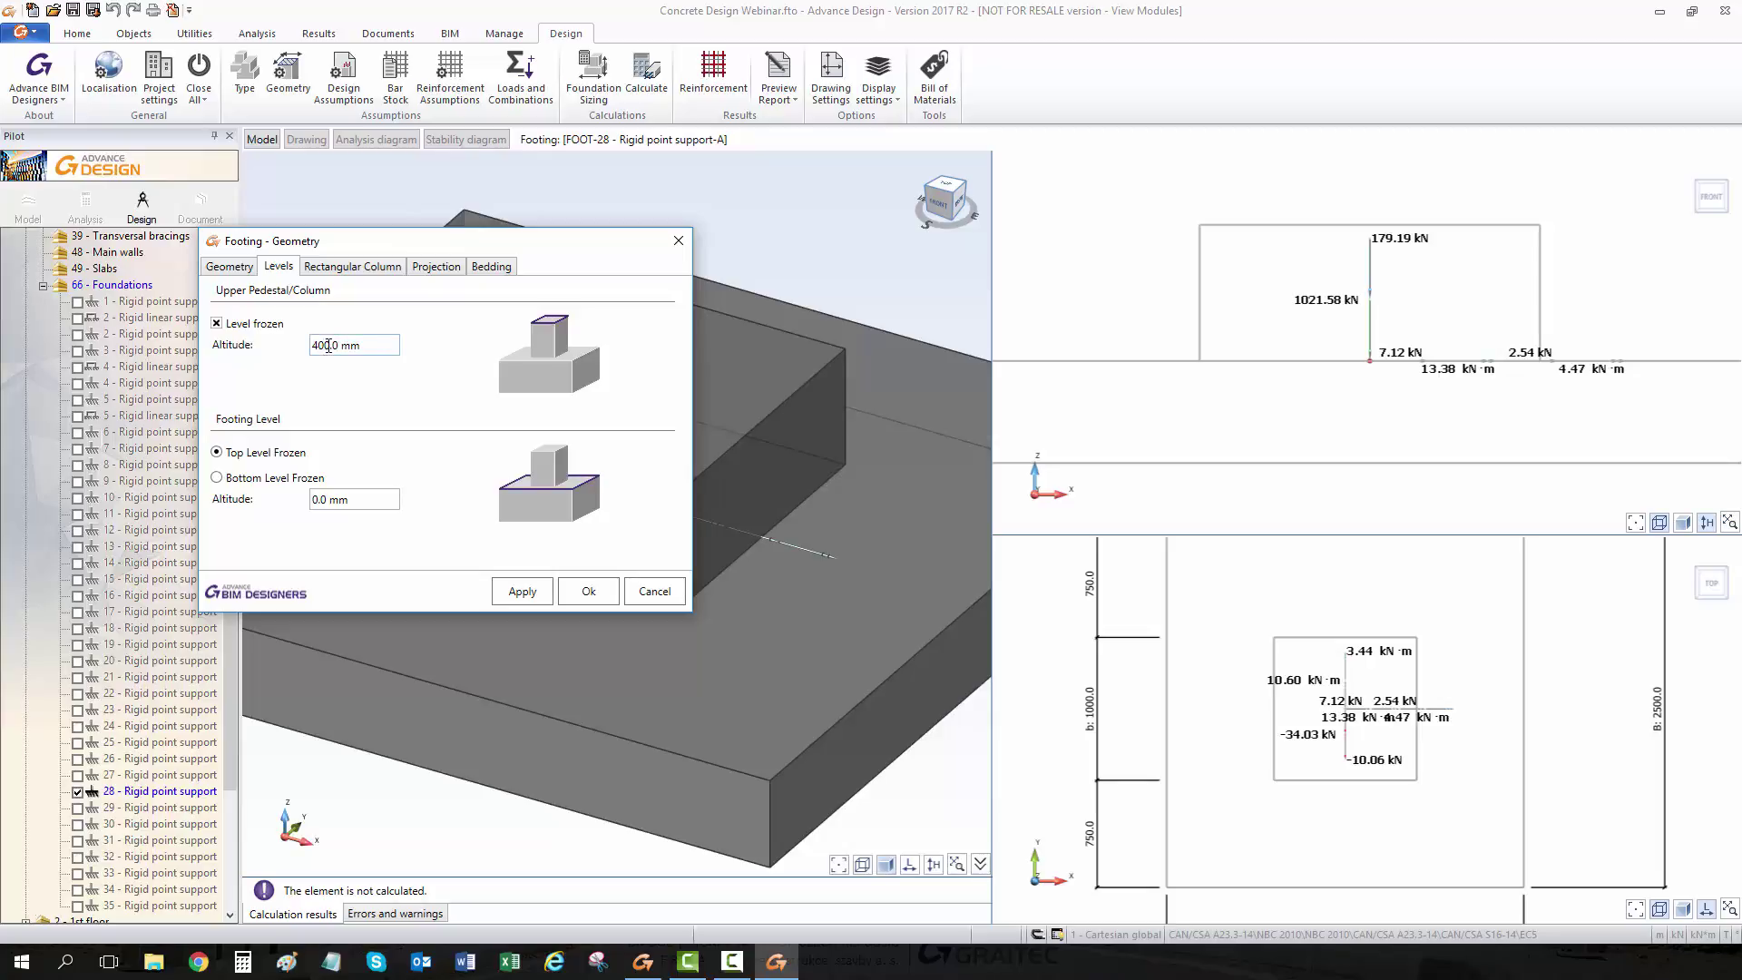
click(378, 268)
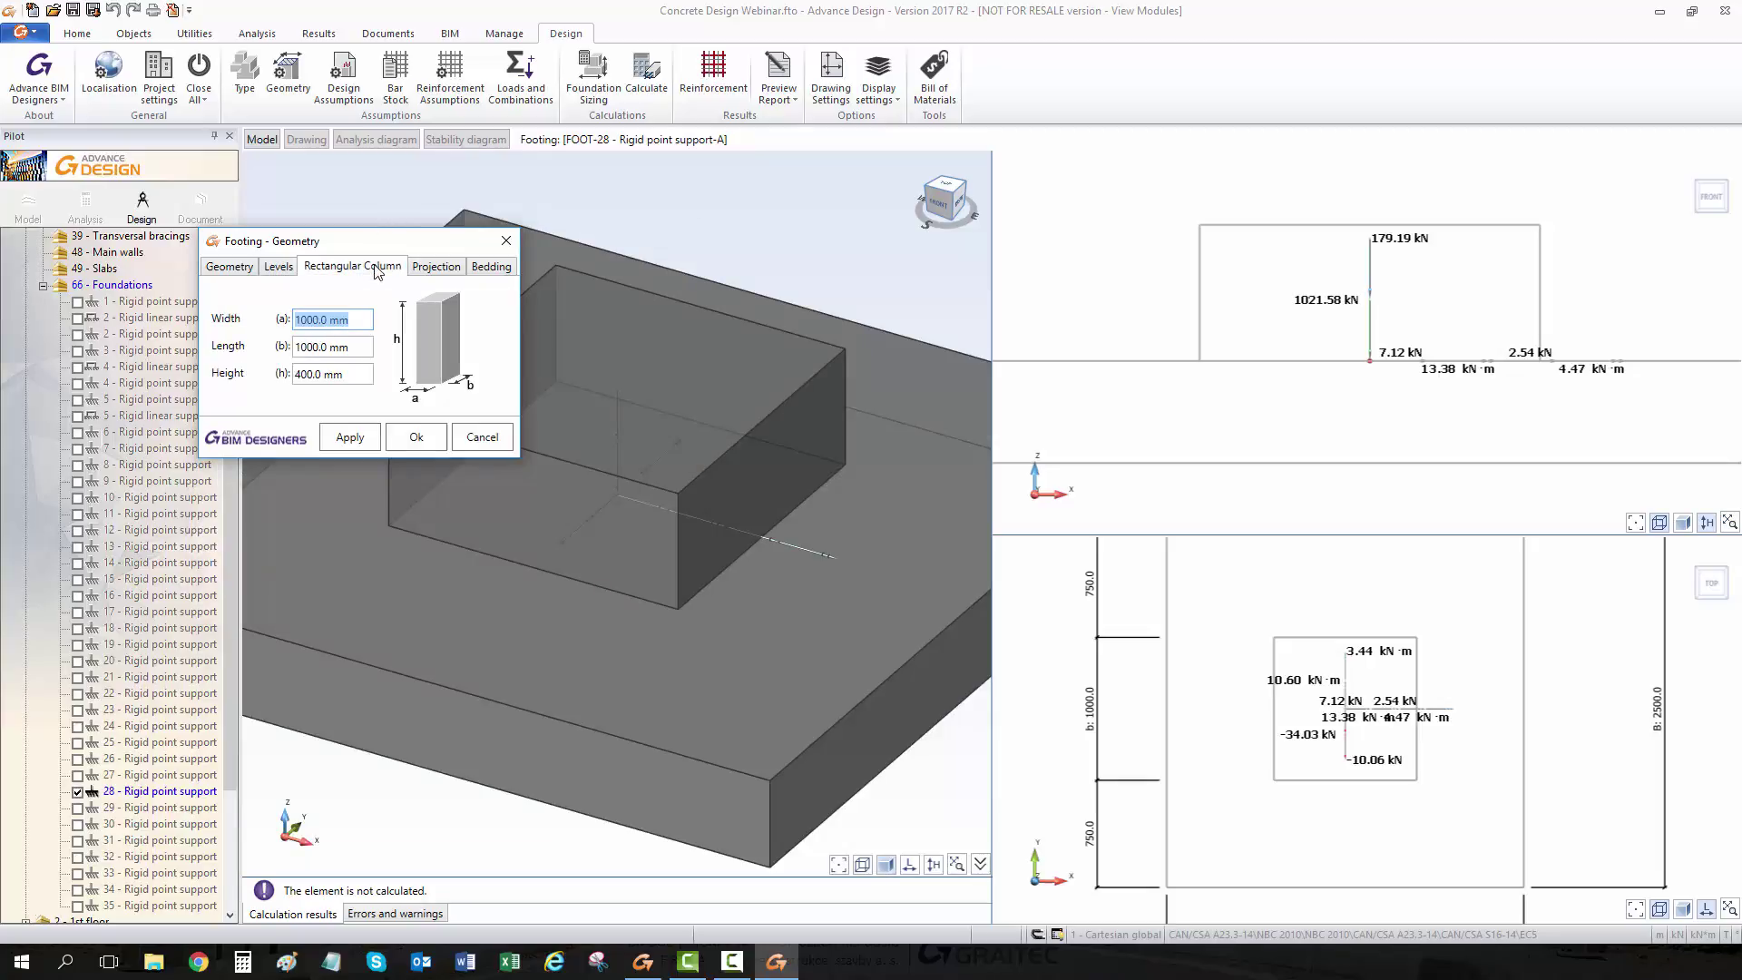
click(436, 266)
click(501, 267)
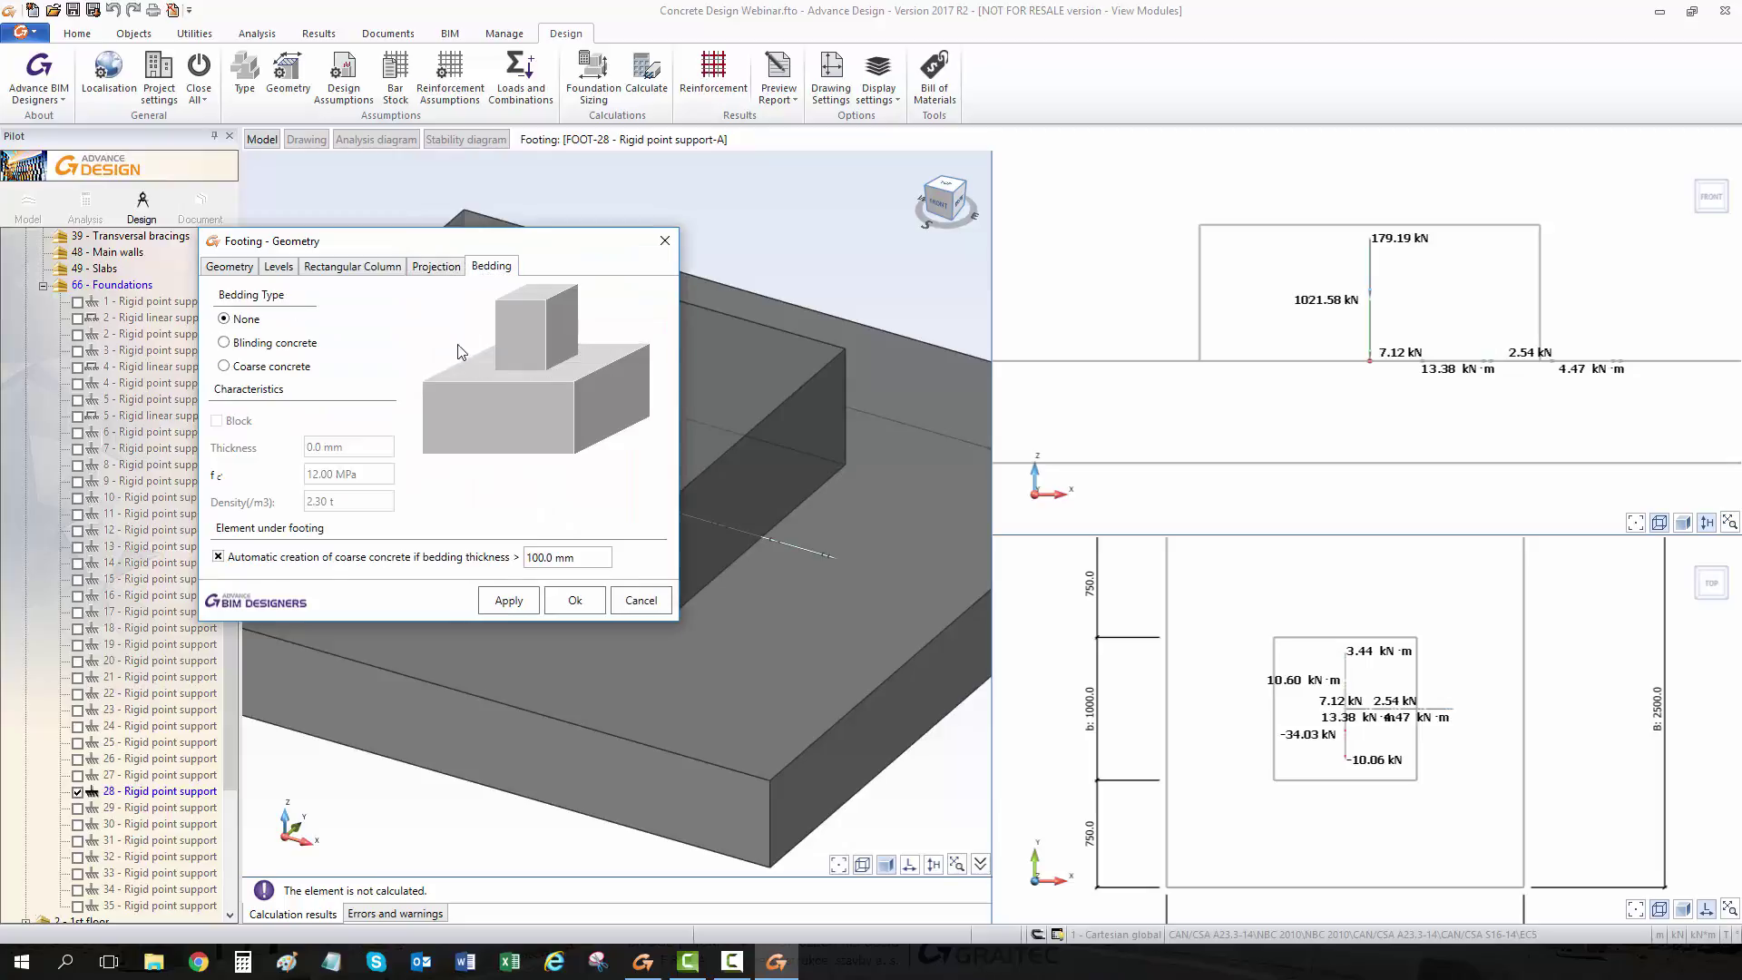
click(574, 601)
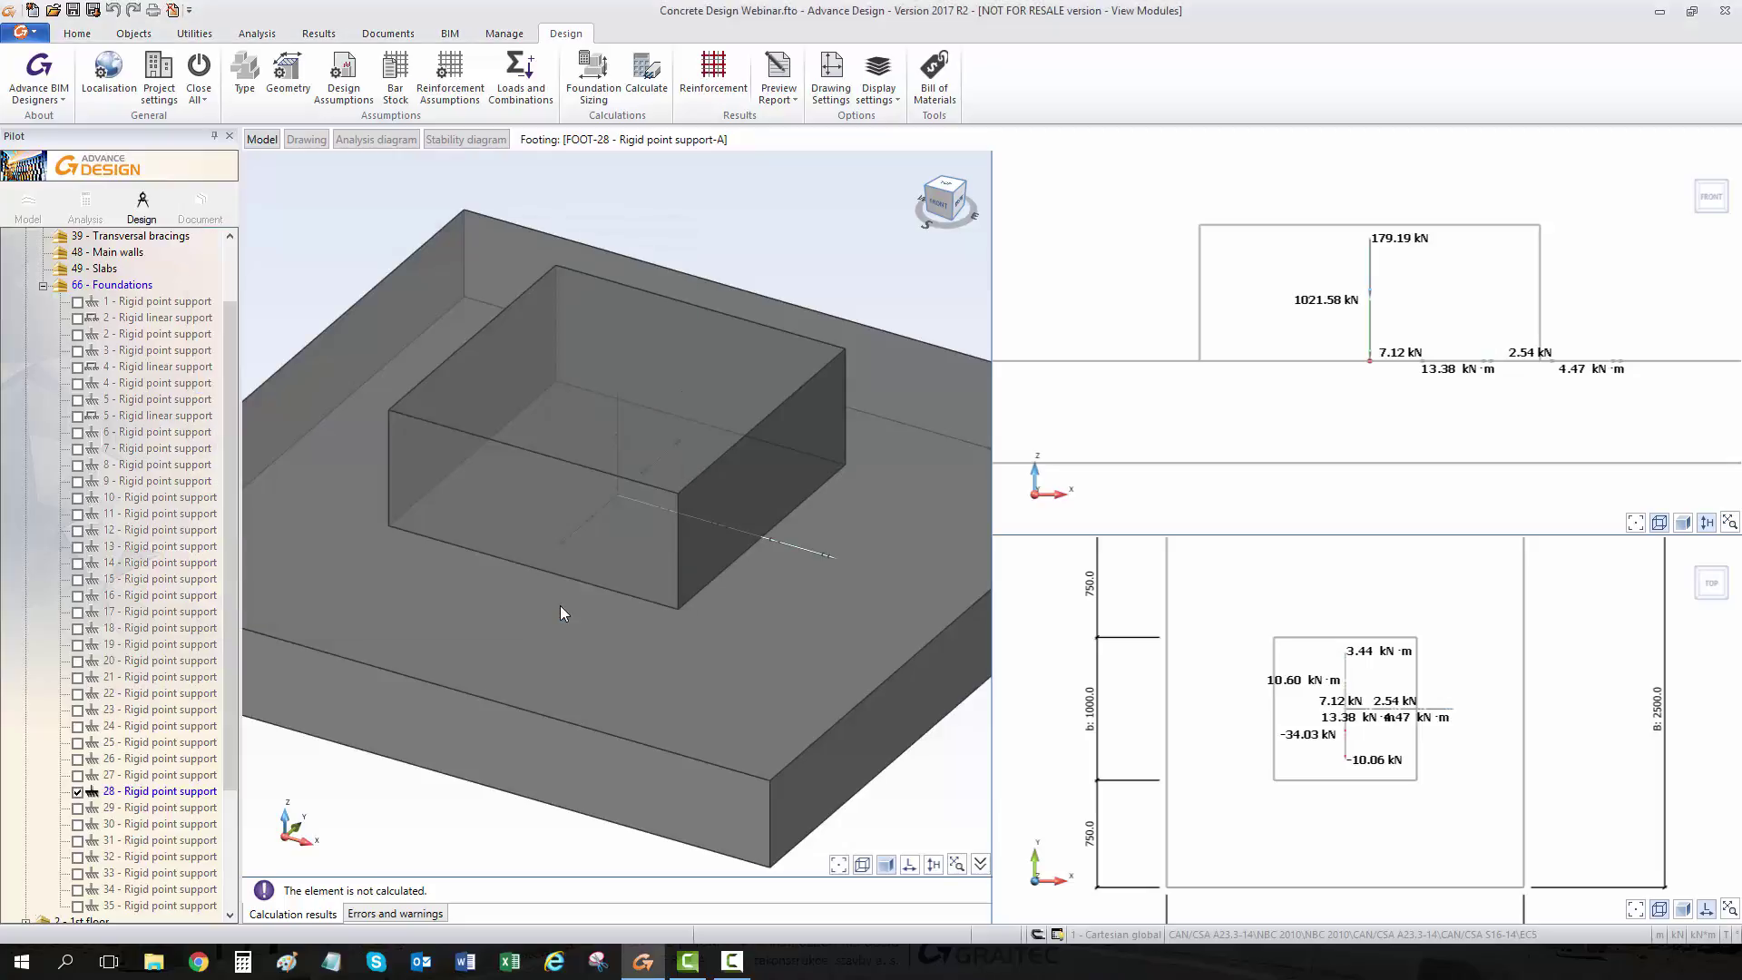
Calculate footing 28's reinforcement and review its drawing and the base area, sliding and overturning diagrams.
middle_drag(680, 300, 633, 339)
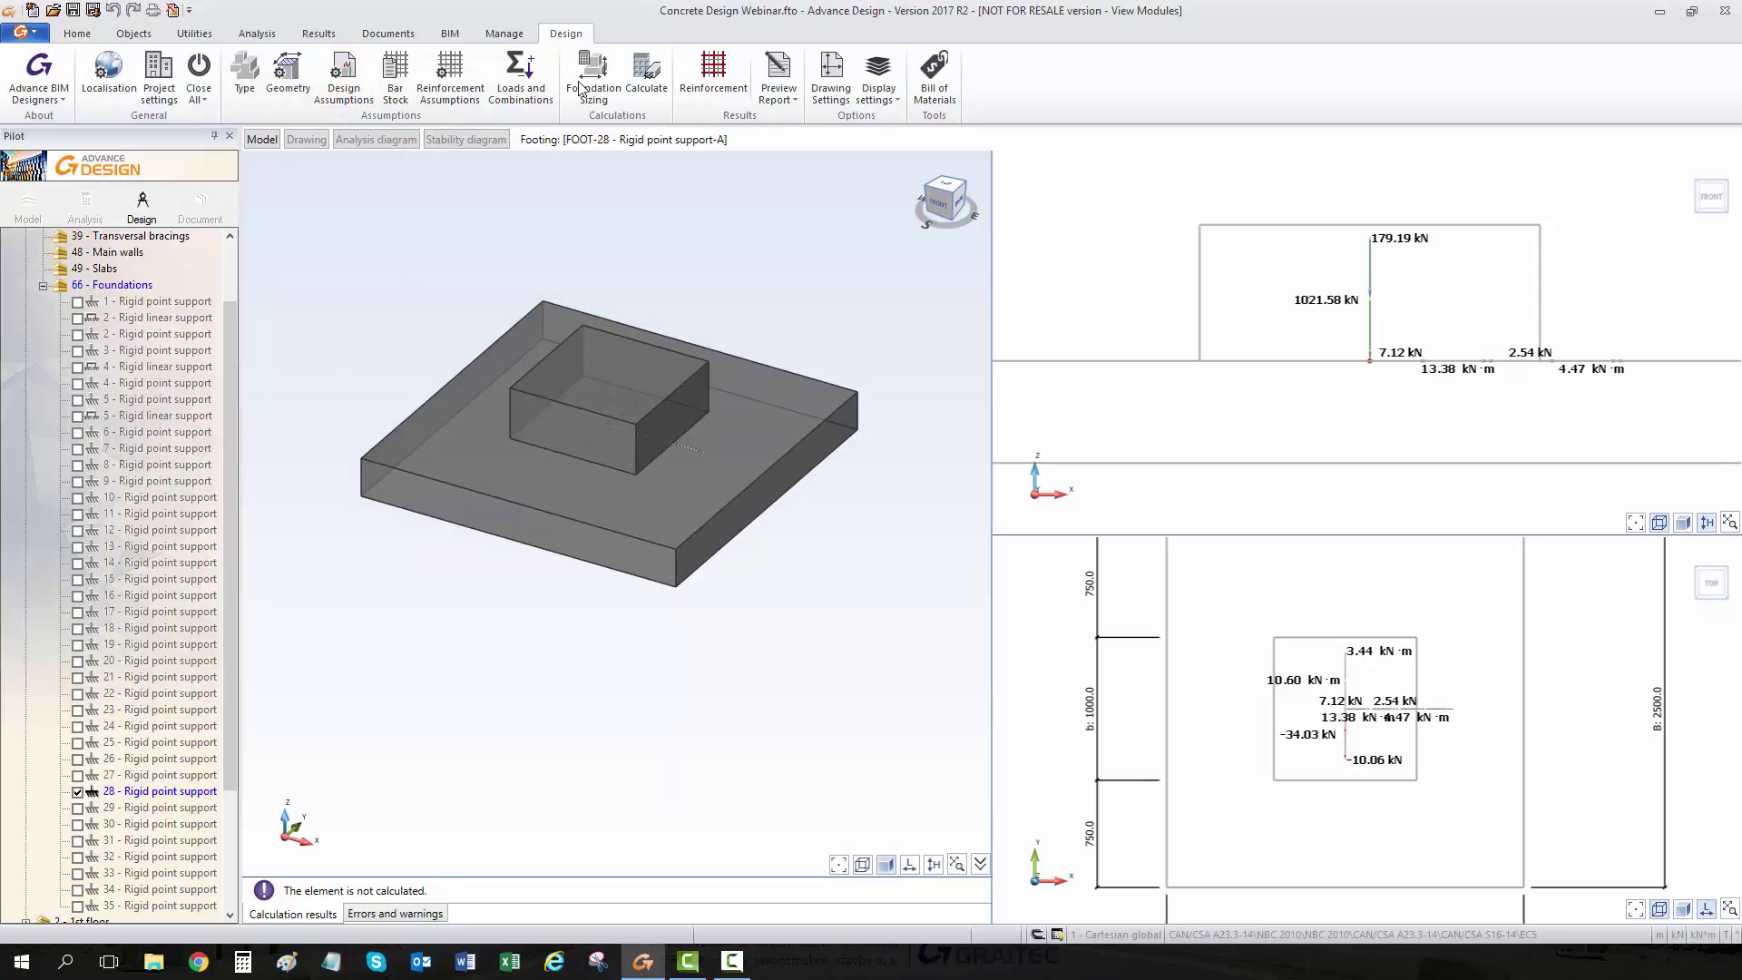
click(648, 72)
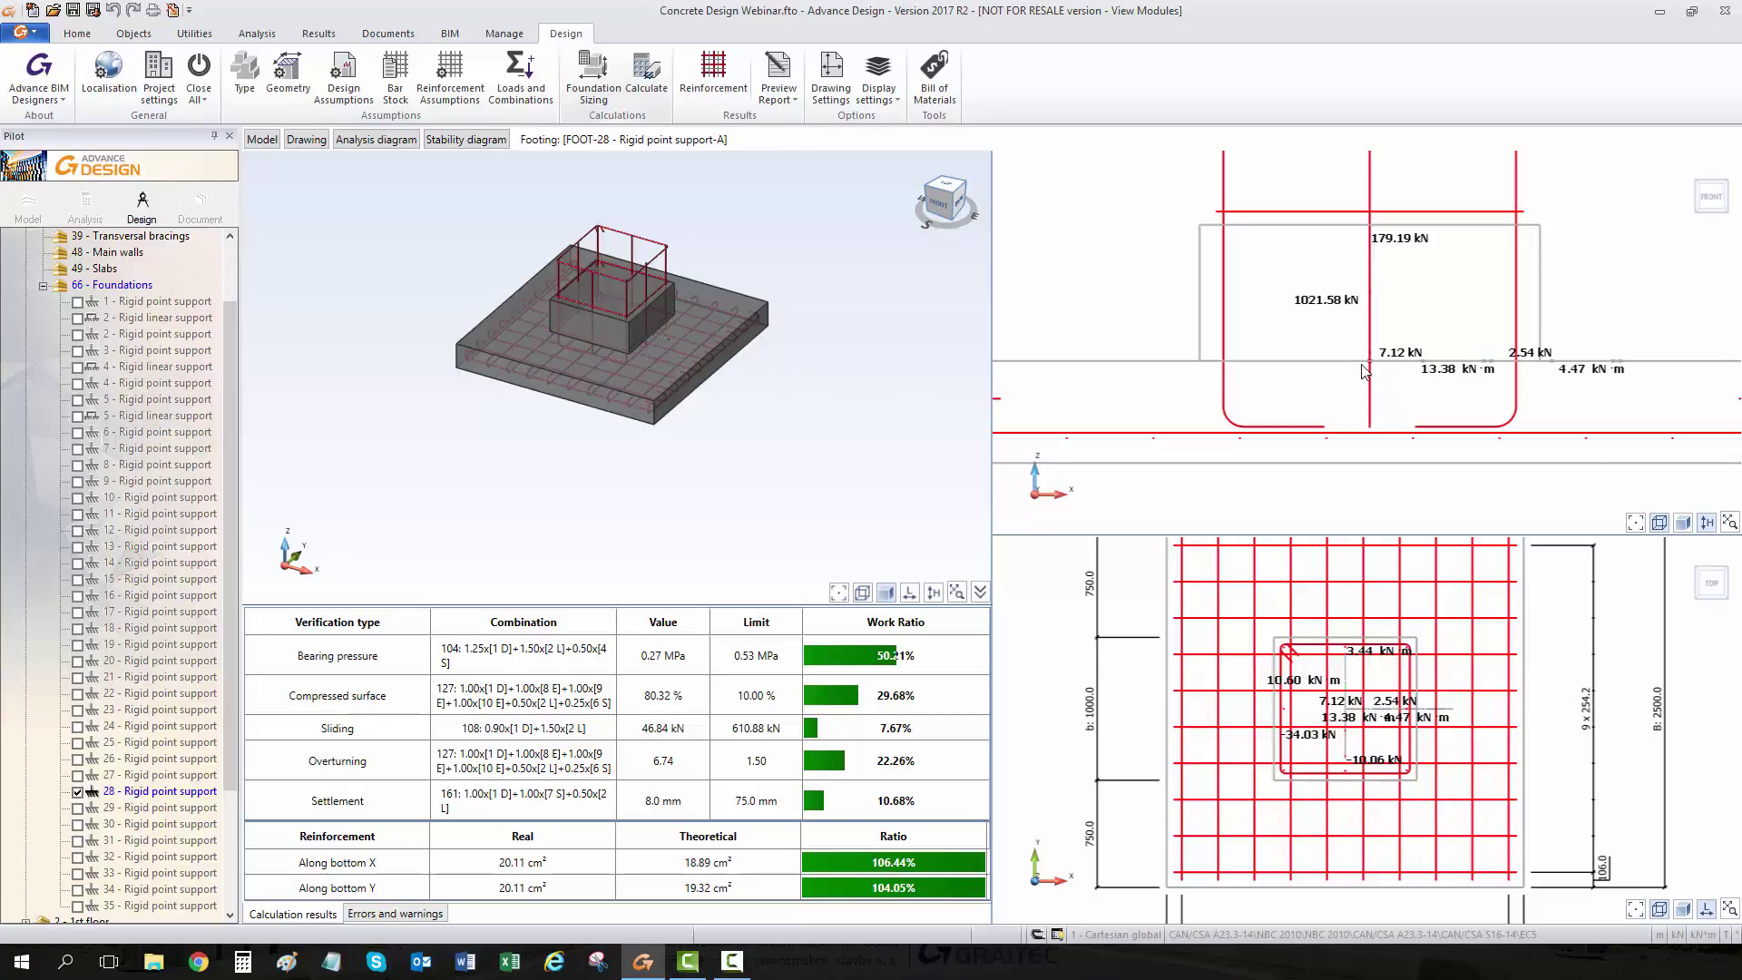
click(297, 141)
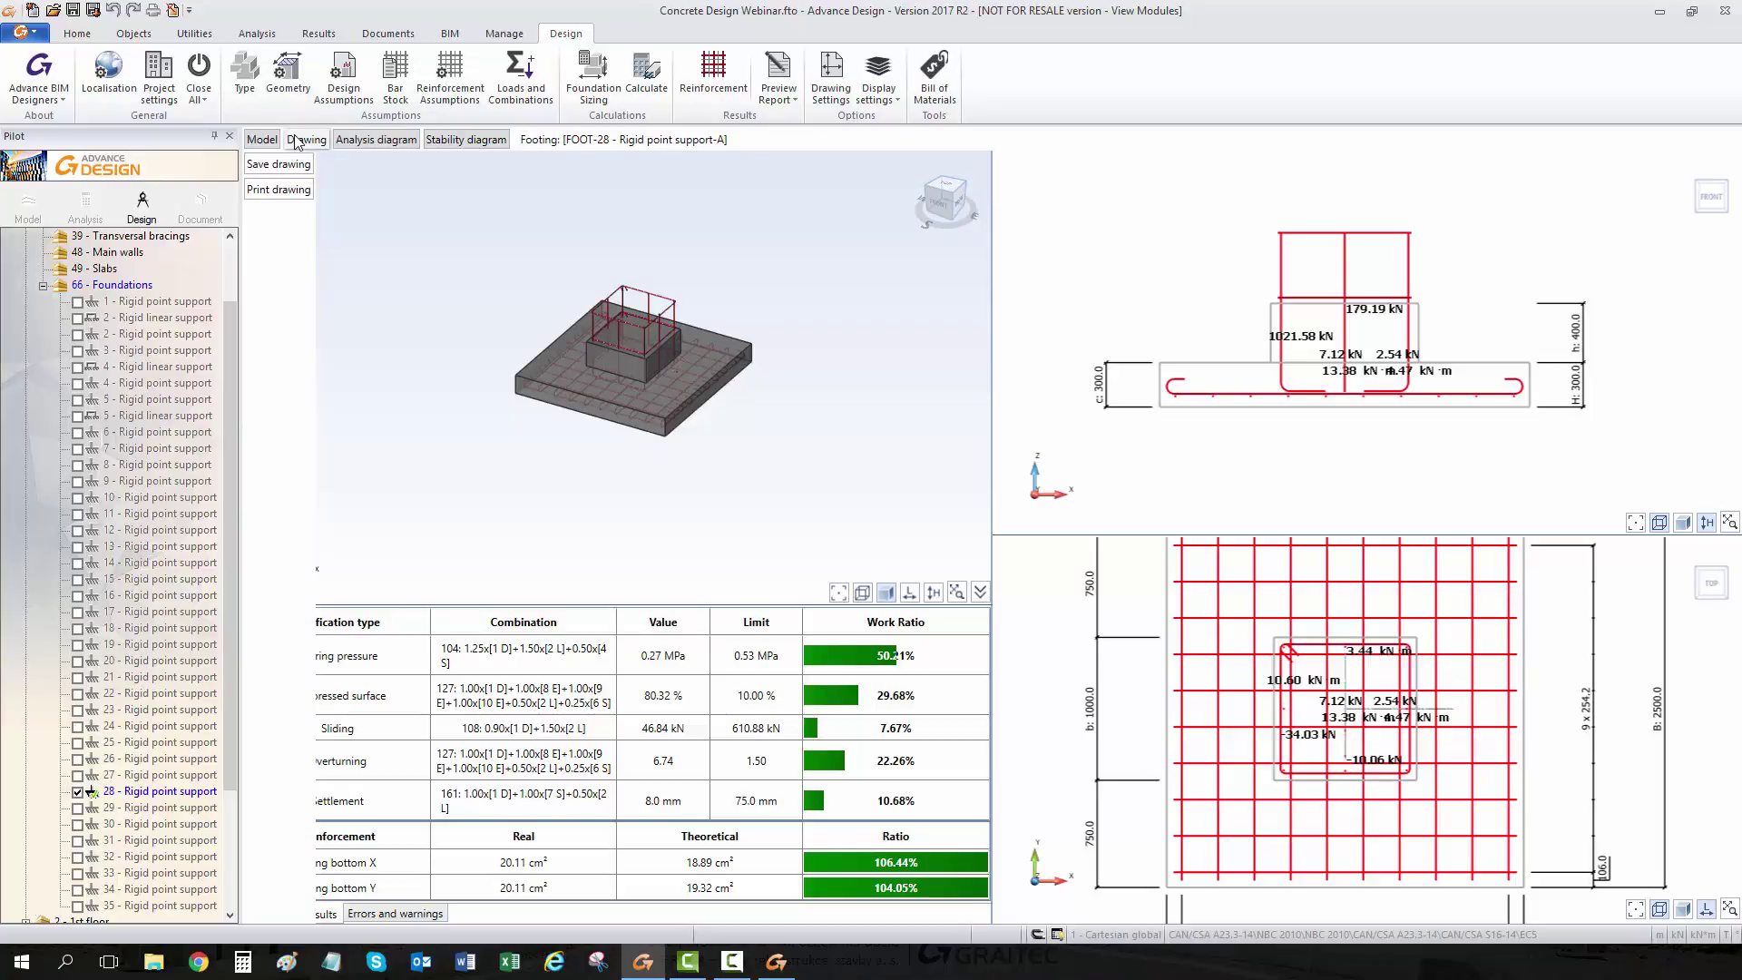
click(366, 141)
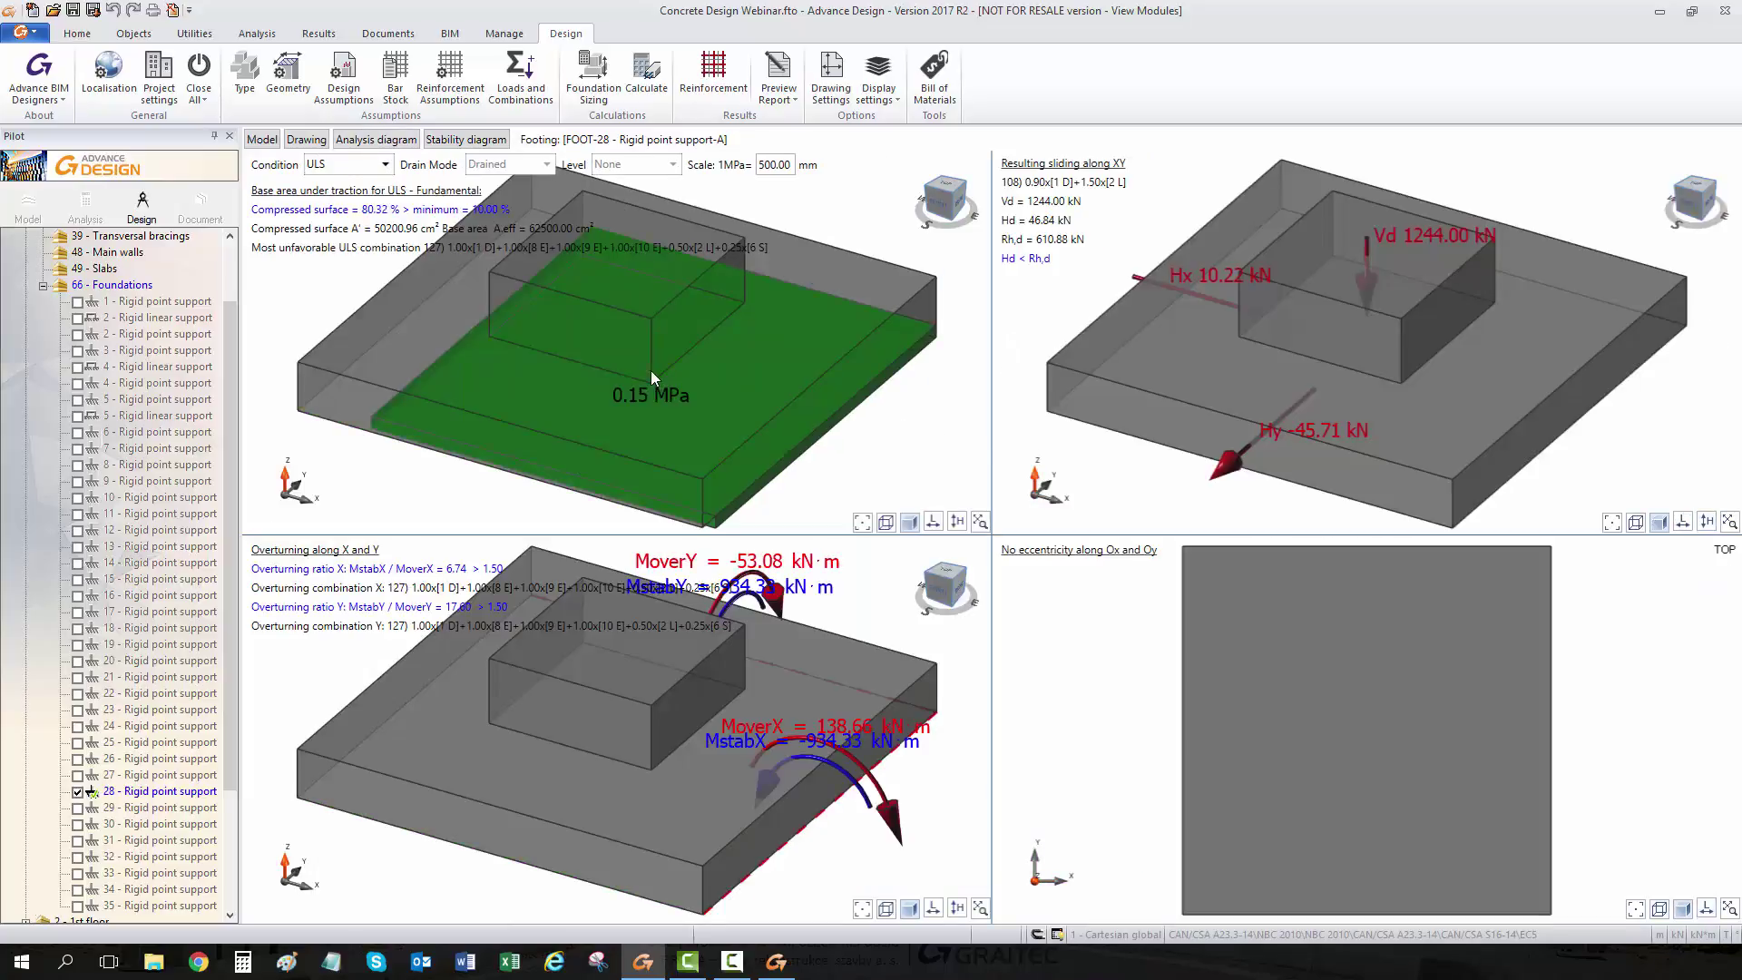
click(262, 139)
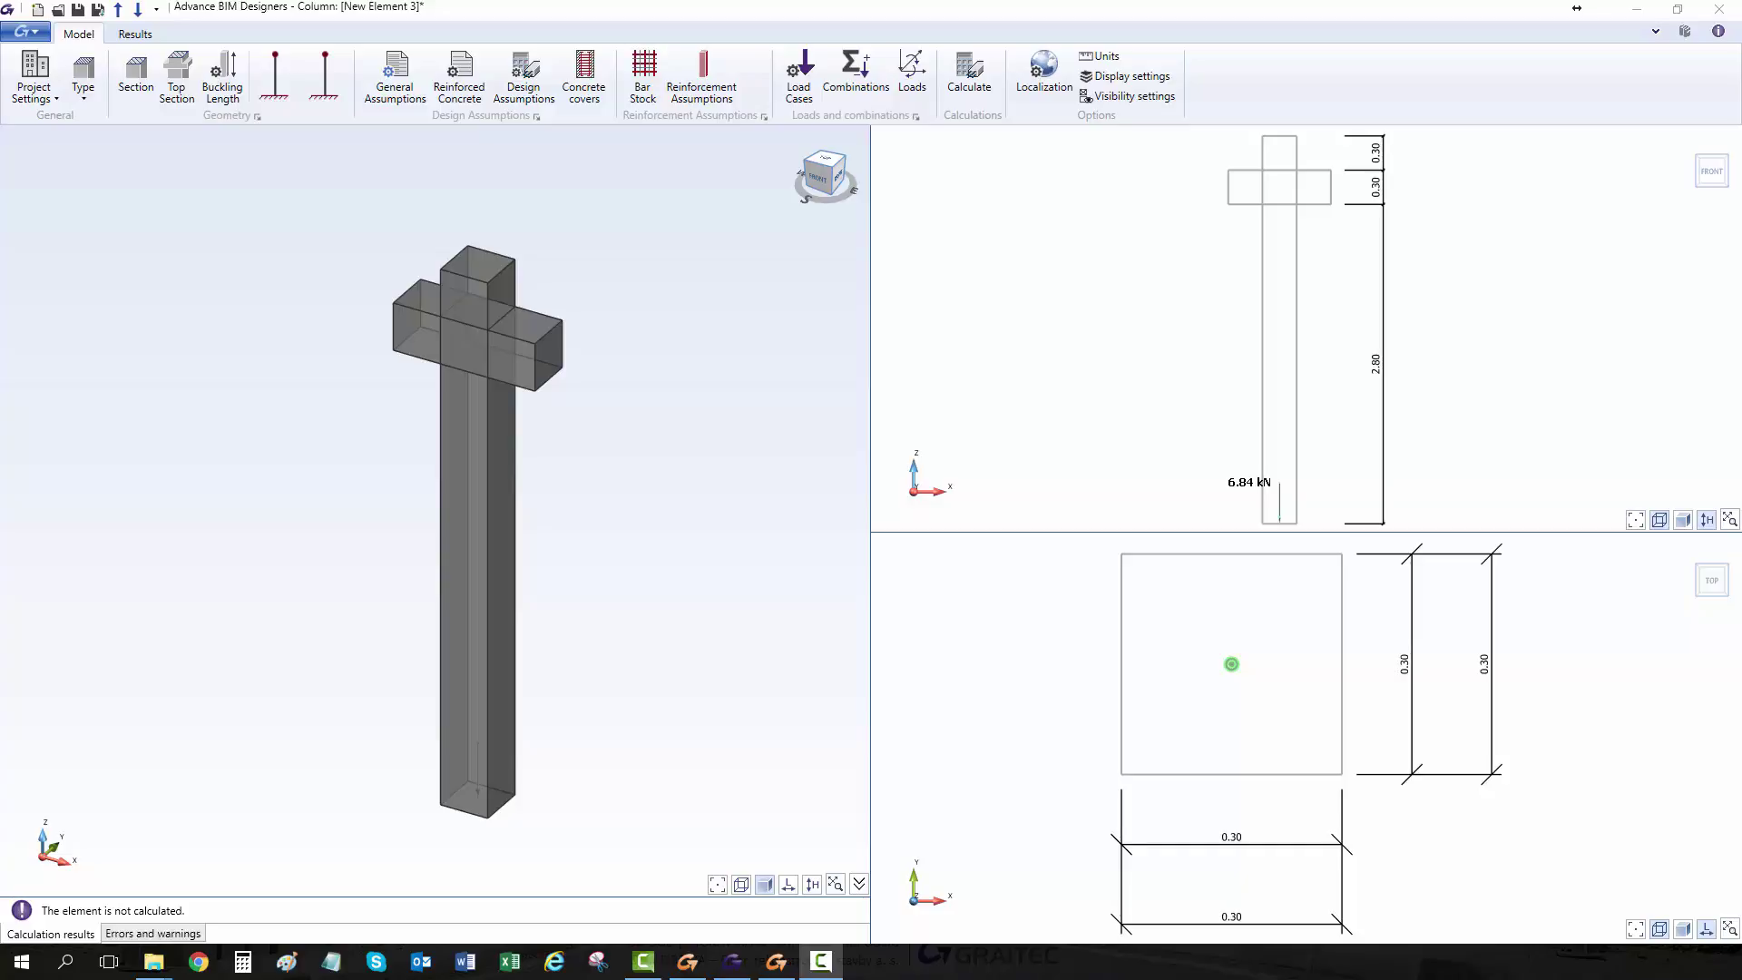
In Advance BIM Designers, set the square column's section width to 1 m.
click(142, 81)
text(1)
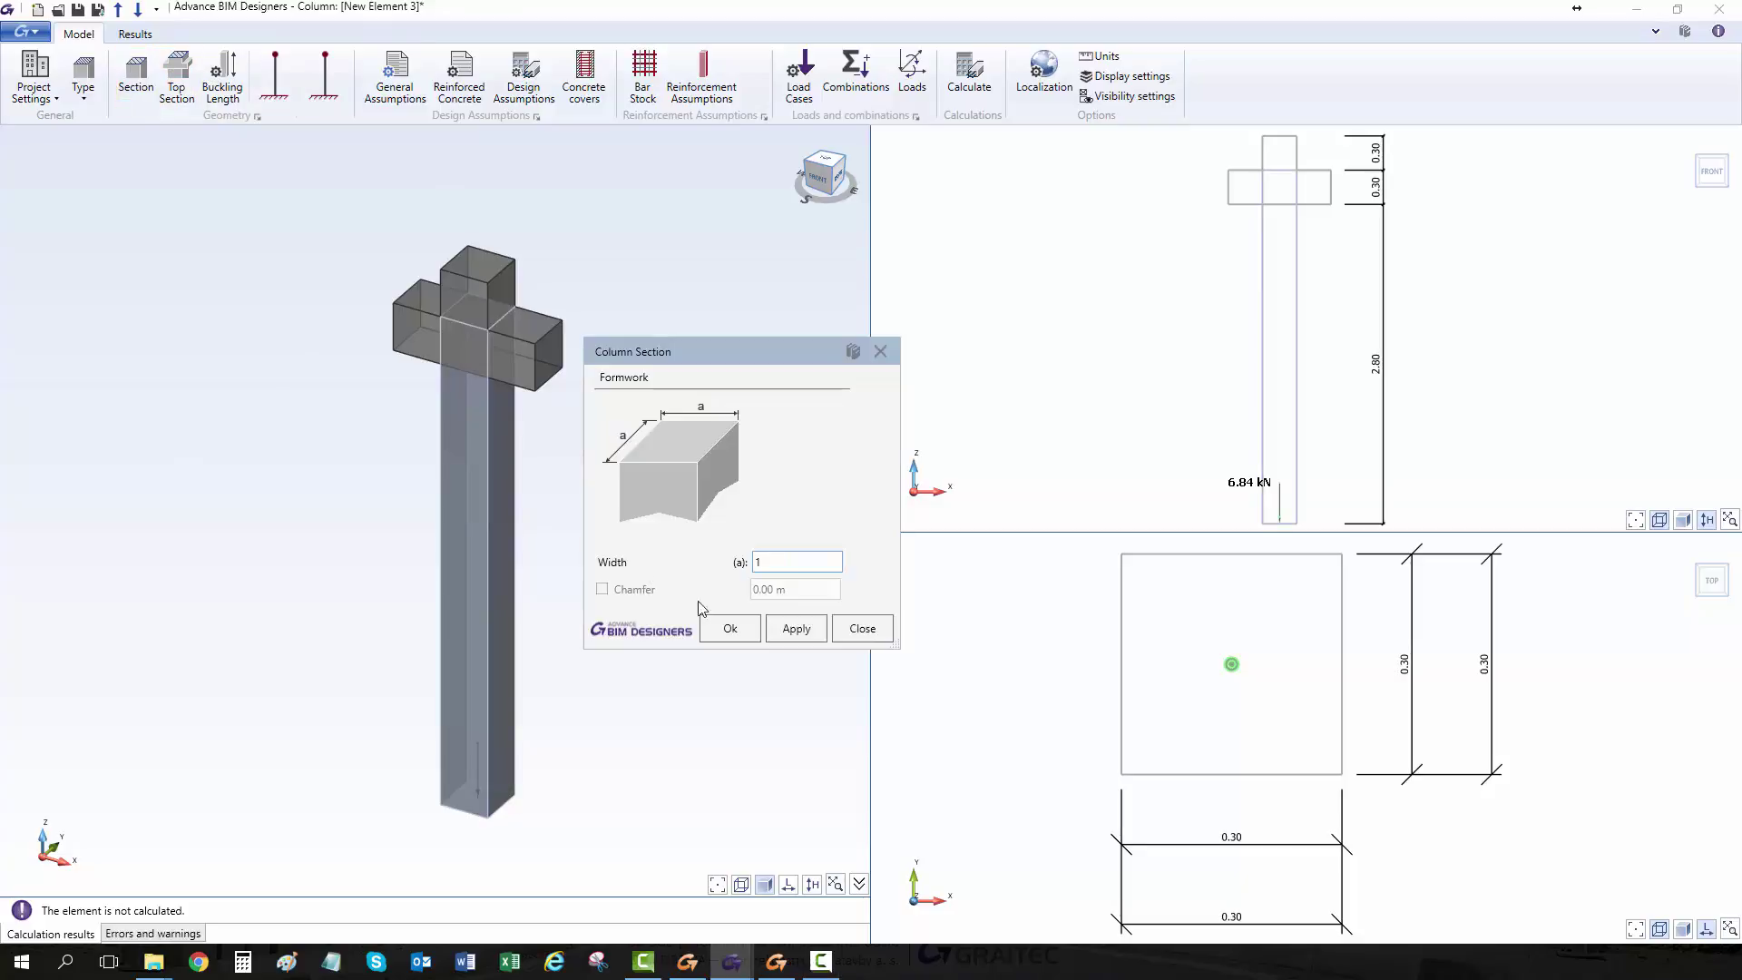
click(730, 628)
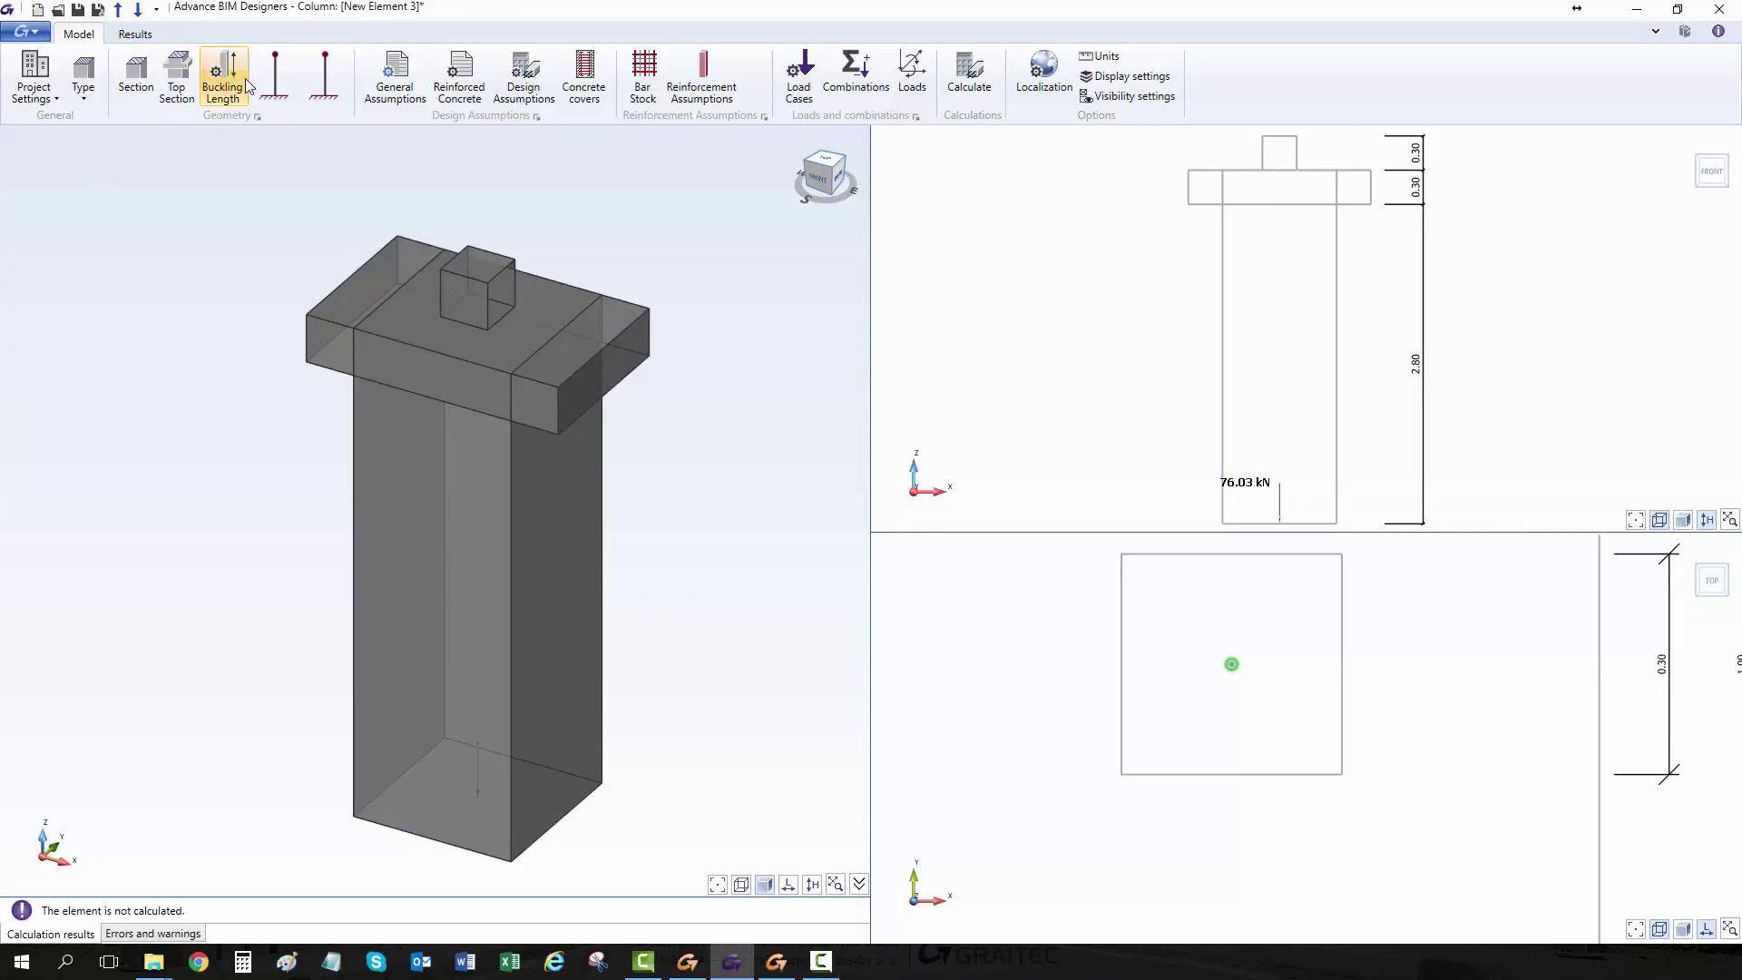
Set the width of the upper column section to 0.90 m.
click(177, 80)
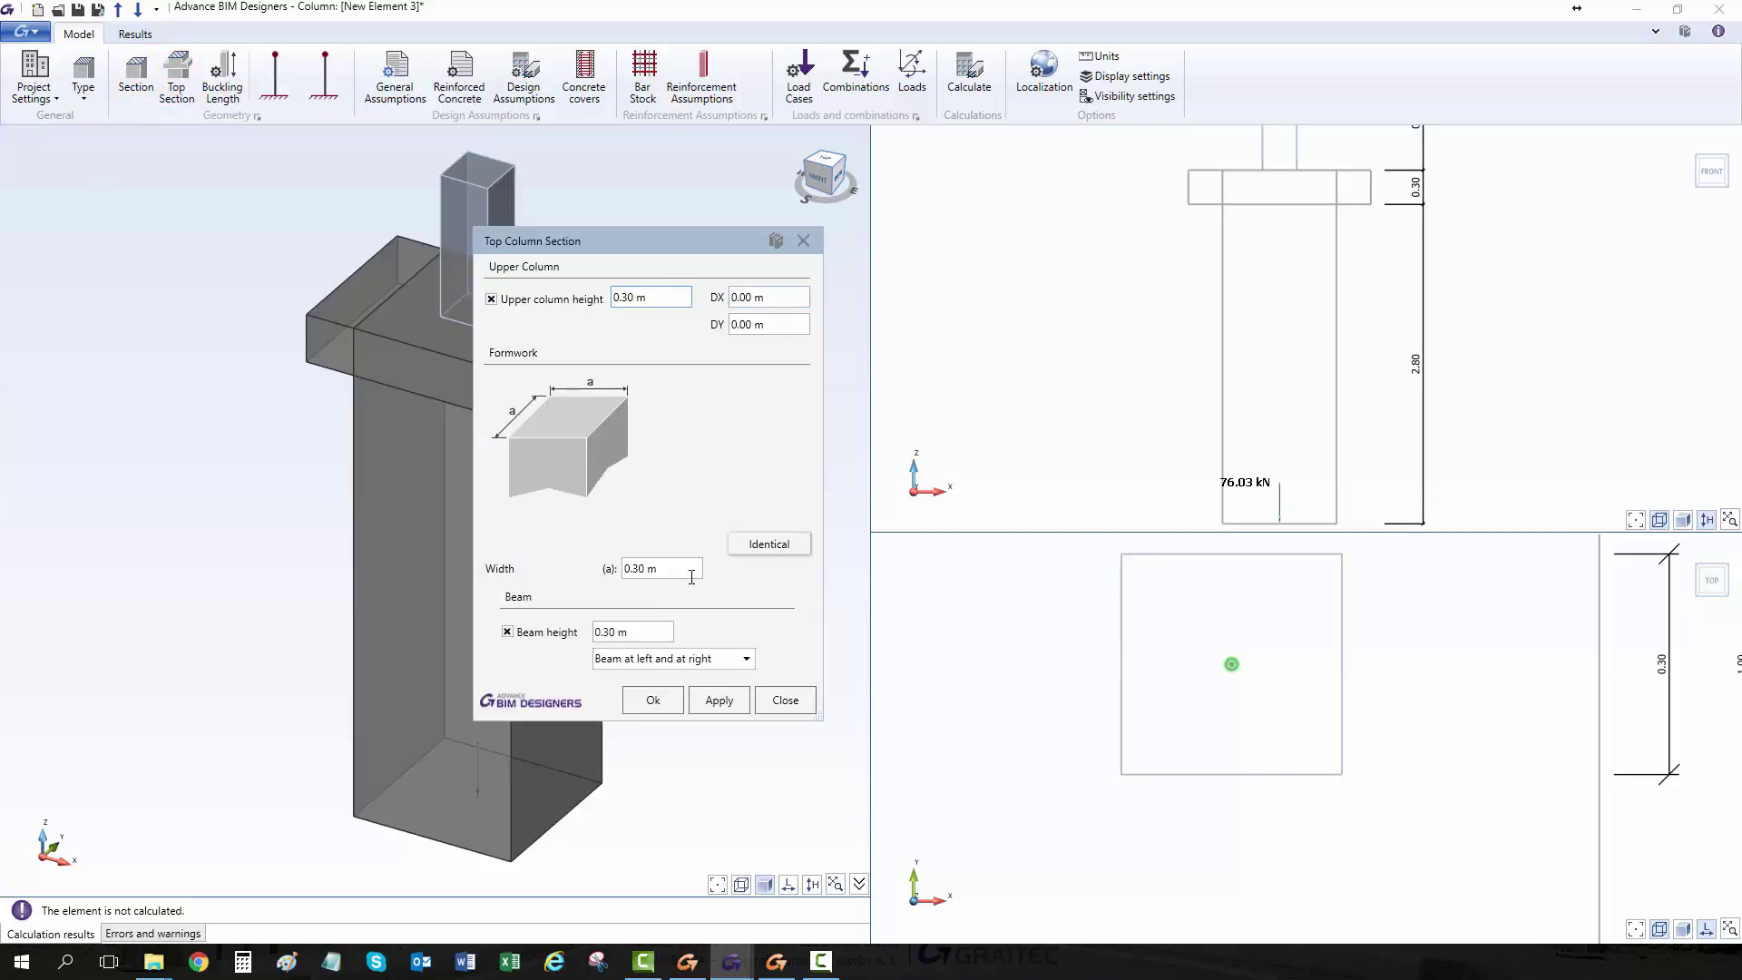
double_click(634, 559)
click(624, 568)
text(9)
click(670, 704)
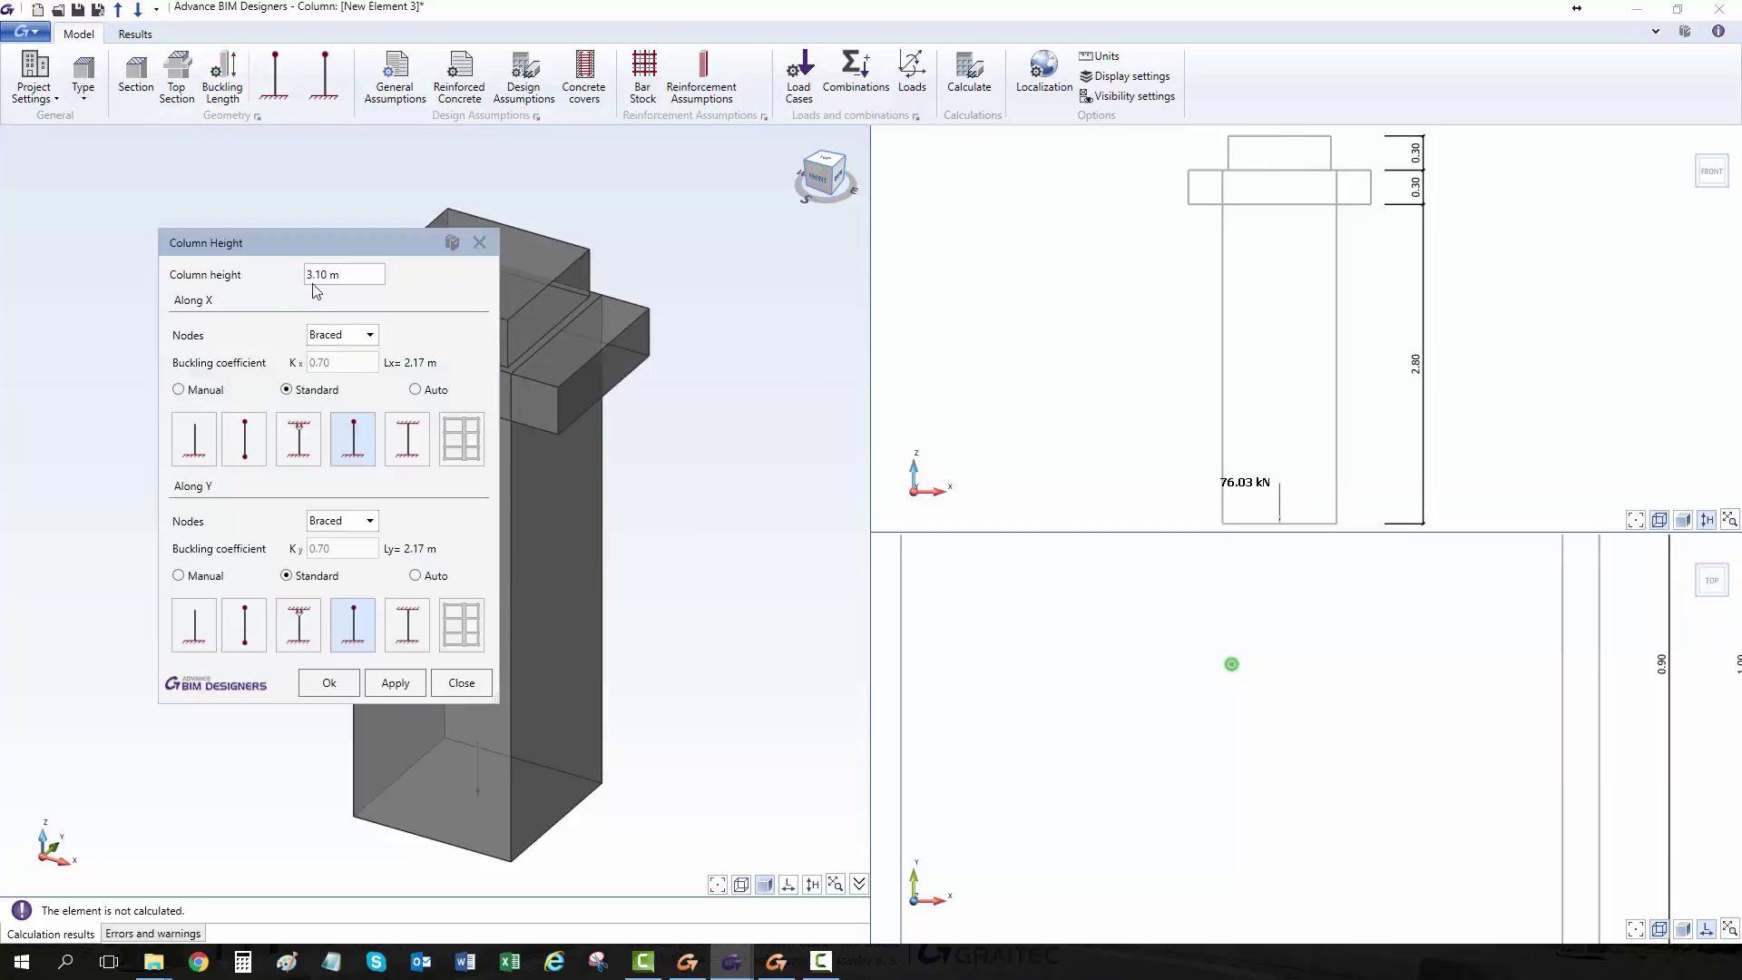
Set the column height to 4 m in the buckling length settings.
double_click(311, 274)
double_click(321, 272)
text(4)
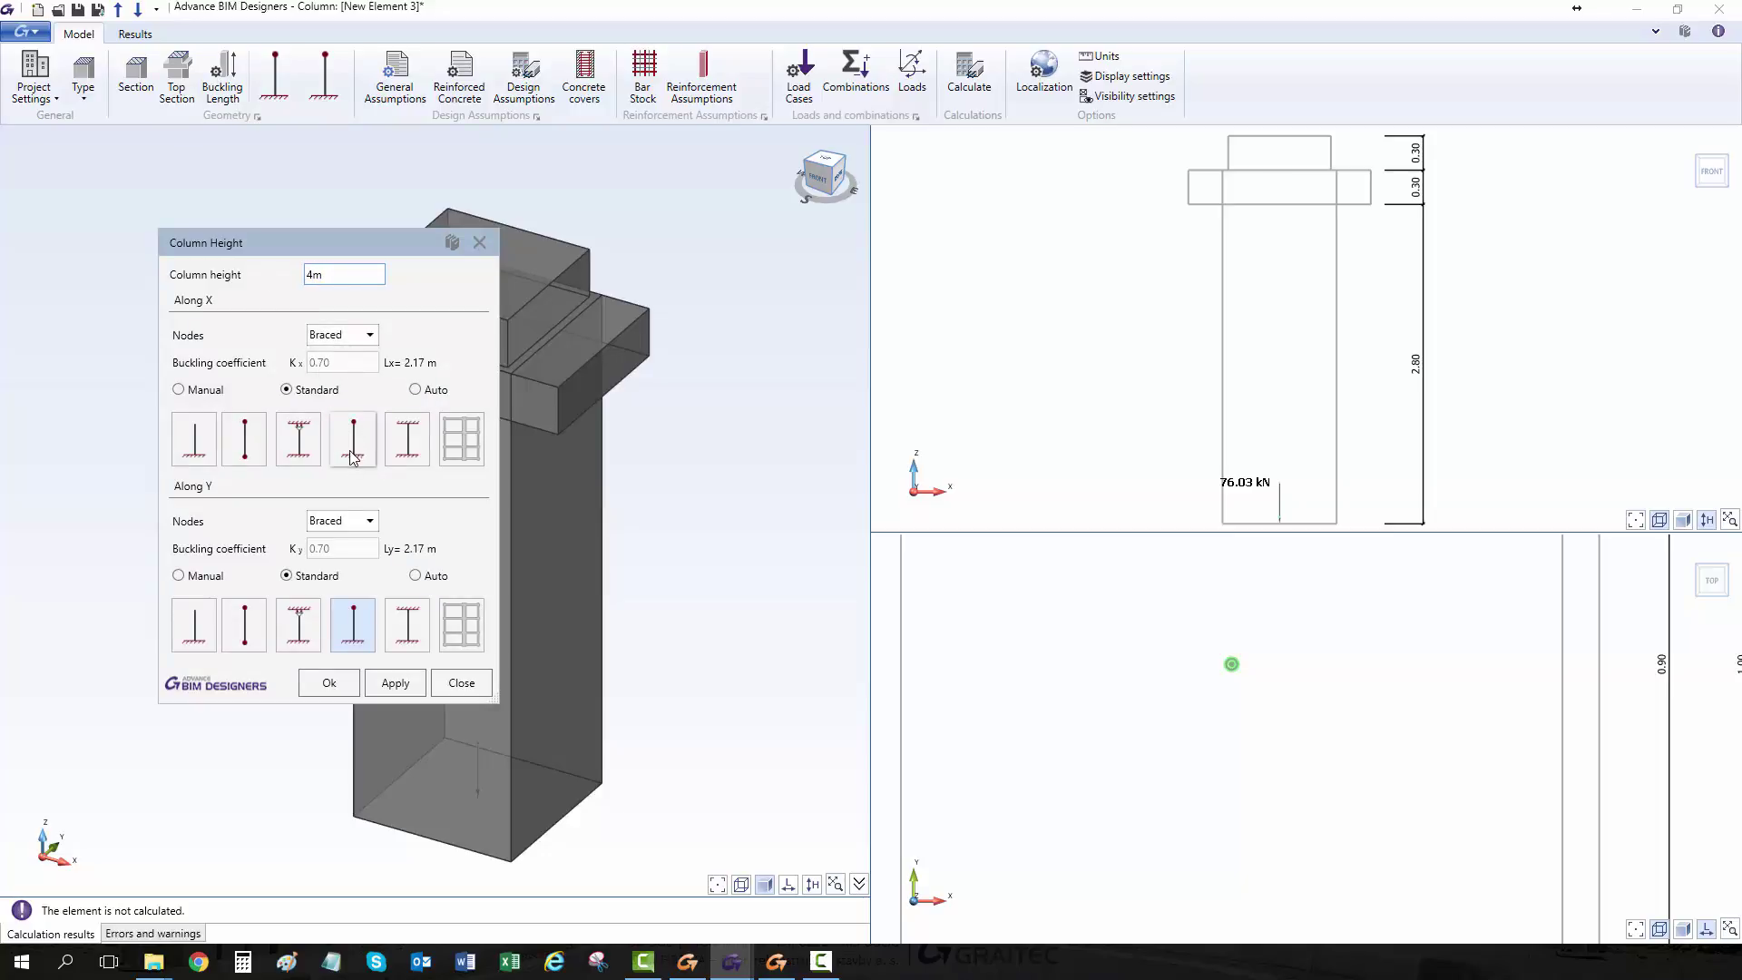
click(353, 687)
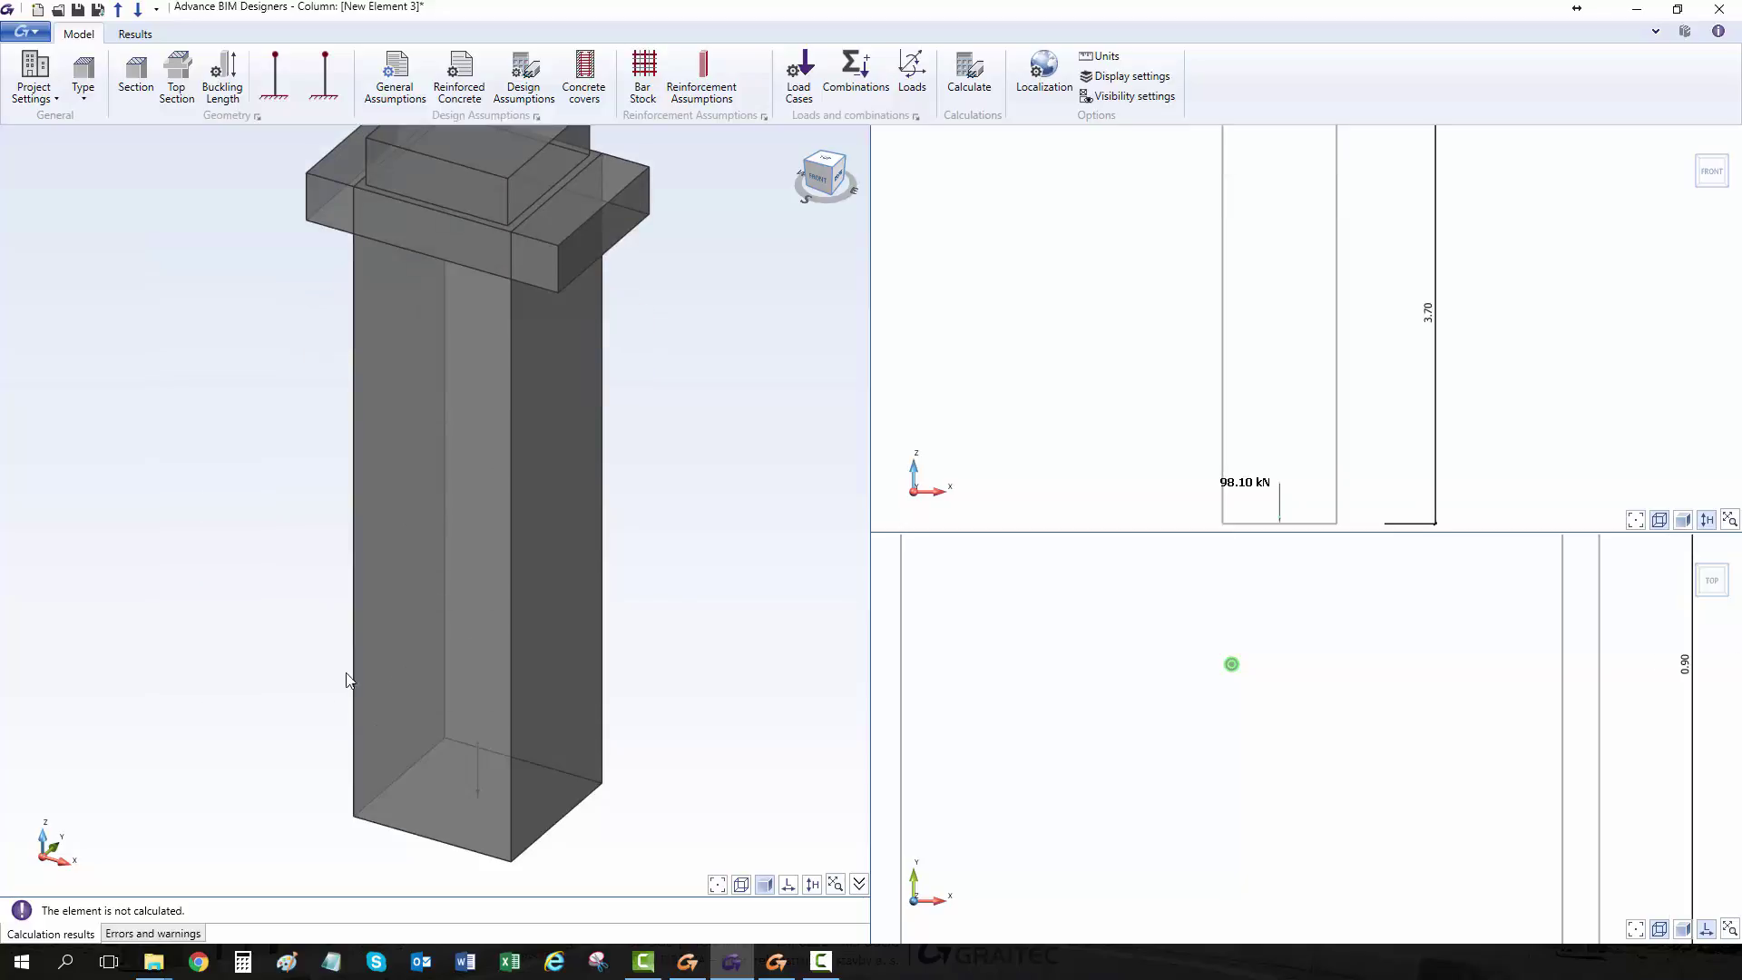
Accept the column's strength reduction factors and set its concrete class to Con030.
middle_drag(365, 372, 318, 396)
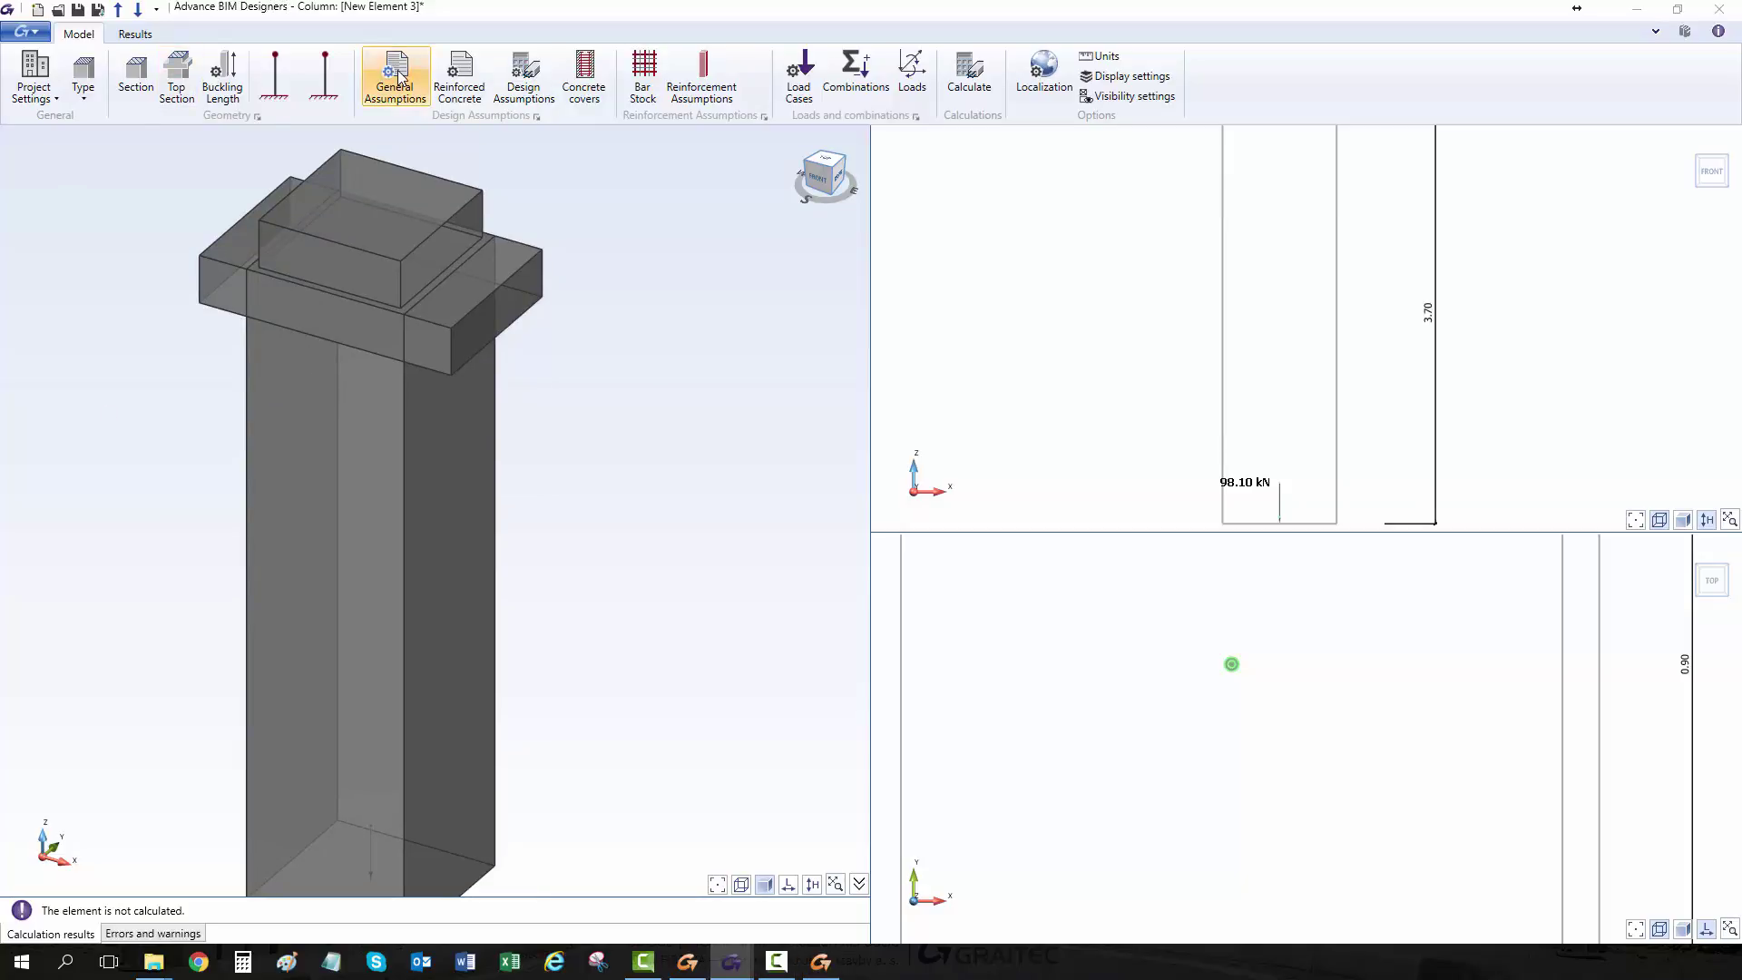
click(395, 77)
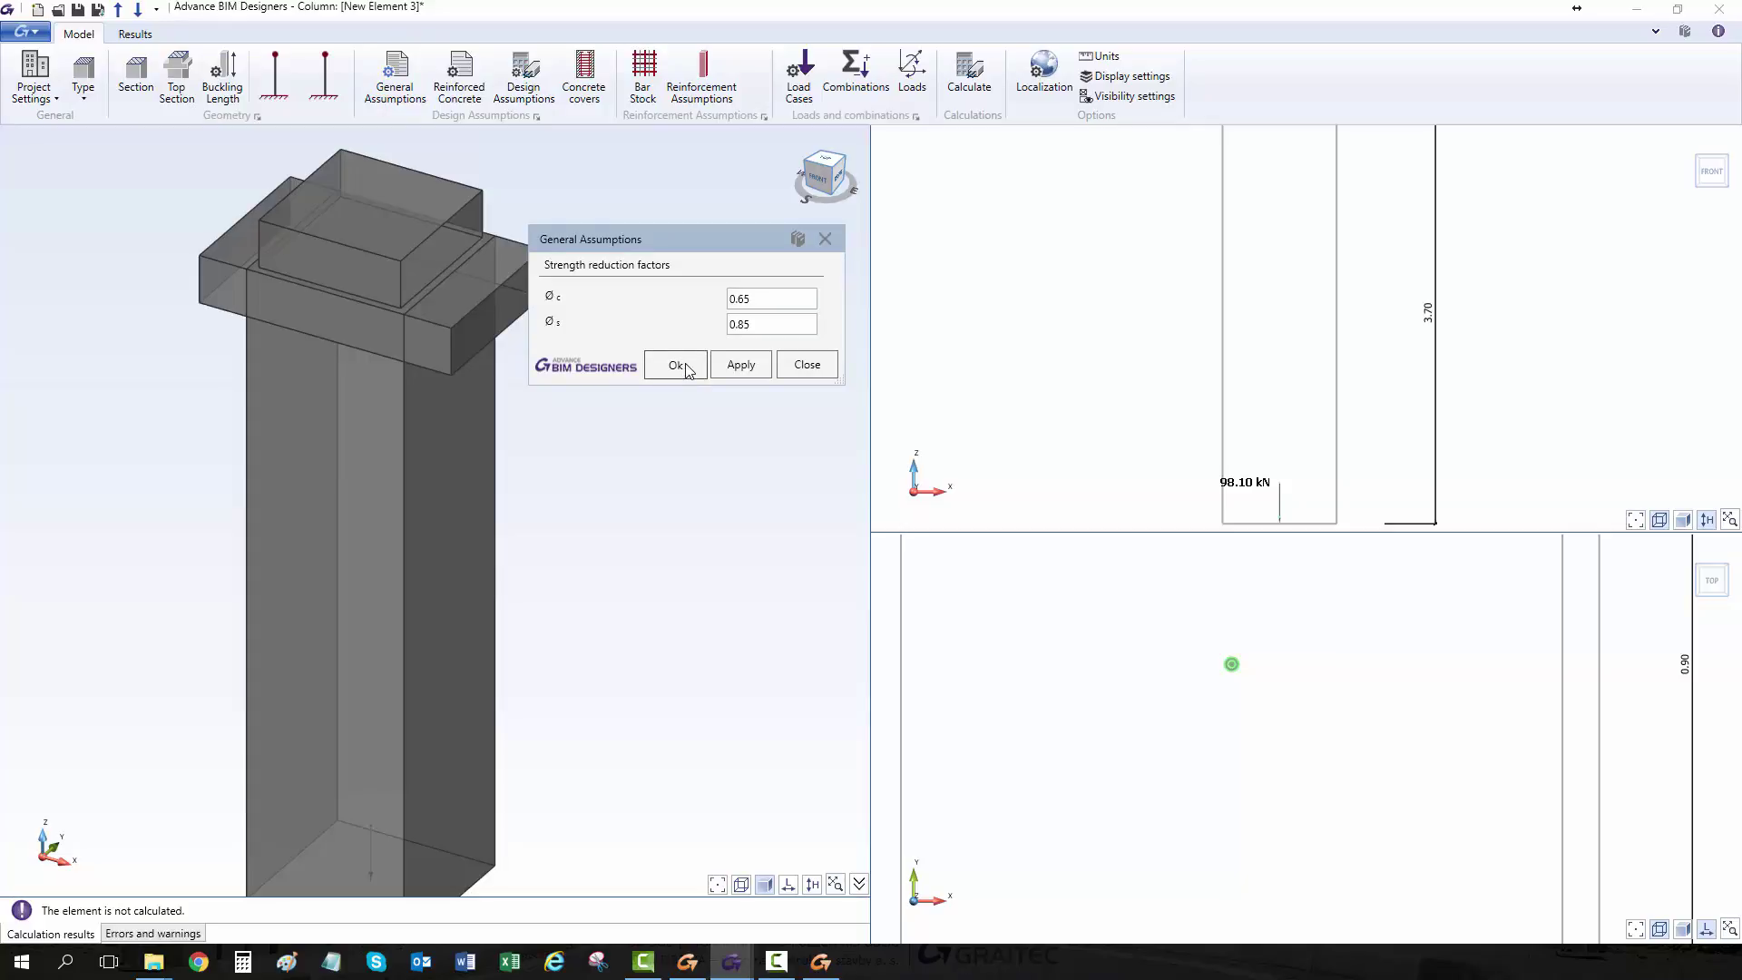
click(676, 365)
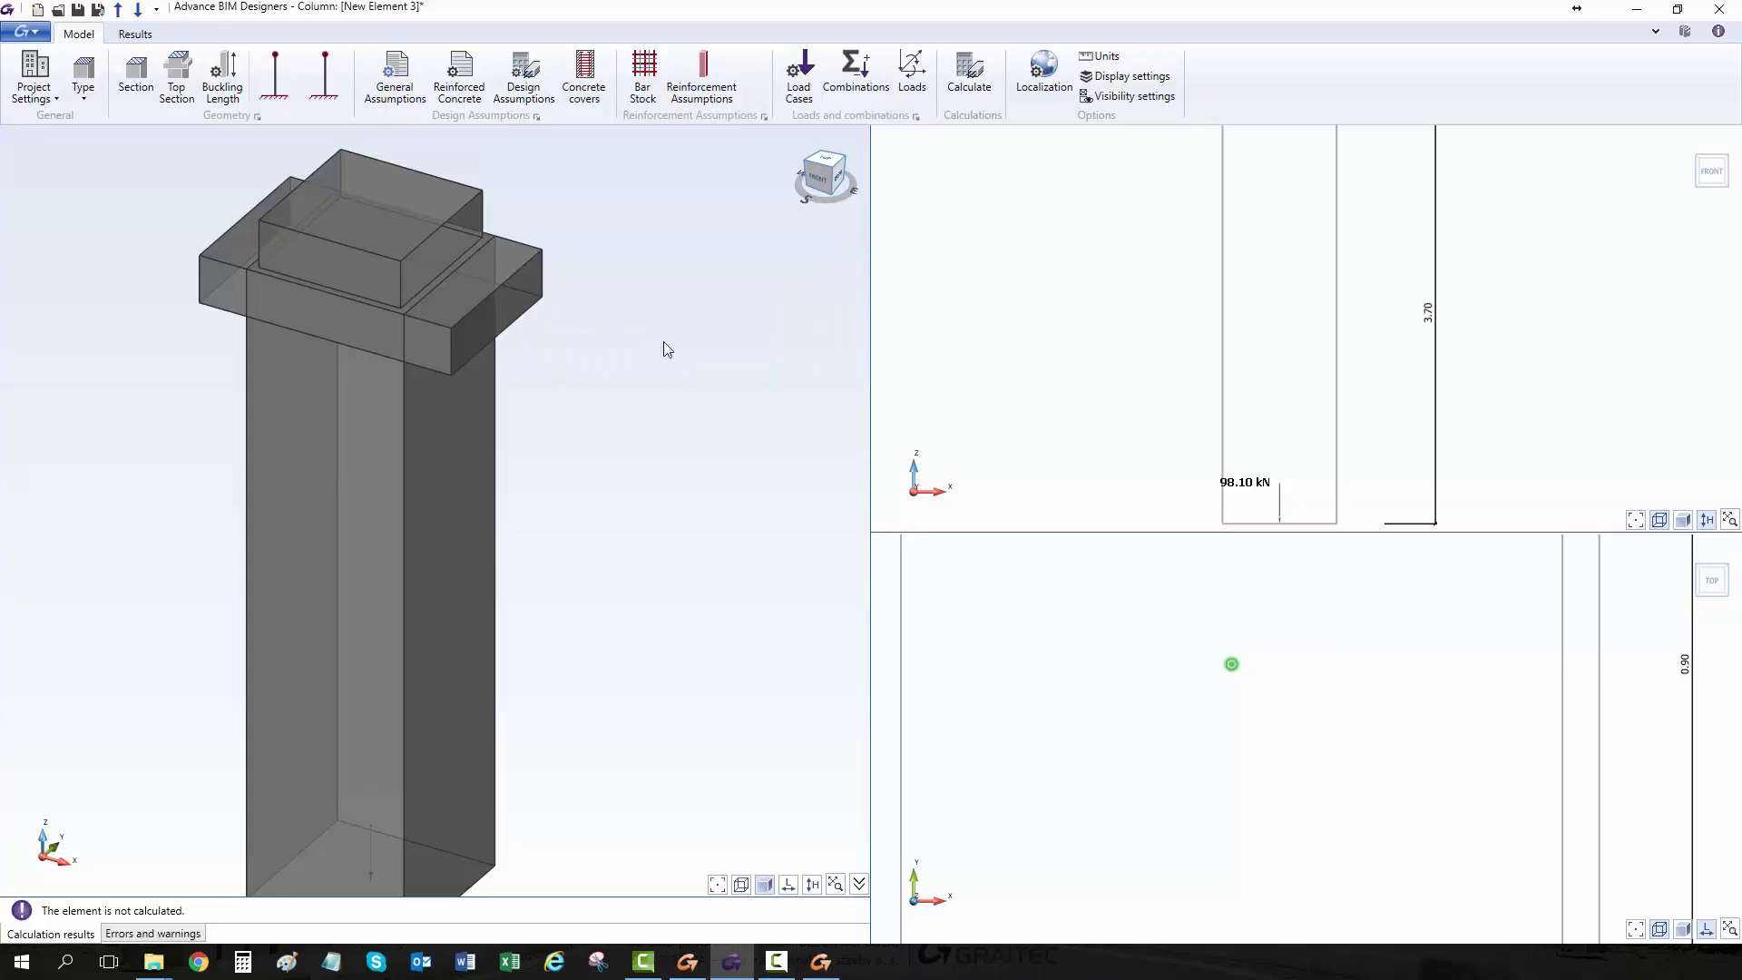
click(465, 84)
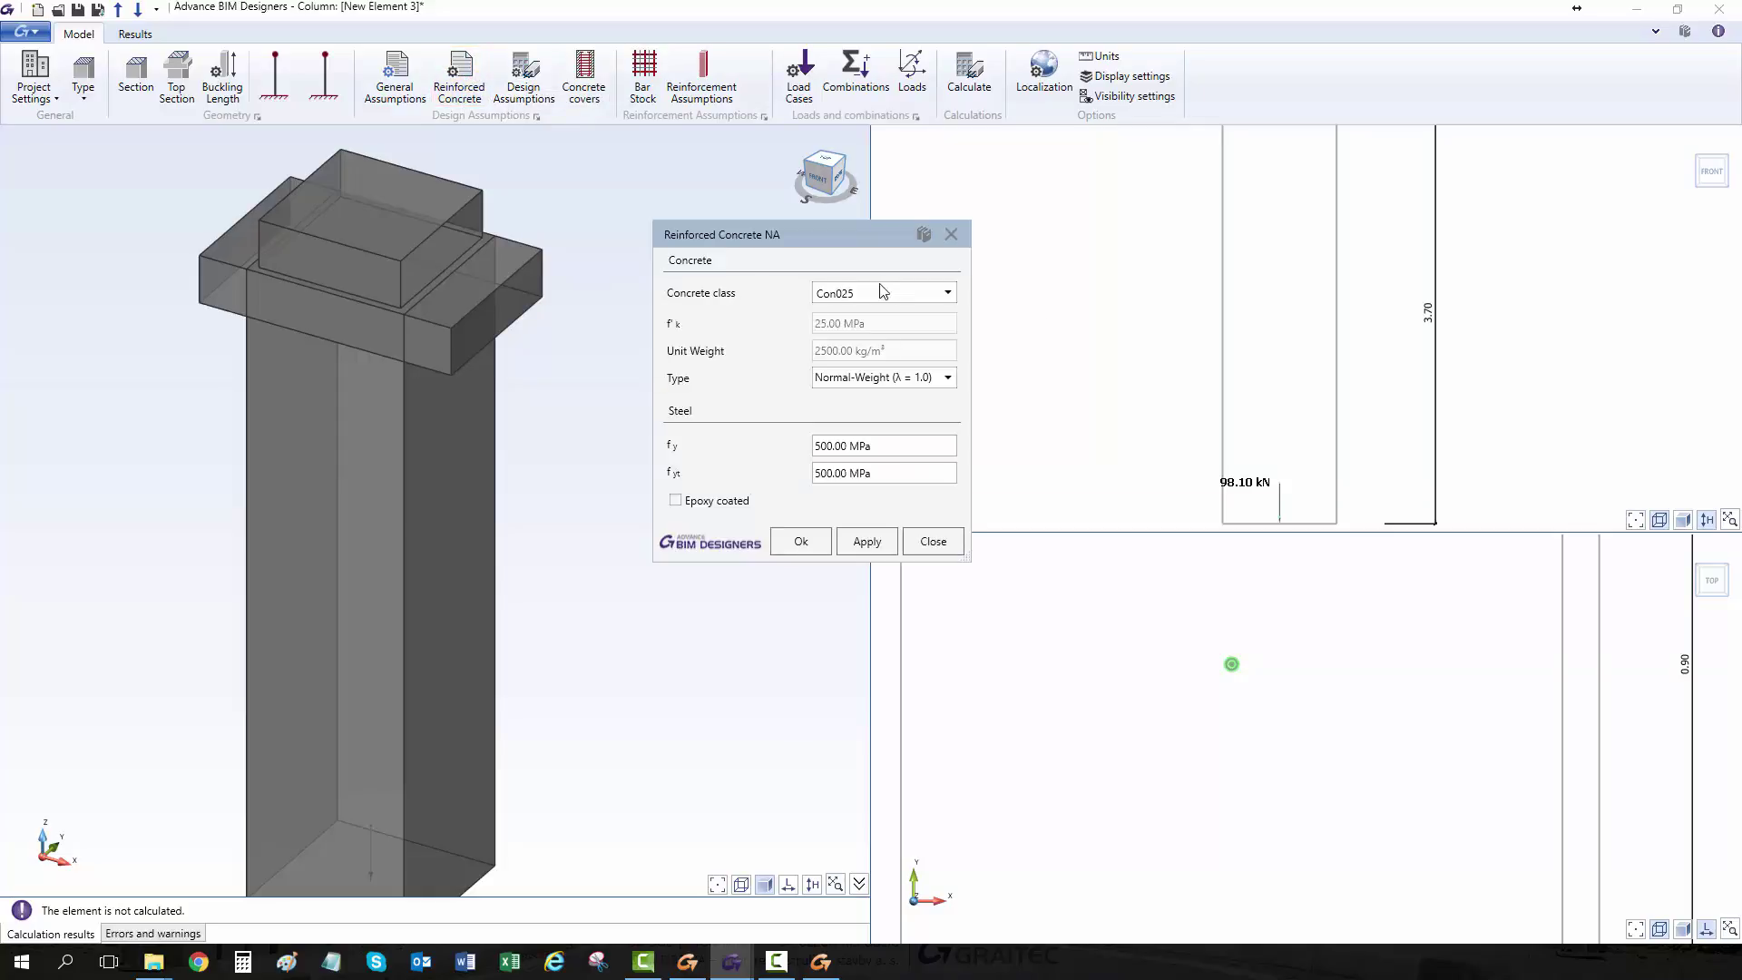
click(915, 296)
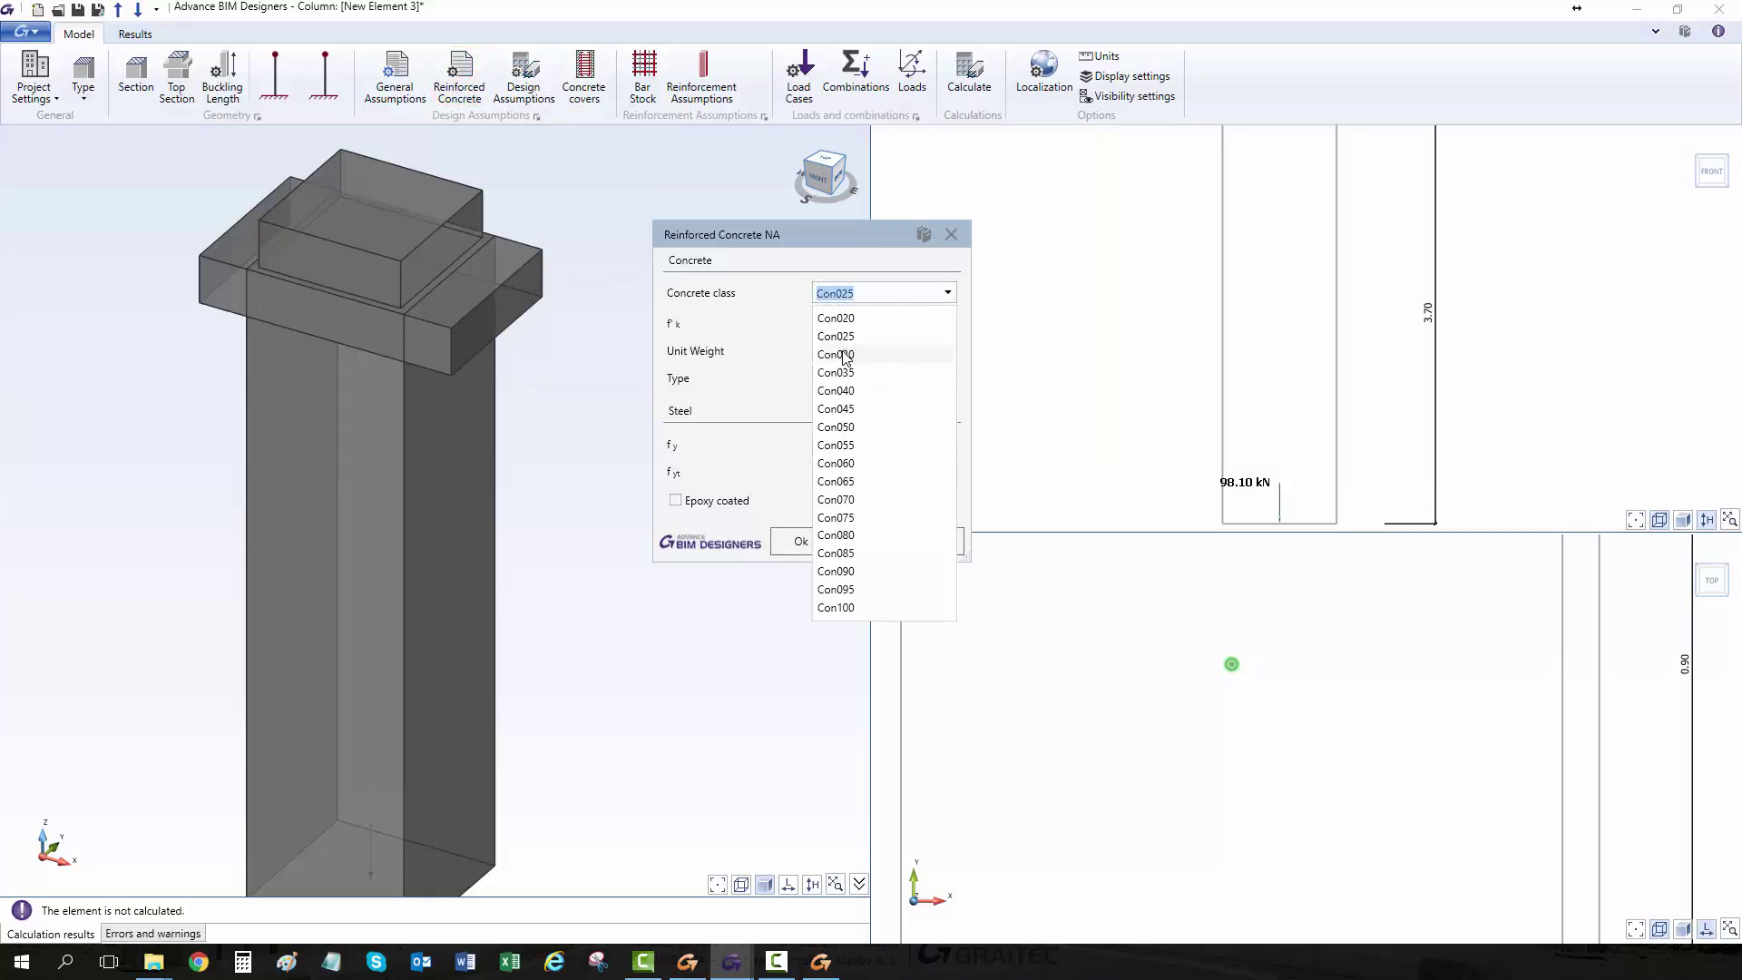
click(844, 353)
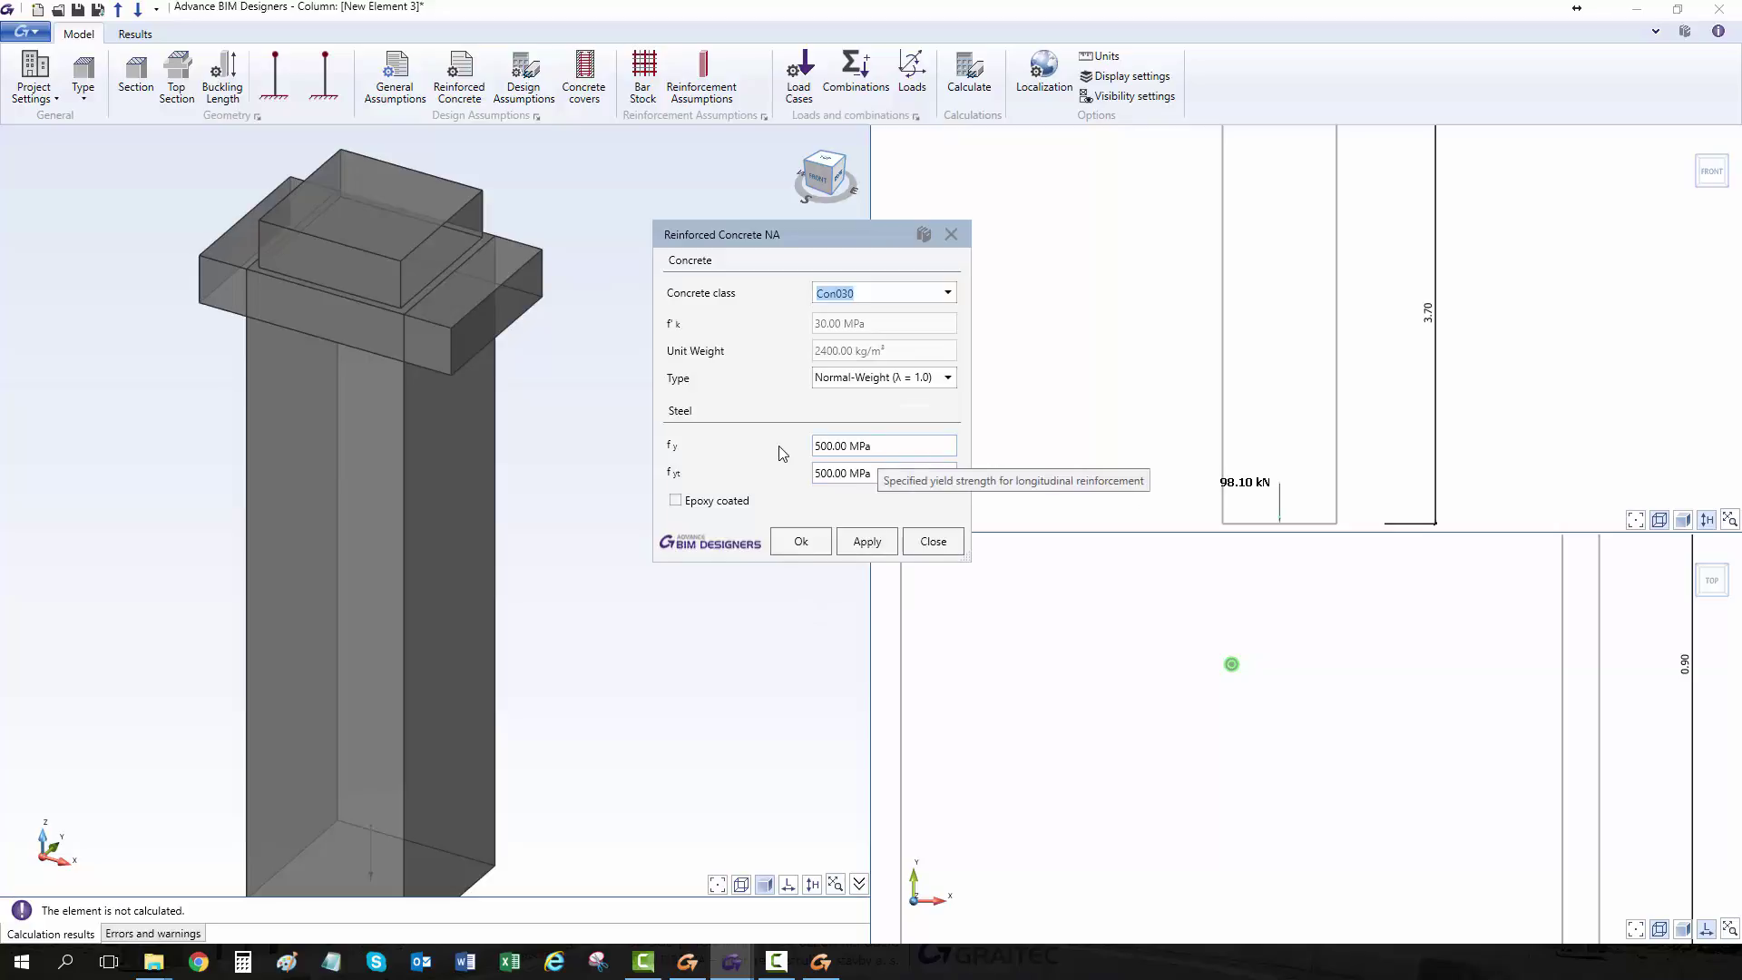
click(821, 544)
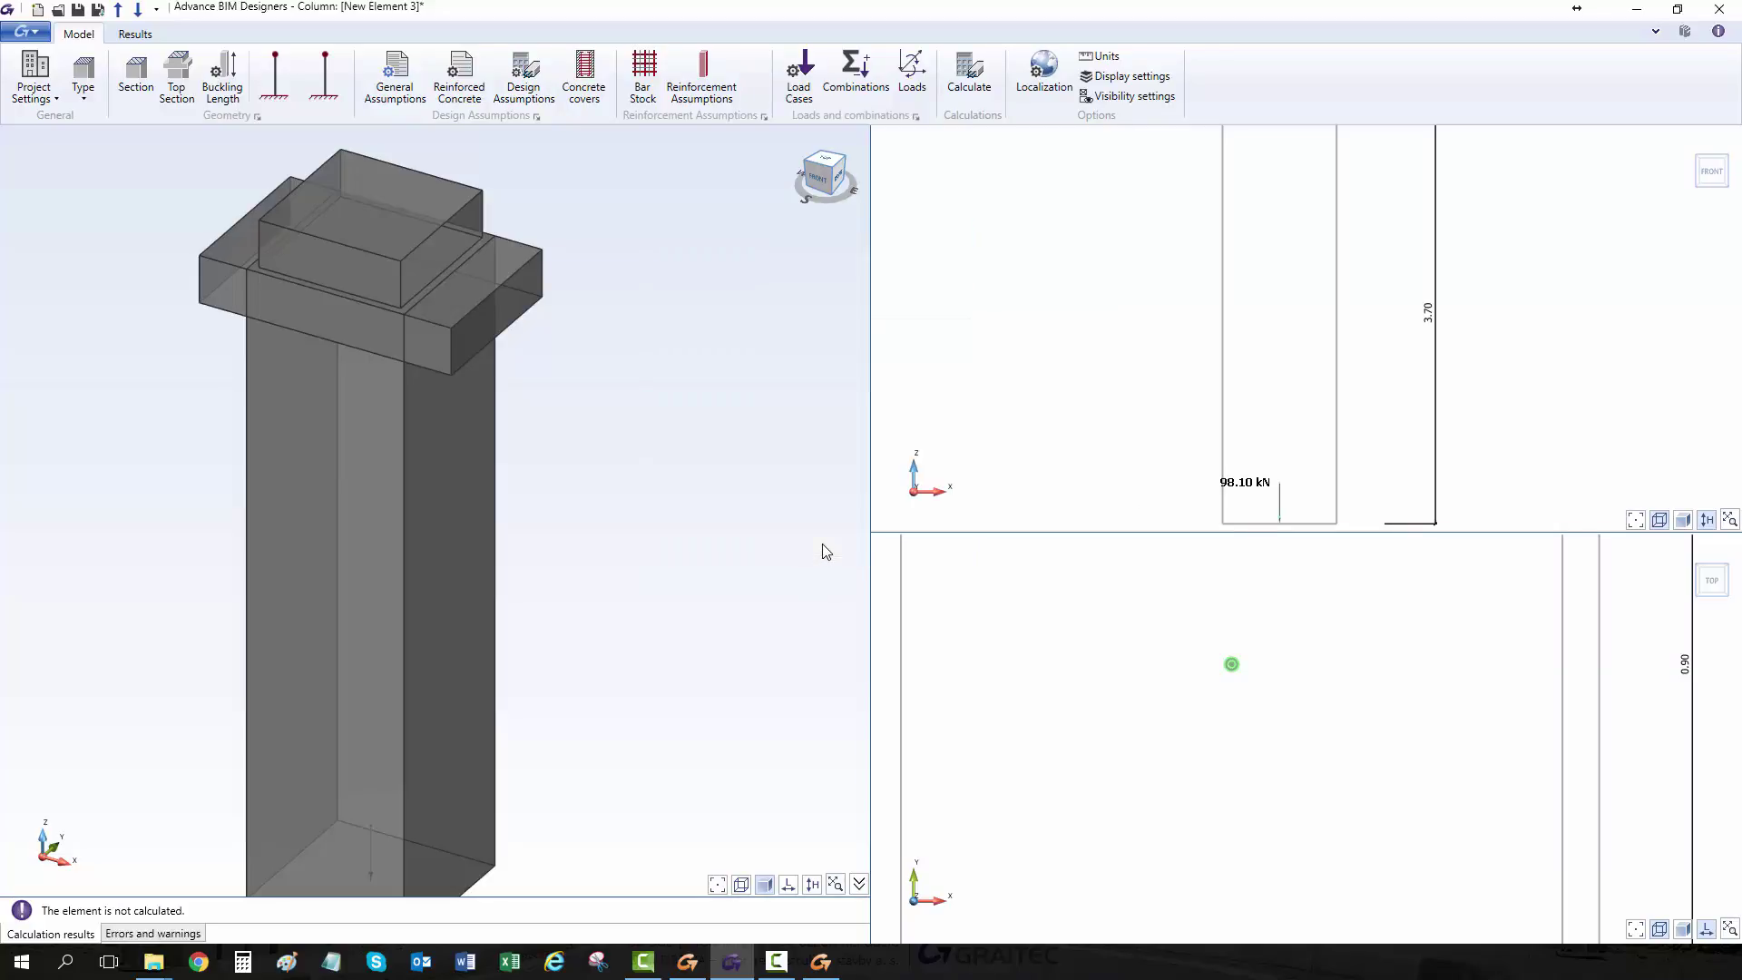
Review the column's calculation method, concrete covers and bar stock, accepting the existing settings in each.
click(530, 91)
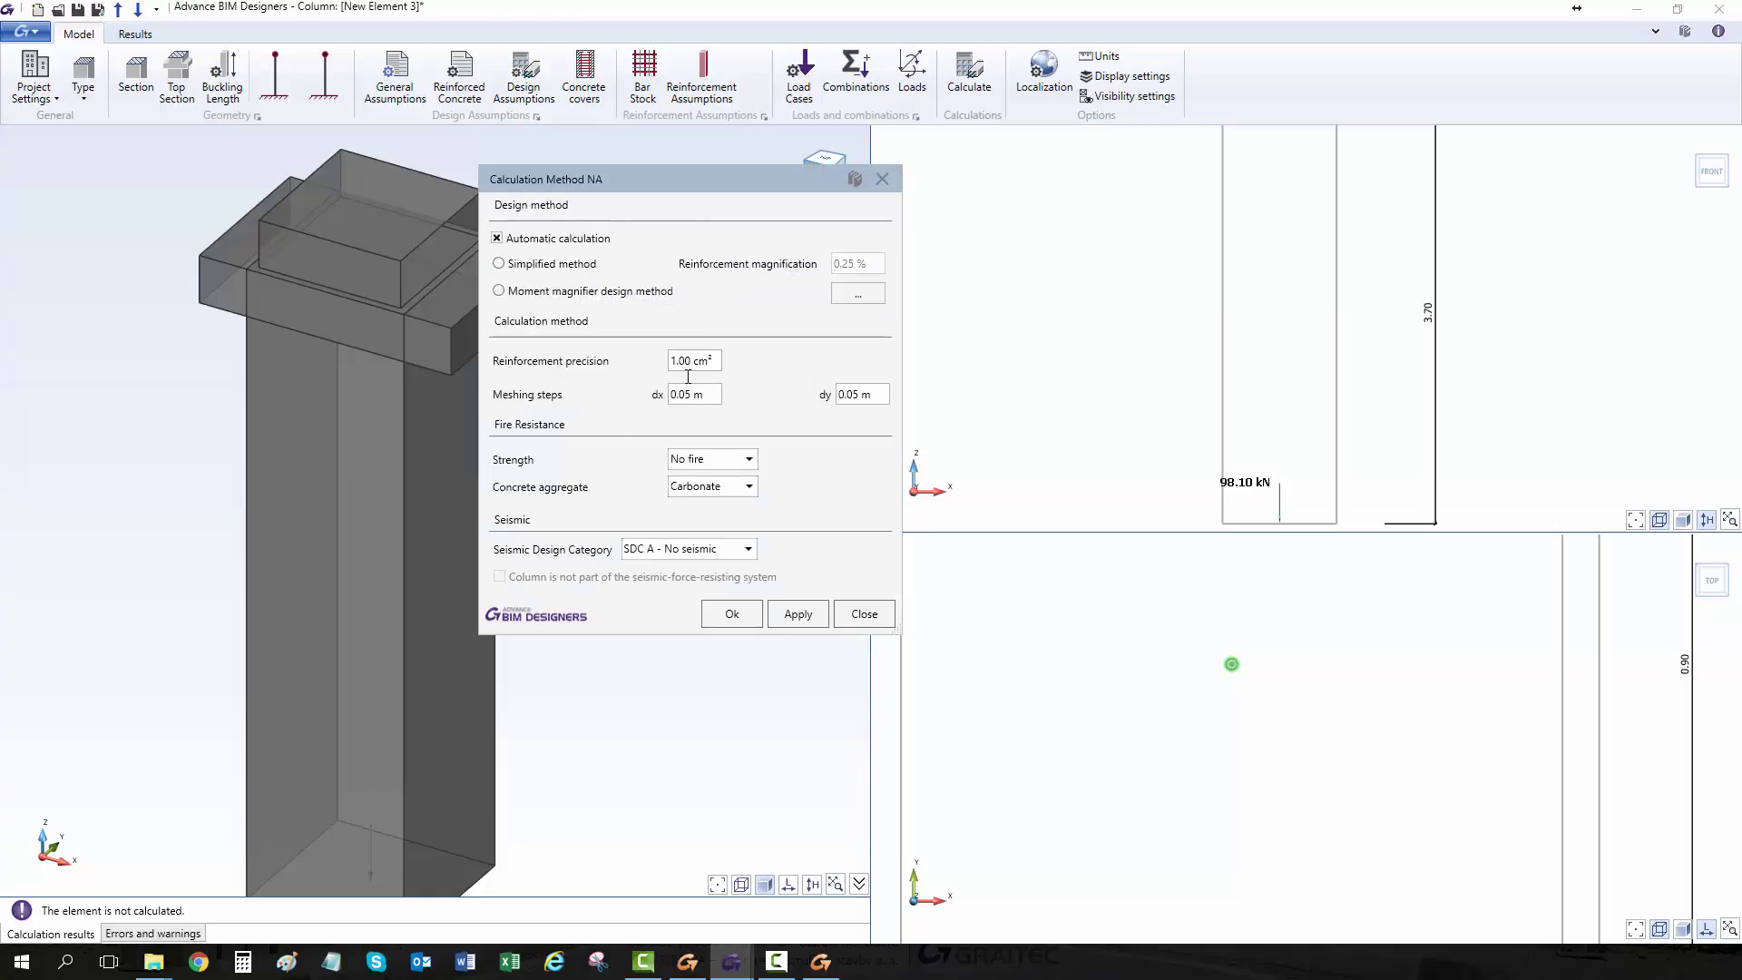
click(749, 615)
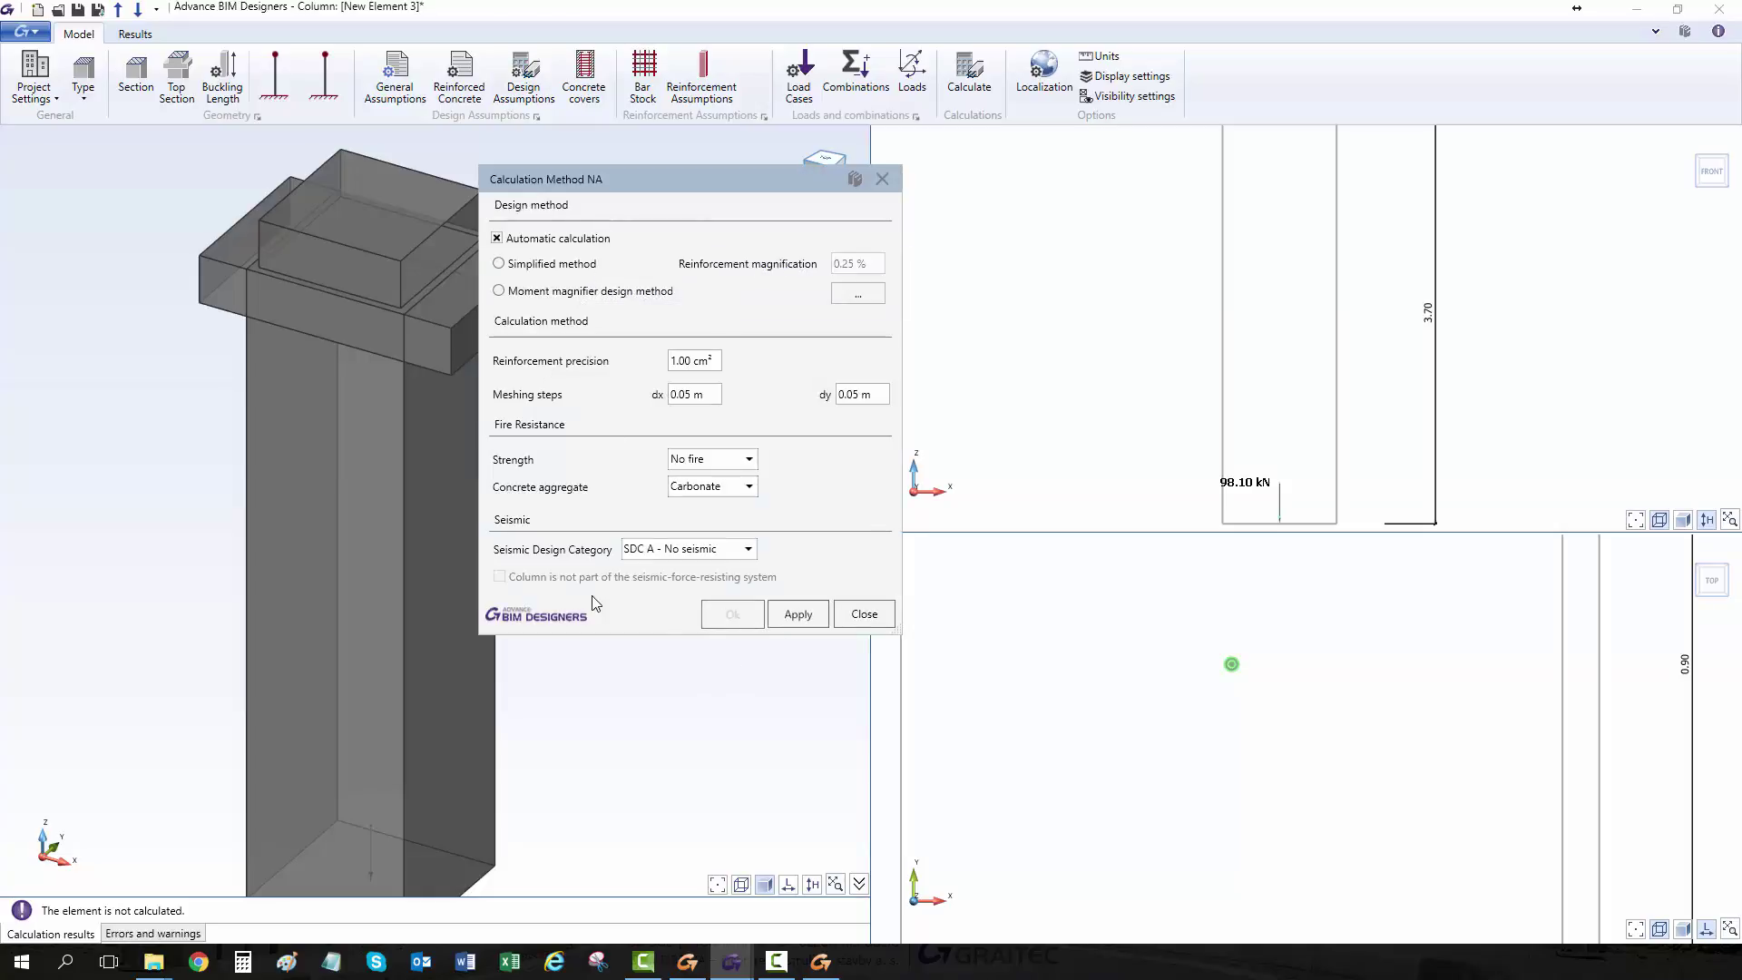
click(599, 66)
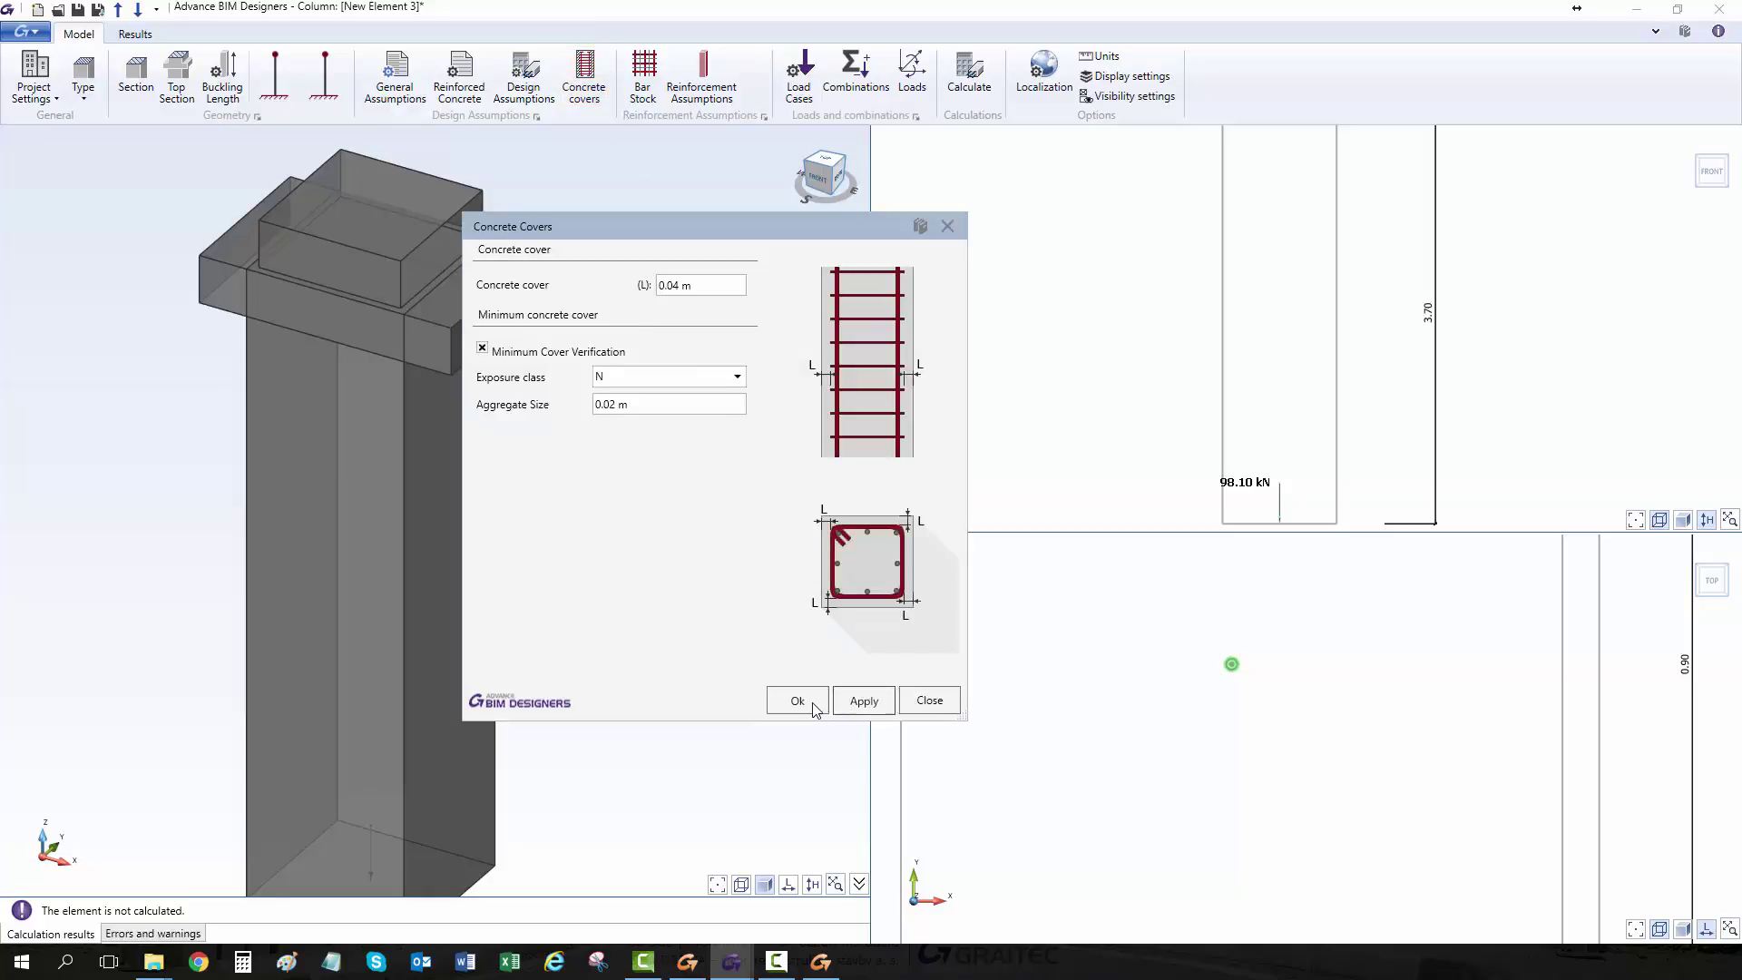
click(816, 705)
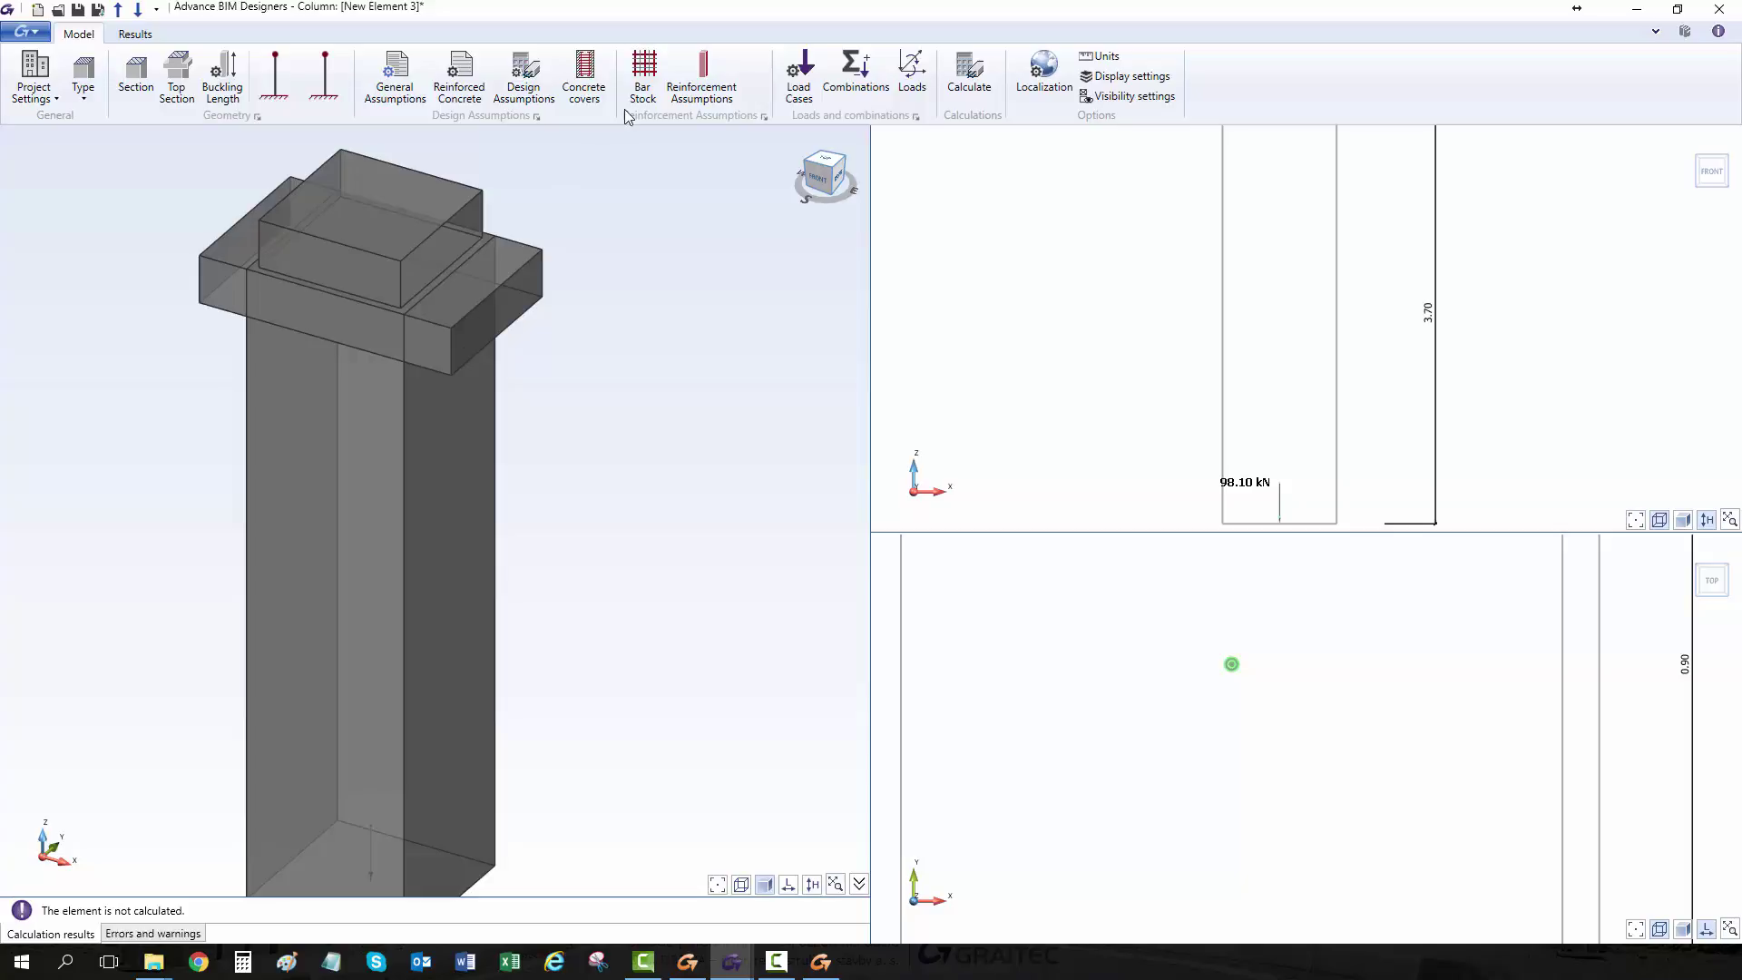
click(642, 83)
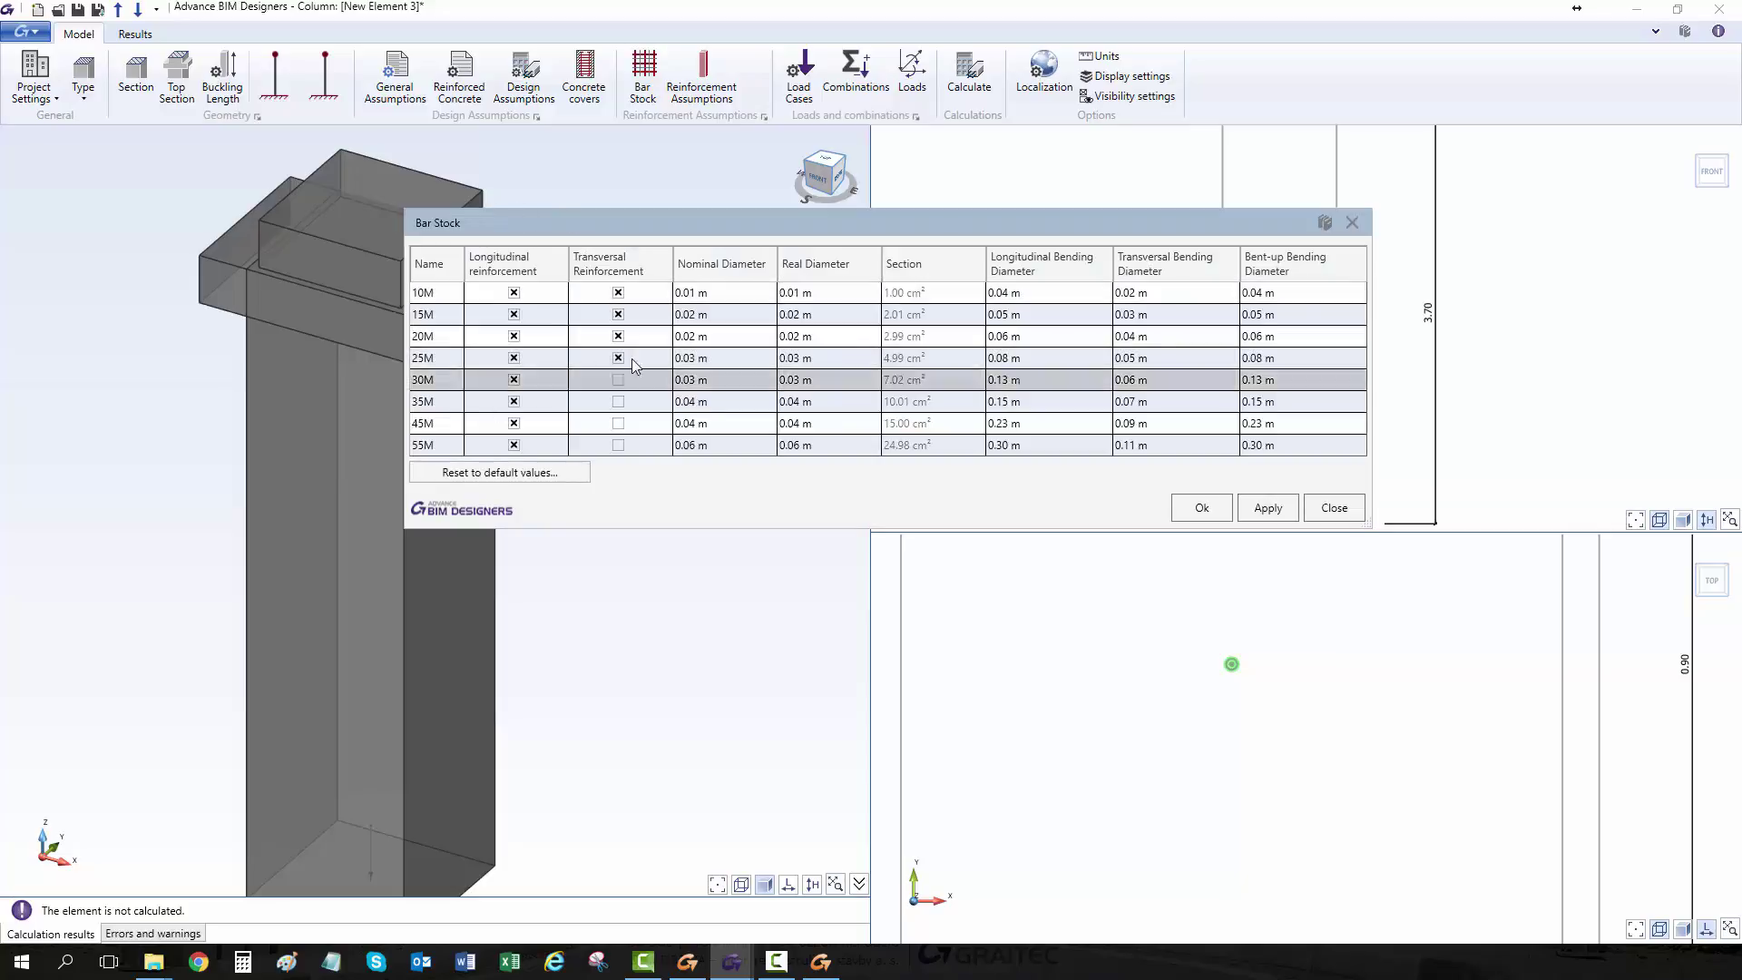
click(1225, 512)
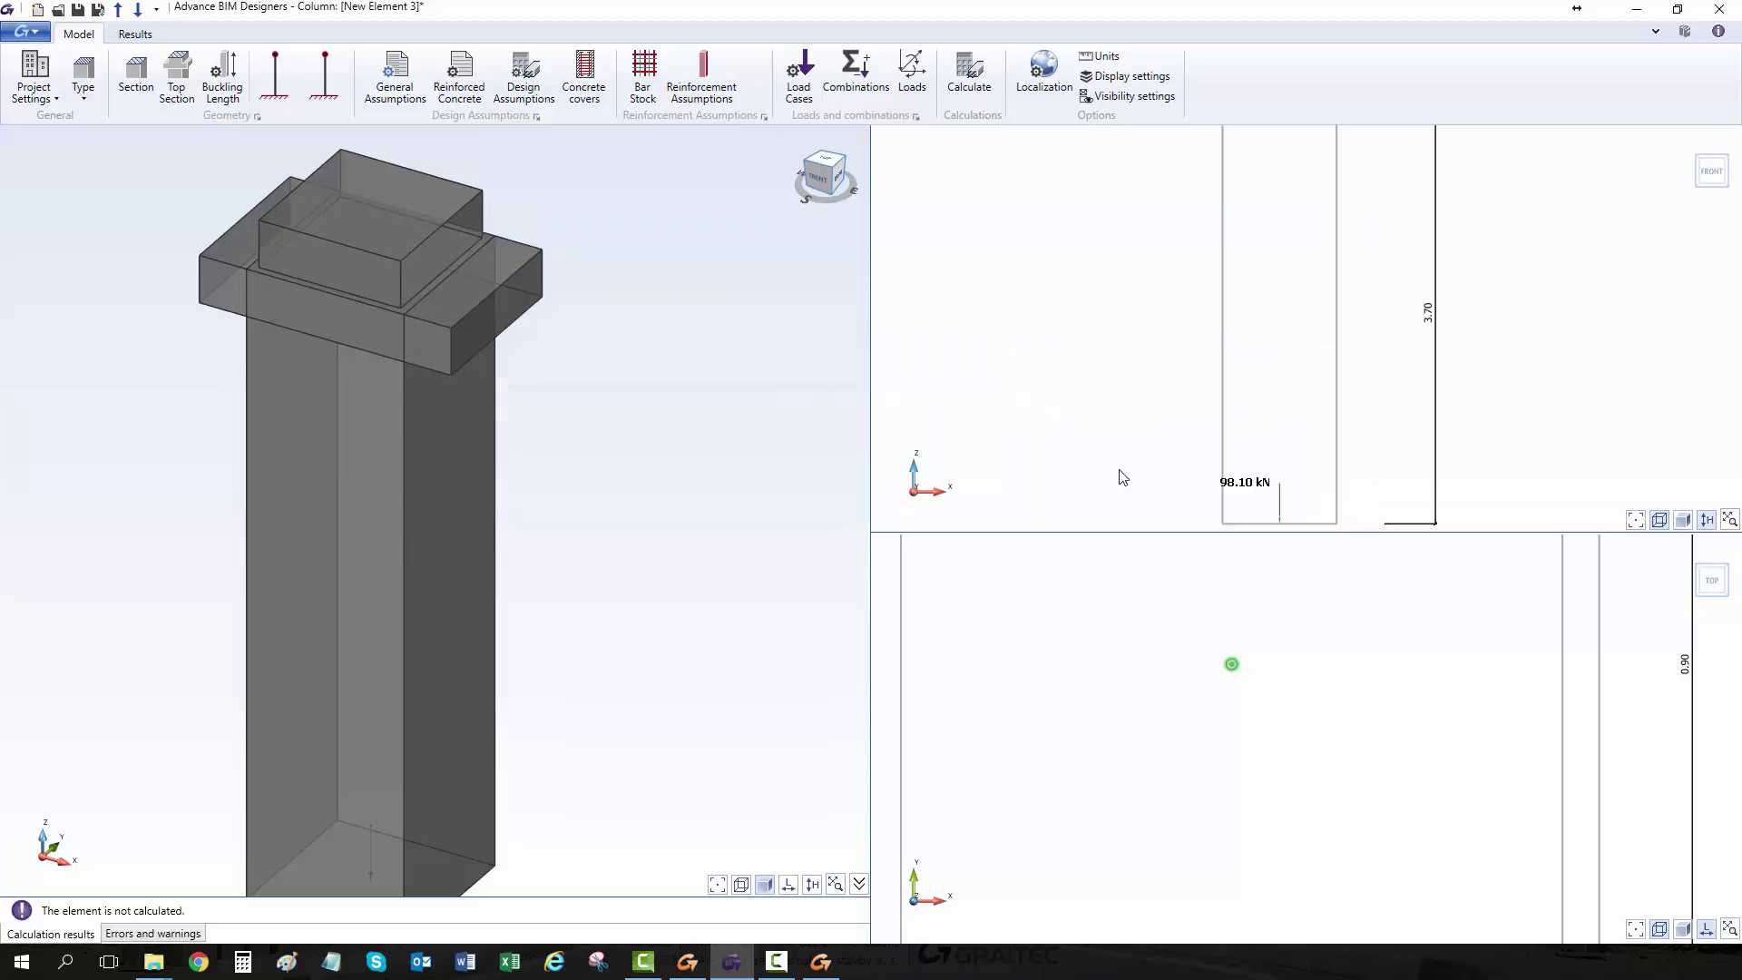
Review and accept the column's dead and live load cases and its load combinations.
click(793, 76)
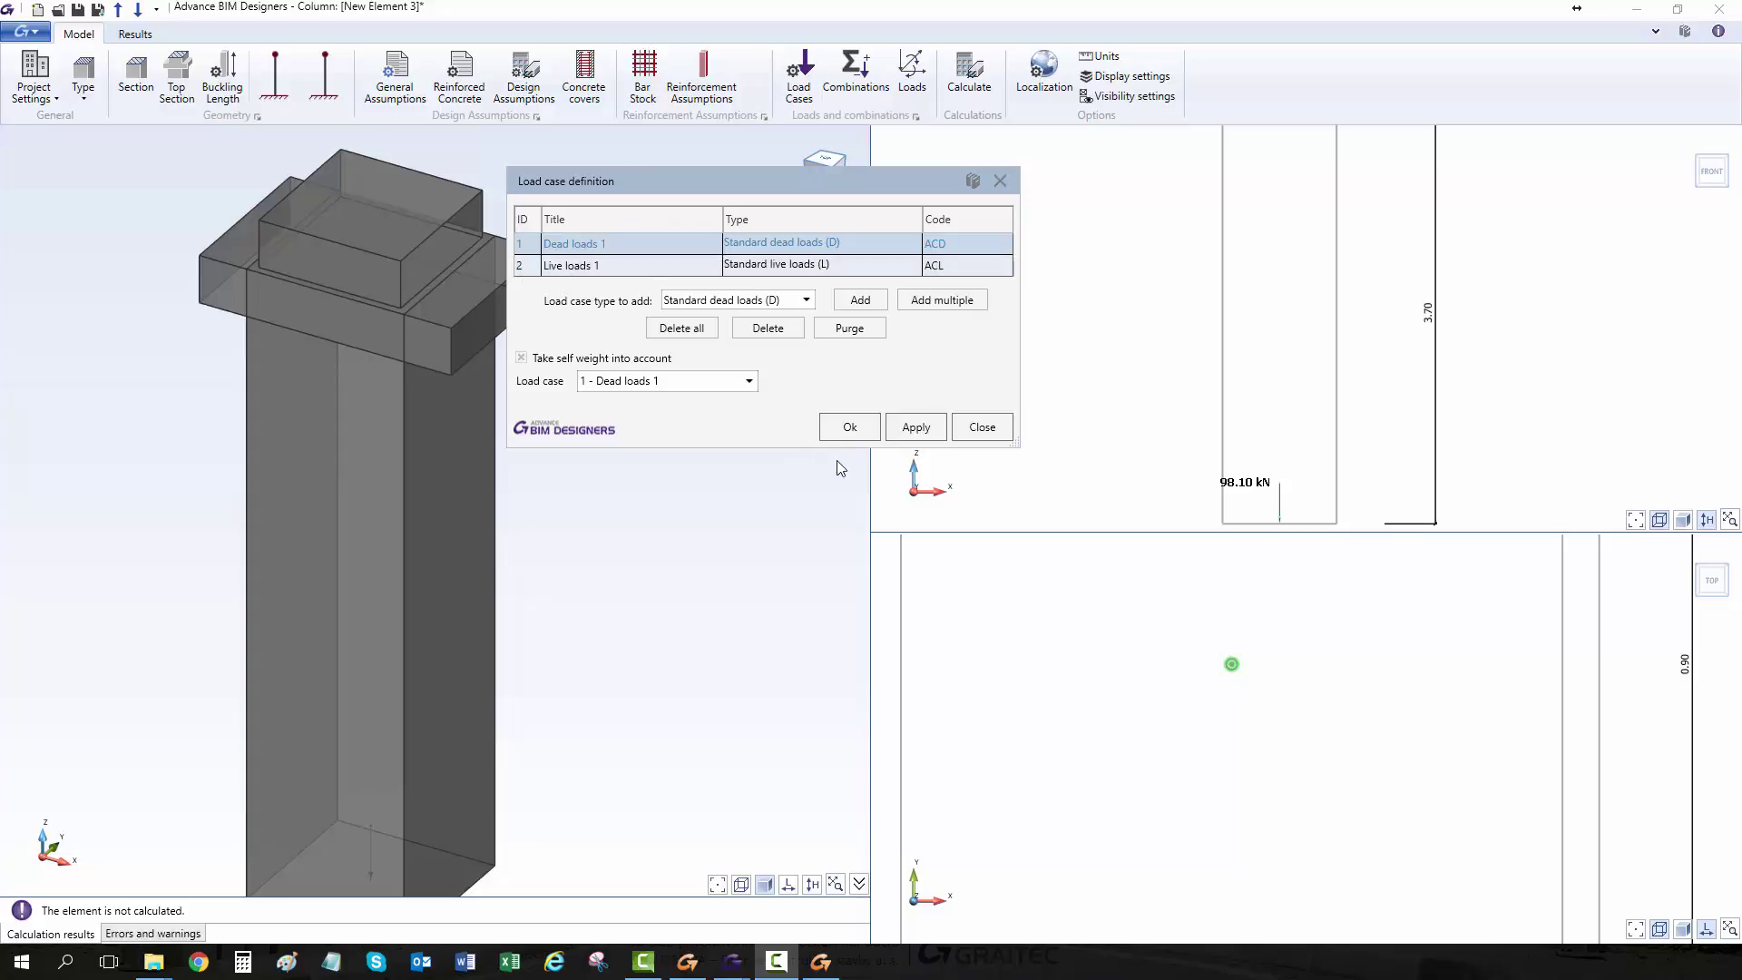
click(846, 430)
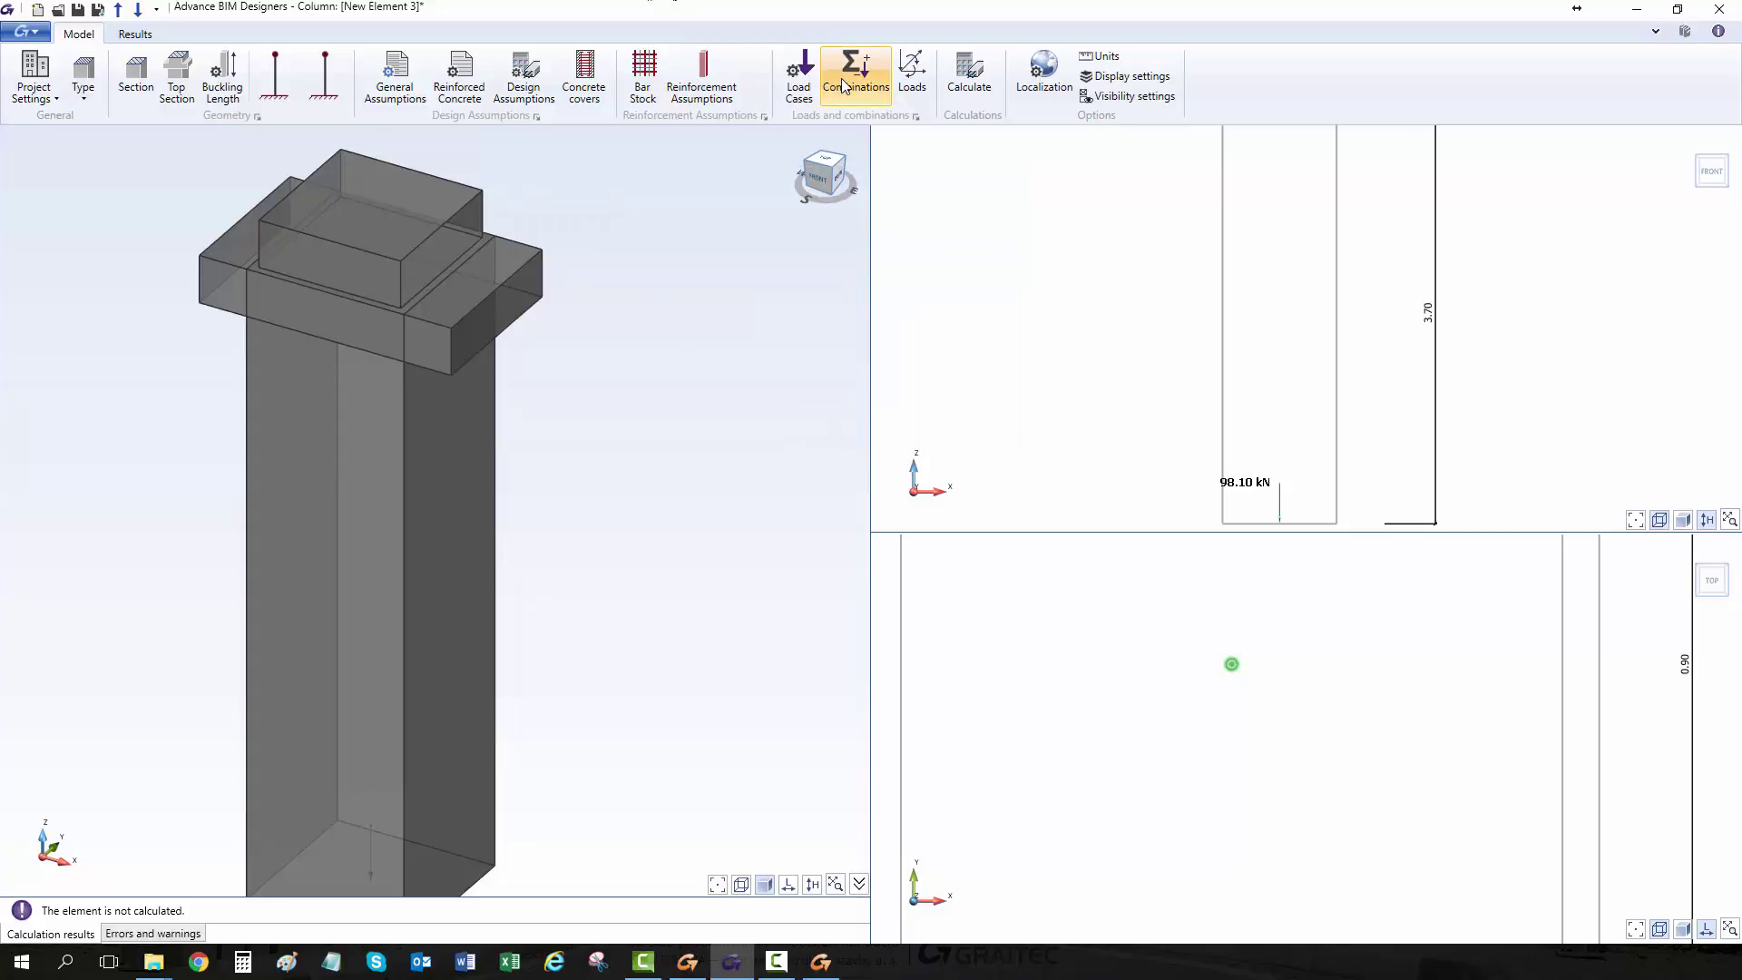
click(841, 78)
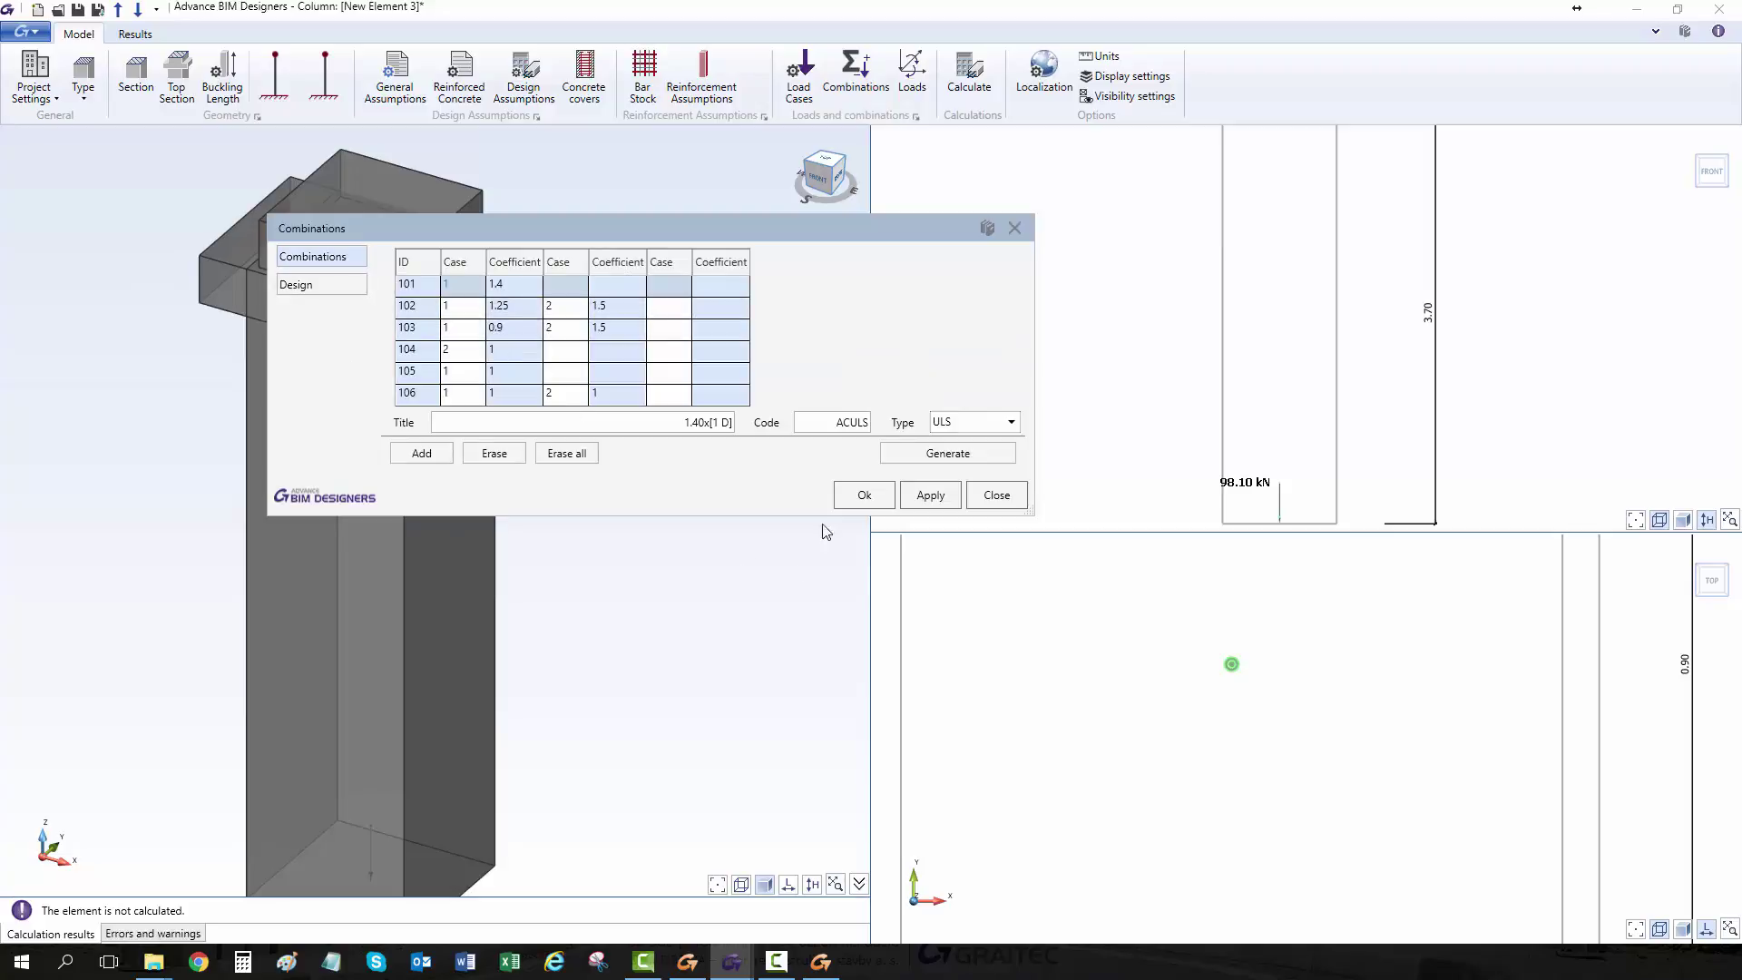
click(864, 495)
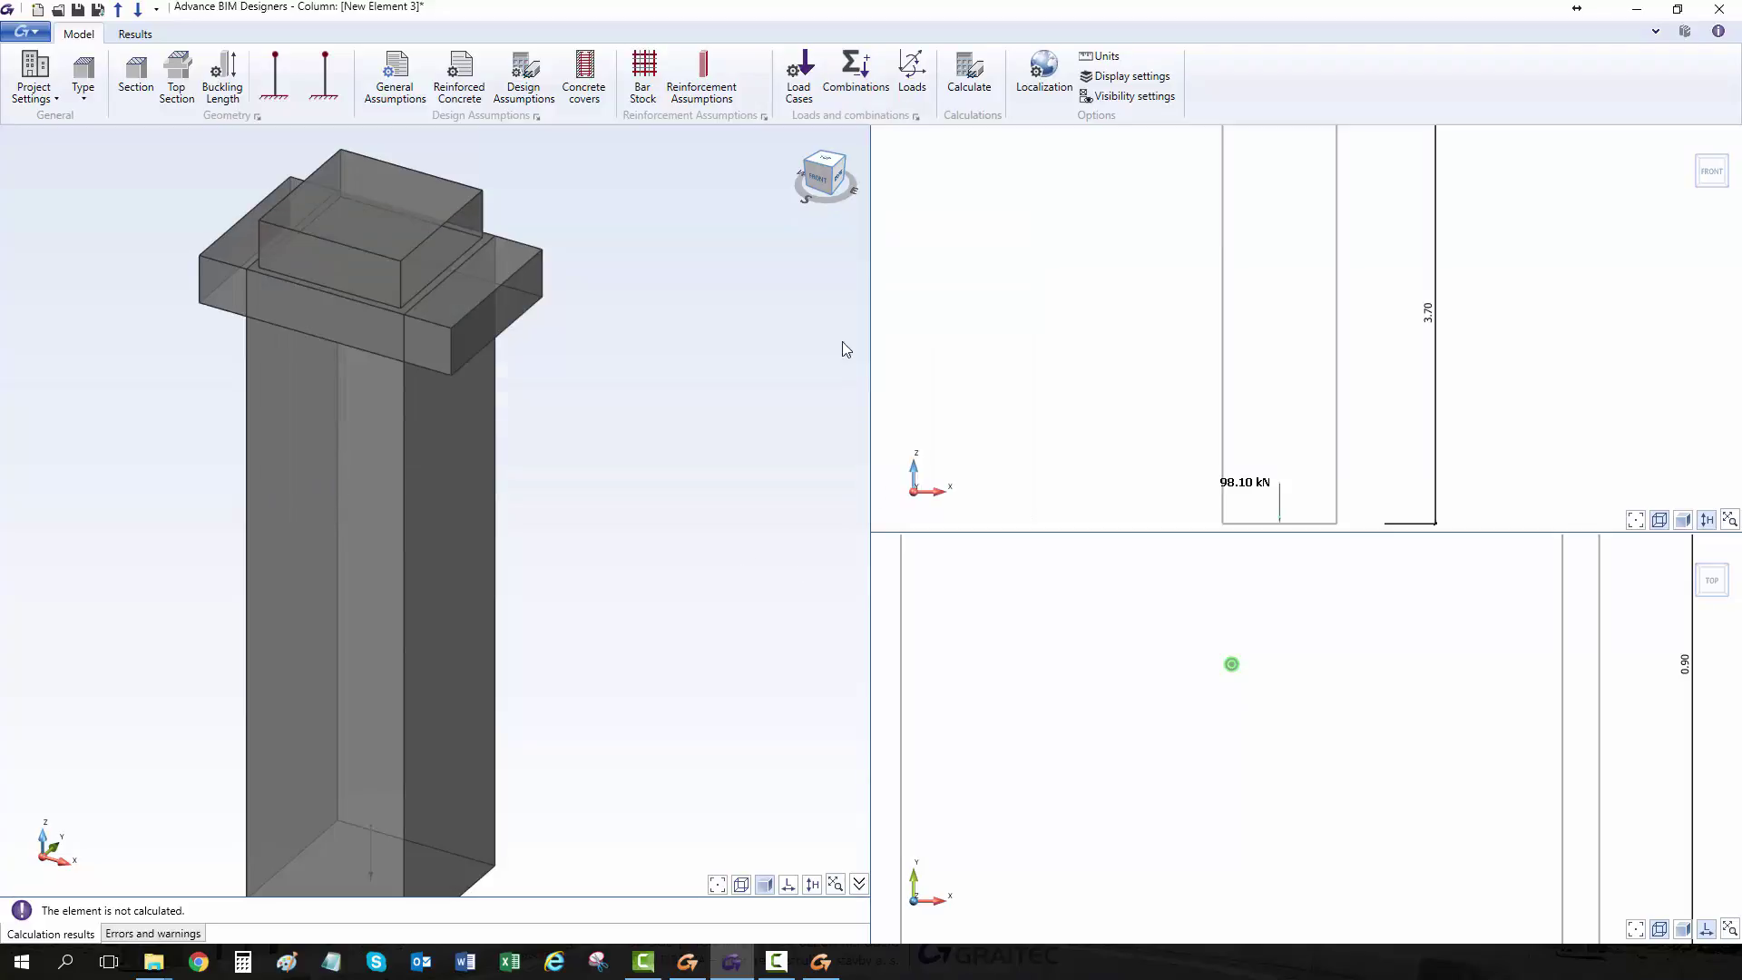
Set the column's top dead load to N 897 kN, Mx -21.52 kN·m and My 16.83 kN·m.
click(913, 66)
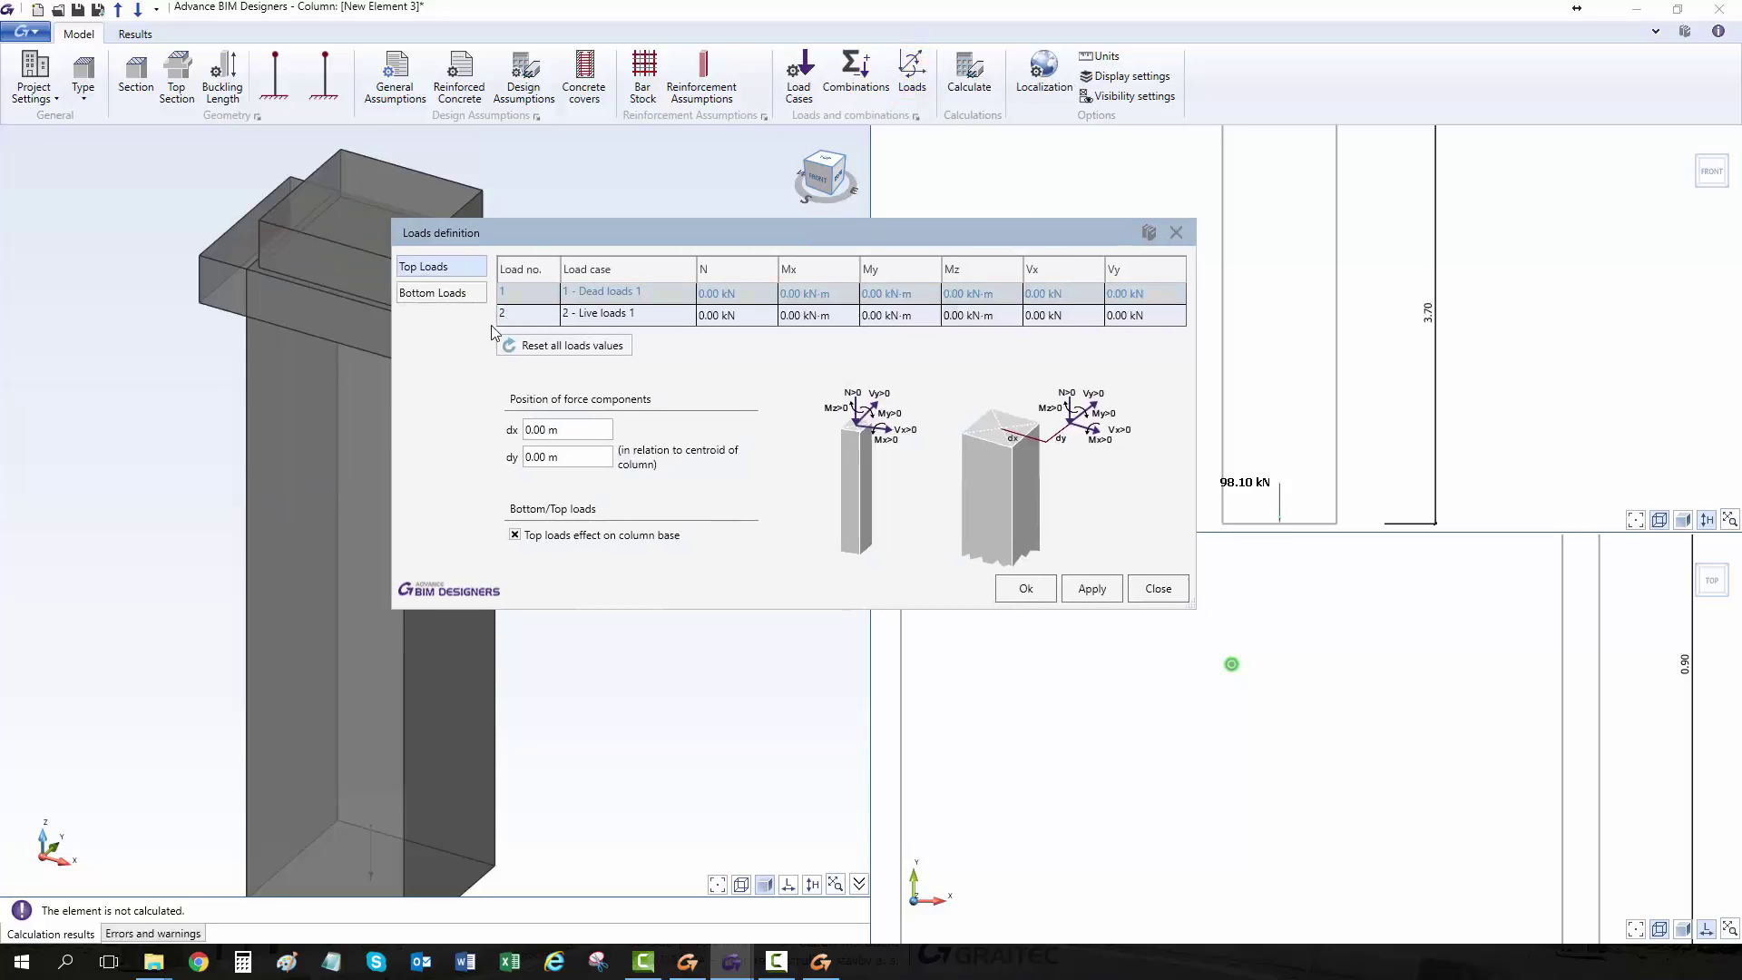
click(716, 293)
text(897)
click(822, 296)
key(BackSpace)
text(-21.52)
key(Tab)
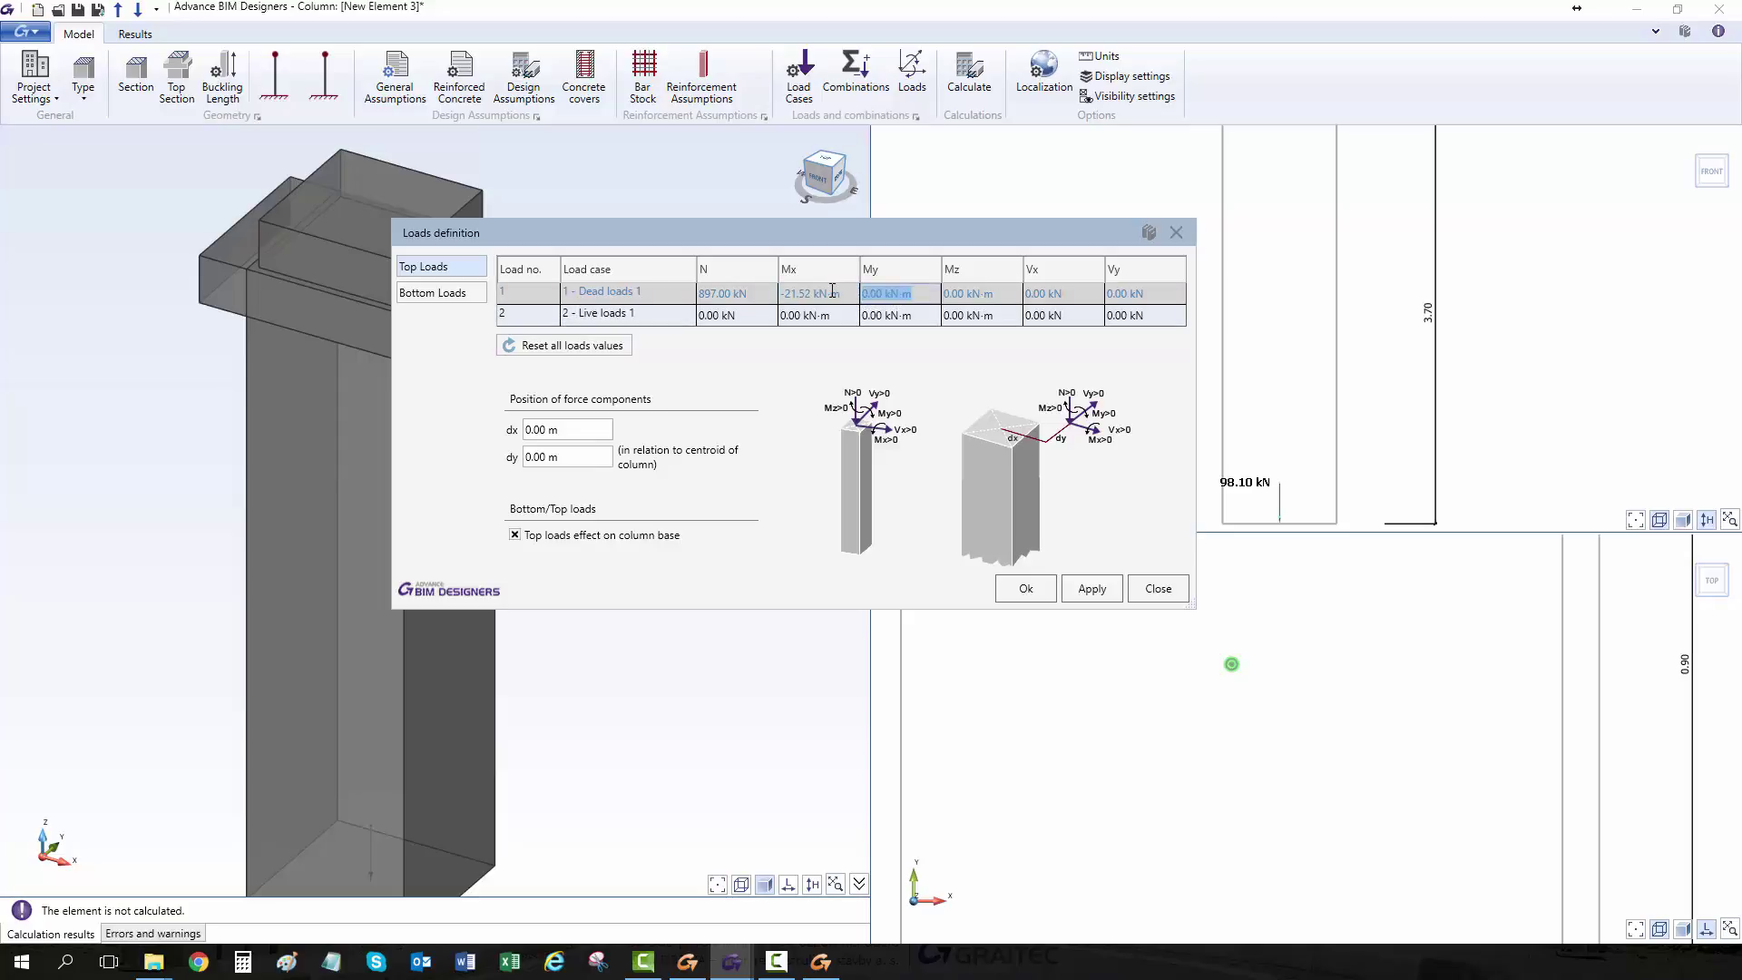
text(16.83)
Complete the top dead load with Mz -1.57 kN·m, Vx 6.79 kN and Vy -8.97 kN.
click(1012, 292)
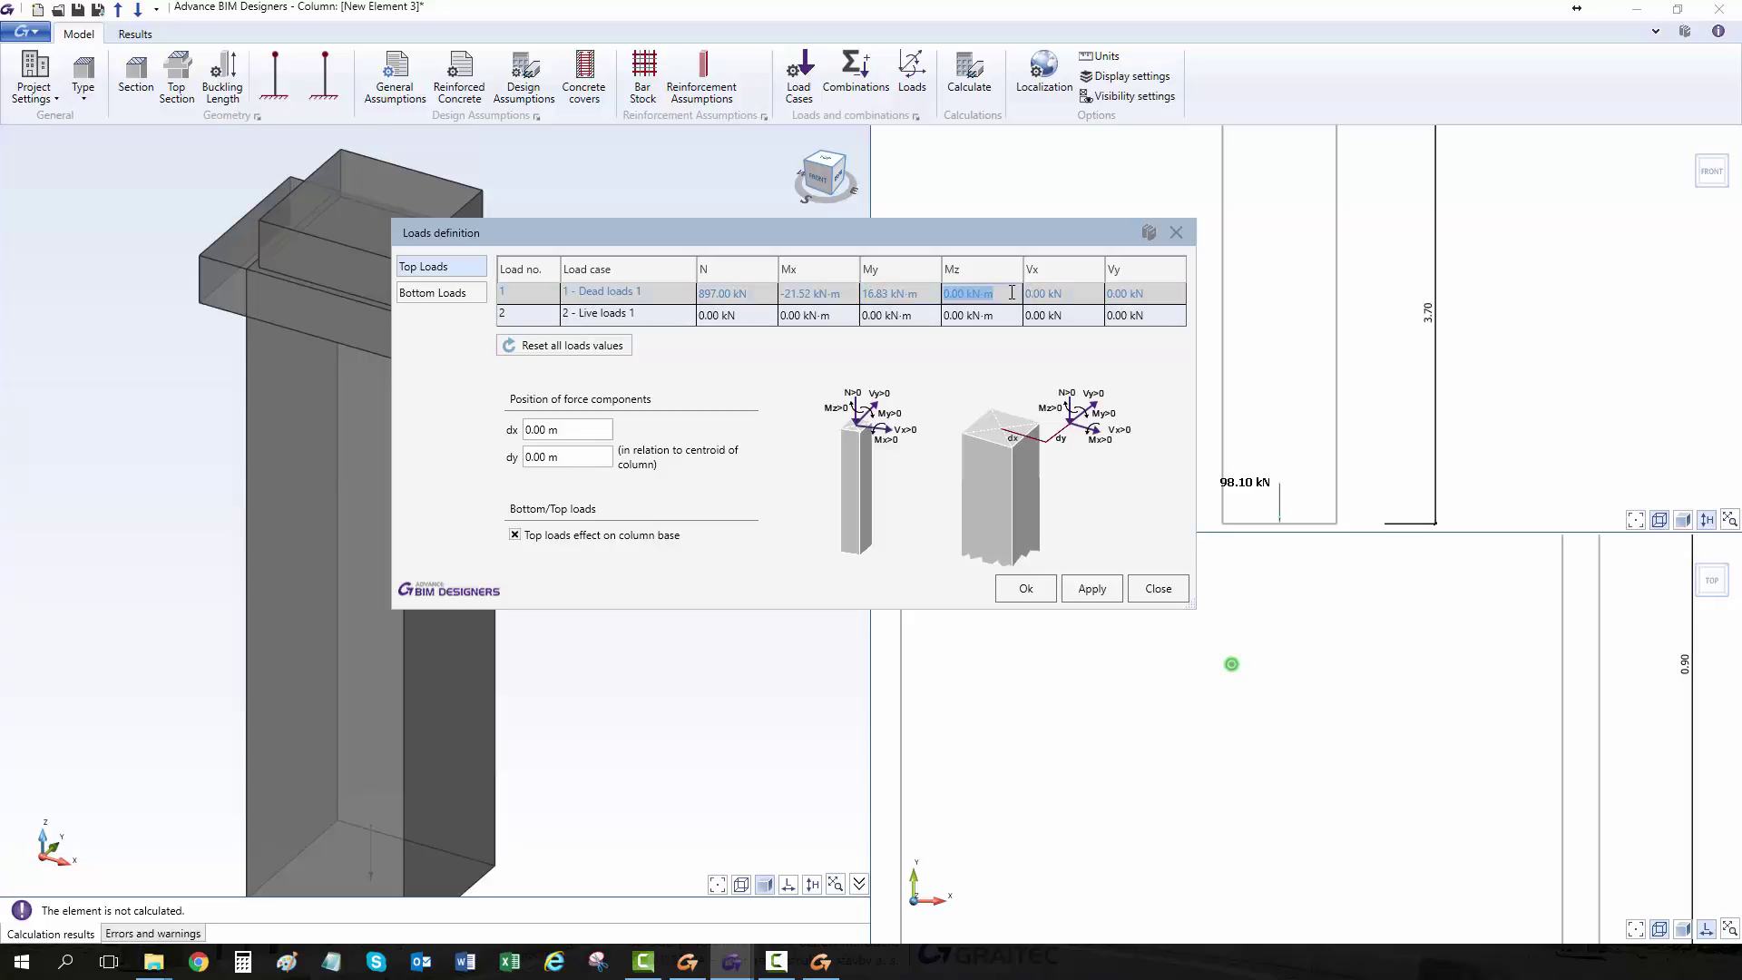
text(-1.57)
key(Tab)
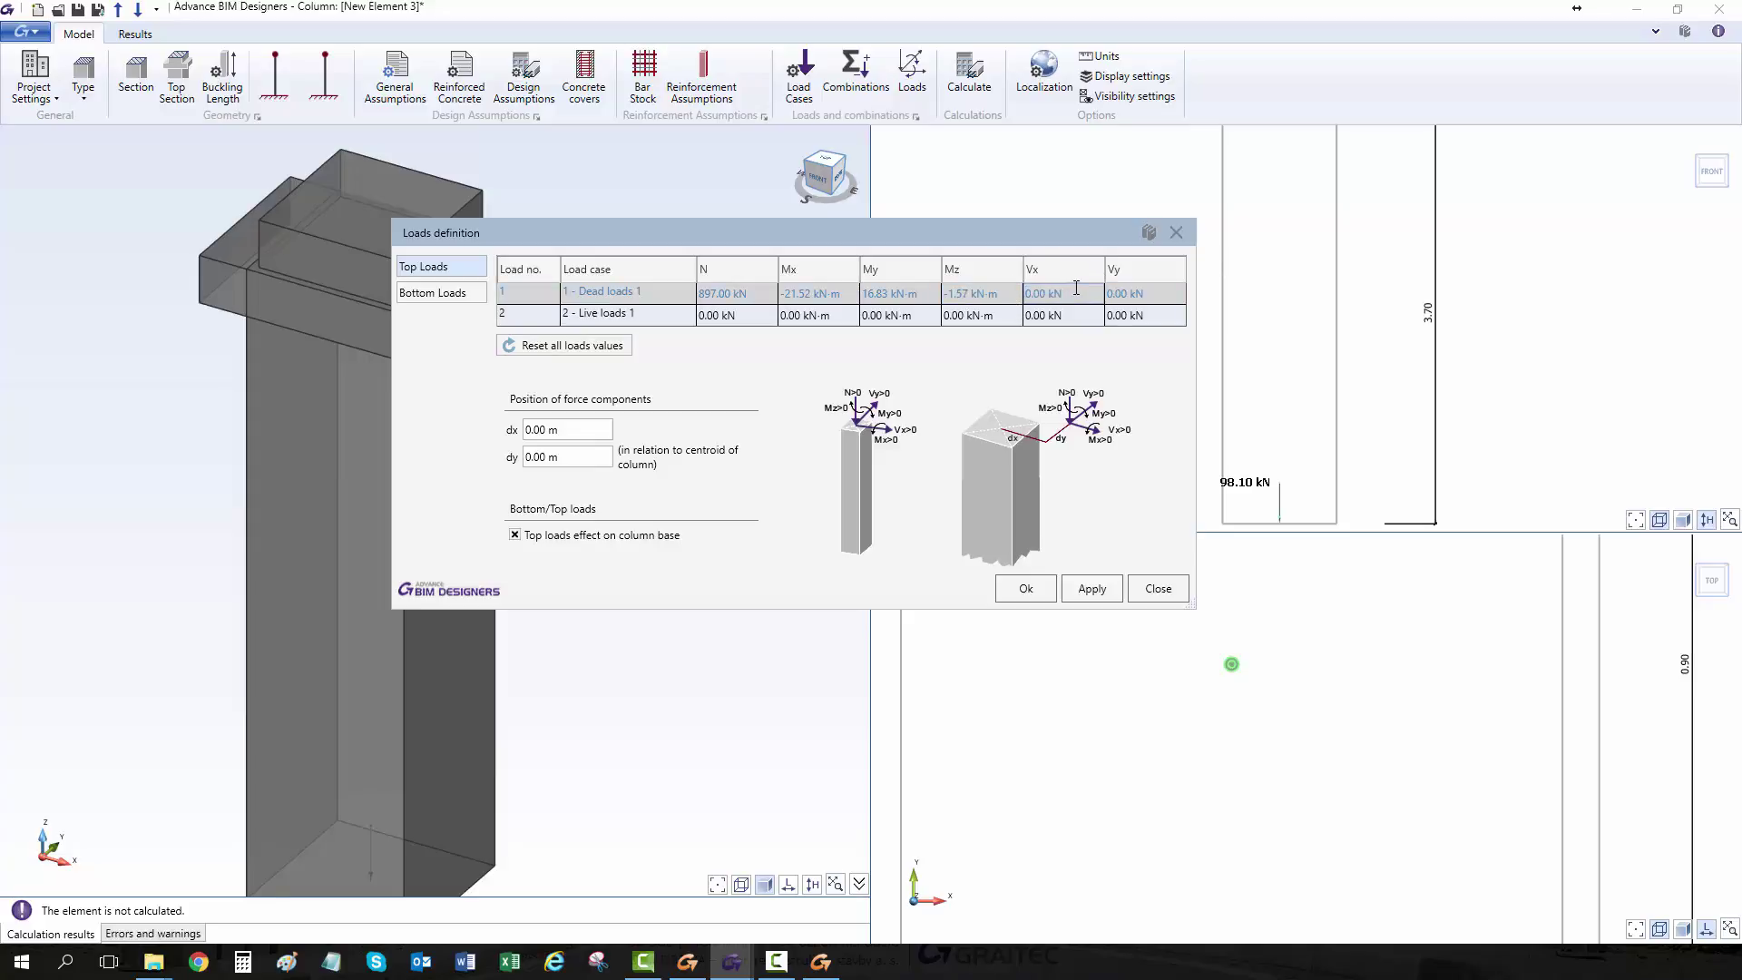
drag(1076, 287, 978, 302)
text(6.79)
click(1153, 296)
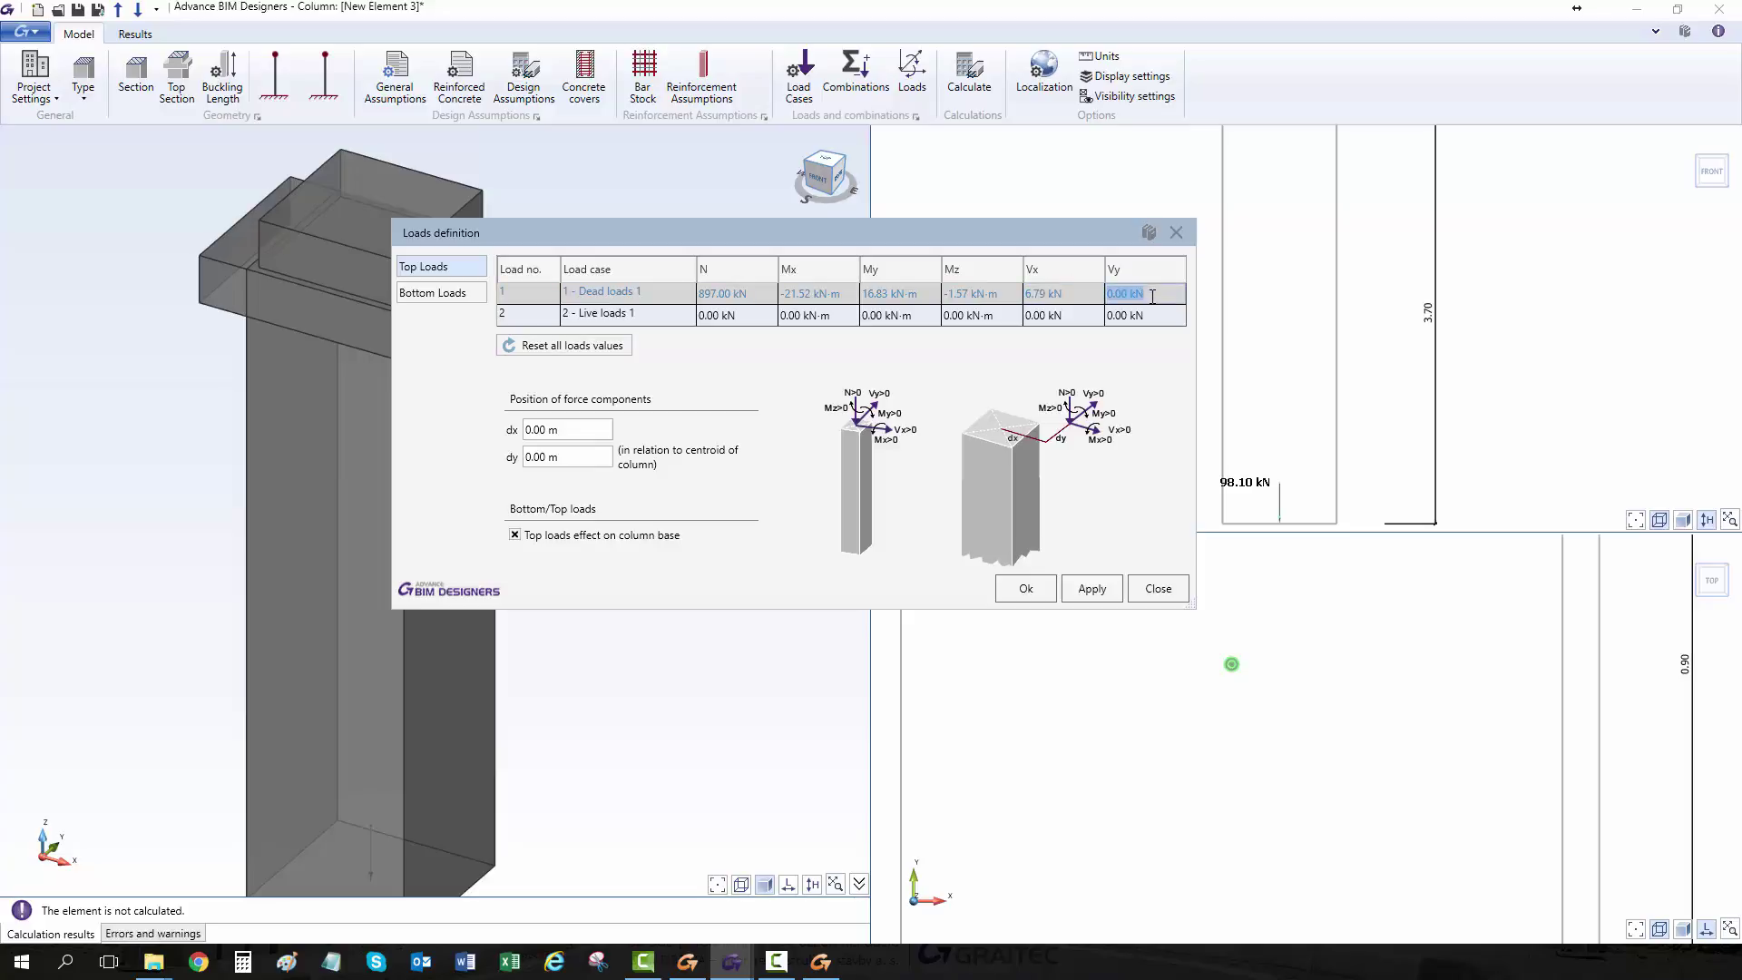
text(-8.97)
Set the column's top live load to N 172 kN, Mx -7.05 kN·m and My 6.25 kN·m.
click(728, 313)
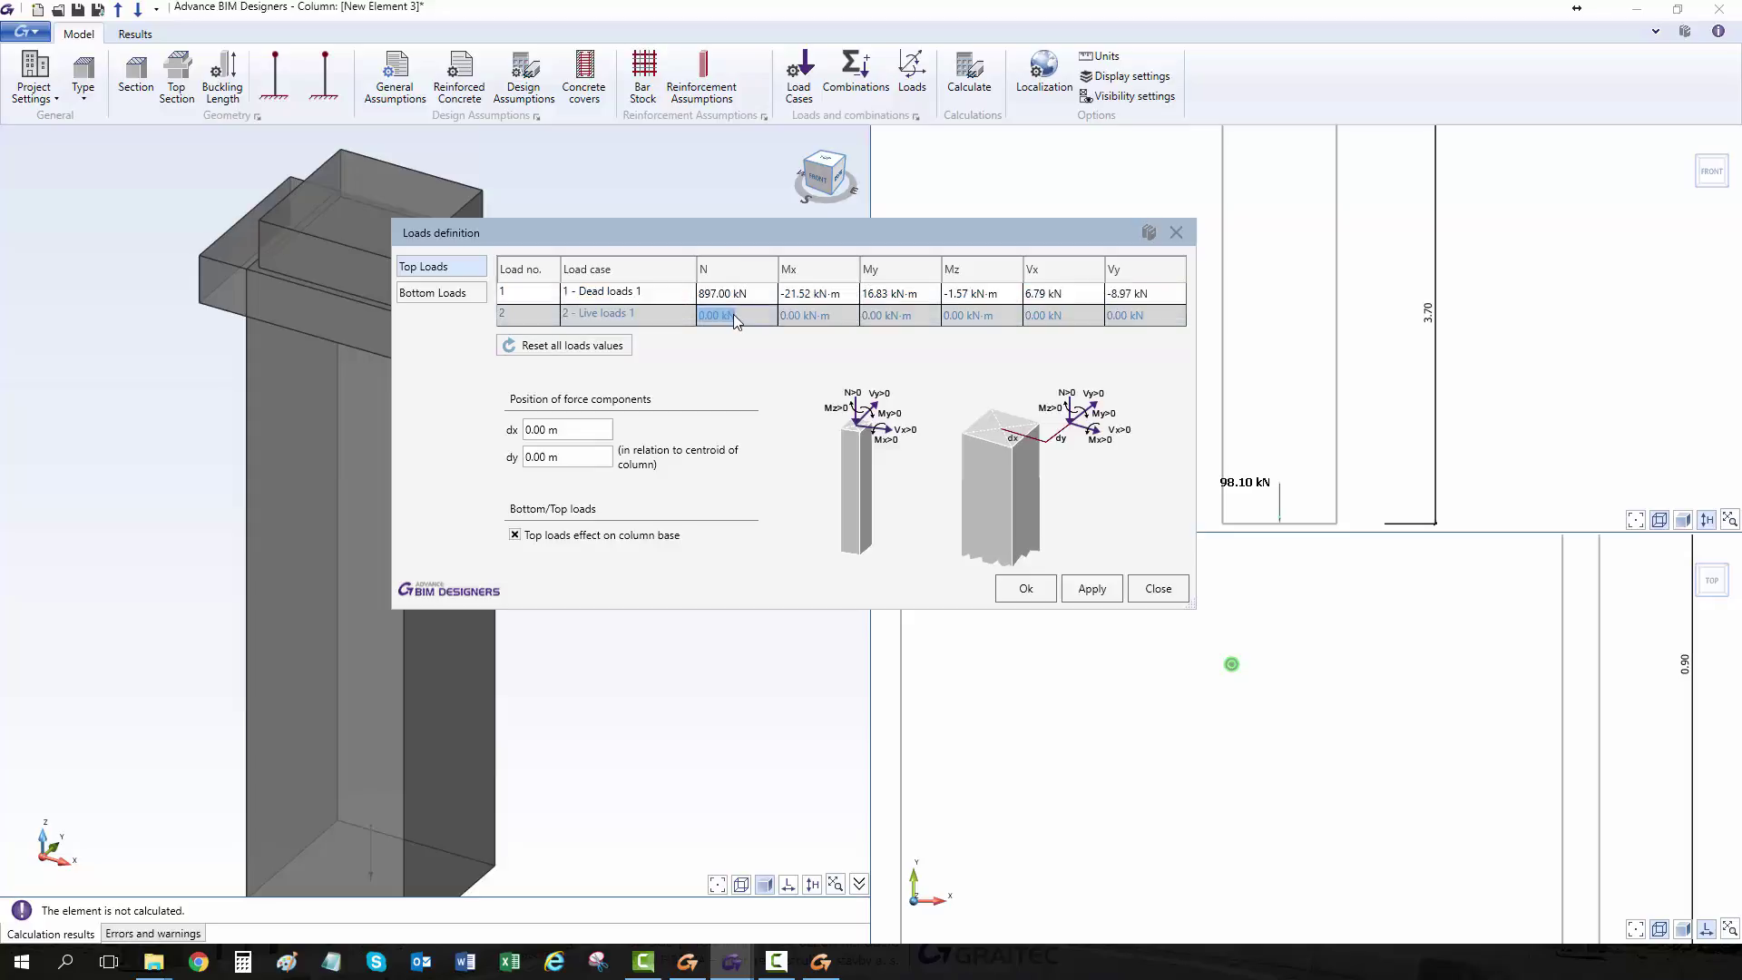
text(172)
click(830, 316)
text(-7.05)
click(887, 318)
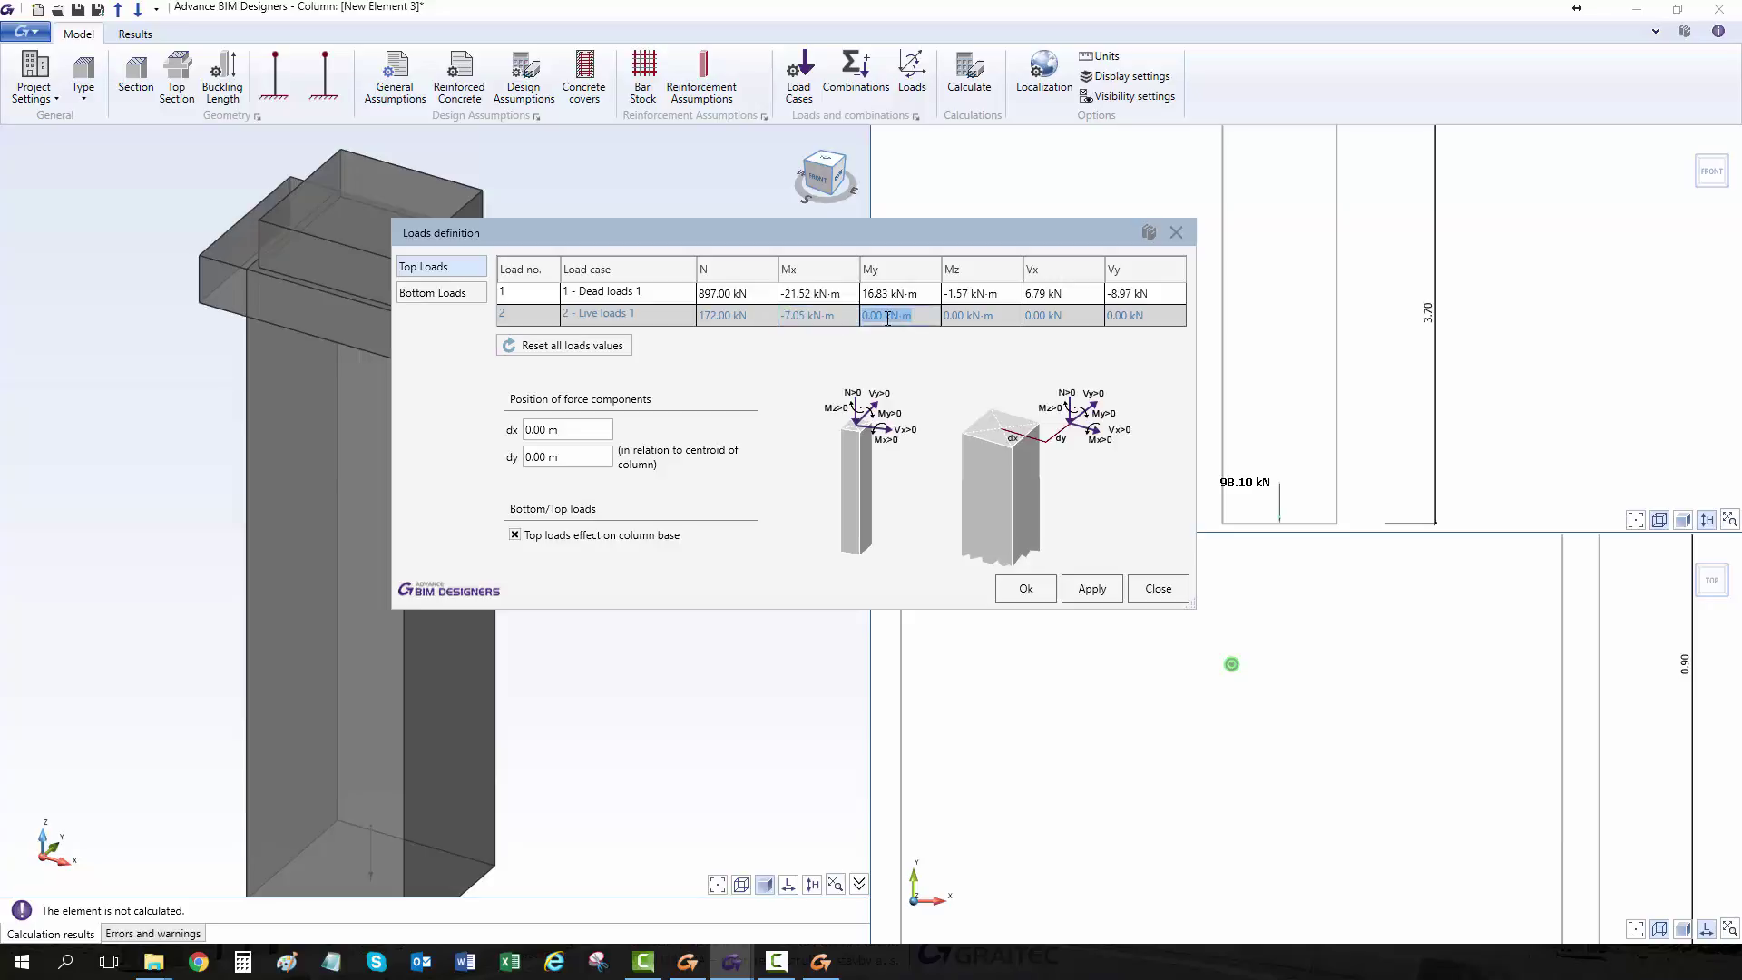
text(6.25)
Set the top live load's Vx to 2.39 kN and Vy to -2.90 kN, and accept the loads.
click(1010, 323)
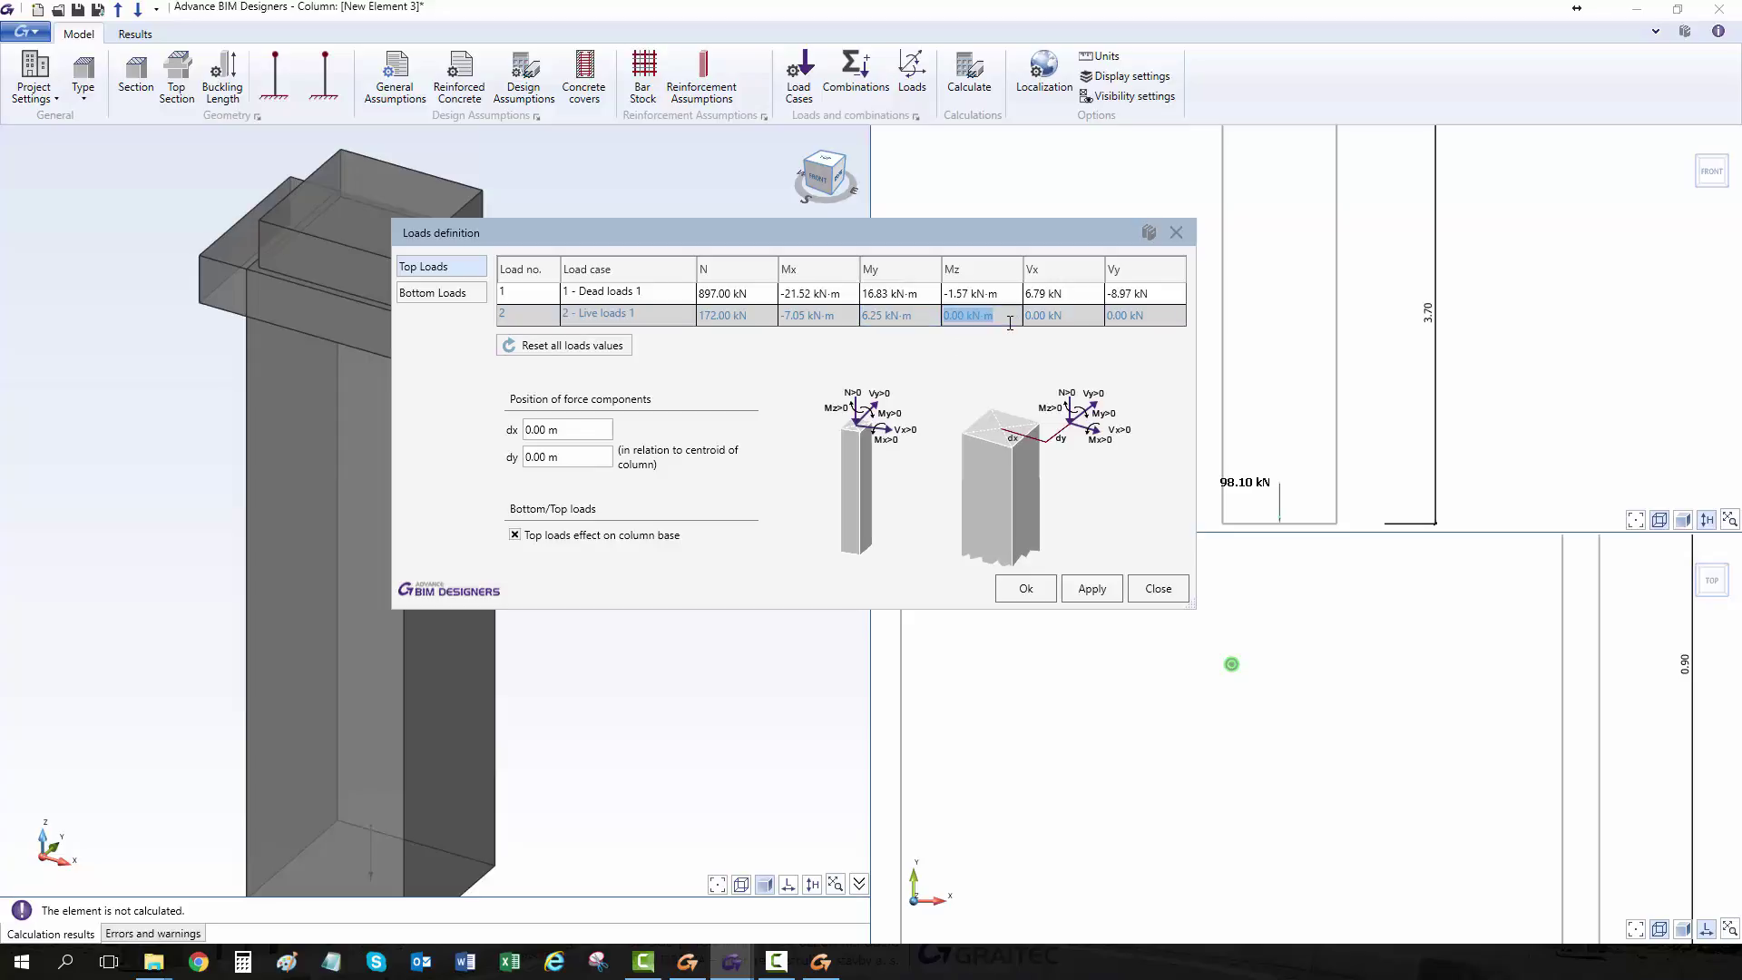
text(-53)
click(1066, 310)
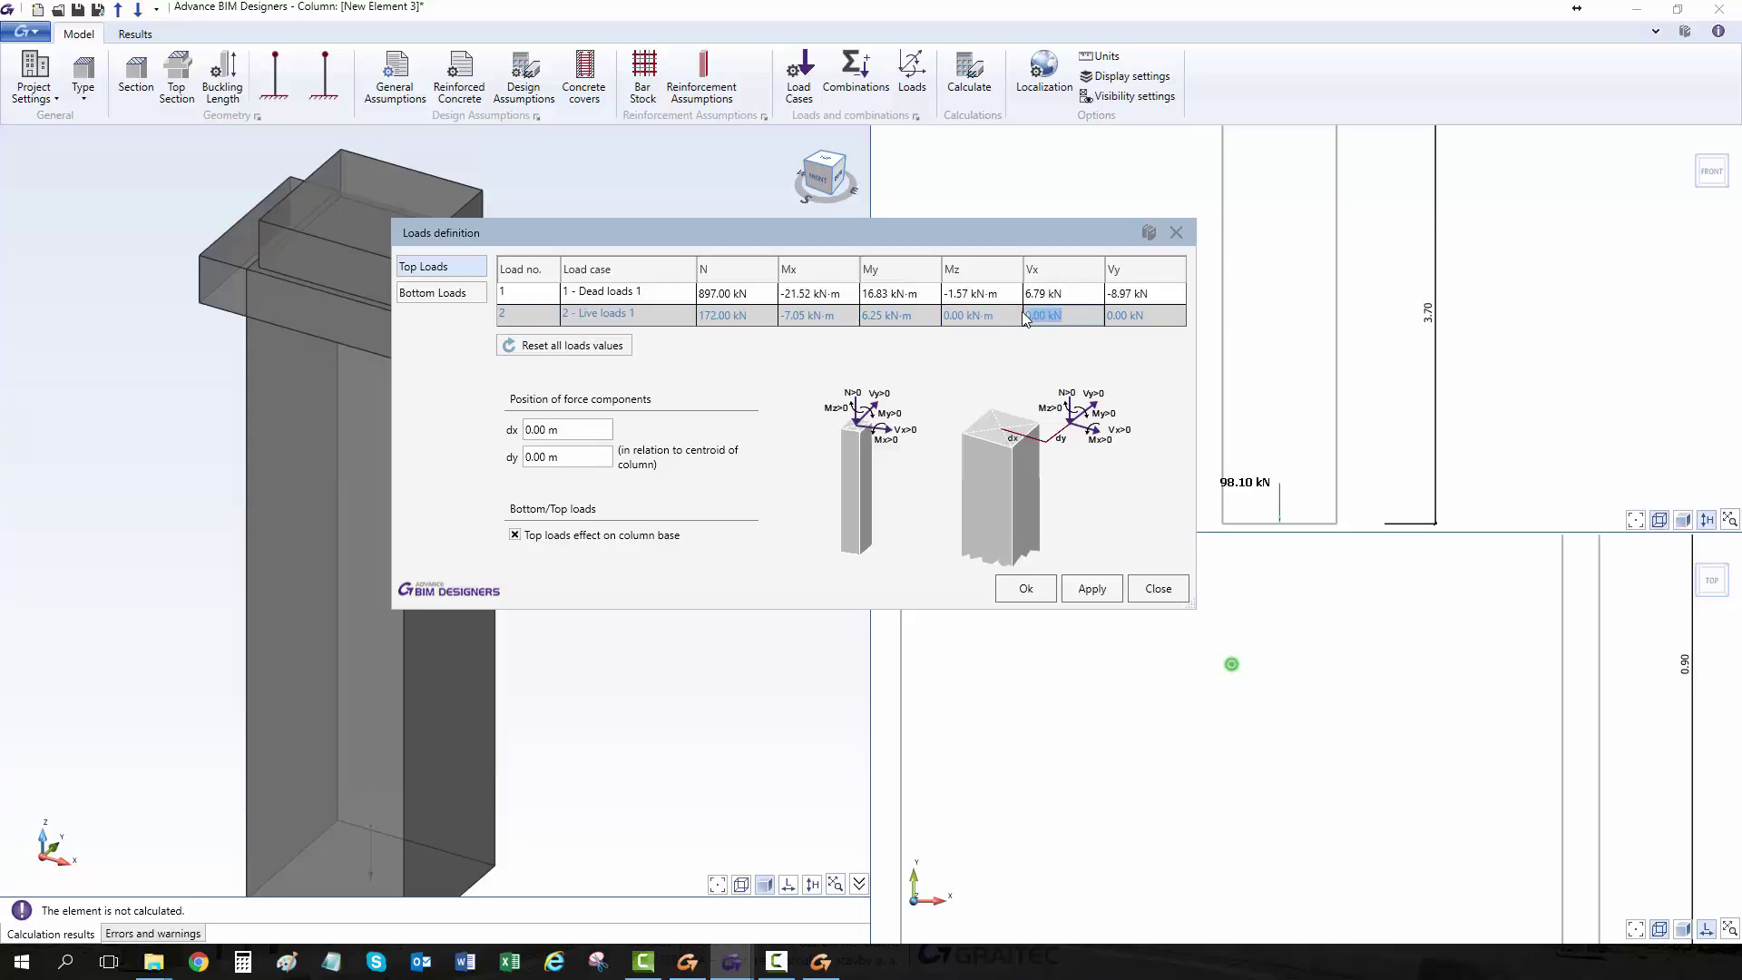
text(2.39)
click(1153, 315)
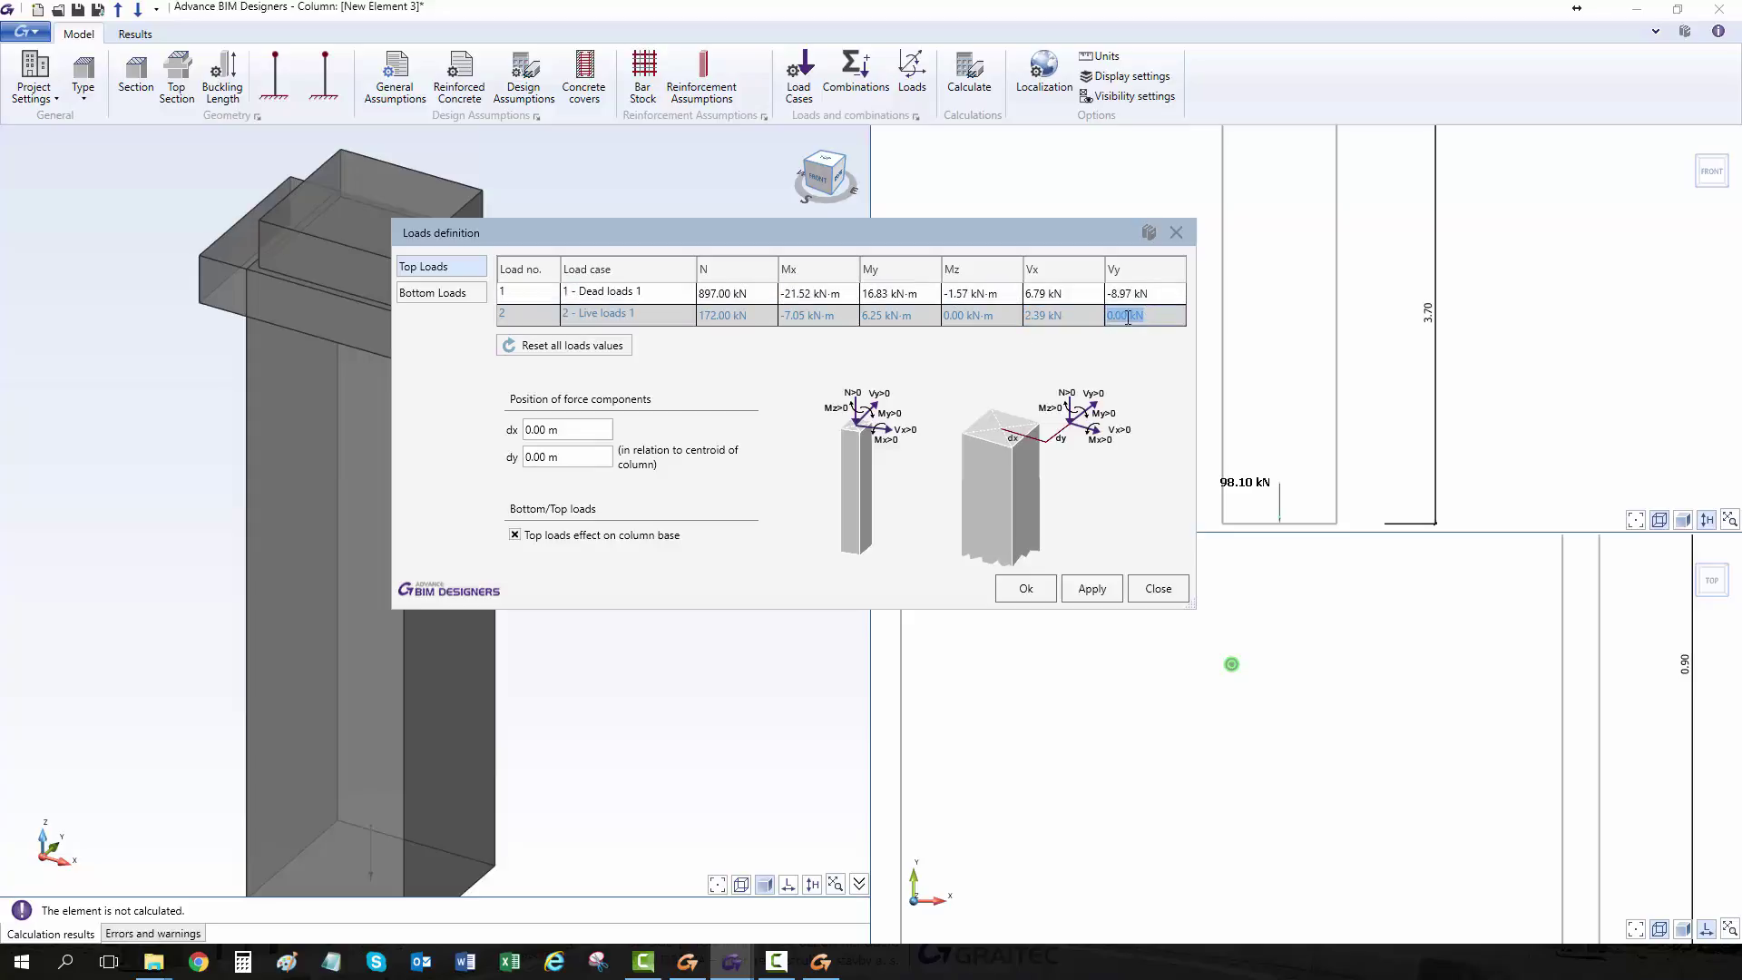
key(BackSpace)
text(-2.90)
click(1032, 594)
click(1030, 590)
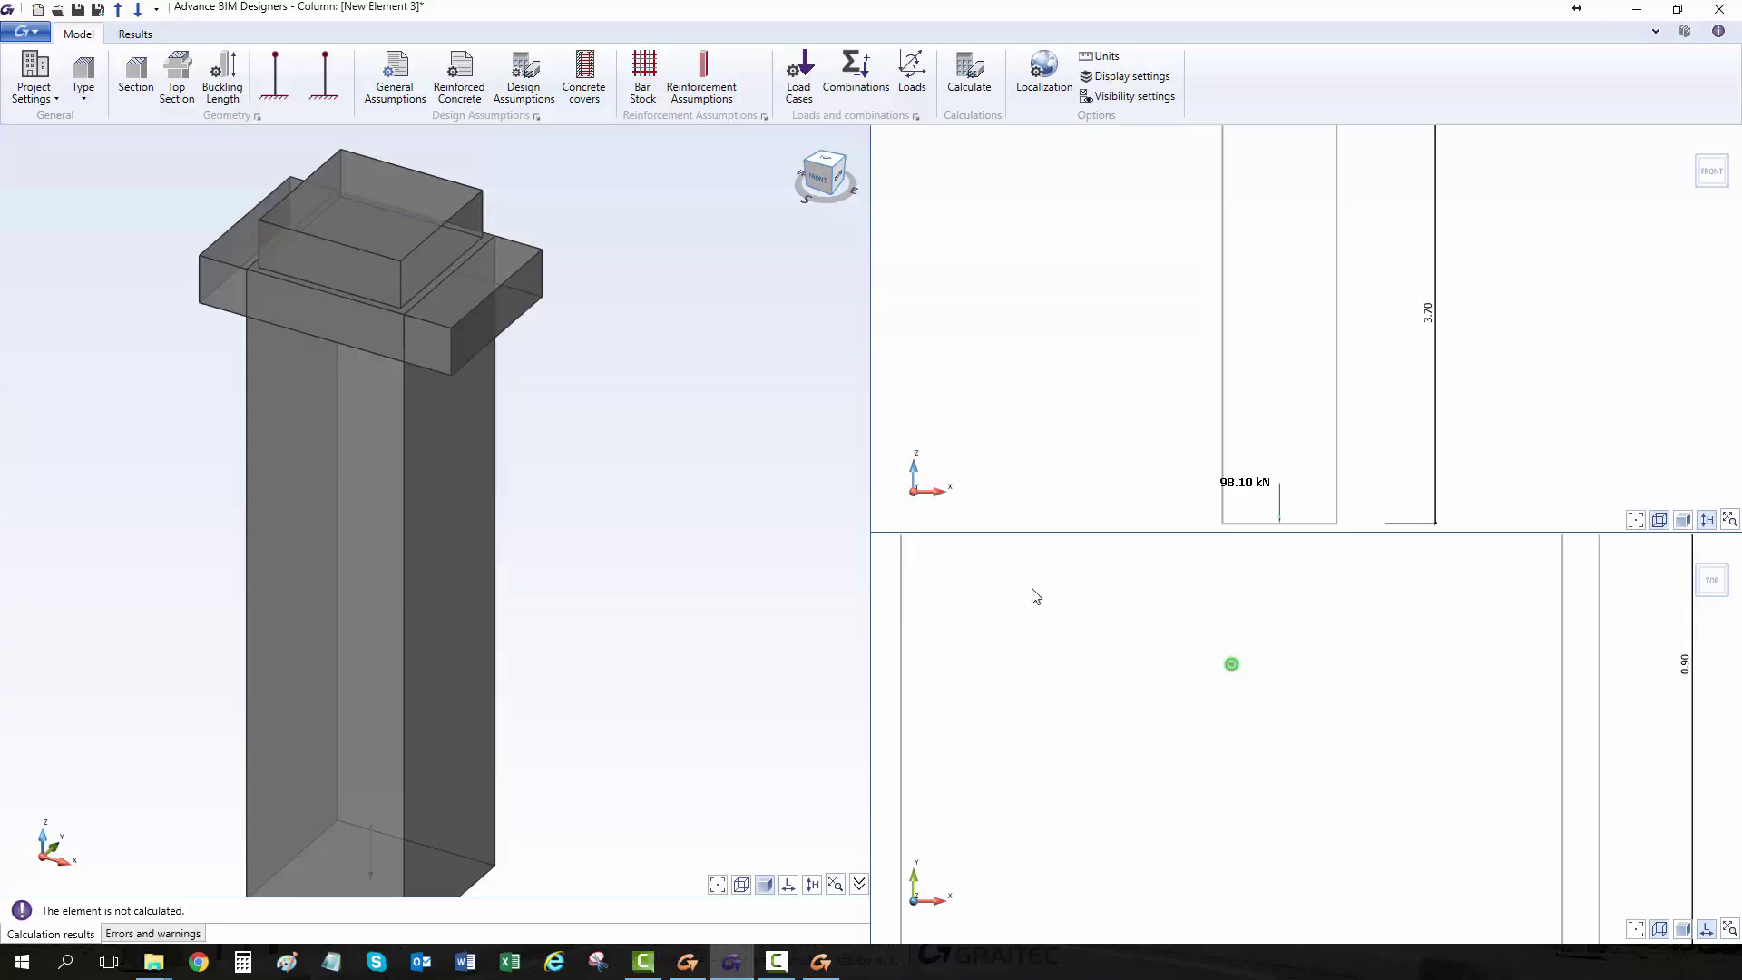
Calculate the column's reinforcement and examine its cross-section in plan.
click(963, 68)
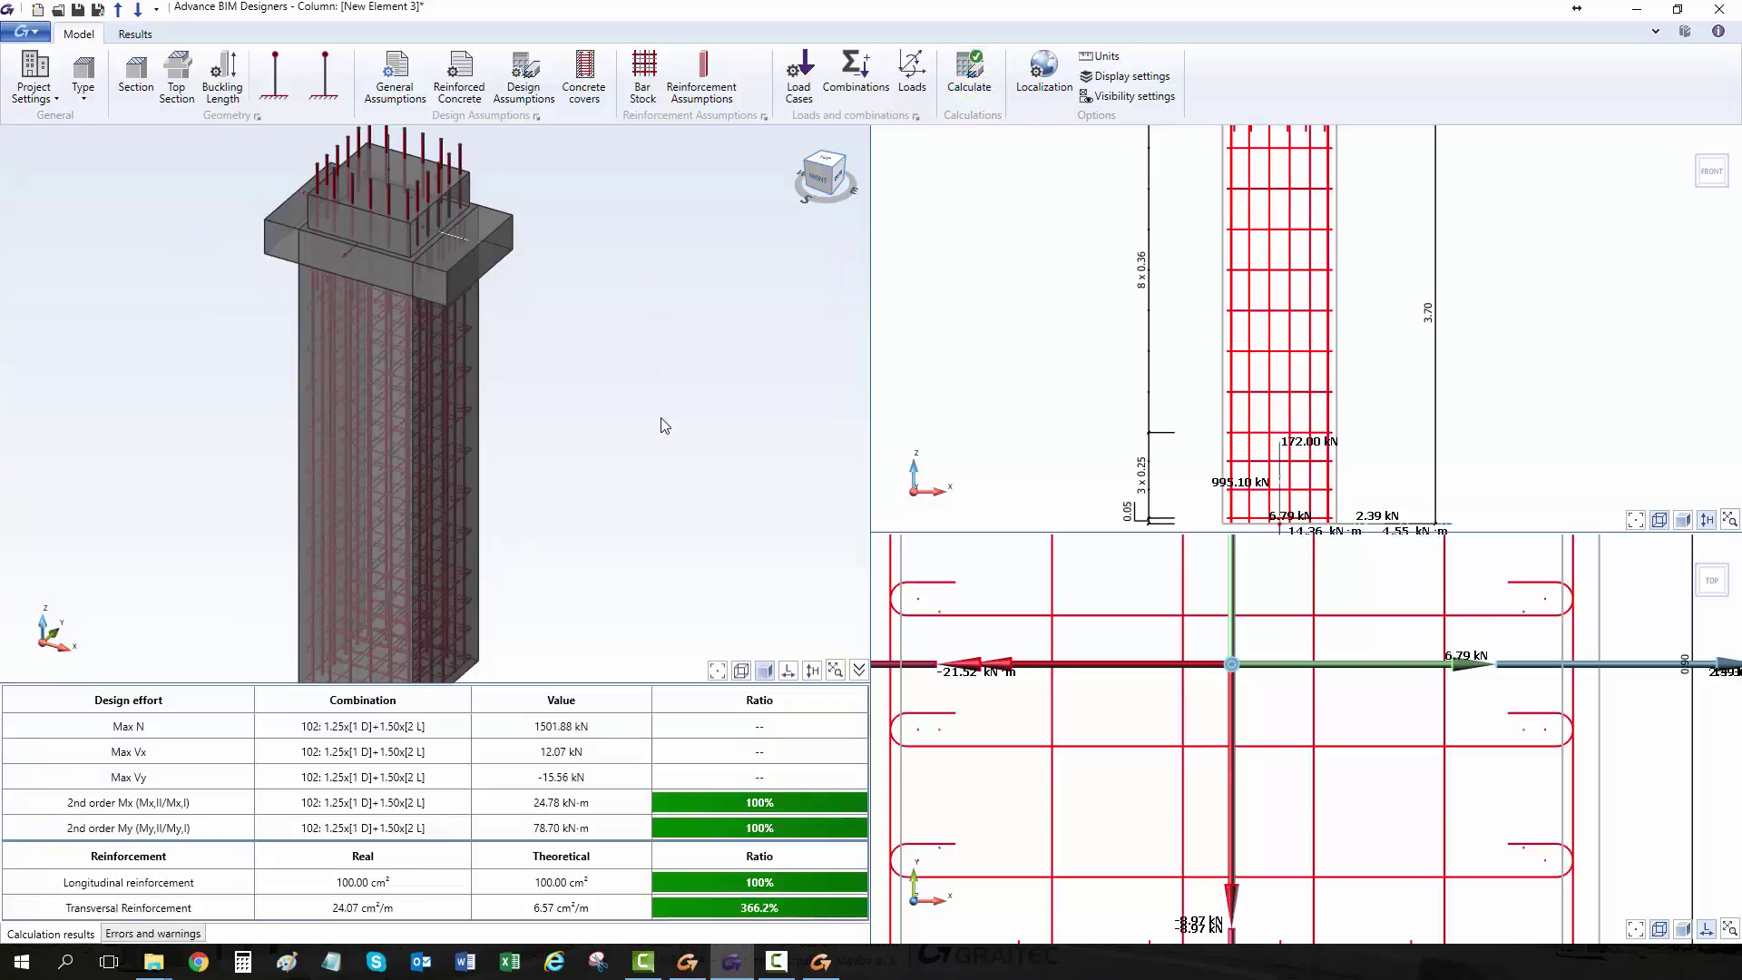
scroll(1201, 616, down, 5)
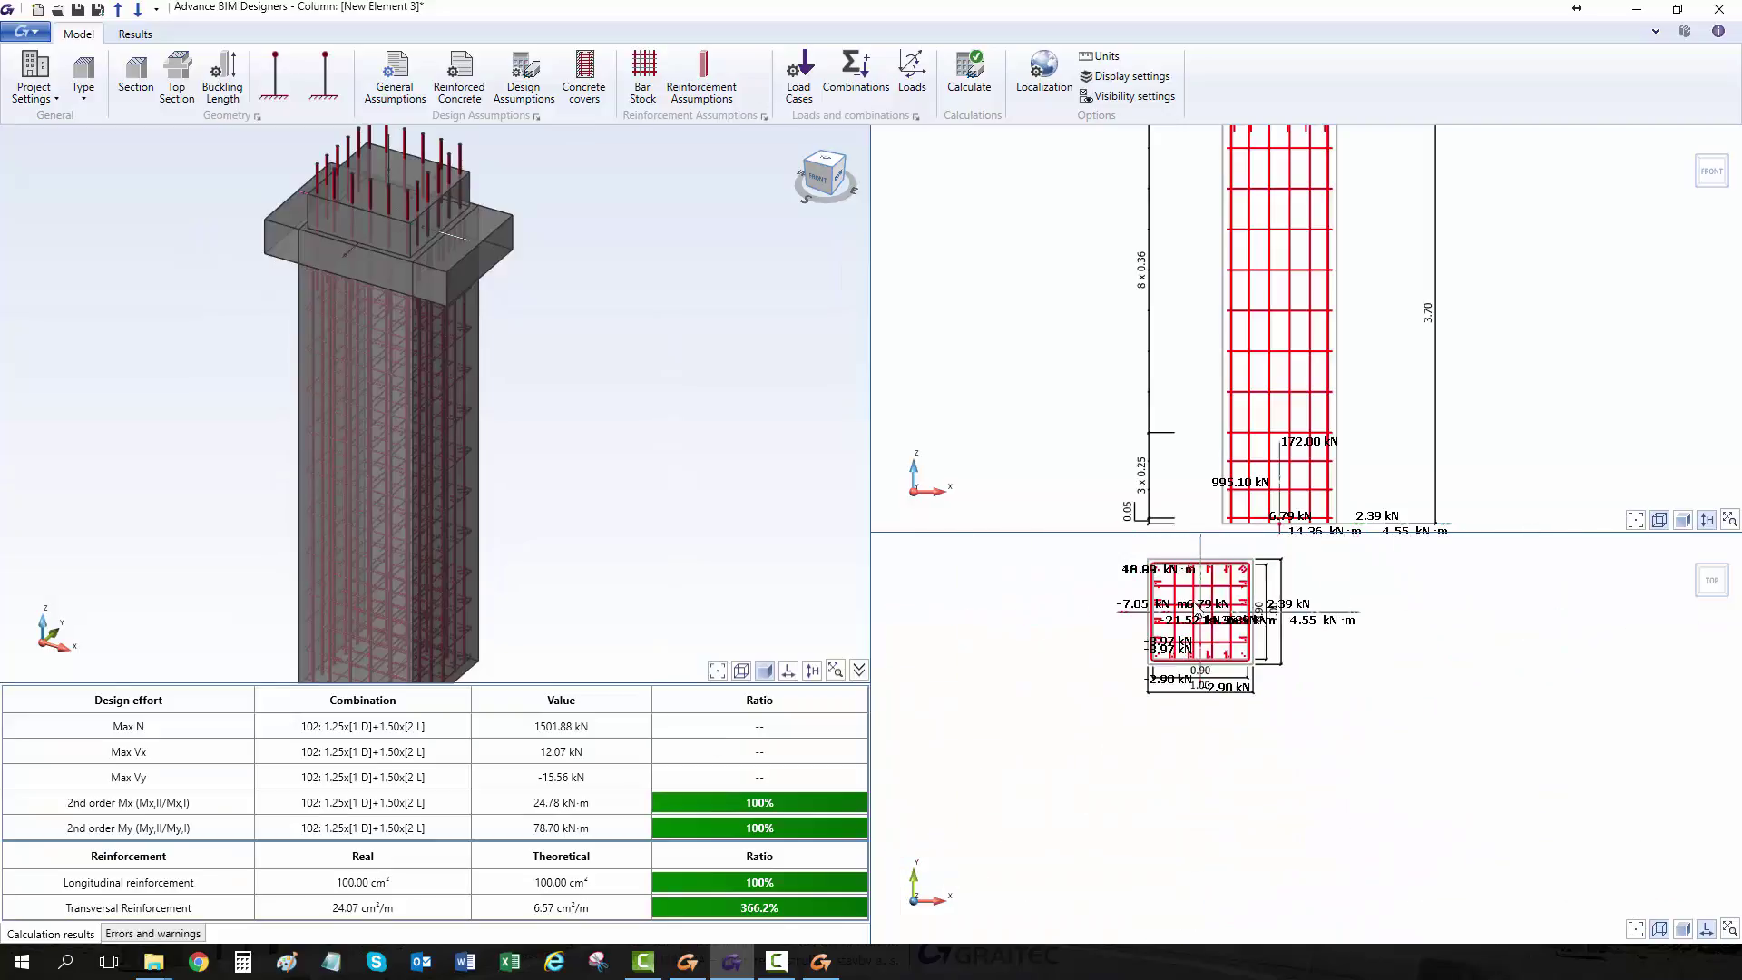
middle_drag(1197, 594, 1194, 623)
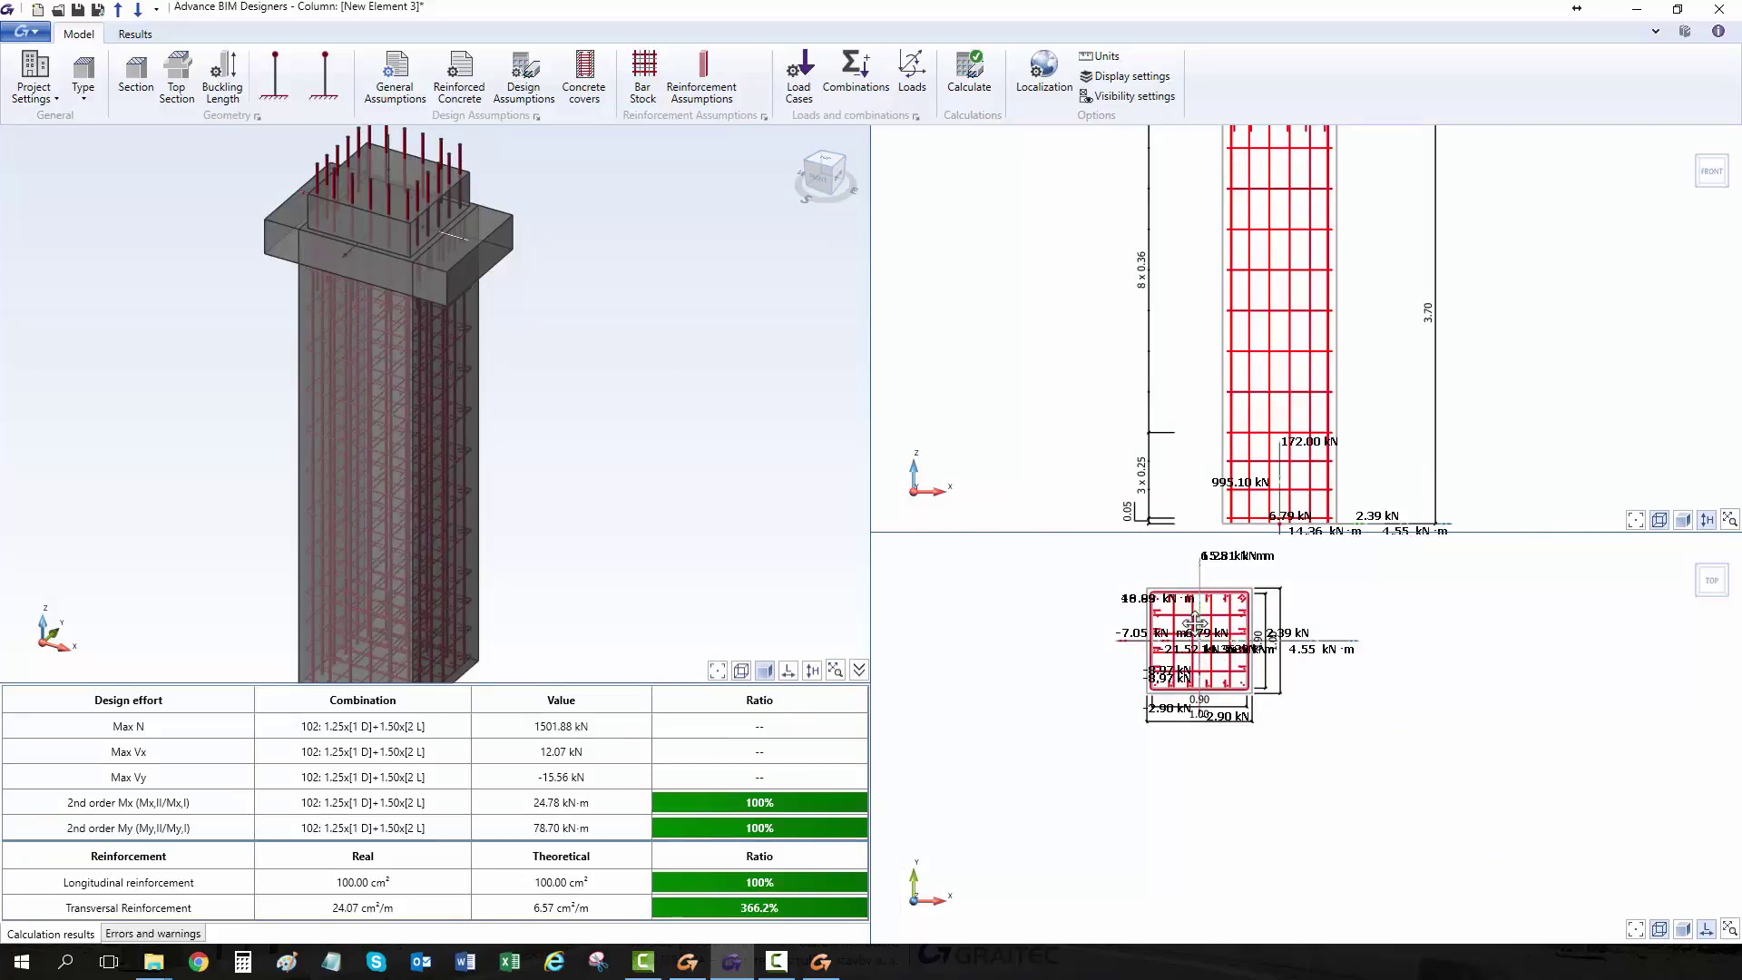
scroll(1194, 623, up, 3)
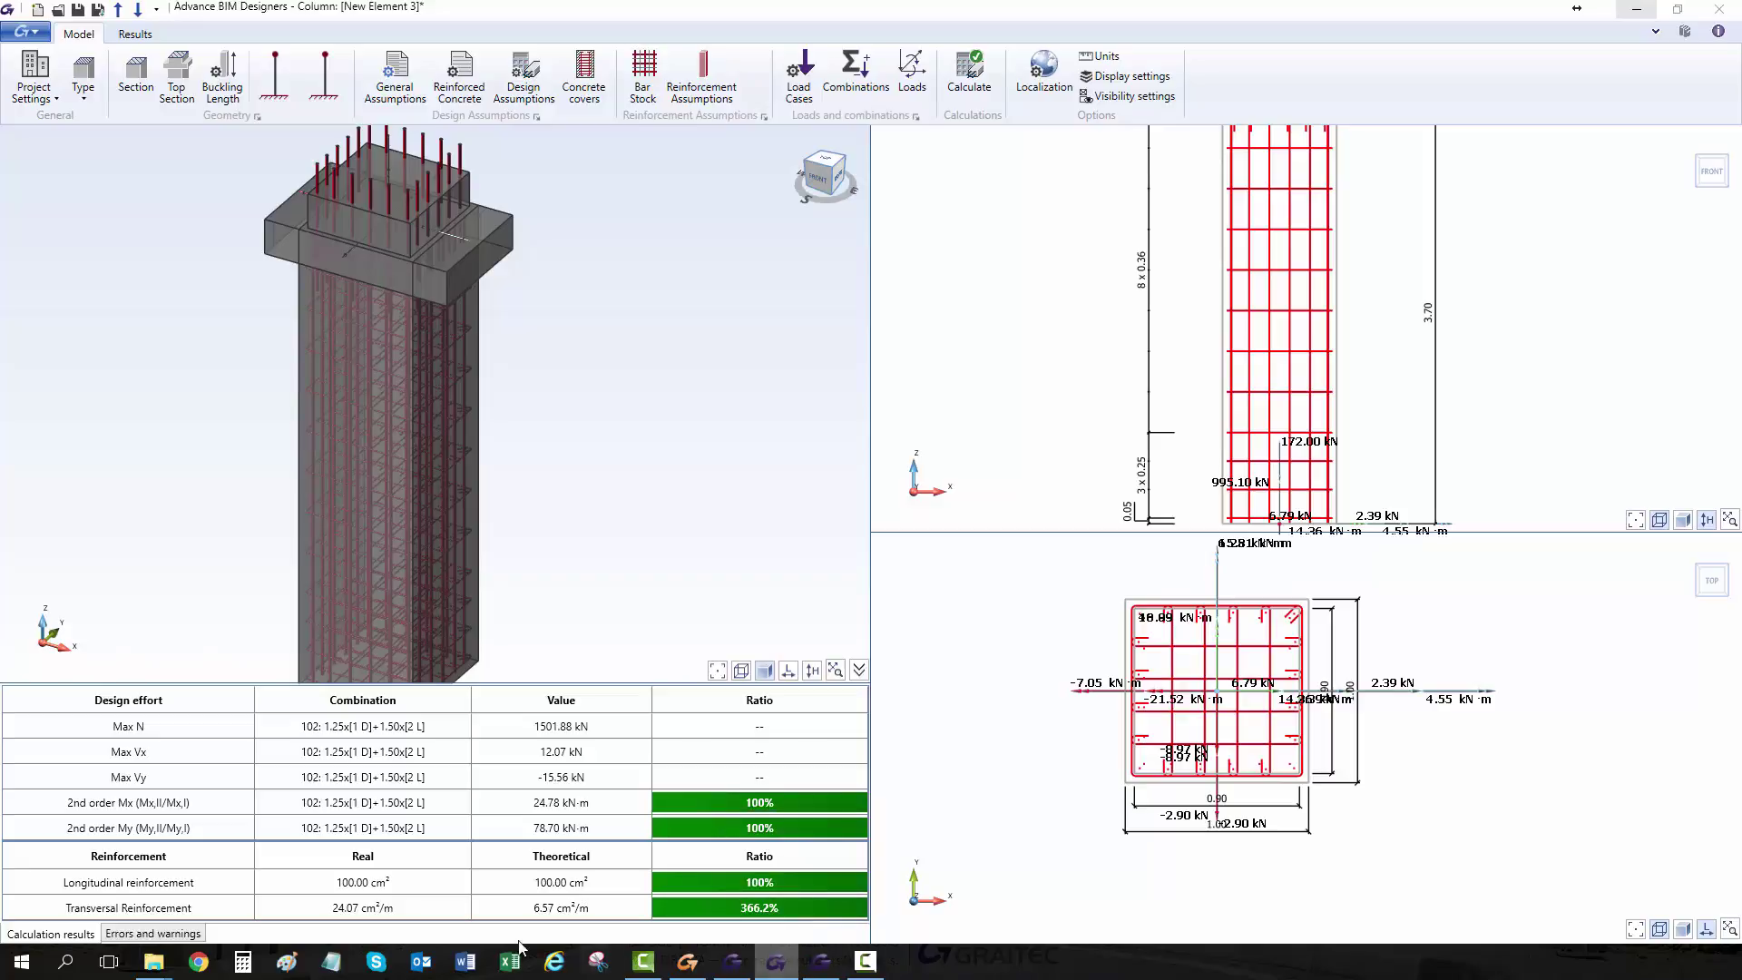
Switch to the BIM Designers window holding the new footing element.
click(782, 964)
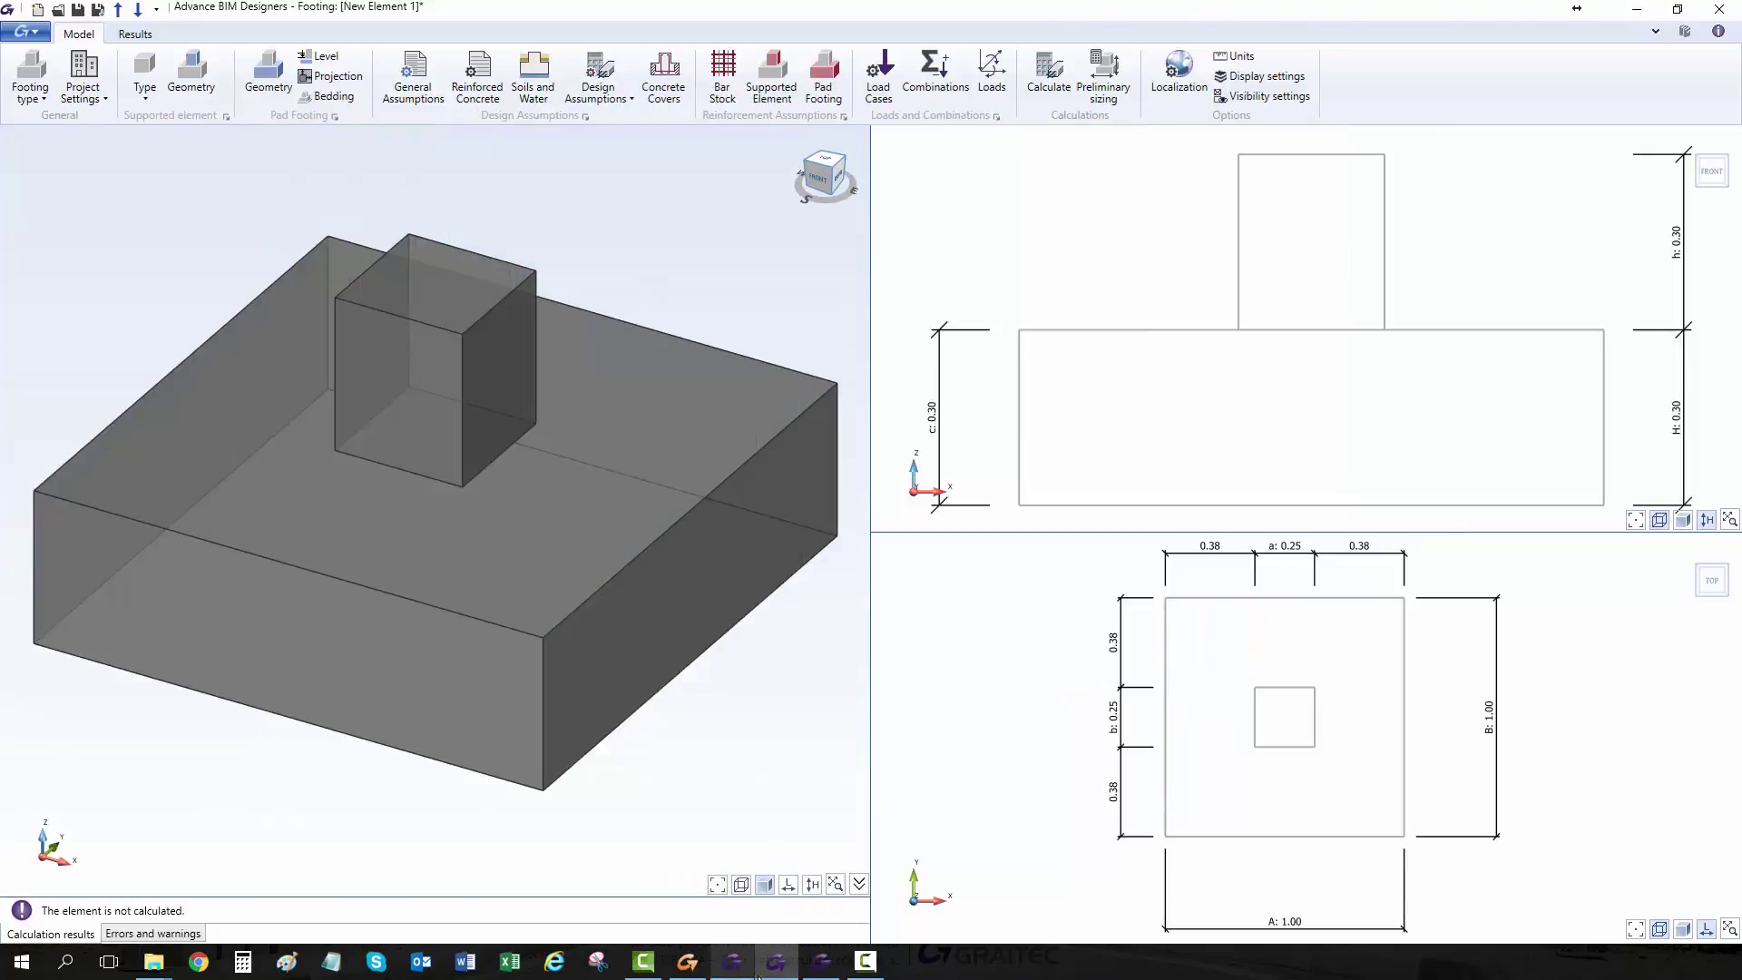
click(821, 962)
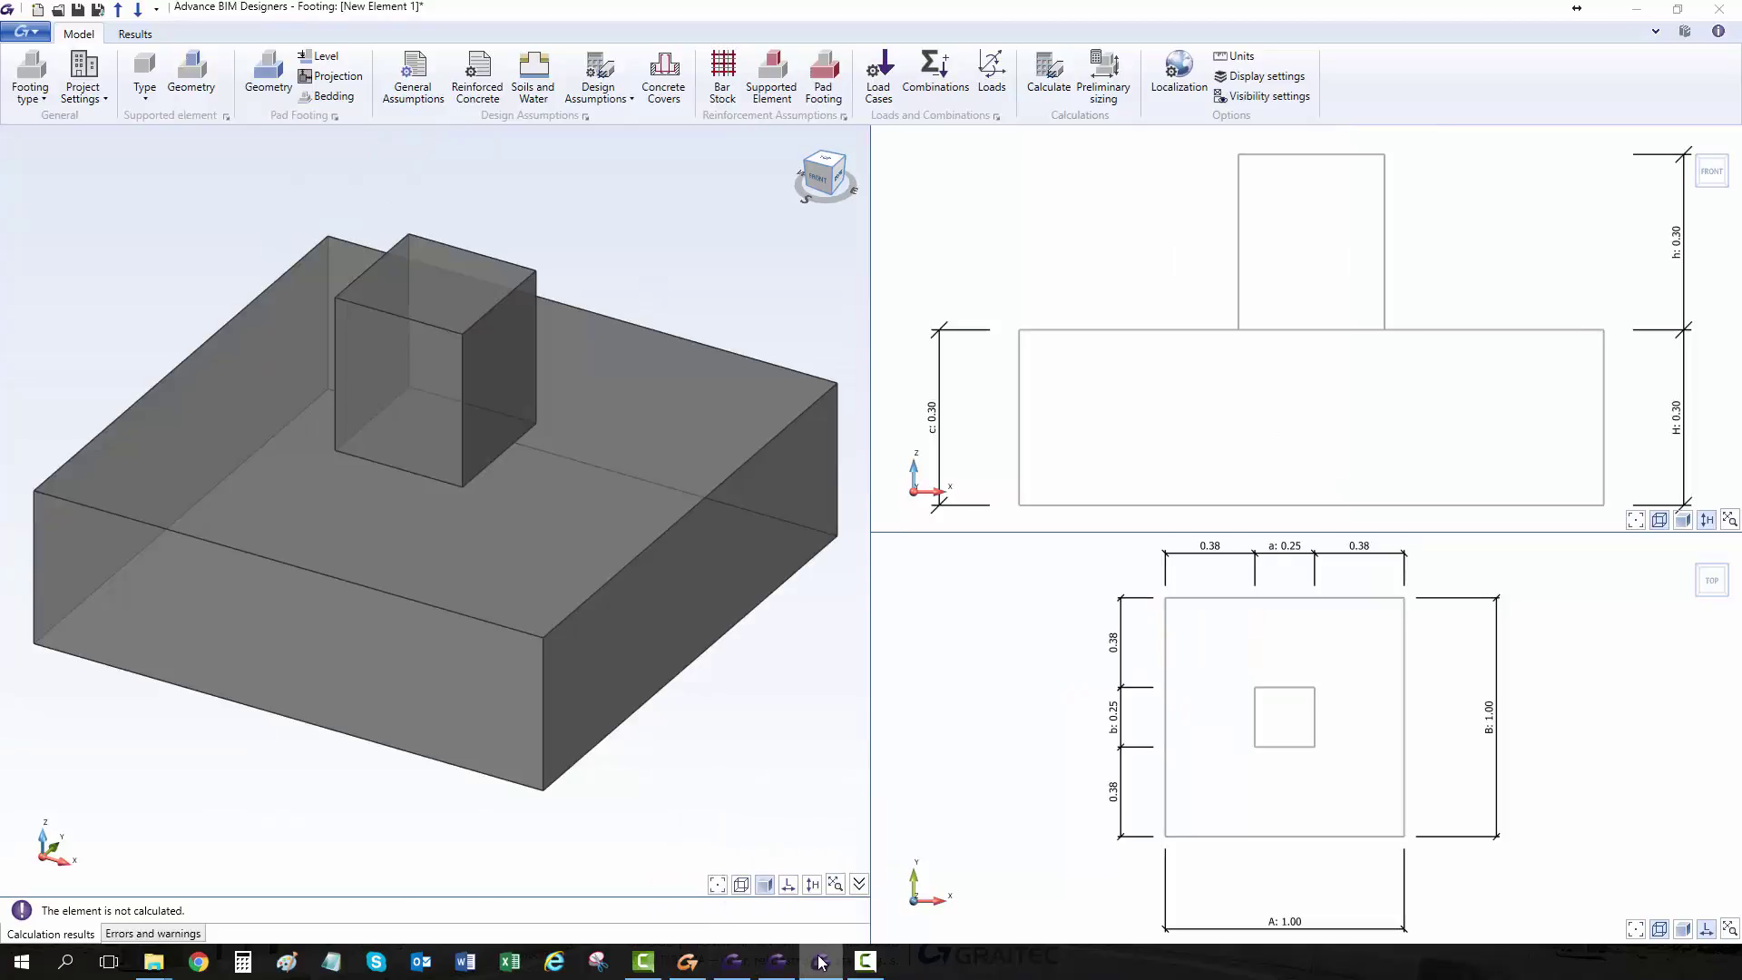
click(322, 72)
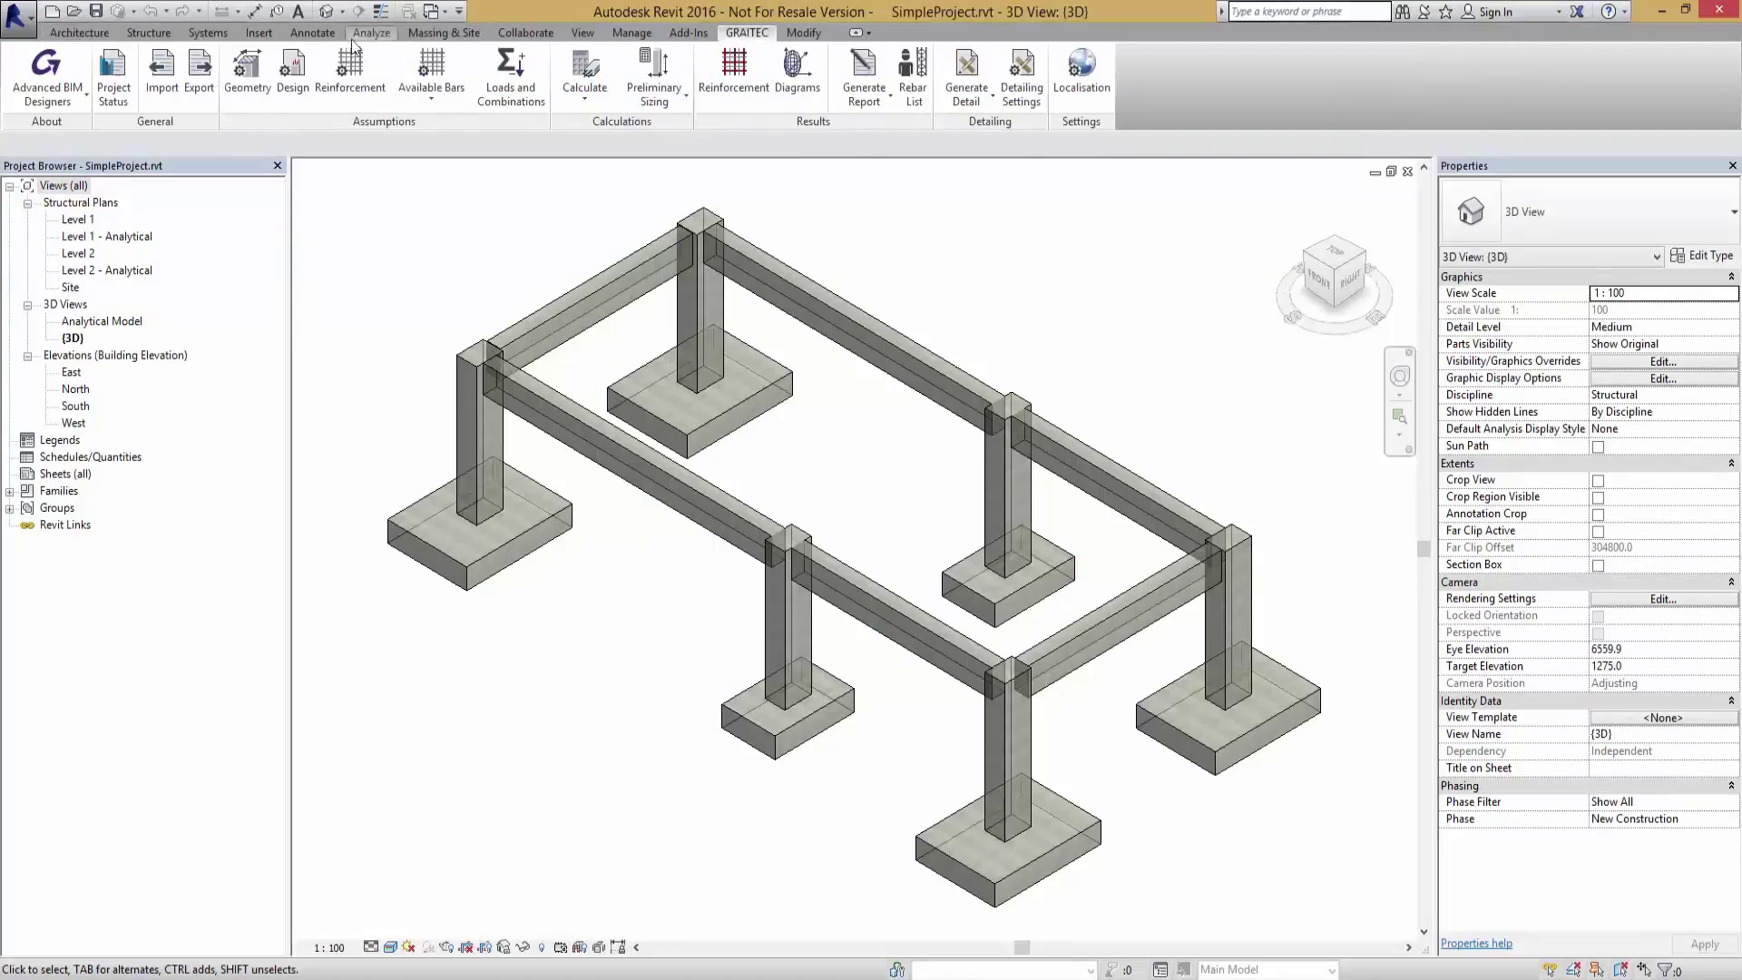
In Revit, set the BIM Designers geometry of all six footings to a width of 1500 mm and a length of 1900 mm.
click(246, 77)
click(479, 530)
click(704, 399)
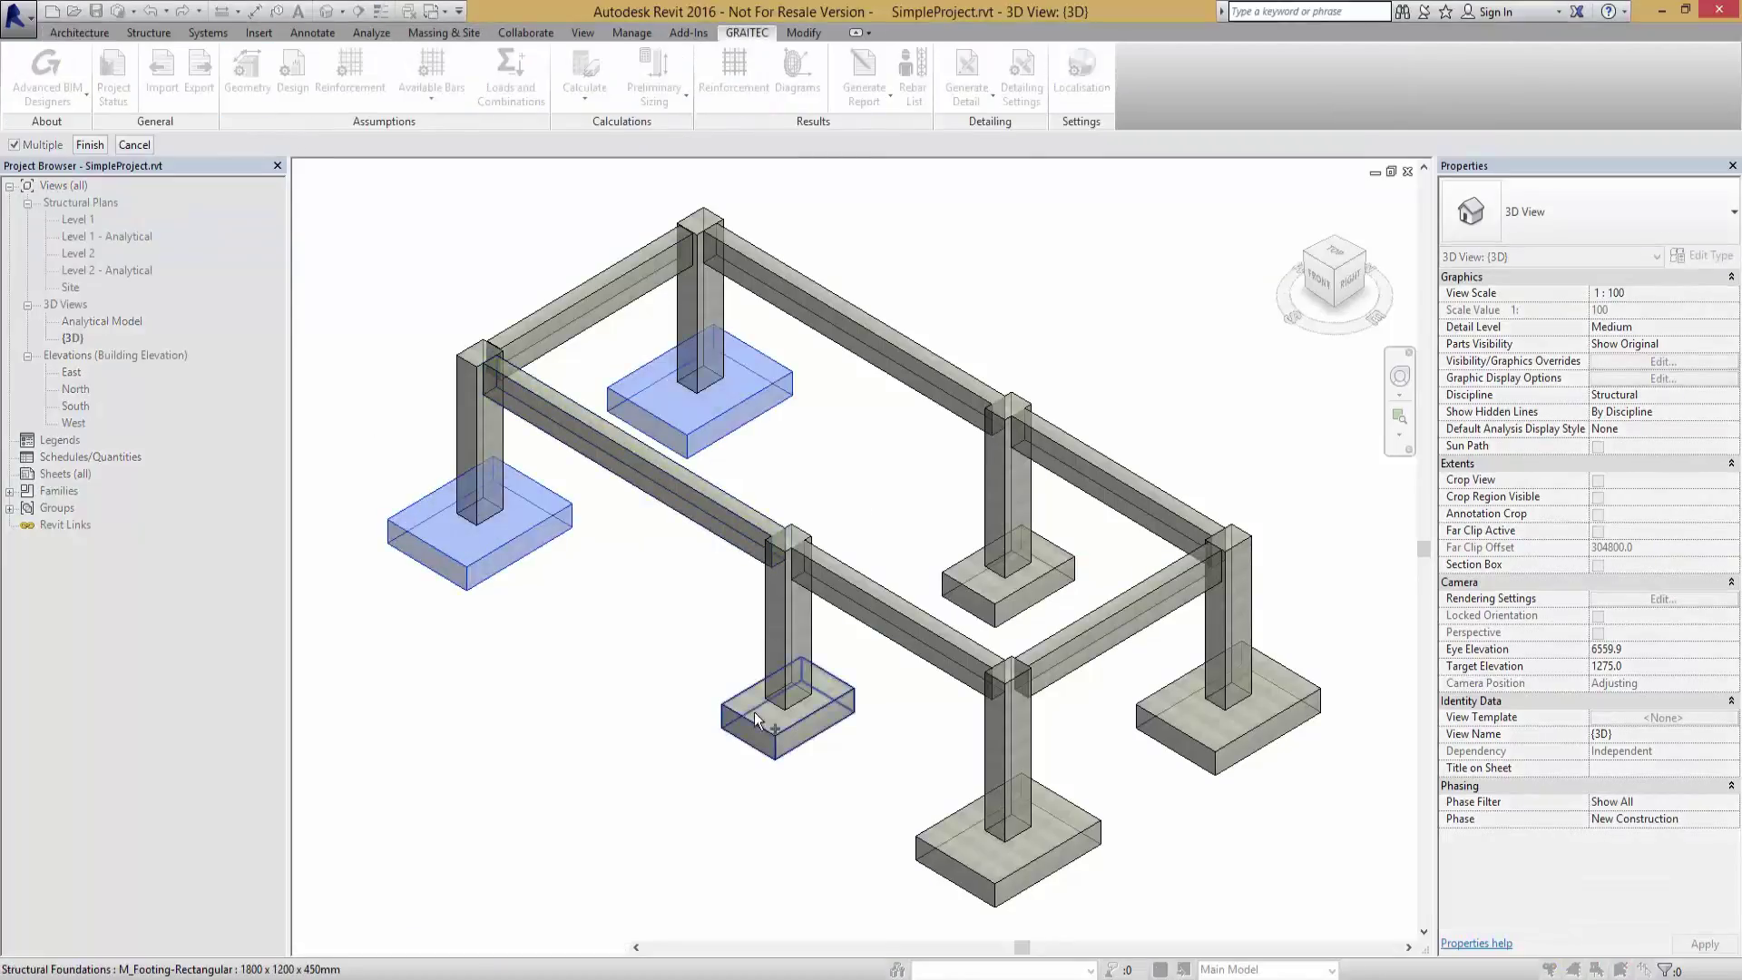
click(756, 720)
click(1007, 581)
click(1007, 844)
click(1227, 712)
click(90, 144)
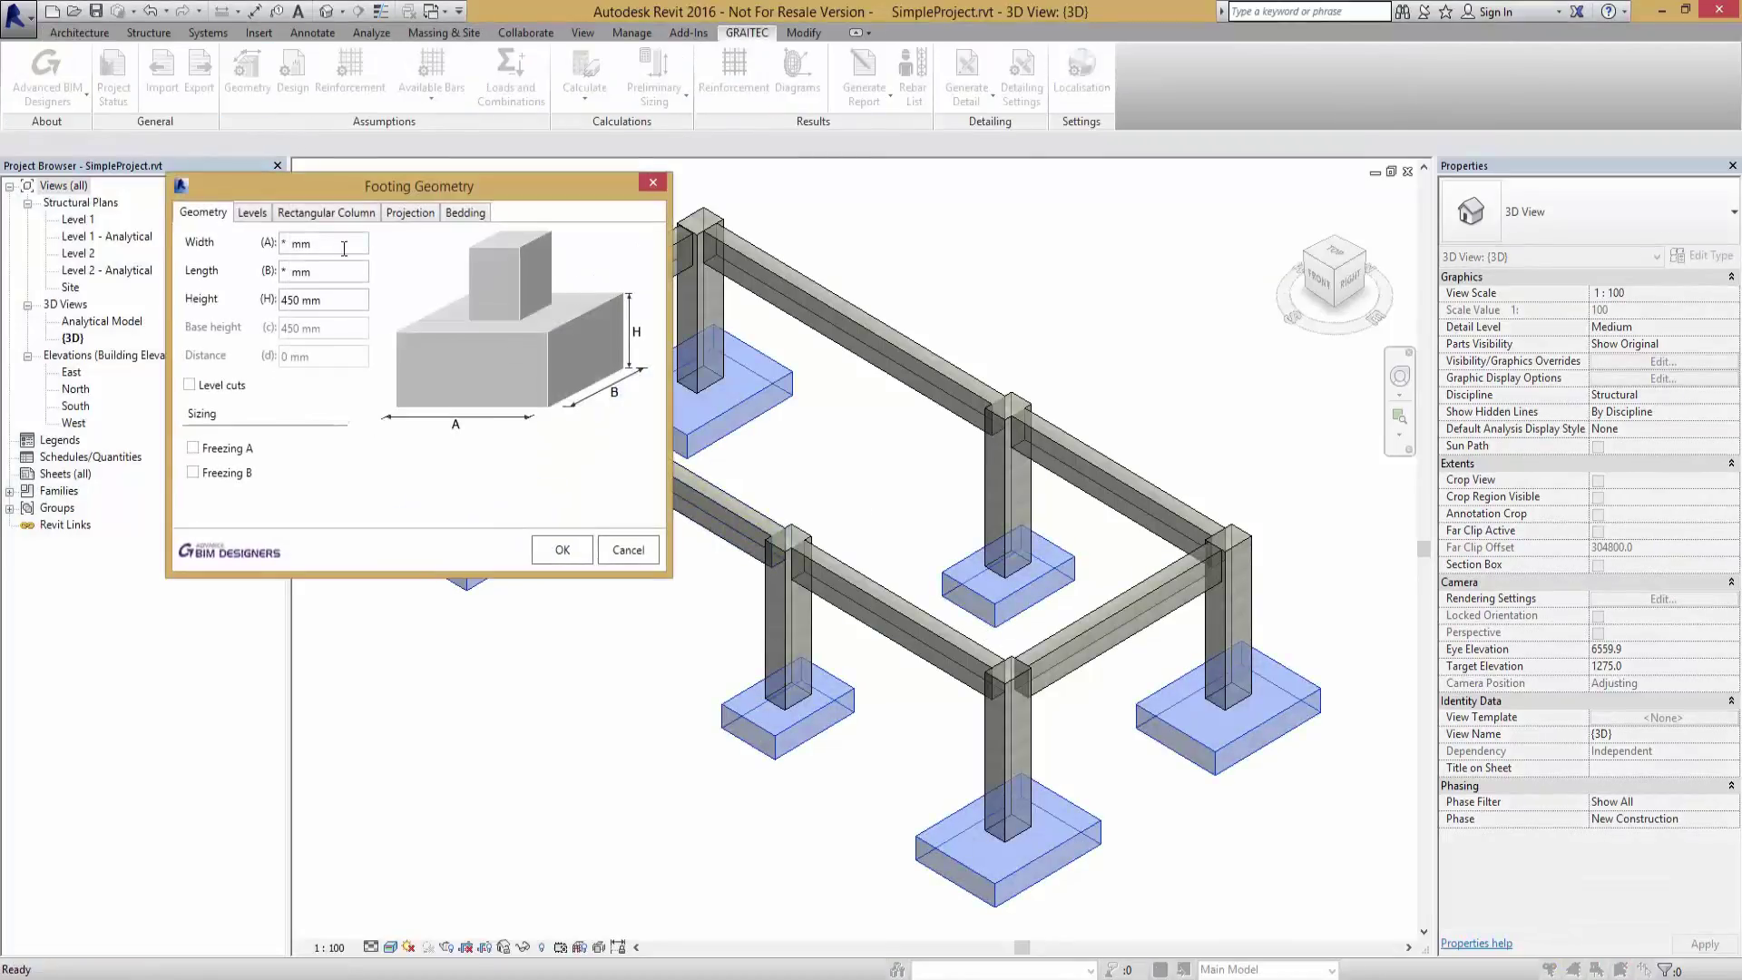
click(344, 247)
text(1500)
click(340, 271)
text(1900)
click(339, 290)
key(Return)
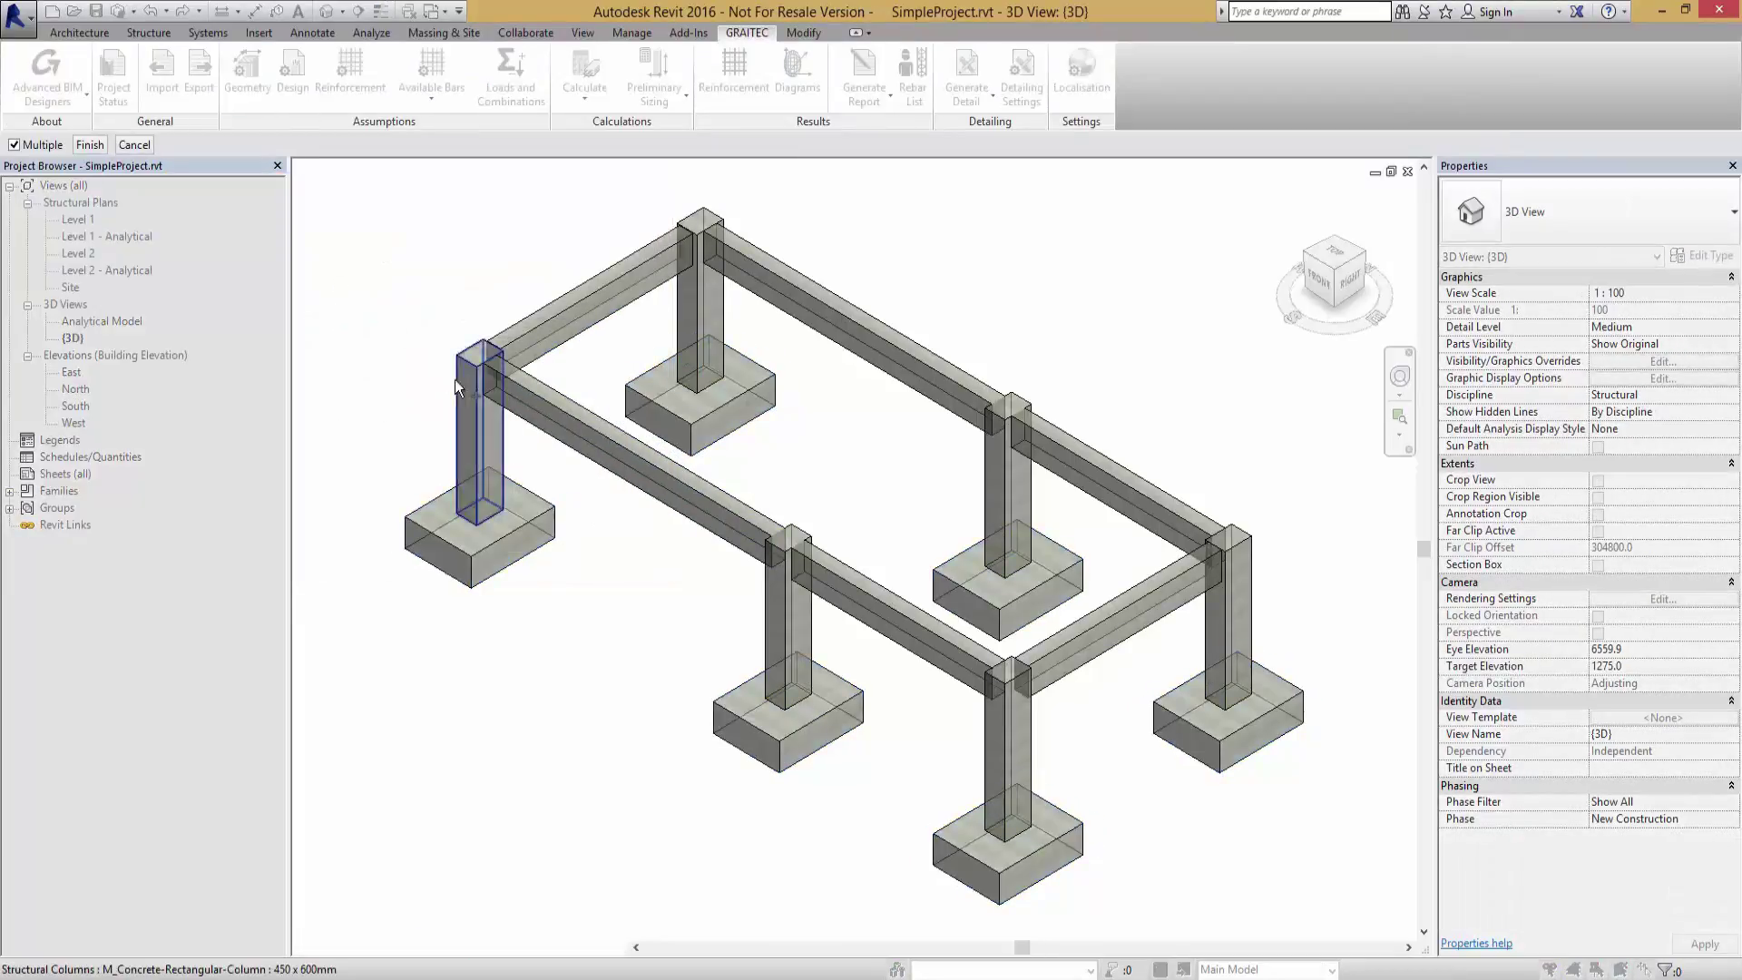
Select all six structural columns in the 3D view and confirm the selection.
click(458, 388)
click(700, 299)
click(782, 617)
click(1007, 490)
click(1007, 754)
click(1227, 626)
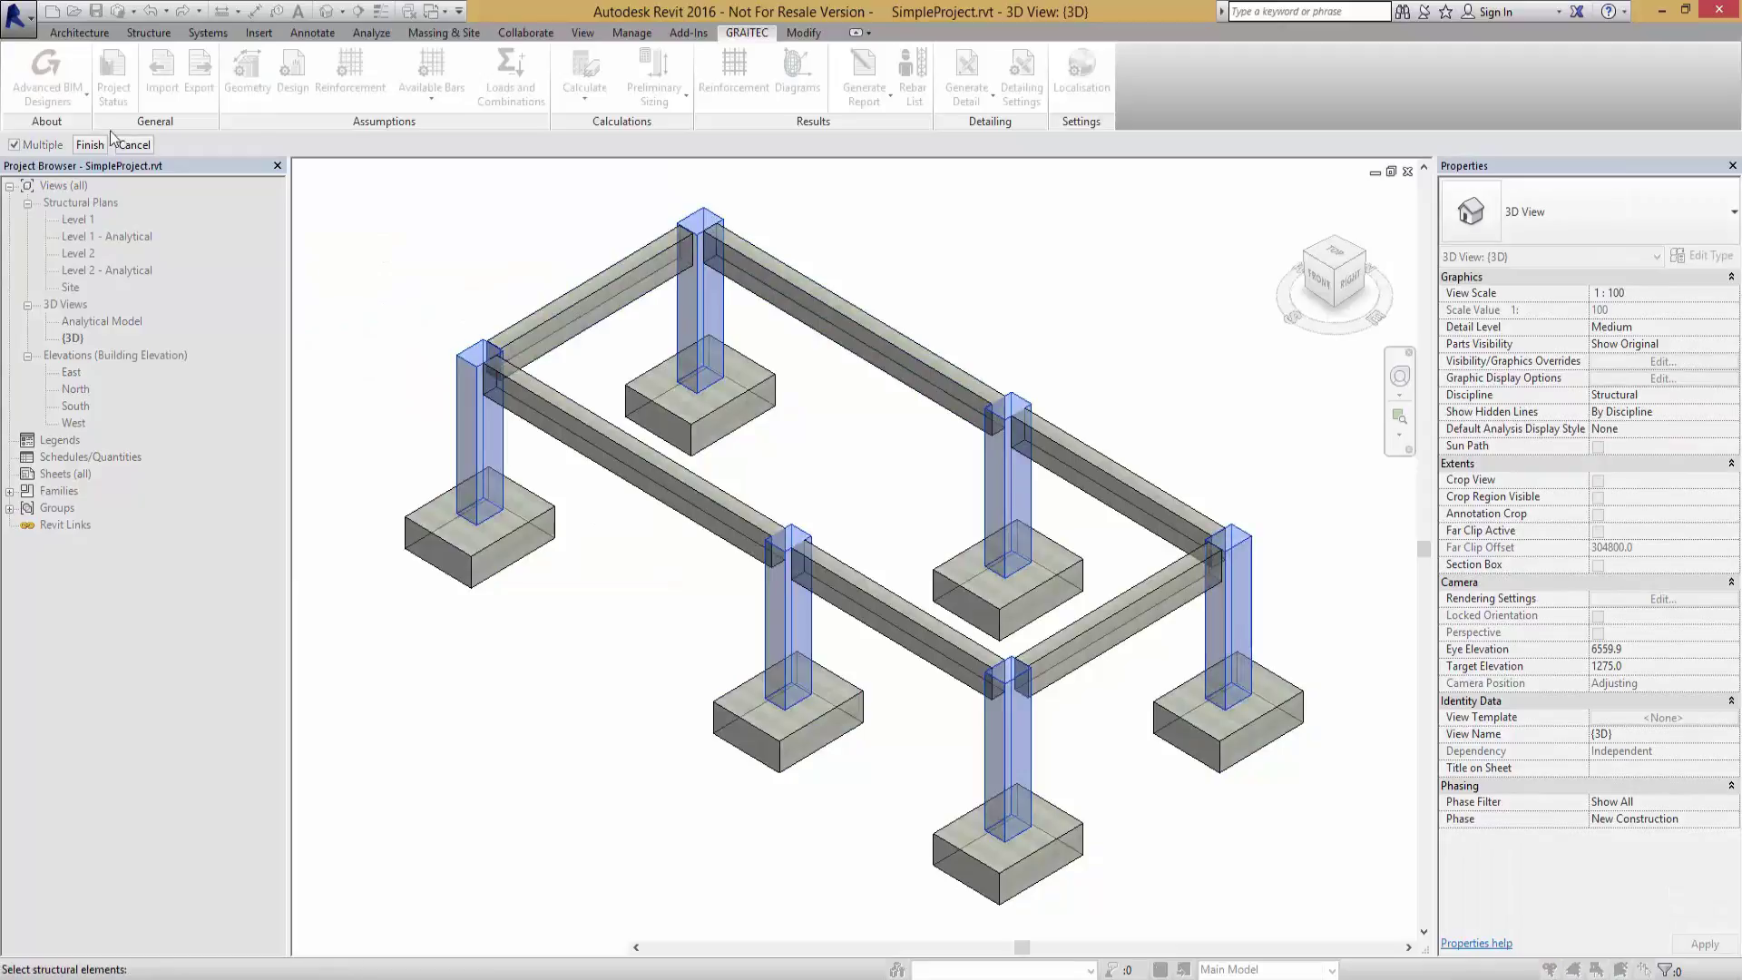
click(102, 144)
key(Return)
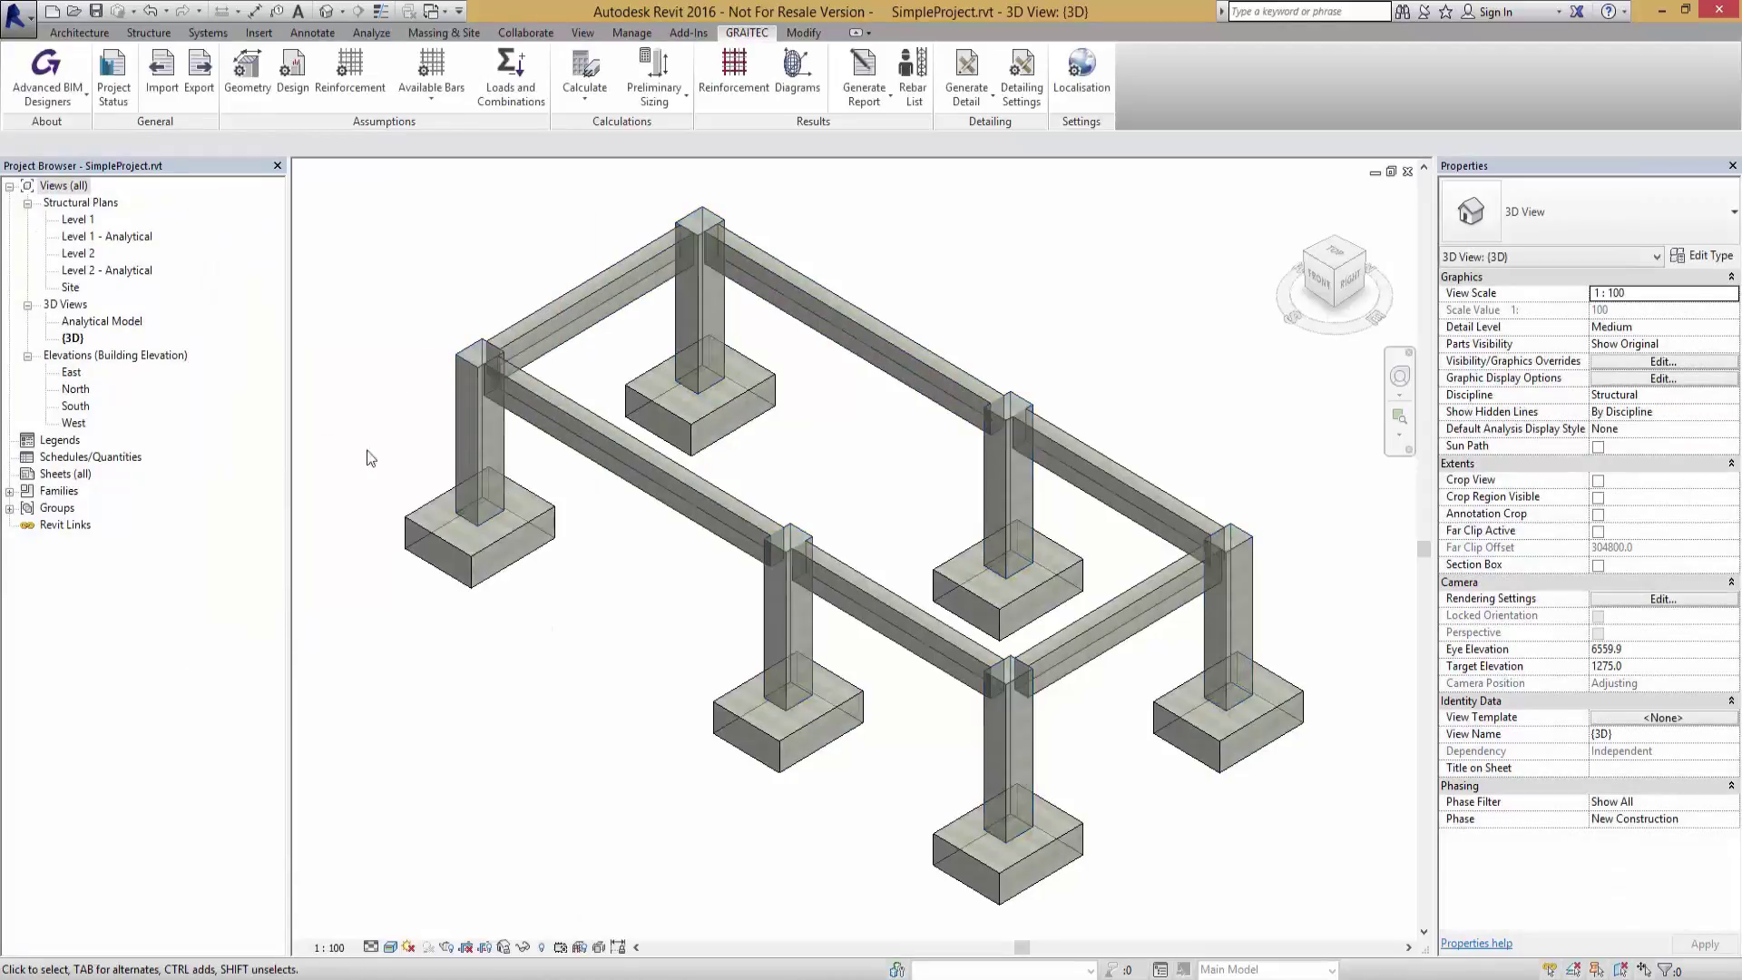
Toggle the availability of the ø6 transverse bar and the ø8, ø32 and ø40 longitudinal bars, and accept the bar list.
click(431, 90)
click(461, 171)
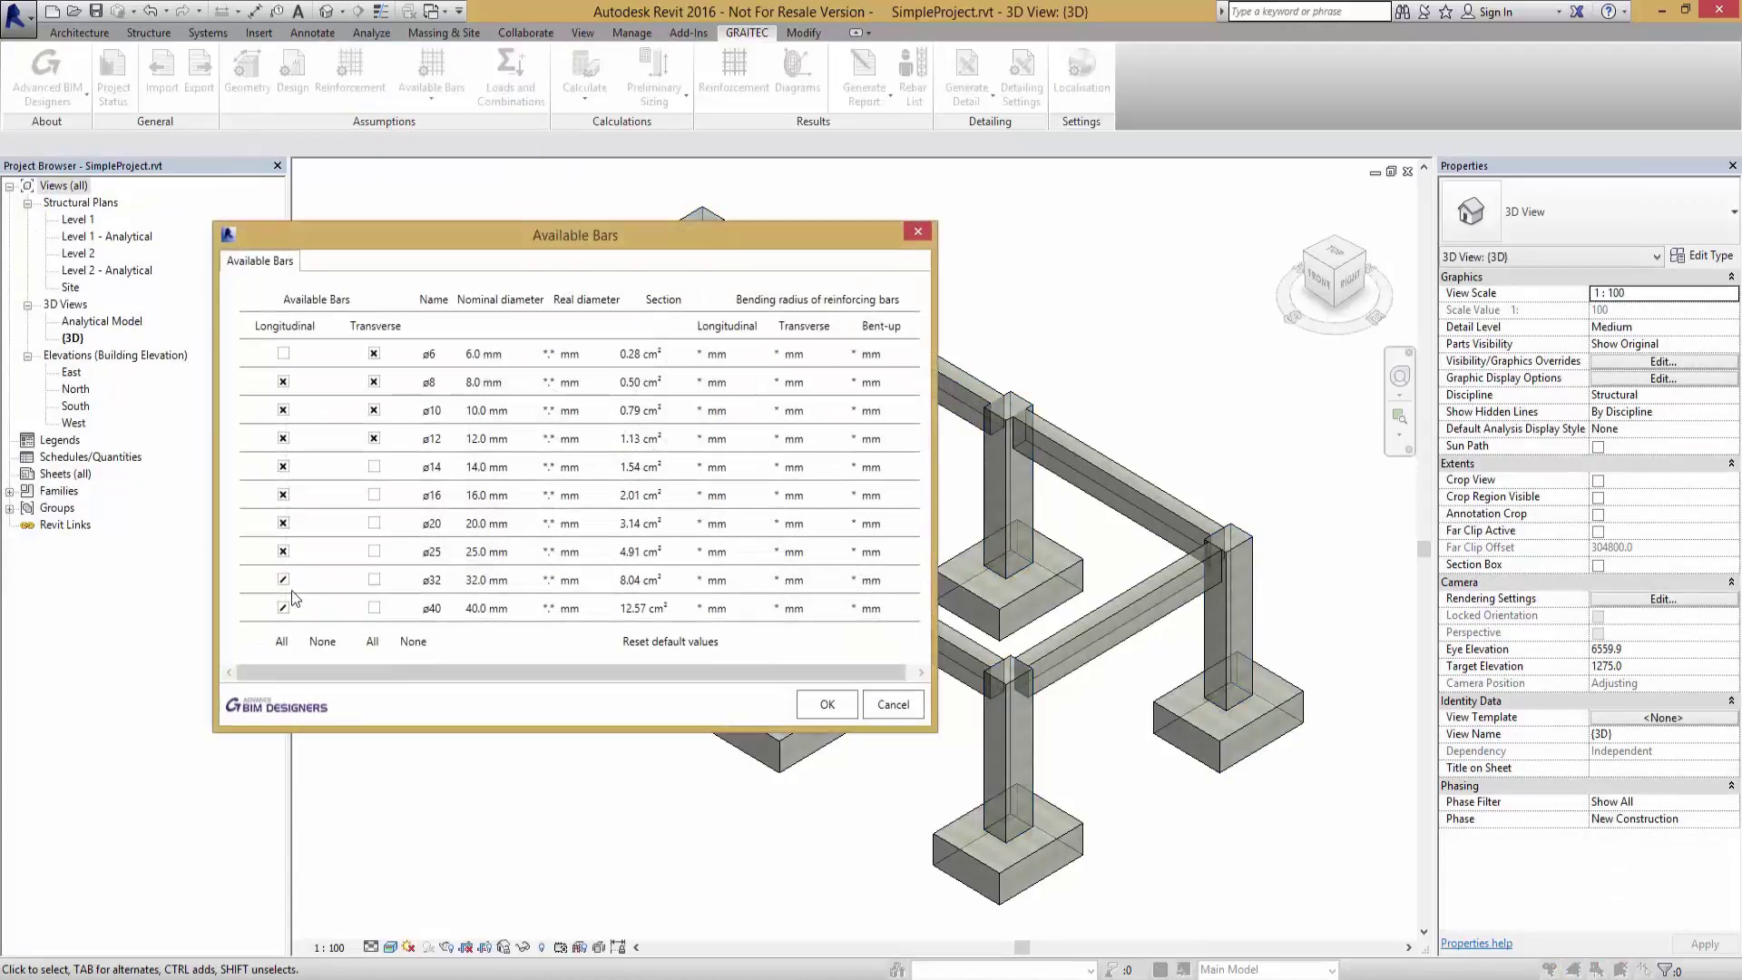
click(373, 353)
click(283, 381)
click(283, 607)
click(283, 579)
click(825, 705)
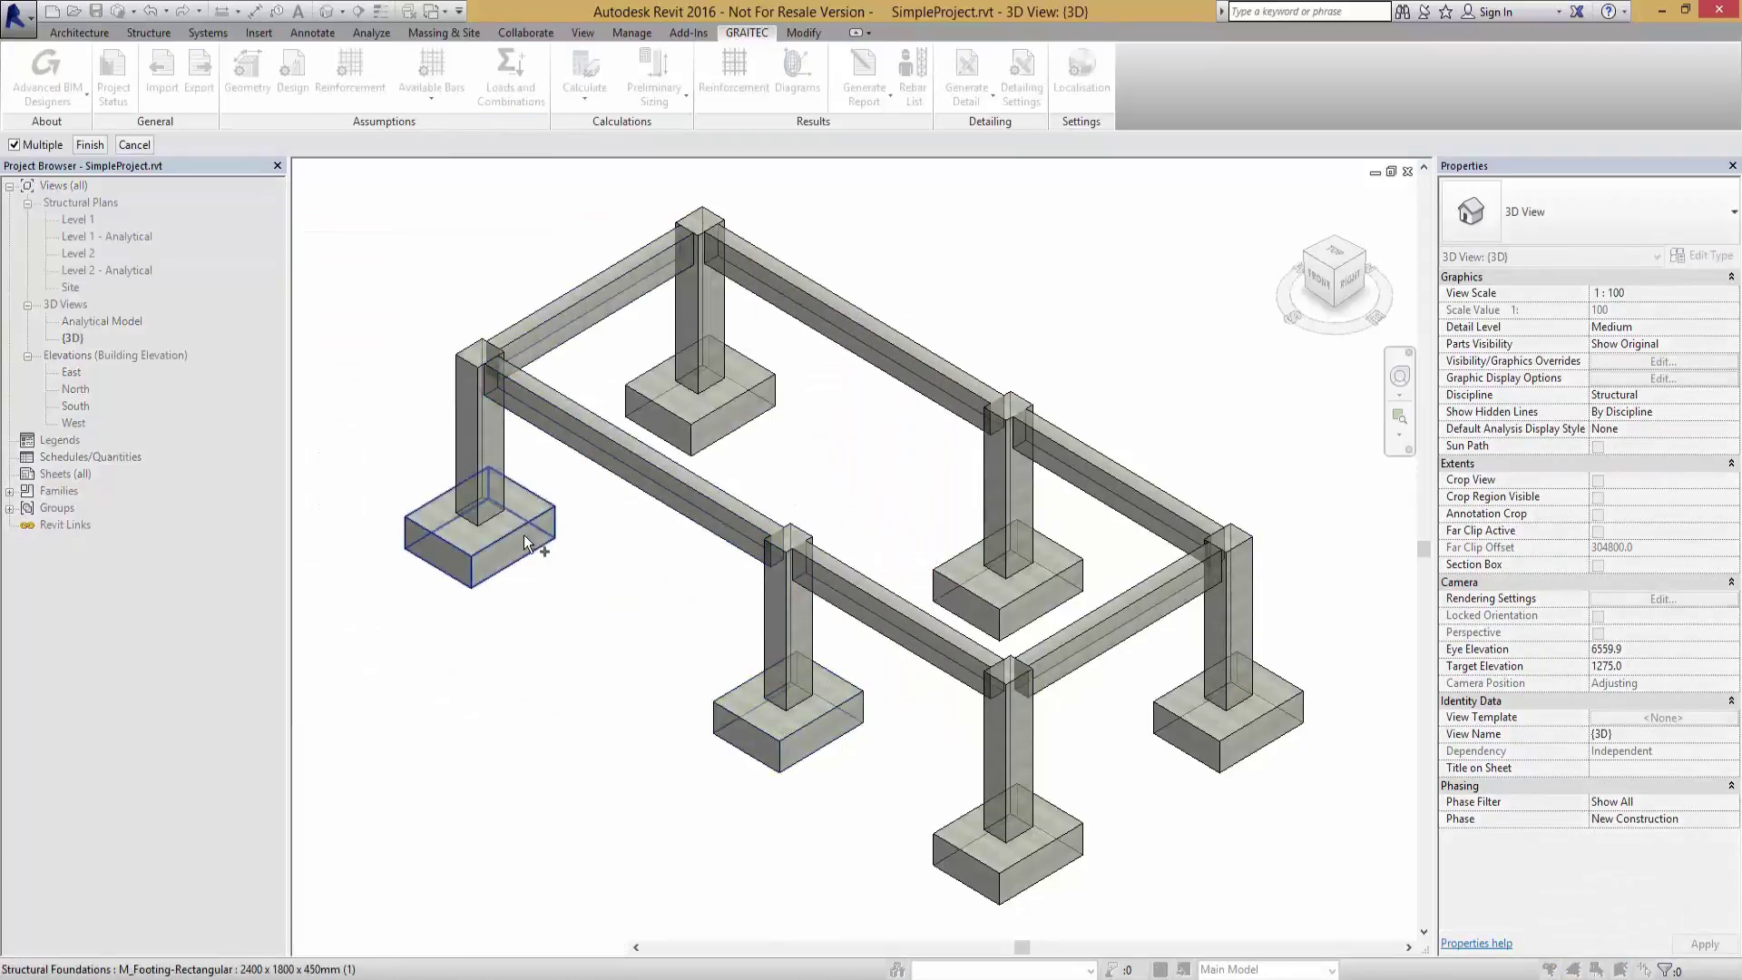
Select all six structural columns for loads and combinations and confirm the selection.
click(508, 521)
click(723, 361)
click(1007, 494)
click(788, 636)
click(1007, 744)
click(1220, 626)
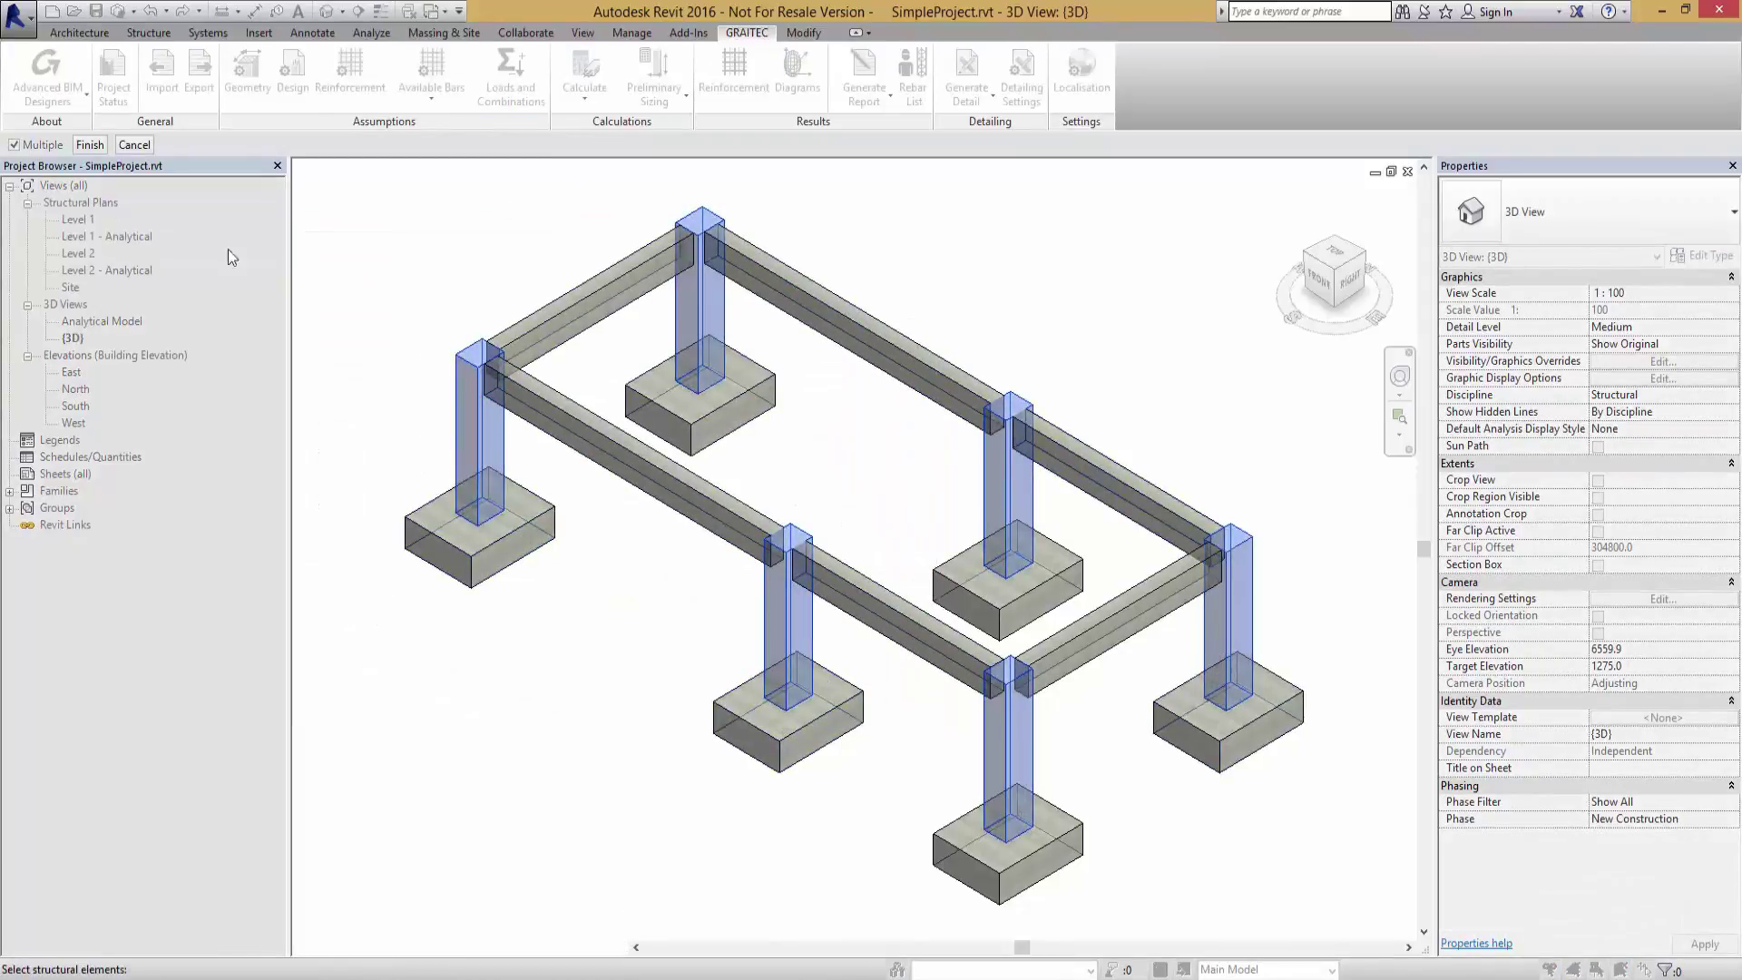
click(90, 144)
Set the columns' dead loads to N = 50 kN and My = 10 kN*m.
click(130, 66)
double_click(90, 151)
text(50)
click(313, 150)
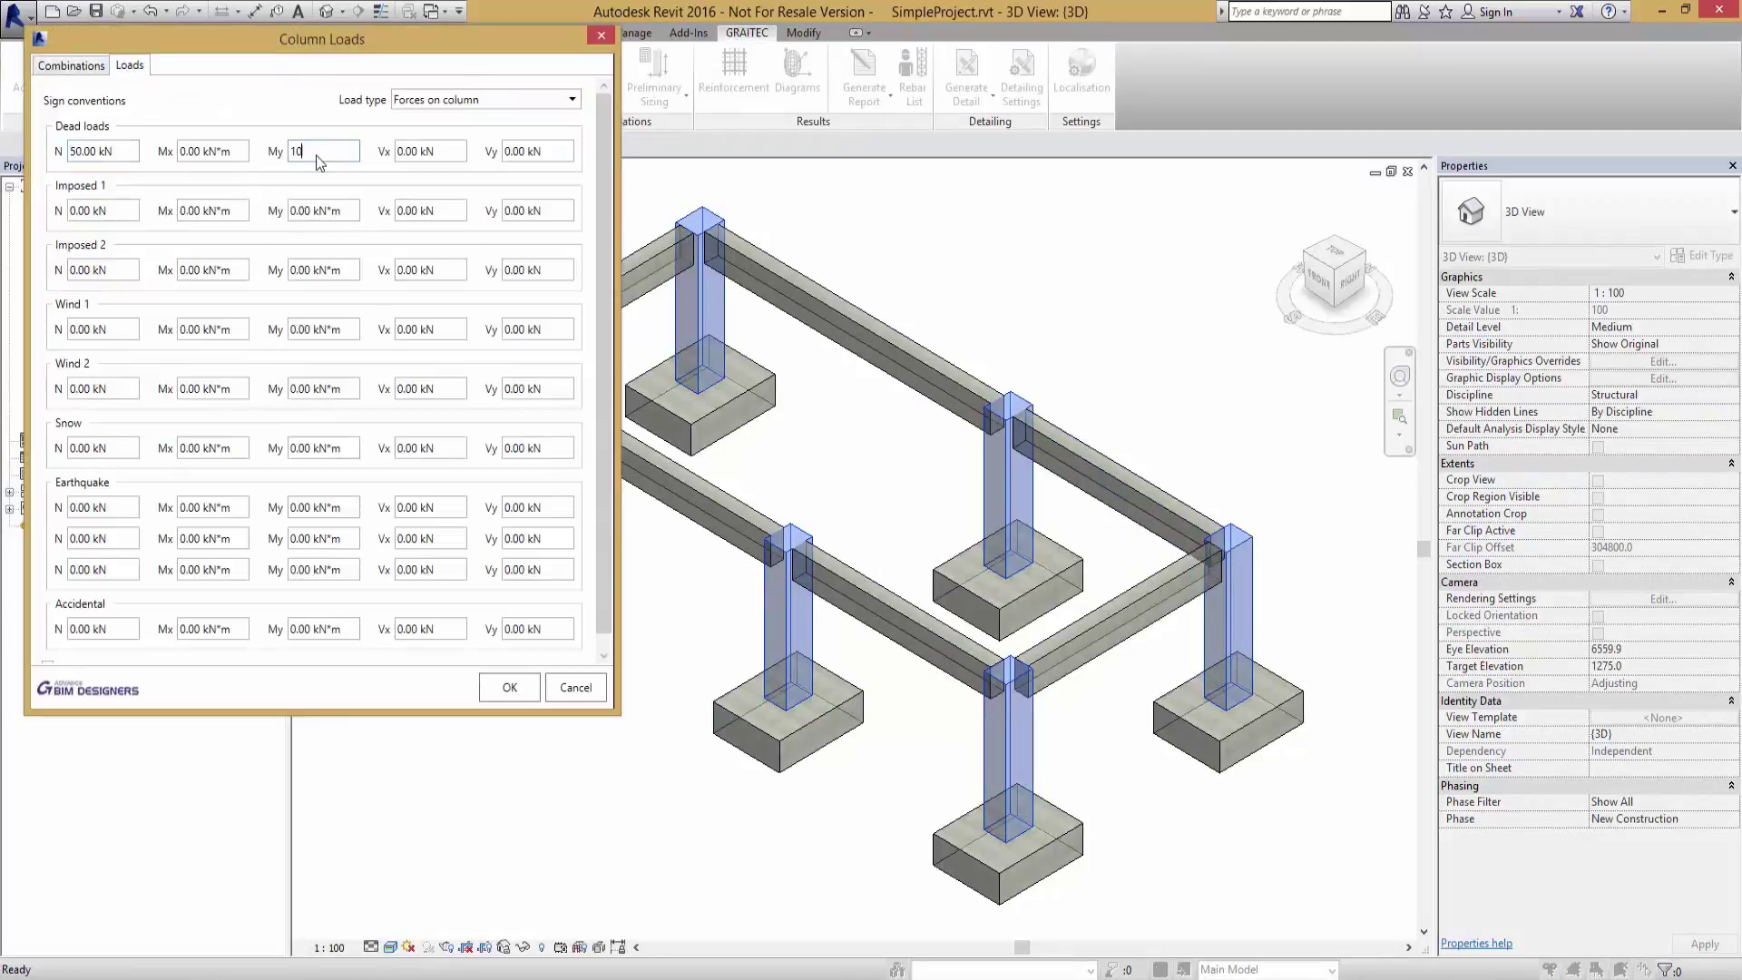
text(10)
Set the columns' Imposed 1 loads to N = 100 kN and My = 15 kN*m, and accept the column loads.
double_click(90, 209)
text(15)
key(BackSpace)
text(00)
key(Tab)
key(Tab)
text(15)
click(510, 687)
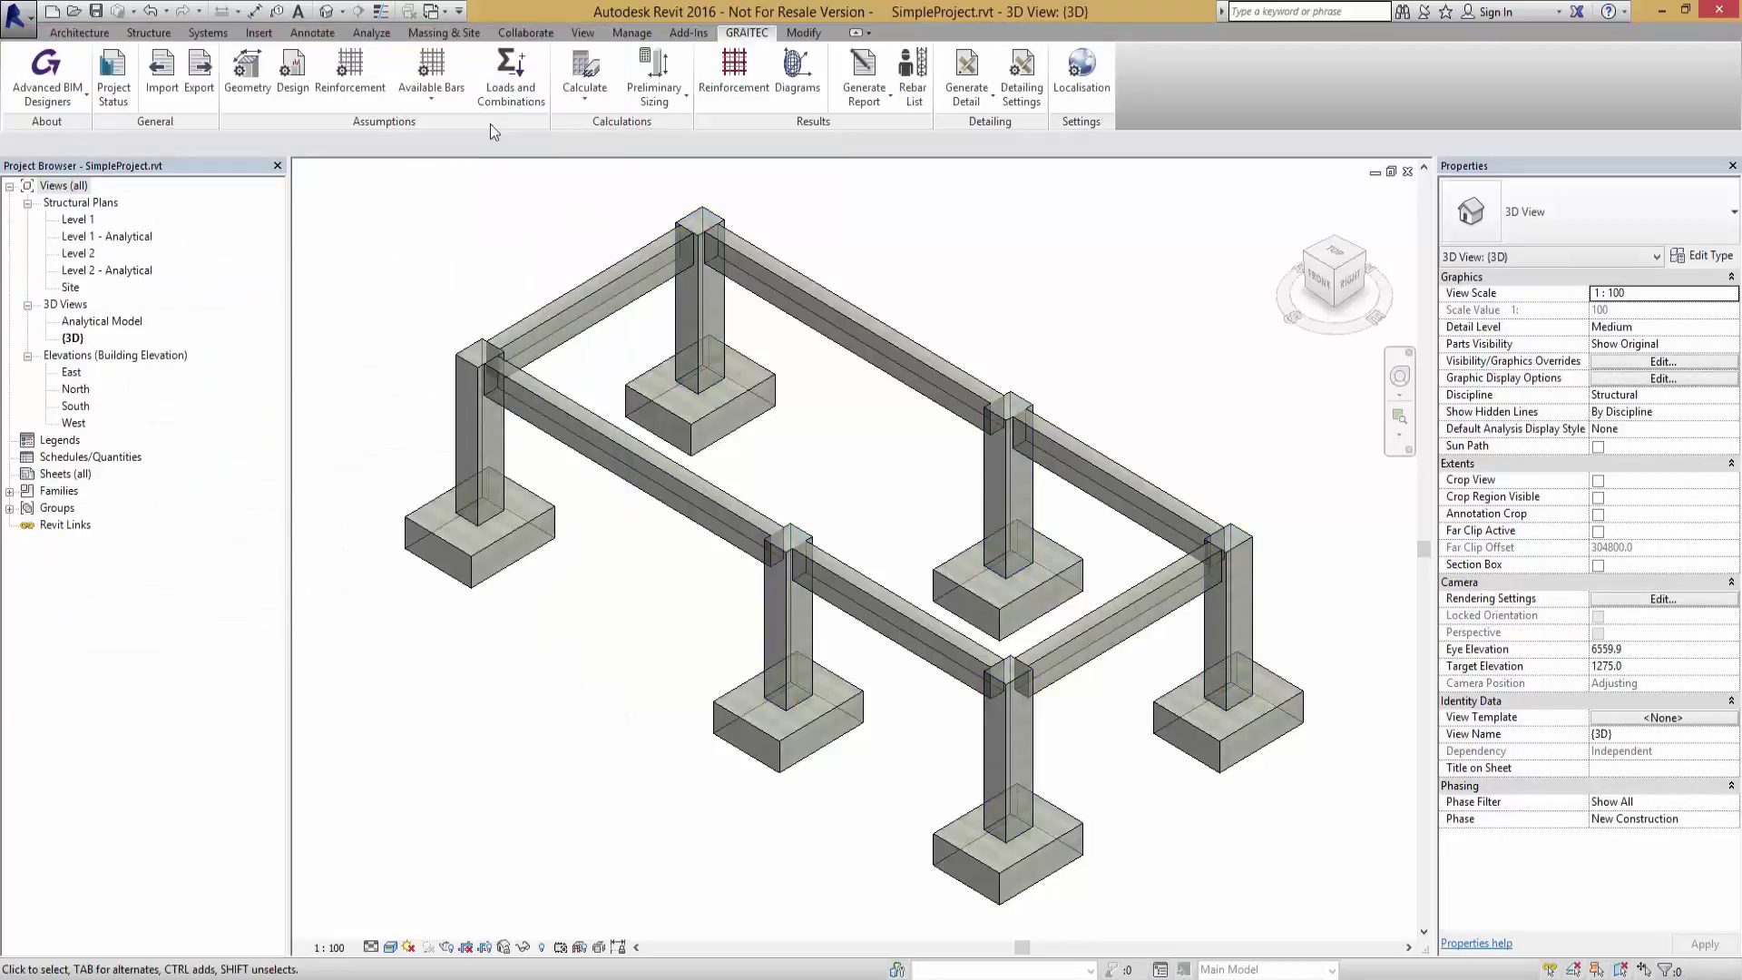
Select all six footings for loads and combinations and confirm the selection.
click(490, 544)
click(634, 410)
click(784, 721)
click(1007, 590)
click(1008, 862)
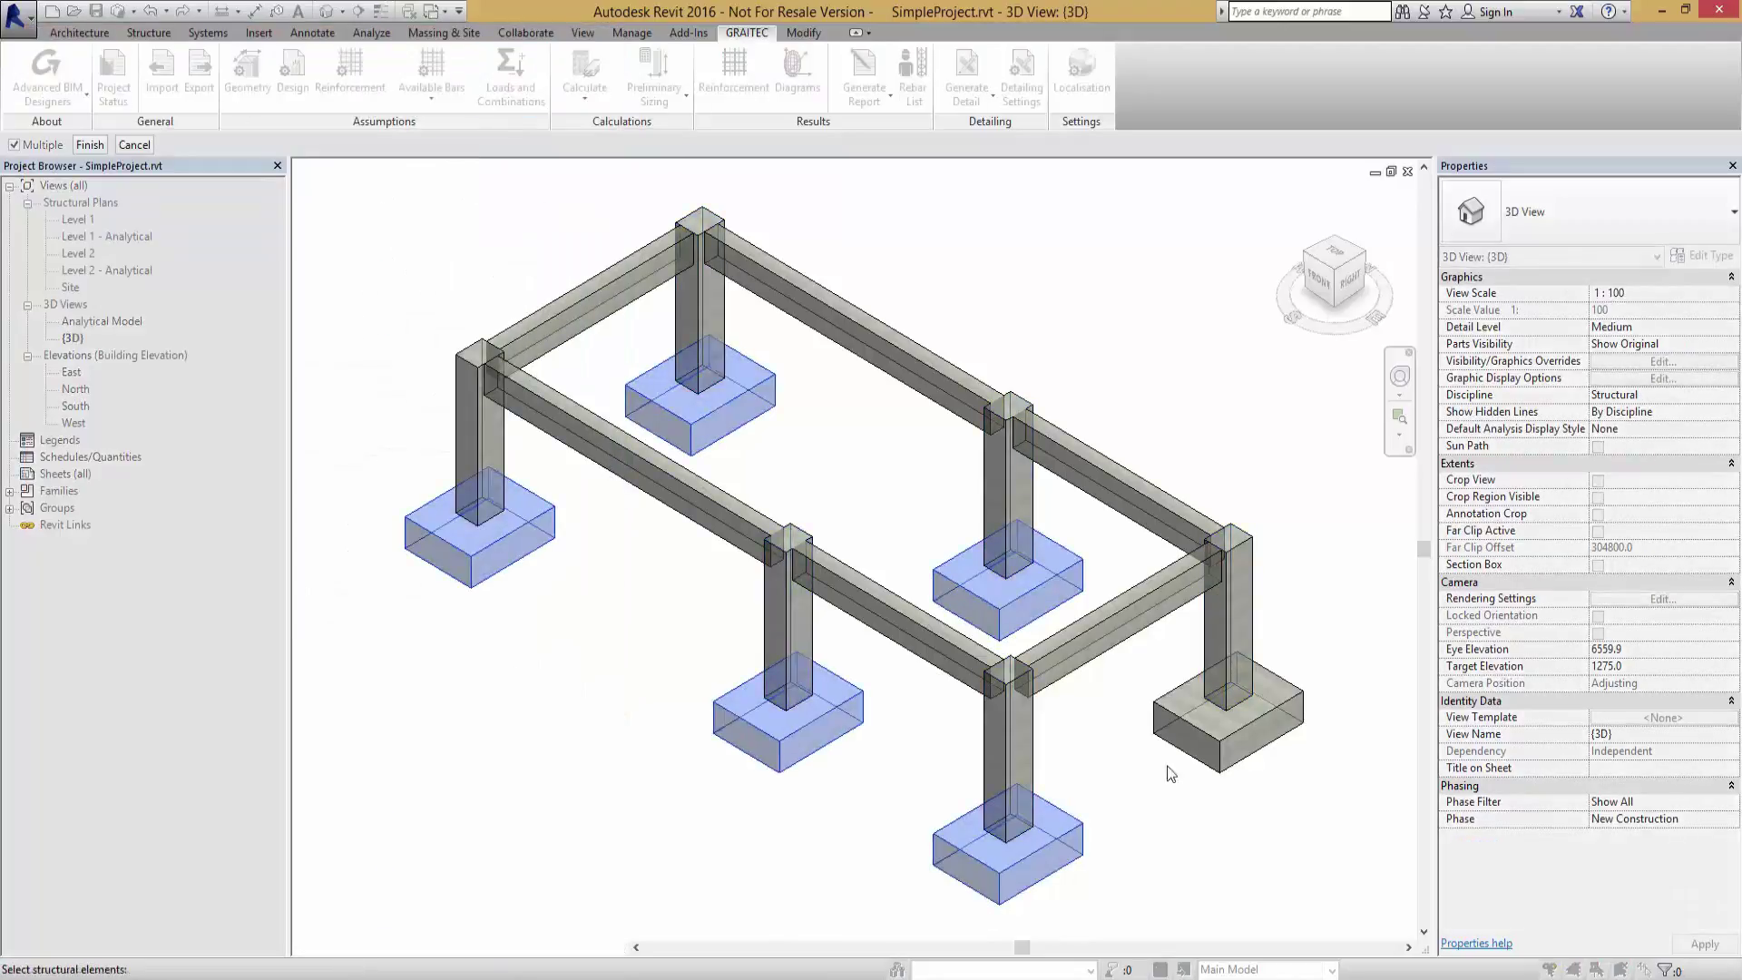
click(1228, 717)
click(90, 144)
Set the footings' dead load to V = 75 kN and My = 15 kN*m.
click(208, 65)
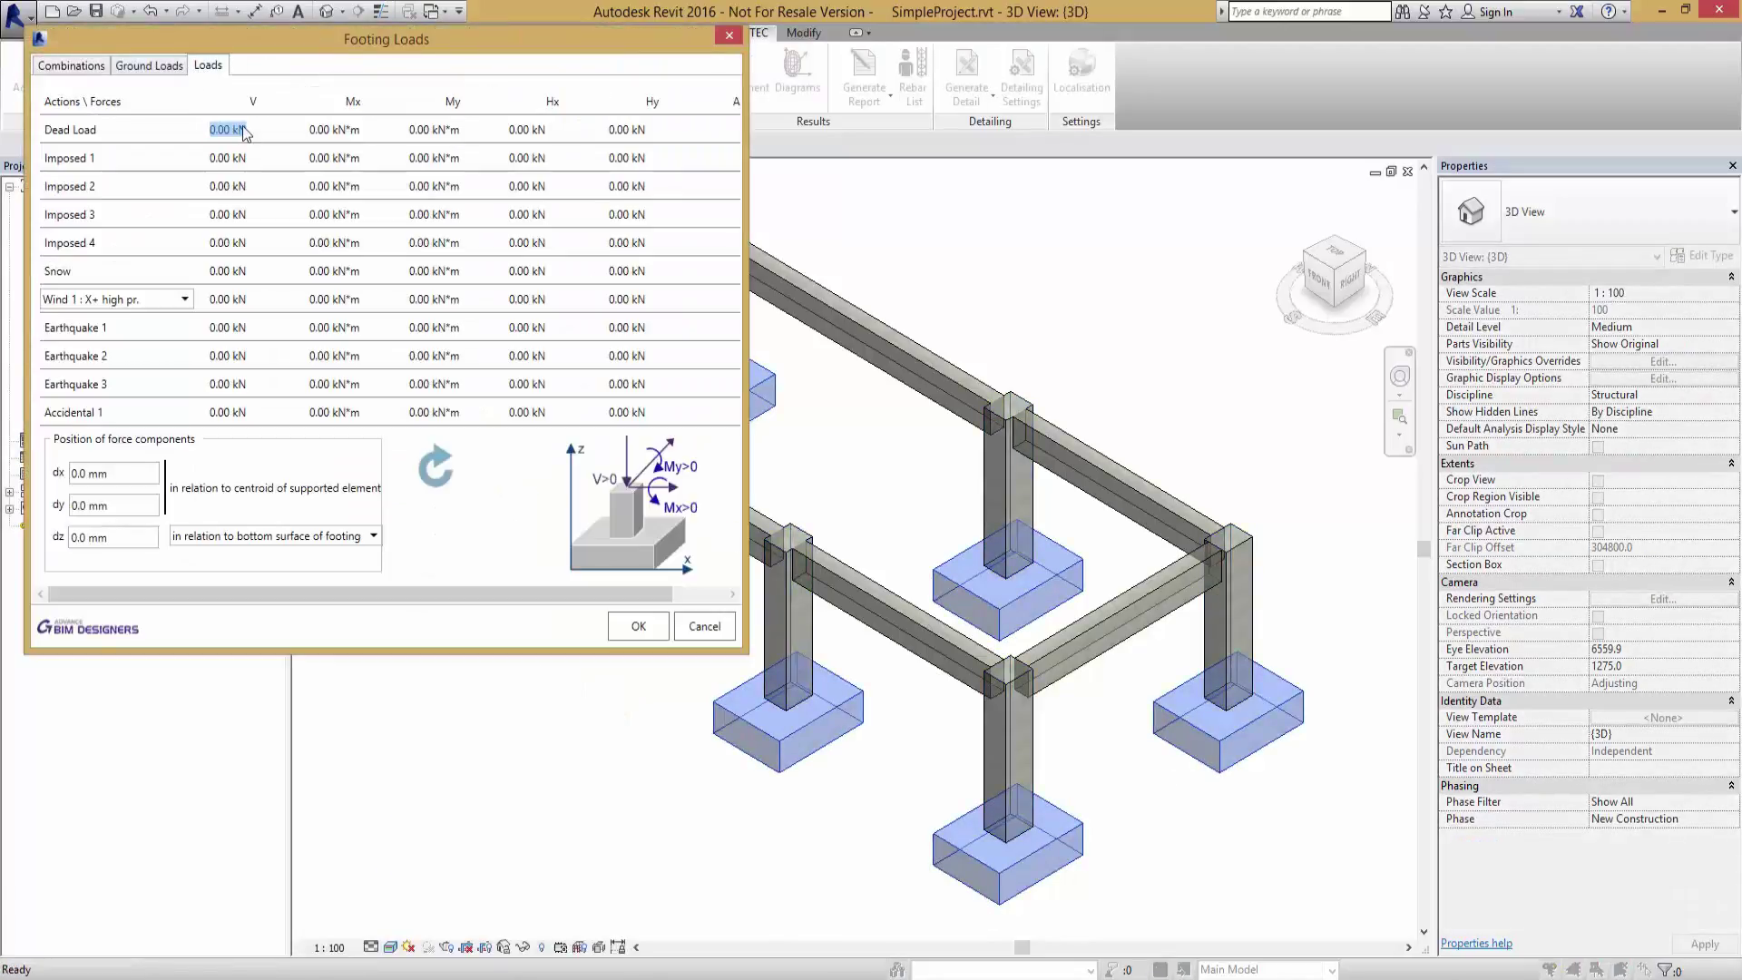
text(75)
key(Tab)
key(Tab)
text(15)
Set the footings' Imposed 1 load to V = 100 kN and My = 15 kN*m, and accept the footing loads.
click(227, 158)
text(75)
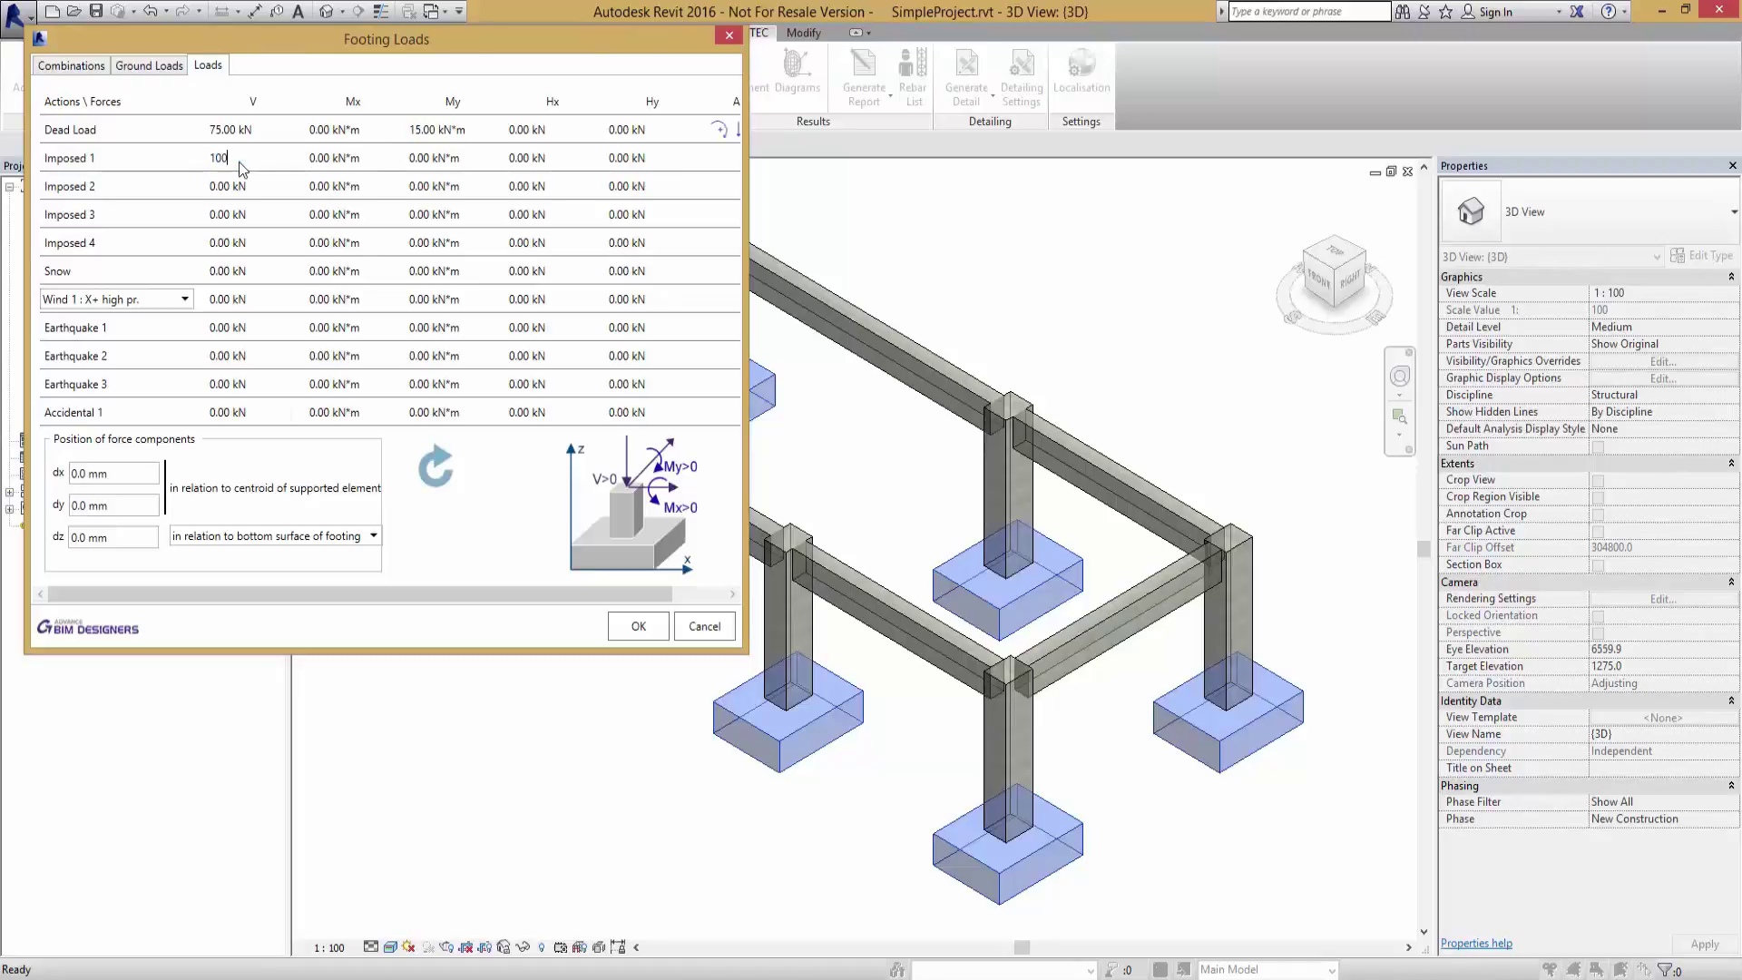
click(423, 160)
text(15)
key(Return)
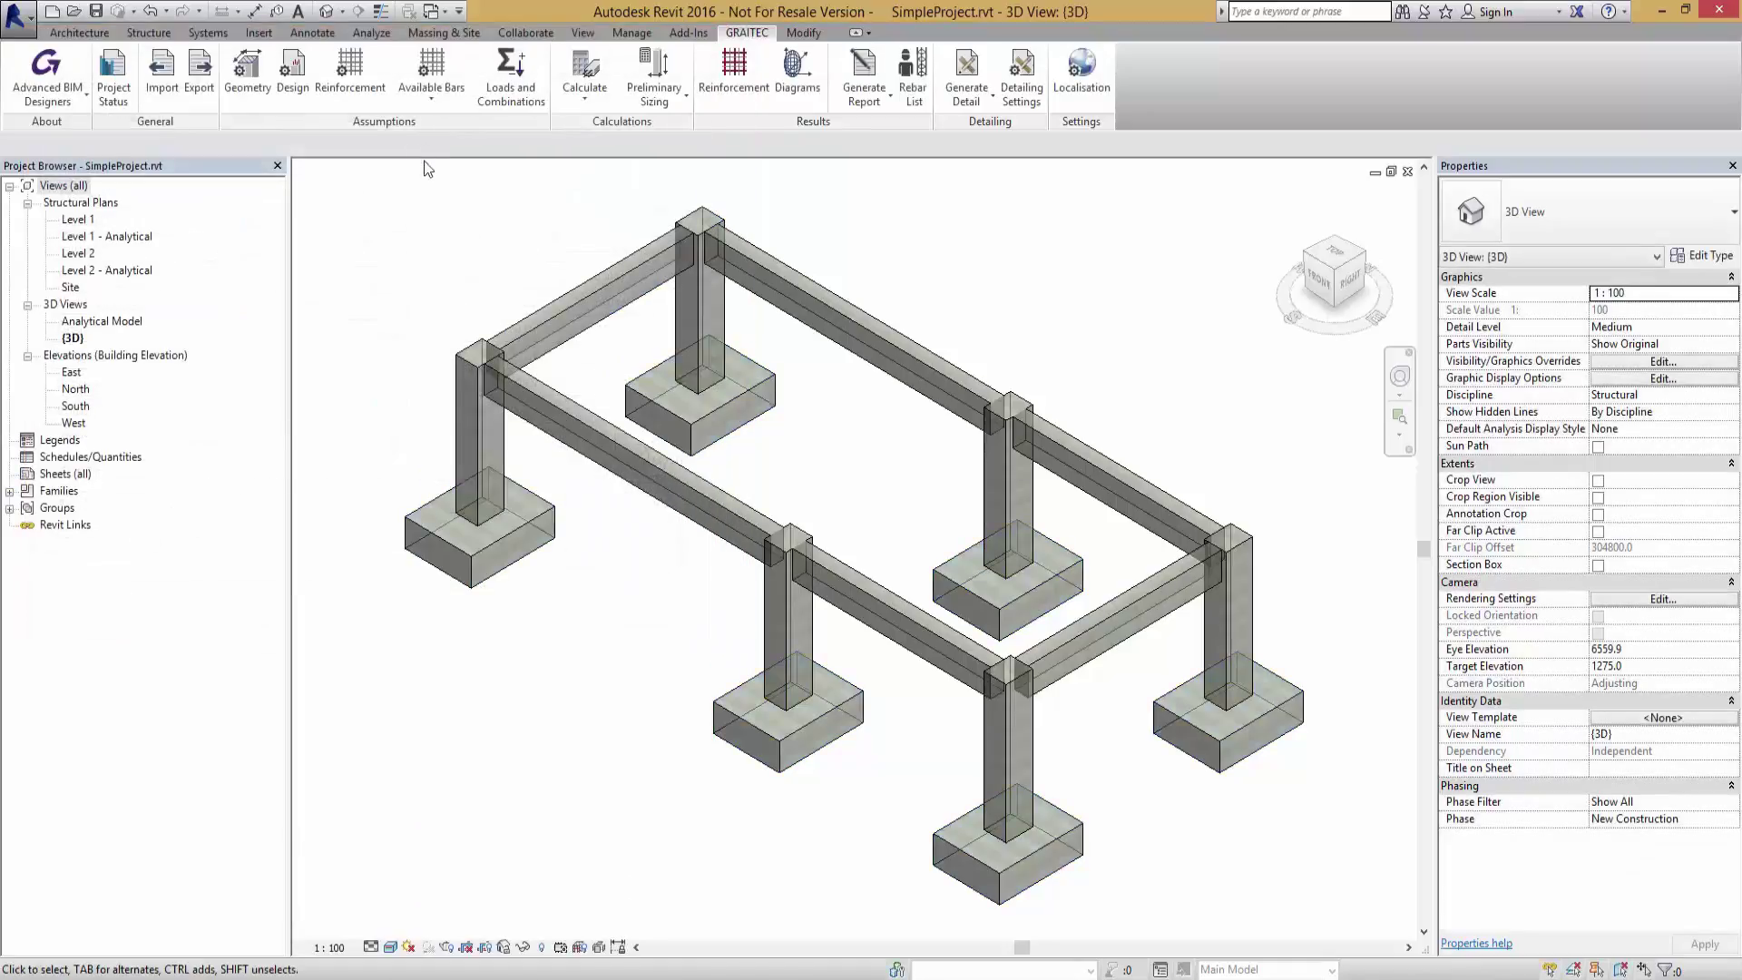
Calculate the reinforcement of the four corner columns and their footings, and close the calculation status list.
click(584, 73)
click(471, 497)
click(699, 400)
click(1230, 726)
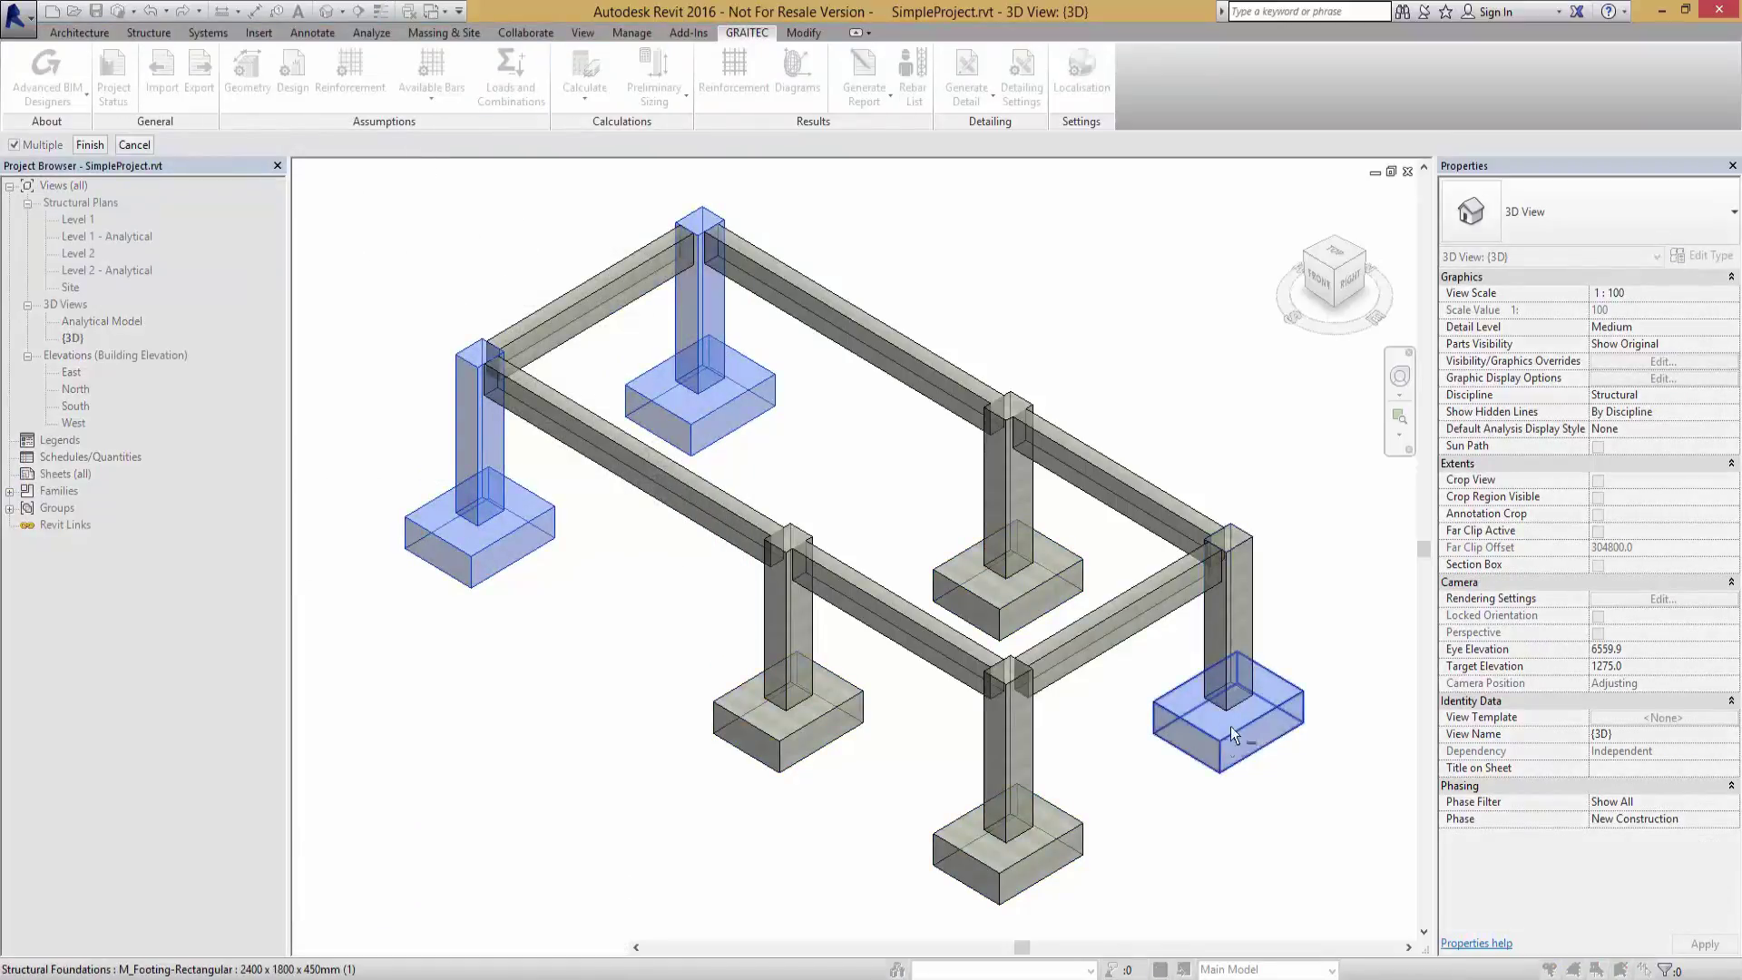
click(1075, 789)
click(89, 145)
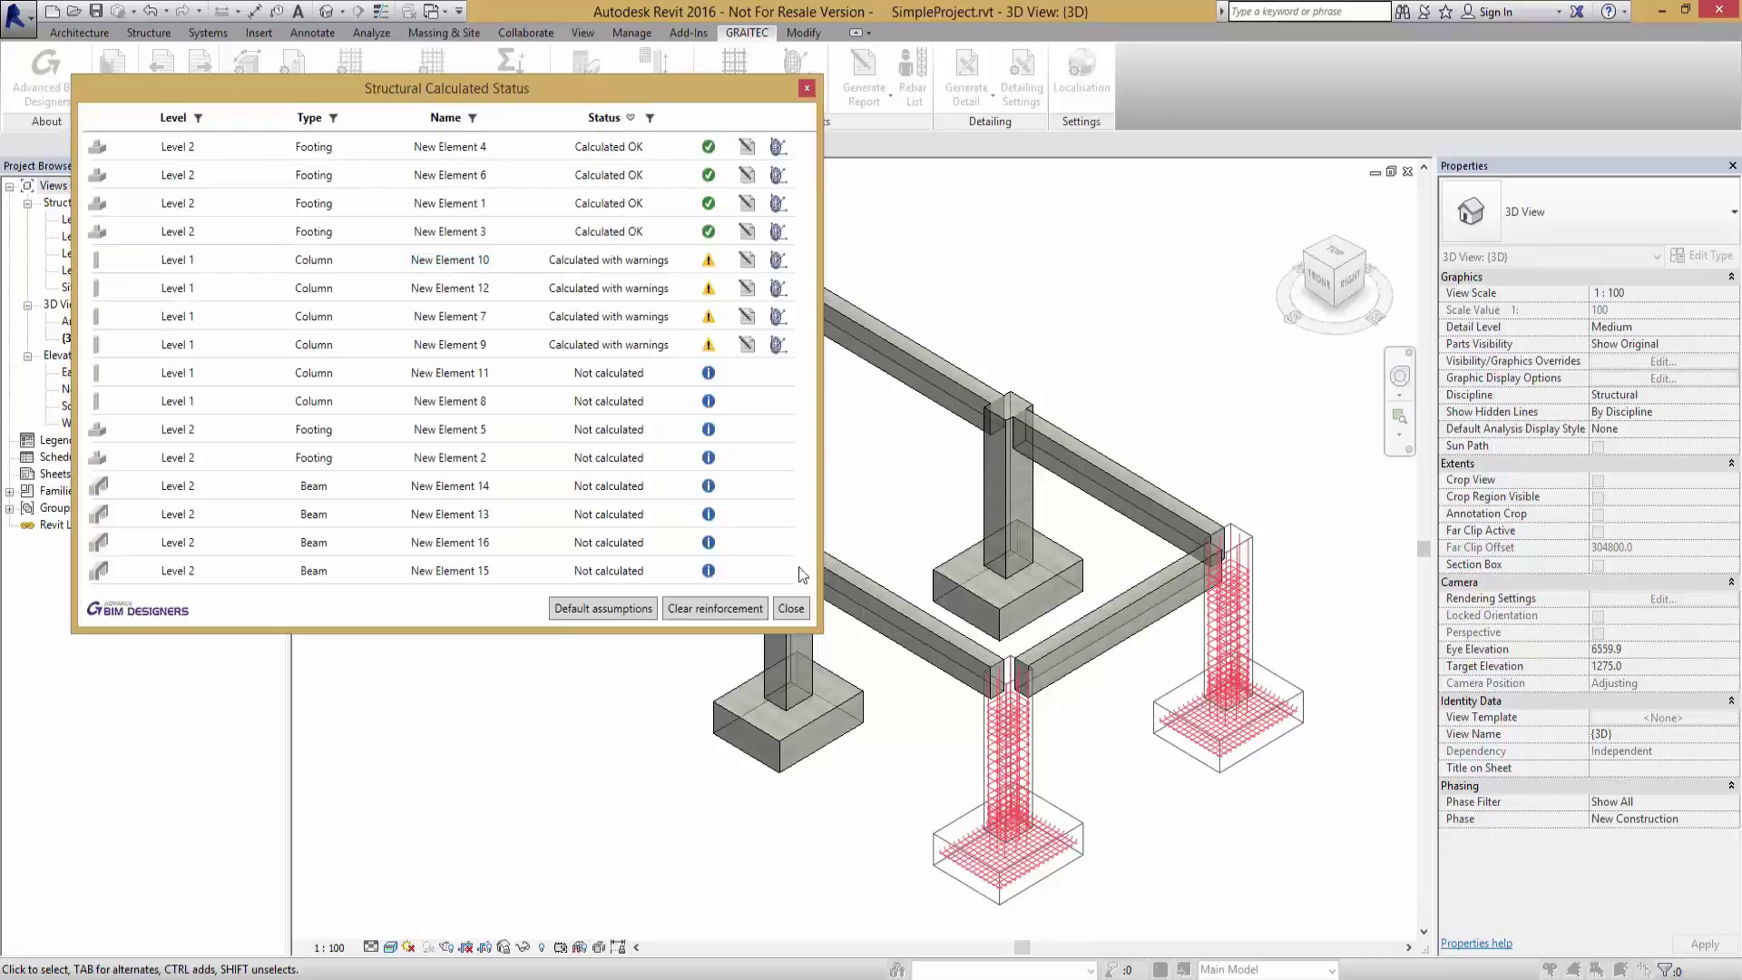
click(802, 616)
Examine the soil pressure, eccentricity, sliding and overturning diagrams of a calculated footing, and close them.
shift+middle_drag(1016, 830, 705, 681)
scroll(705, 681, up, 2)
scroll(707, 685, down, 4)
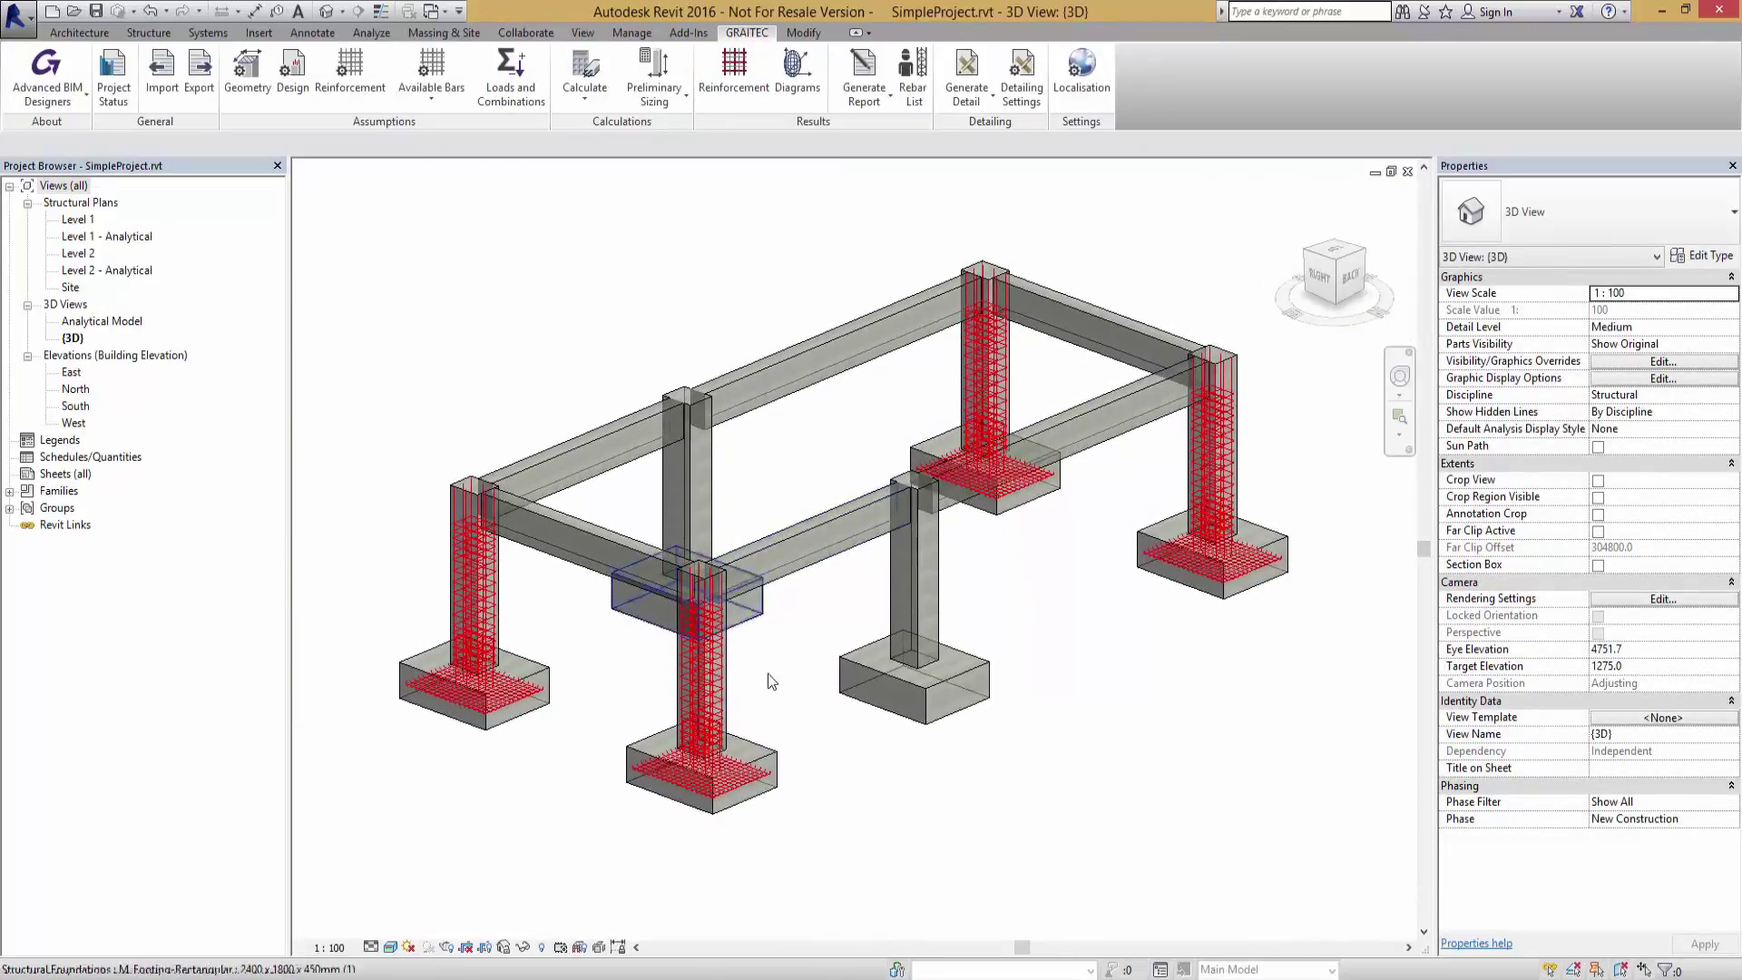
click(778, 585)
click(798, 78)
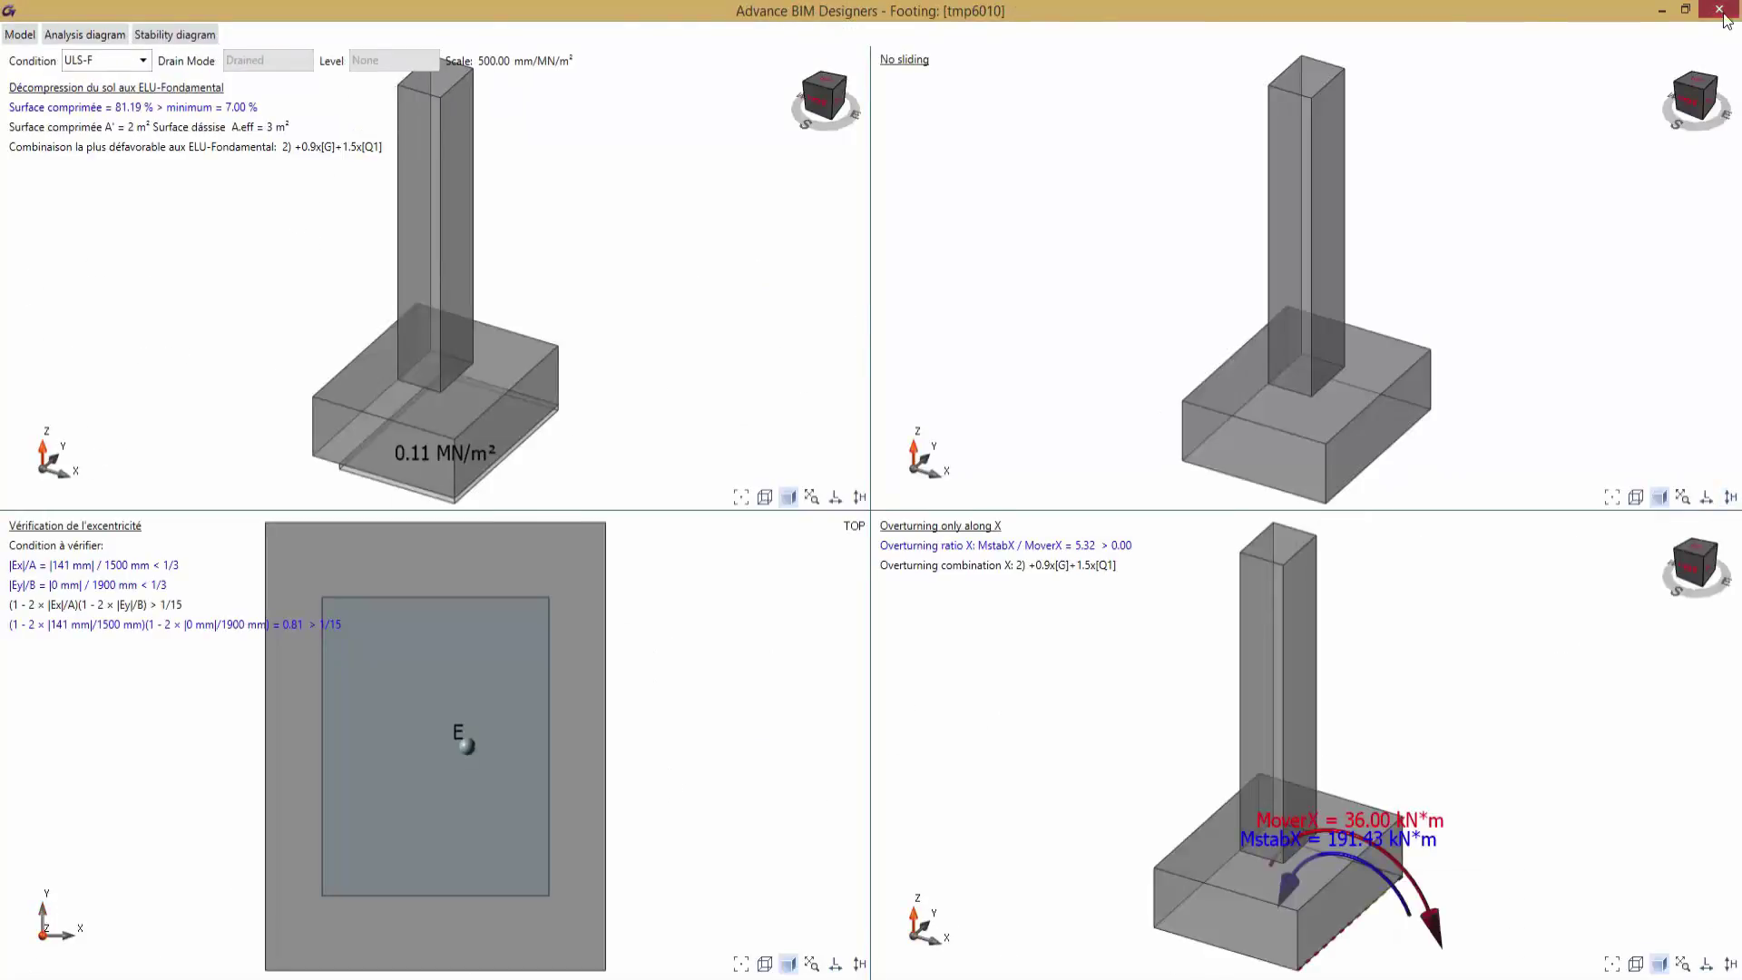
click(1719, 9)
Calculate the reinforcement of the two middle columns and their footings, and inspect the reinforced frame in 3D.
click(585, 77)
click(687, 480)
click(747, 599)
click(875, 676)
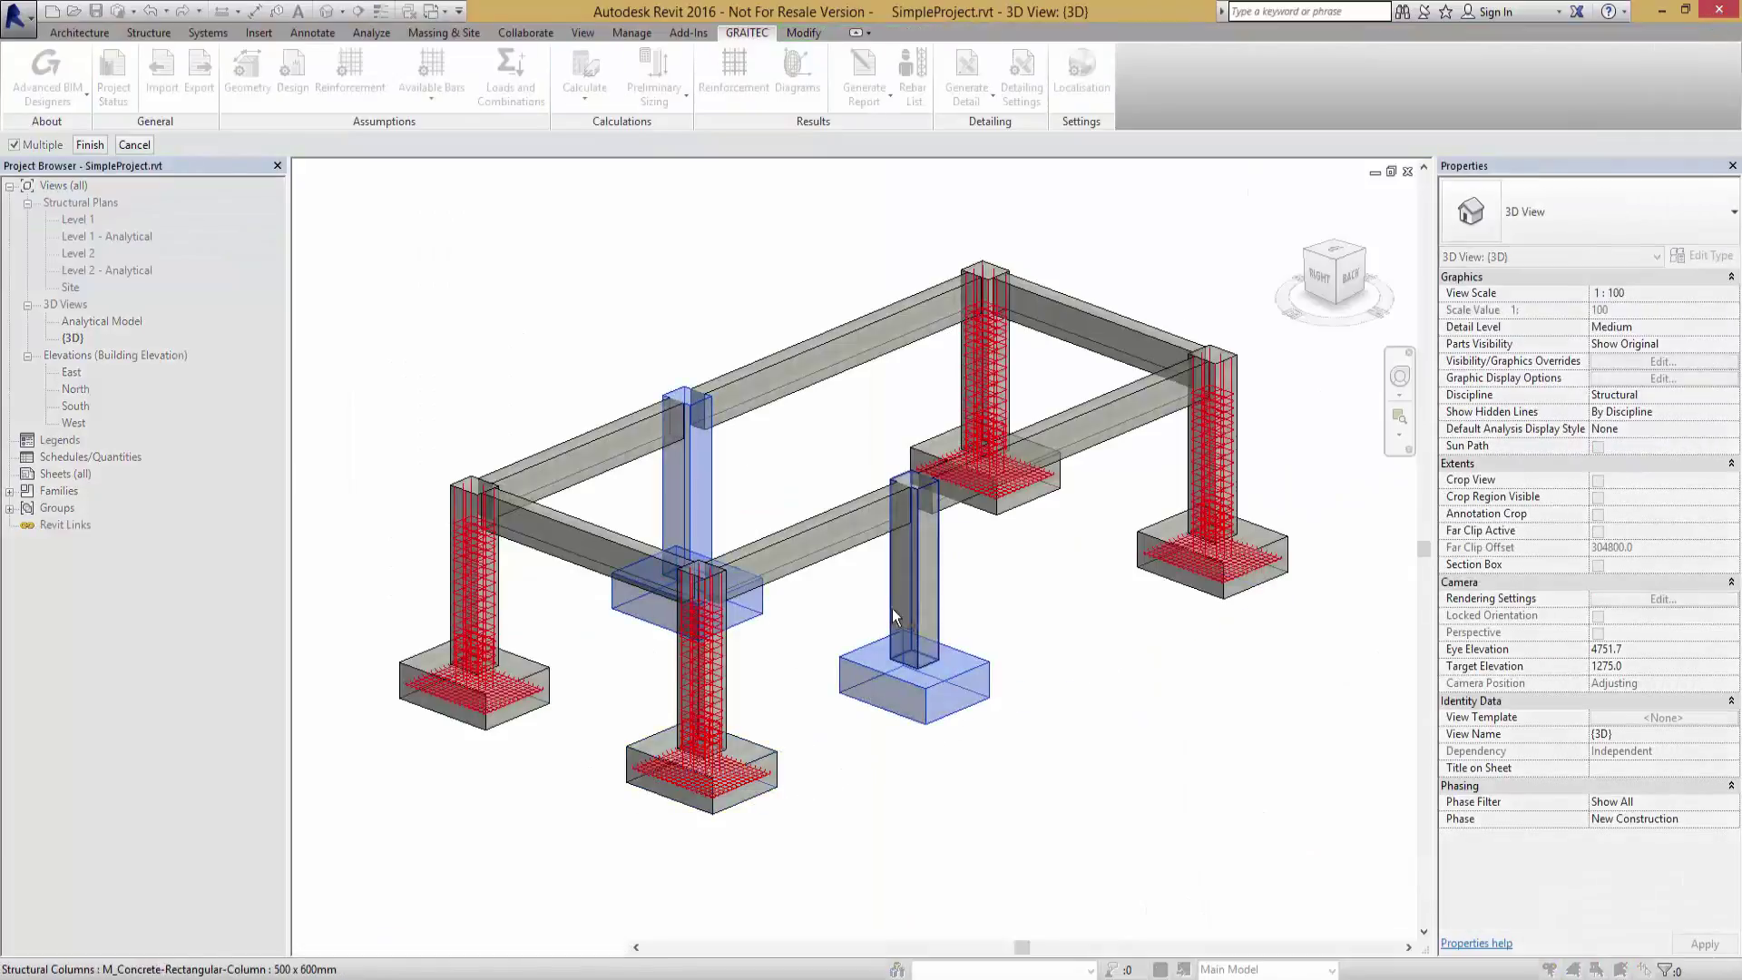
click(895, 606)
click(101, 148)
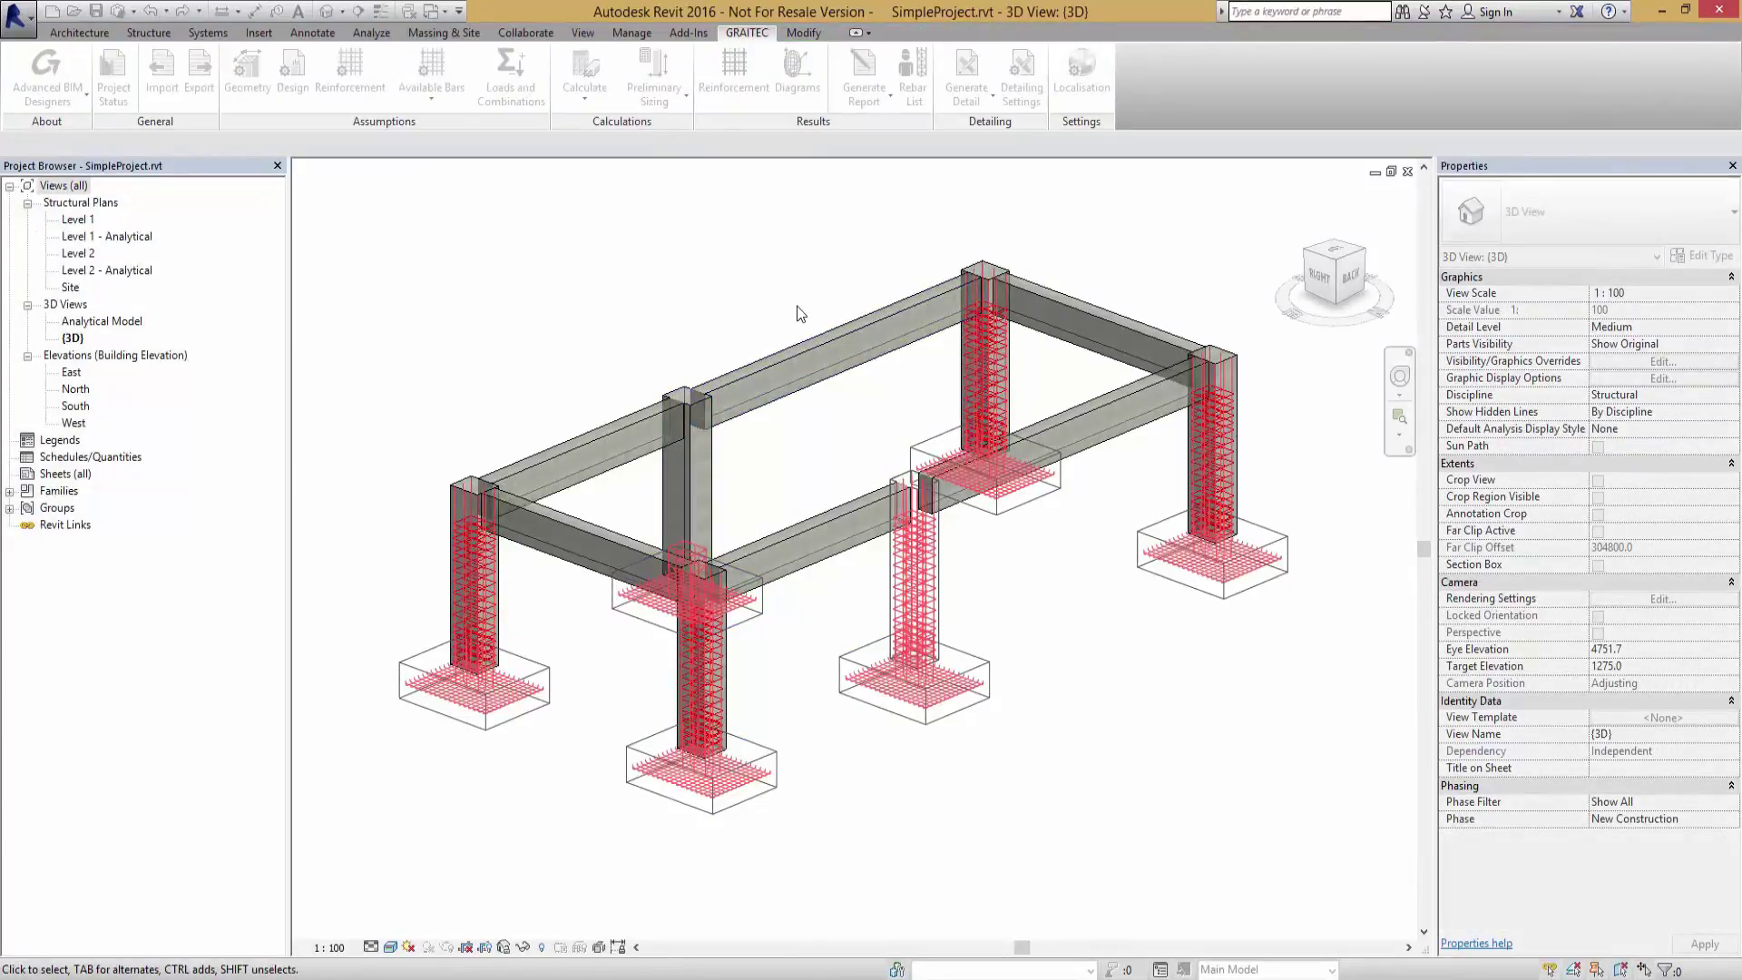
click(837, 730)
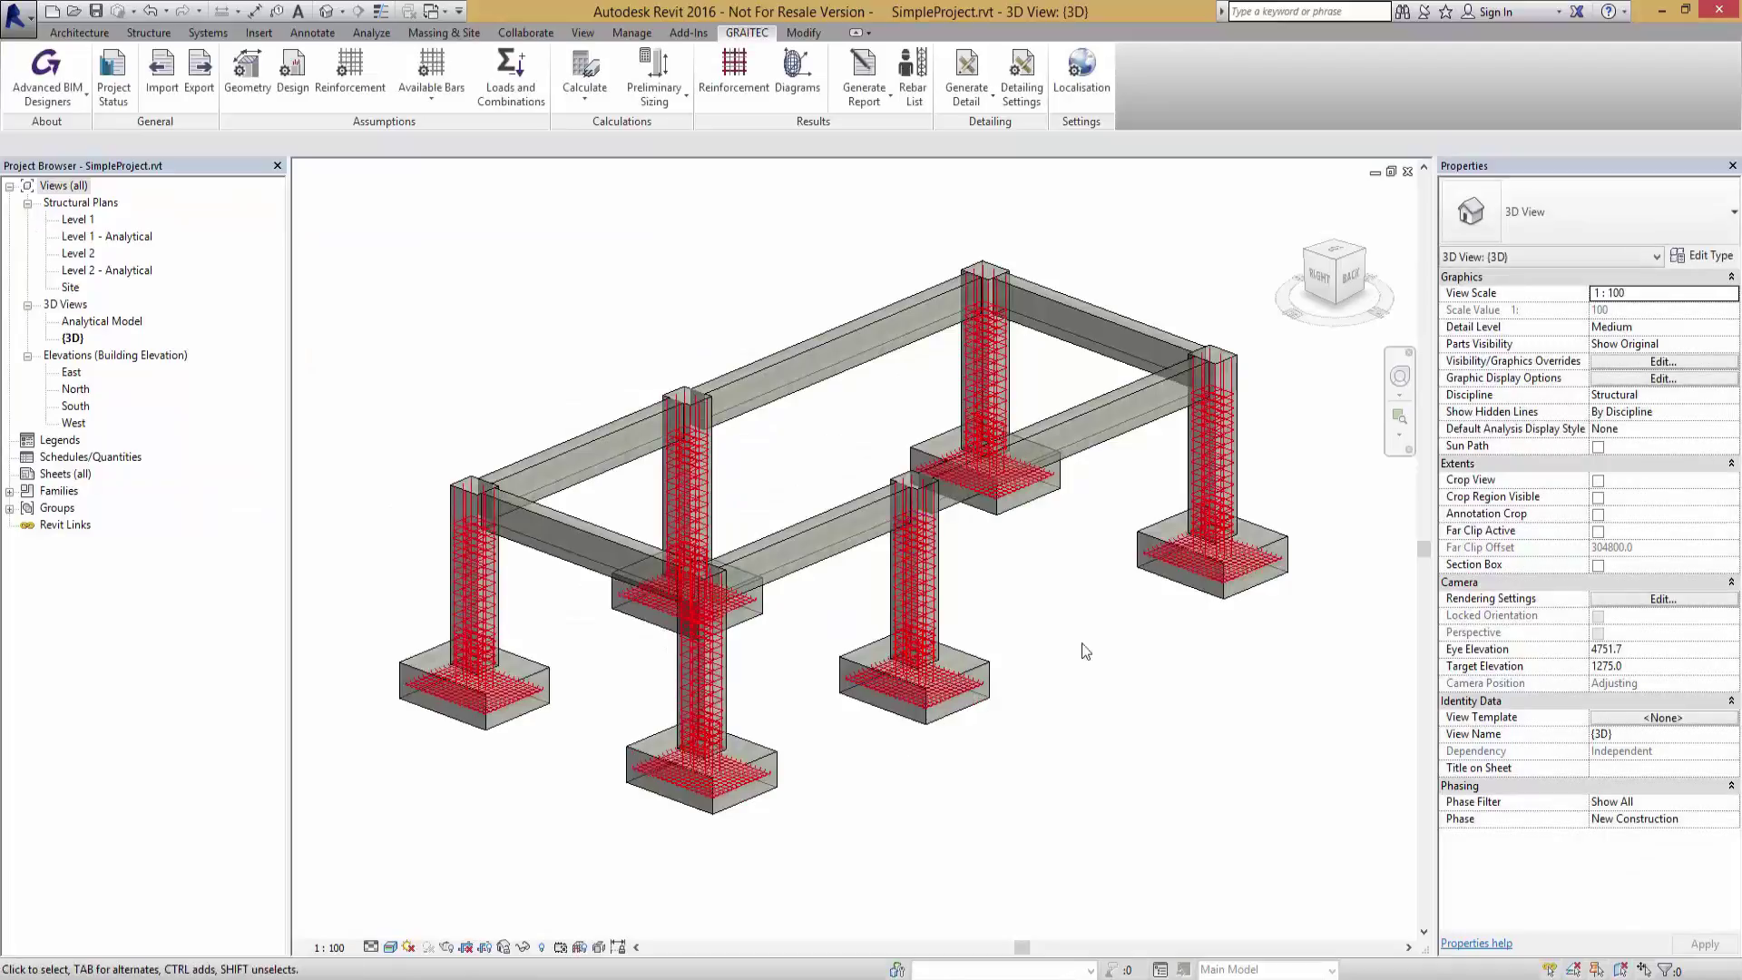
shift+middle_drag(836, 726, 762, 641)
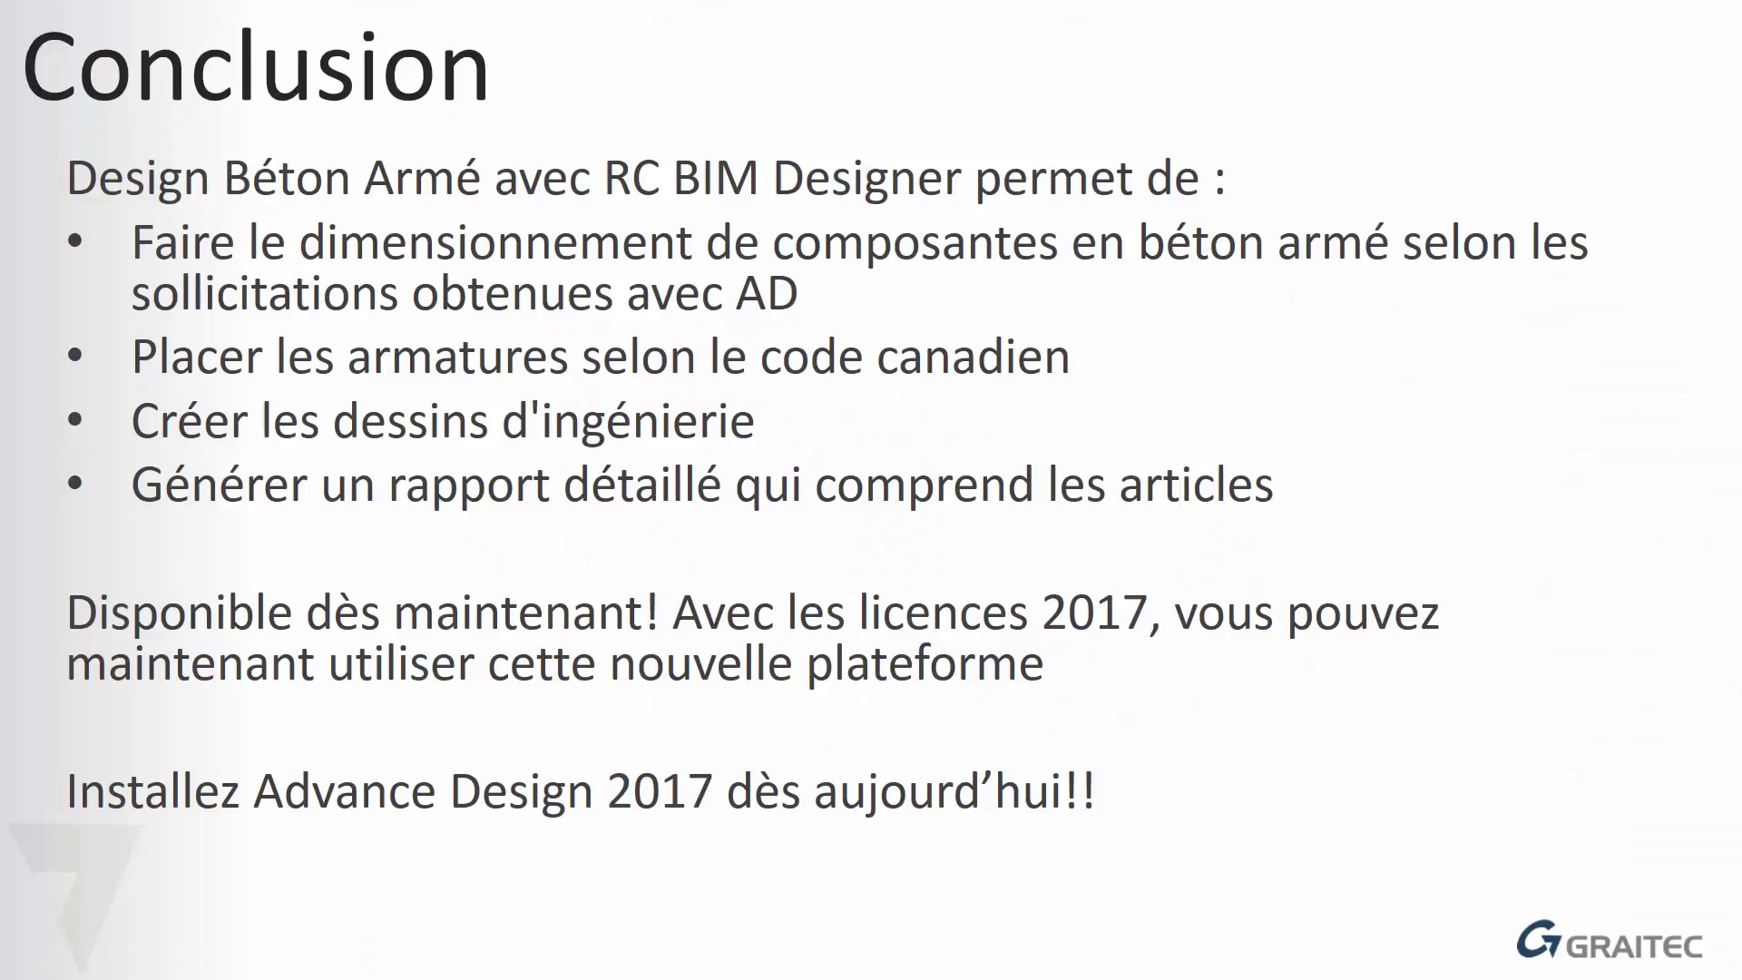